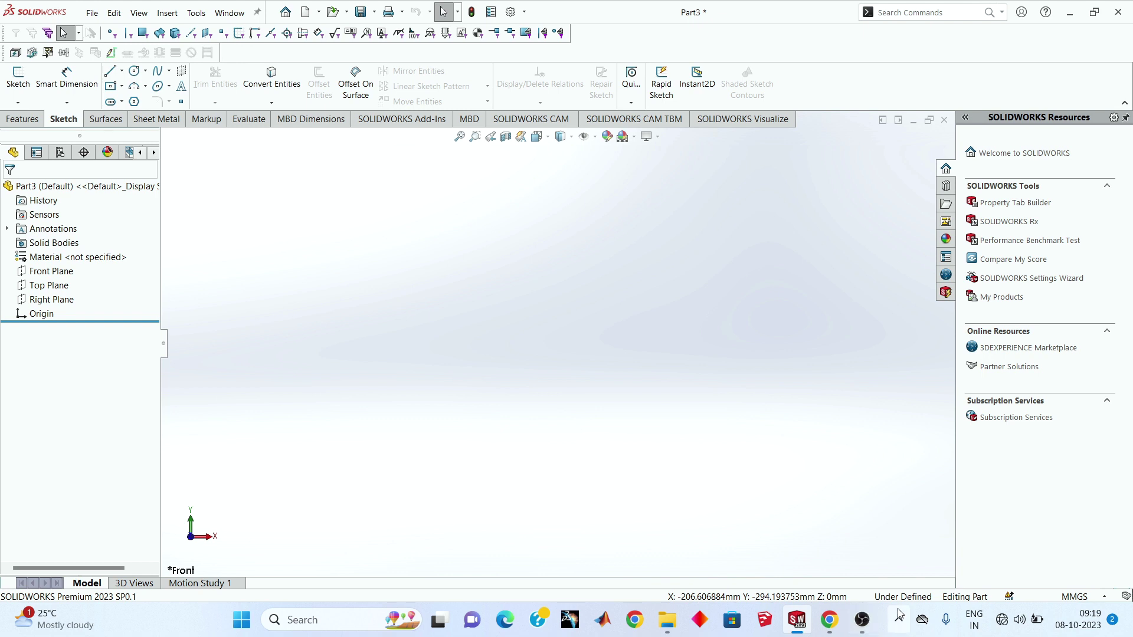
# Step: Start a sketch on the Front Plane with a vertical centerline through the origin
pyautogui.click(5, 84)
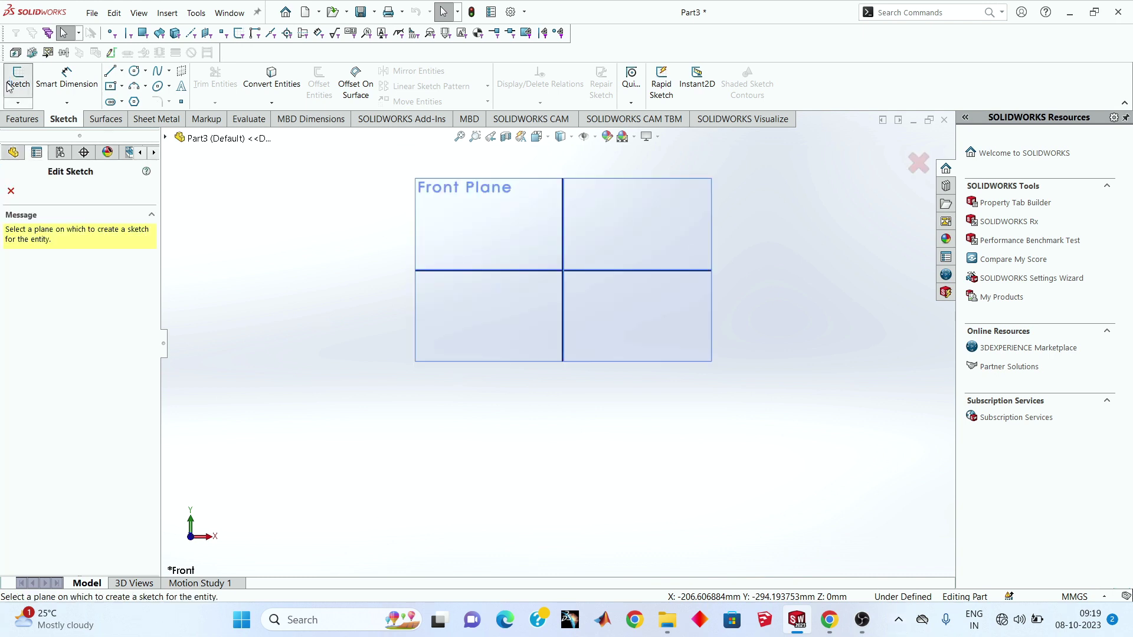
pyautogui.click(453, 240)
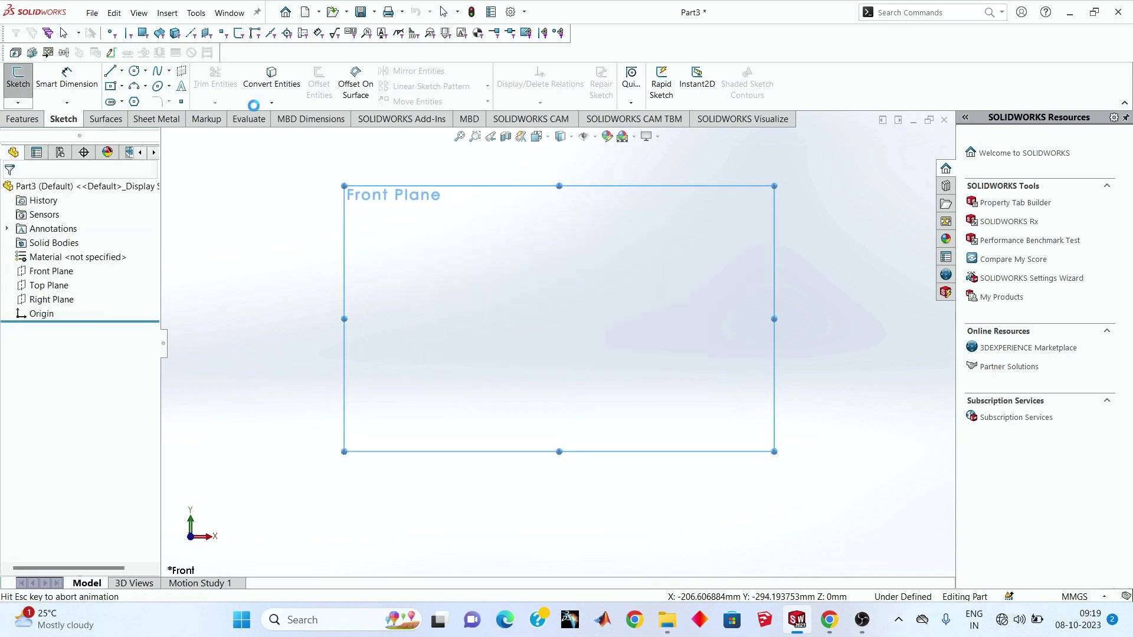
pyautogui.click(122, 71)
pyautogui.click(141, 101)
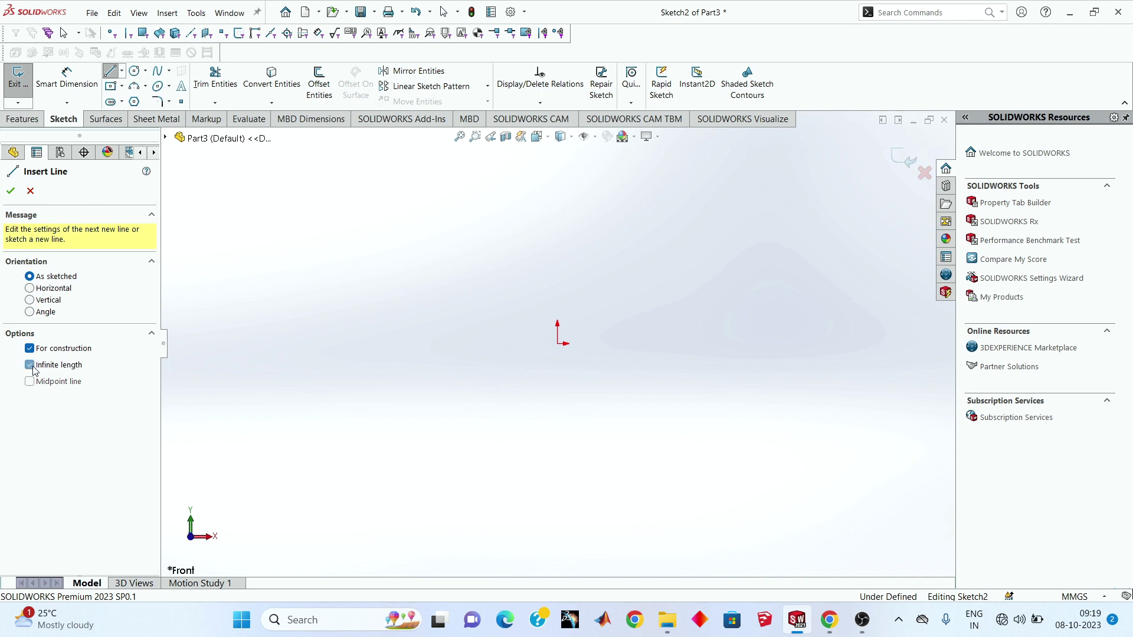
pyautogui.click(29, 300)
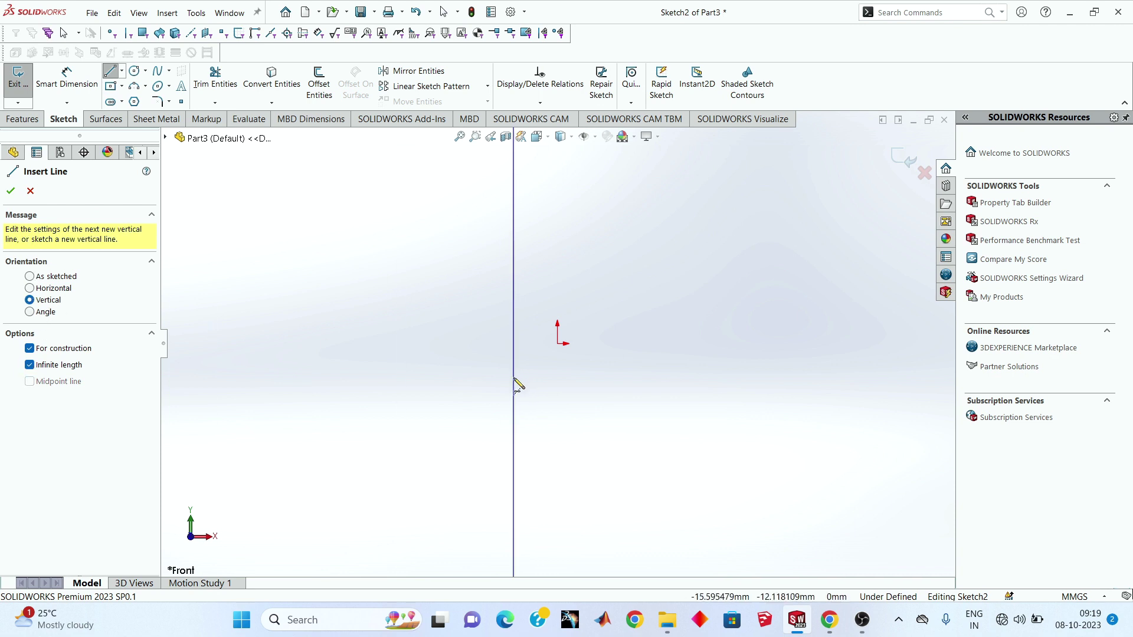
pyautogui.click(558, 342)
pyautogui.rightClick(447, 324)
pyautogui.click(481, 331)
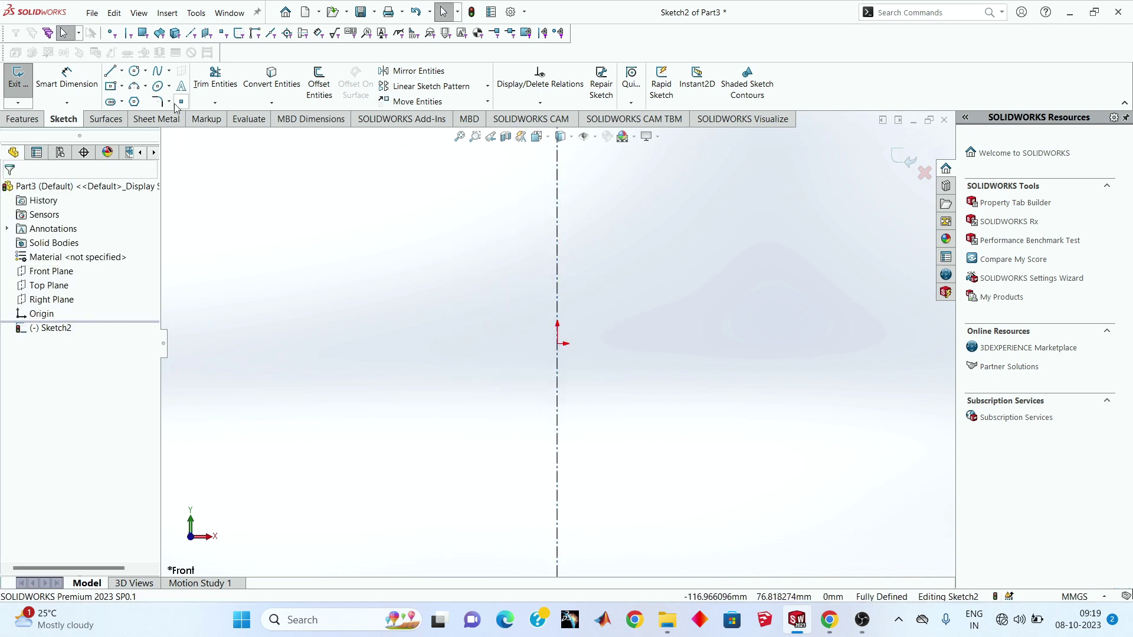
# Step: Add an infinite-length horizontal centerline through the origin
pyautogui.click(122, 71)
pyautogui.click(142, 101)
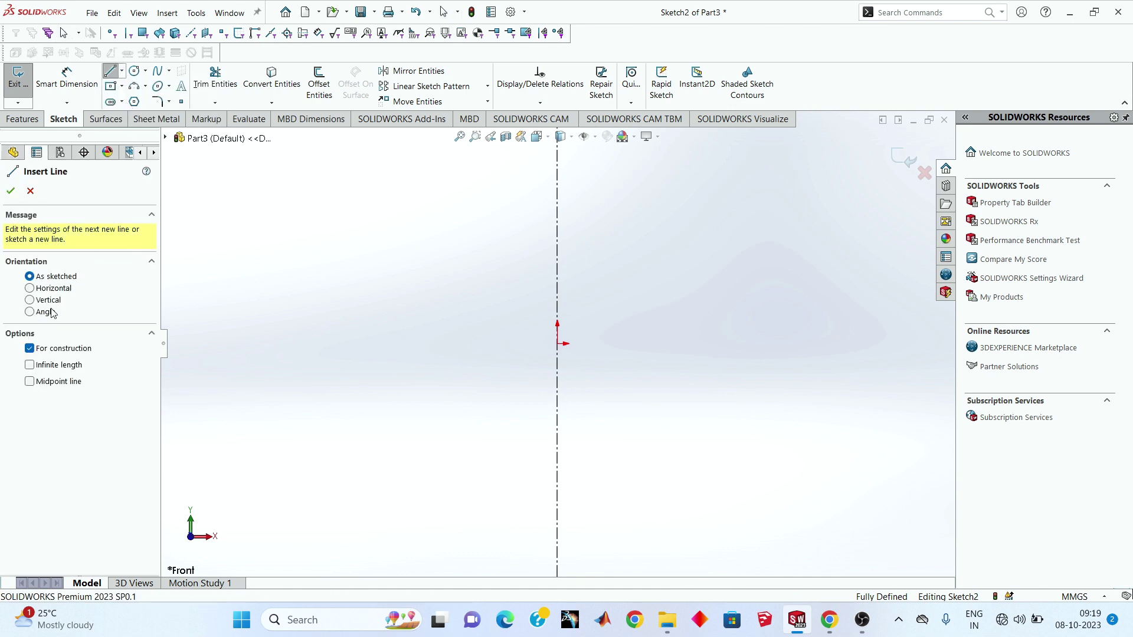
pyautogui.click(49, 289)
pyautogui.click(62, 367)
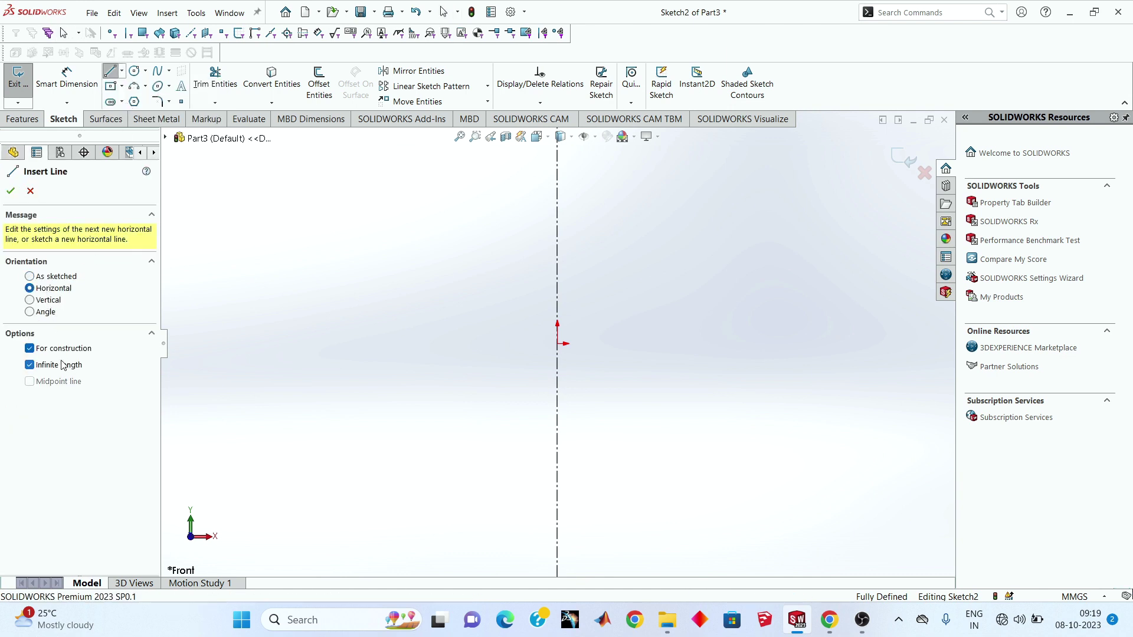
pyautogui.click(563, 345)
pyautogui.rightClick(458, 262)
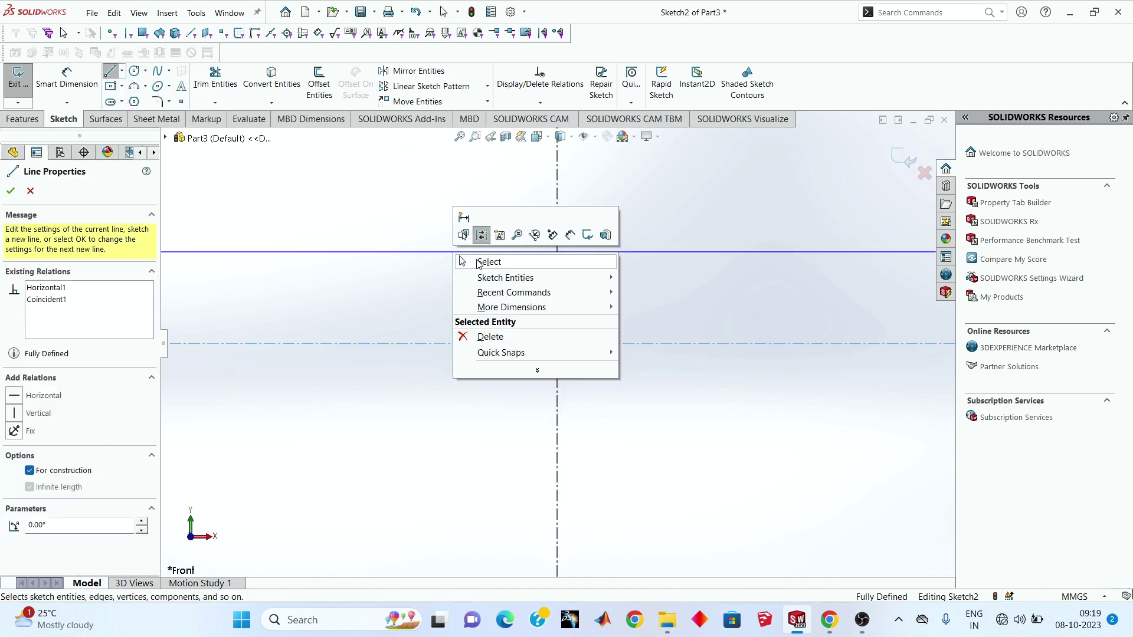
pyautogui.click(483, 260)
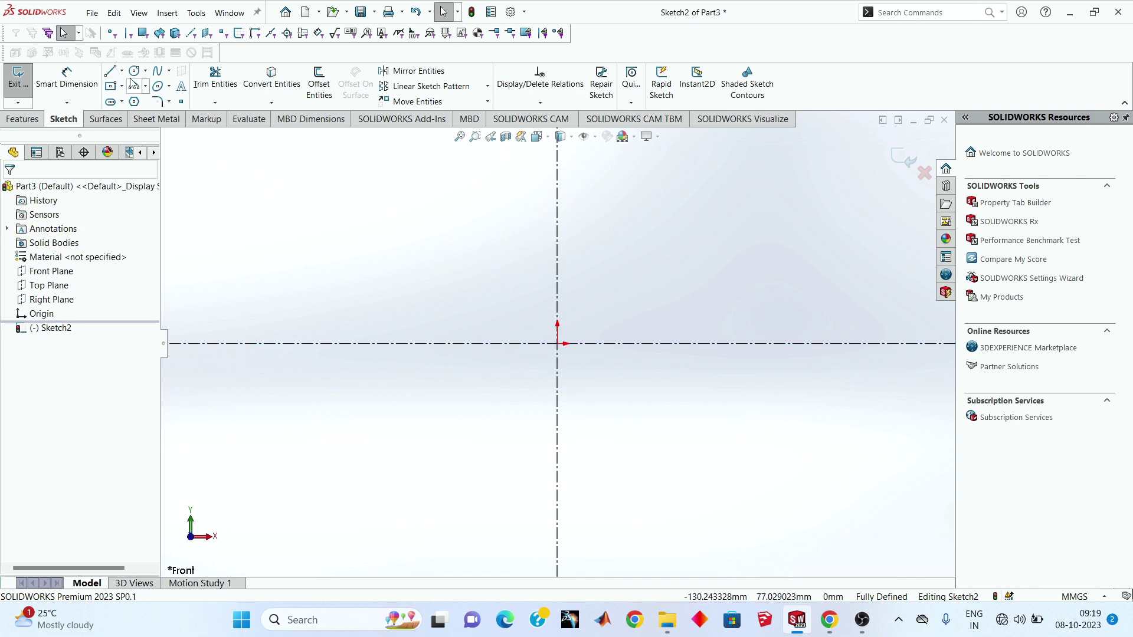
# Step: Draw two horizontal lines across the vertical centerline, one above and one below the horizontal centerline
pyautogui.click(110, 72)
pyautogui.click(439, 272)
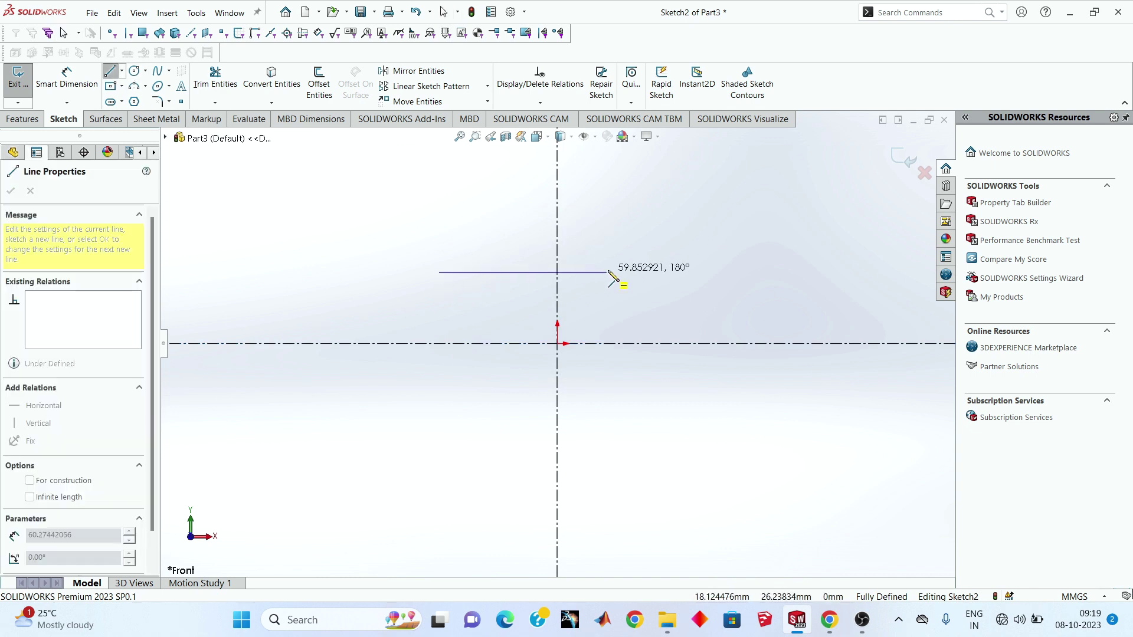
pyautogui.click(653, 272)
pyautogui.press('Escape')
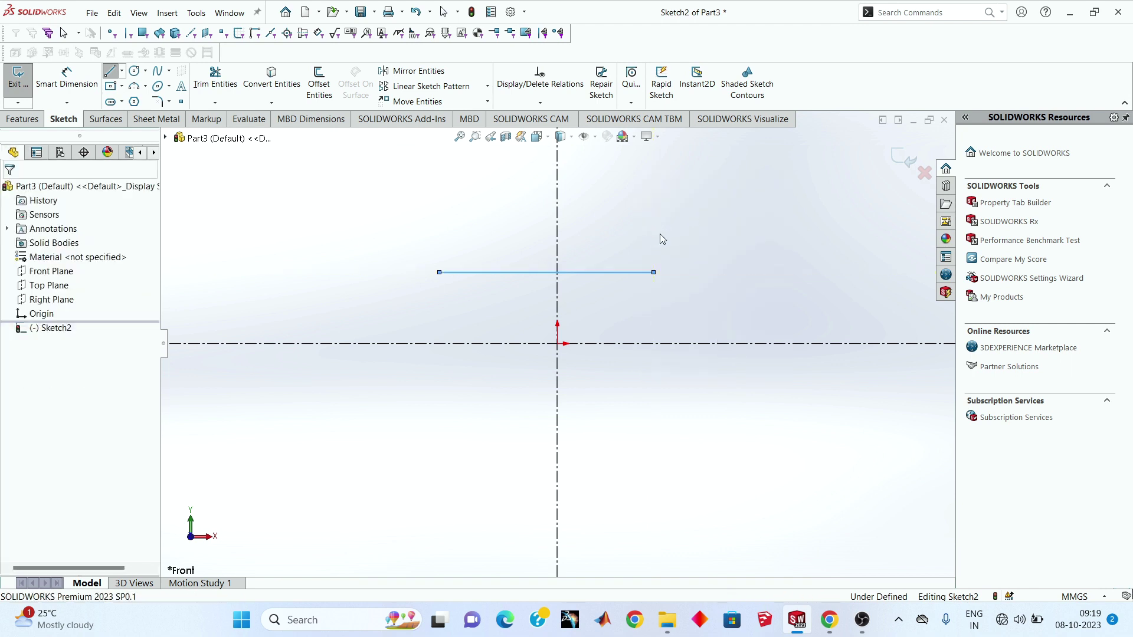
pyautogui.press('l')
pyautogui.moveTo(367, 402); pyautogui.dragTo(712, 402)
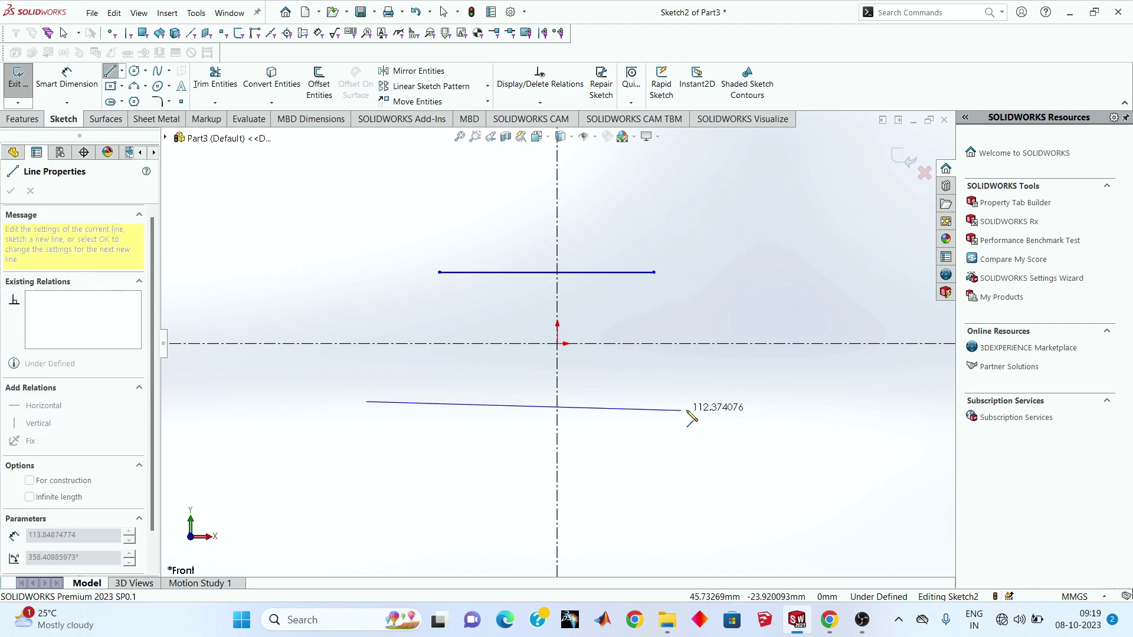
pyautogui.rightClick(714, 402)
pyautogui.click(732, 374)
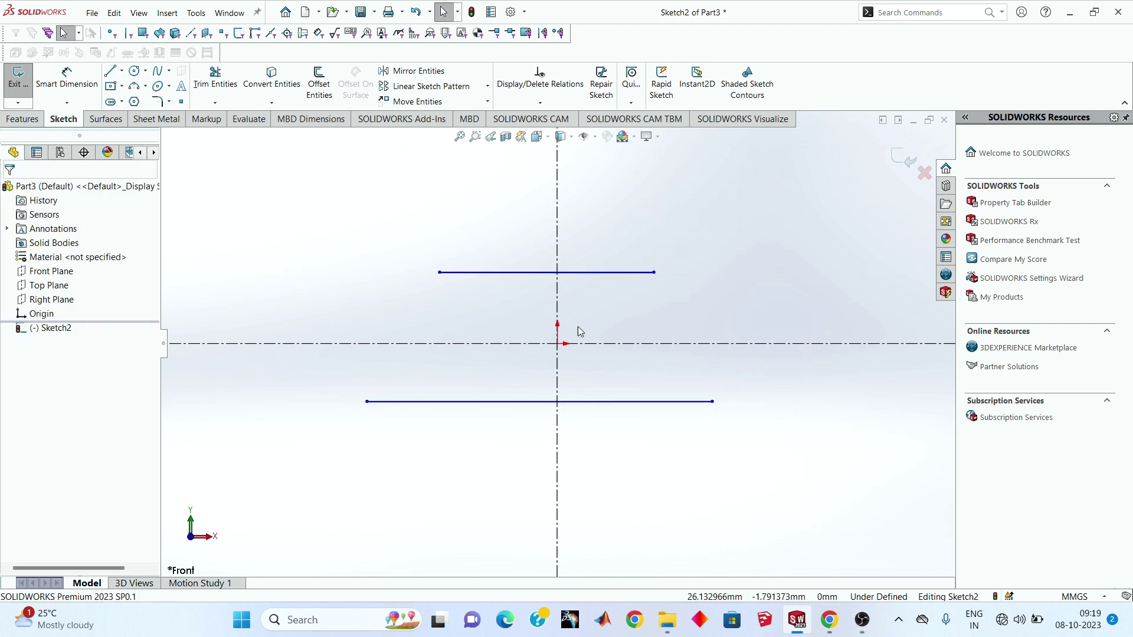
# Step: Draw two more horizontal lines further below the horizontal centerline
pyautogui.click(111, 72)
pyautogui.click(359, 487)
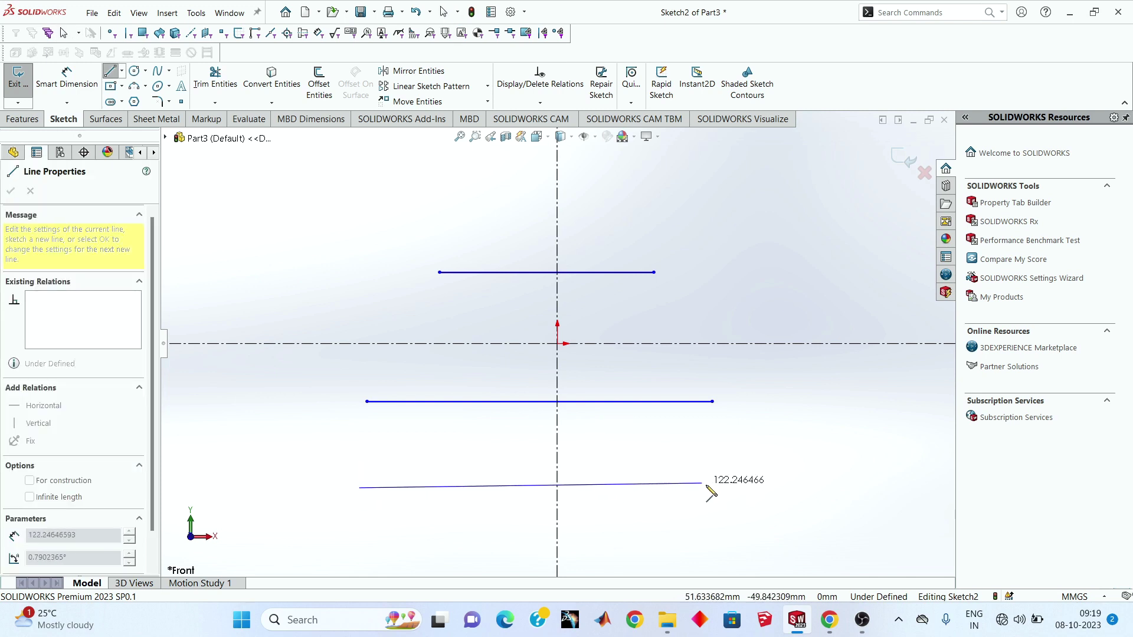
pyautogui.rightClick(714, 488)
pyautogui.click(747, 472)
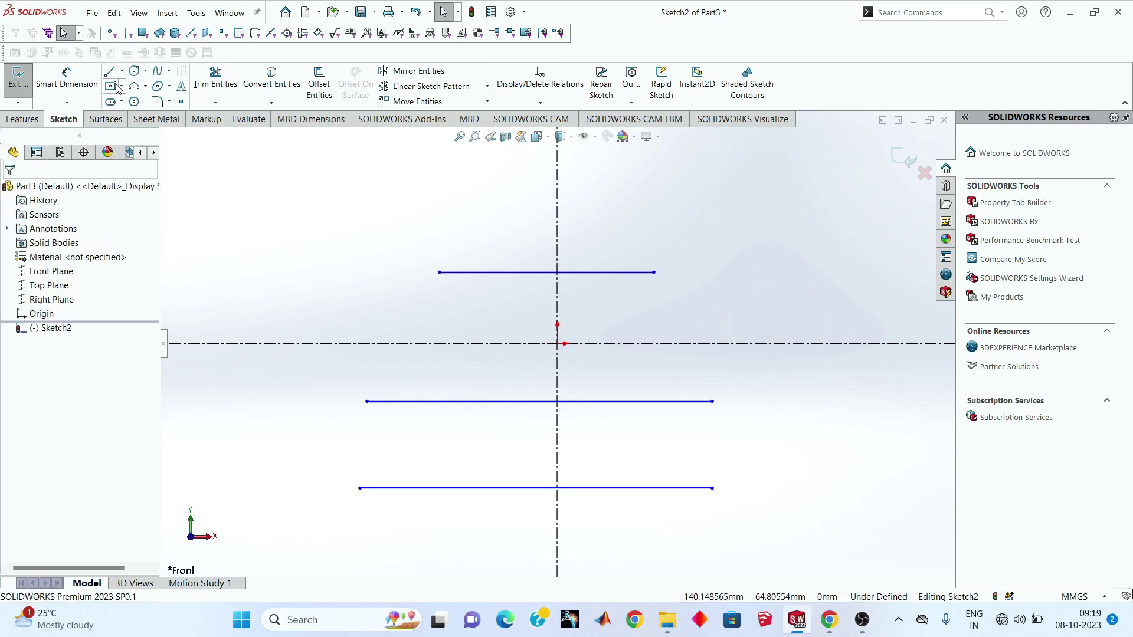
pyautogui.press('l')
pyautogui.scroll(2, 490, 460)
pyautogui.click(431, 439)
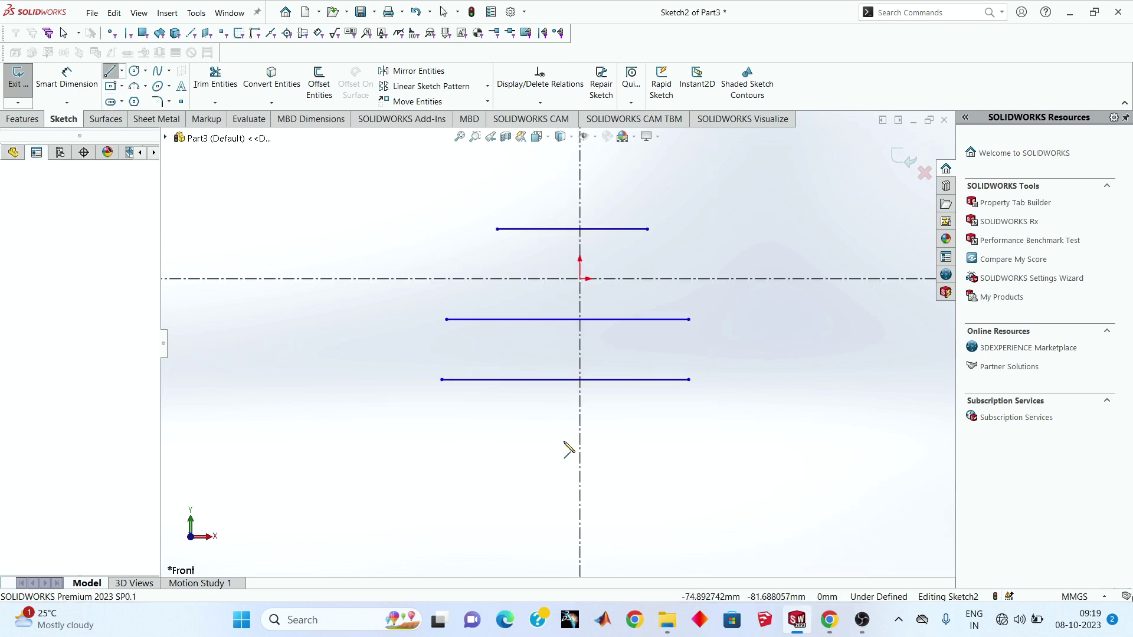
pyautogui.click(698, 440)
pyautogui.rightClick(703, 431)
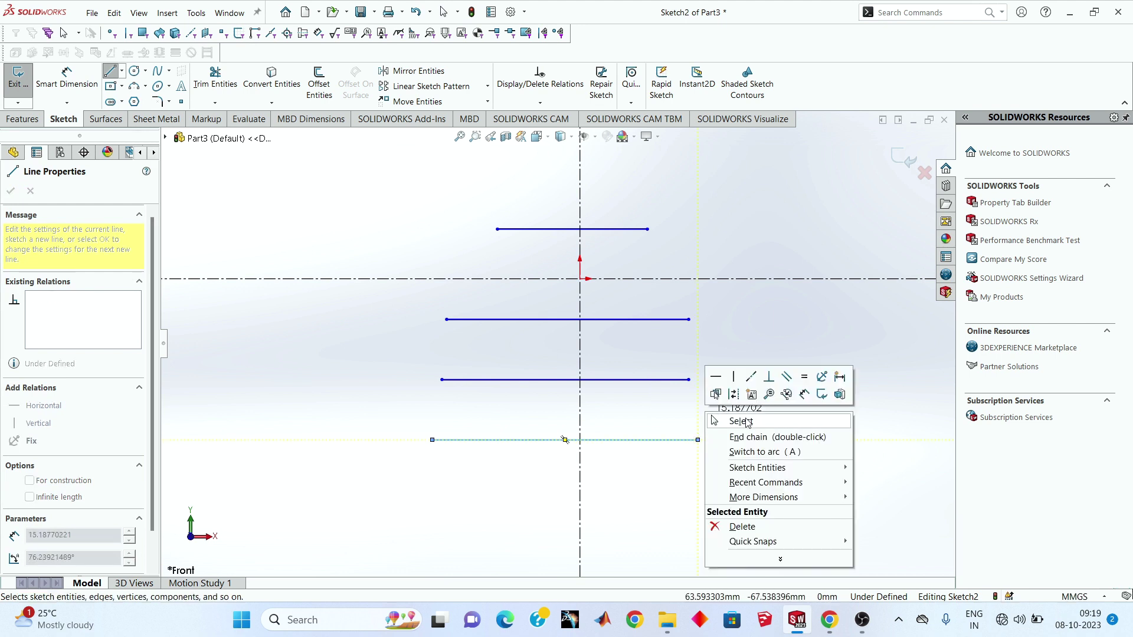
pyautogui.click(736, 420)
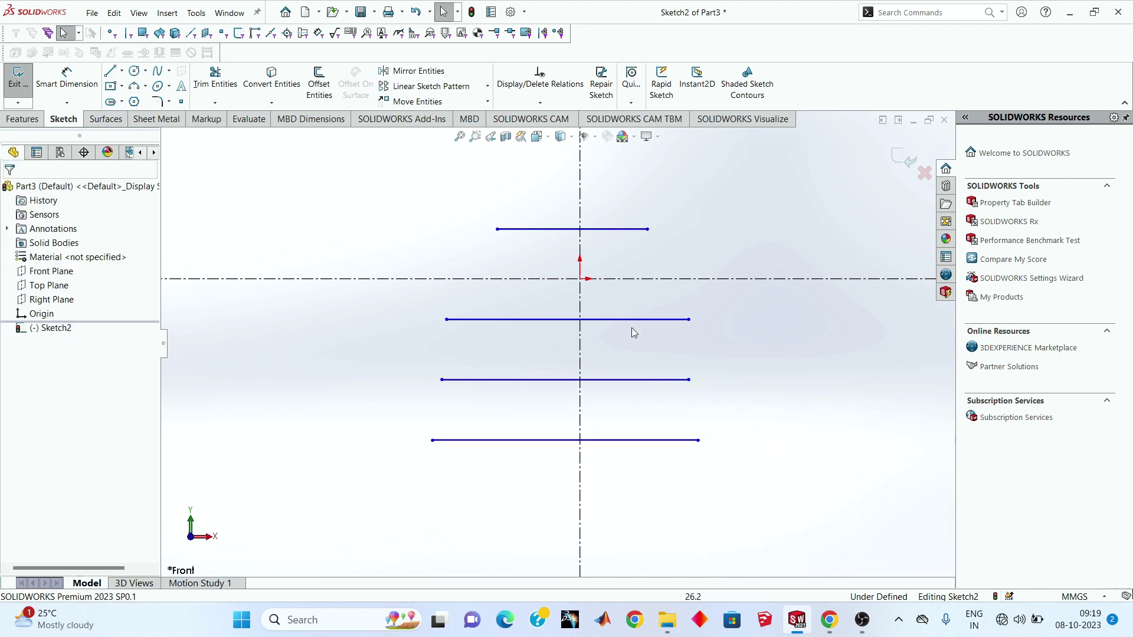
# Step: Convert all four horizontal lines to construction lines
pyautogui.click(658, 440)
pyautogui.keyDown('ctrl'); pyautogui.click(660, 380); pyautogui.keyUp('ctrl')
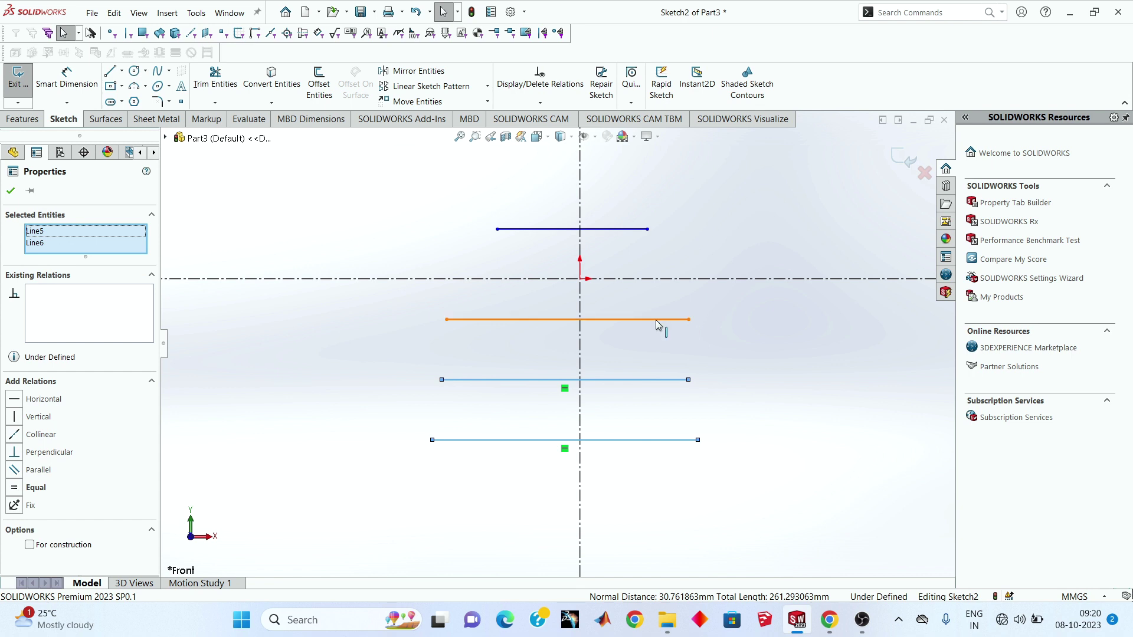
pyautogui.keyDown('ctrl'); pyautogui.click(657, 320); pyautogui.keyUp('ctrl')
pyautogui.keyDown('ctrl'); pyautogui.click(633, 229); pyautogui.keyUp('ctrl')
pyautogui.click(41, 551)
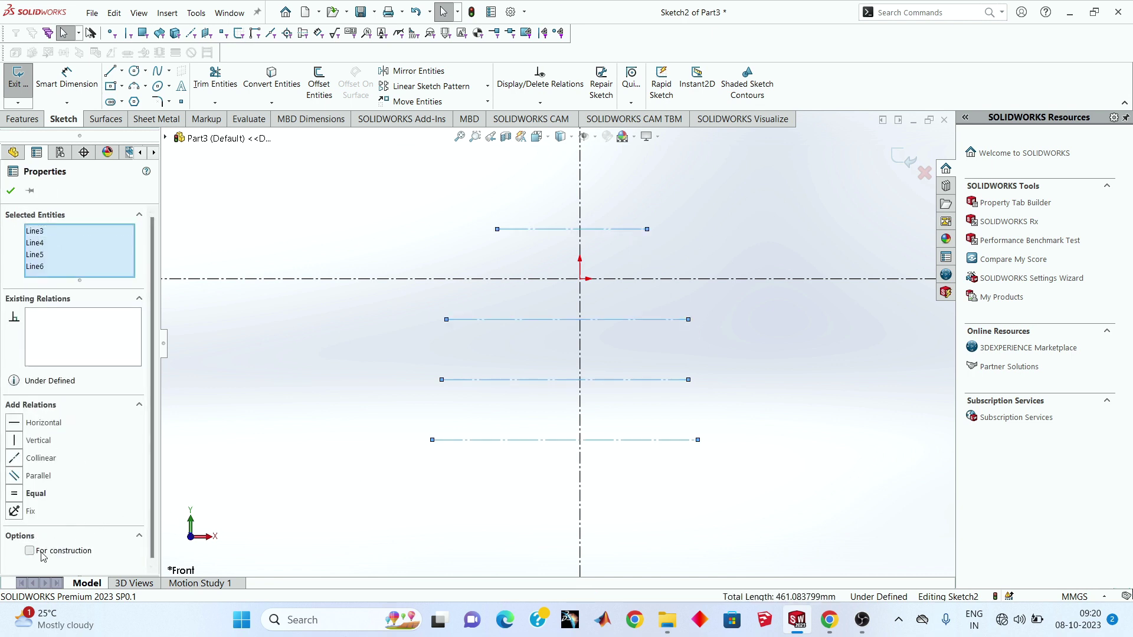
pyautogui.click(10, 192)
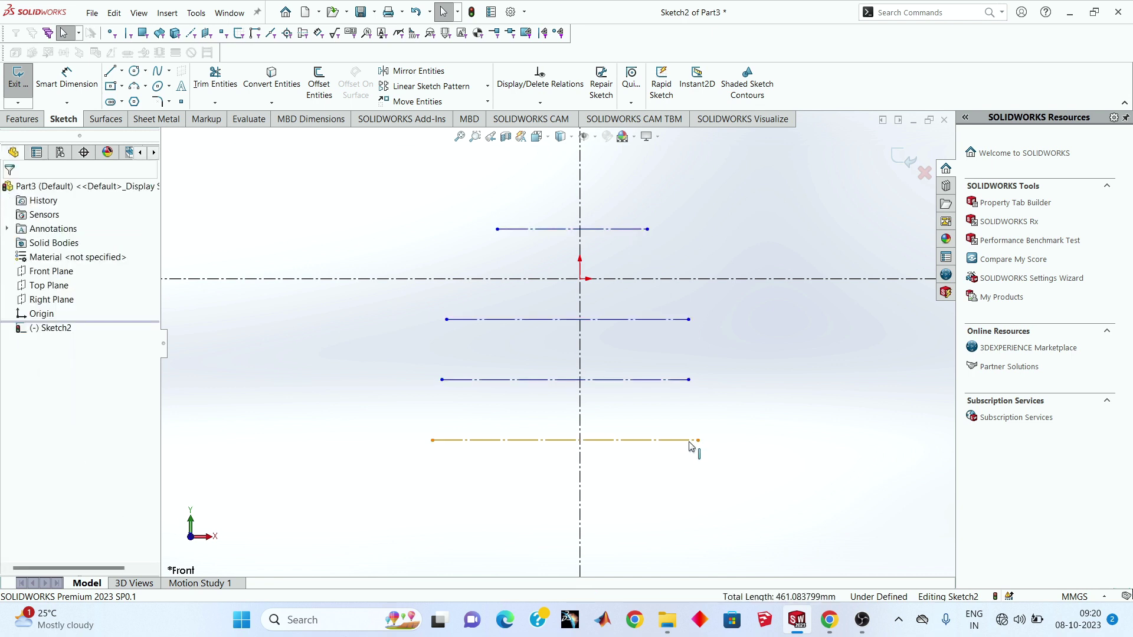
# Step: Dimension the top and second lines 77 mm and 33 mm from the horizontal centerline
pyautogui.click(70, 79)
pyautogui.click(603, 230)
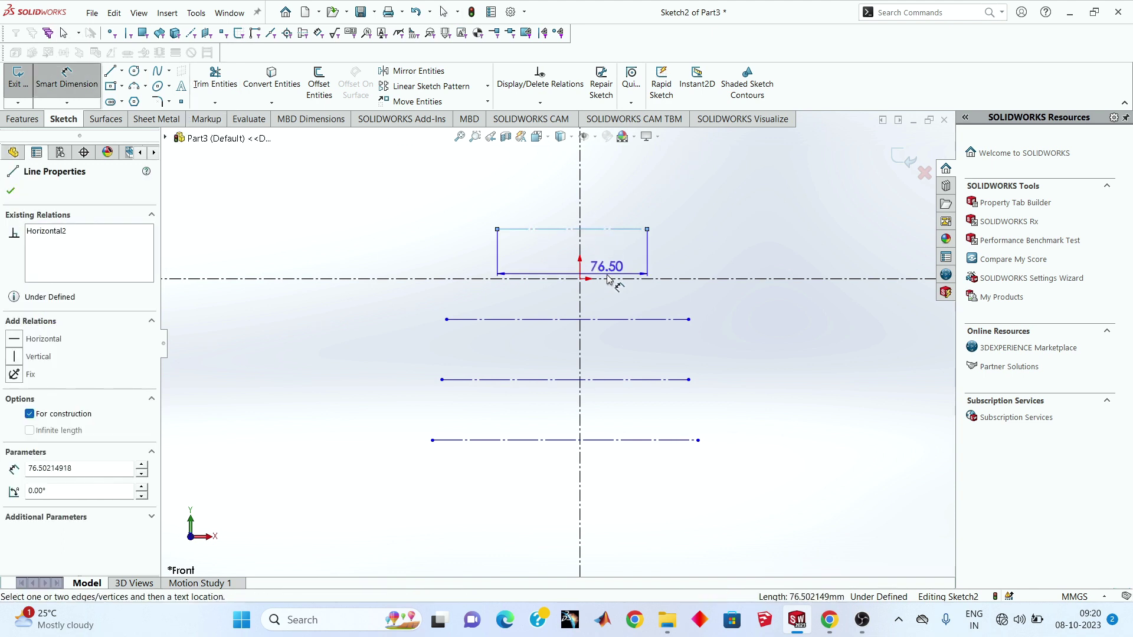
pyautogui.click(631, 278)
pyautogui.click(671, 265)
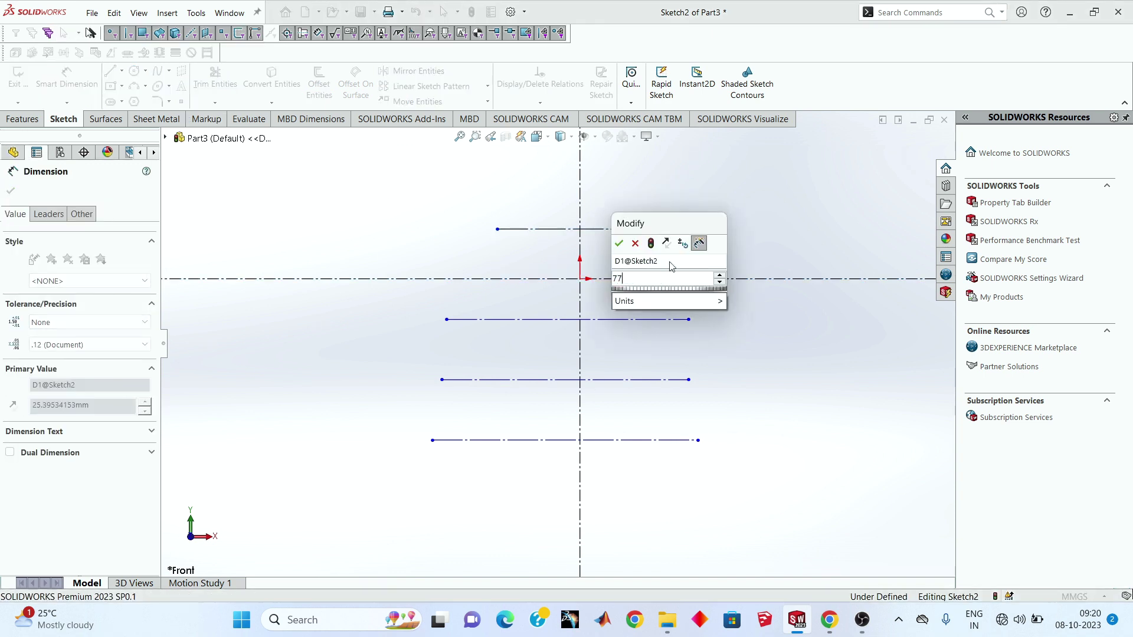
pyautogui.write('77')
pyautogui.press('Return')
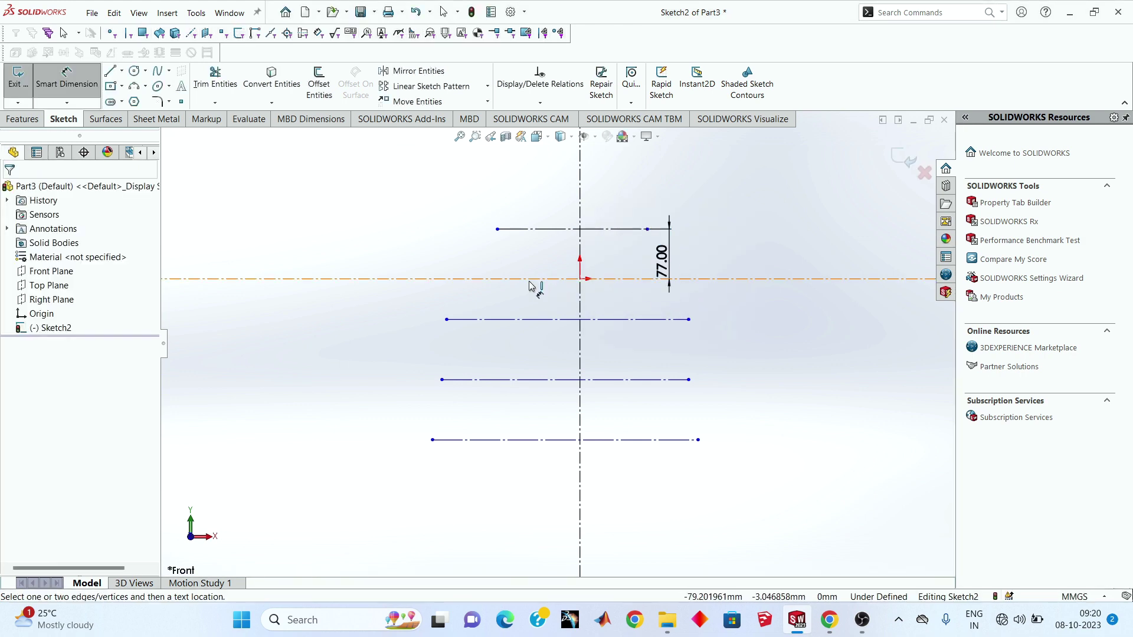
pyautogui.click(536, 279)
pyautogui.click(541, 320)
pyautogui.click(523, 303)
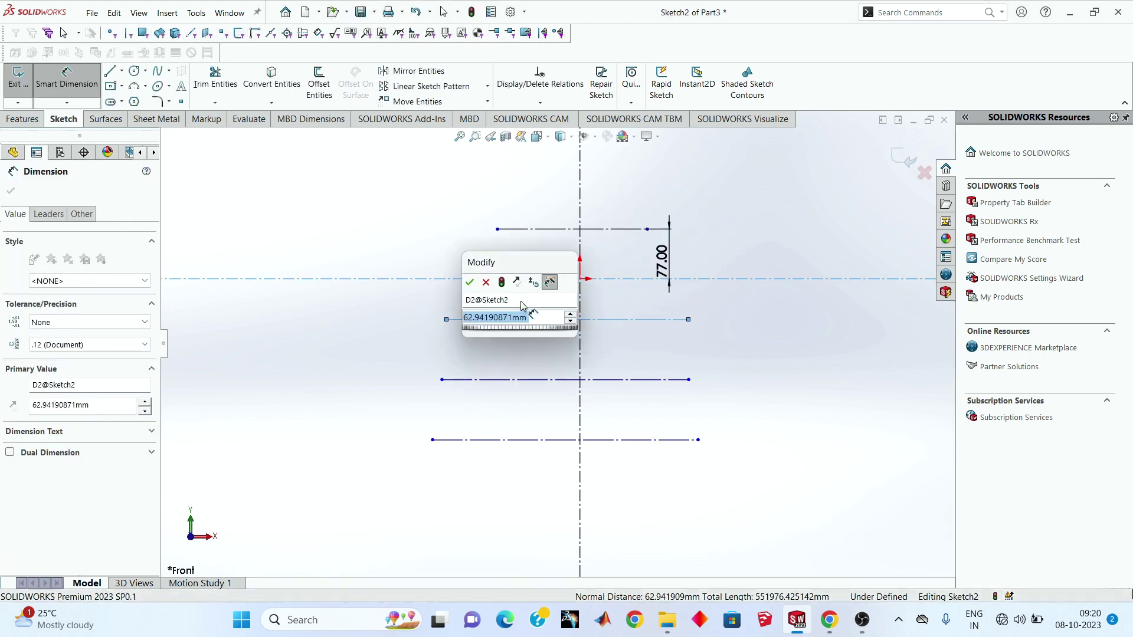
pyautogui.write('33')
pyautogui.press('Return')
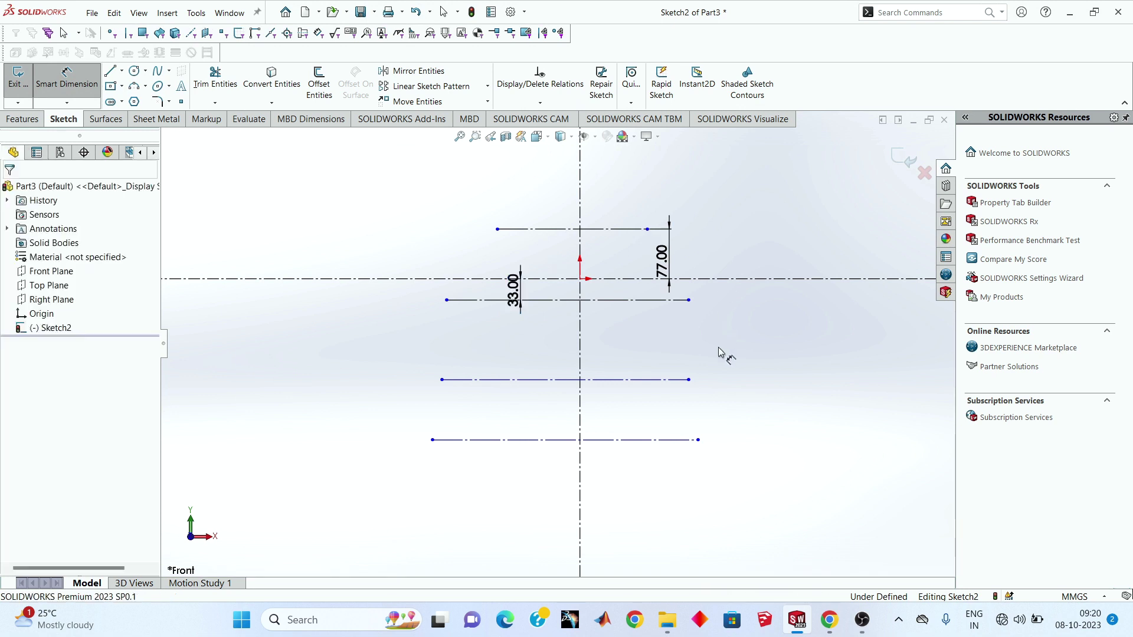
# Step: Dimension the third and bottom lines 110.50 mm and 246 mm below the horizontal centerline
pyautogui.click(484, 279)
pyautogui.click(484, 379)
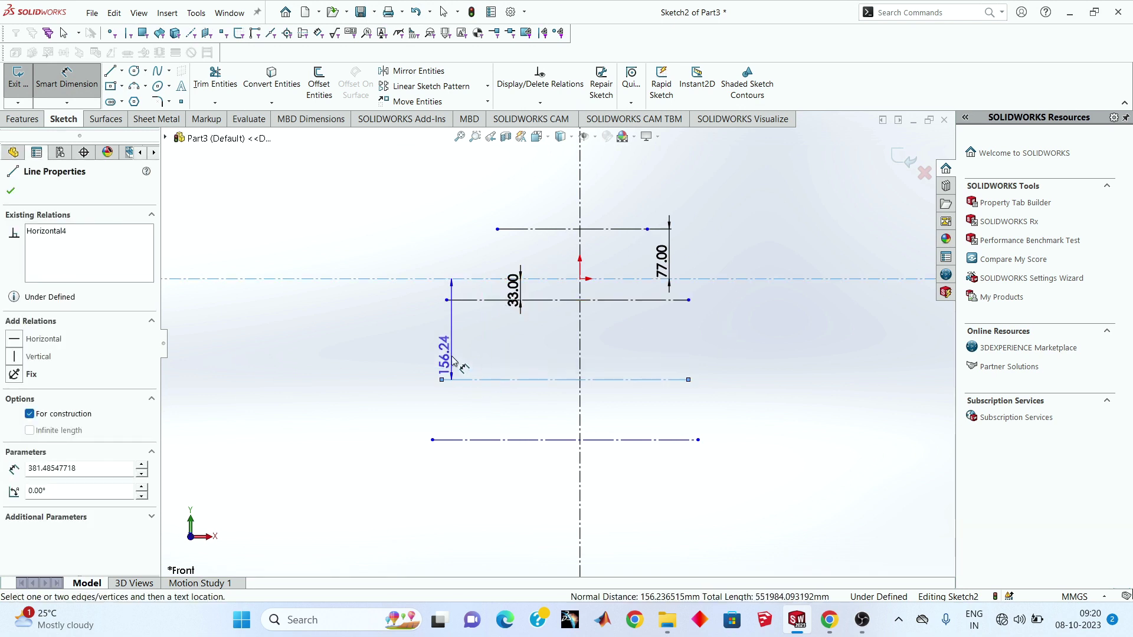
pyautogui.click(450, 354)
pyautogui.write('110.5')
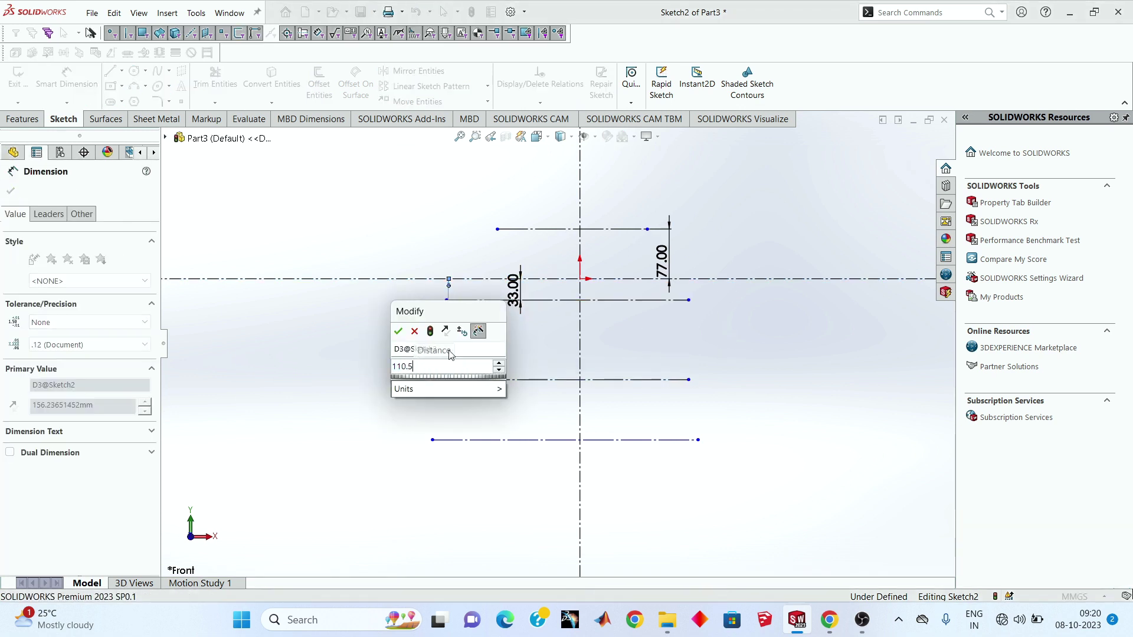
pyautogui.press('Return')
pyautogui.press('Escape')
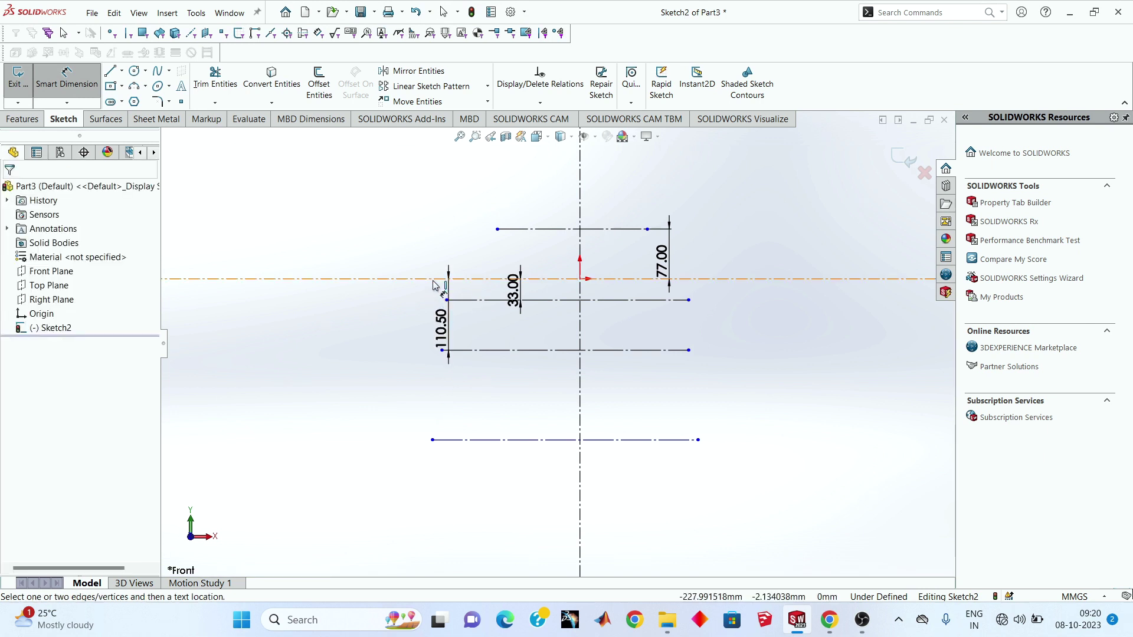
pyautogui.click(445, 441)
pyautogui.click(446, 440)
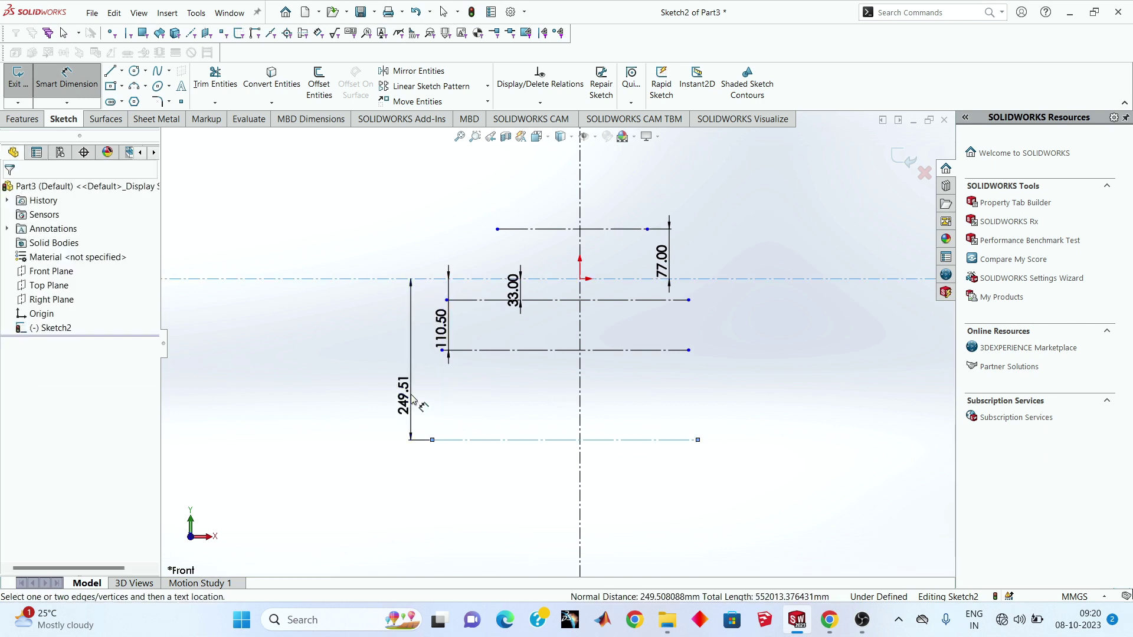
pyautogui.click(410, 399)
pyautogui.write('246')
pyautogui.press('Return')
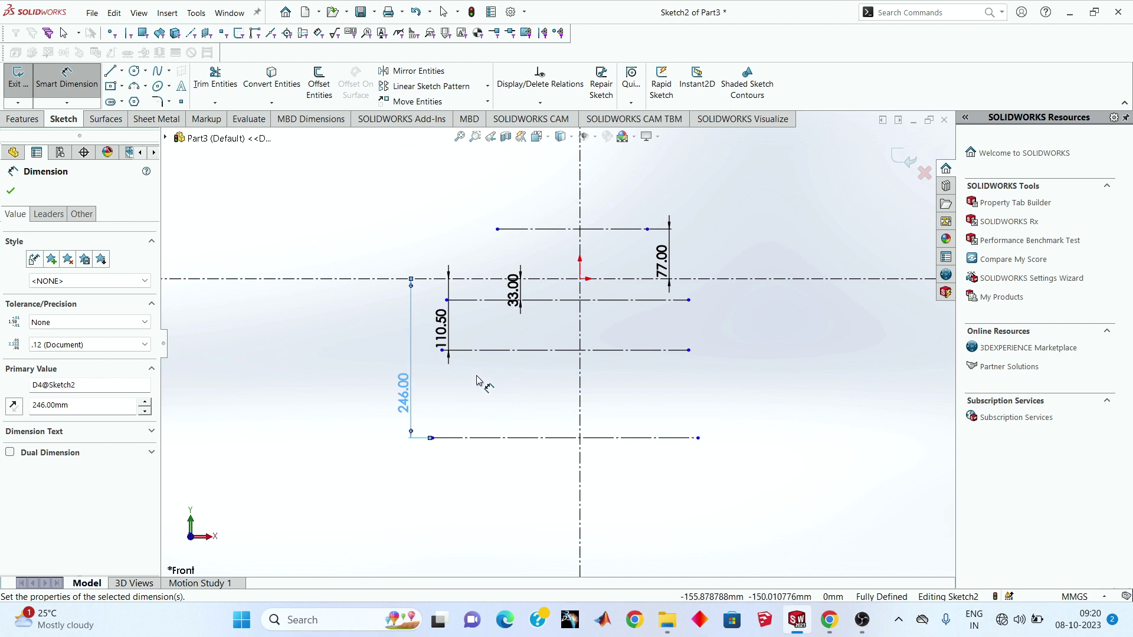
pyautogui.click(447, 354)
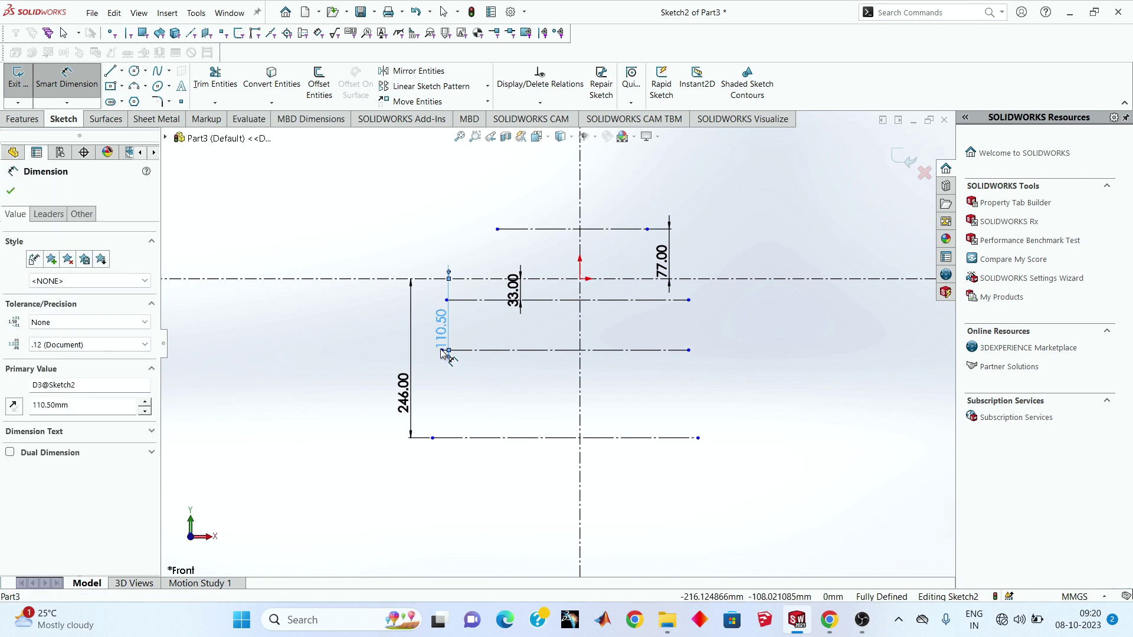
# Step: Dimension two line left ends 190 mm and 188 mm from the vertical centerline
pyautogui.click(579, 372)
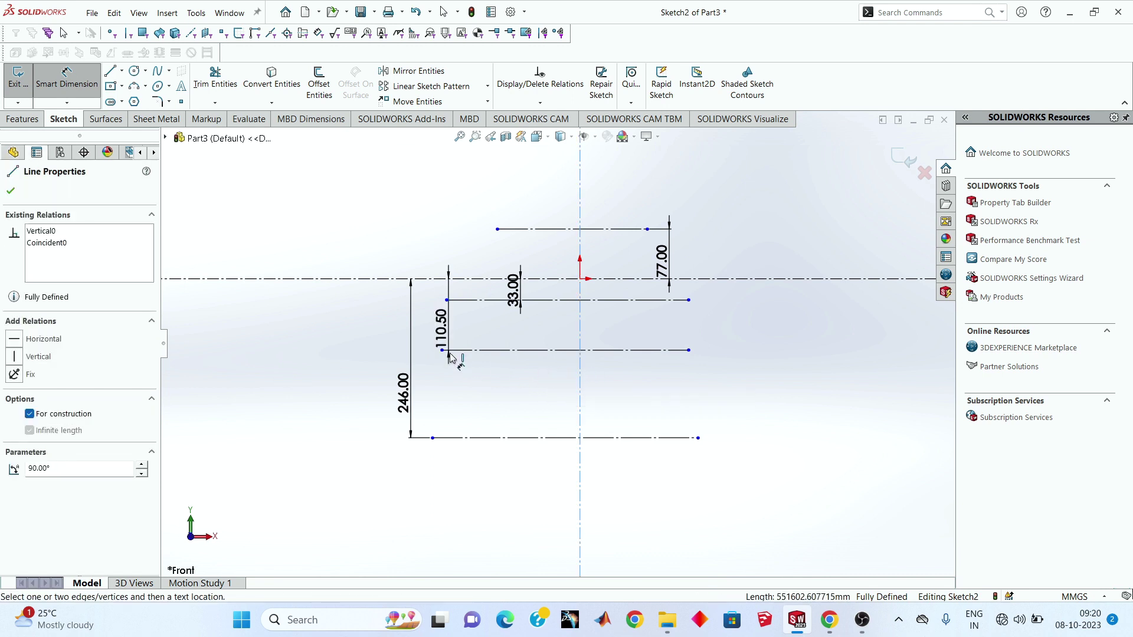
pyautogui.click(443, 352)
pyautogui.click(512, 373)
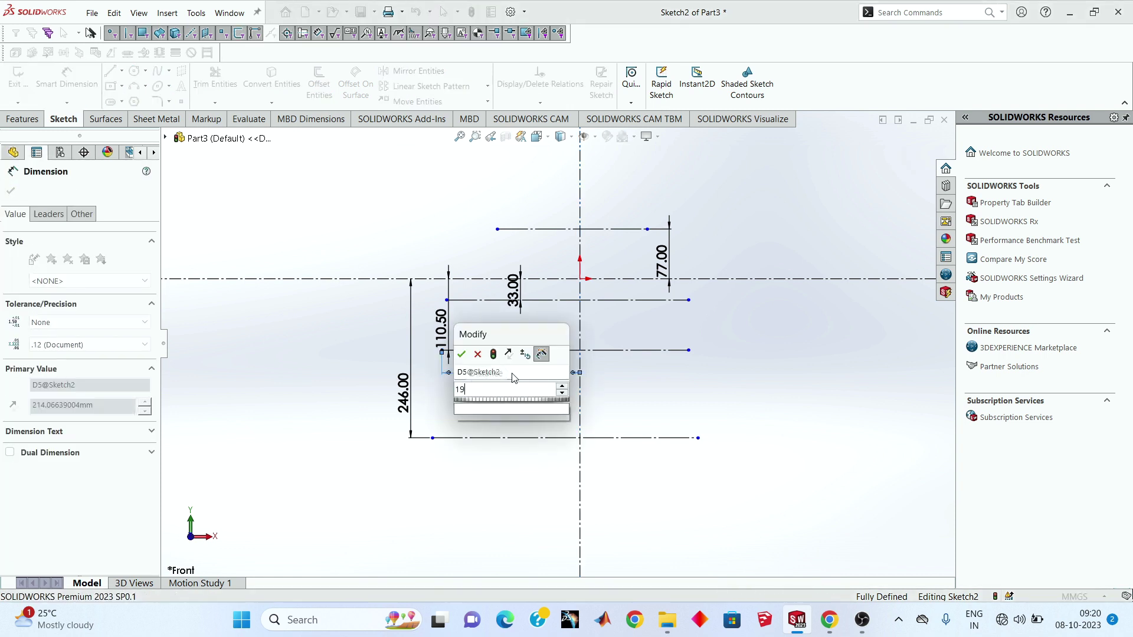
pyautogui.write('190')
pyautogui.press('Return')
pyautogui.click(643, 380)
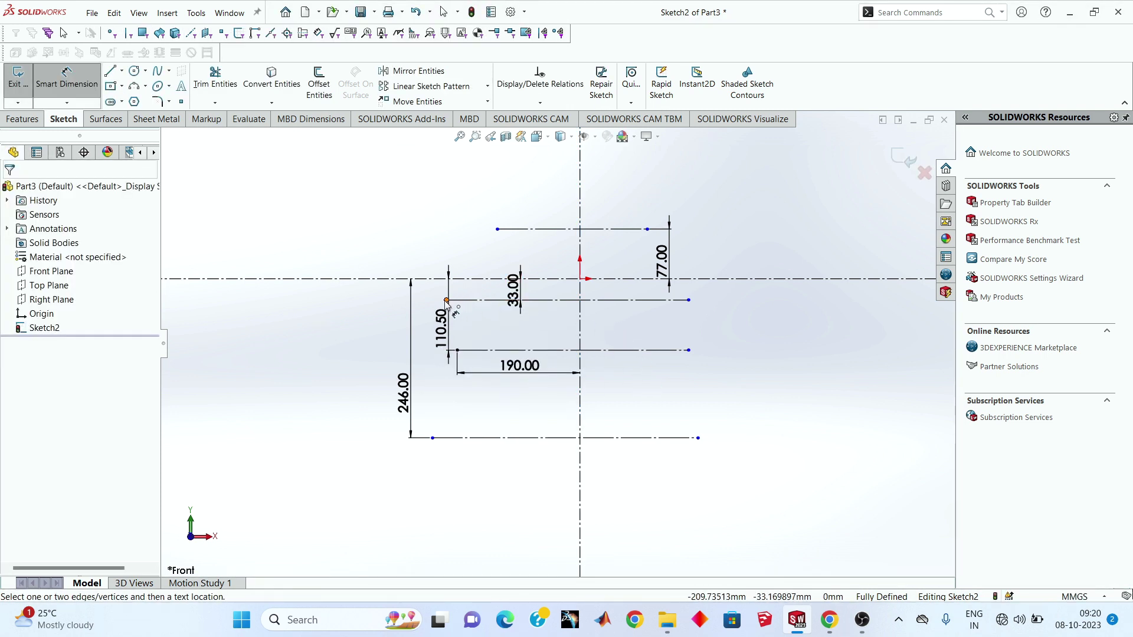
pyautogui.click(446, 300)
pyautogui.click(580, 322)
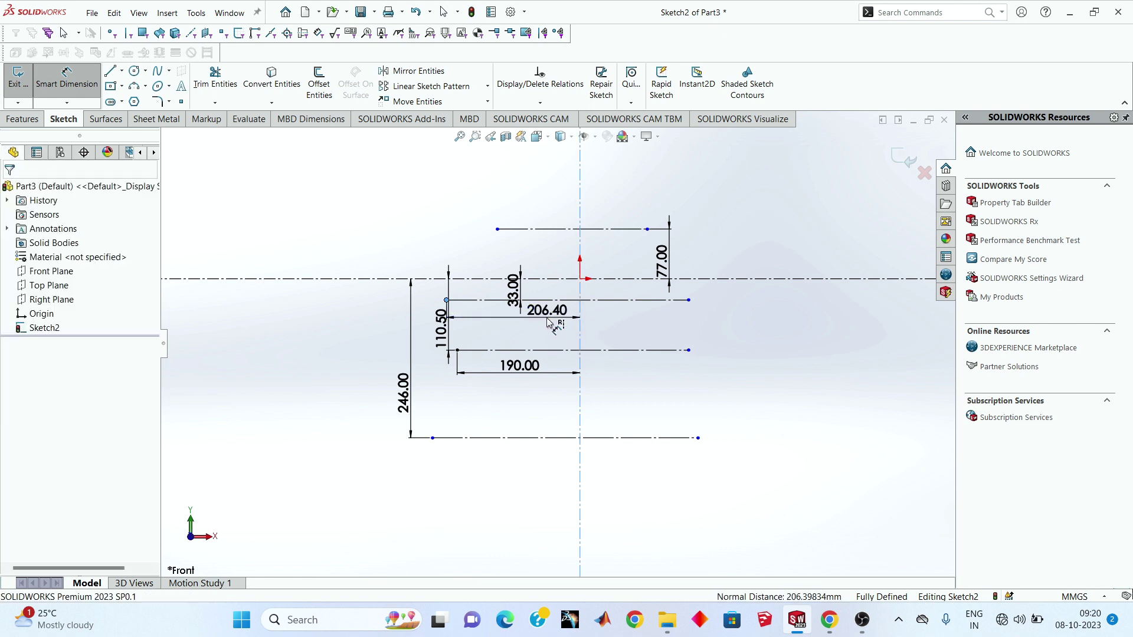
pyautogui.write('1')
pyautogui.press('Return')
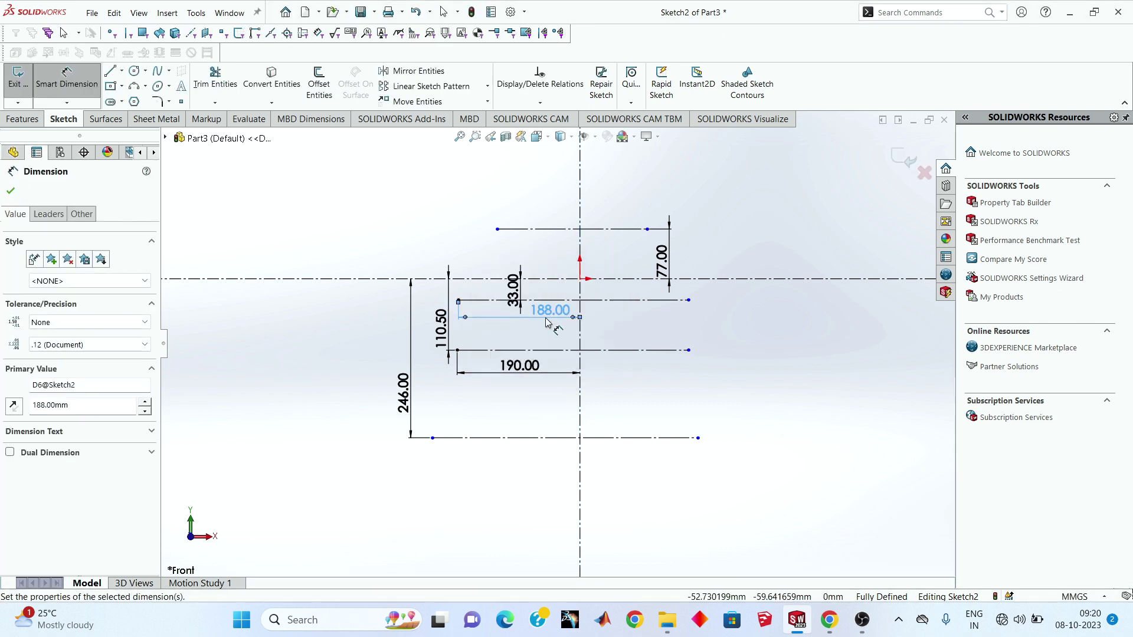
pyautogui.click(654, 378)
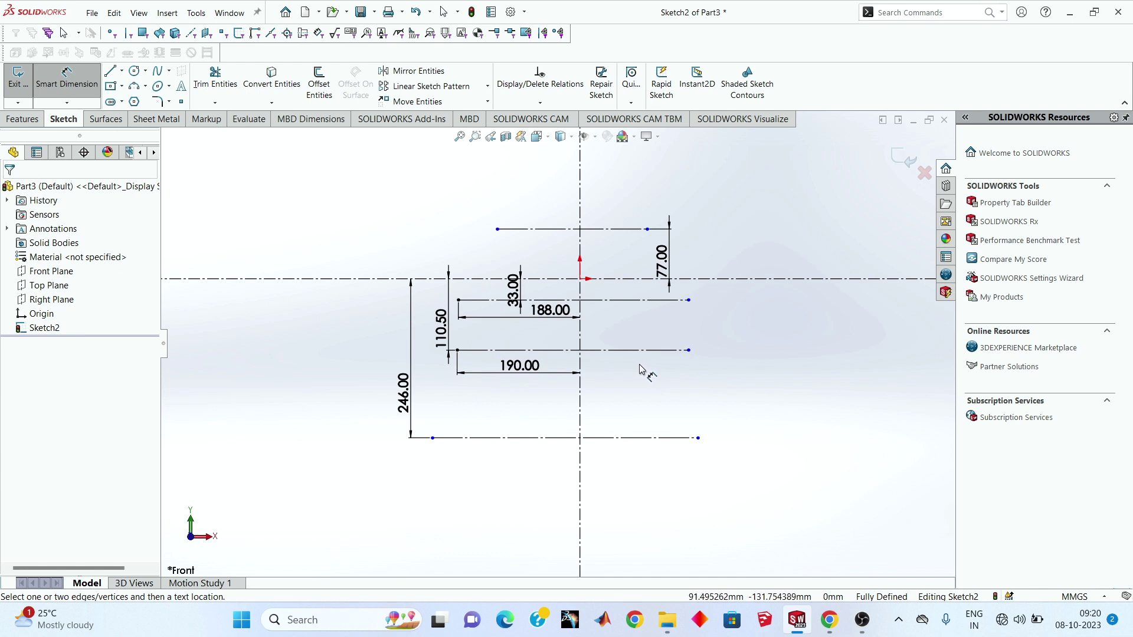
# Step: Dimension the top line's right end 162 mm from the vertical centerline
pyautogui.scroll(-3, 659, 266)
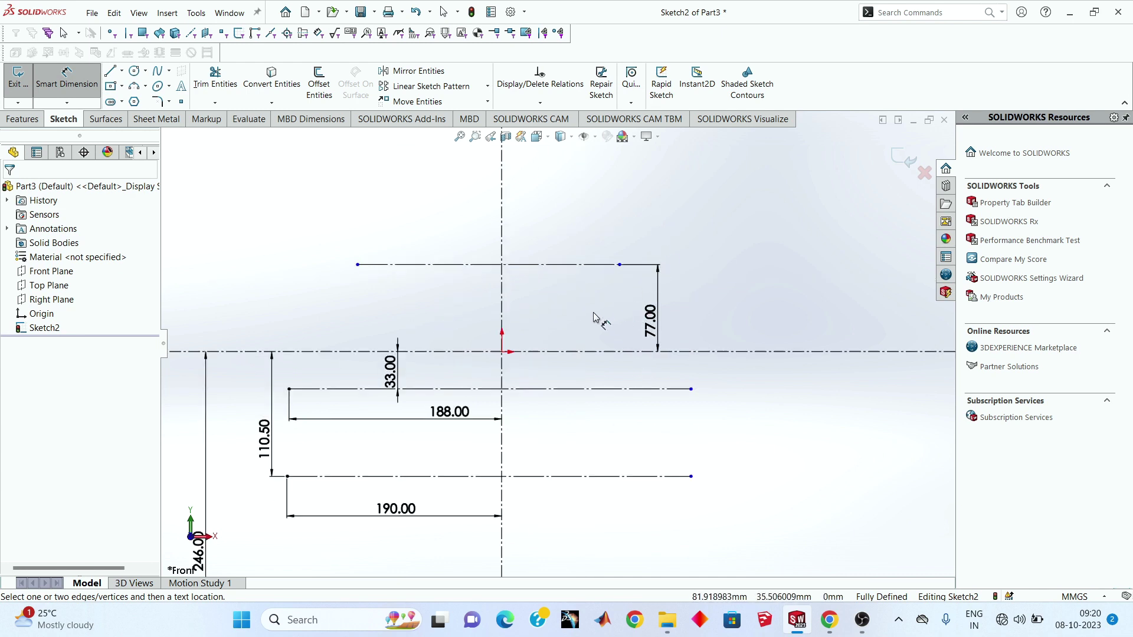
pyautogui.click(502, 298)
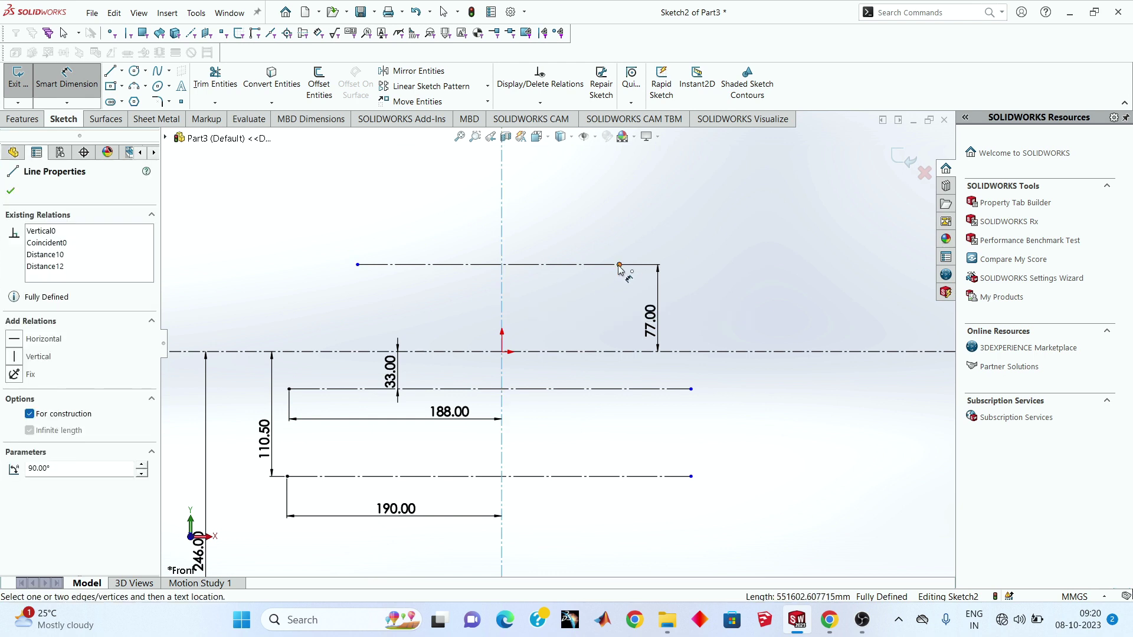
pyautogui.click(619, 264)
pyautogui.click(587, 296)
pyautogui.write('162')
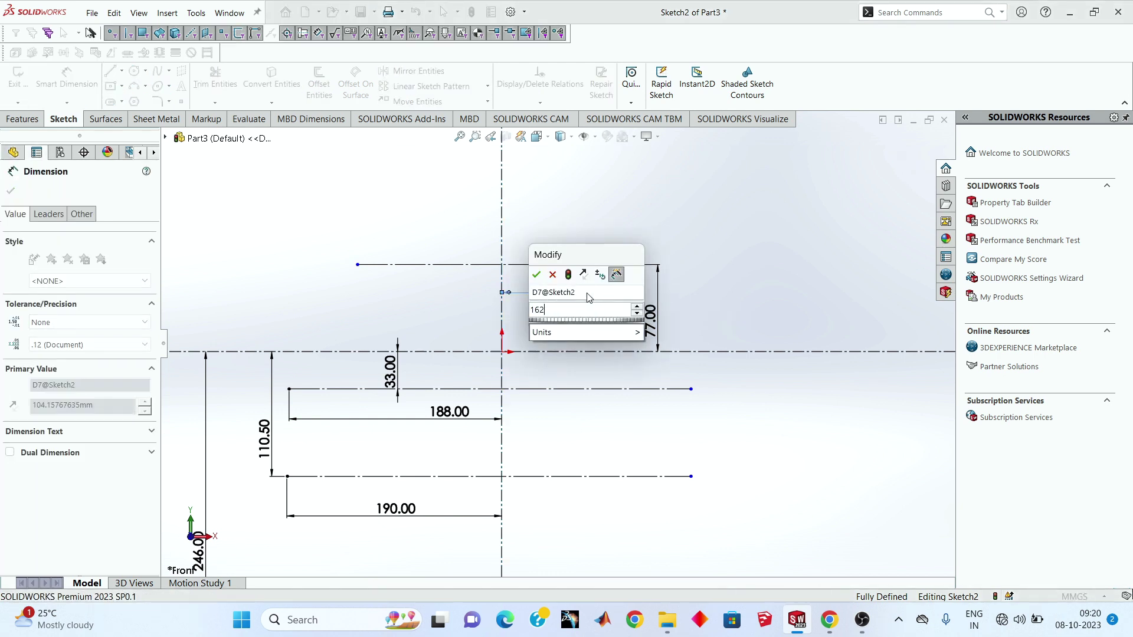
pyautogui.press('Return')
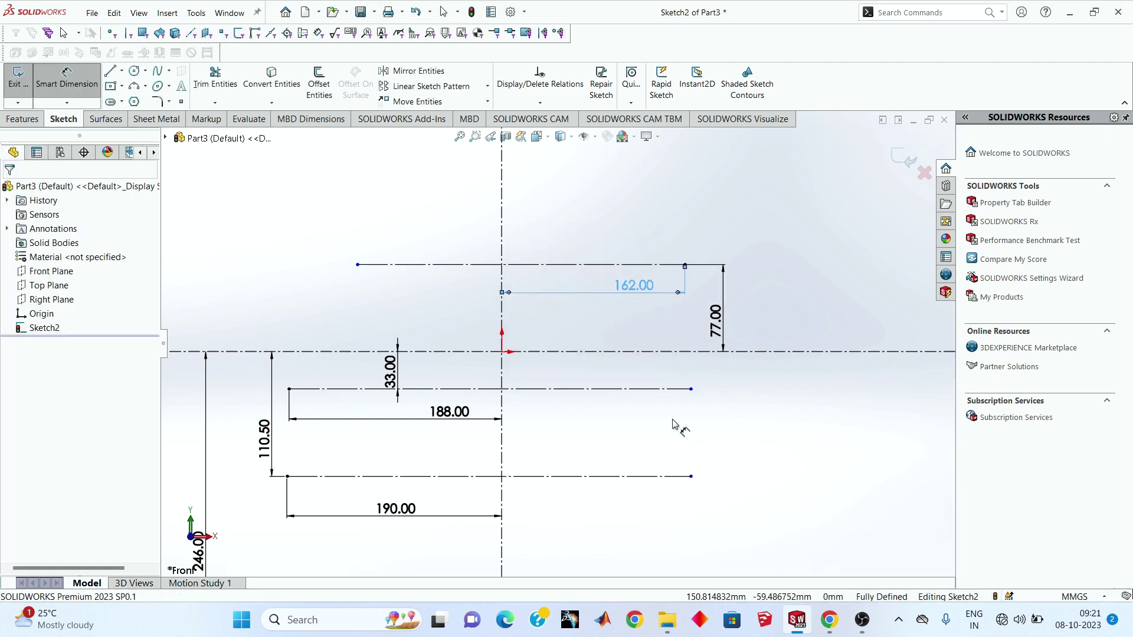
pyautogui.scroll(3, 685, 416)
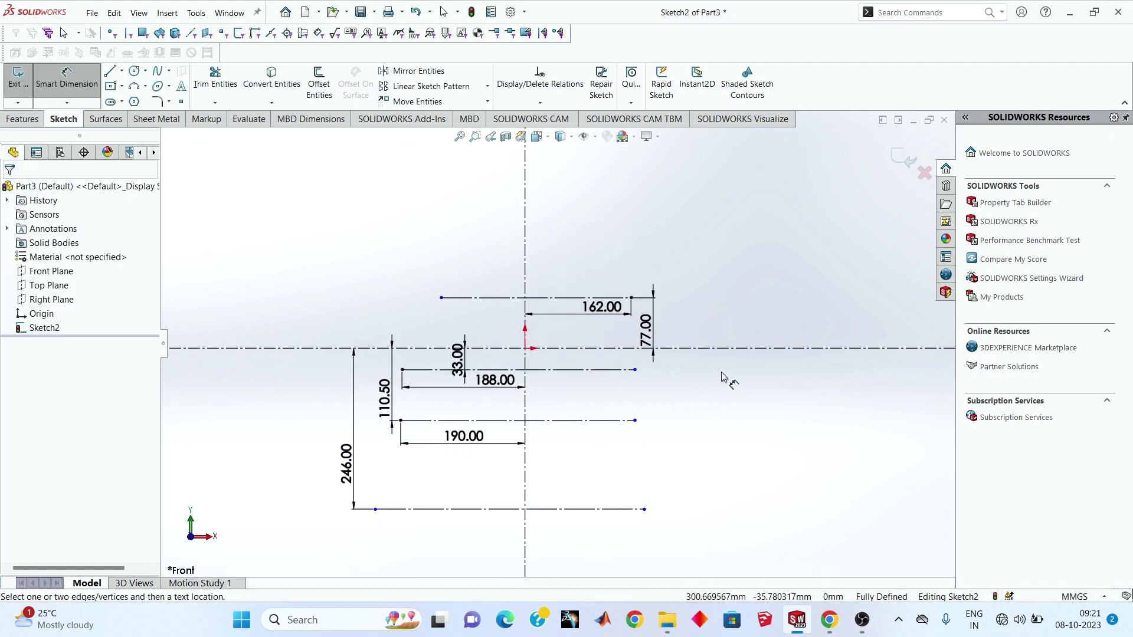
pyautogui.scroll(3, 721, 376)
pyautogui.scroll(-2, 554, 427)
pyautogui.scroll(2, 555, 426)
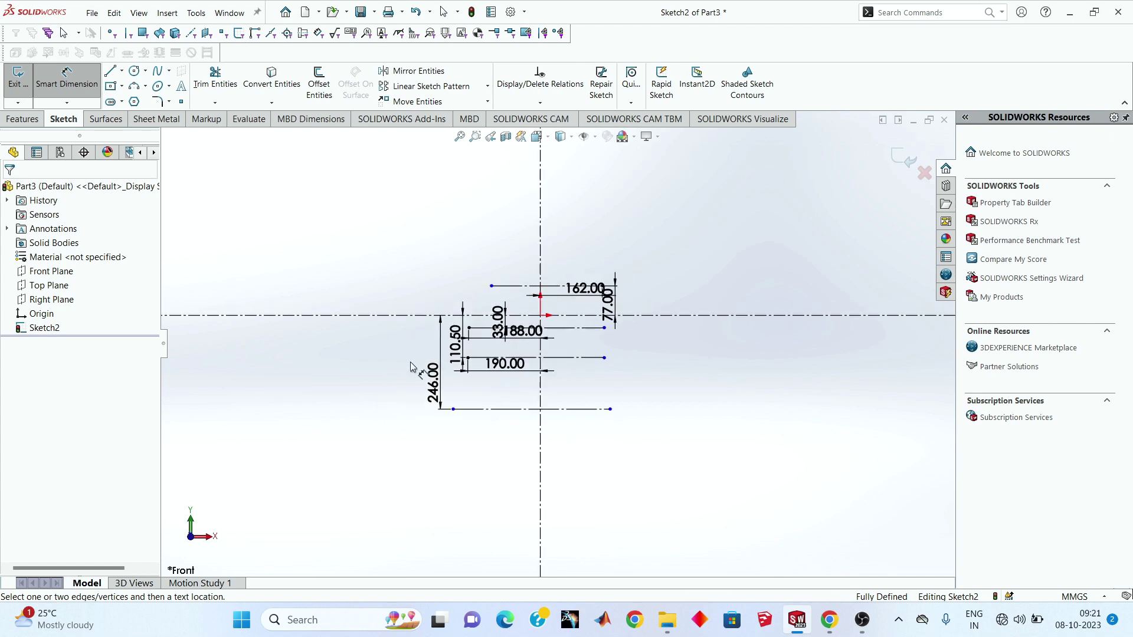
pyautogui.scroll(-2, 363, 366)
# Step: Draw a three-point arc across the vertical centerline at the bottom of the sketch
pyautogui.click(136, 88)
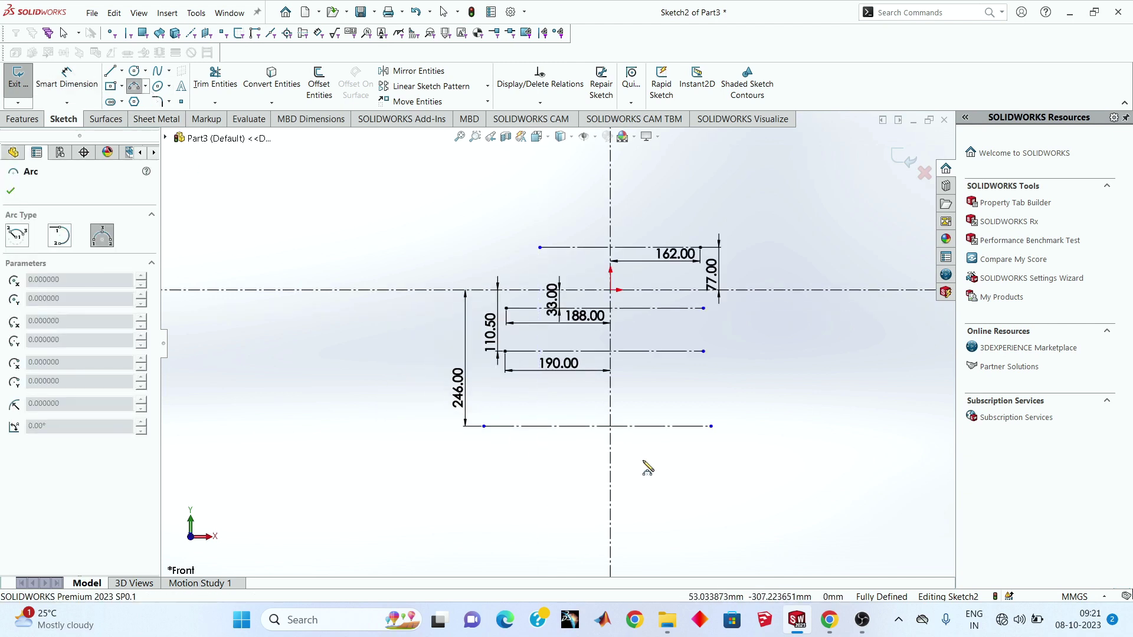
pyautogui.scroll(2, 645, 468)
pyautogui.scroll(1, 696, 479)
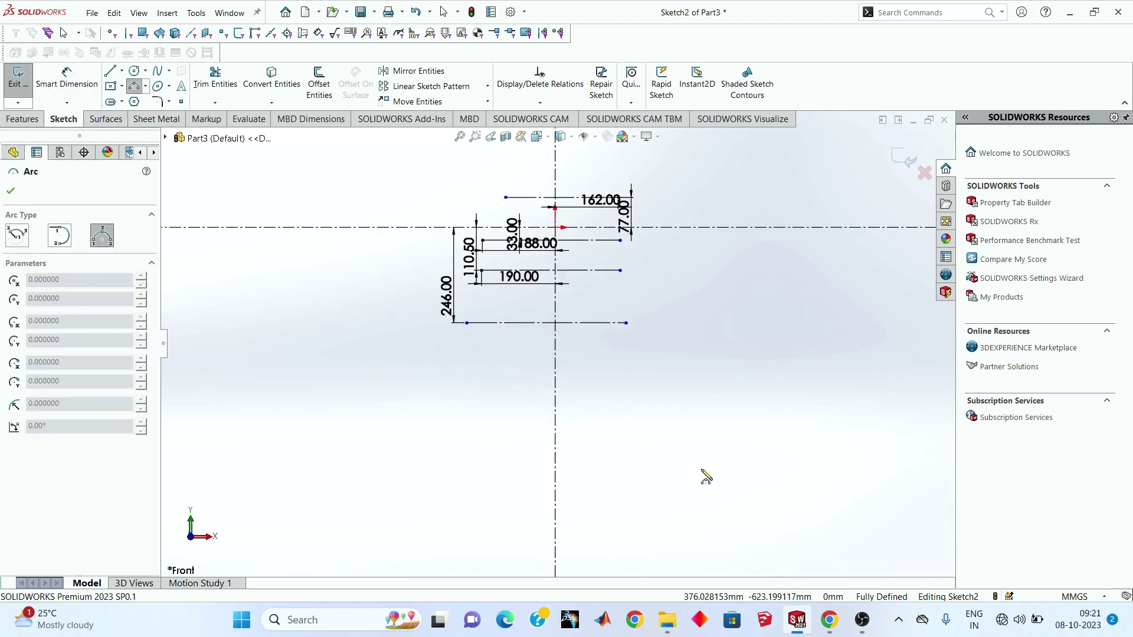
pyautogui.click(466, 422)
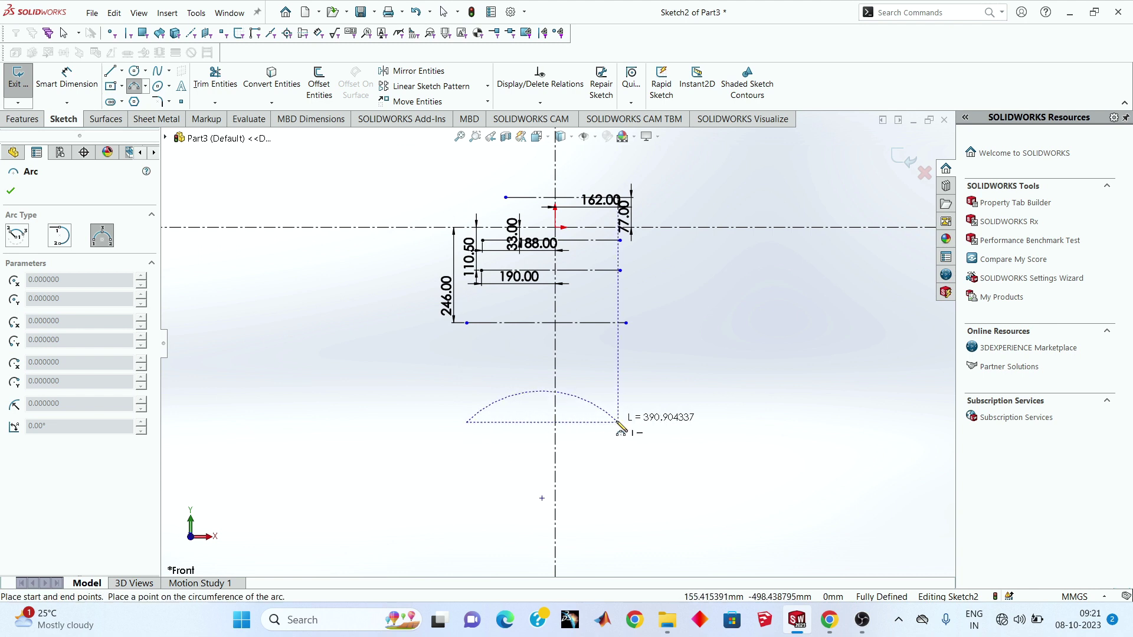
pyautogui.click(642, 420)
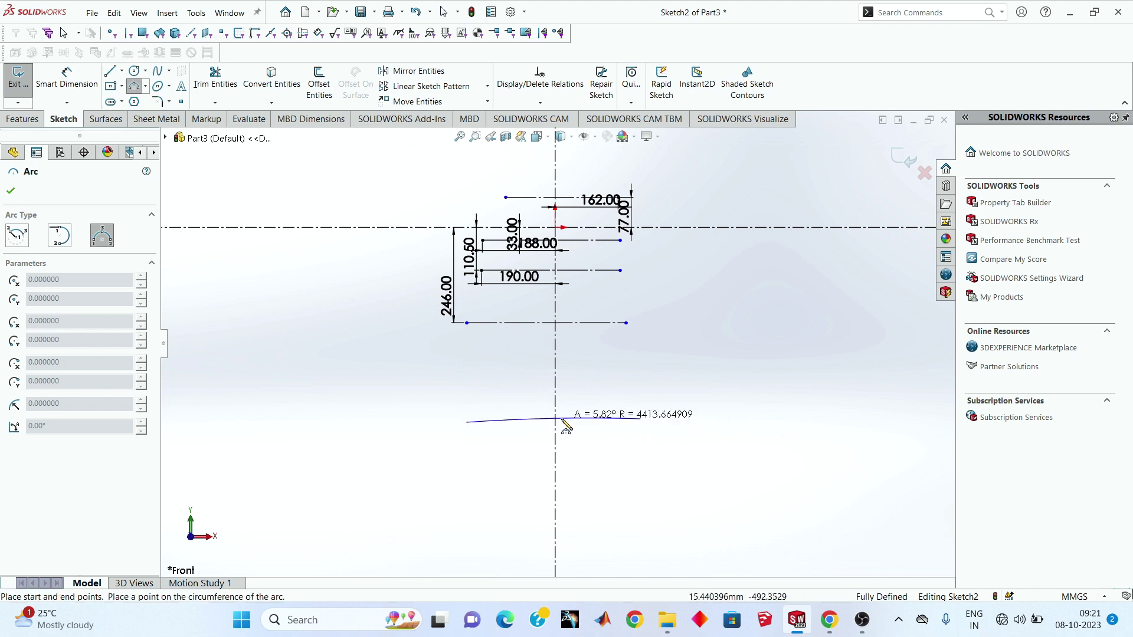
pyautogui.click(556, 455)
pyautogui.rightClick(586, 372)
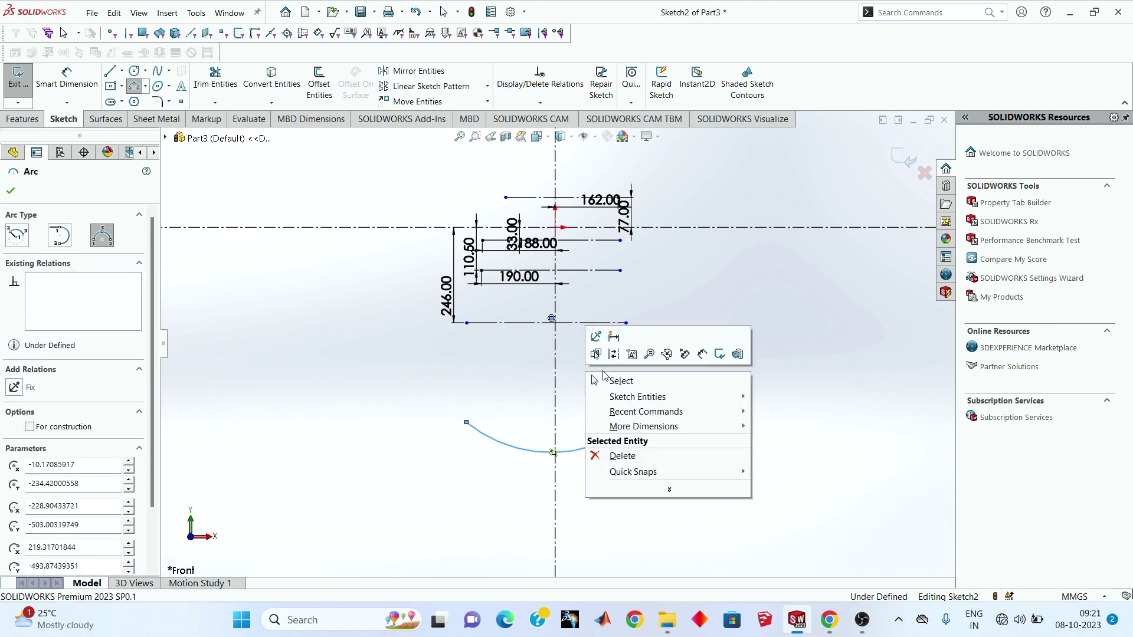
pyautogui.click(613, 384)
# Step: Give the arc a 380 mm chord width and place its lowest point 500 mm below the horizontal centerline
pyautogui.press('d')
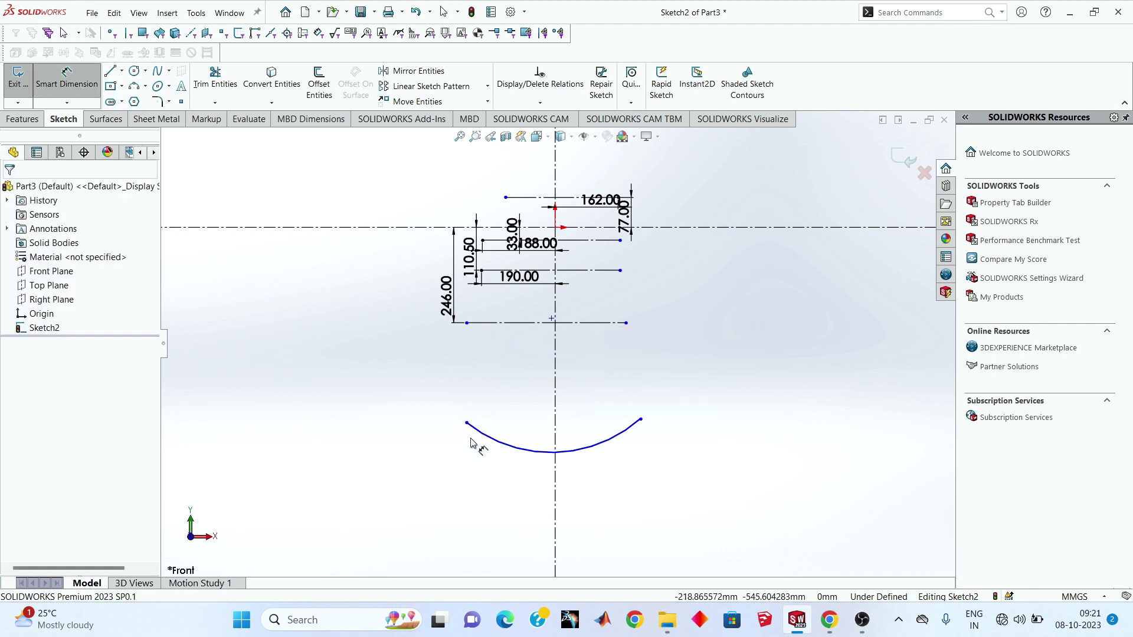
pyautogui.click(467, 423)
pyautogui.click(641, 419)
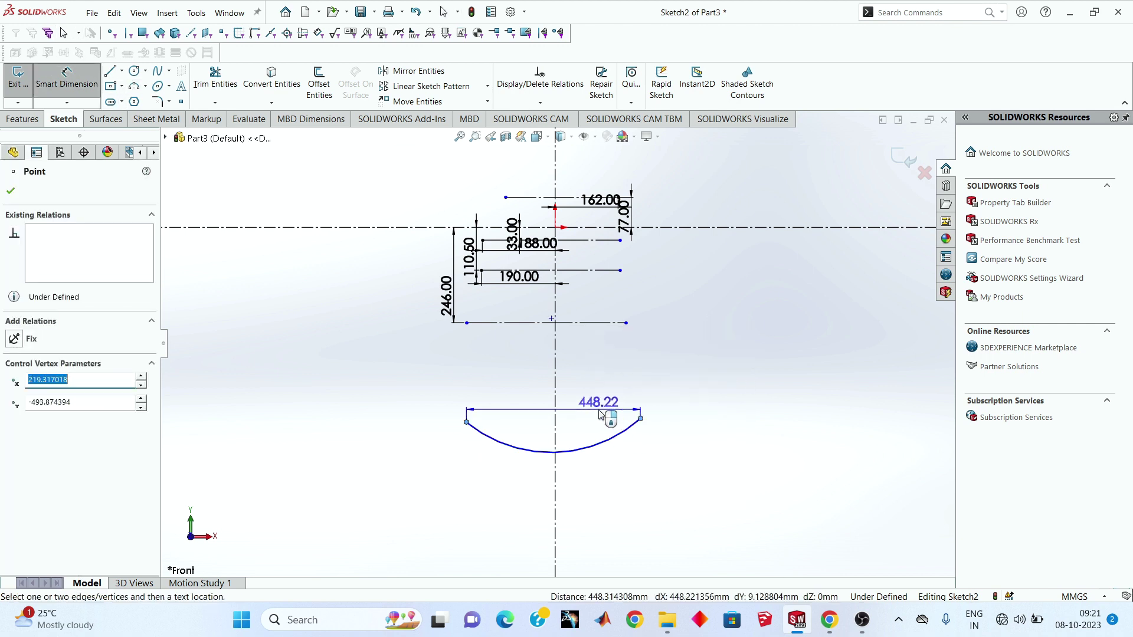
pyautogui.click(600, 413)
pyautogui.write('380')
pyautogui.press('Return')
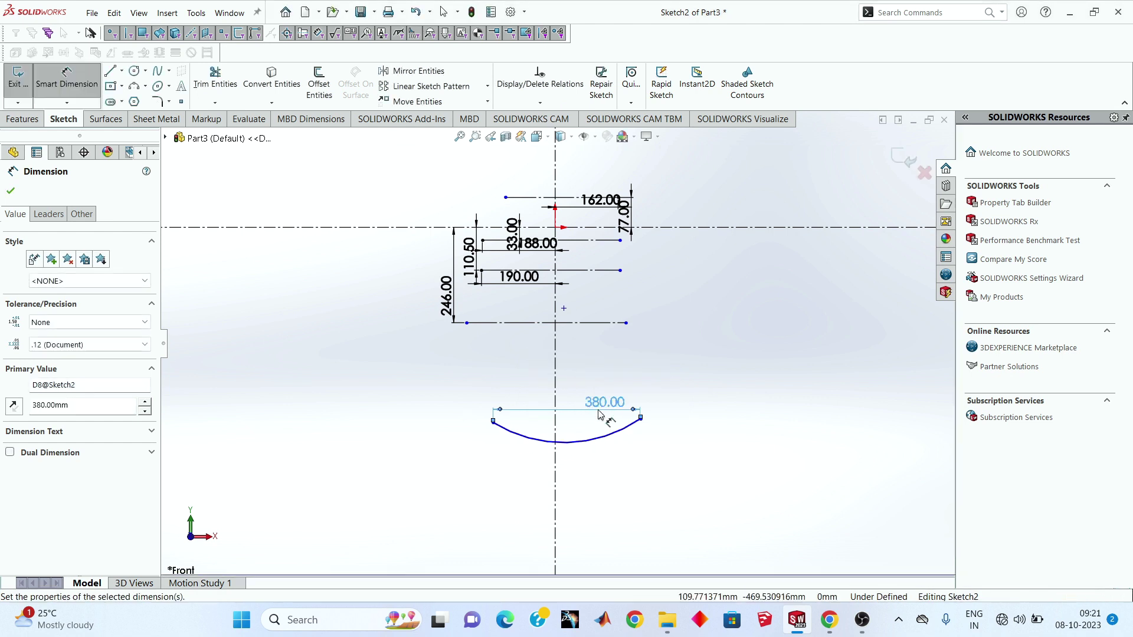
pyautogui.click(683, 508)
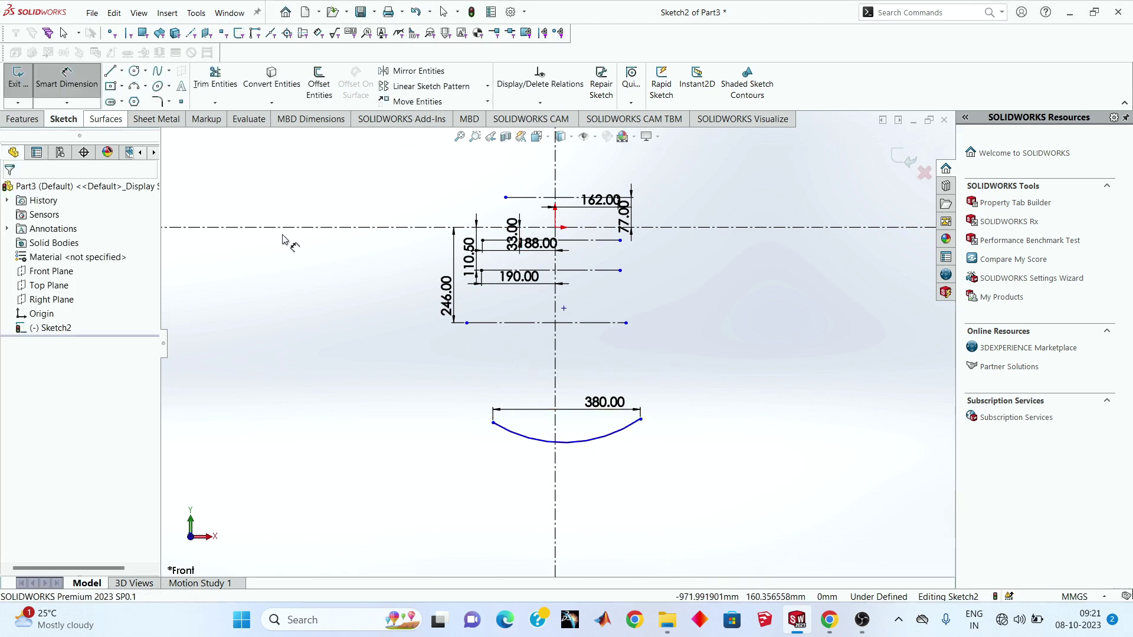
pyautogui.click(401, 228)
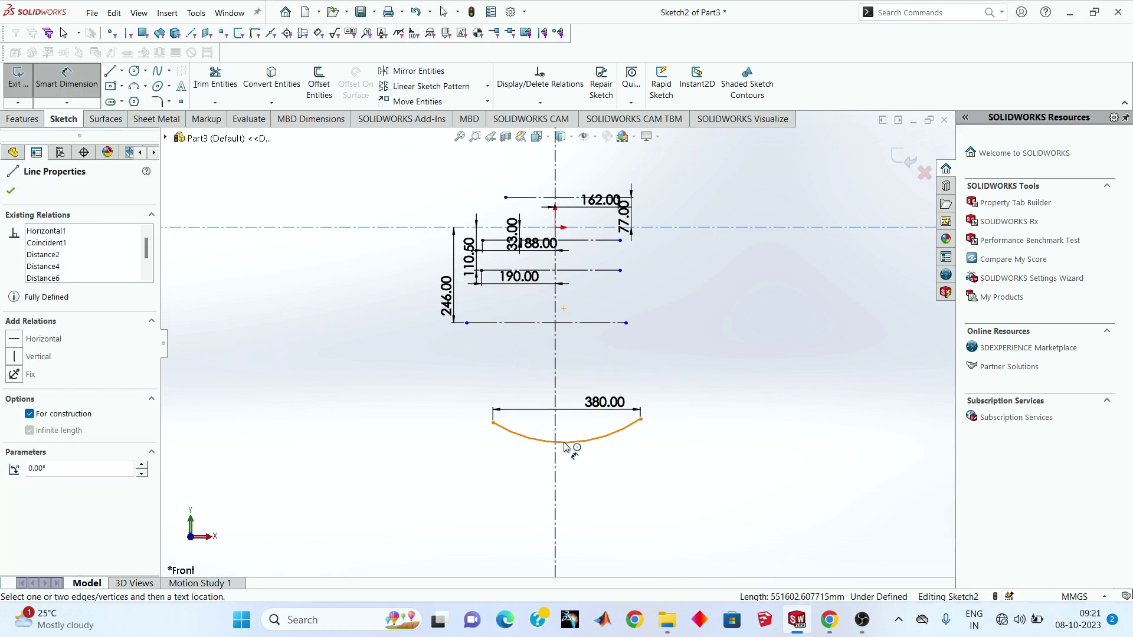
pyautogui.click(565, 442)
pyautogui.click(453, 413)
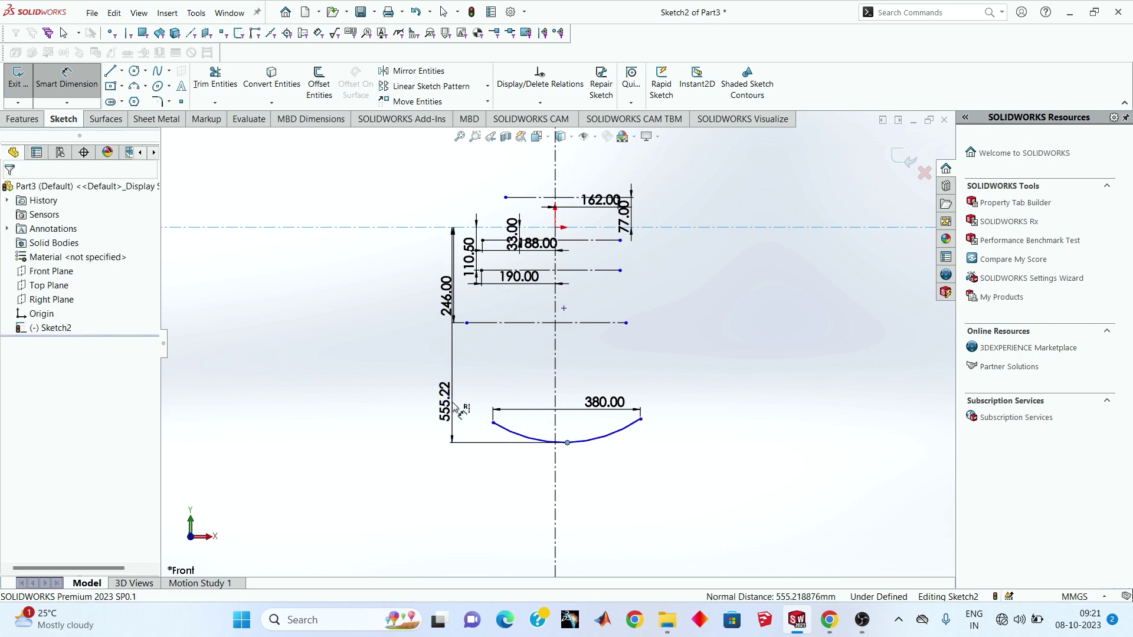
pyautogui.write('500')
pyautogui.press('Return')
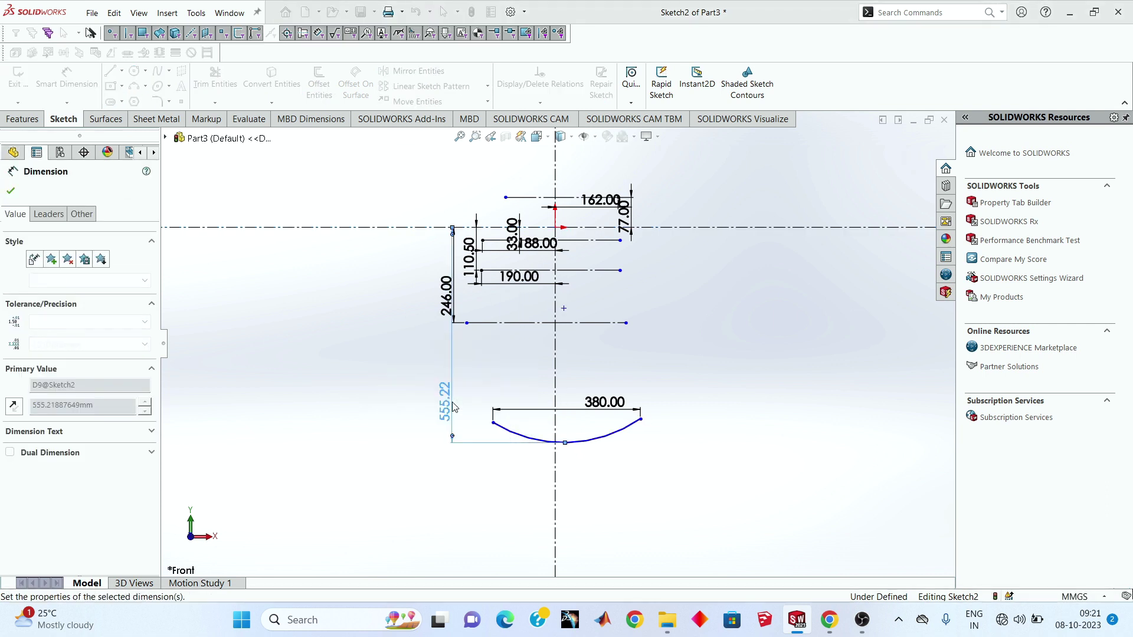
pyautogui.click(644, 509)
# Step: Set the bottom arc radius to 436 mm
pyautogui.scroll(-5, 631, 478)
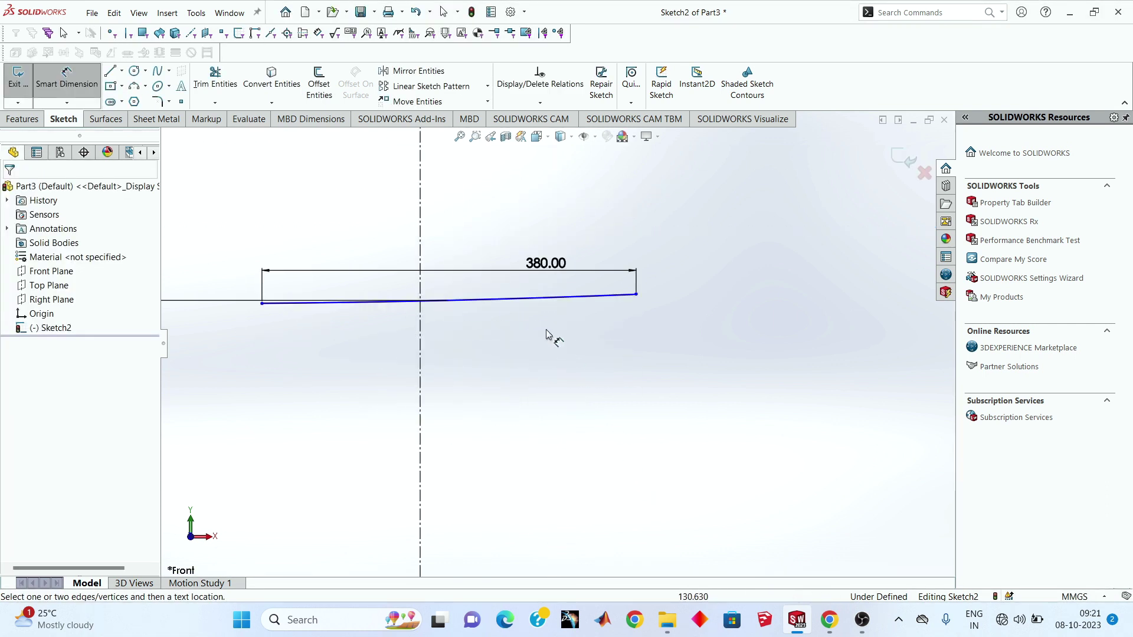
pyautogui.click(517, 301)
pyautogui.click(468, 239)
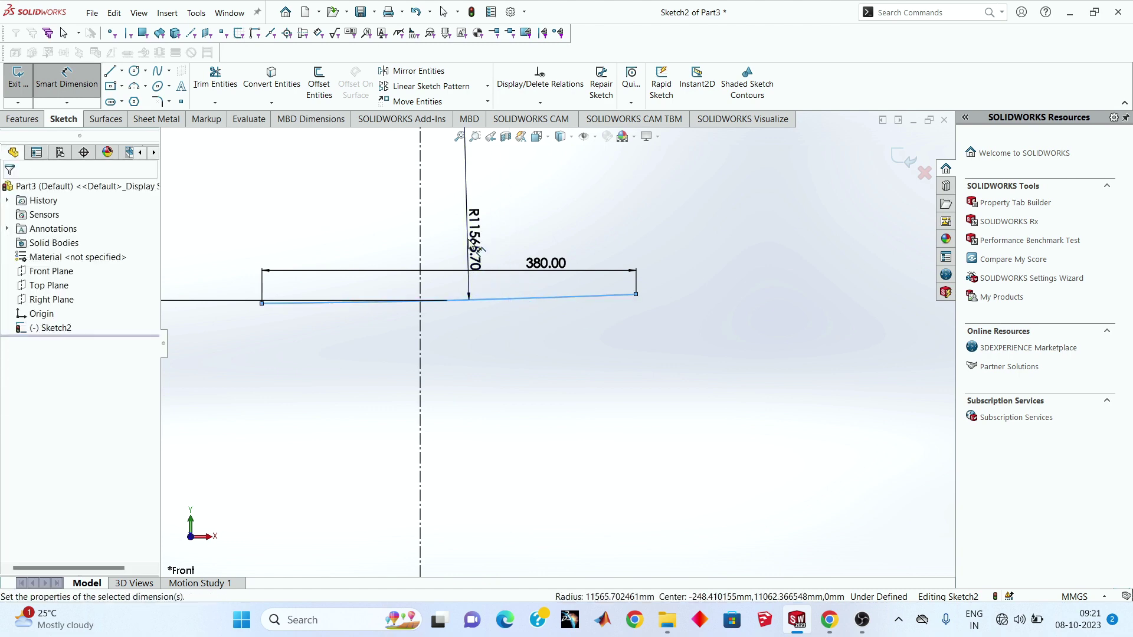
pyautogui.write('436')
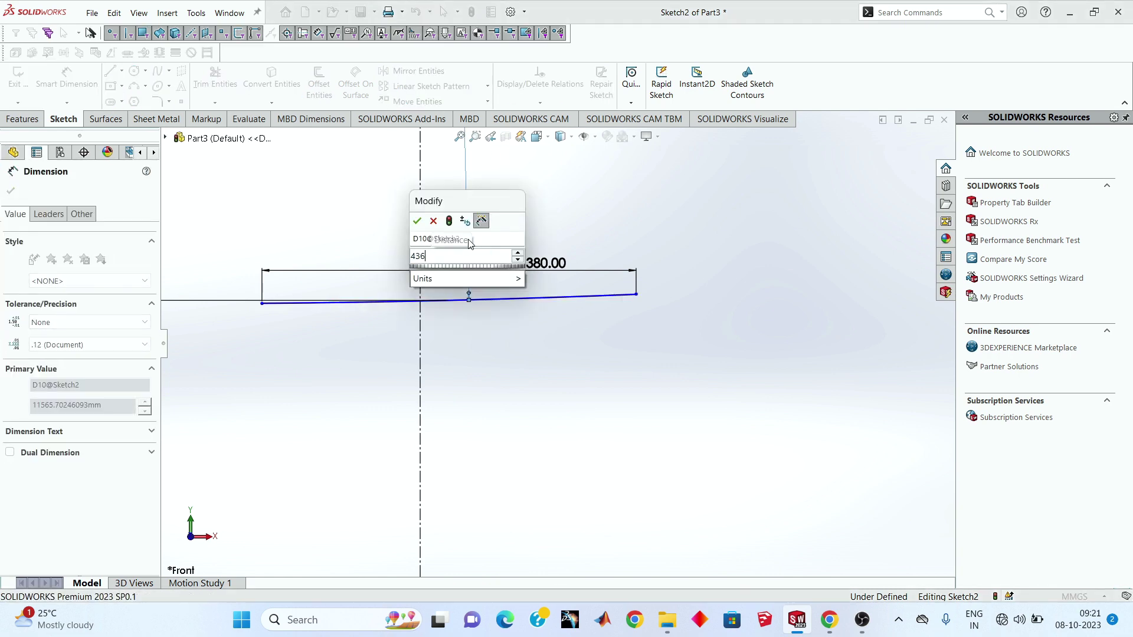
pyautogui.press('Return')
pyautogui.click(610, 329)
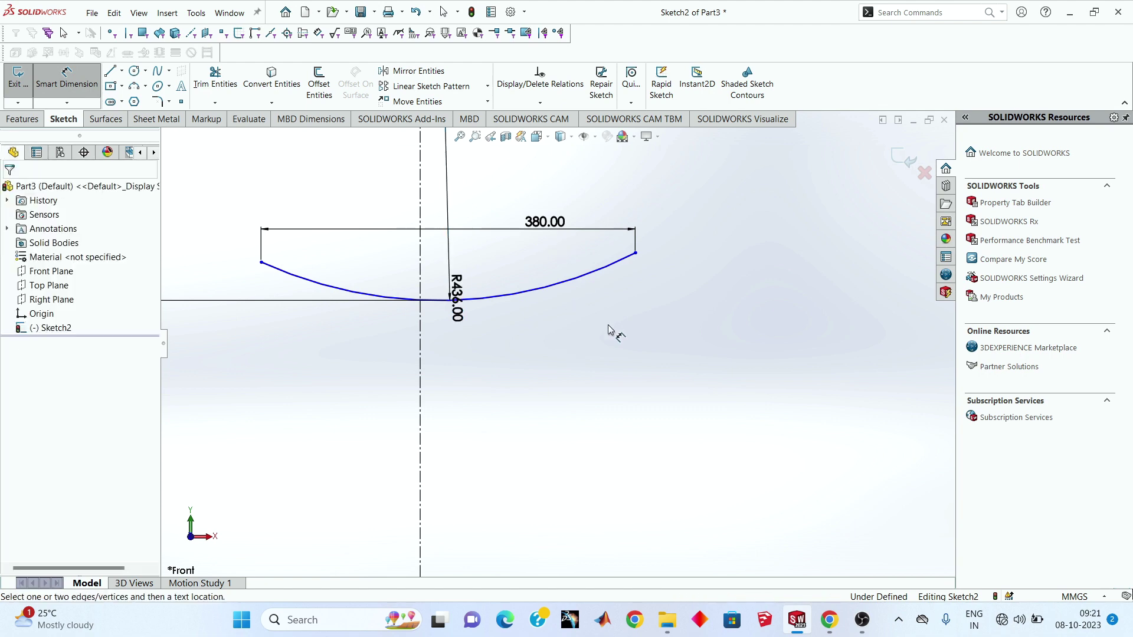
pyautogui.scroll(3, 584, 277)
pyautogui.scroll(-1, 586, 279)
pyautogui.scroll(-1, 443, 369)
pyautogui.scroll(-1, 377, 373)
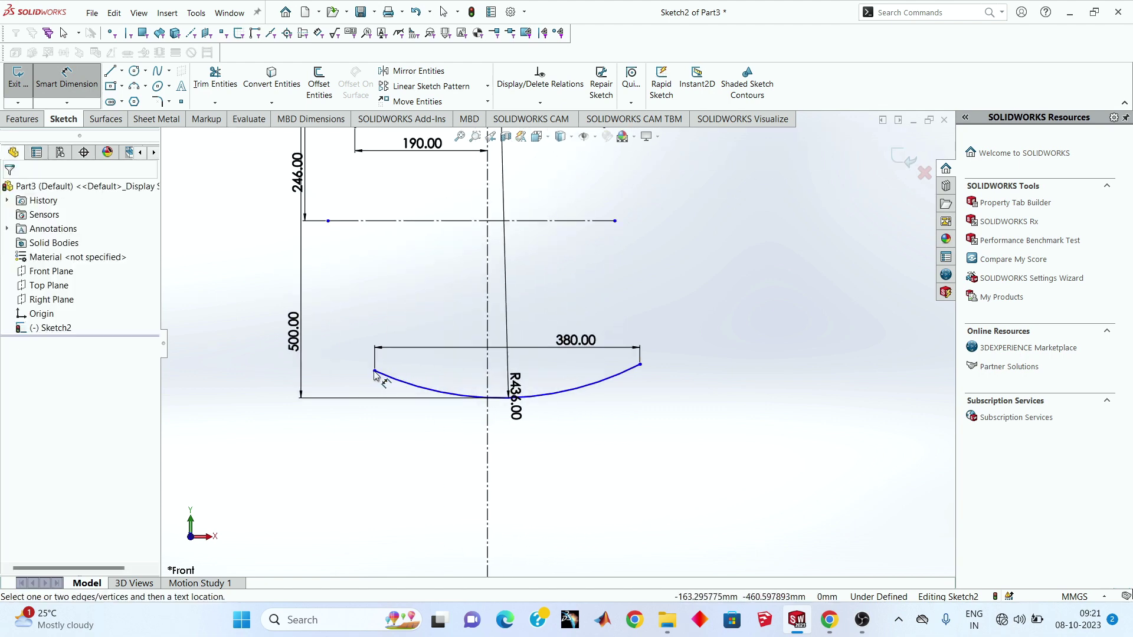
# Step: Dimension the arc's left end 190 mm from the vertical centerline
pyautogui.click(374, 371)
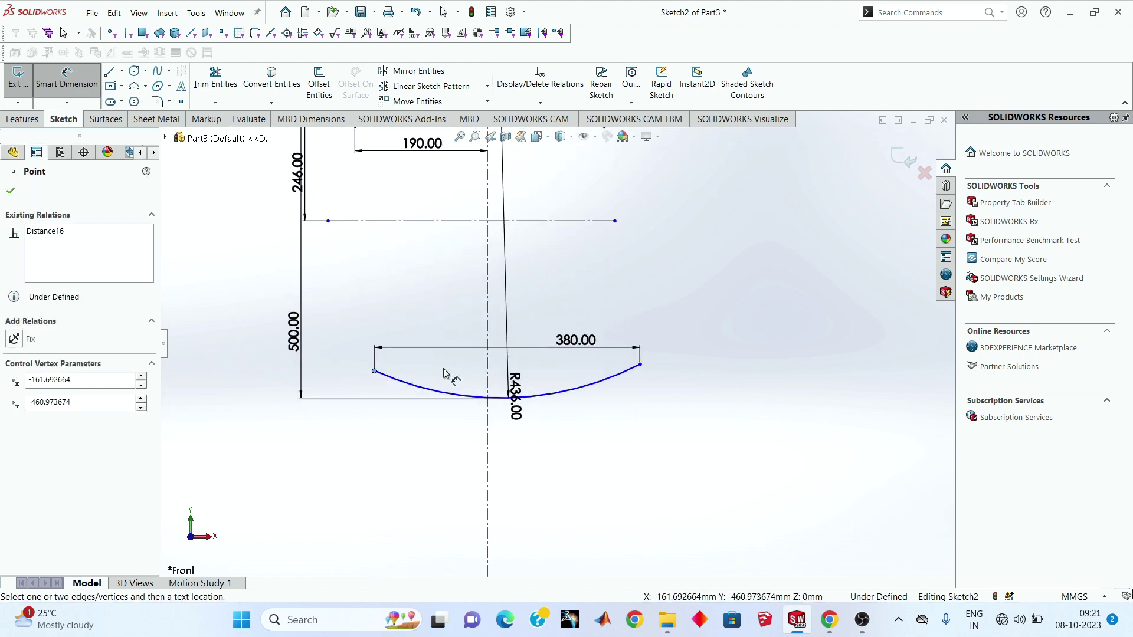
pyautogui.click(488, 372)
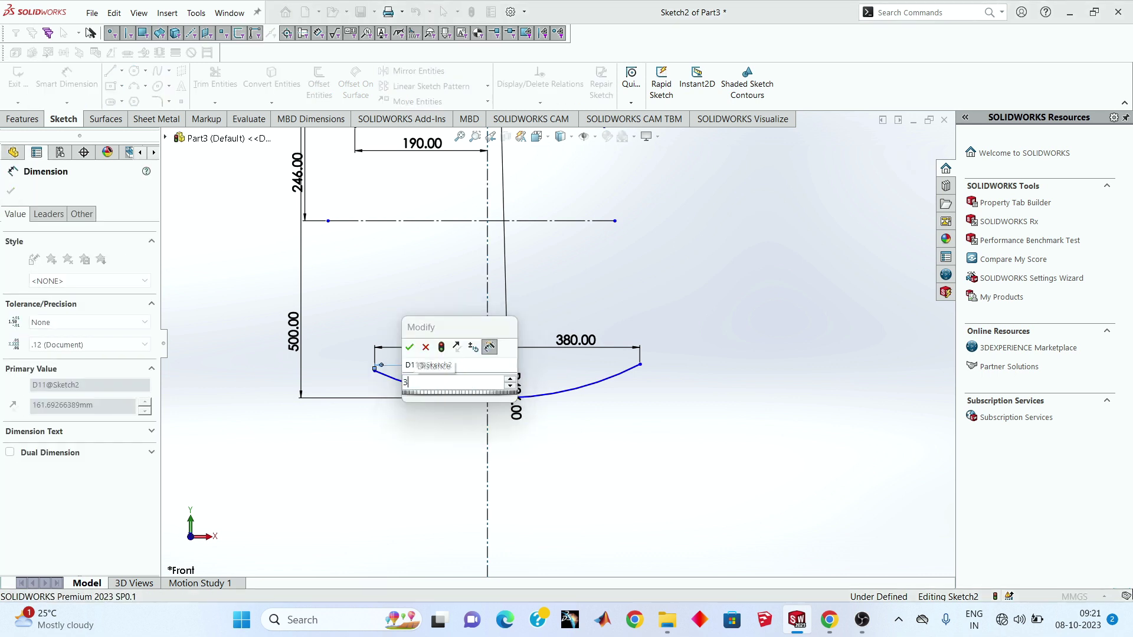
pyautogui.write('380')
pyautogui.press('BackSpace')
pyautogui.press('BackSpace')
pyautogui.press('BackSpace')
pyautogui.write('190')
pyautogui.press('Return')
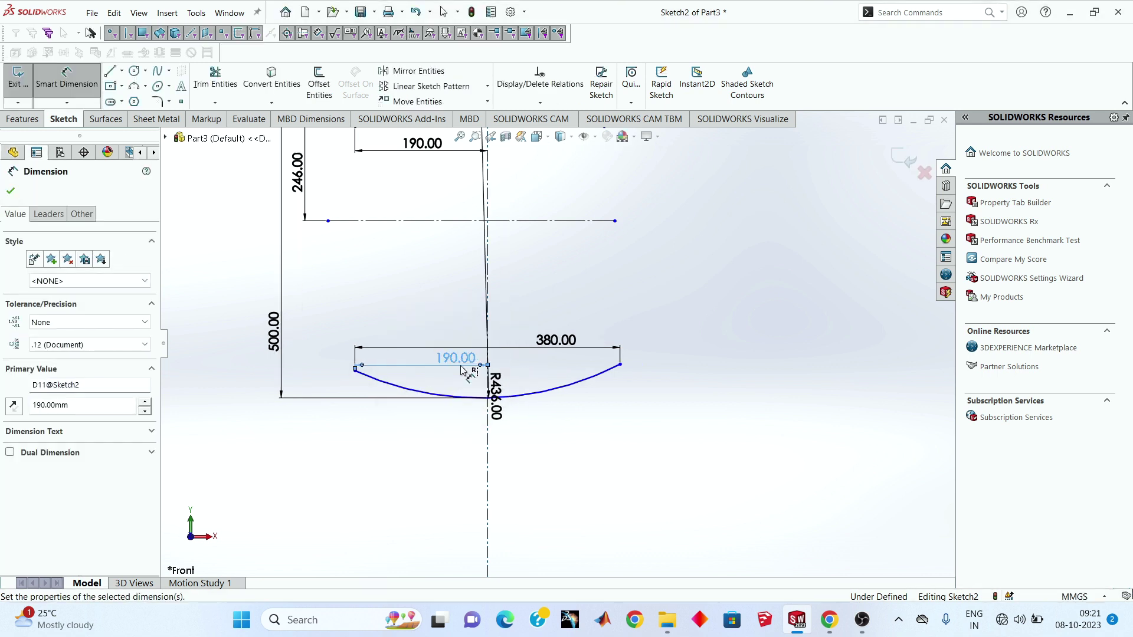
pyautogui.click(549, 508)
pyautogui.scroll(2, 558, 422)
pyautogui.scroll(-2, 609, 333)
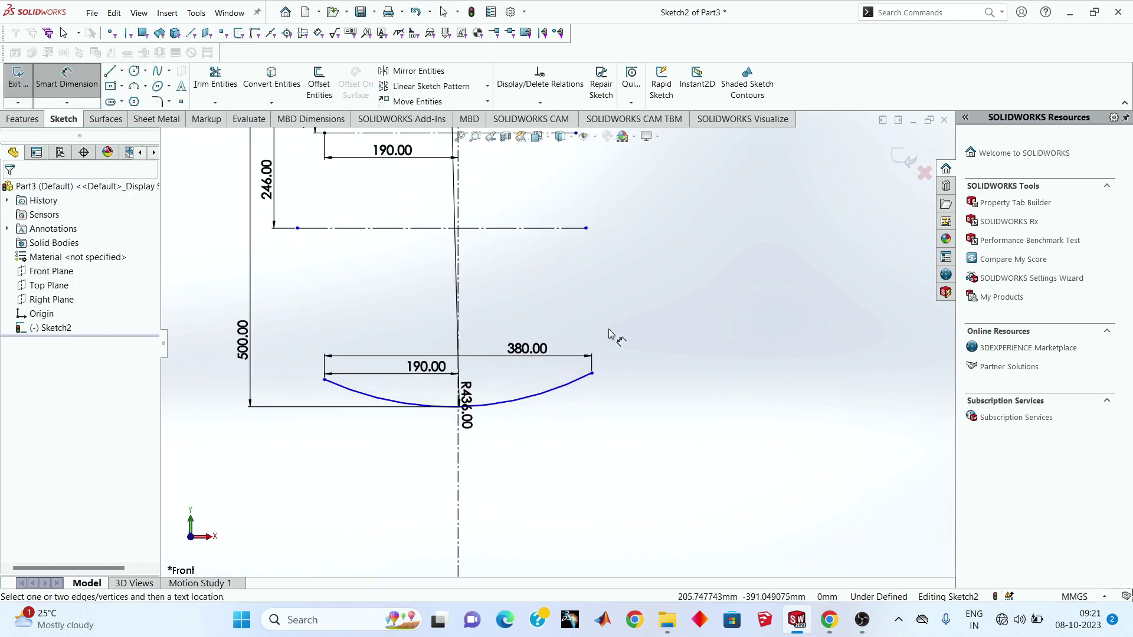
# Step: Draw a 3-point arc from the bottom arc's left end up to the 246 line, dimensioned R146
pyautogui.click(134, 87)
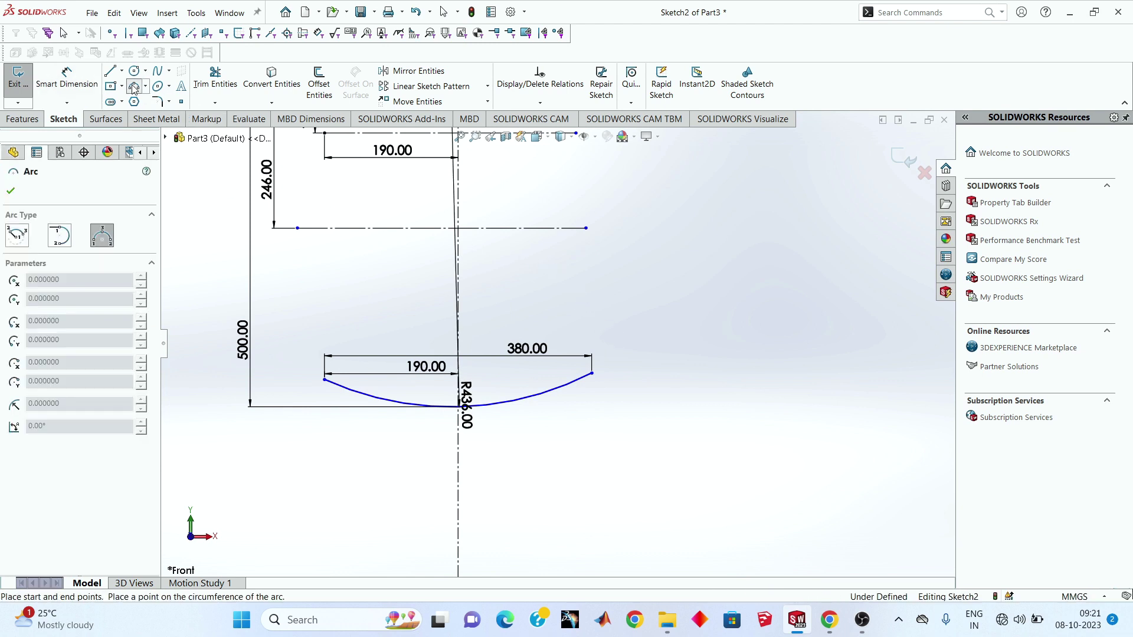
pyautogui.scroll(2, 413, 366)
pyautogui.scroll(-2, 429, 391)
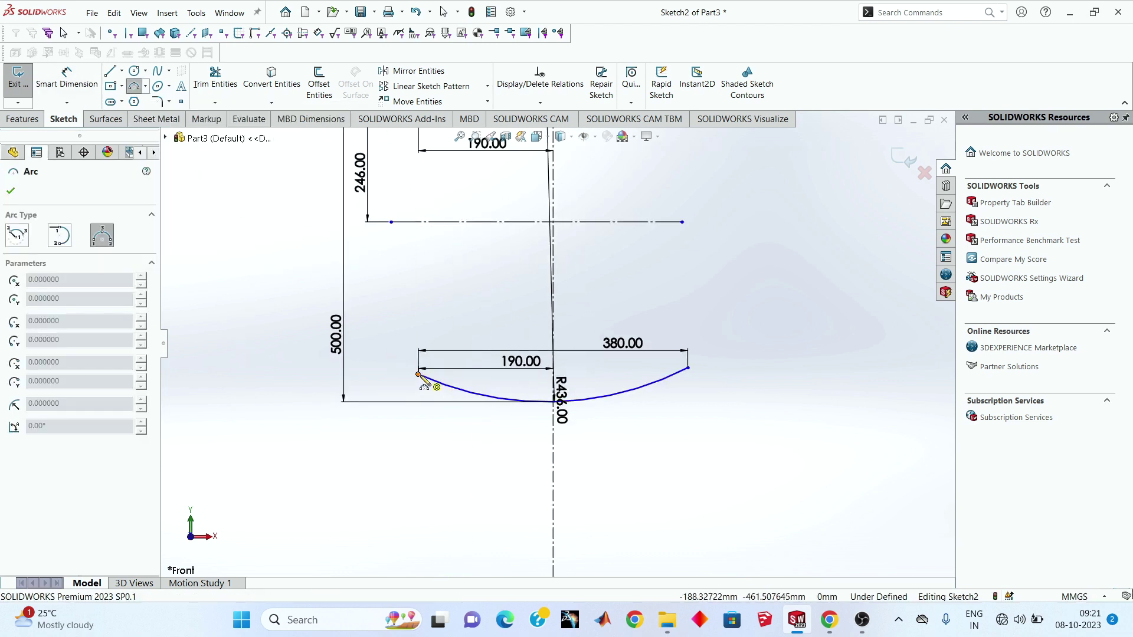
pyautogui.click(419, 375)
pyautogui.click(391, 222)
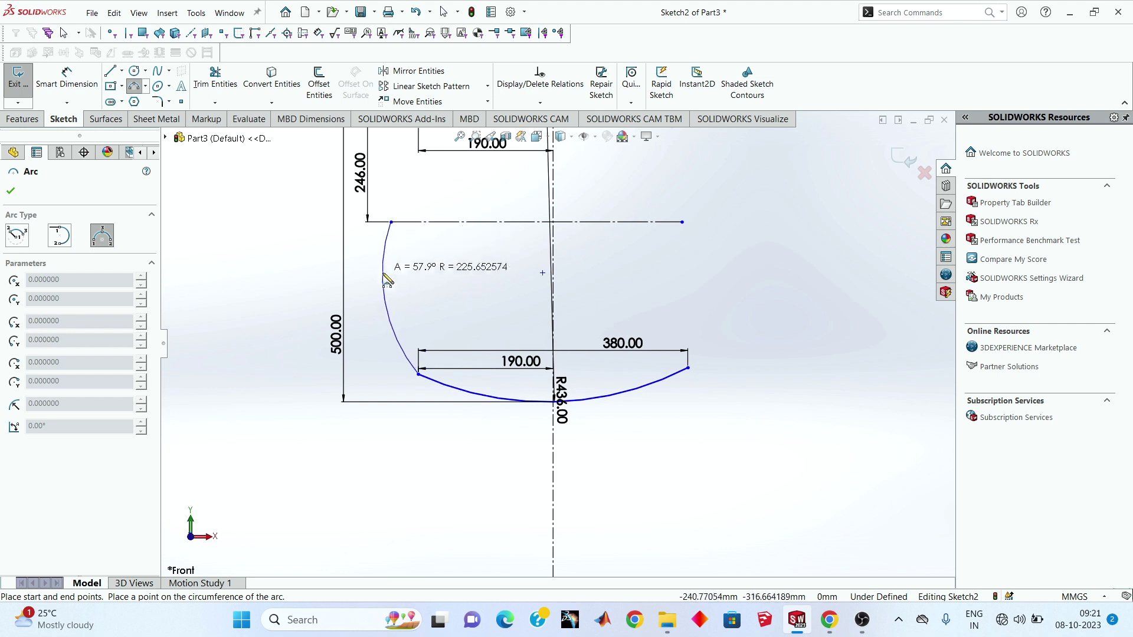
pyautogui.click(382, 314)
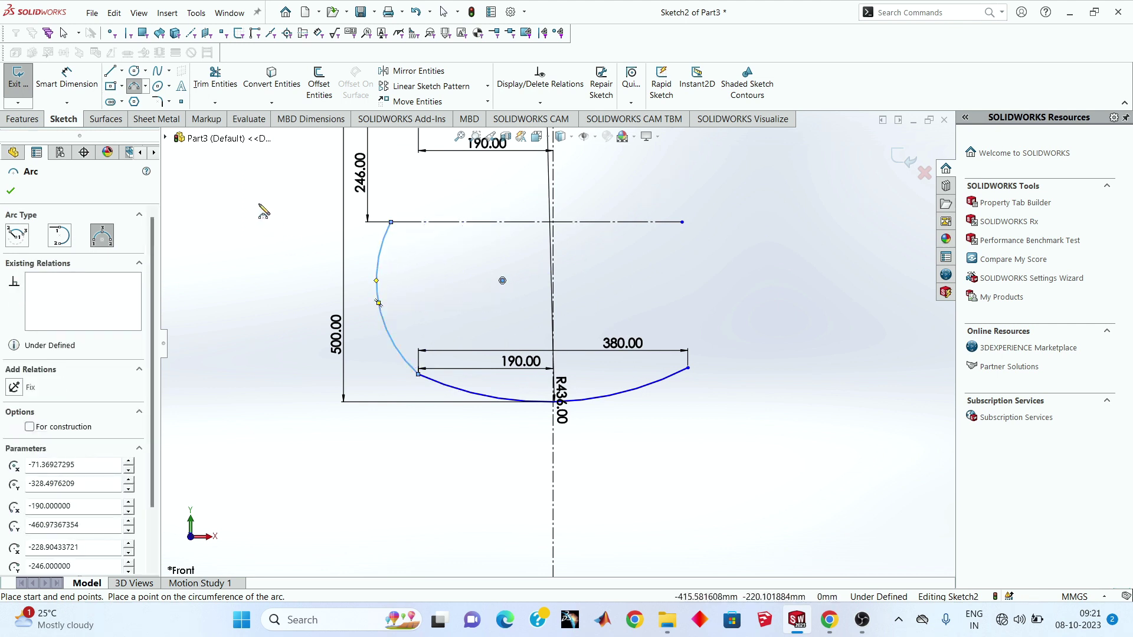
pyautogui.click(71, 85)
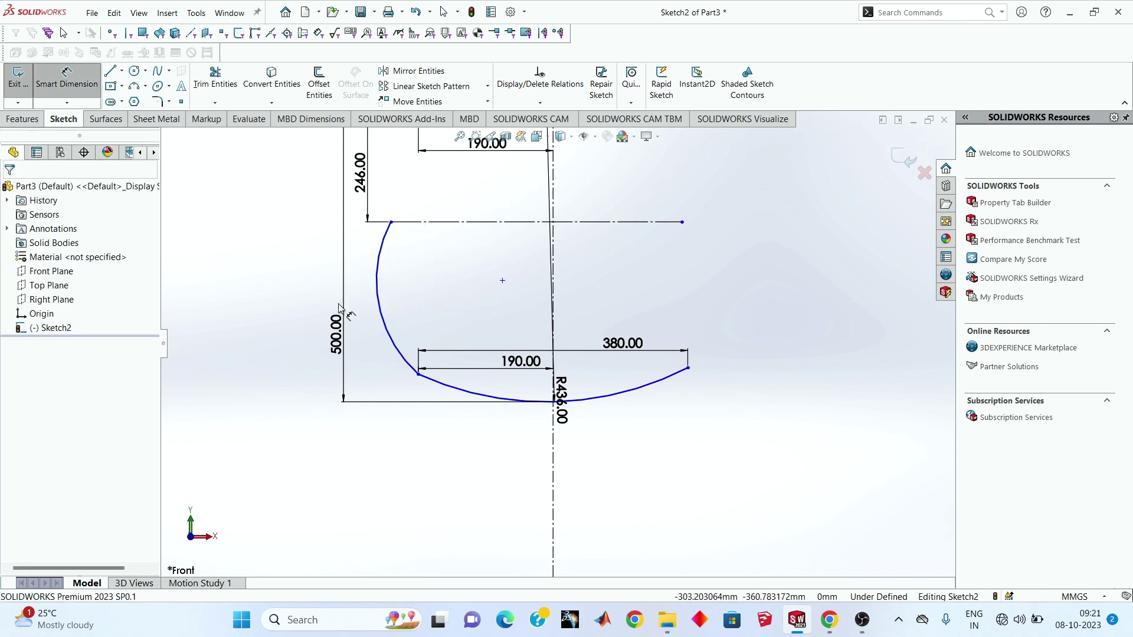
pyautogui.click(380, 307)
pyautogui.click(370, 310)
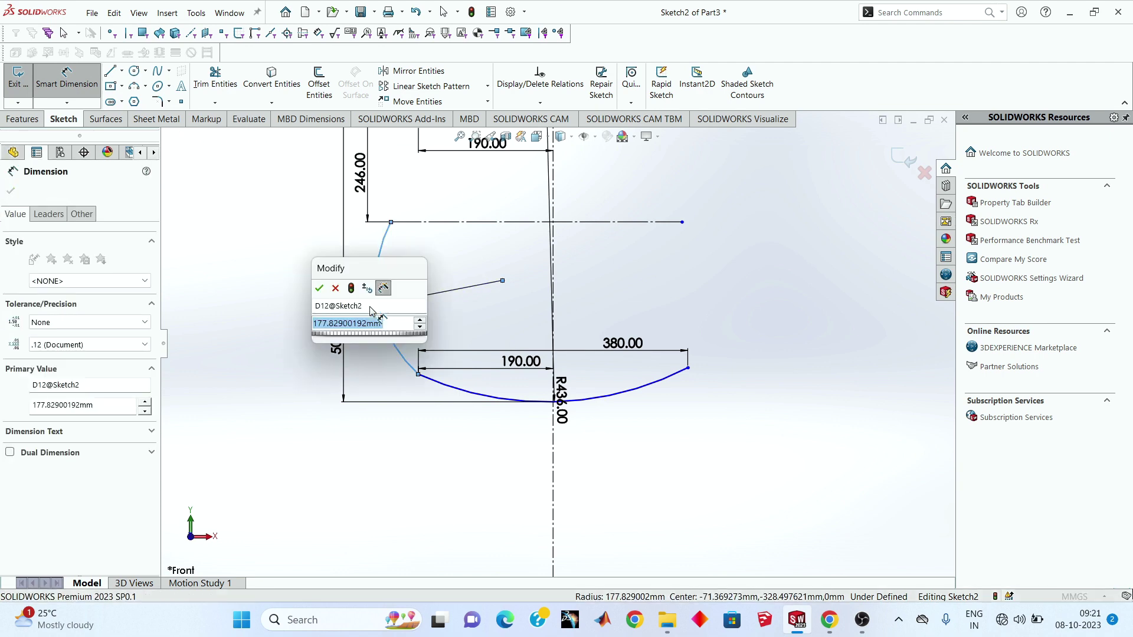
pyautogui.write('146')
pyautogui.press('Return')
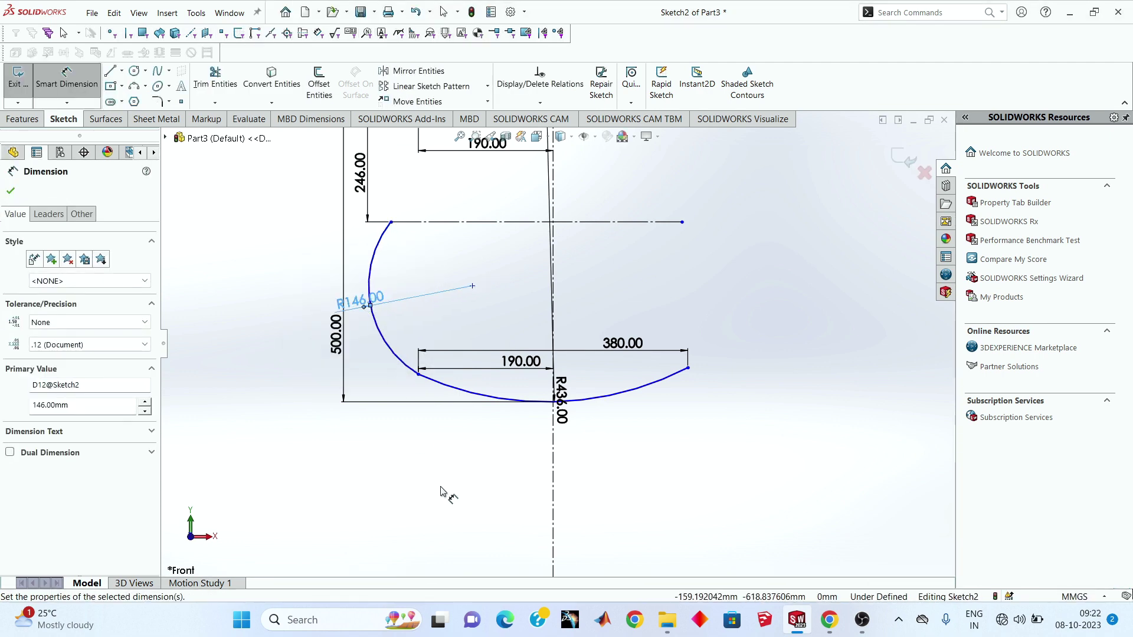
pyautogui.click(442, 492)
# Step: Add a second arc from the R146 arc's top to the 110.50 line, dimensioned R95
pyautogui.scroll(4, 472, 224)
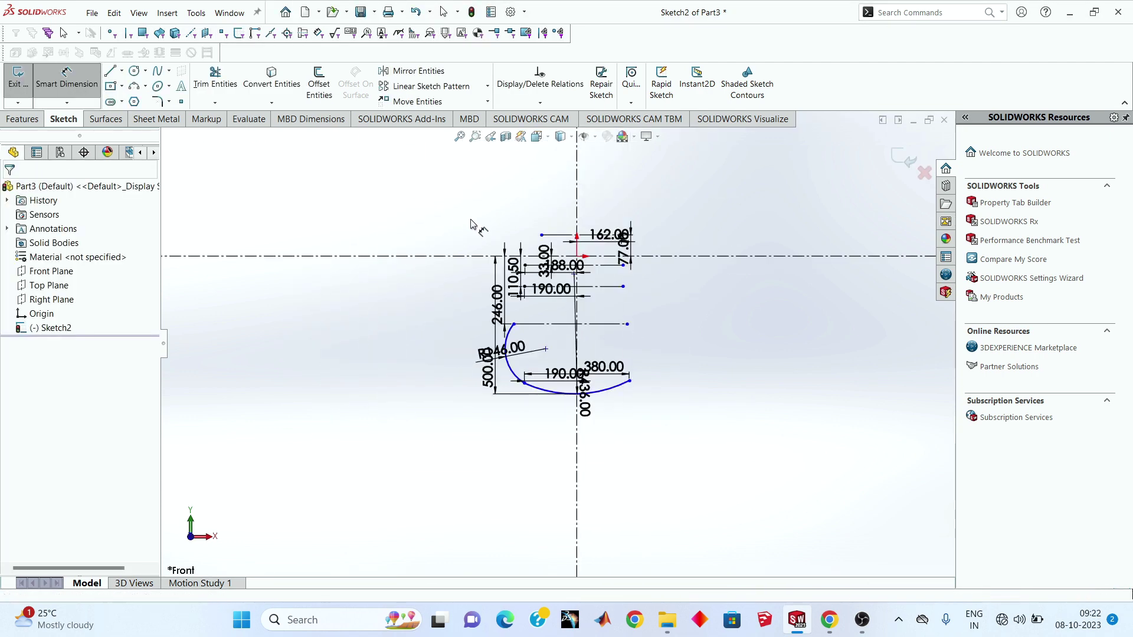
pyautogui.scroll(-3, 513, 296)
pyautogui.scroll(-3, 516, 330)
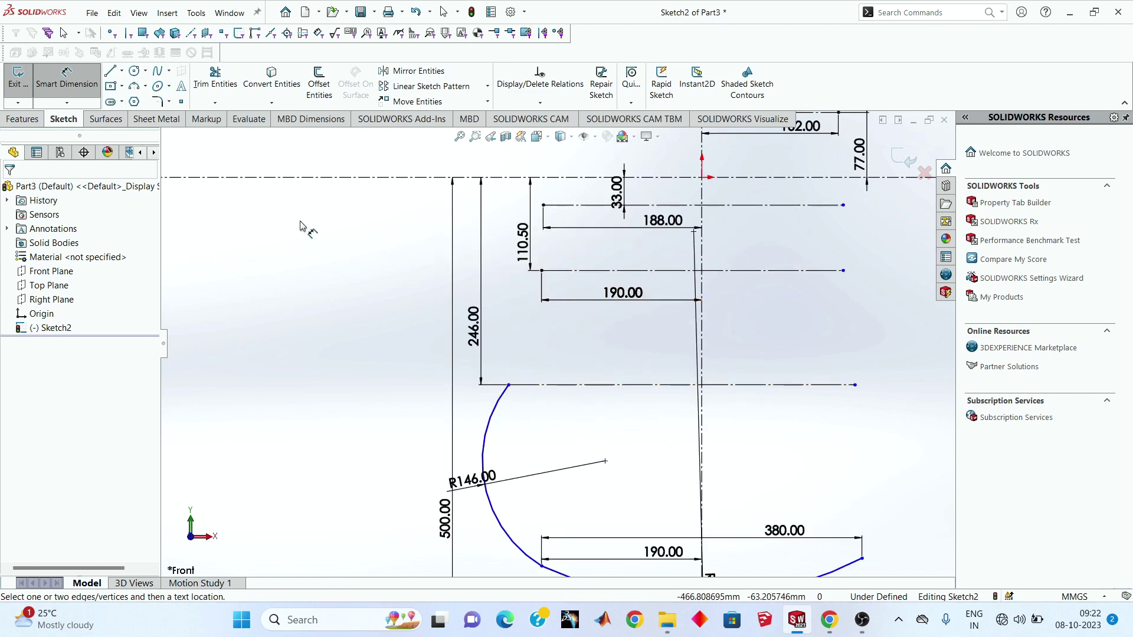
pyautogui.click(133, 90)
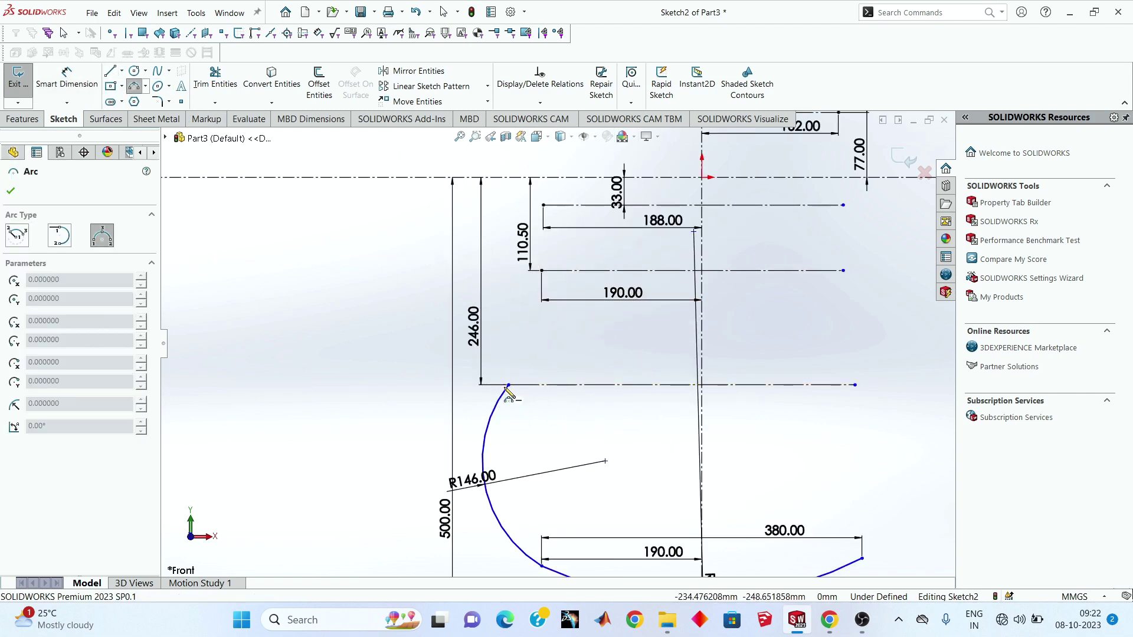
pyautogui.click(508, 385)
pyautogui.click(542, 270)
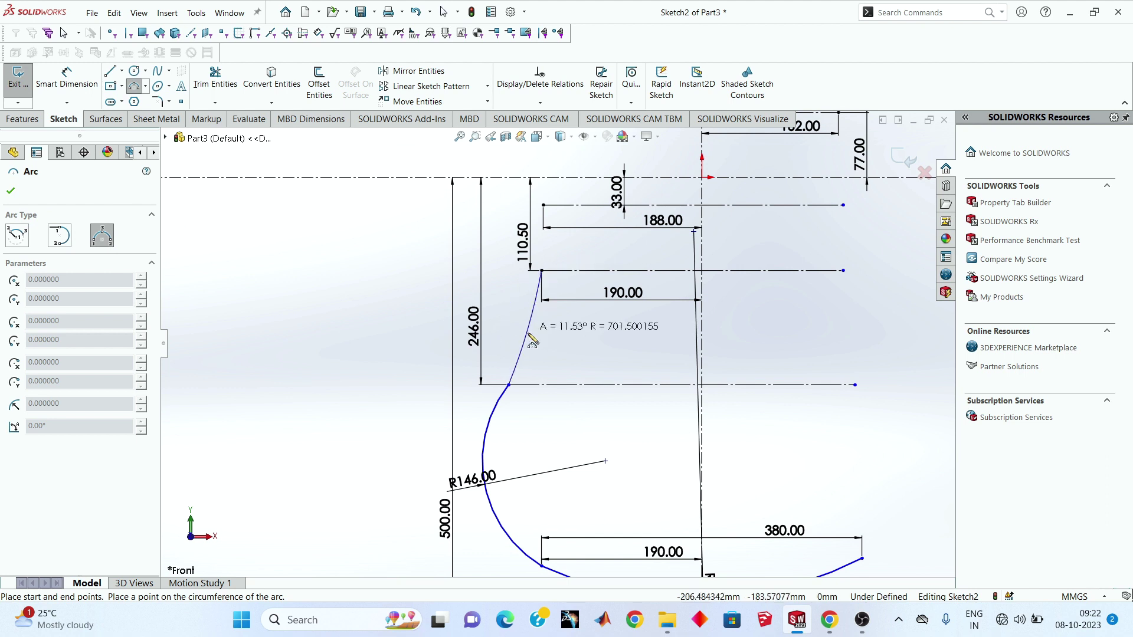
pyautogui.click(552, 344)
pyautogui.rightClick(294, 265)
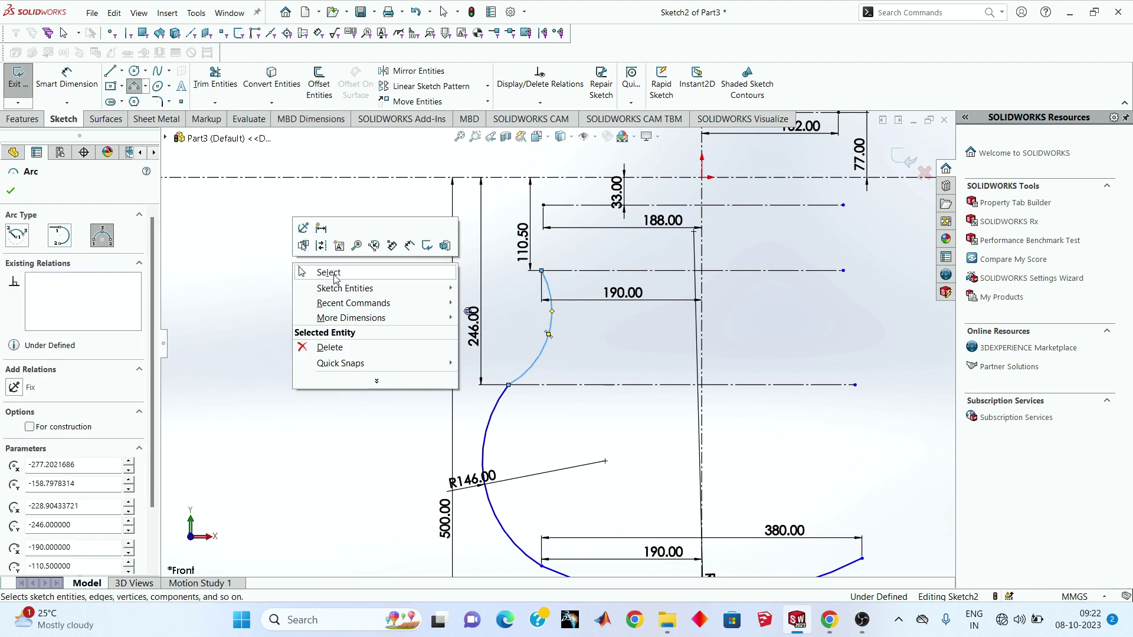
pyautogui.click(334, 273)
pyautogui.click(53, 83)
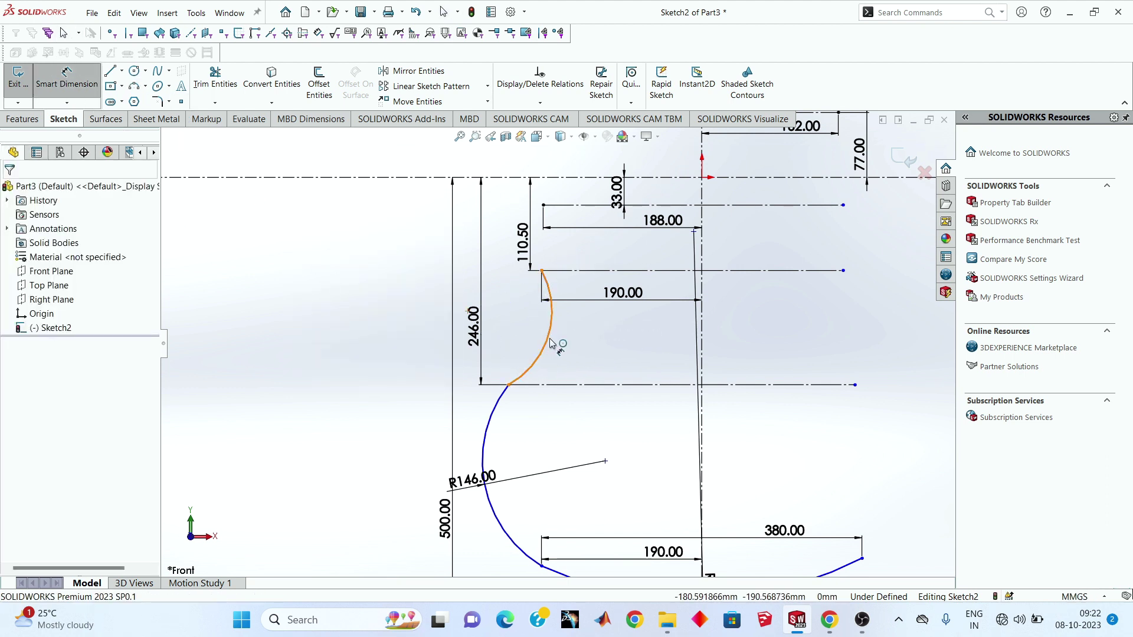
pyautogui.click(550, 343)
pyautogui.click(586, 348)
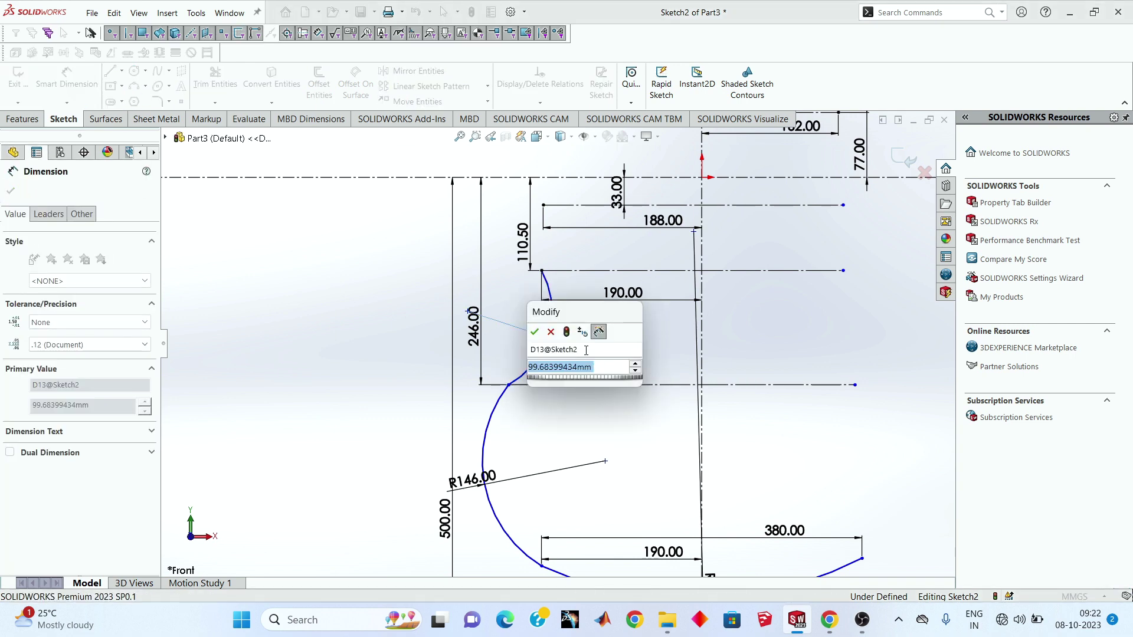
pyautogui.write('95')
pyautogui.press('Return')
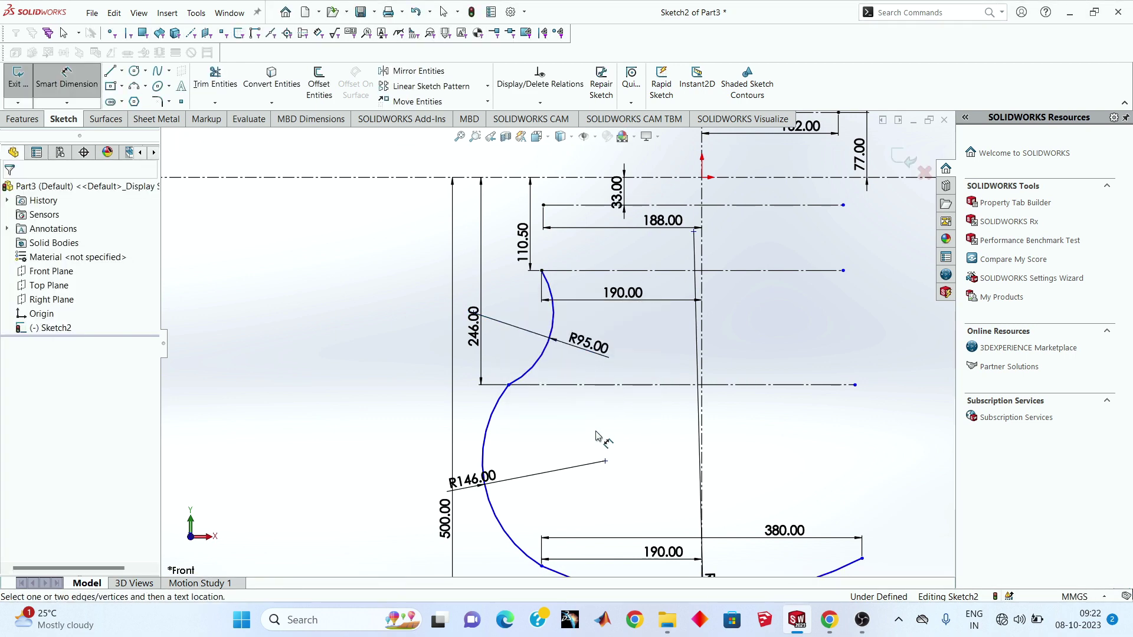
# Step: Start a distance dimension from the R95 arc's top endpoint to the centreline, then cancel it
pyautogui.scroll(2, 590, 342)
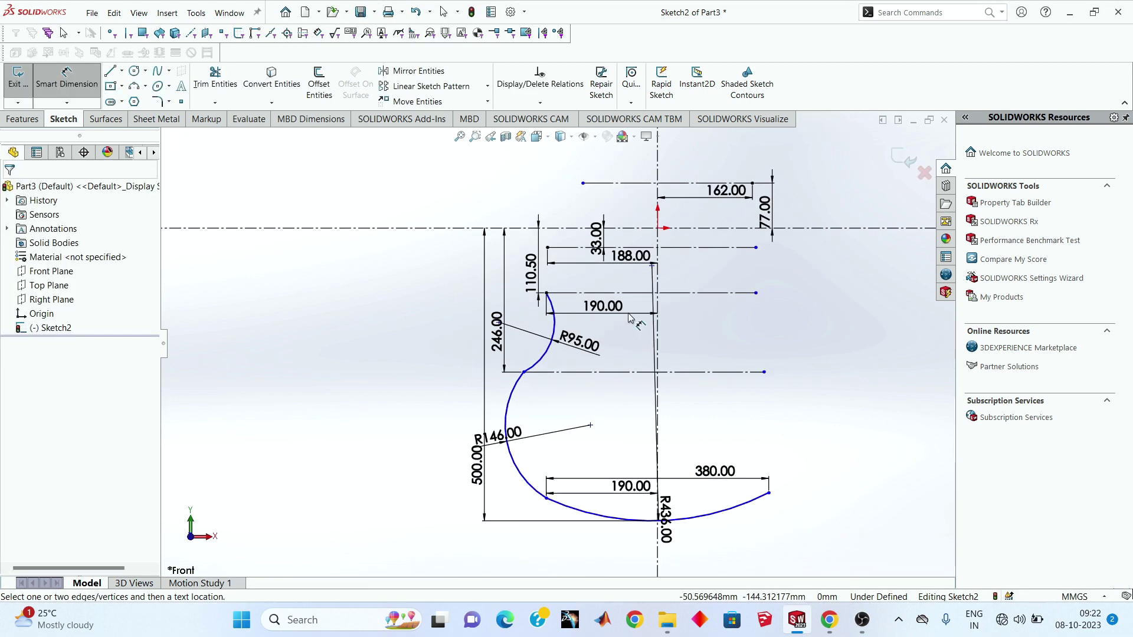
pyautogui.scroll(-2, 660, 197)
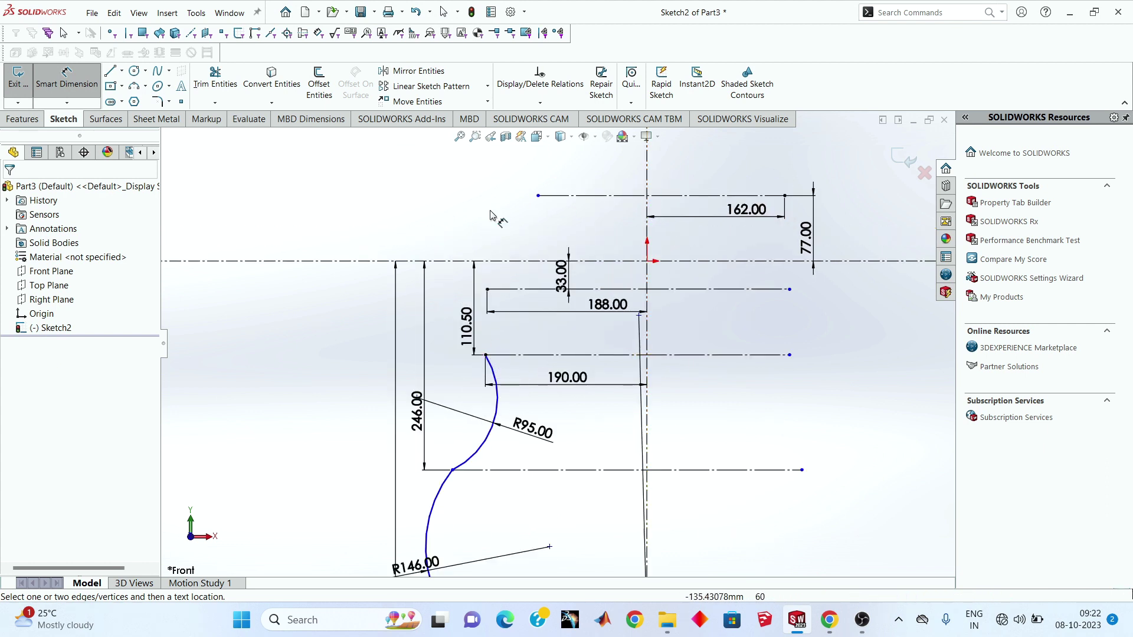
pyautogui.click(485, 355)
pyautogui.click(647, 201)
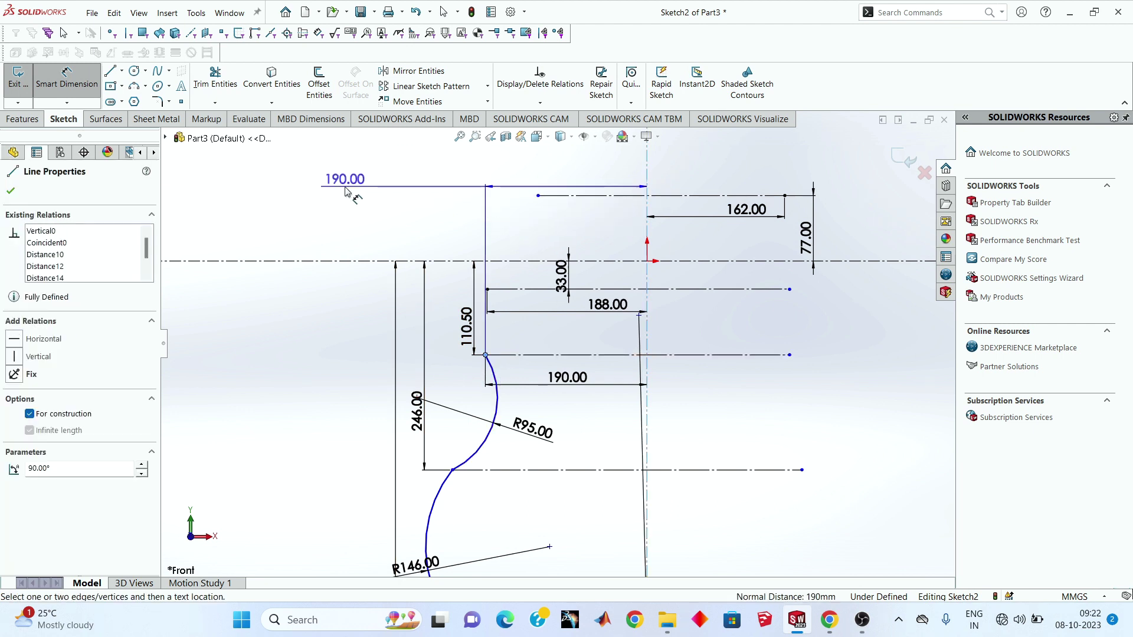
pyautogui.press('Escape')
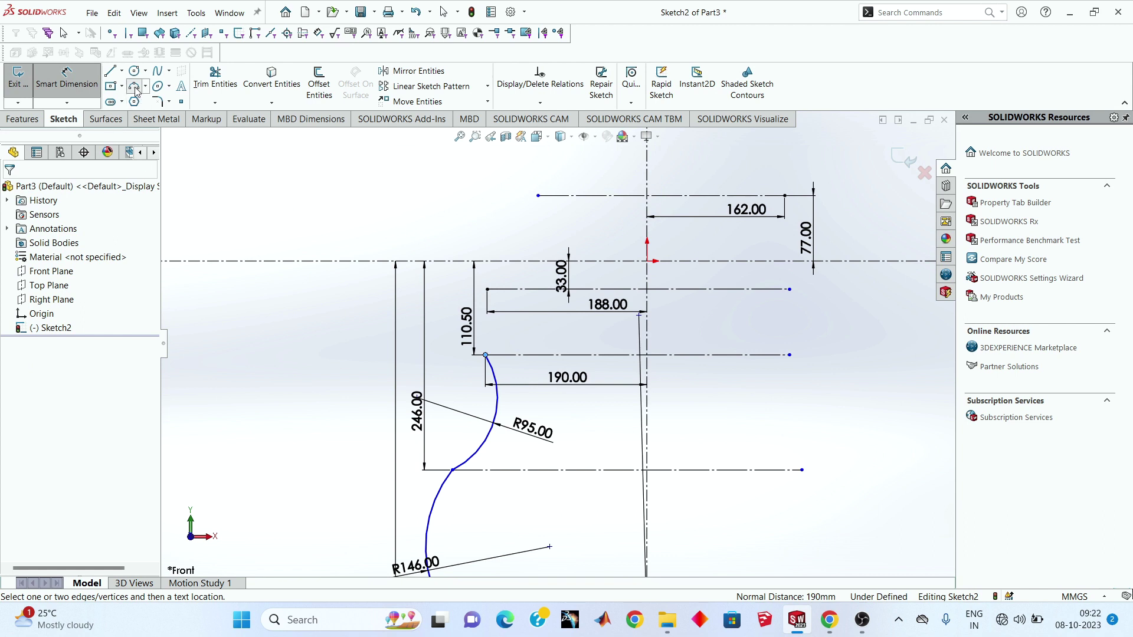
# Step: Draw a shoulder arc from the R95 arc's top end to the centreline, dimensioned R140
pyautogui.click(135, 88)
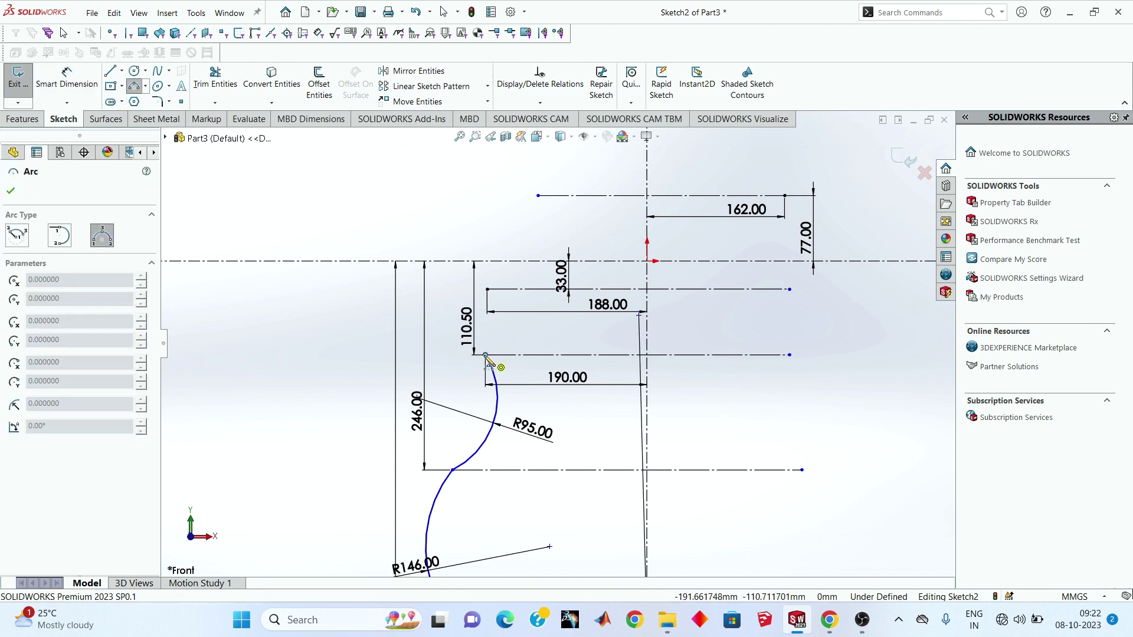
pyautogui.click(485, 355)
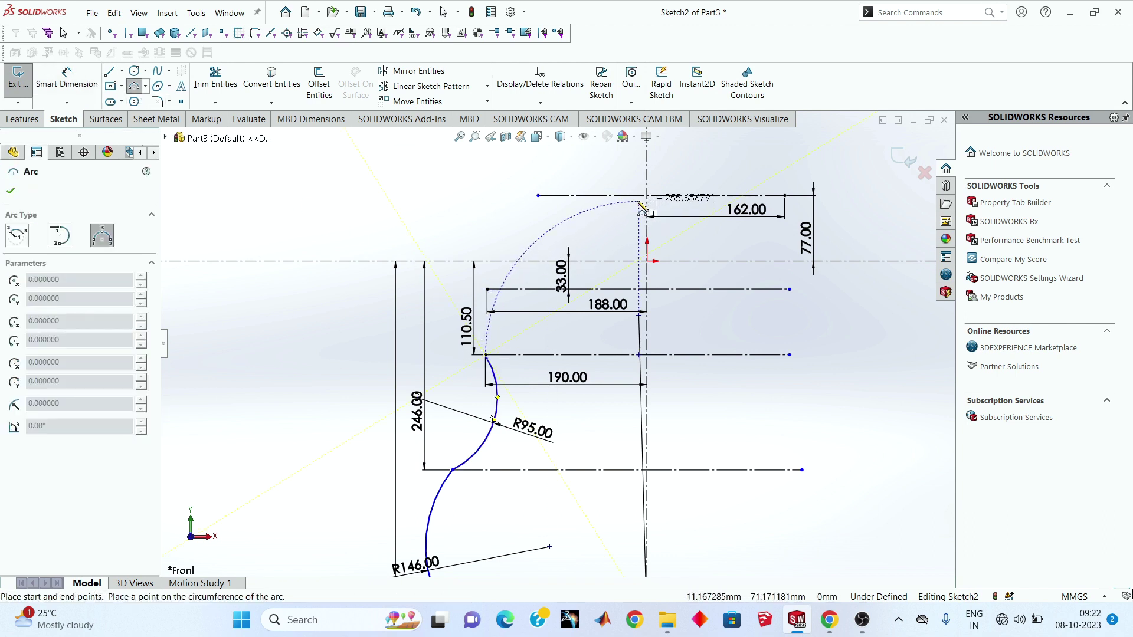
pyautogui.click(648, 195)
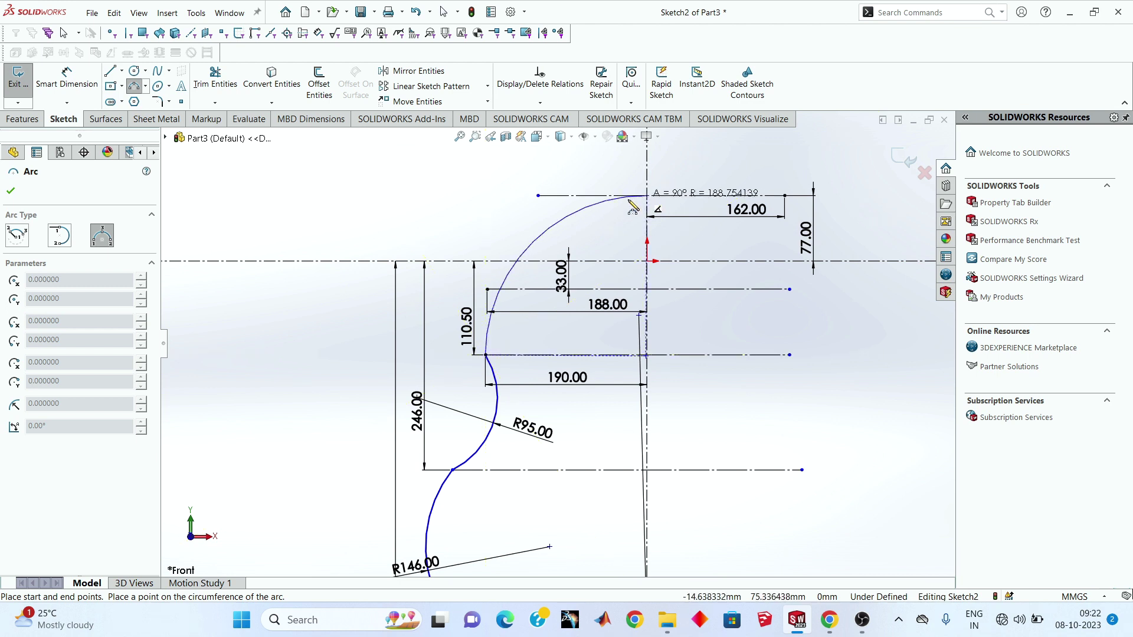
pyautogui.click(518, 226)
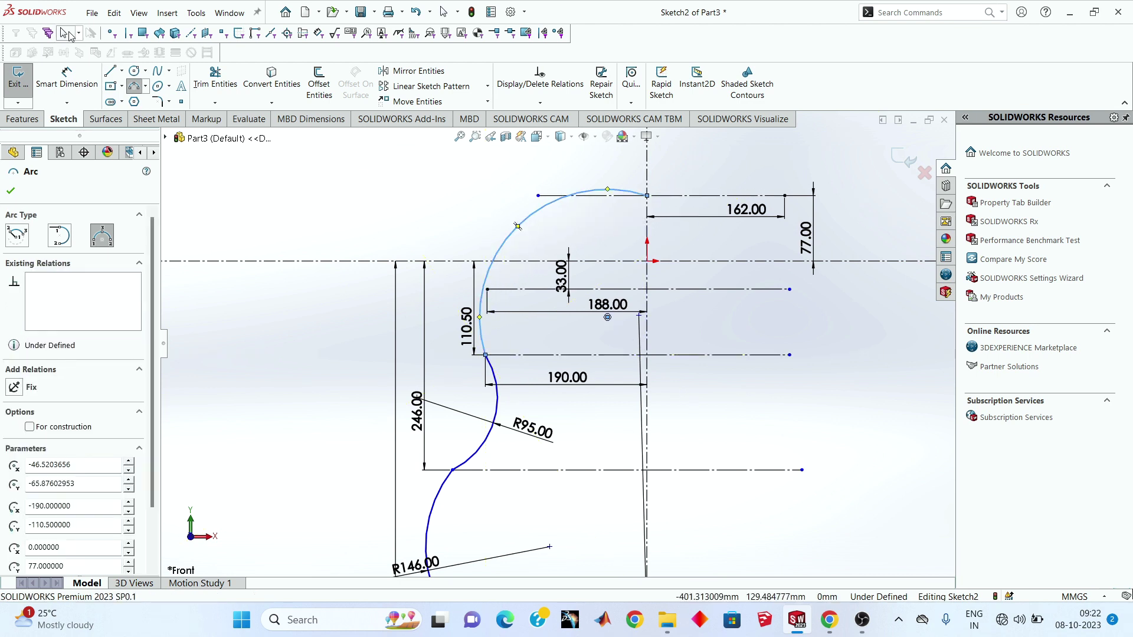
pyautogui.click(76, 89)
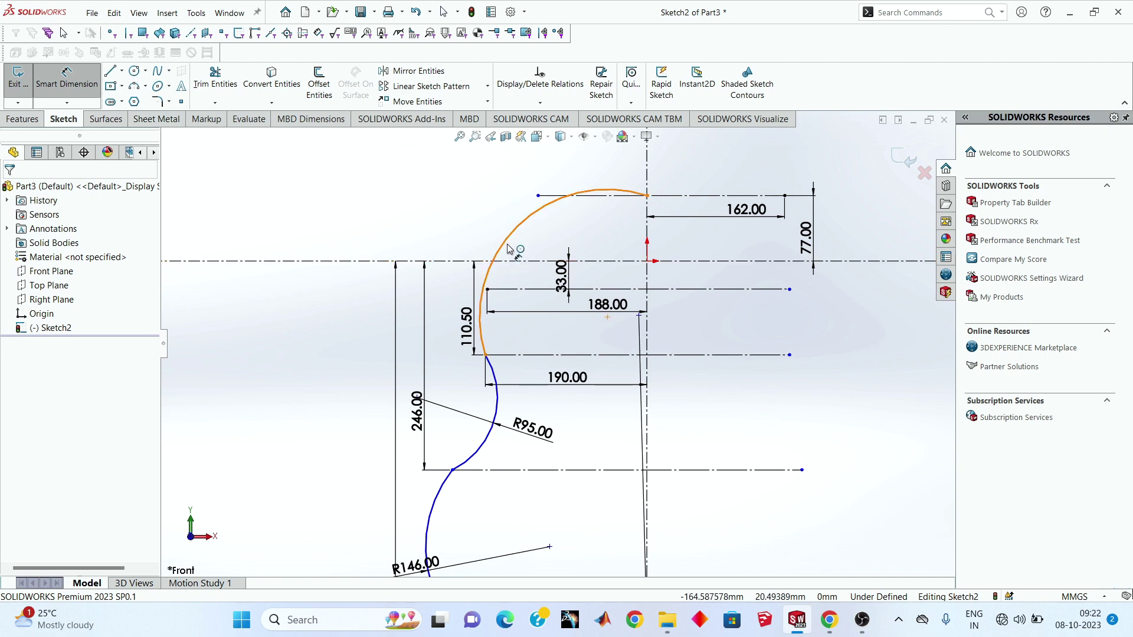
pyautogui.click(505, 241)
pyautogui.click(483, 238)
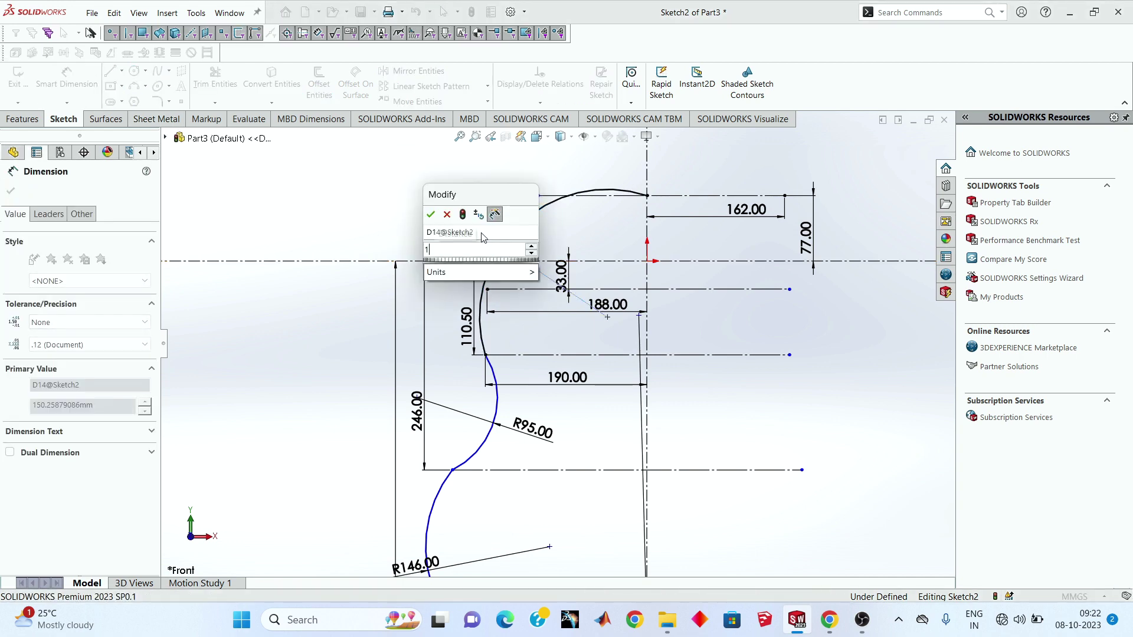
pyautogui.write('140')
pyautogui.press('Return')
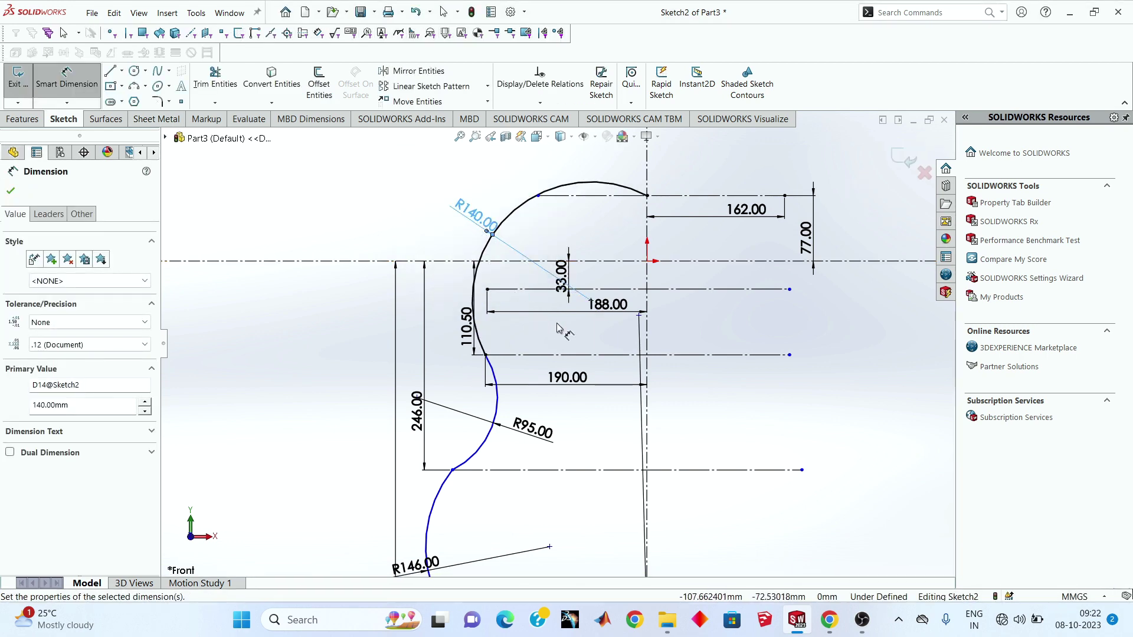
pyautogui.scroll(3, 559, 329)
pyautogui.press('Escape')
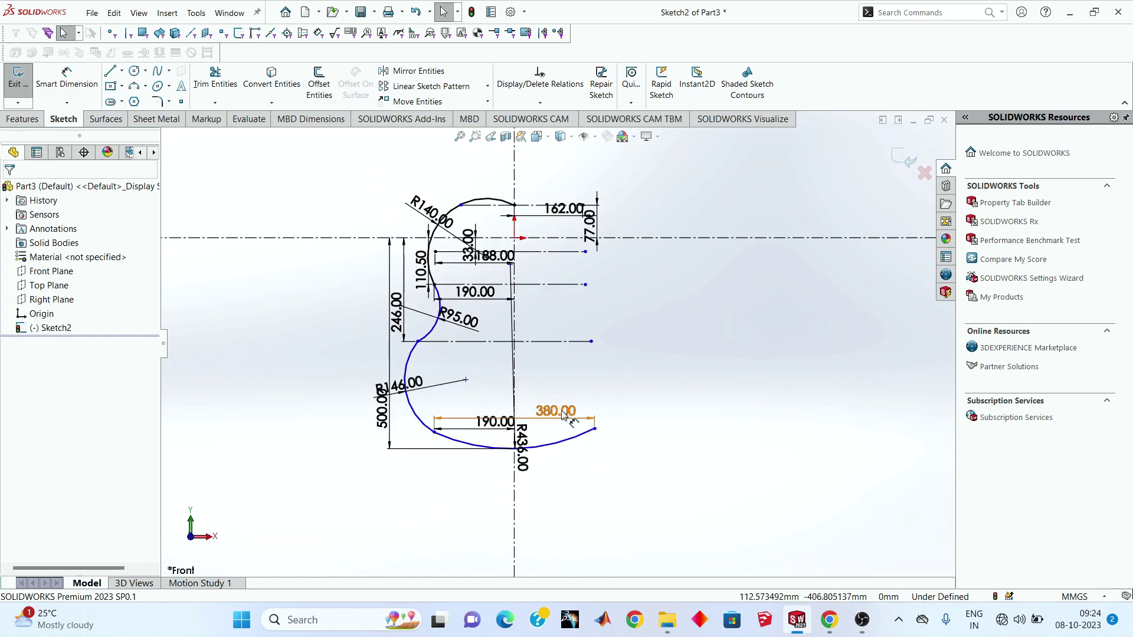
pyautogui.scroll(-2, 495, 460)
pyautogui.scroll(-1, 478, 472)
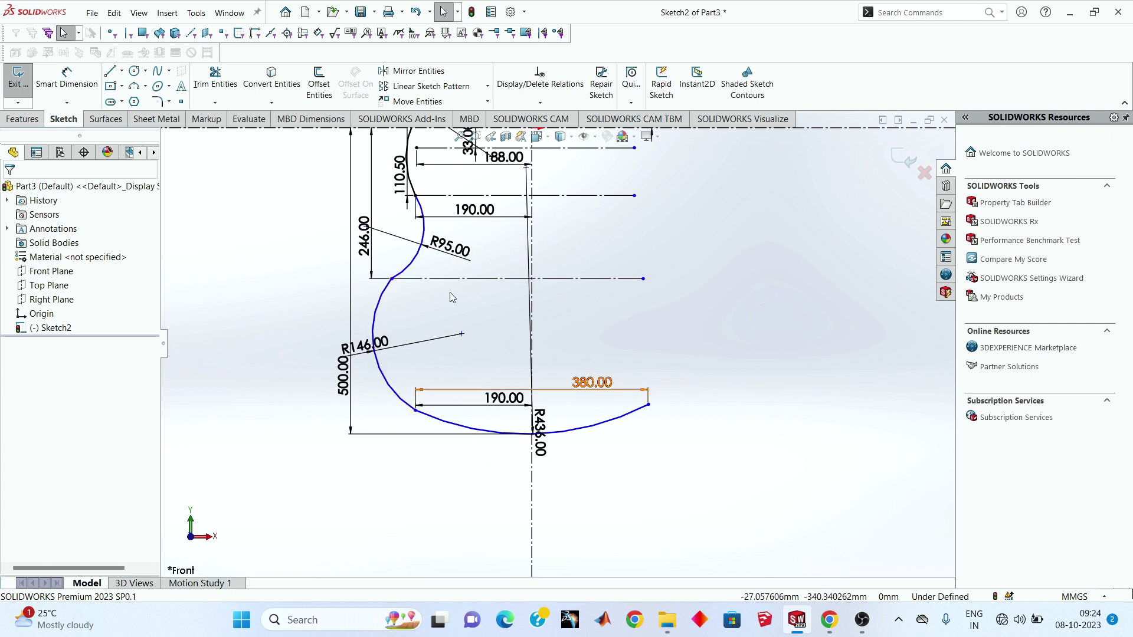
# Step: Mirror the R146 and R95 arcs about the vertical centreline to the right side
pyautogui.click(412, 73)
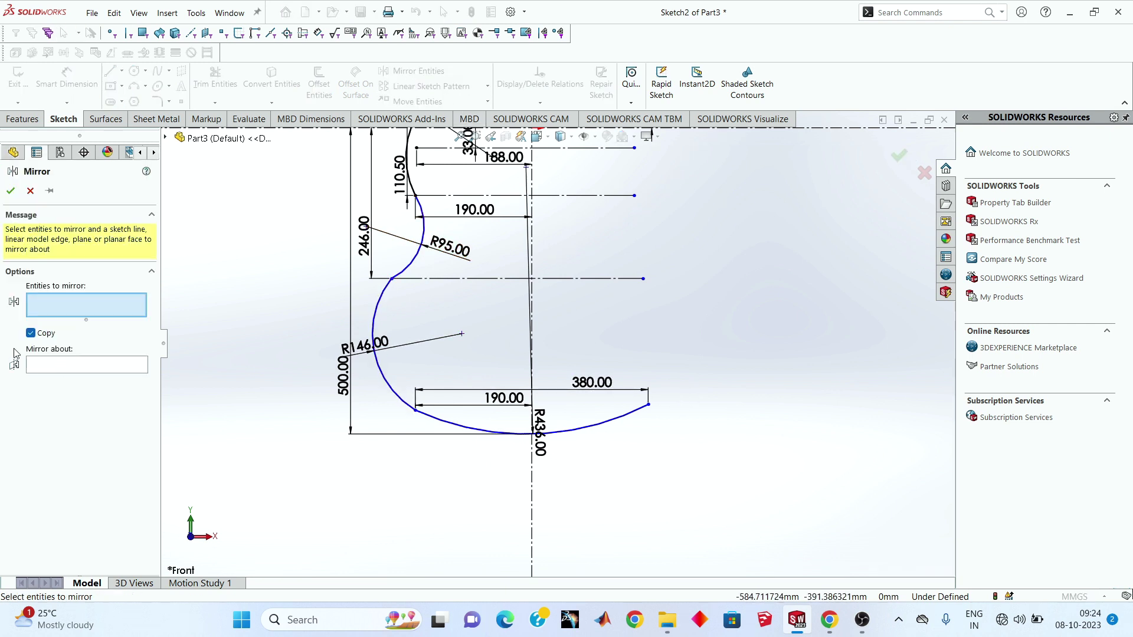
pyautogui.click(408, 405)
pyautogui.click(418, 262)
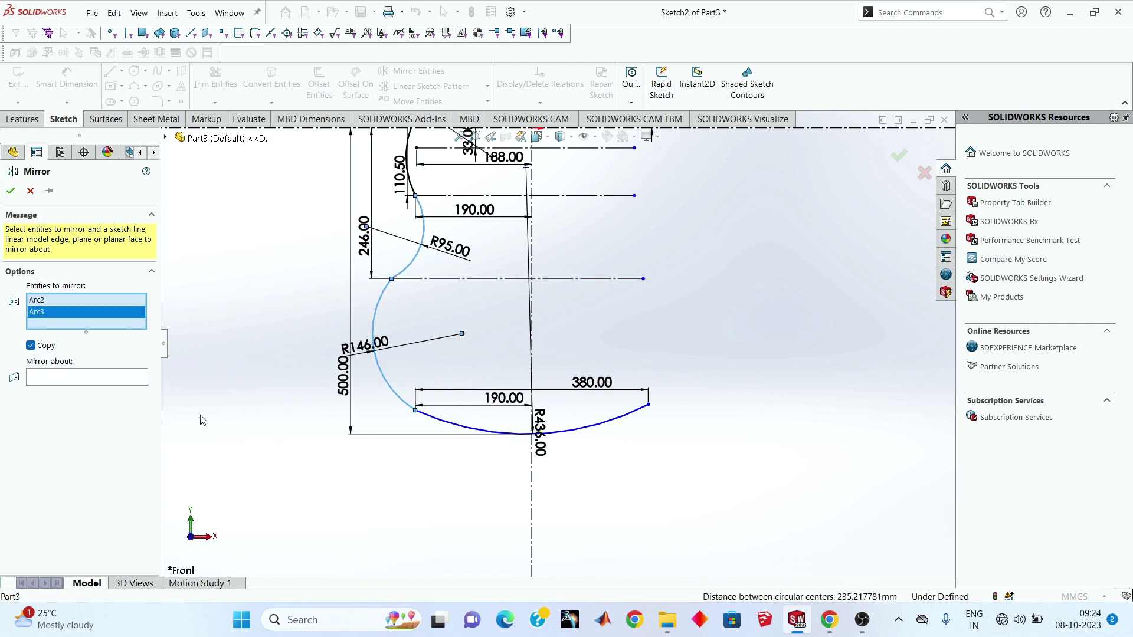
pyautogui.click(86, 378)
pyautogui.click(535, 513)
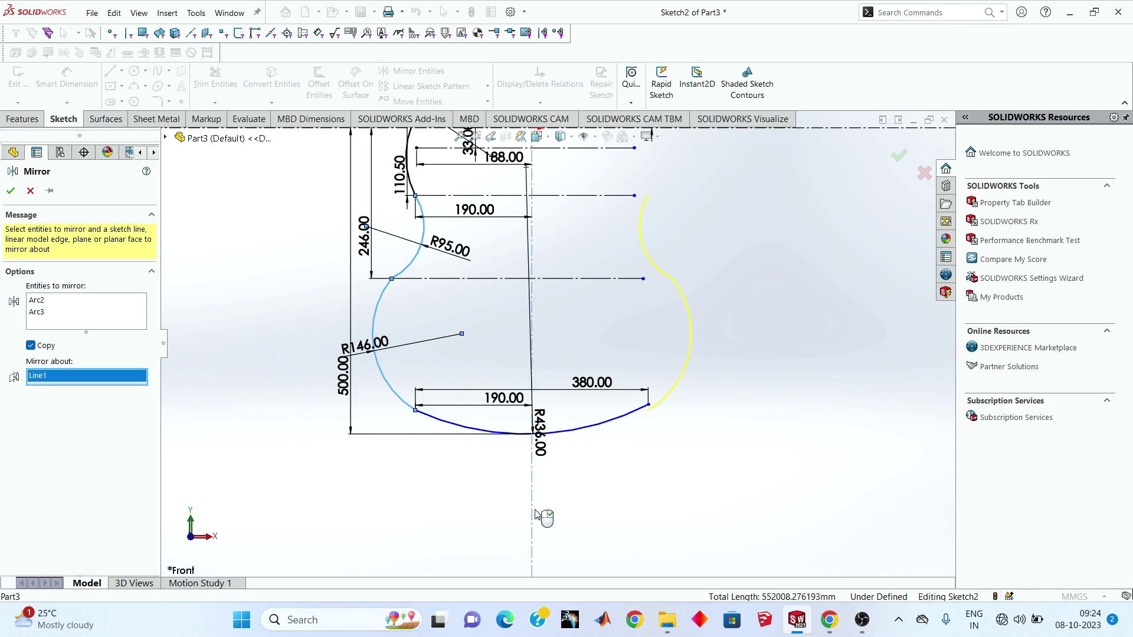
pyautogui.click(11, 191)
pyautogui.scroll(2, 608, 319)
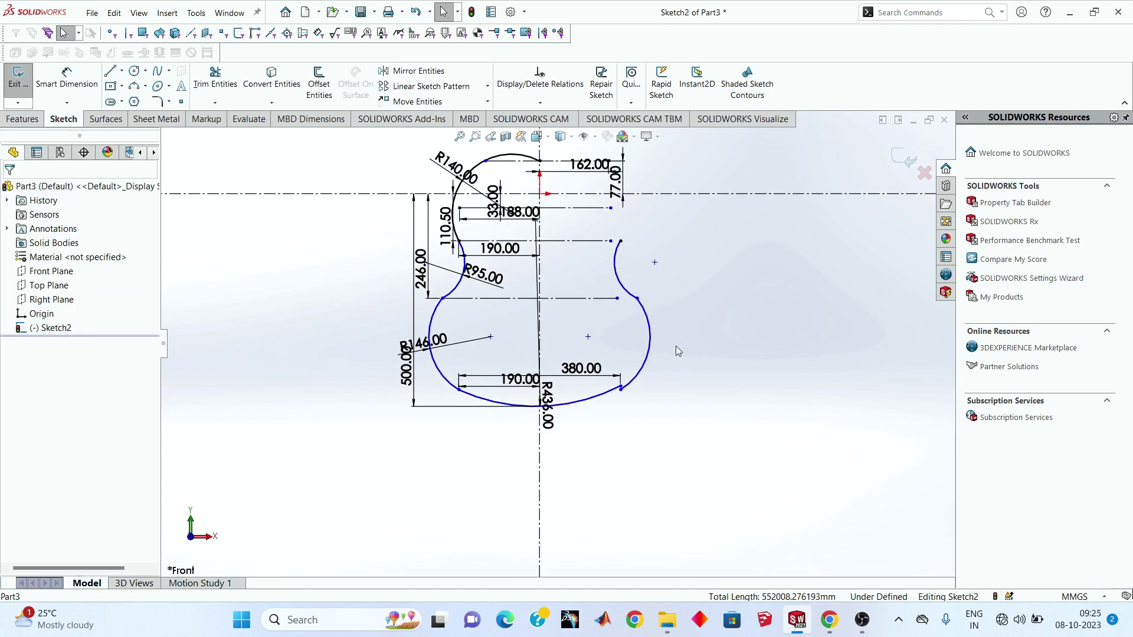
pyautogui.scroll(-2, 677, 349)
pyautogui.scroll(-3, 608, 269)
pyautogui.scroll(2, 606, 472)
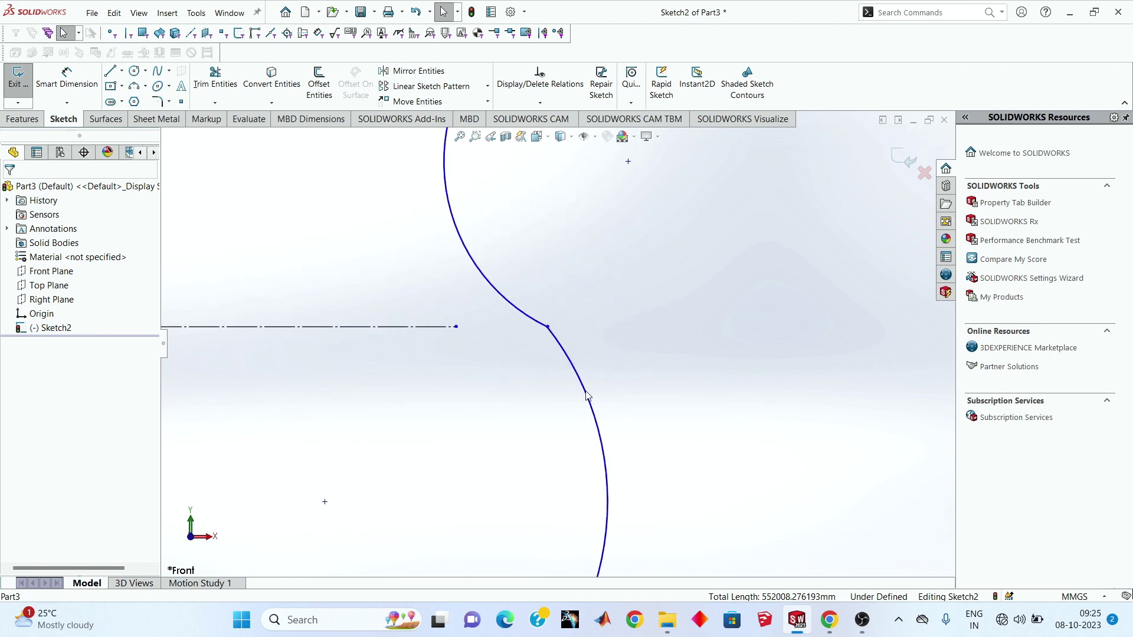
pyautogui.scroll(-2, 578, 479)
pyautogui.scroll(-3, 520, 423)
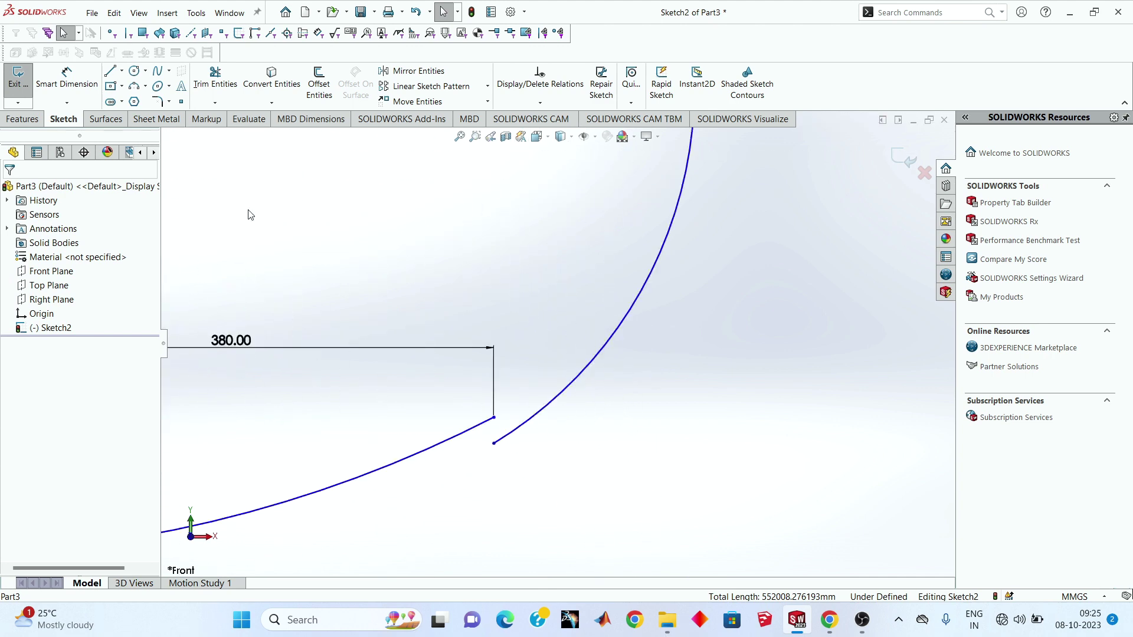
# Step: Dimension the bottom-right endpoint gap to 0 to close it, then fit the sketch in view
pyautogui.click(67, 94)
pyautogui.click(495, 442)
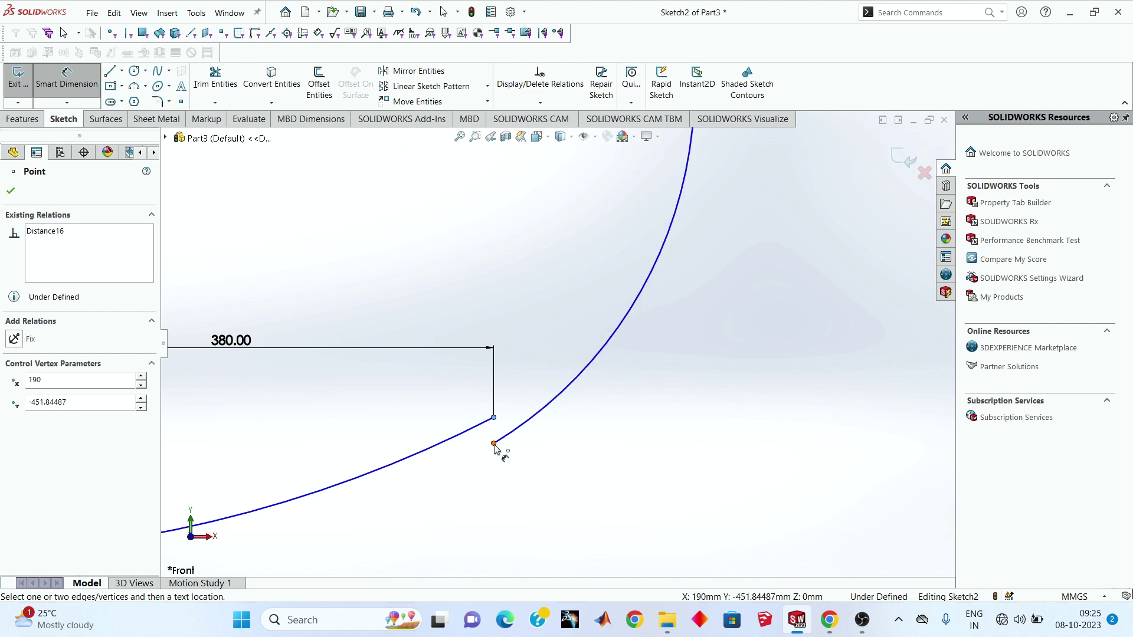
pyautogui.click(493, 417)
pyautogui.click(509, 421)
pyautogui.press('Return')
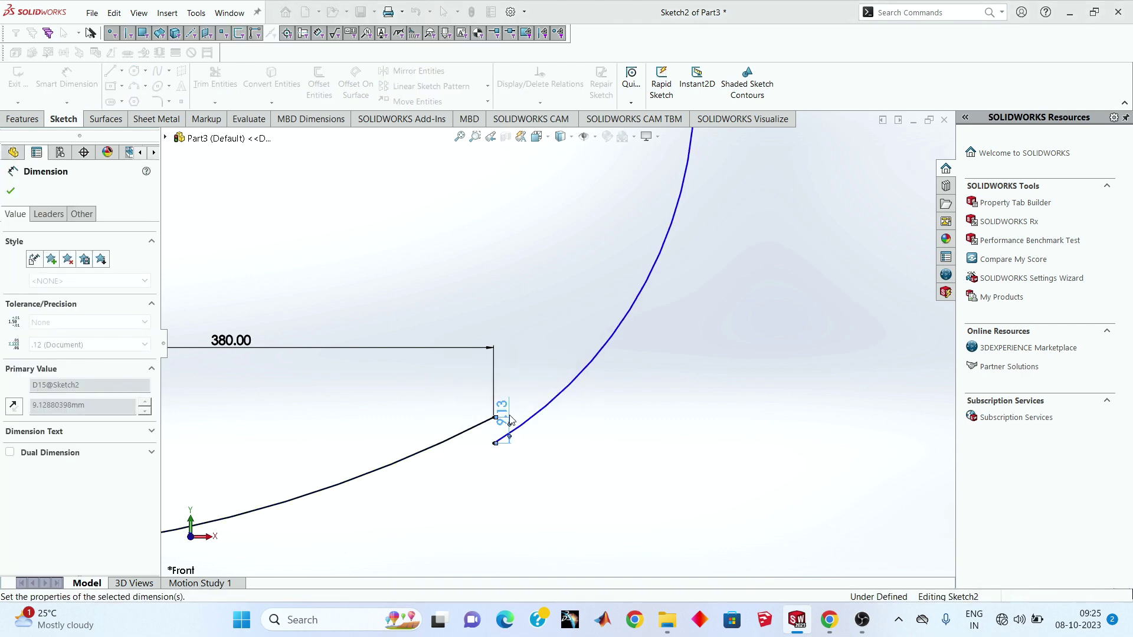
pyautogui.click(628, 336)
pyautogui.press('f')
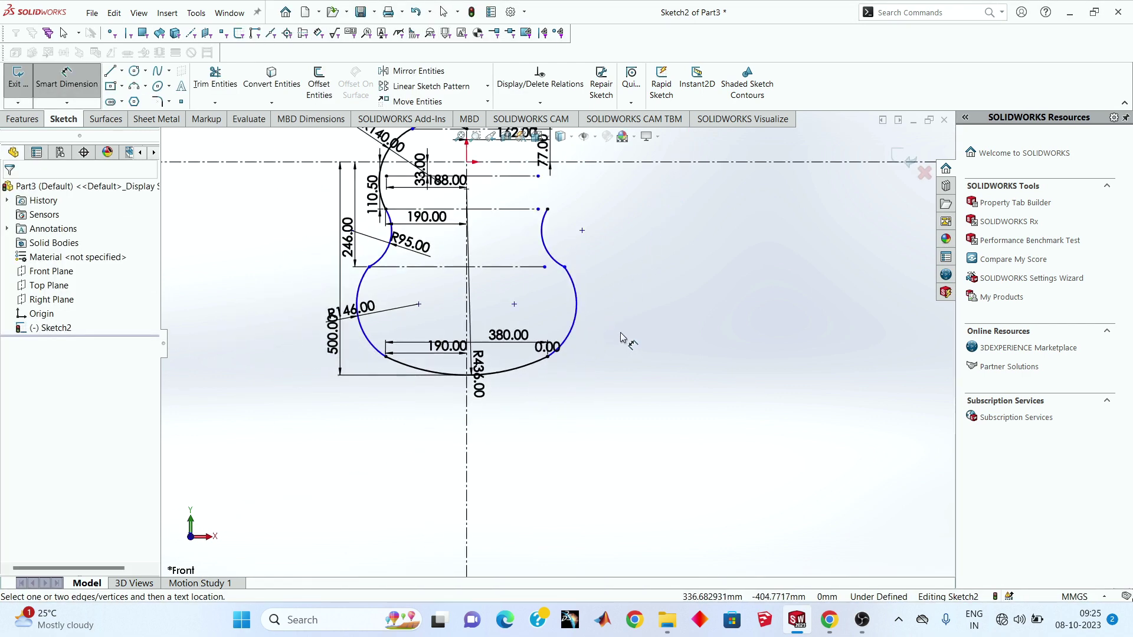
pyautogui.scroll(-3, 555, 238)
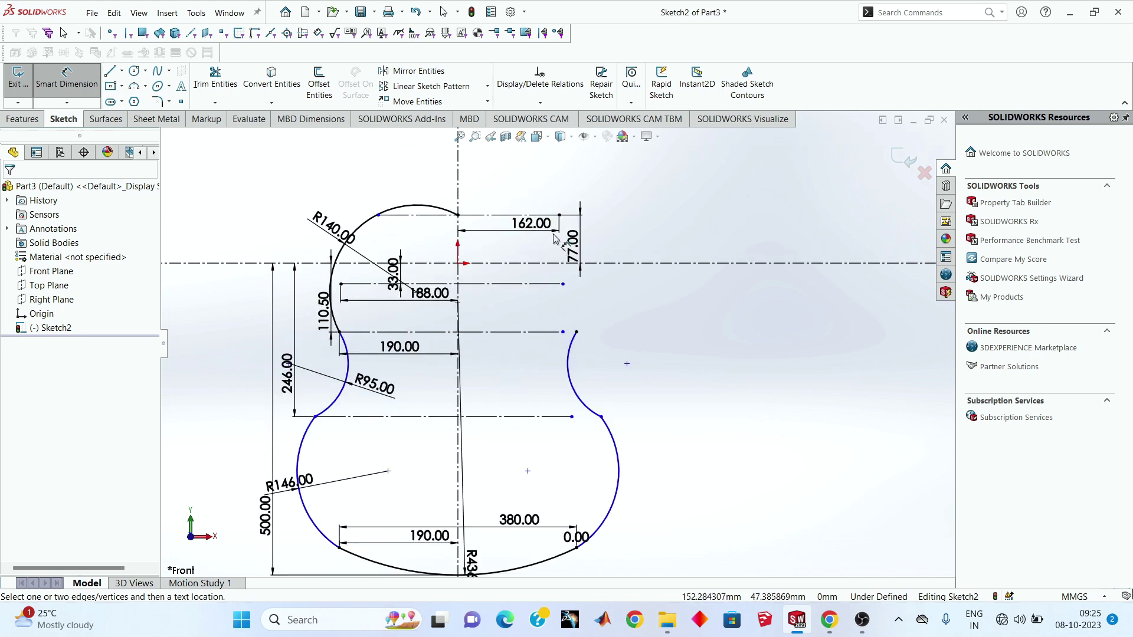
pyautogui.scroll(-1, 554, 225)
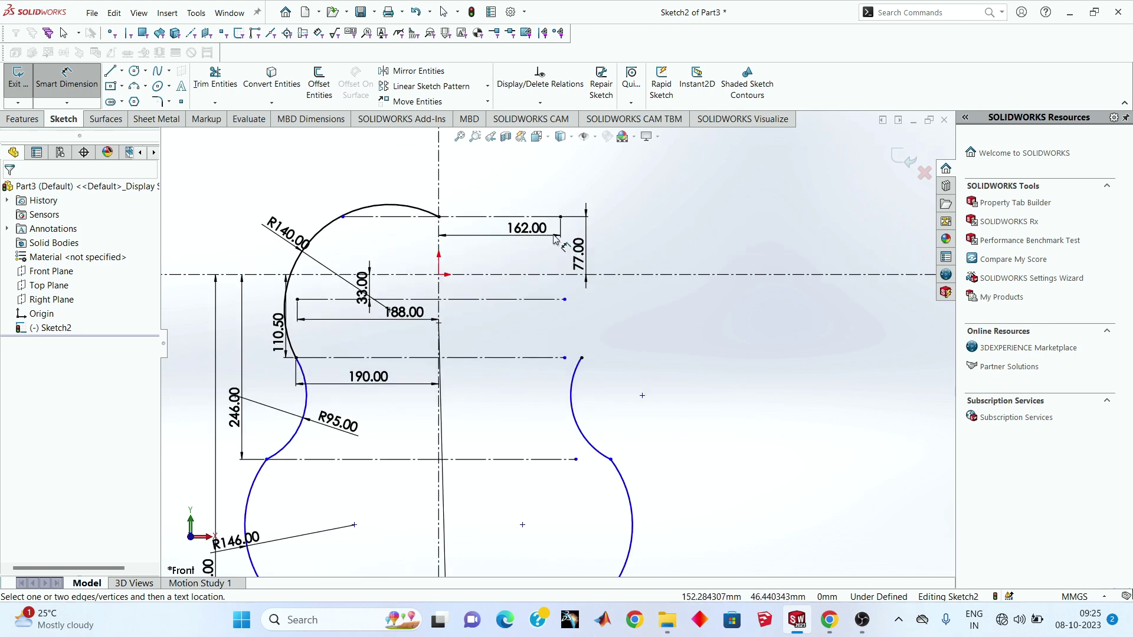
# Step: Draw the right shoulder arc from the top-centre endpoint to the shoulder line, dimensioned R165
pyautogui.click(139, 87)
pyautogui.click(439, 217)
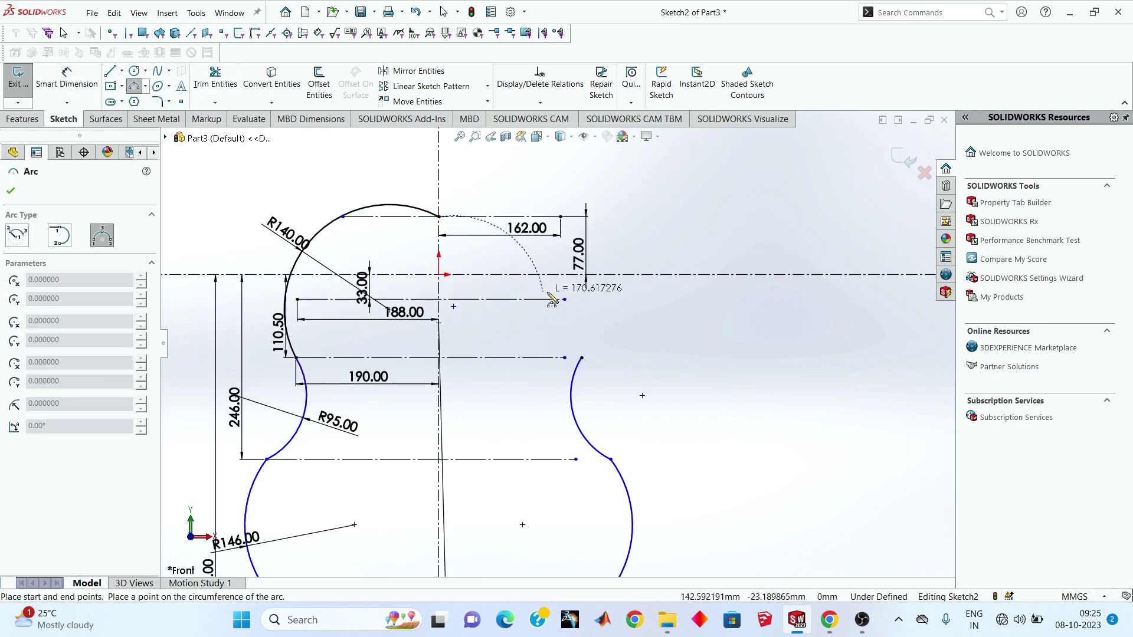
pyautogui.click(565, 299)
pyautogui.click(498, 284)
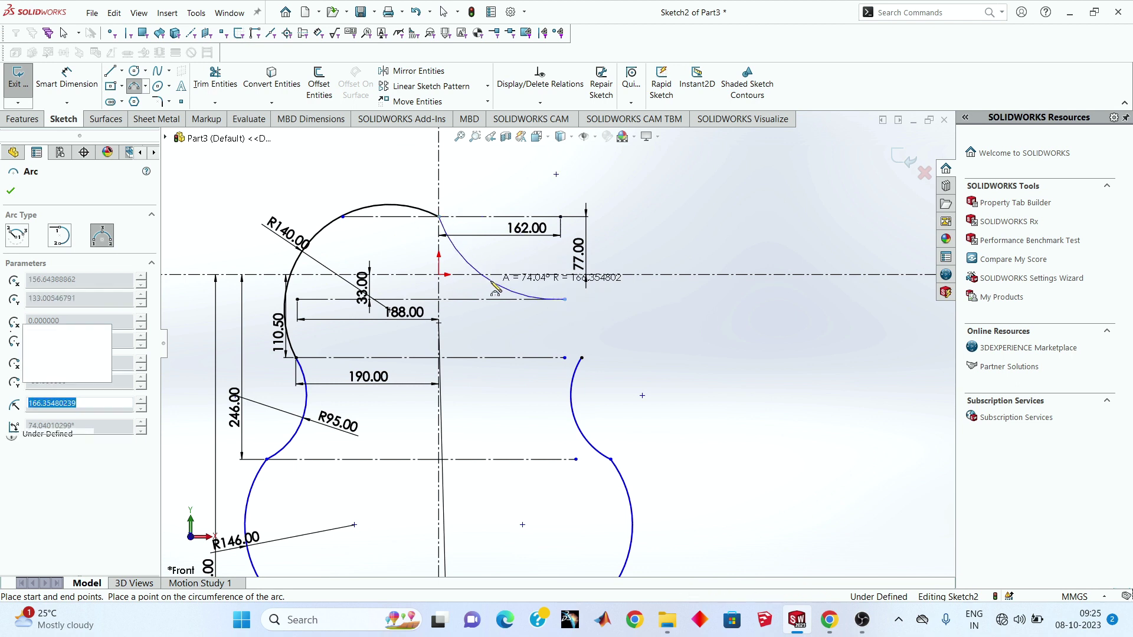
pyautogui.rightClick(712, 230)
pyautogui.click(740, 242)
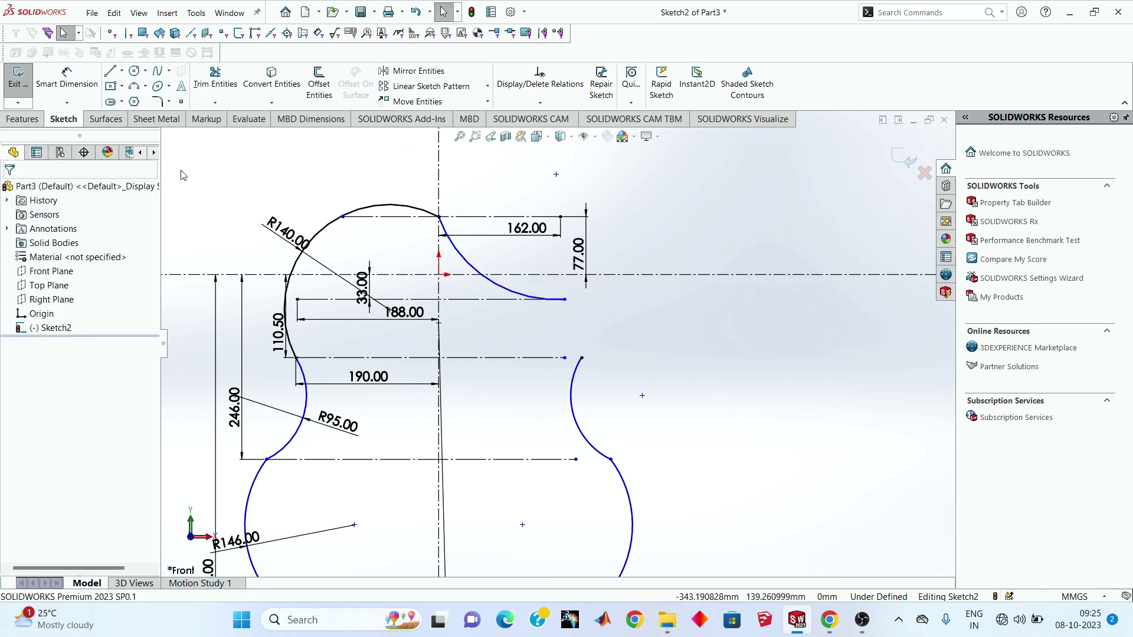
pyautogui.click(66, 80)
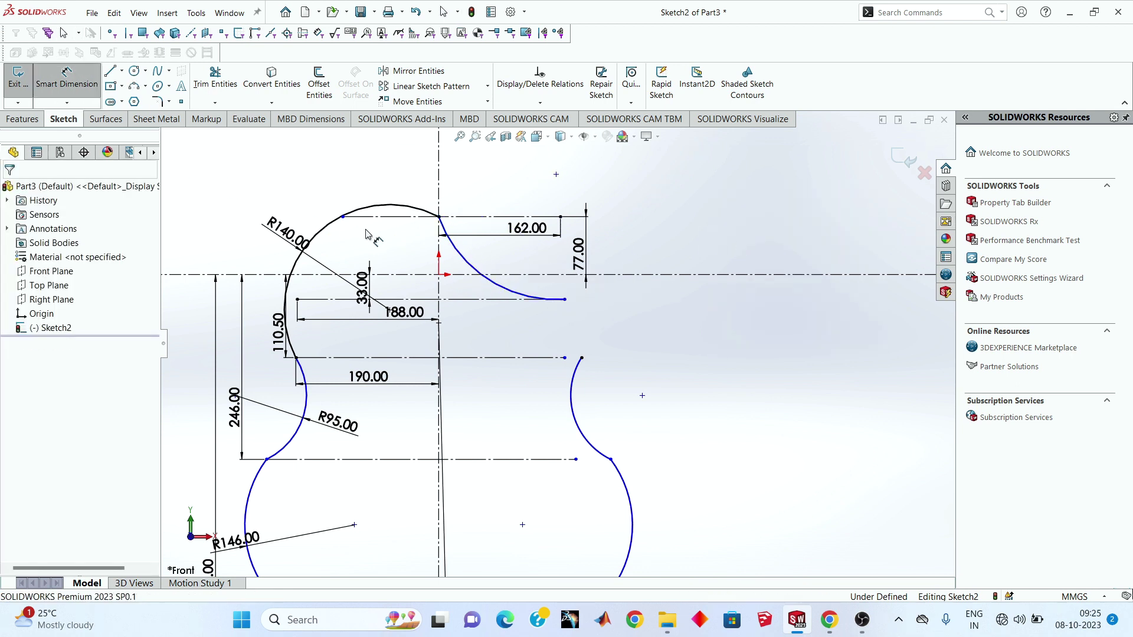
pyautogui.click(472, 269)
pyautogui.click(481, 260)
pyautogui.write('165')
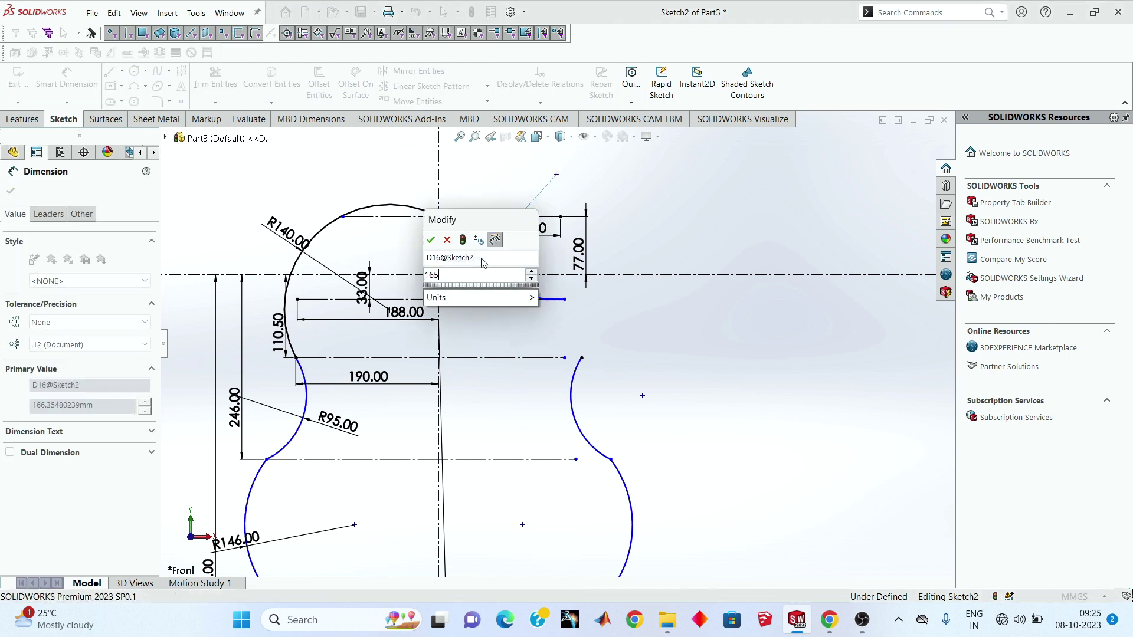
pyautogui.press('Return')
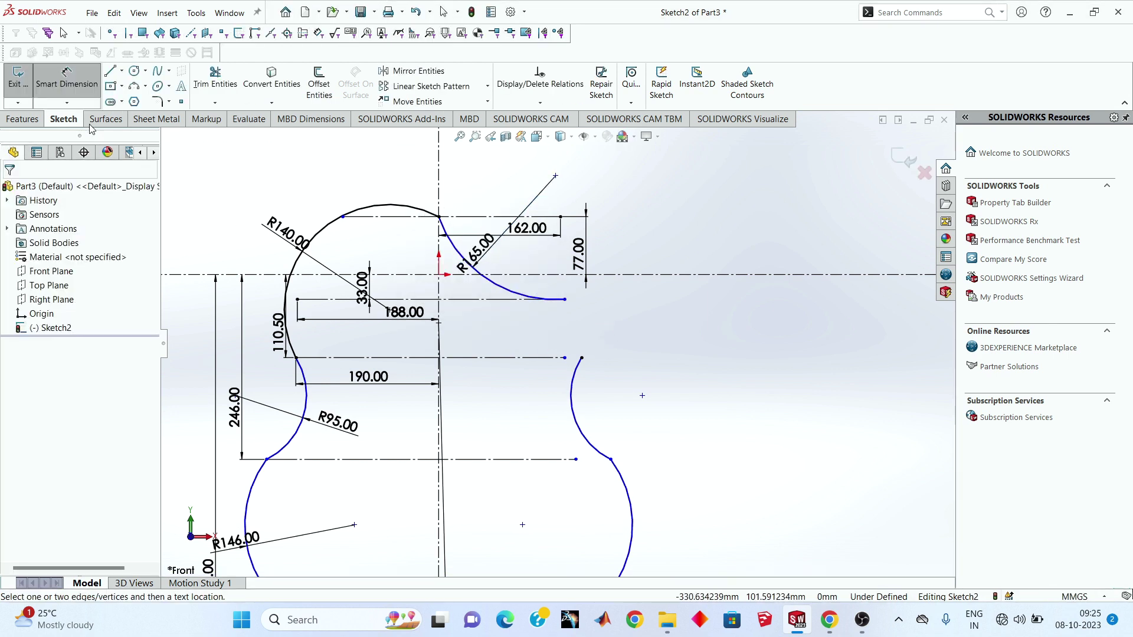
# Step: Add a waist arc from the shoulder arc's end down to the right arc, dimensioned R57
pyautogui.click(135, 86)
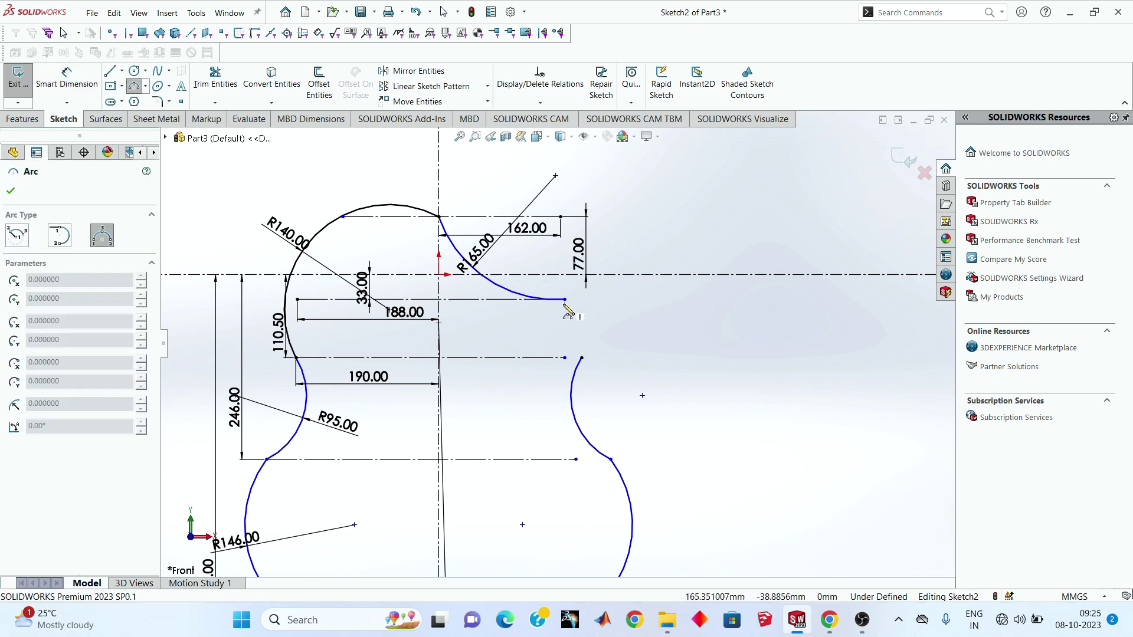
pyautogui.click(565, 300)
pyautogui.click(582, 358)
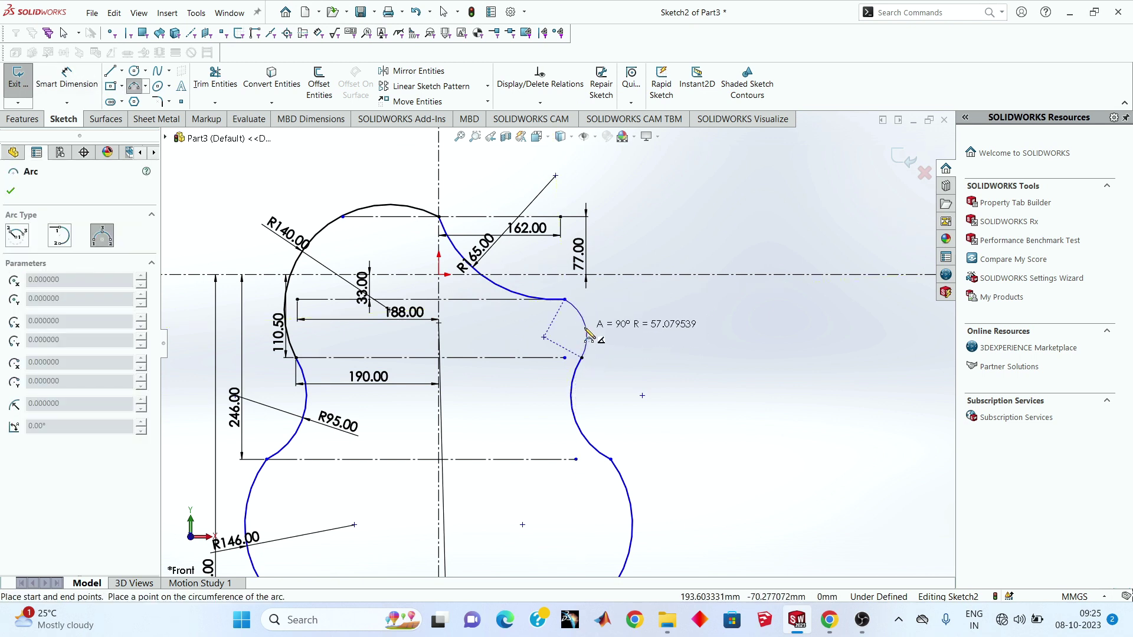
pyautogui.click(604, 314)
pyautogui.rightClick(603, 313)
pyautogui.click(627, 259)
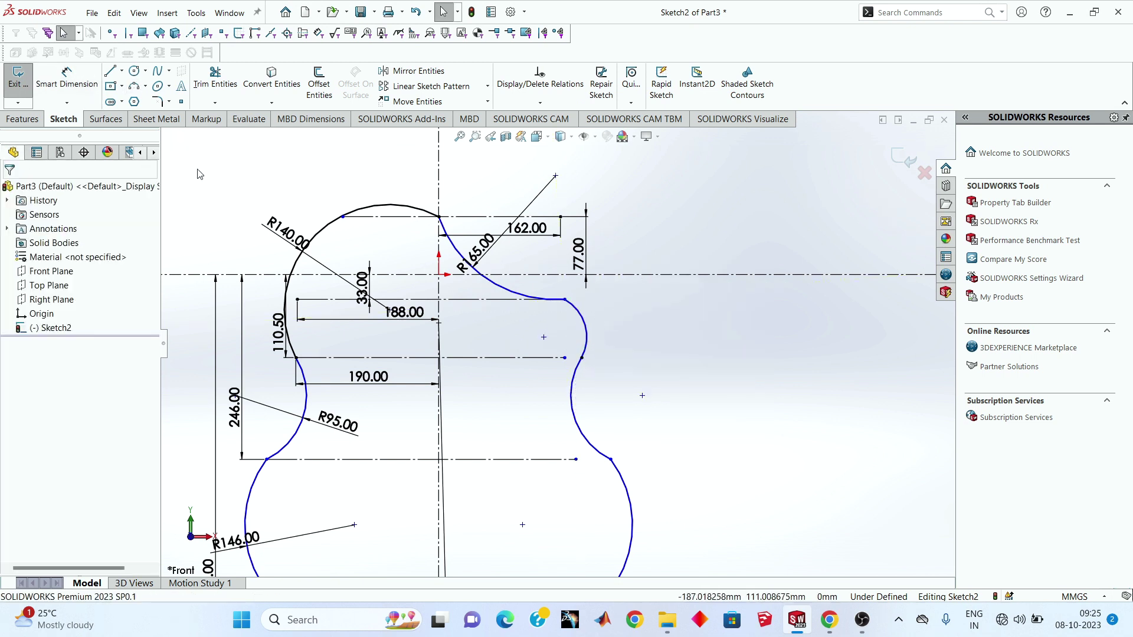
pyautogui.click(74, 79)
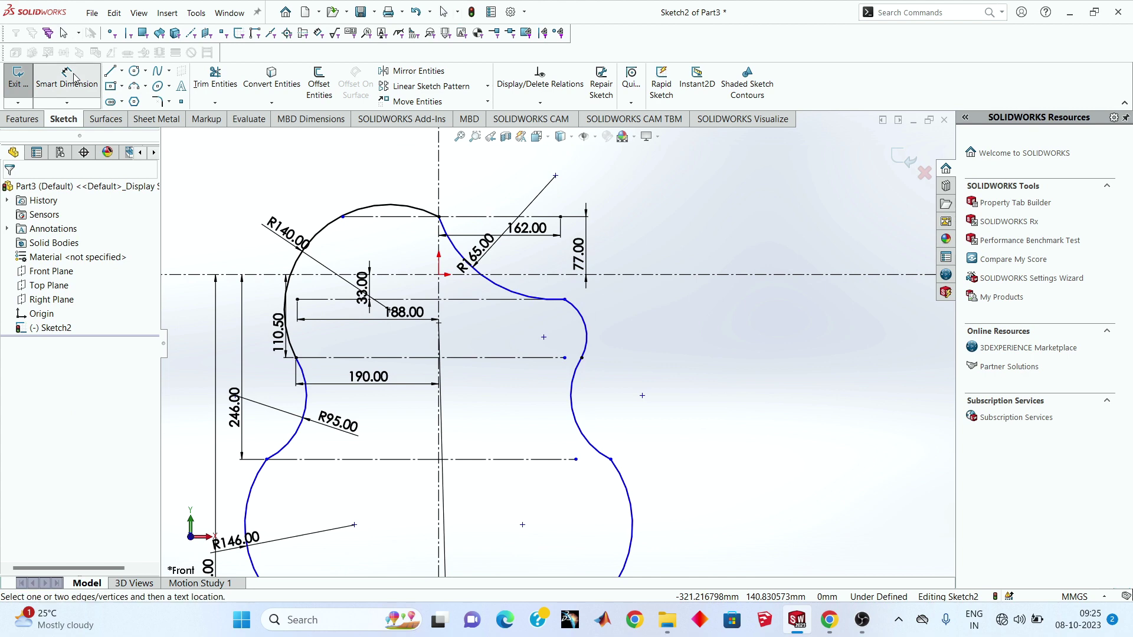
pyautogui.click(586, 329)
pyautogui.click(599, 329)
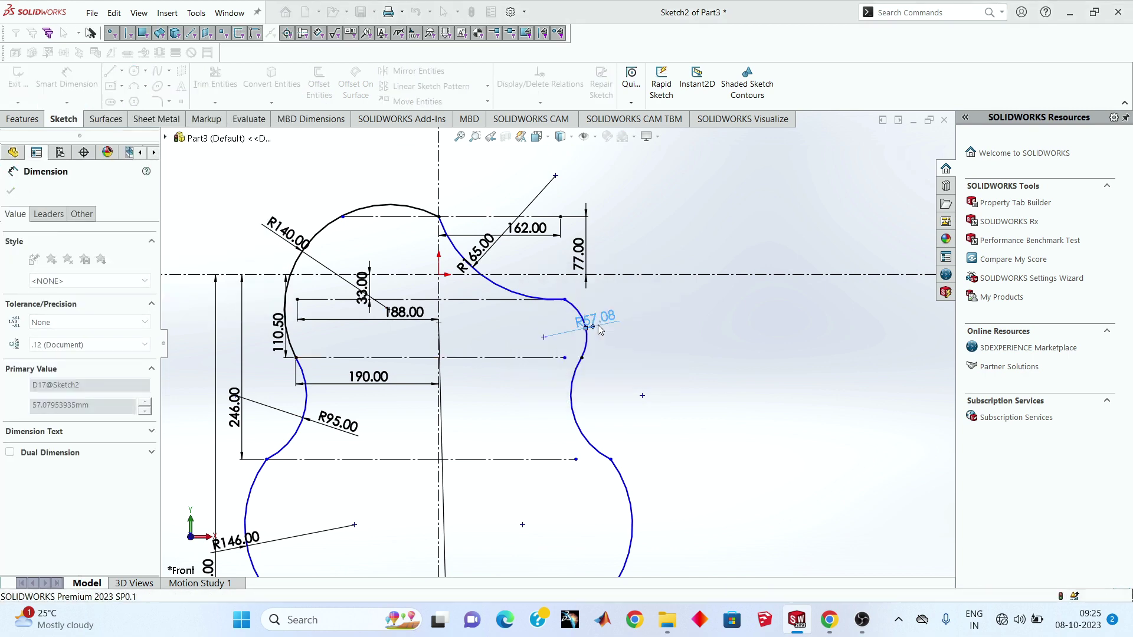
pyautogui.write('57')
pyautogui.press('Return')
pyautogui.press('Escape')
pyautogui.press('f')
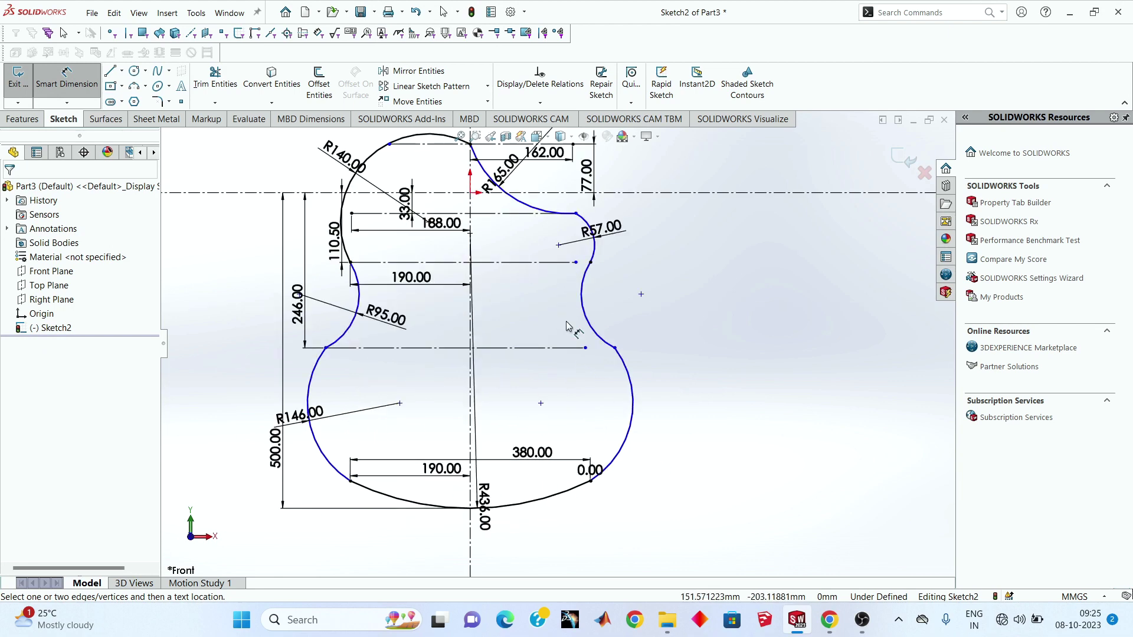
# Step: Apply a 100 mm sketch fillet between the bottom arc and the R146 arc
pyautogui.scroll(-2, 544, 261)
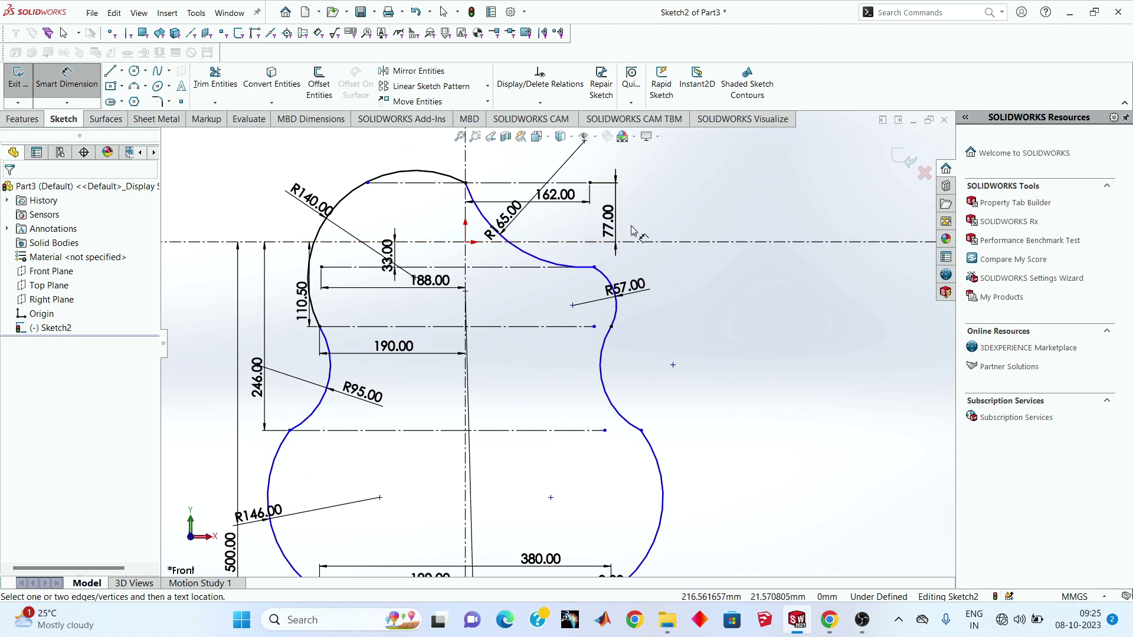
pyautogui.click(158, 103)
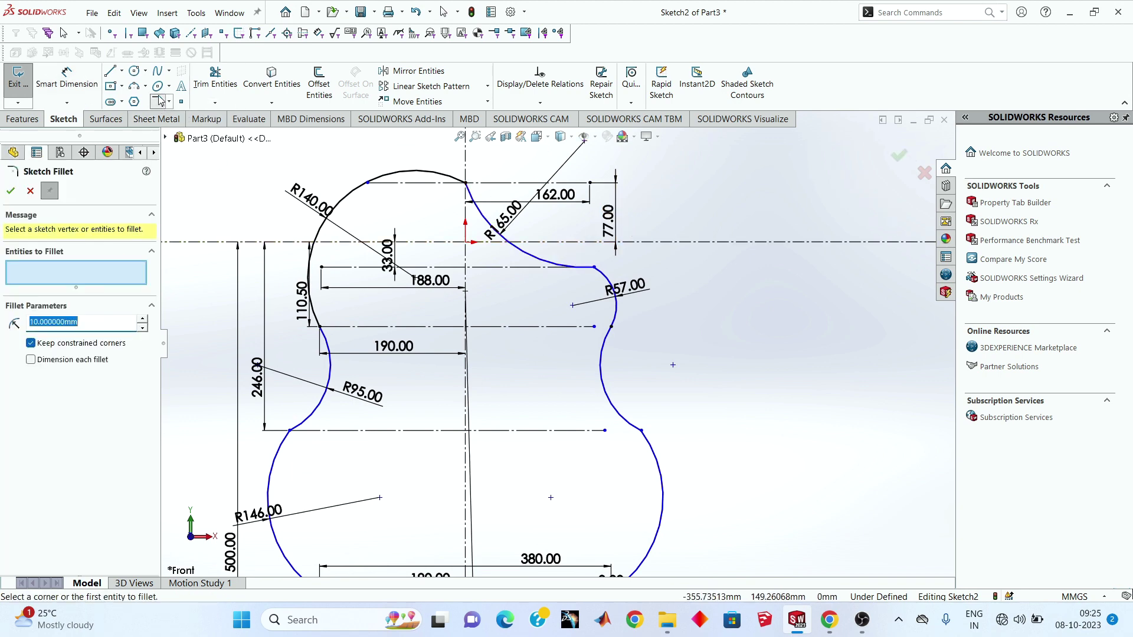
pyautogui.scroll(5, 537, 288)
pyautogui.scroll(-10, 455, 498)
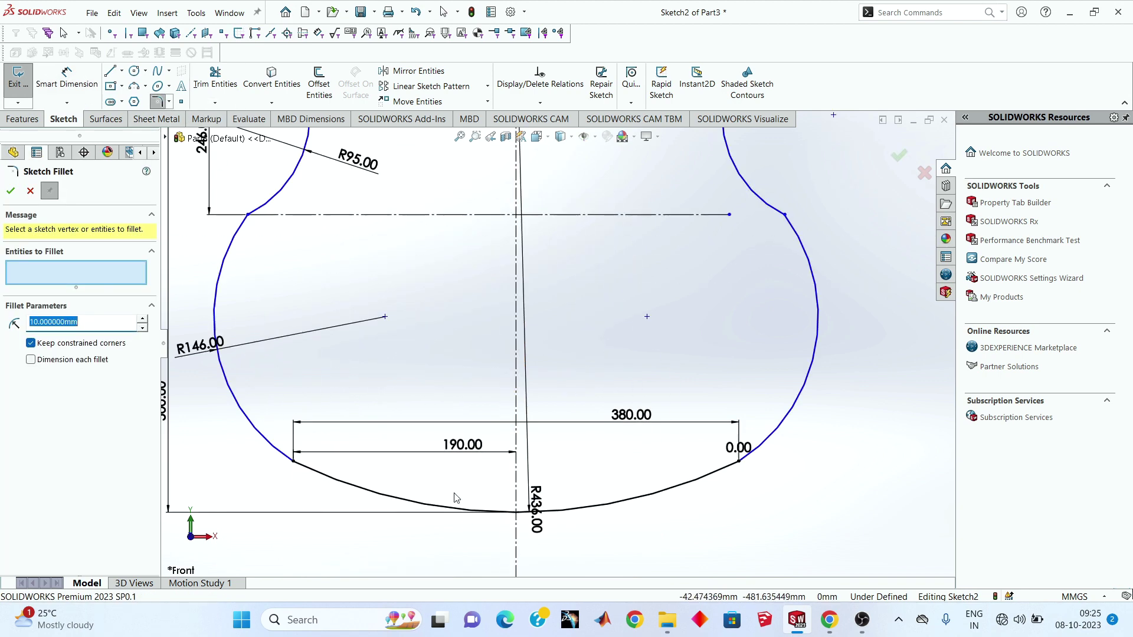
pyautogui.scroll(-3, 366, 492)
pyautogui.click(266, 442)
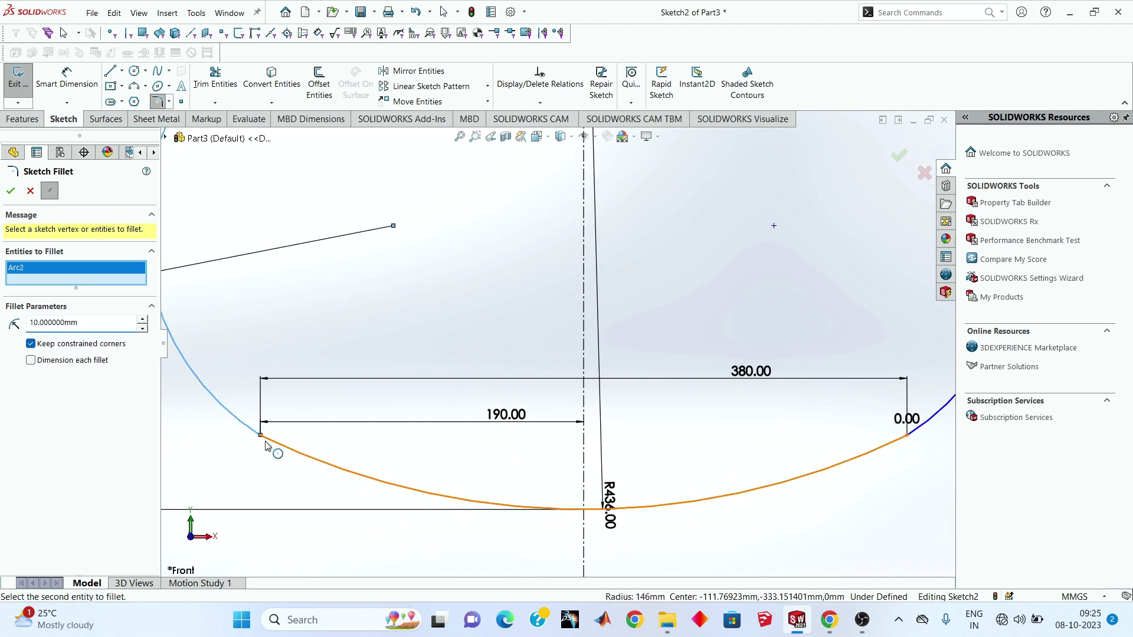
pyautogui.click(279, 447)
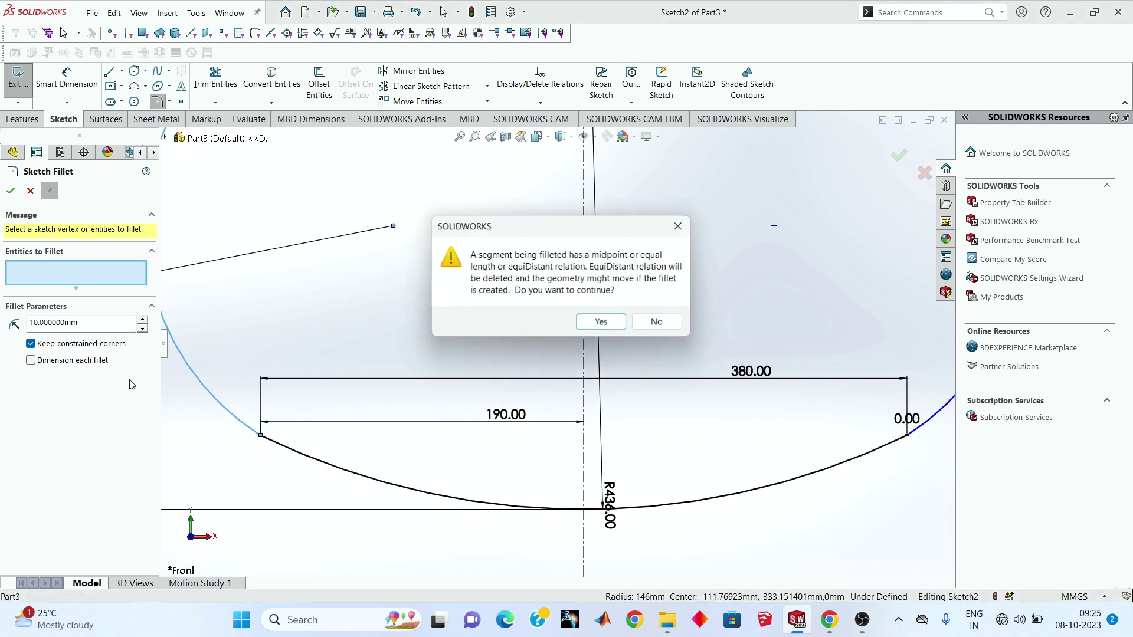
pyautogui.click(679, 228)
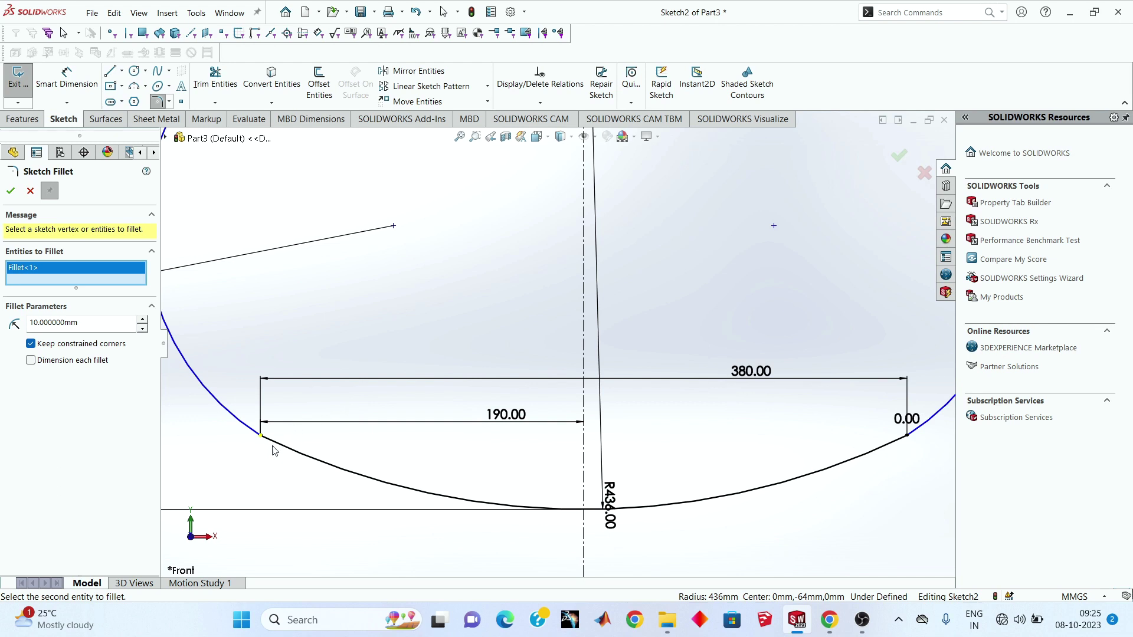
pyautogui.scroll(-2, 273, 450)
pyautogui.scroll(-2, 373, 384)
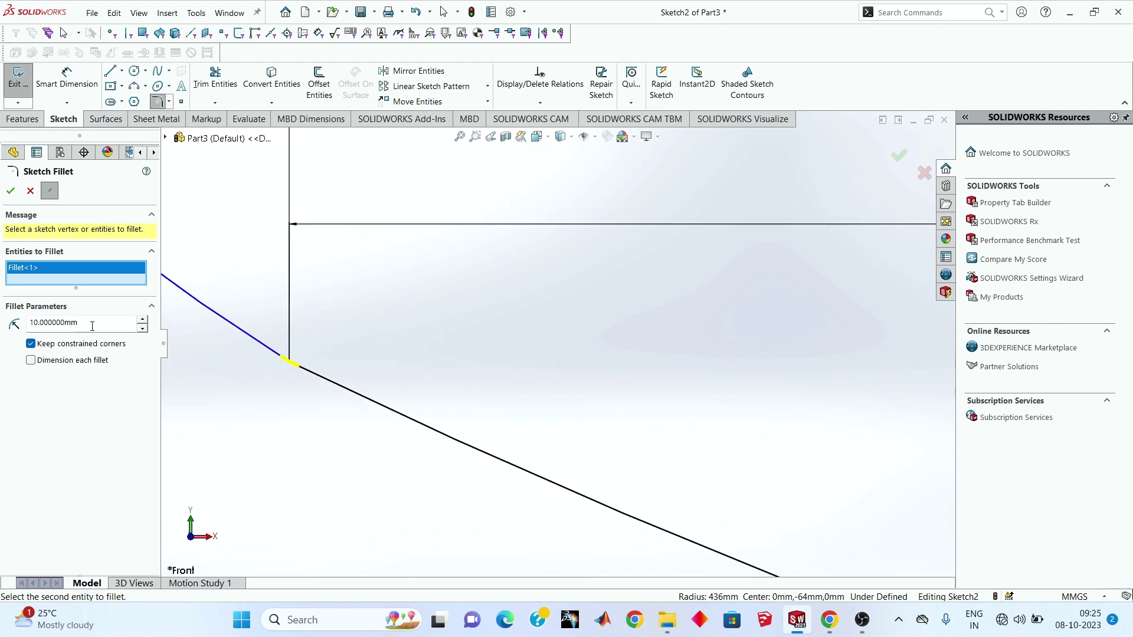
pyautogui.press('Return')
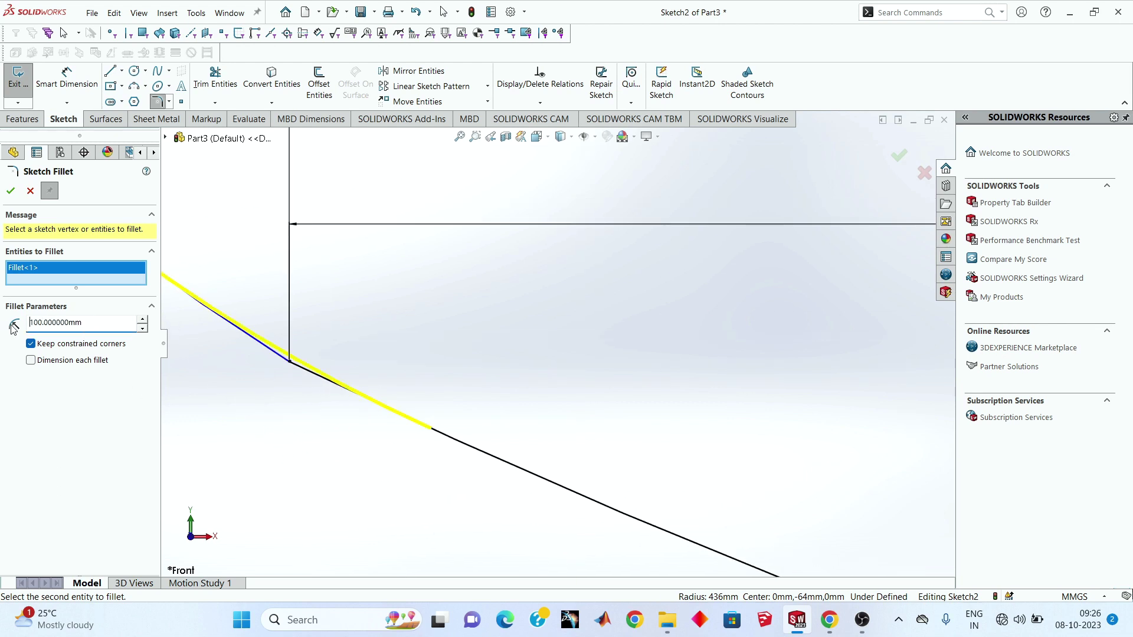
pyautogui.scroll(2, 398, 407)
pyautogui.scroll(3, 477, 365)
pyautogui.scroll(-2, 597, 388)
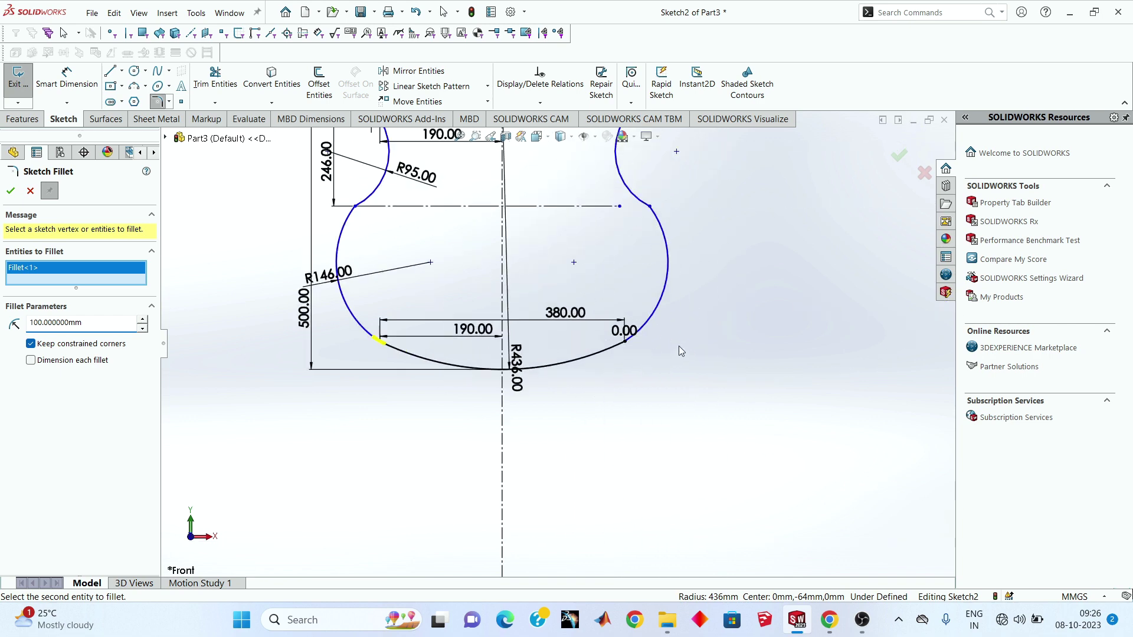
pyautogui.scroll(-2, 552, 367)
# Step: Fillet the bottom-right corner between the bottom arc and right arc, accepting both relations warnings
pyautogui.click(462, 385)
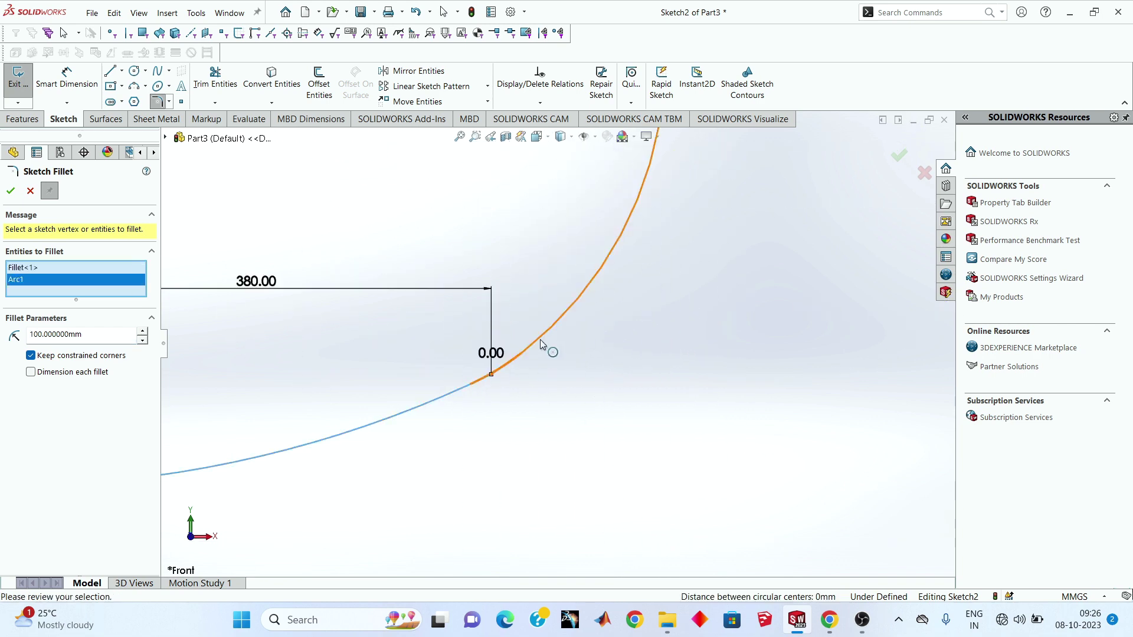
pyautogui.click(540, 339)
pyautogui.click(603, 327)
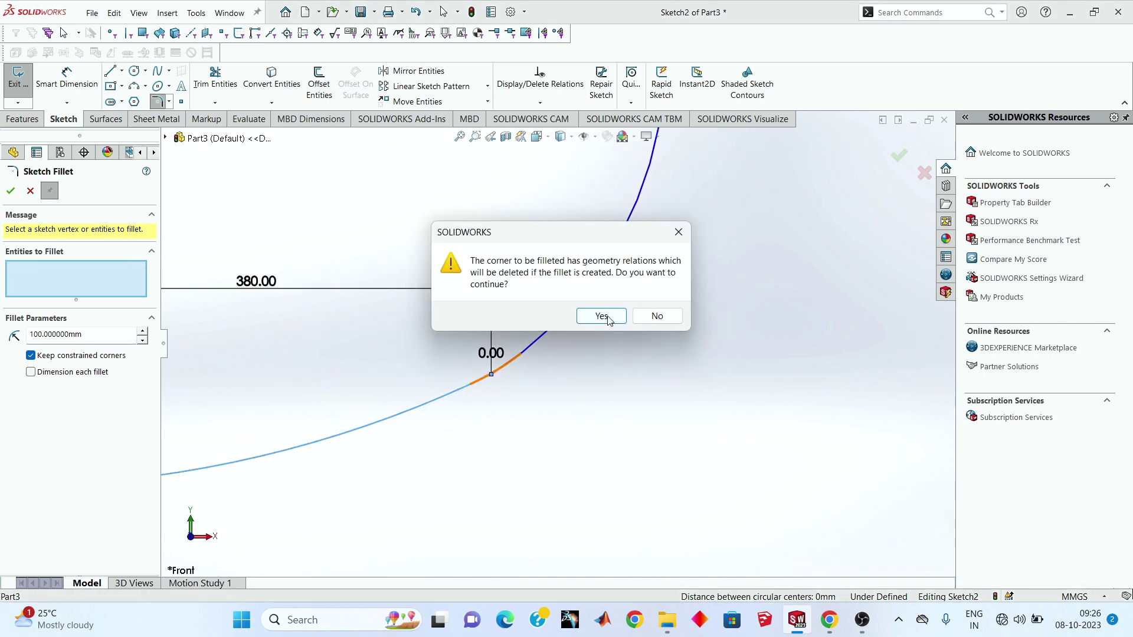
pyautogui.click(608, 315)
pyautogui.click(11, 192)
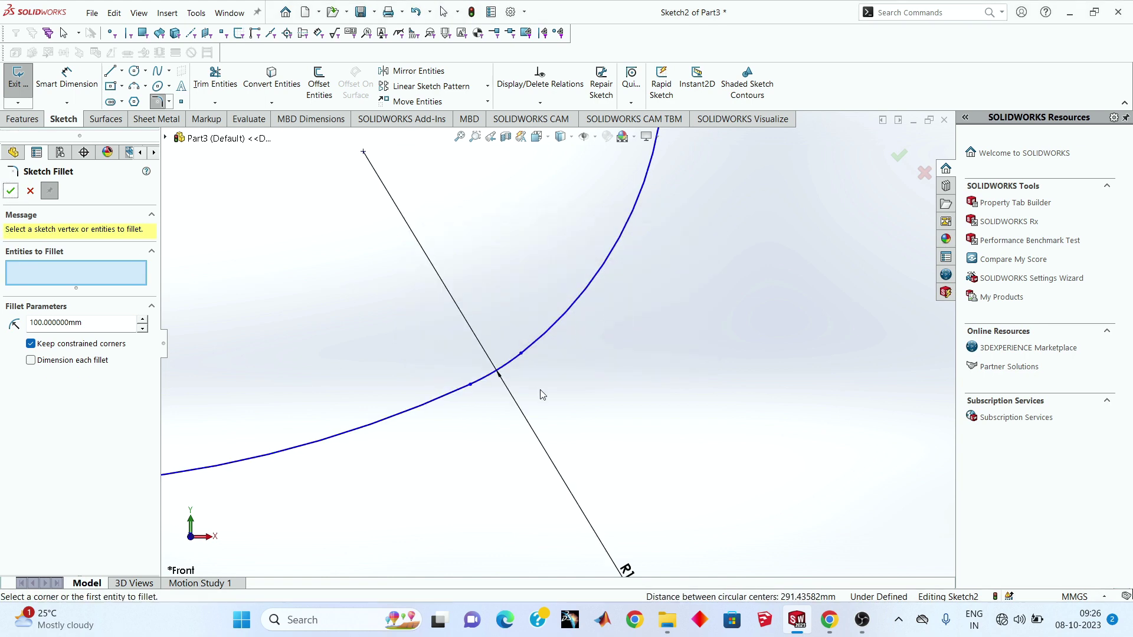
pyautogui.scroll(3, 512, 338)
pyautogui.scroll(-2, 392, 340)
pyautogui.scroll(-2, 302, 313)
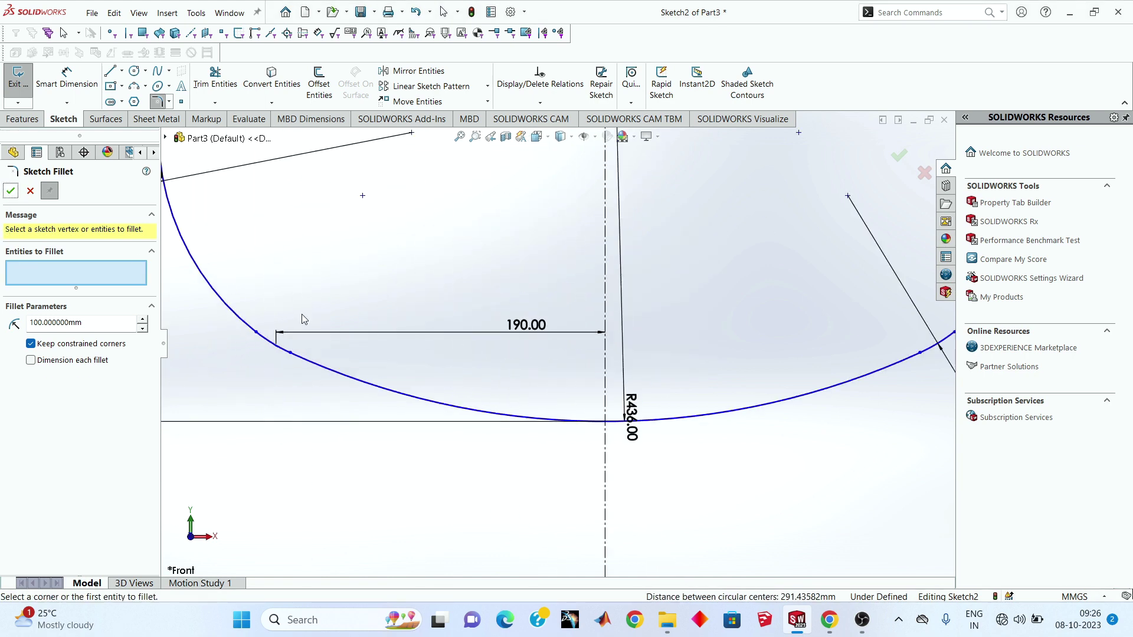
pyautogui.scroll(3, 302, 314)
pyautogui.scroll(-3, 324, 328)
pyautogui.scroll(-2, 455, 347)
pyautogui.scroll(-2, 425, 374)
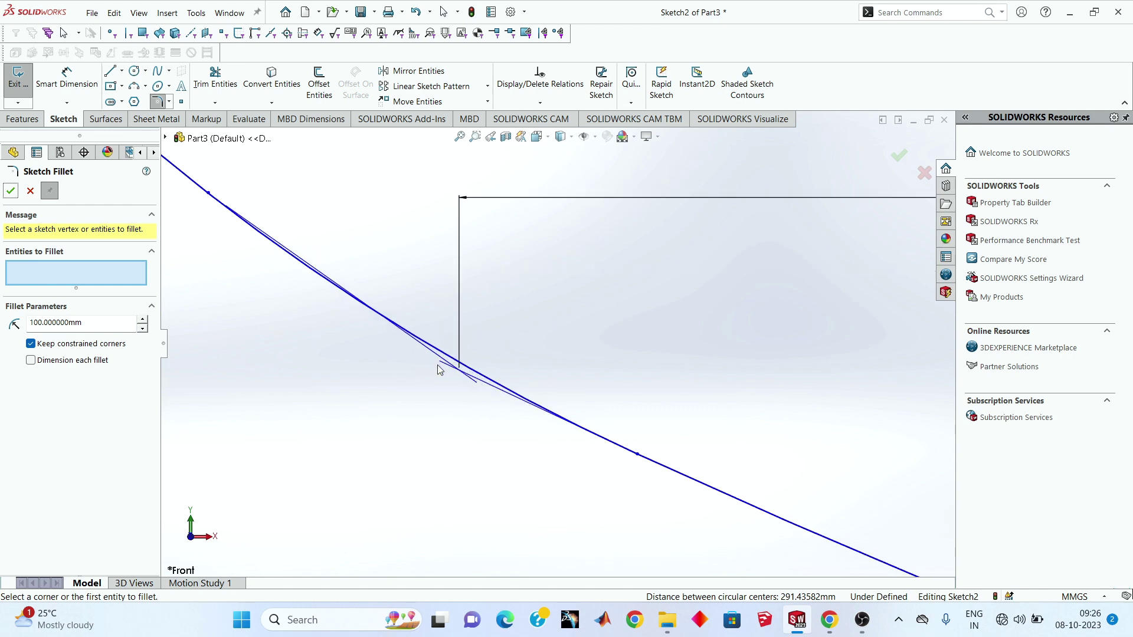
pyautogui.scroll(2, 437, 369)
pyautogui.scroll(3, 465, 345)
pyautogui.scroll(2, 561, 283)
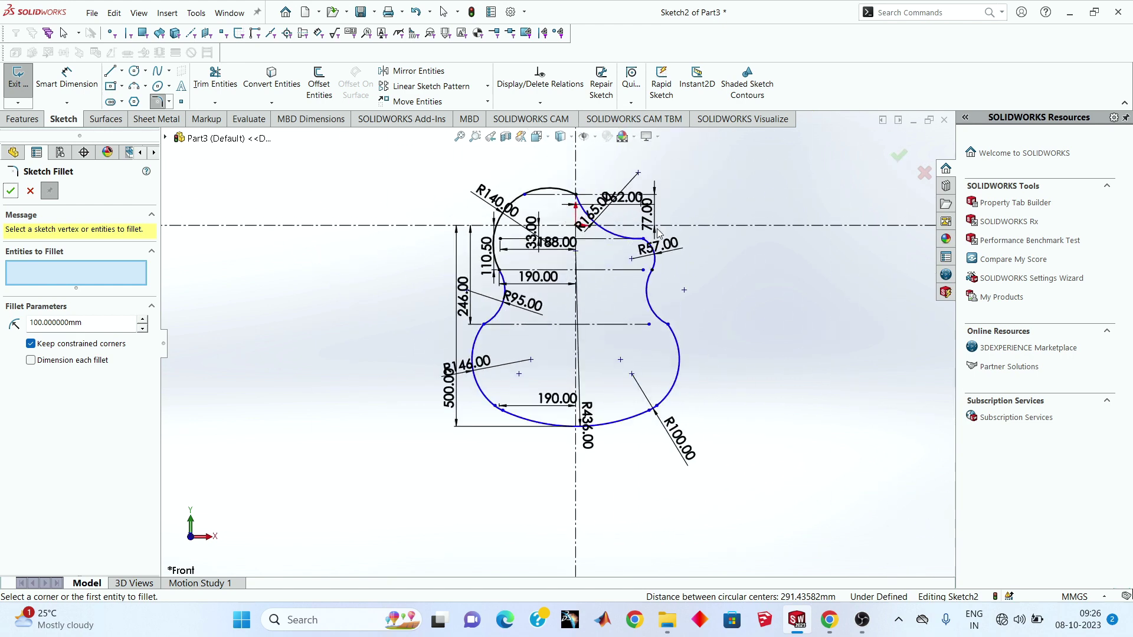
pyautogui.click(898, 158)
# Step: Exit the sketch and extrude it Blind 3 mm into Boss-Extrude1
pyautogui.click(899, 159)
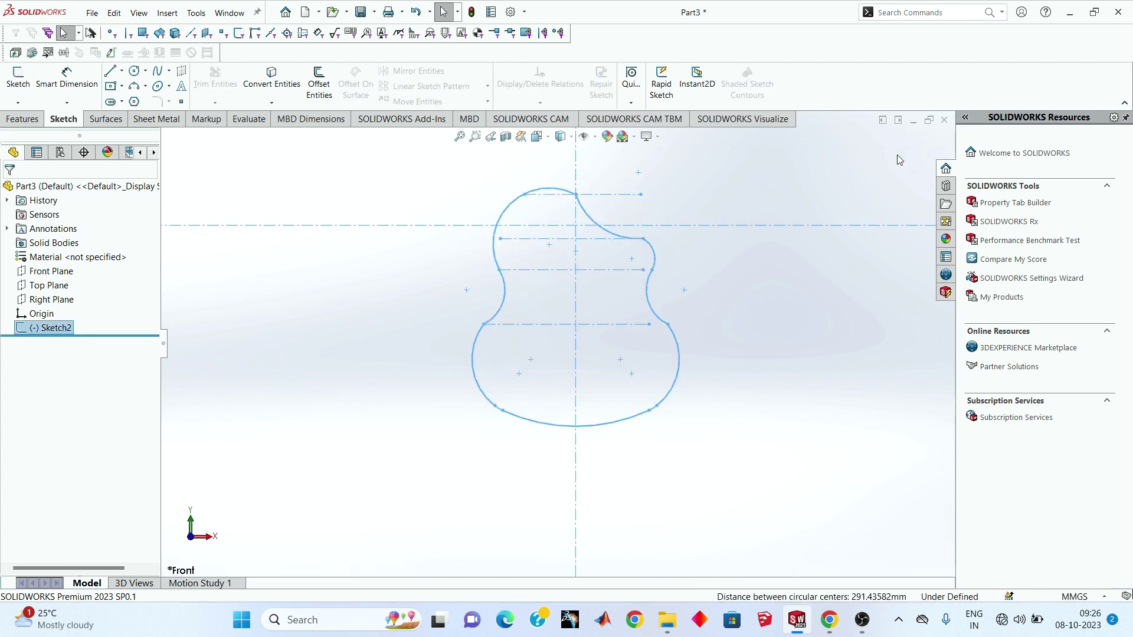
pyautogui.moveTo(663, 240)
pyautogui.mouseDown(button='middle')
pyautogui.moveTo(501, 228)
pyautogui.moveTo(657, 230)
pyautogui.mouseUp(button='middle')
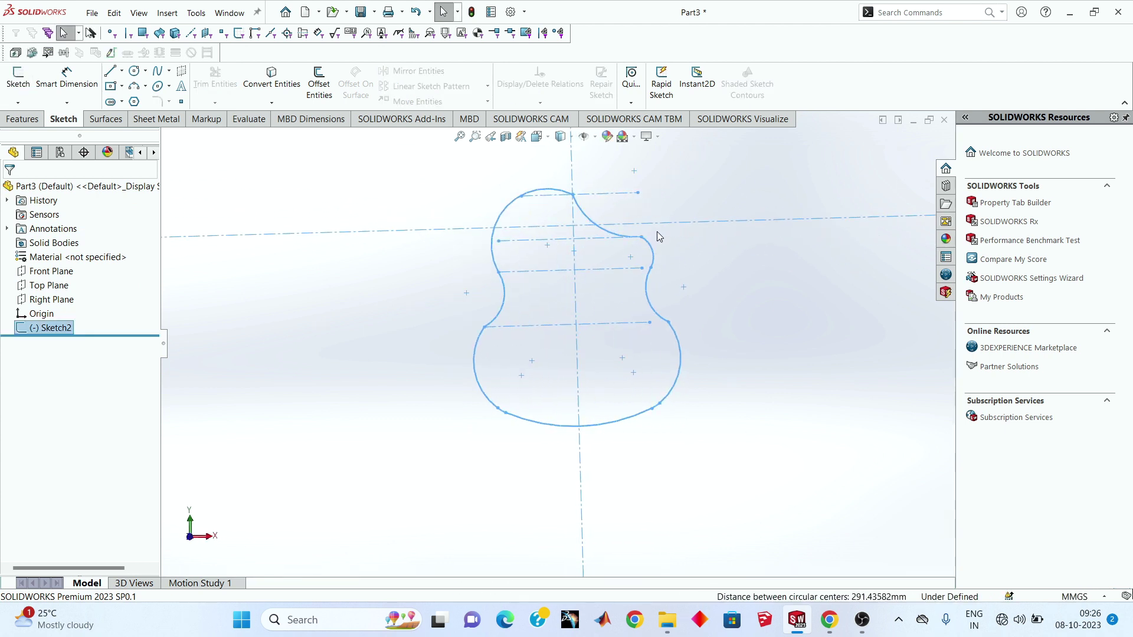
pyautogui.click(33, 120)
pyautogui.click(25, 83)
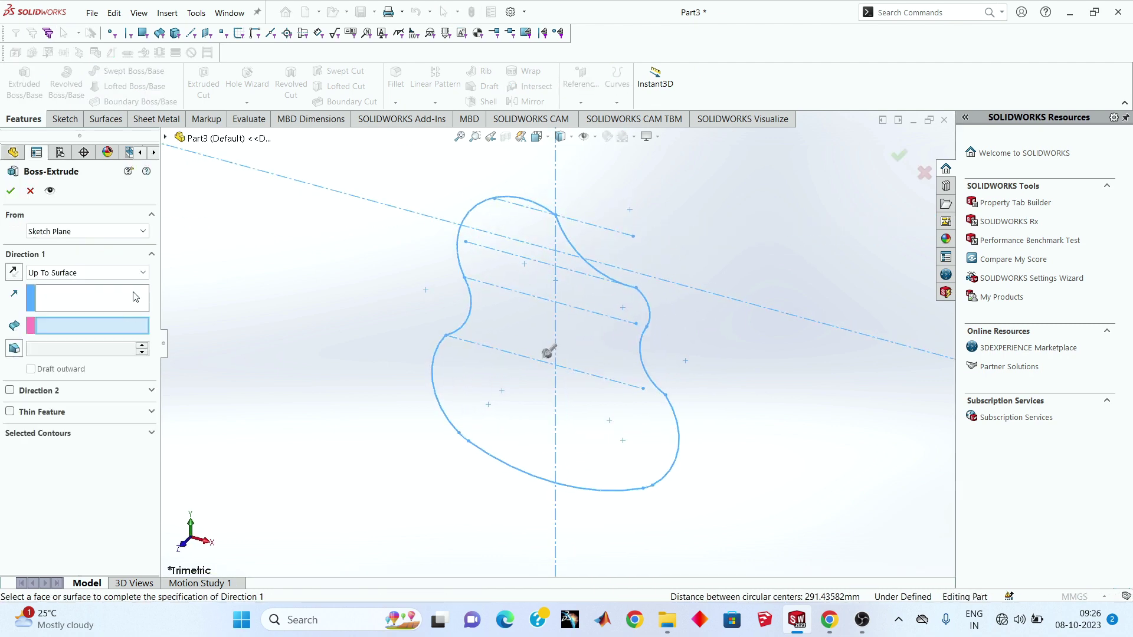
pyautogui.click(85, 280)
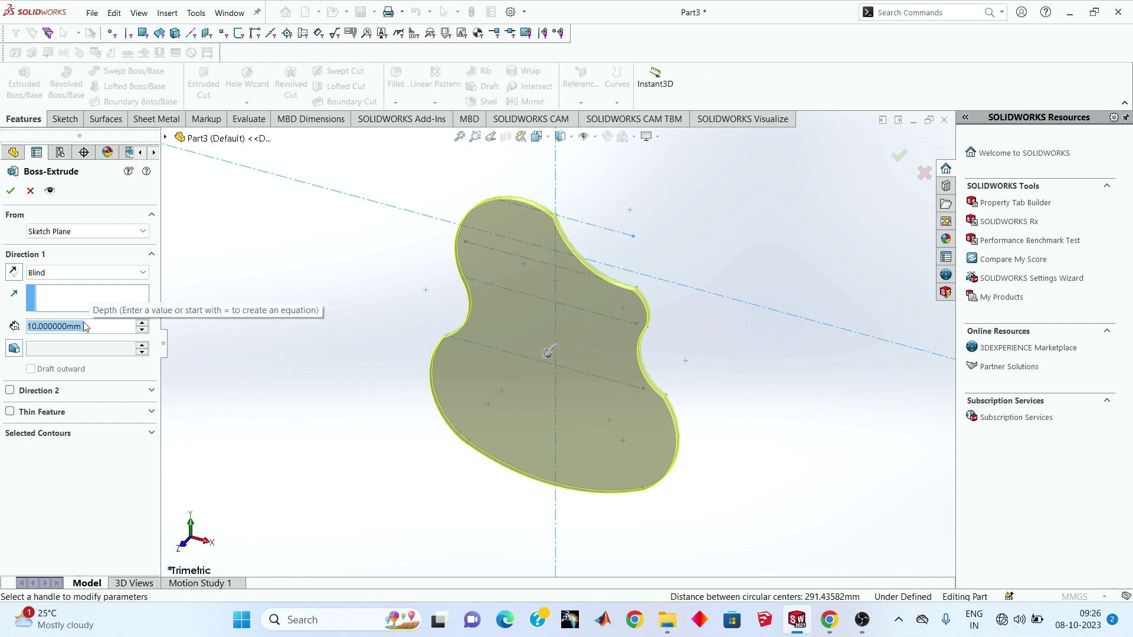
pyautogui.write('3')
pyautogui.press('Return')
pyautogui.click(9, 190)
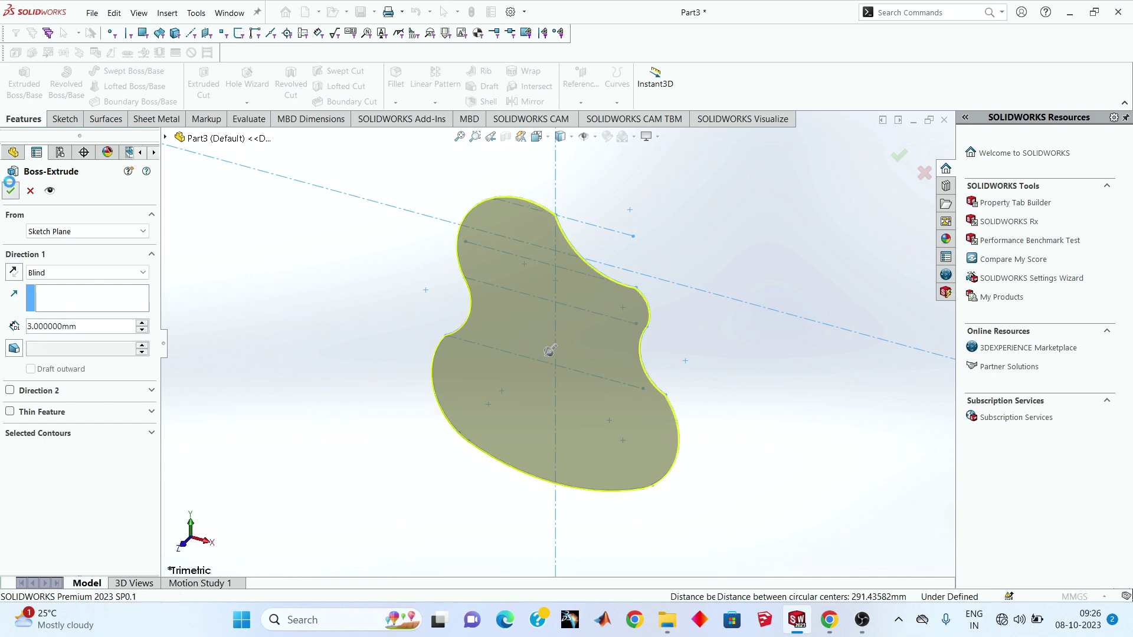
pyautogui.moveTo(477, 324)
pyautogui.mouseDown(button='middle')
pyautogui.moveTo(529, 173)
pyautogui.moveTo(397, 286)
pyautogui.moveTo(443, 295)
pyautogui.moveTo(523, 256)
pyautogui.moveTo(567, 330)
pyautogui.mouseUp(button='middle')
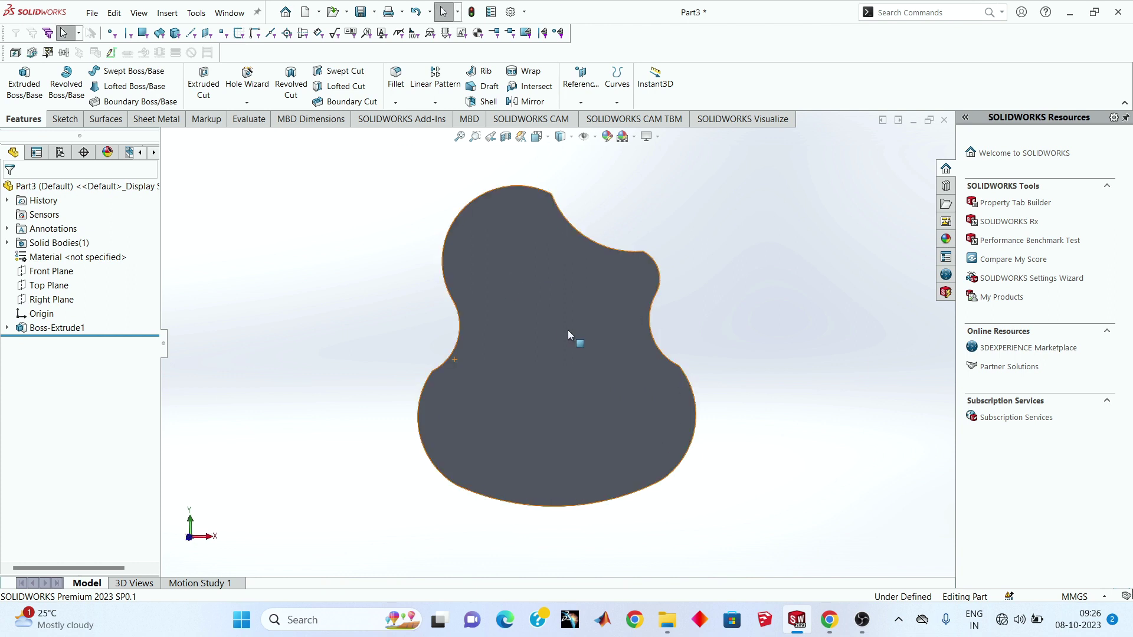
# Step: Start a new sketch on the body's front face and view it Normal To
pyautogui.click(580, 332)
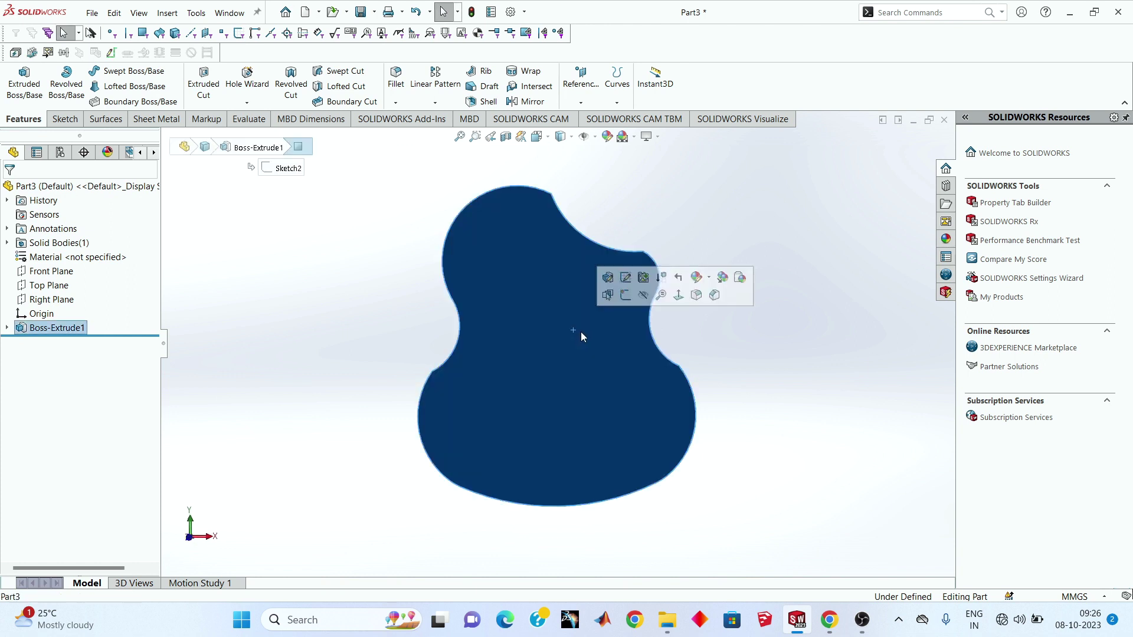
pyautogui.click(805, 336)
pyautogui.click(551, 343)
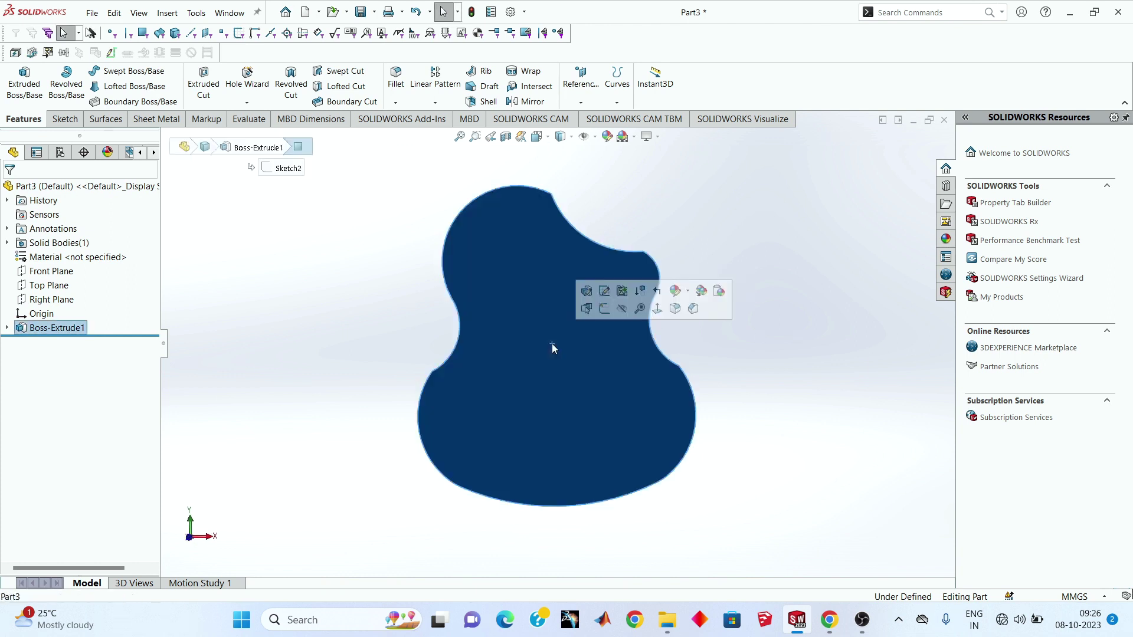
pyautogui.click(65, 119)
pyautogui.click(18, 79)
pyautogui.rightClick(60, 344)
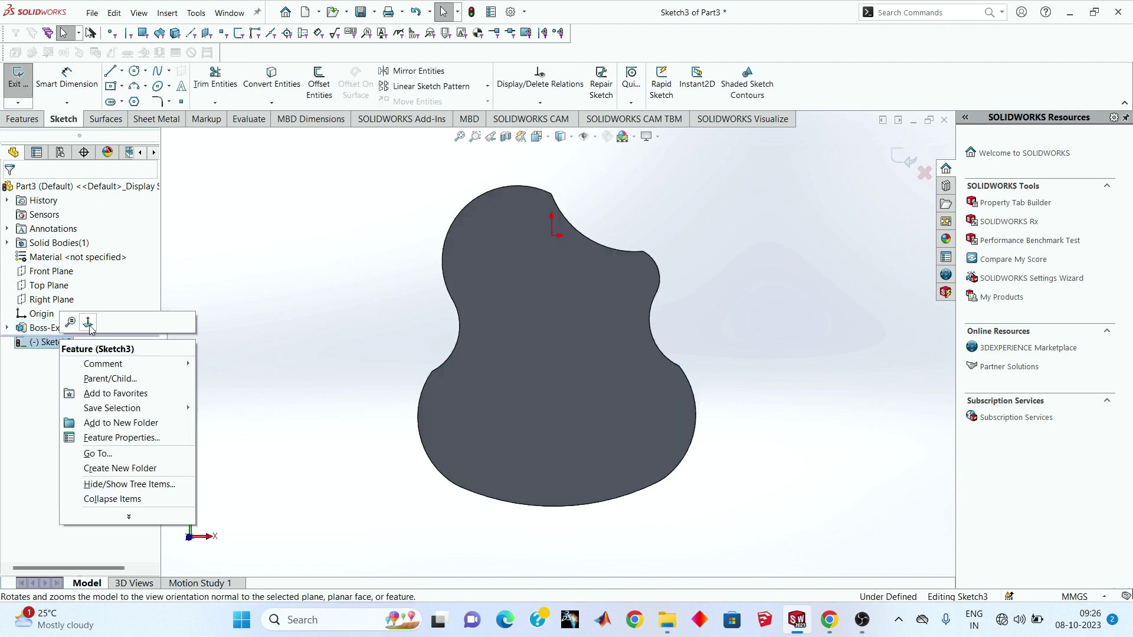
pyautogui.click(93, 330)
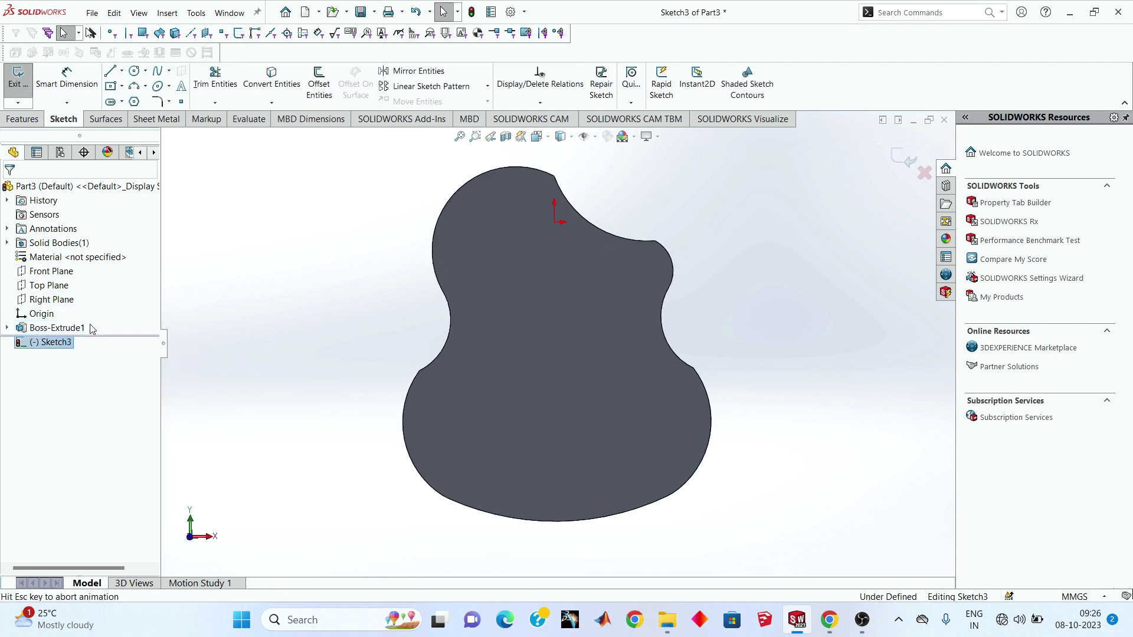
# Step: Convert all nine outline edges of the body into Sketch3 with Convert Entities
pyautogui.click(272, 79)
pyautogui.click(455, 177)
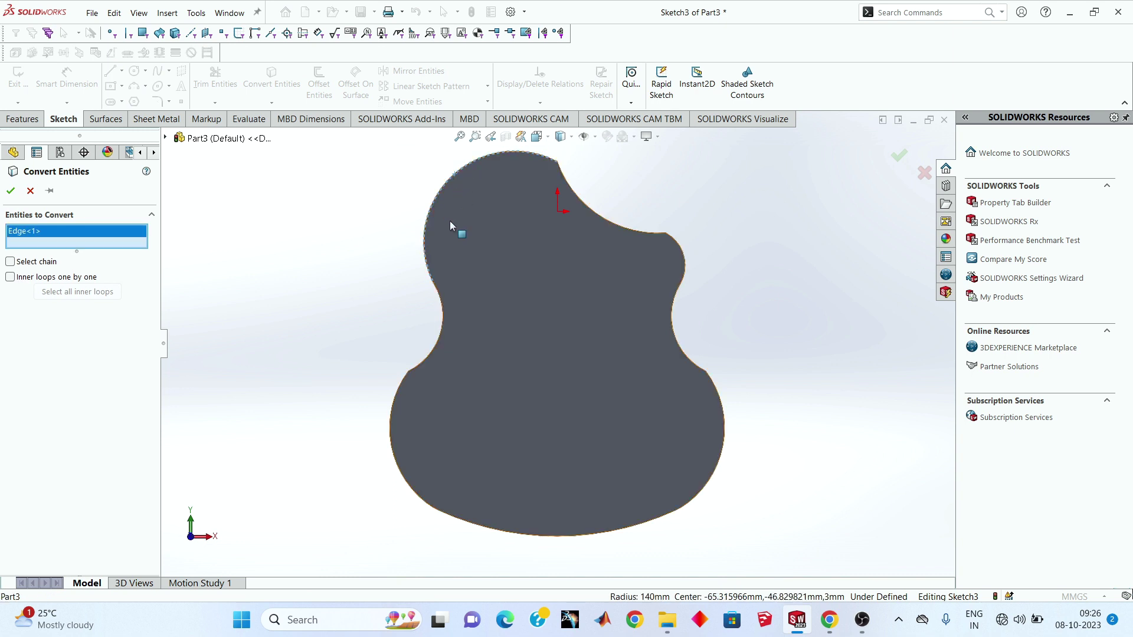
pyautogui.click(412, 363)
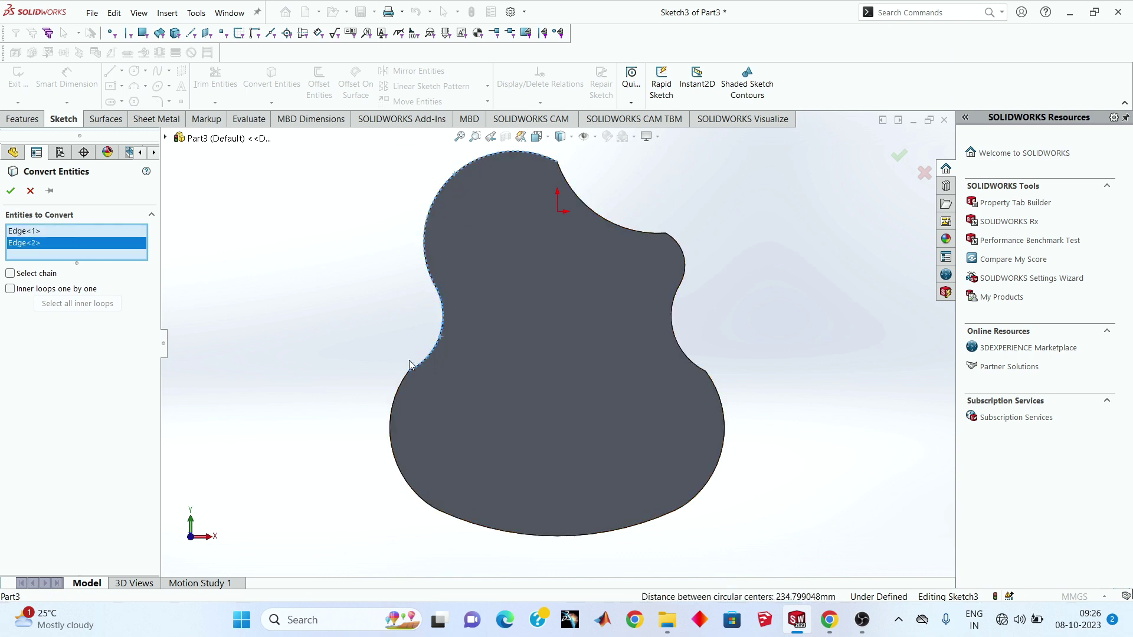
pyautogui.click(401, 394)
pyautogui.click(435, 511)
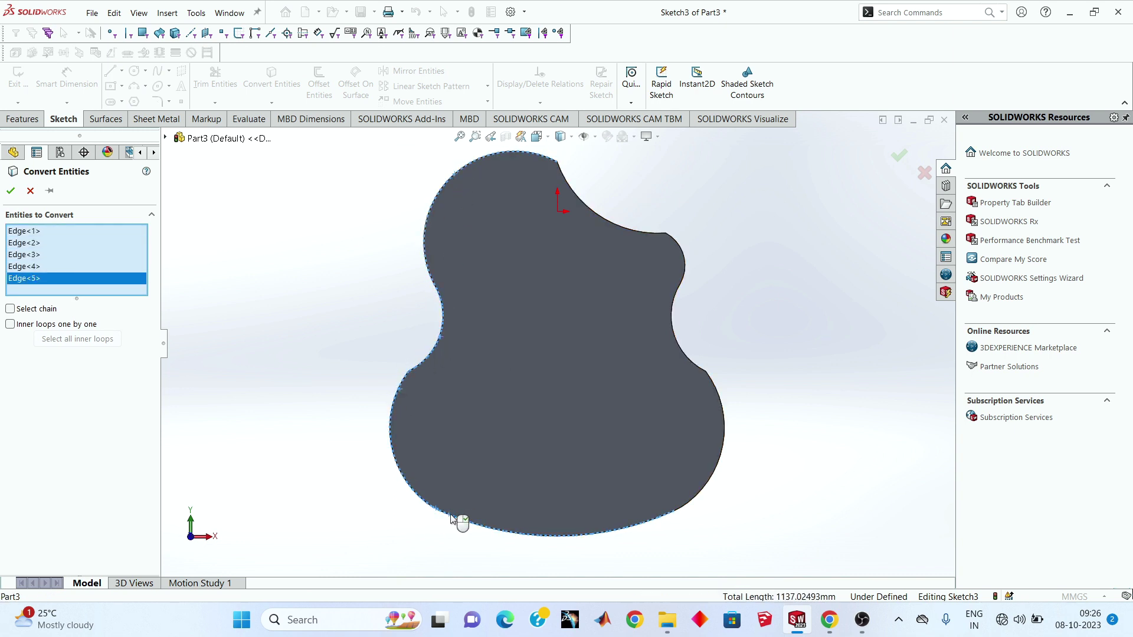
pyautogui.click(692, 511)
pyautogui.click(715, 467)
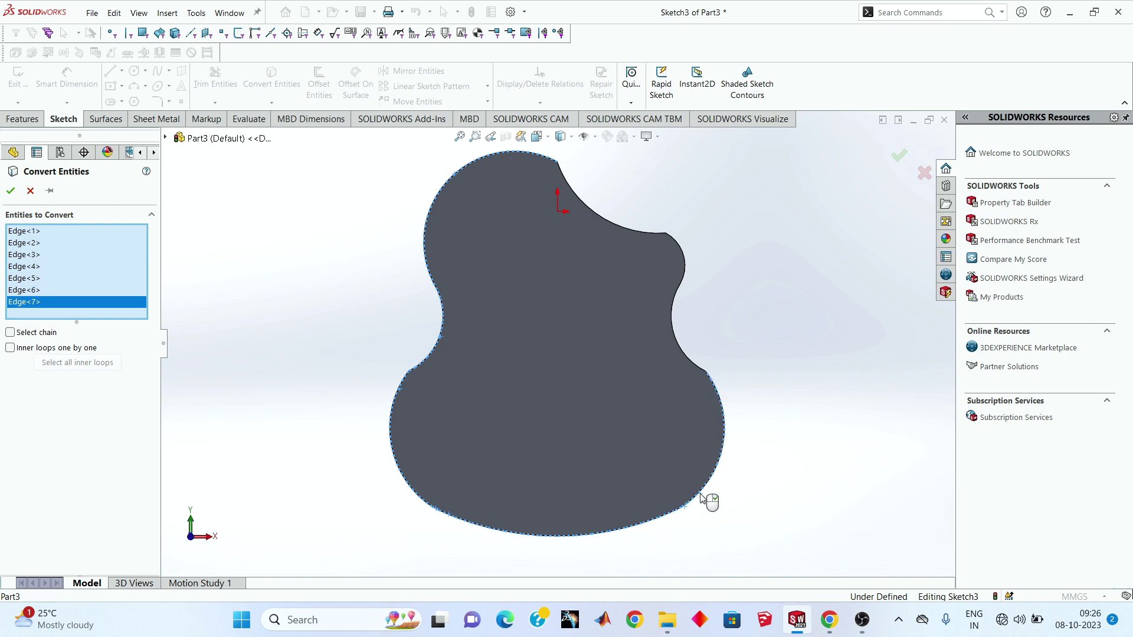
pyautogui.click(698, 368)
pyautogui.click(683, 274)
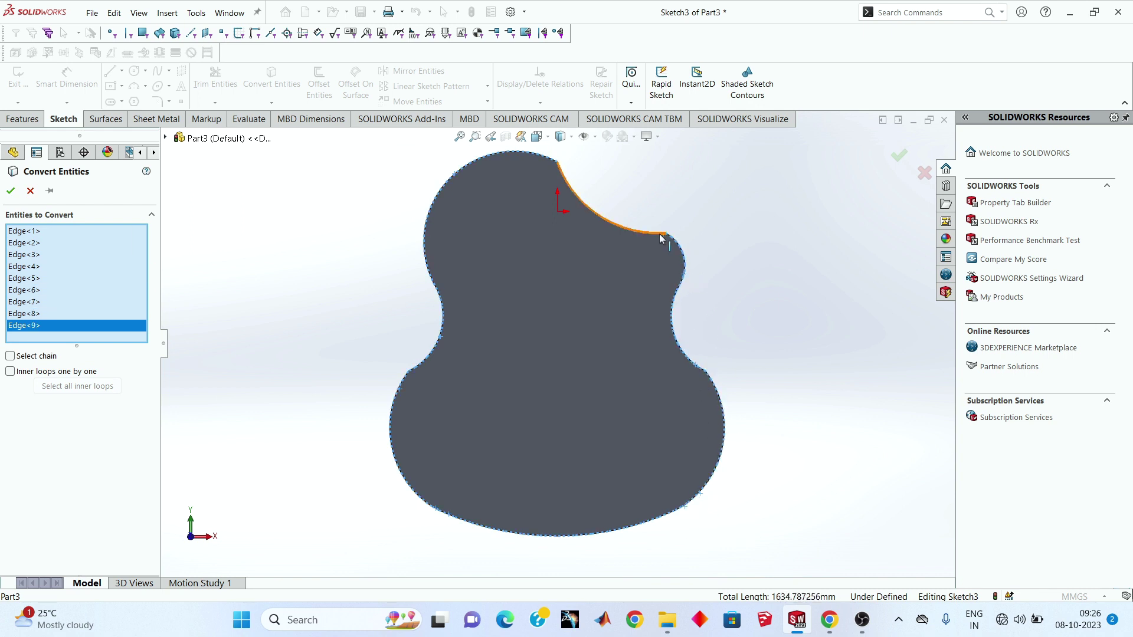
pyautogui.click(653, 237)
pyautogui.click(897, 157)
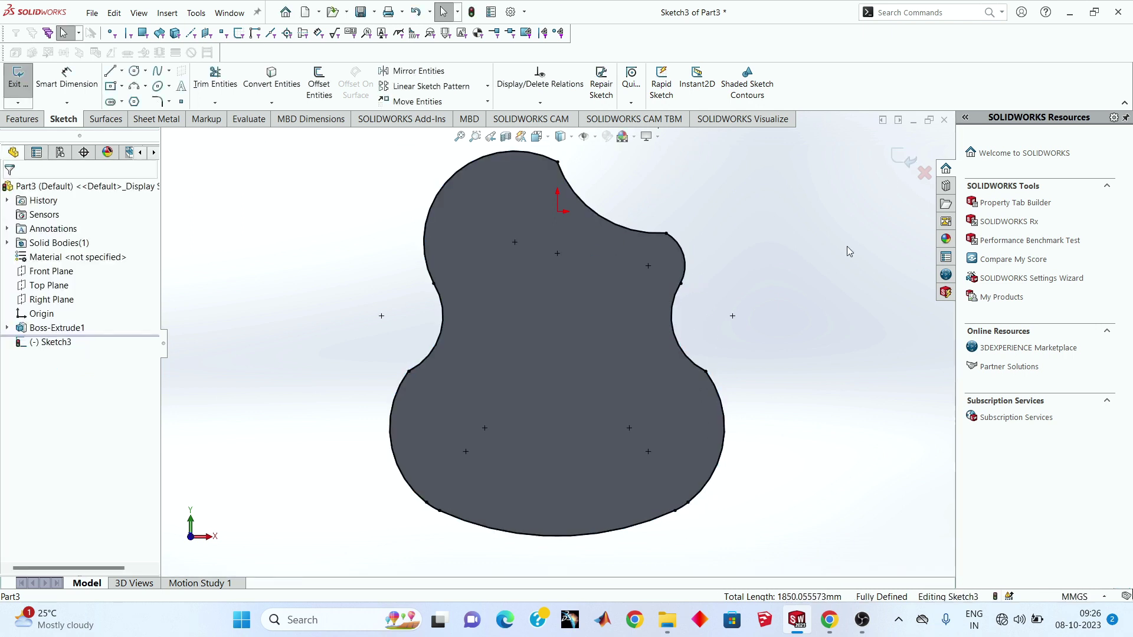
# Step: Offset the converted outline 3 mm inward using Reverse, then exit Sketch3
pyautogui.click(319, 84)
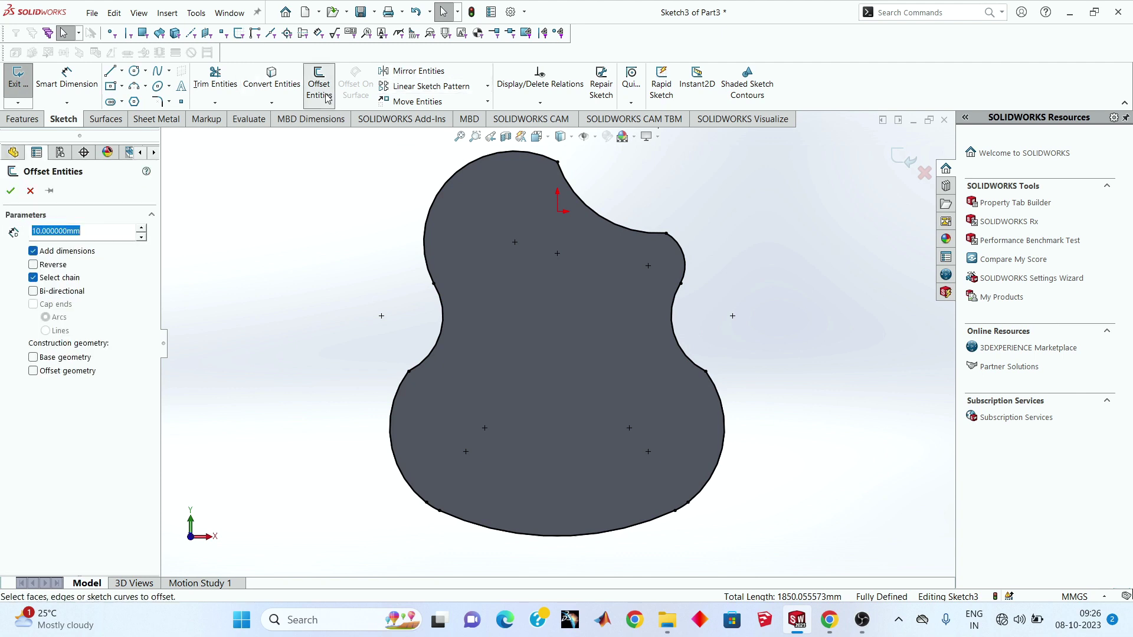
pyautogui.click(512, 151)
pyautogui.write('3')
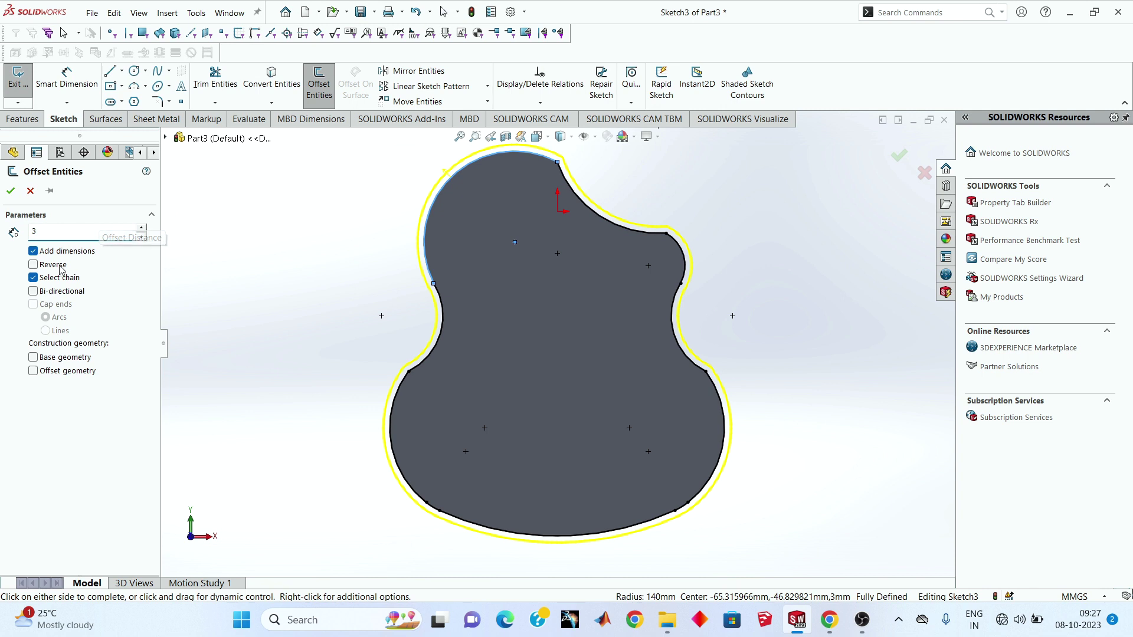
pyautogui.press('Return')
pyautogui.click(33, 265)
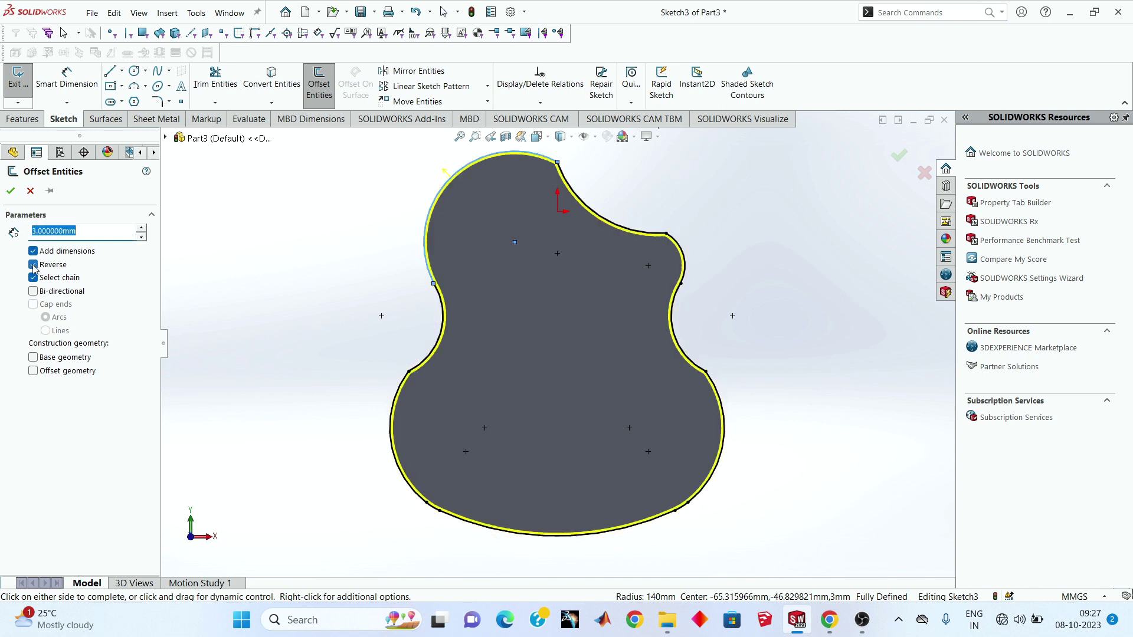
pyautogui.click(12, 190)
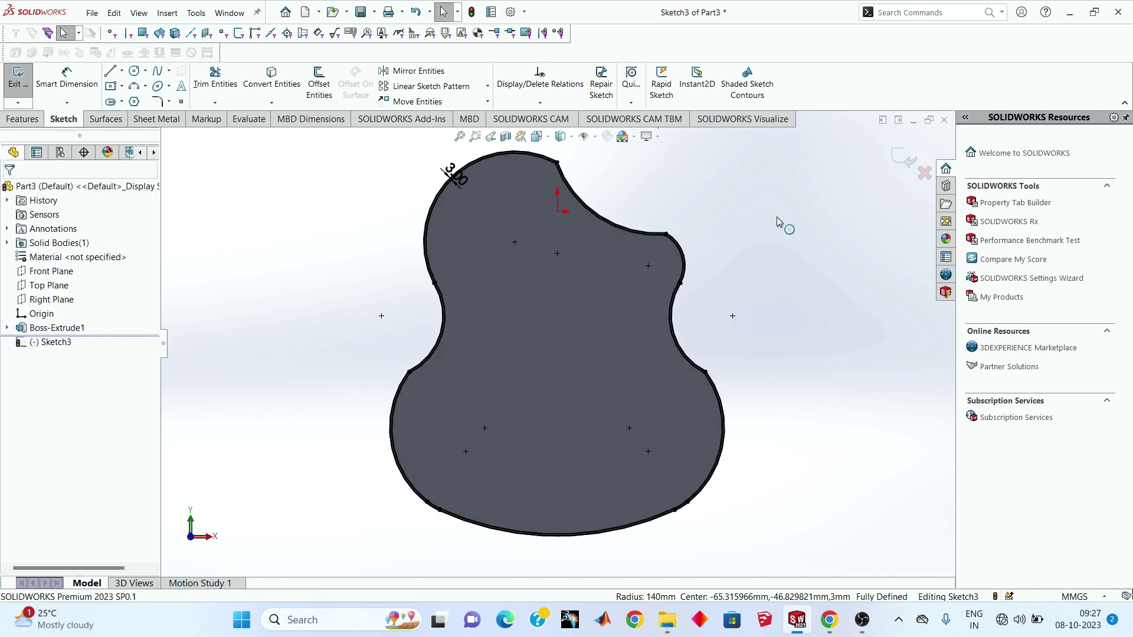
pyautogui.click(897, 158)
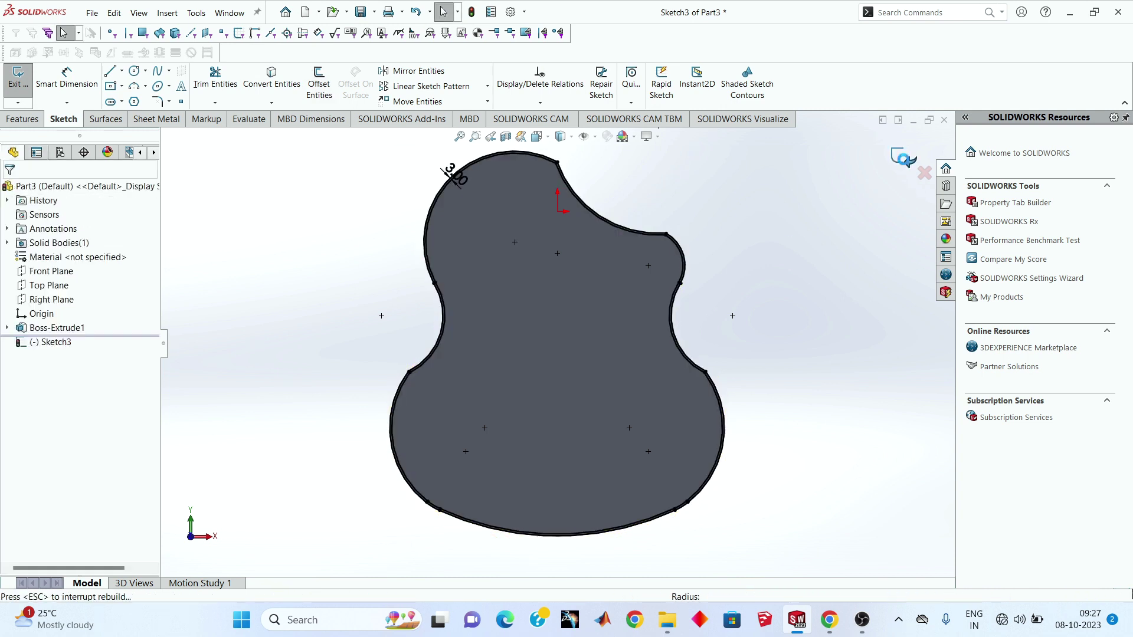
# Step: Extrude Sketch3's 3 mm outline band to 104 mm depth as Boss-Extrude2
pyautogui.click(22, 119)
pyautogui.click(23, 82)
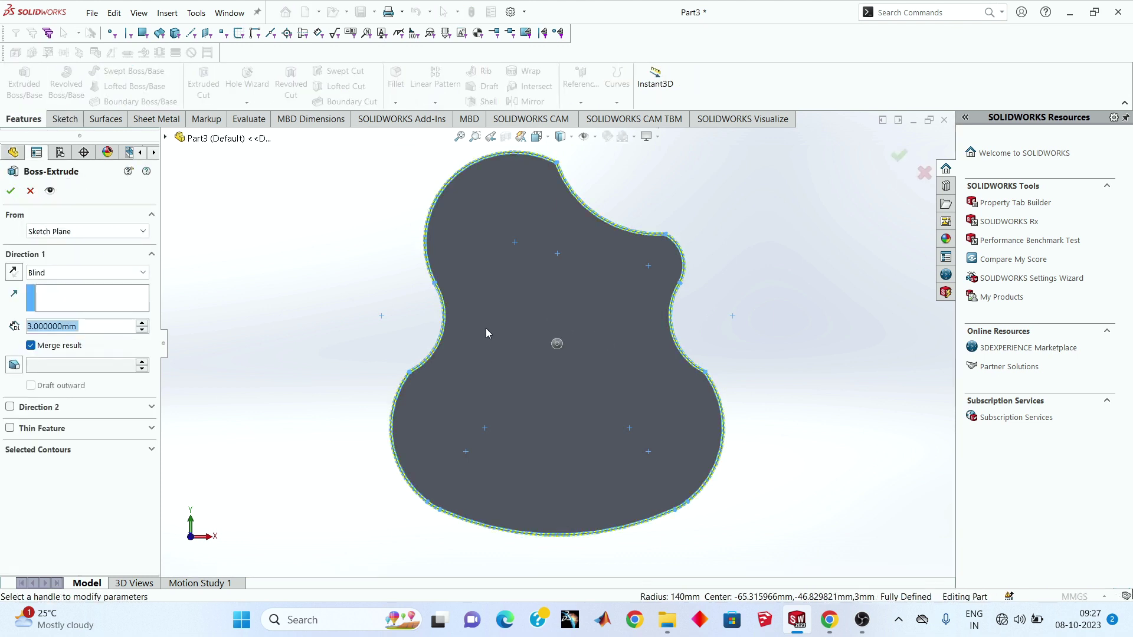
pyautogui.moveTo(329, 376); pyautogui.dragTo(266, 366, button='middle')
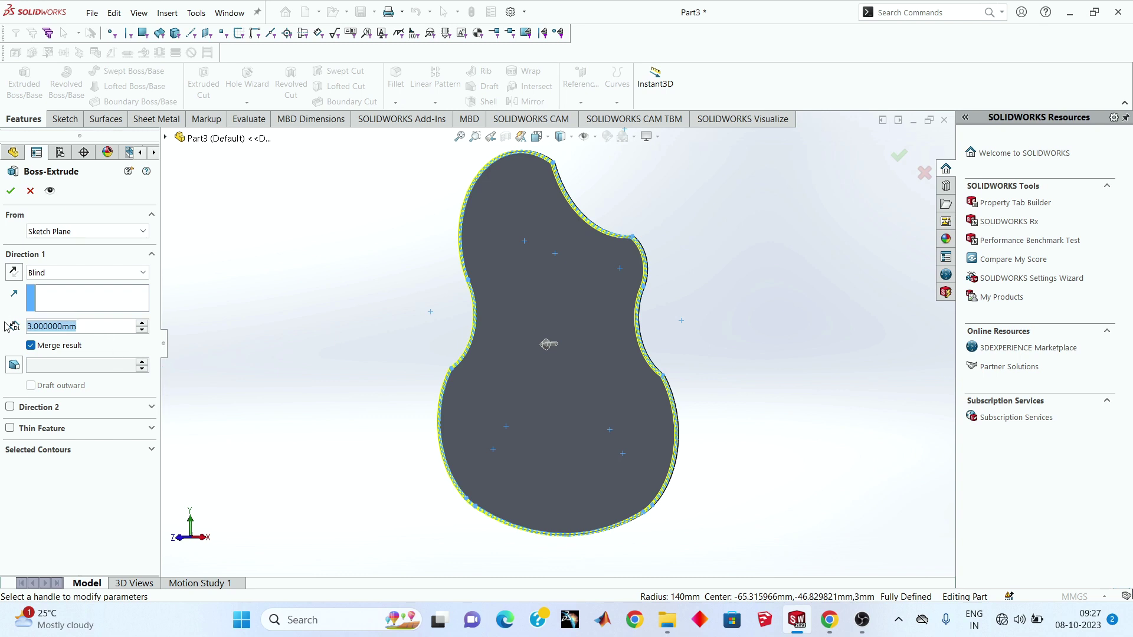
pyautogui.write('104')
pyautogui.press('Return')
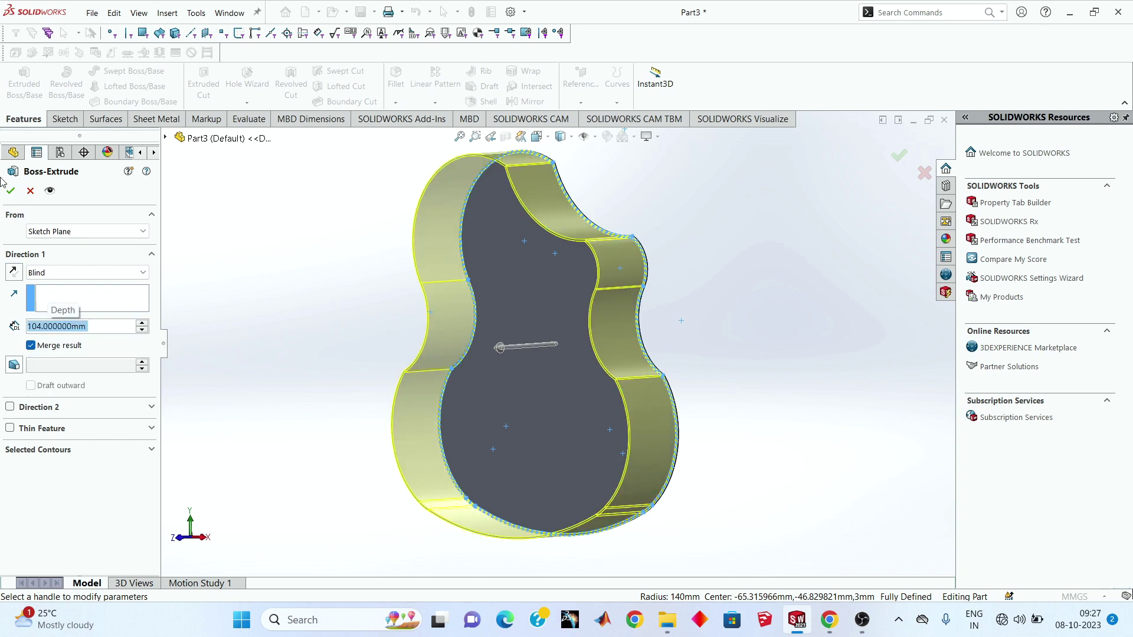
pyautogui.click(11, 196)
pyautogui.moveTo(459, 362)
pyautogui.mouseDown(button='middle')
pyautogui.moveTo(403, 278)
pyautogui.moveTo(458, 357)
pyautogui.mouseUp(button='middle')
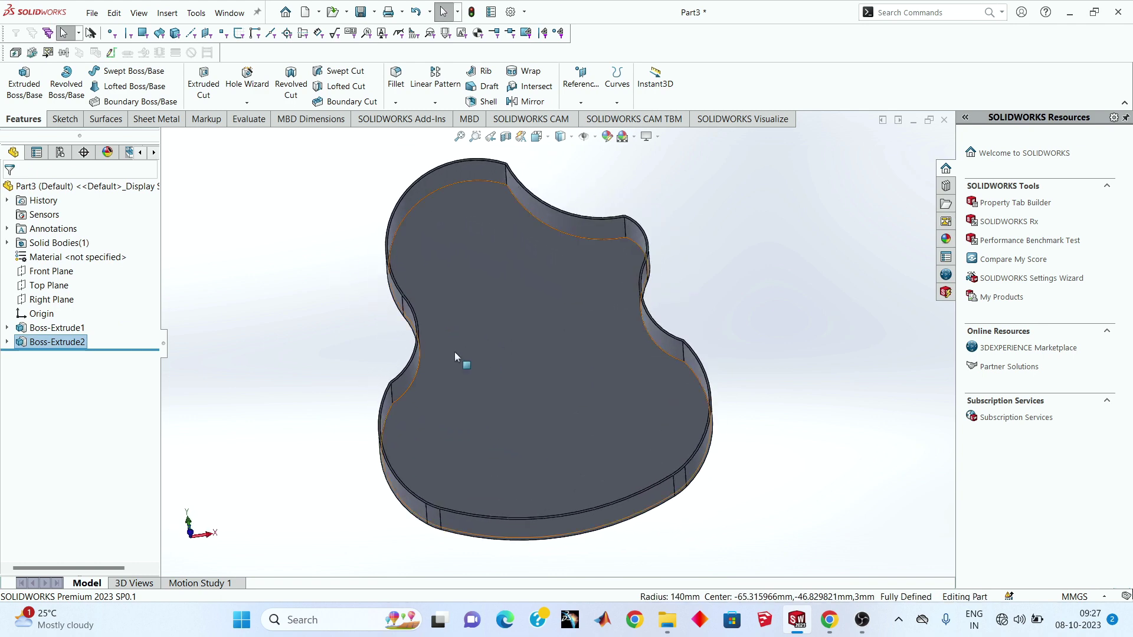
pyautogui.scroll(-5, 467, 291)
# Step: Start a new sketch on the body's face and turn the view Normal To
pyautogui.scroll(-2, 490, 282)
pyautogui.click(507, 272)
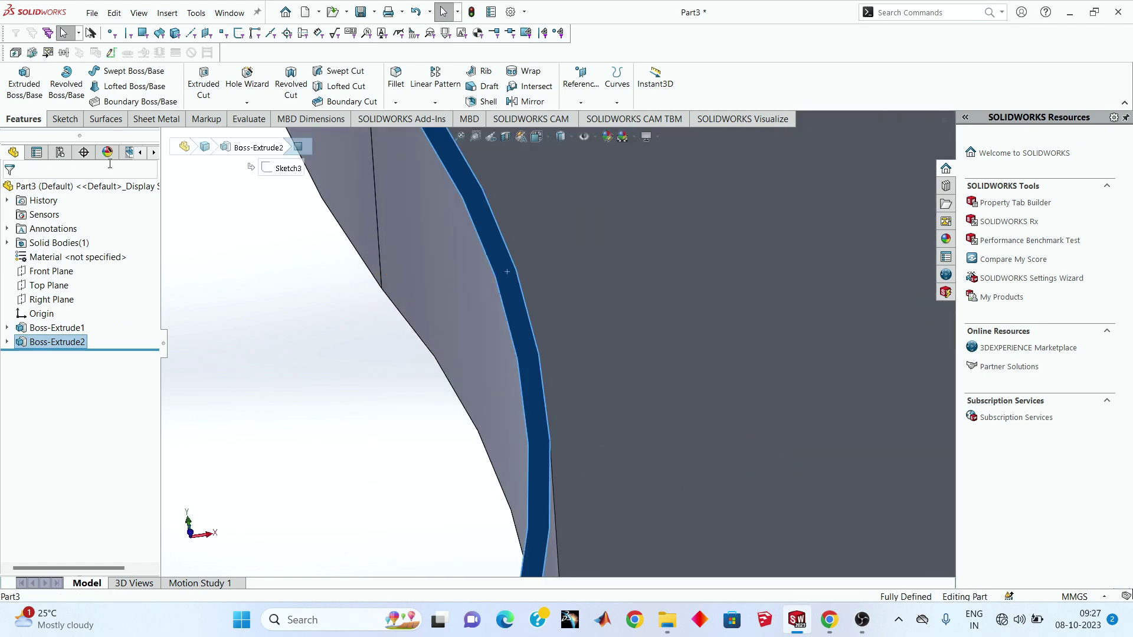
pyautogui.click(65, 120)
pyautogui.click(18, 79)
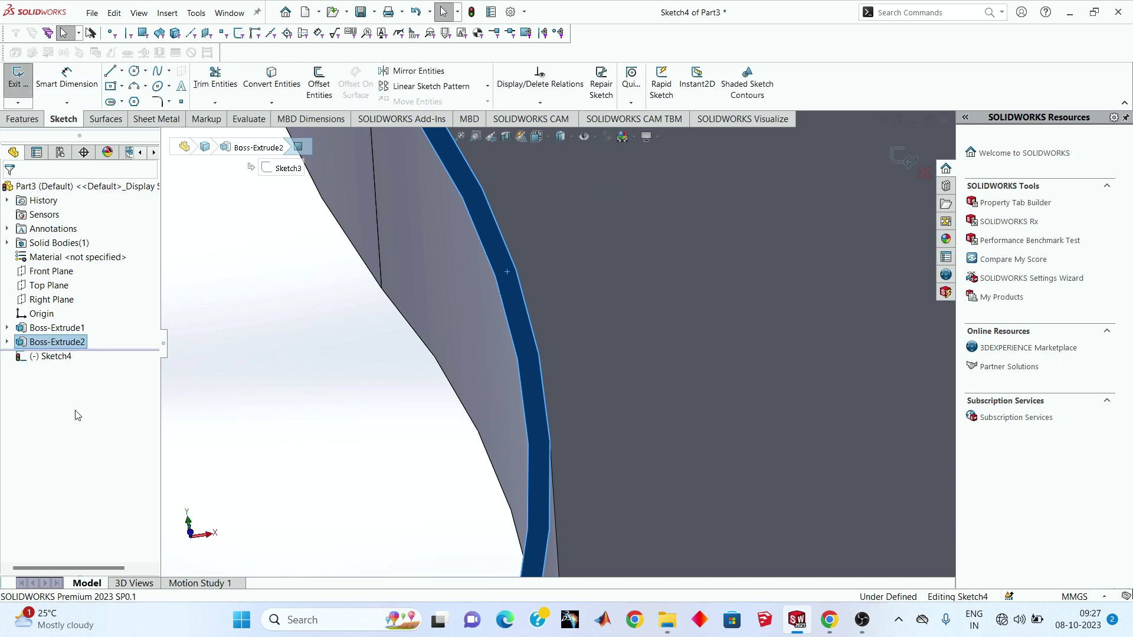
pyautogui.rightClick(61, 358)
pyautogui.click(96, 349)
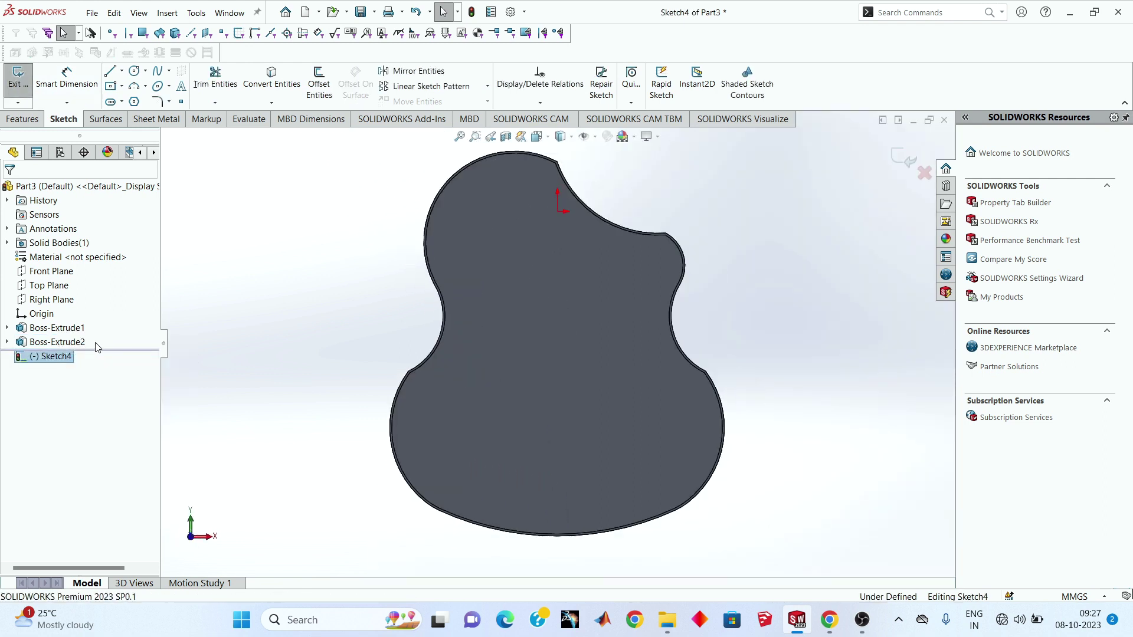
pyautogui.scroll(-1, 502, 248)
# Step: Convert the upper-left, top, notch and next outline edges into the sketch
pyautogui.click(257, 79)
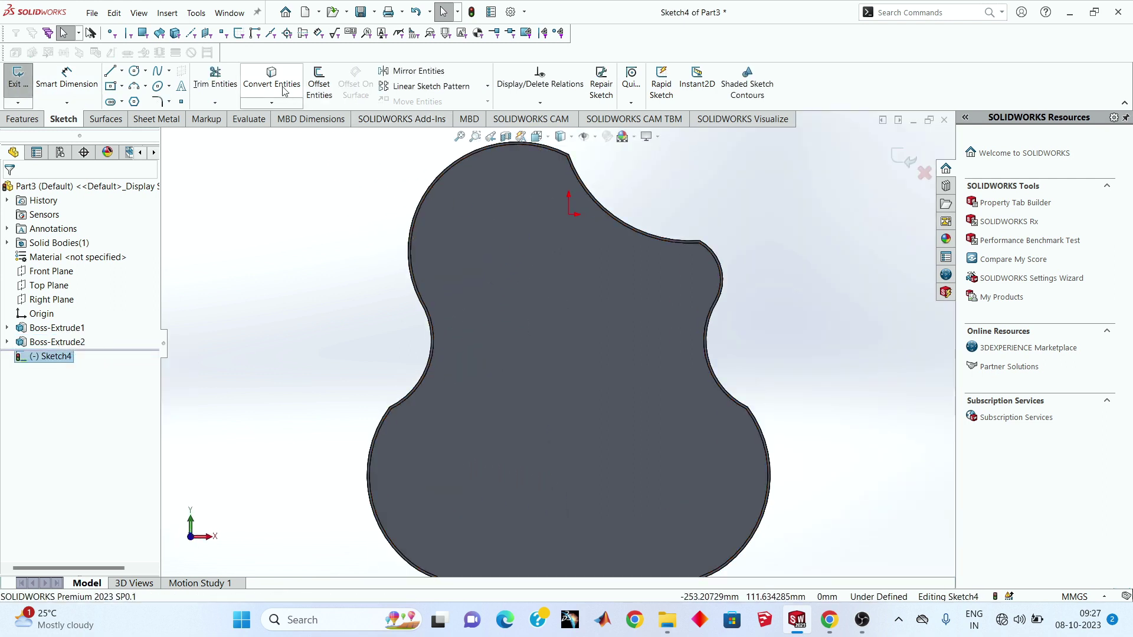
pyautogui.scroll(-5, 587, 286)
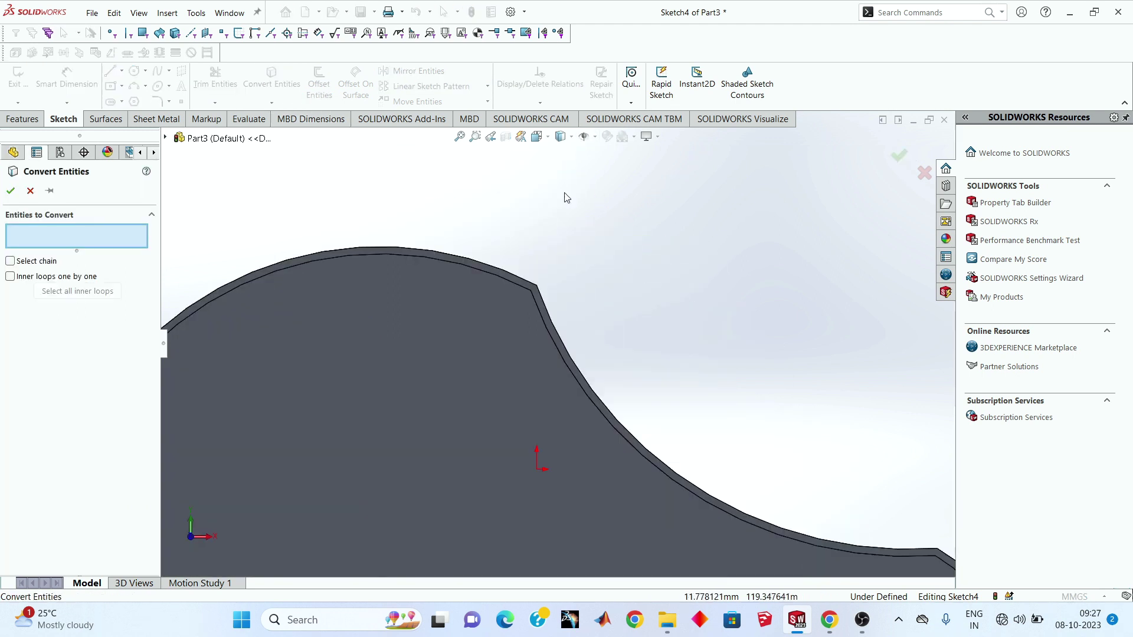
pyautogui.click(524, 274)
pyautogui.click(550, 313)
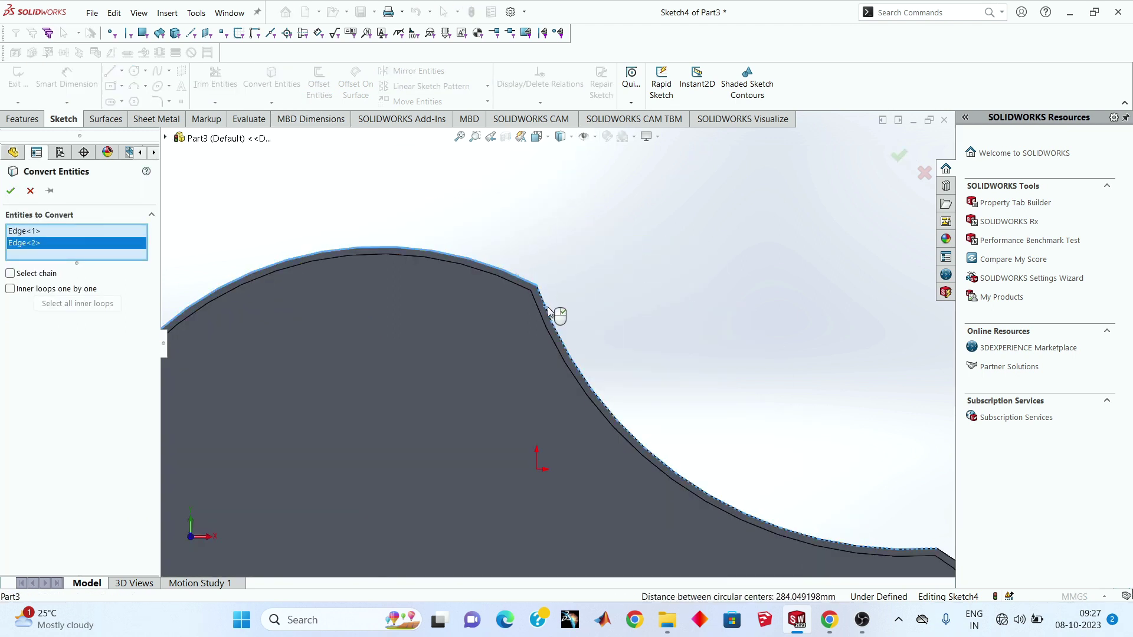
pyautogui.scroll(4, 557, 324)
pyautogui.scroll(-4, 715, 416)
pyautogui.click(661, 438)
pyautogui.scroll(4, 684, 435)
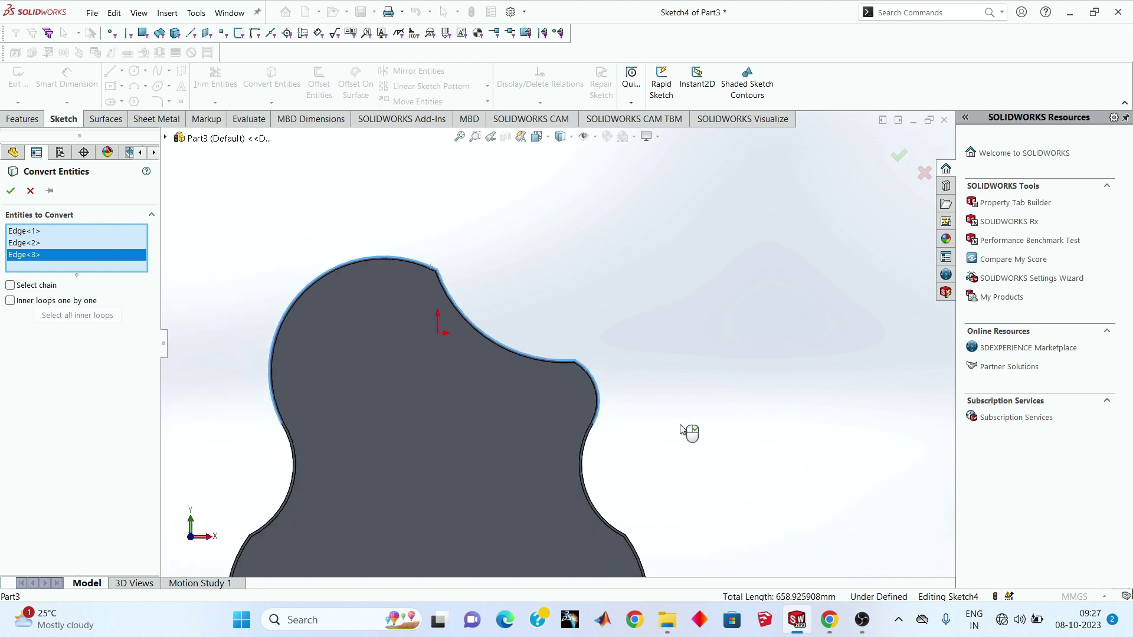
pyautogui.scroll(-4, 596, 464)
pyautogui.click(613, 384)
pyautogui.scroll(4, 617, 389)
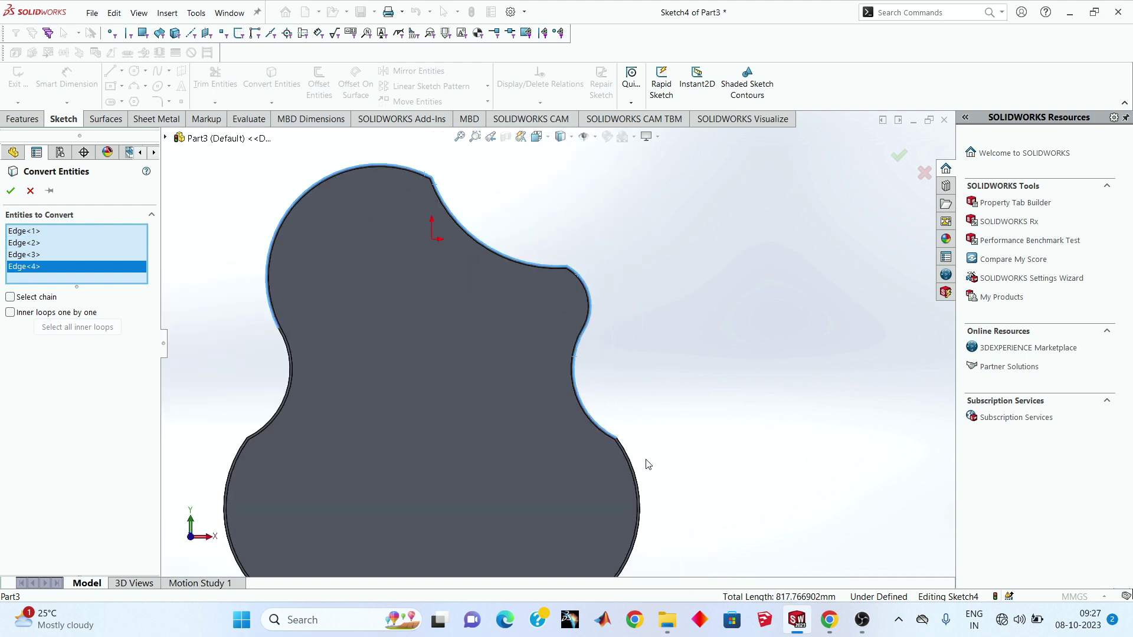
pyautogui.scroll(-4, 632, 454)
# Step: Convert the remaining six outline edges, completing the ten-edge body outline in Sketch4
pyautogui.click(616, 443)
pyautogui.scroll(4, 590, 454)
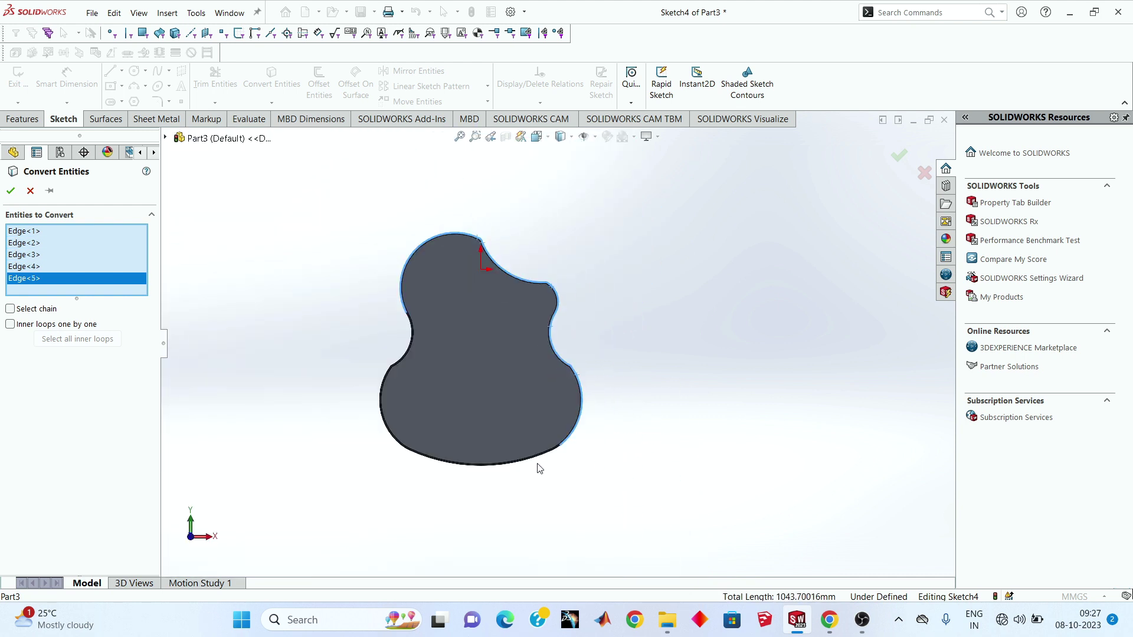
pyautogui.scroll(-3, 678, 417)
pyautogui.scroll(-2, 617, 401)
pyautogui.scroll(-1, 617, 400)
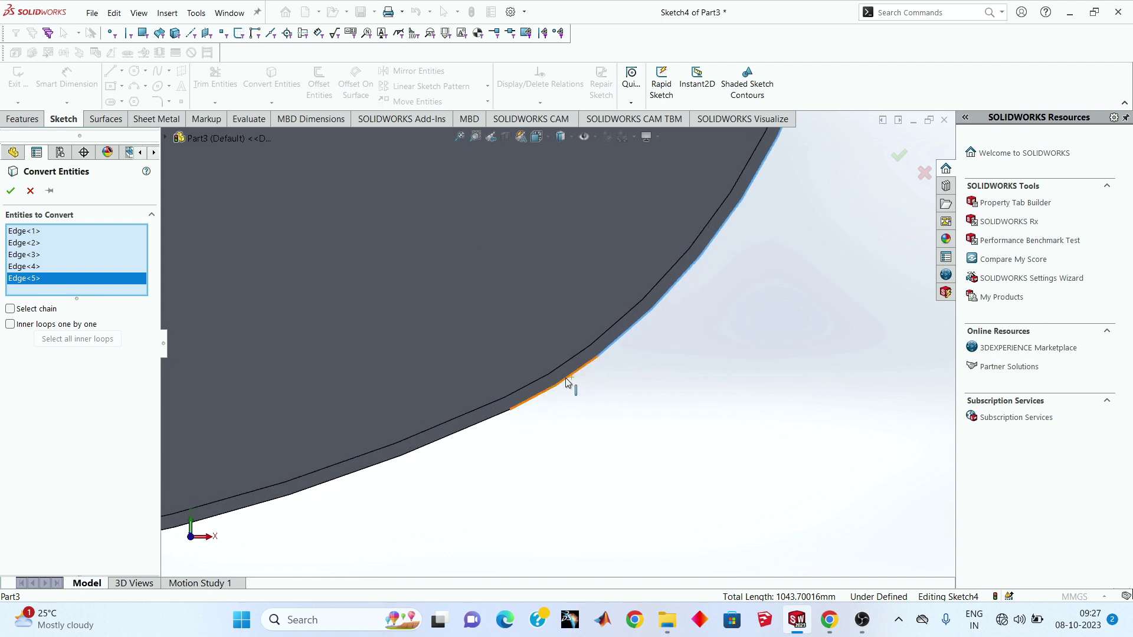
pyautogui.click(567, 382)
pyautogui.click(489, 430)
pyautogui.scroll(3, 395, 415)
pyautogui.scroll(-3, 260, 353)
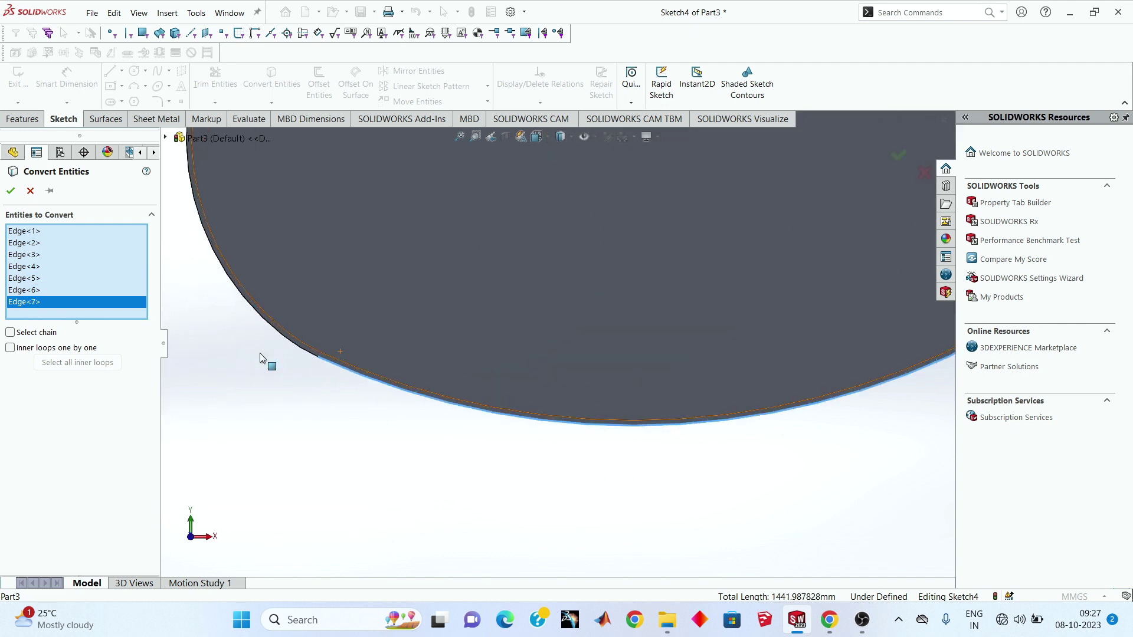
pyautogui.click(302, 348)
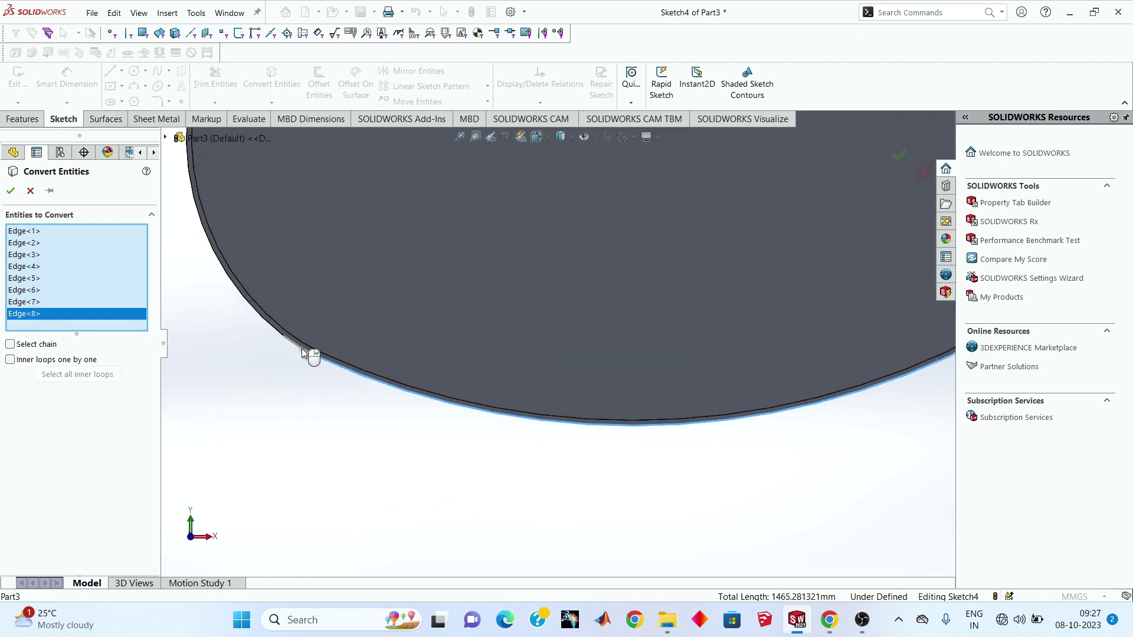
pyautogui.click(263, 322)
pyautogui.scroll(3, 331, 348)
pyautogui.scroll(-3, 555, 268)
pyautogui.scroll(-2, 392, 289)
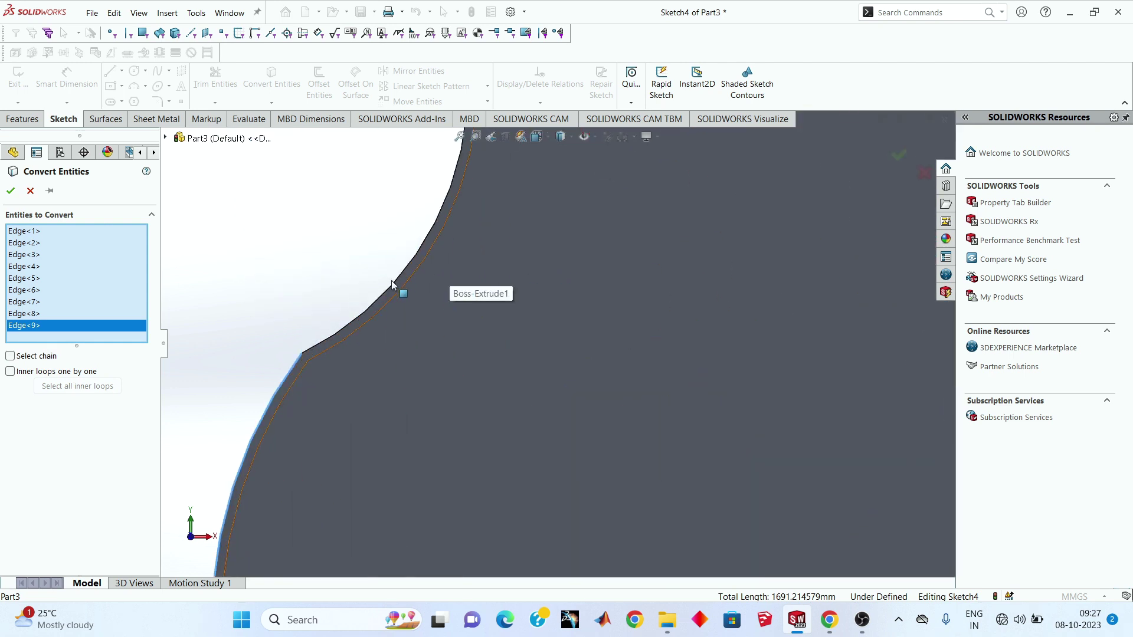
pyautogui.click(391, 282)
pyautogui.scroll(3, 417, 301)
pyautogui.scroll(2, 530, 196)
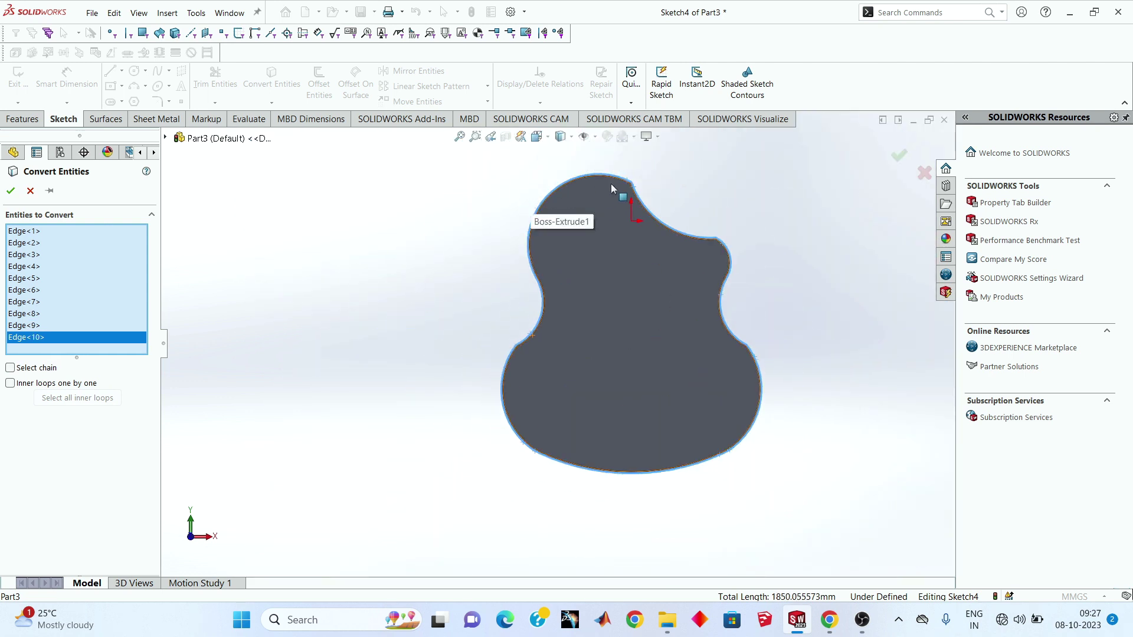
pyautogui.scroll(-2, 611, 188)
pyautogui.press('z')
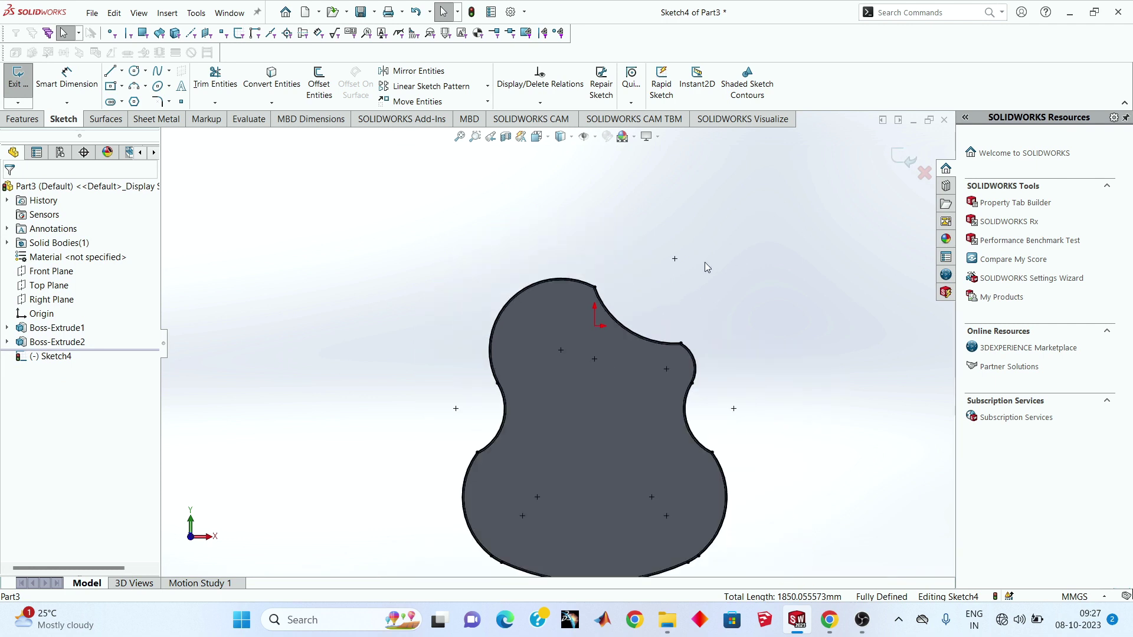
# Step: Exit Sketch4 and extrude it 3 mm as Boss-Extrude3, then orbit and zoom
pyautogui.click(902, 158)
pyautogui.click(13, 119)
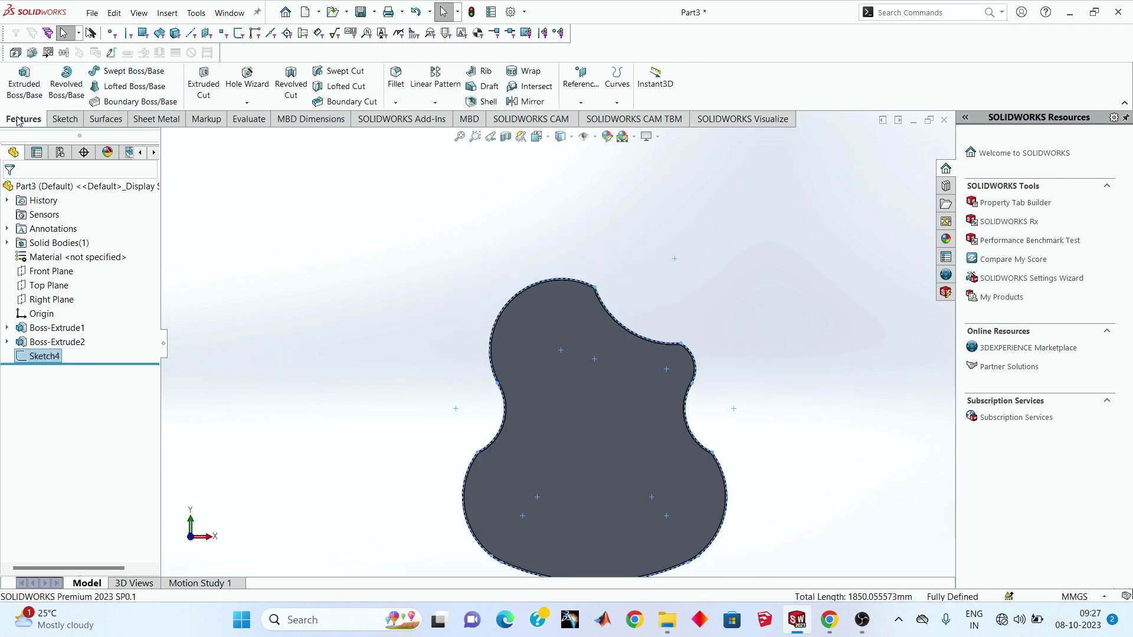
pyautogui.click(24, 83)
pyautogui.moveTo(617, 424); pyautogui.dragTo(478, 373, button='middle')
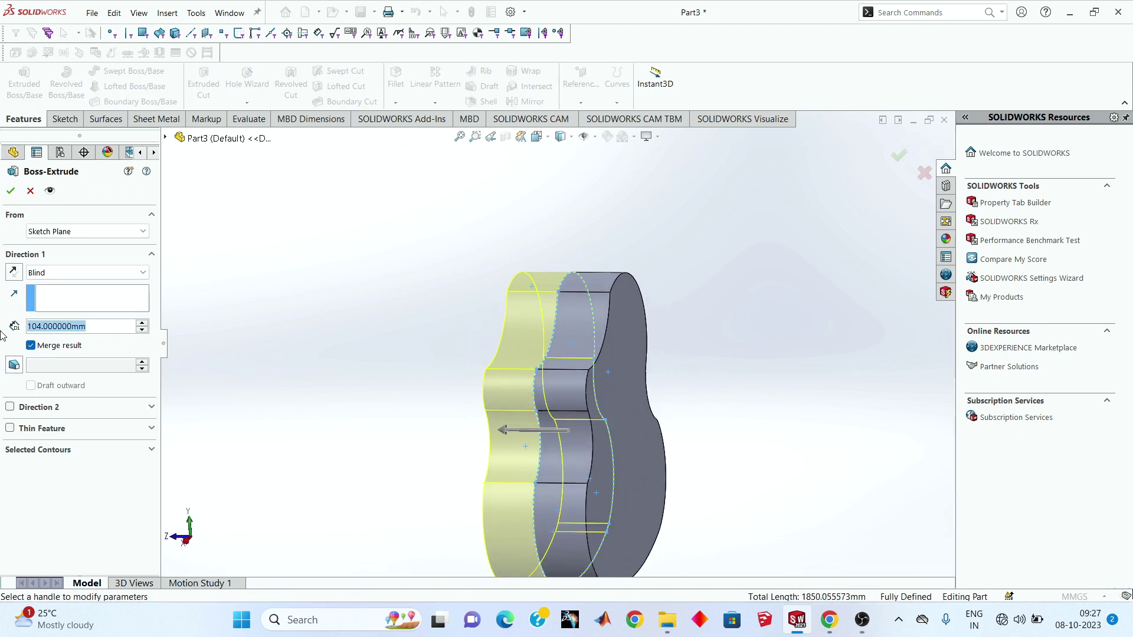
pyautogui.write('3')
pyautogui.press('Return')
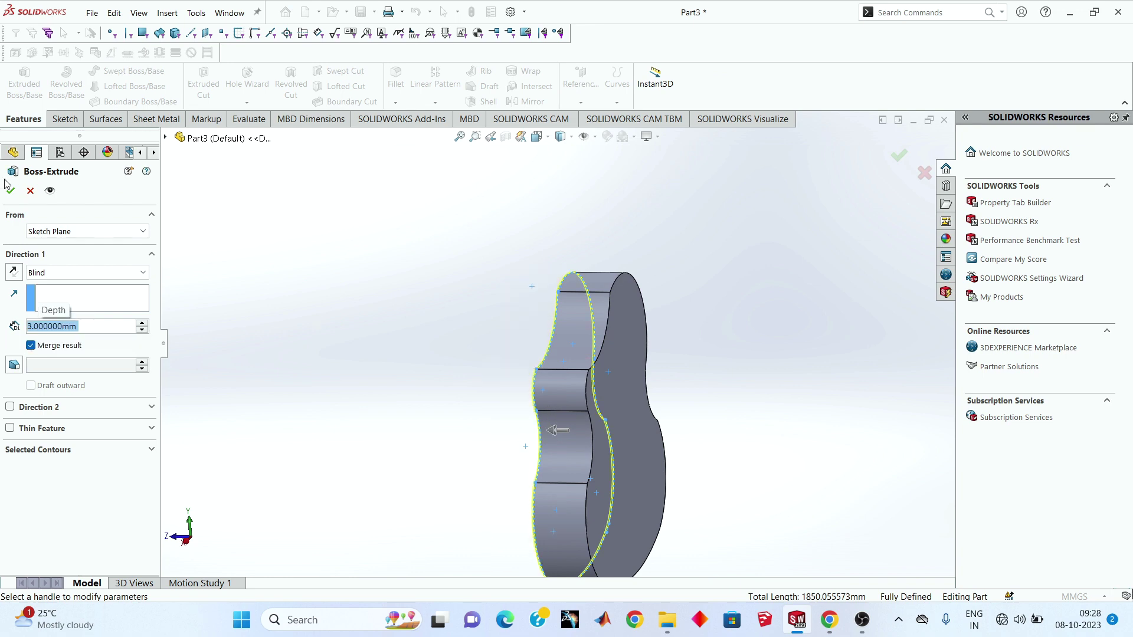
pyautogui.click(9, 190)
pyautogui.moveTo(478, 349)
pyautogui.mouseDown(button='middle')
pyautogui.moveTo(619, 275)
pyautogui.moveTo(568, 480)
pyautogui.moveTo(638, 531)
pyautogui.moveTo(488, 225)
pyautogui.moveTo(596, 295)
pyautogui.moveTo(600, 398)
pyautogui.moveTo(660, 349)
pyautogui.moveTo(696, 361)
pyautogui.moveTo(652, 385)
pyautogui.moveTo(608, 370)
pyautogui.moveTo(582, 285)
pyautogui.moveTo(588, 363)
pyautogui.mouseUp(button='middle')
pyautogui.scroll(-5, 609, 371)
pyautogui.scroll(-3, 575, 360)
pyautogui.scroll(-3, 561, 357)
# Step: Start a 50 mm fillet on the body's first two vertical edges
pyautogui.click(395, 78)
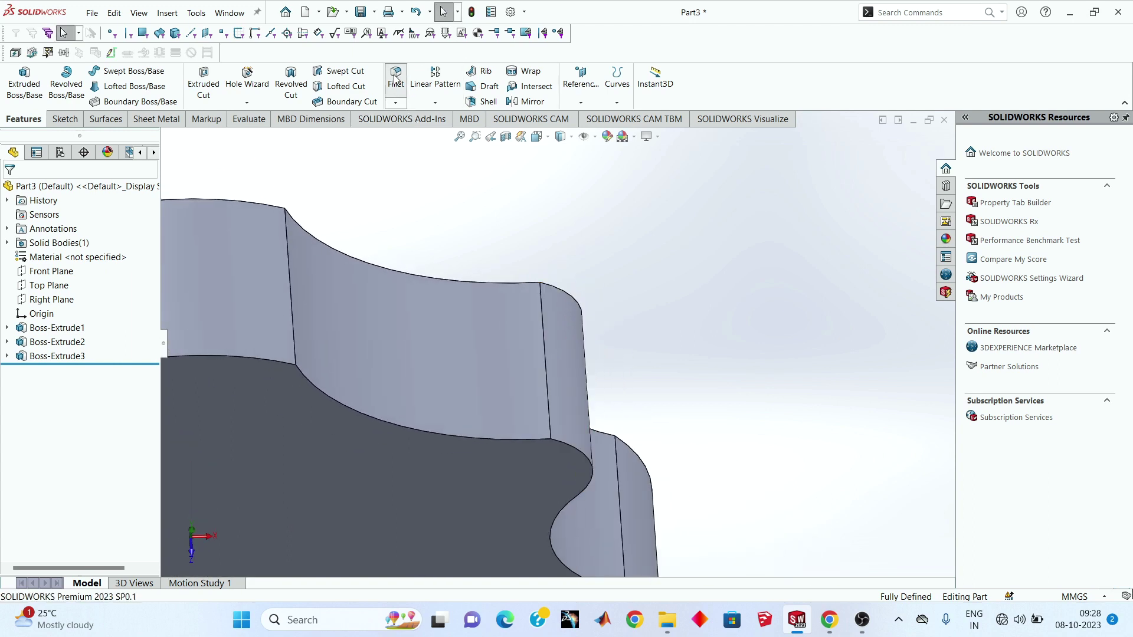
pyautogui.click(546, 385)
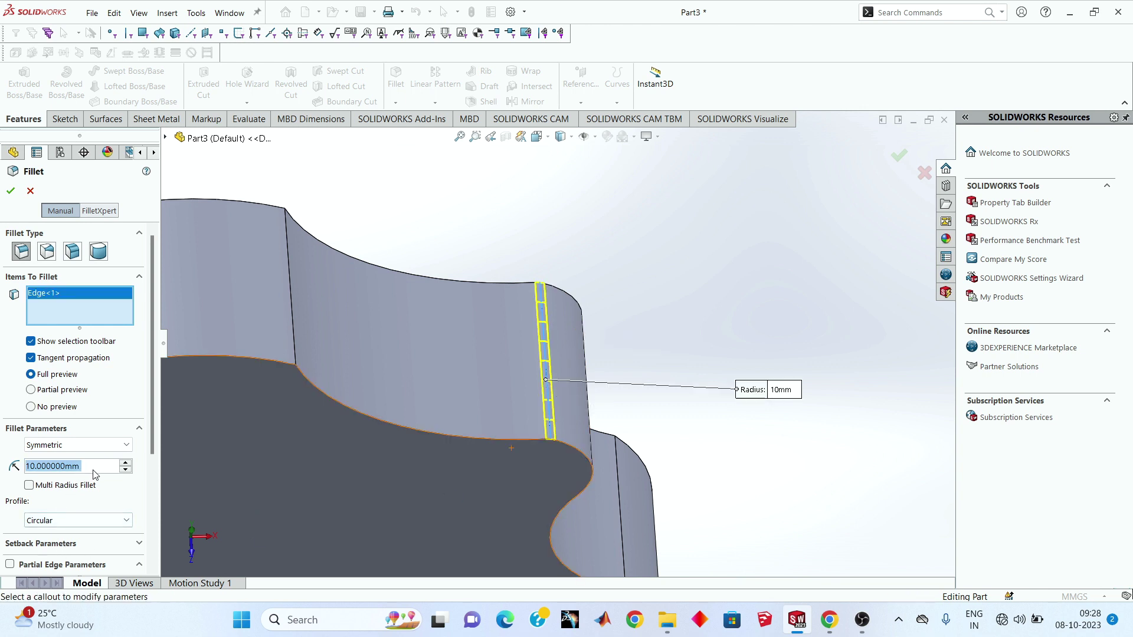
pyautogui.write('50')
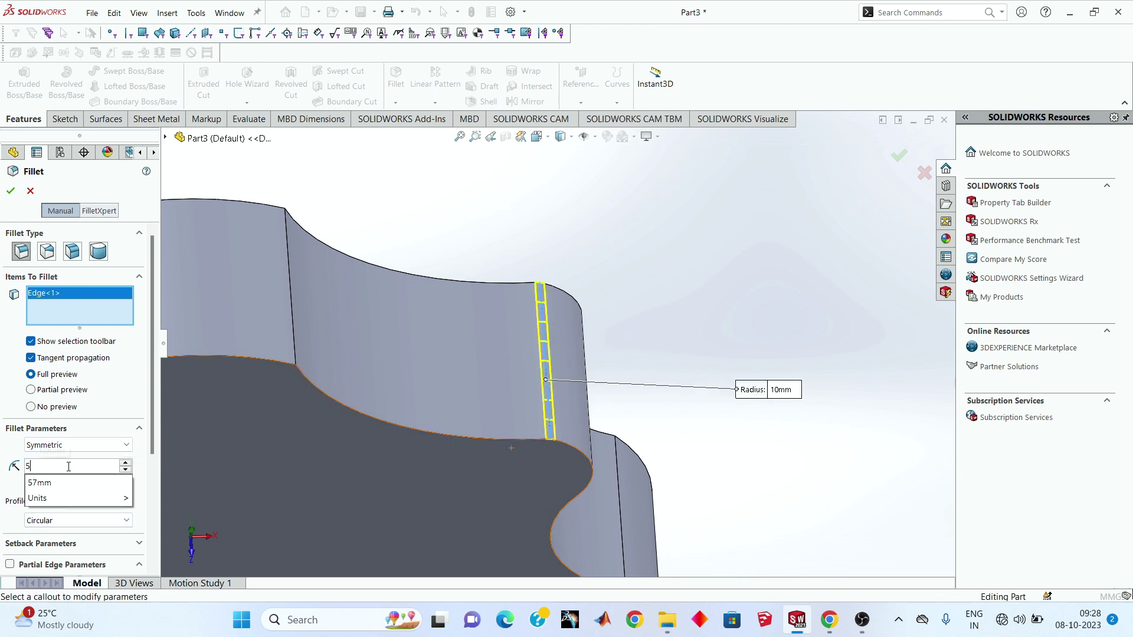
pyautogui.press('Return')
pyautogui.moveTo(422, 406); pyautogui.dragTo(630, 464, button='middle')
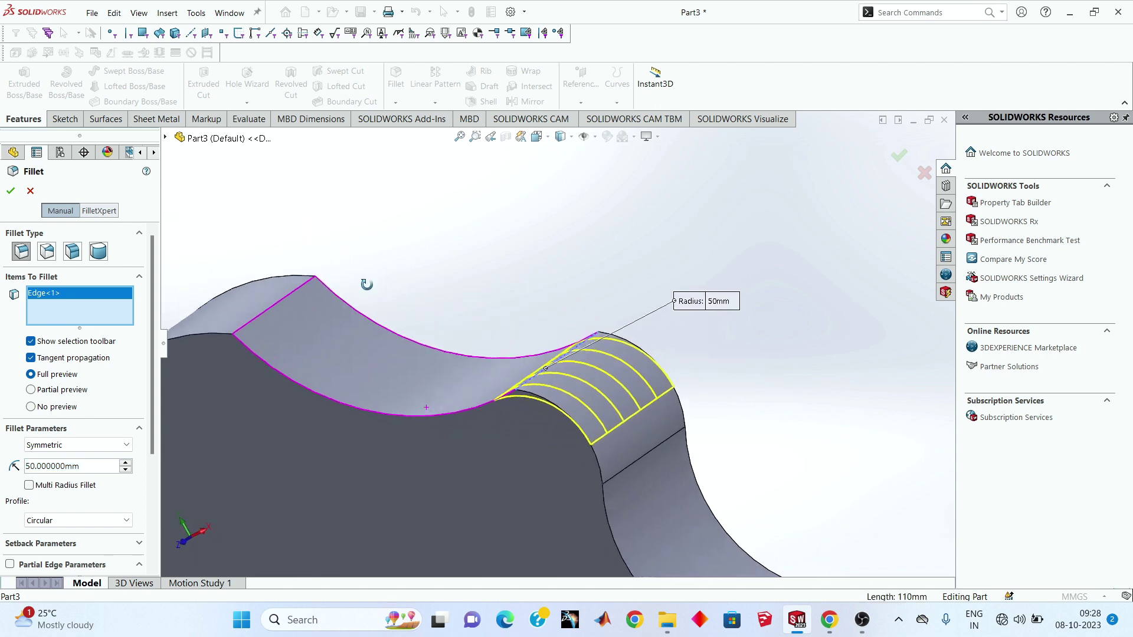
pyautogui.click(629, 466)
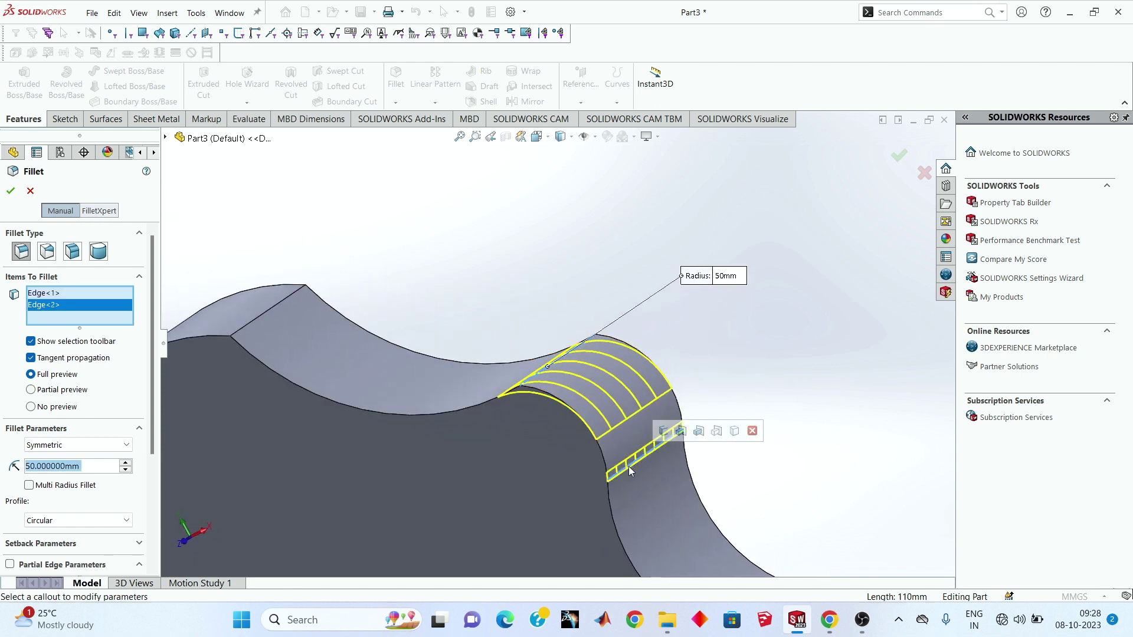
pyautogui.moveTo(579, 466); pyautogui.dragTo(561, 467, button='middle')
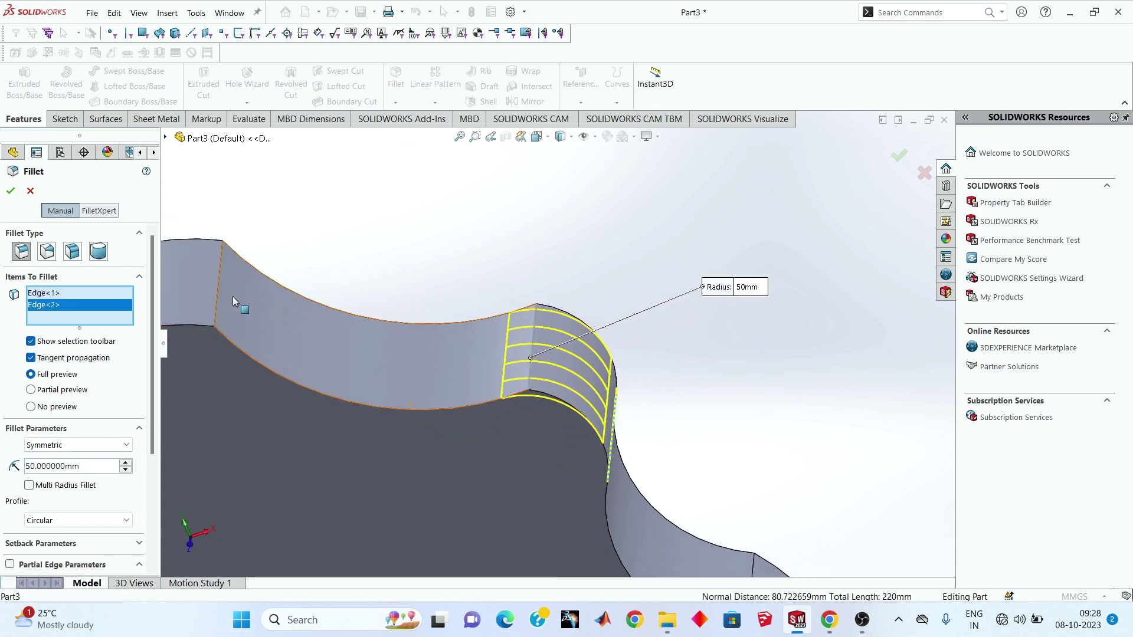
# Step: Add three more edges to the 50 mm fillet and accept it as Fillet1
pyautogui.click(235, 330)
pyautogui.moveTo(235, 330)
pyautogui.mouseDown(button='middle')
pyautogui.moveTo(330, 377)
pyautogui.moveTo(471, 393)
pyautogui.mouseUp(button='middle')
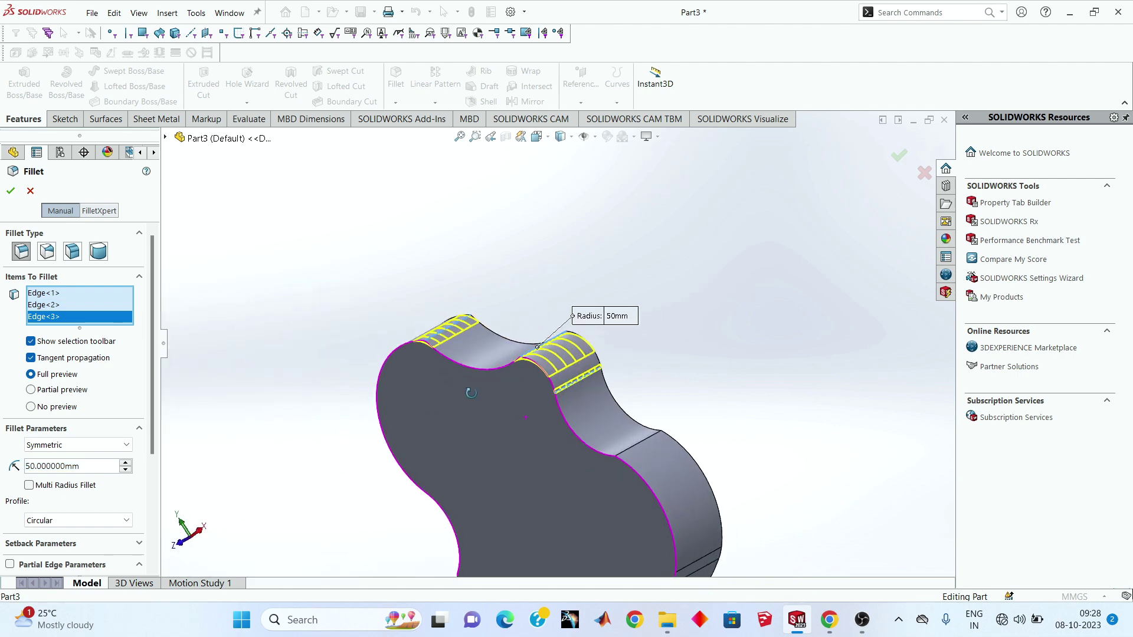
pyautogui.scroll(-3, 589, 427)
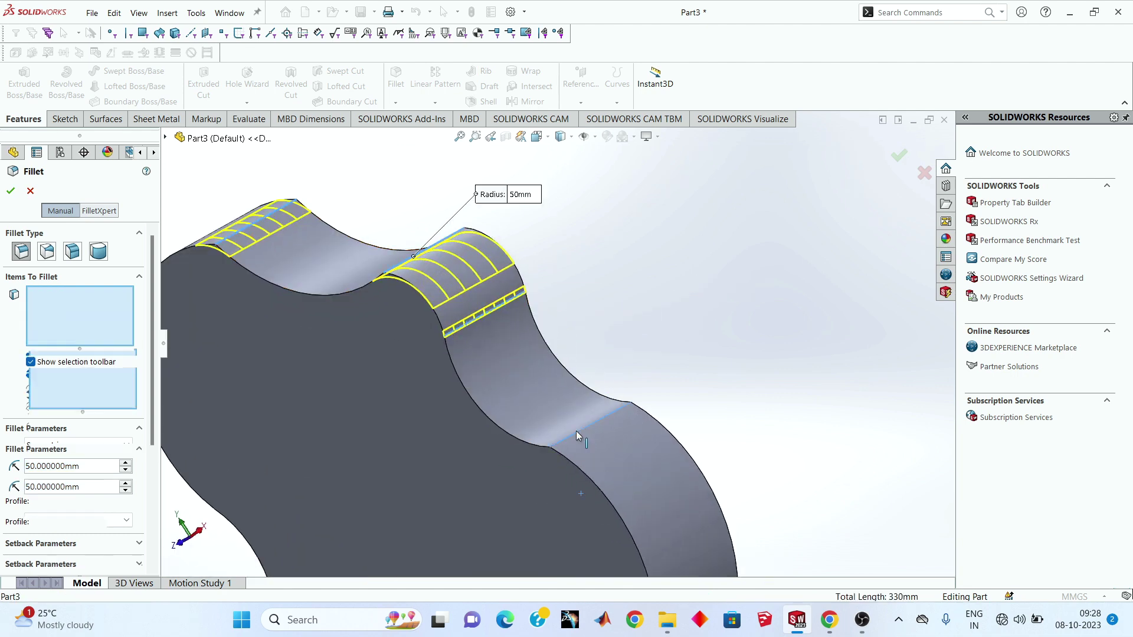
pyautogui.click(576, 435)
pyautogui.scroll(3, 586, 447)
pyautogui.moveTo(586, 447); pyautogui.dragTo(380, 435, button='middle')
pyautogui.scroll(-2, 445, 388)
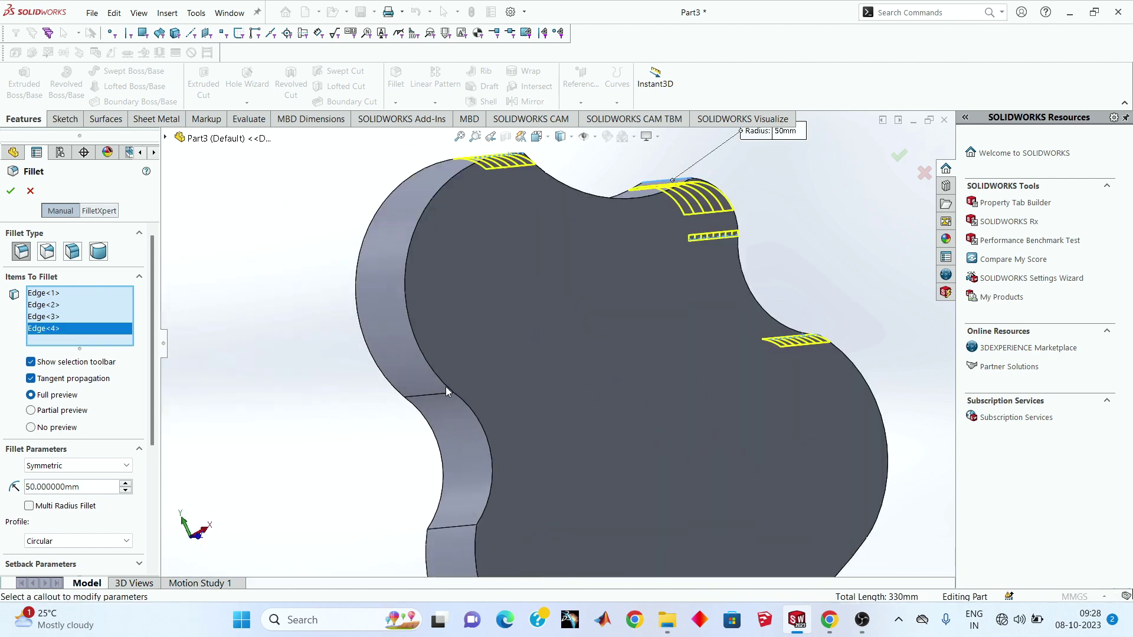
pyautogui.click(462, 528)
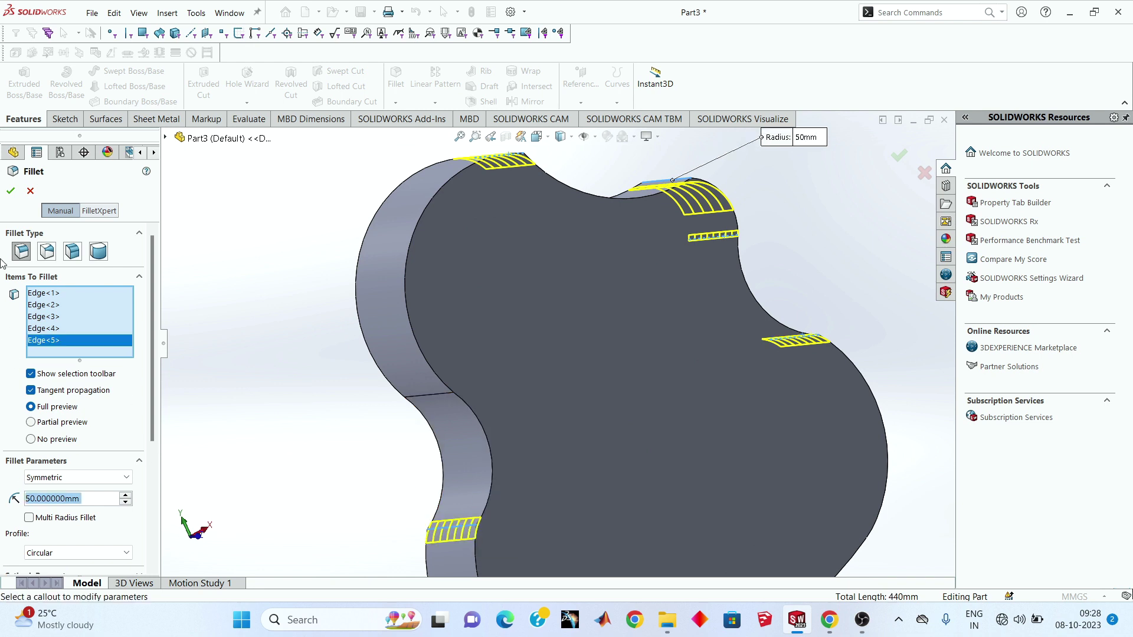
pyautogui.click(10, 192)
# Step: Switch the display to plain shaded and orbit to inspect the rounded body
pyautogui.scroll(3, 388, 352)
pyautogui.moveTo(389, 352)
pyautogui.mouseDown(button='middle')
pyautogui.moveTo(425, 397)
pyautogui.moveTo(408, 383)
pyautogui.mouseUp(button='middle')
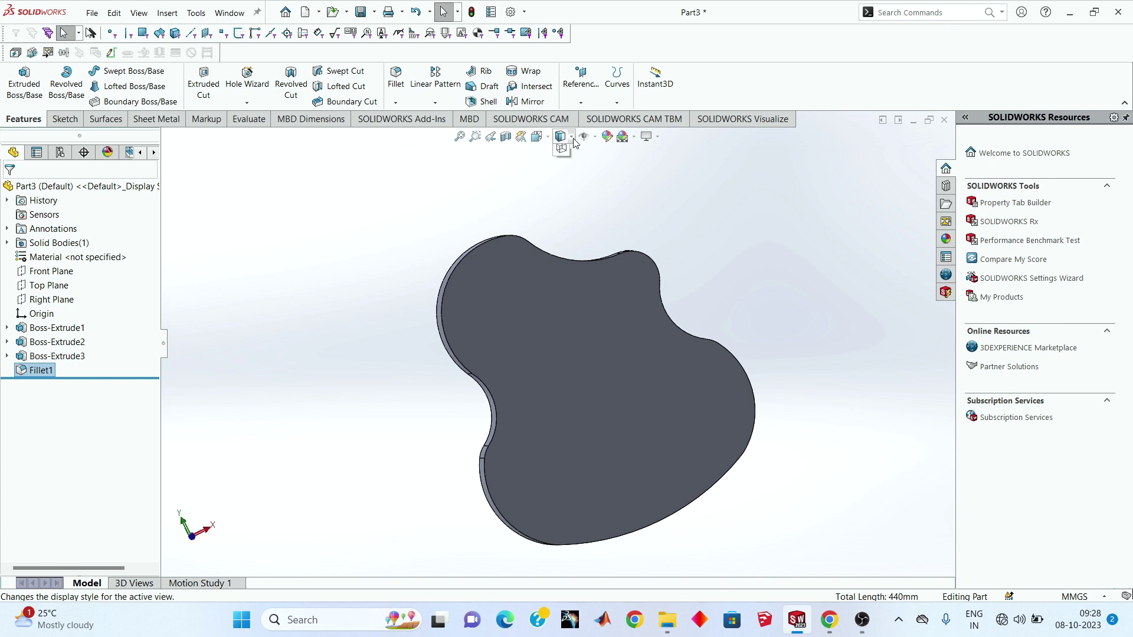
pyautogui.click(561, 169)
pyautogui.moveTo(550, 308)
pyautogui.mouseDown(button='middle')
pyautogui.moveTo(567, 330)
pyautogui.moveTo(486, 334)
pyautogui.moveTo(584, 331)
pyautogui.mouseUp(button='middle')
pyautogui.scroll(-3, 577, 348)
pyautogui.scroll(5, 485, 334)
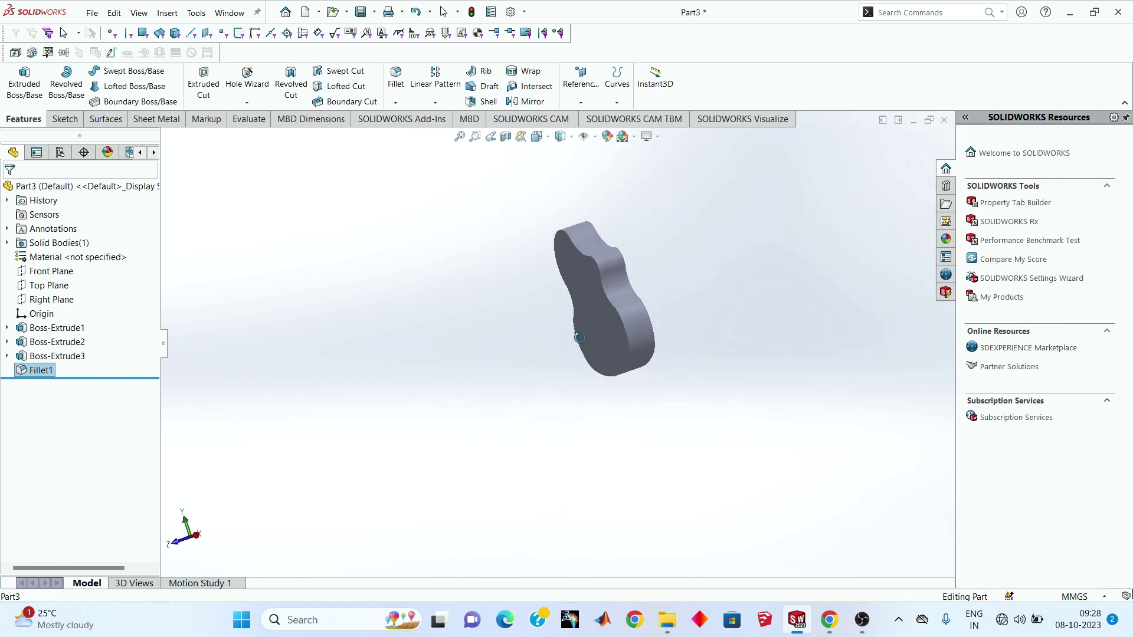
# Step: Enable RealView Graphics for a floor reflection and select the body's top face
pyautogui.click(660, 137)
pyautogui.click(672, 151)
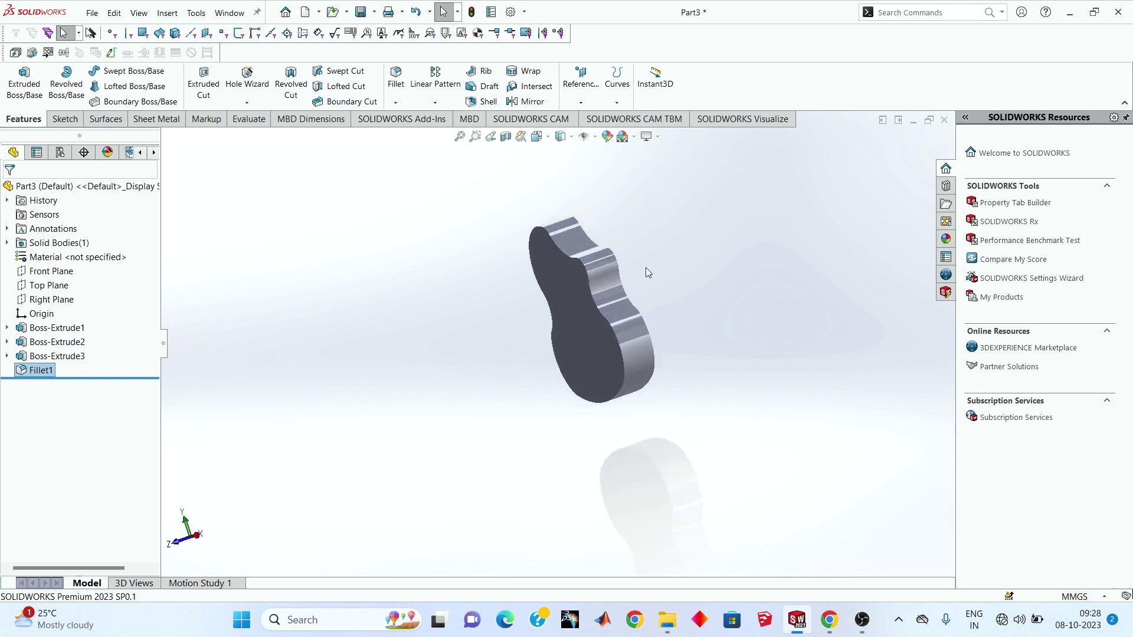
pyautogui.moveTo(646, 268)
pyautogui.mouseDown(button='middle')
pyautogui.moveTo(548, 275)
pyautogui.moveTo(584, 330)
pyautogui.mouseUp(button='middle')
pyautogui.scroll(-5, 544, 274)
pyautogui.scroll(5, 584, 329)
pyautogui.scroll(3, 570, 373)
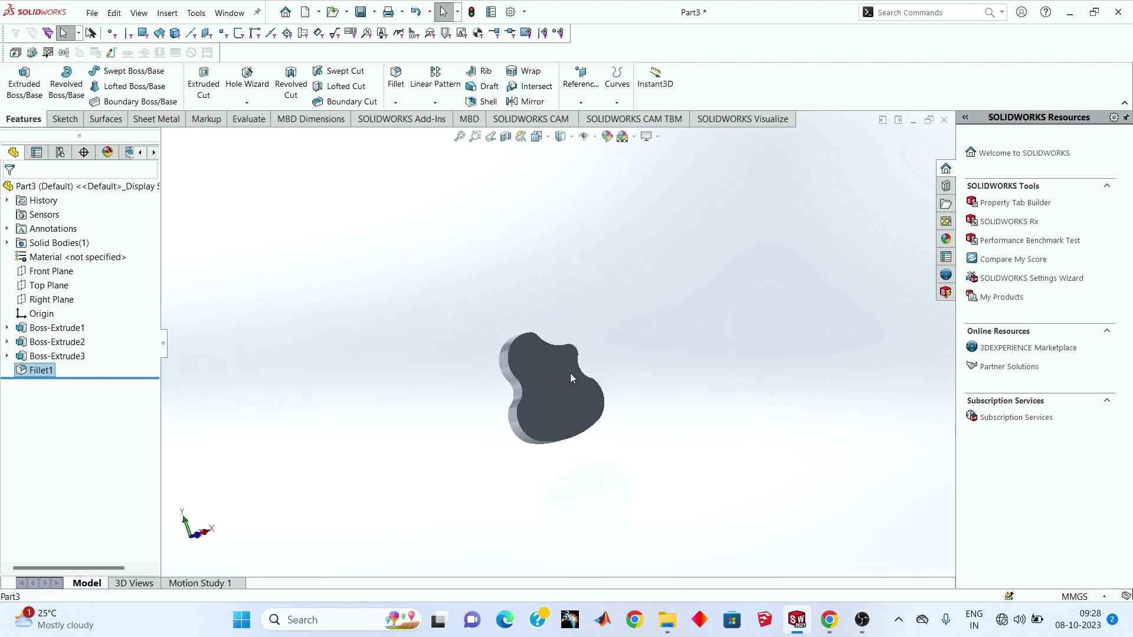
pyautogui.moveTo(570, 373); pyautogui.dragTo(553, 410, button='middle')
pyautogui.click(555, 407)
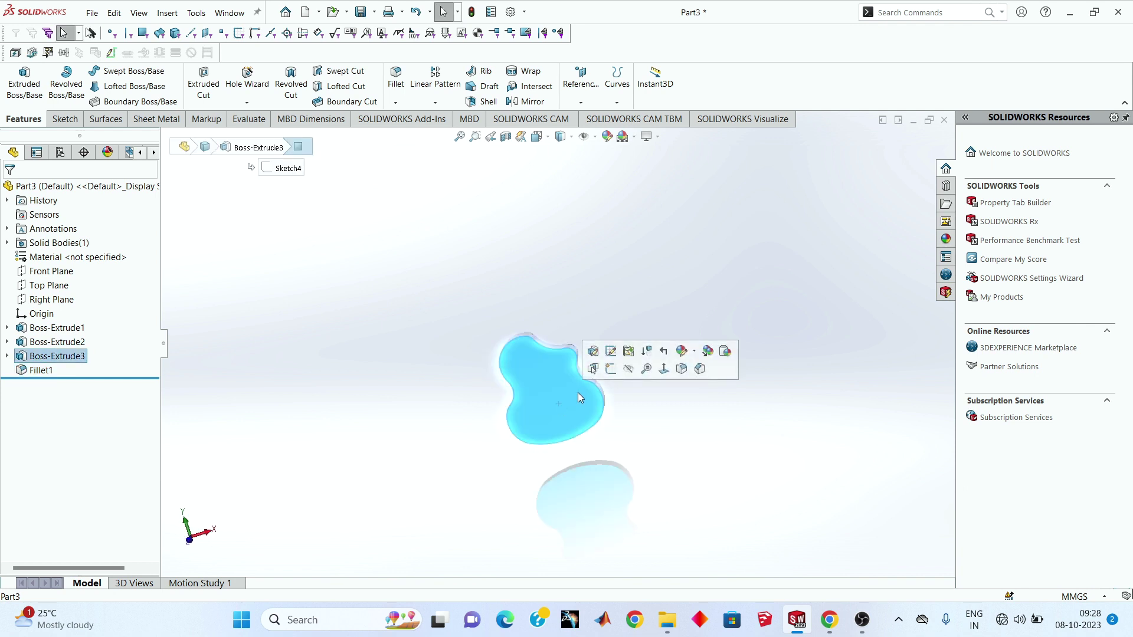
# Step: Start a sketch on the selected face, view it normal, and draw a vertical centerline from the origin
pyautogui.click(56, 120)
pyautogui.click(18, 76)
pyautogui.rightClick(62, 390)
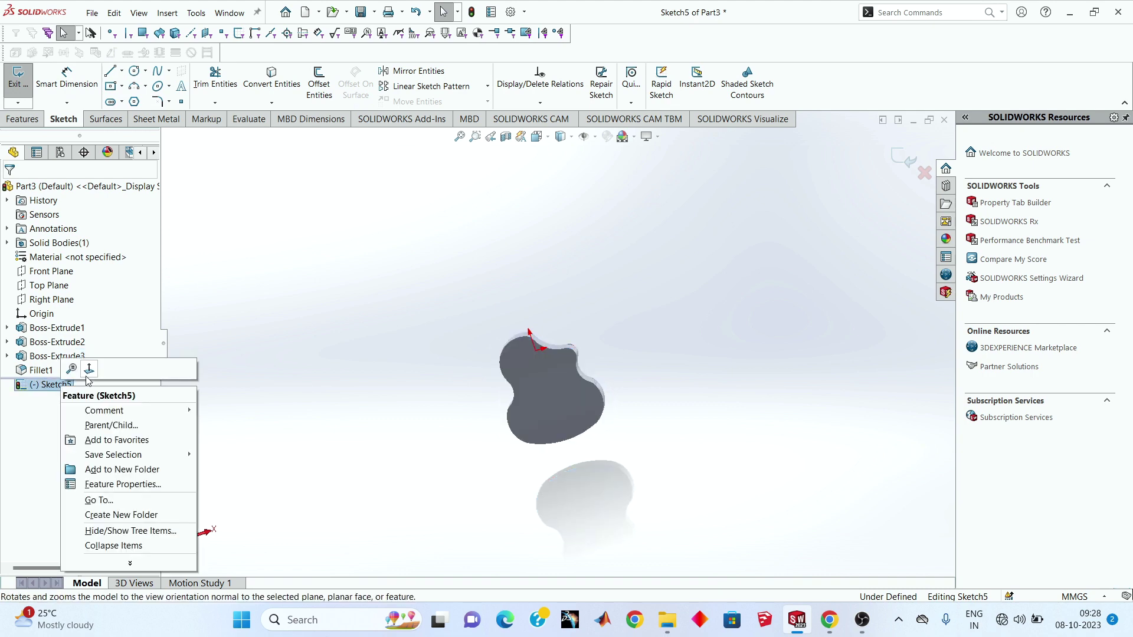
pyautogui.click(89, 380)
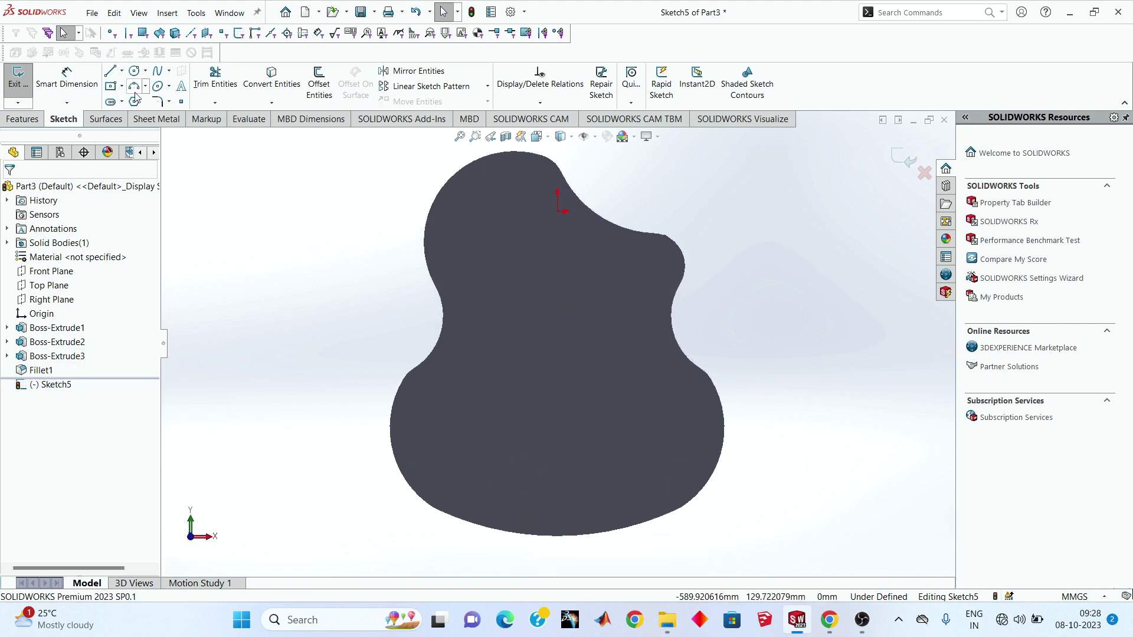
pyautogui.click(121, 71)
pyautogui.click(133, 92)
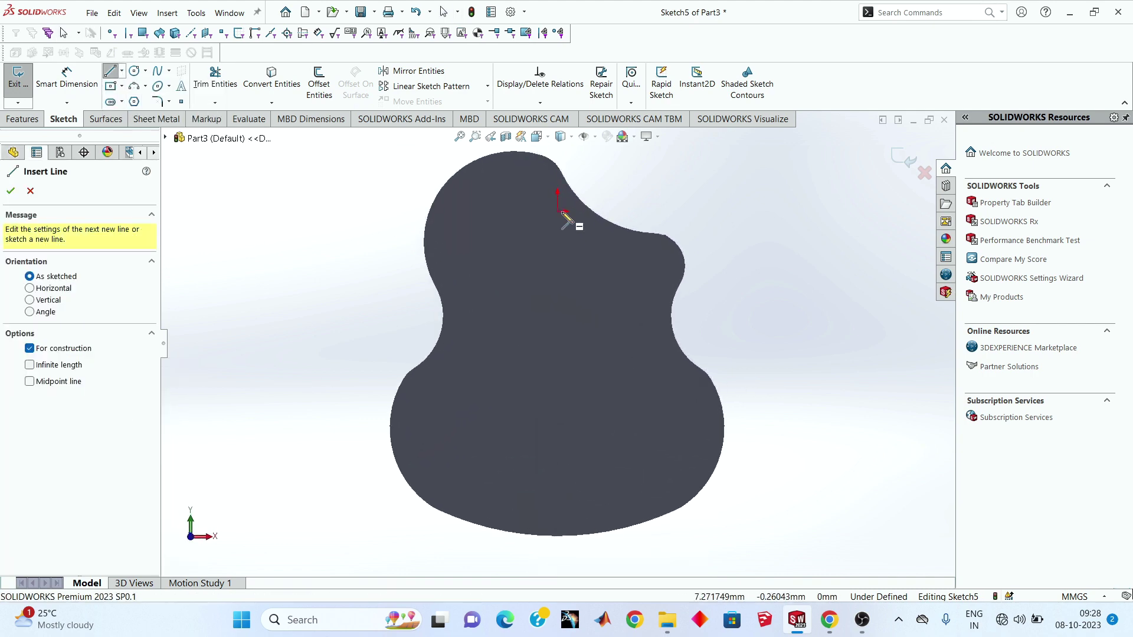
pyautogui.click(558, 210)
pyautogui.scroll(3, 557, 342)
pyautogui.click(558, 484)
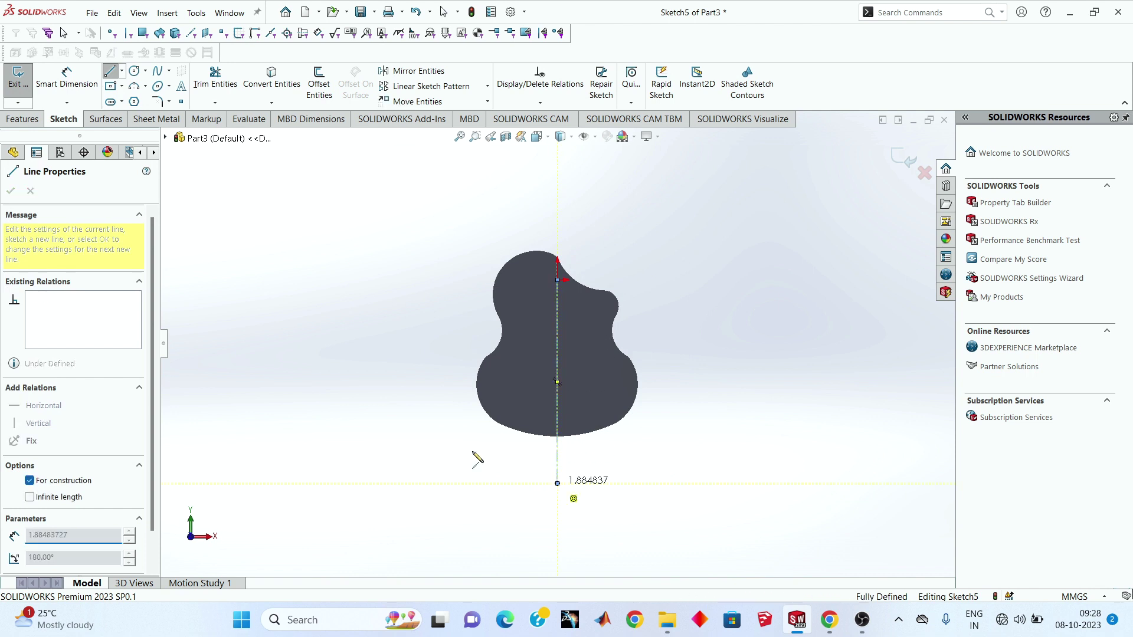
pyautogui.rightClick(321, 369)
pyautogui.click(362, 375)
pyautogui.scroll(-2, 507, 360)
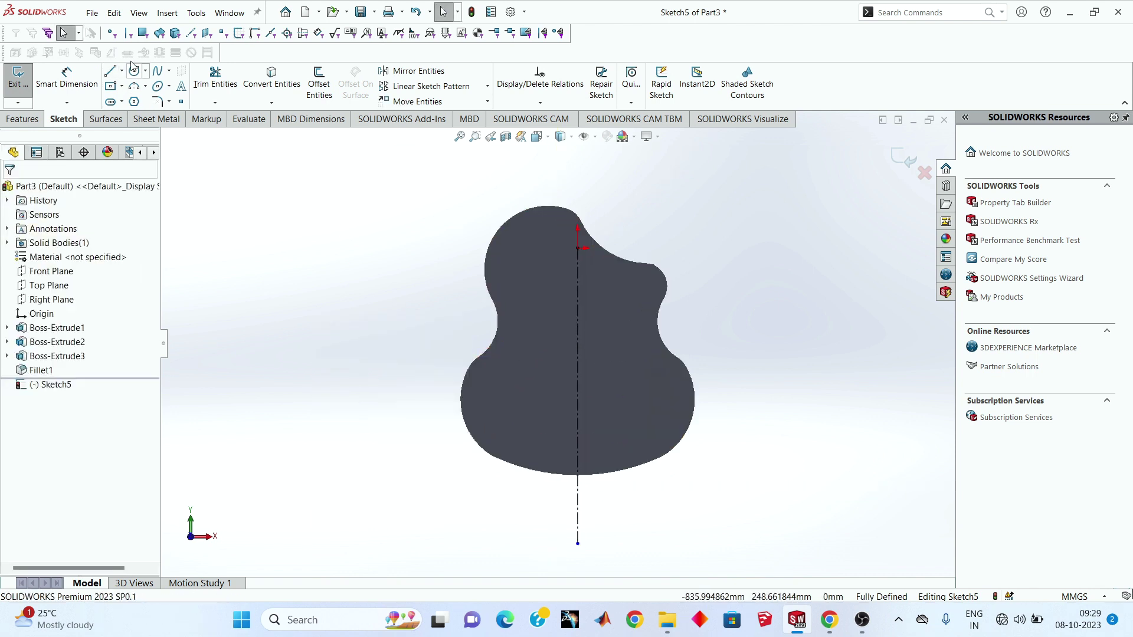
# Step: Draw a circle centred on the centerline and dimension its diameter to 100 mm
pyautogui.click(136, 71)
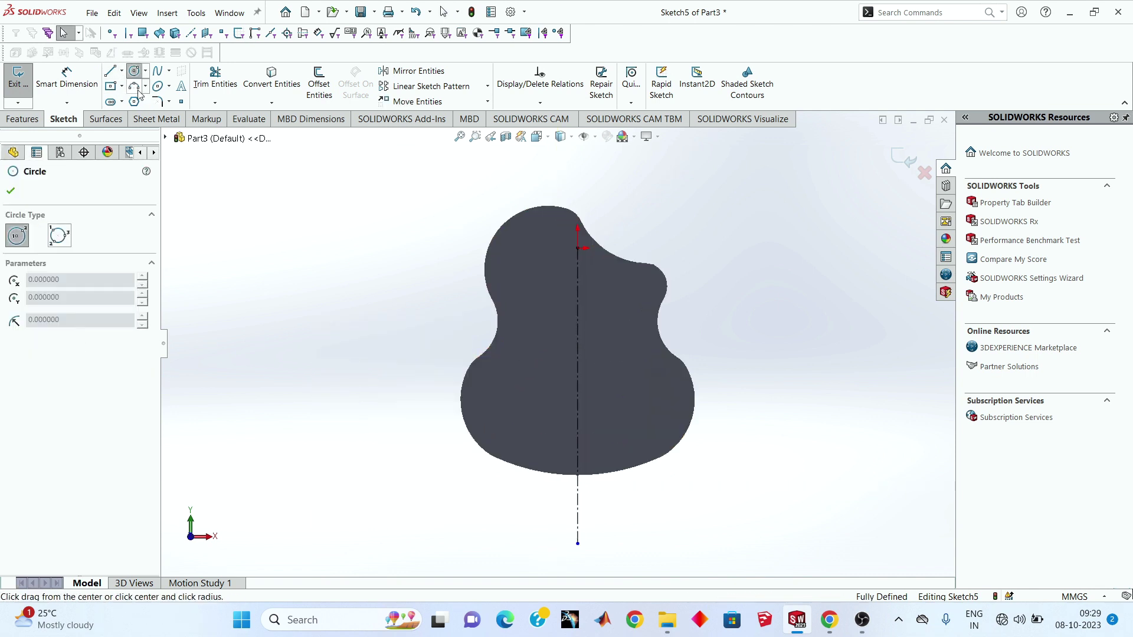
pyautogui.click(577, 340)
pyautogui.click(566, 313)
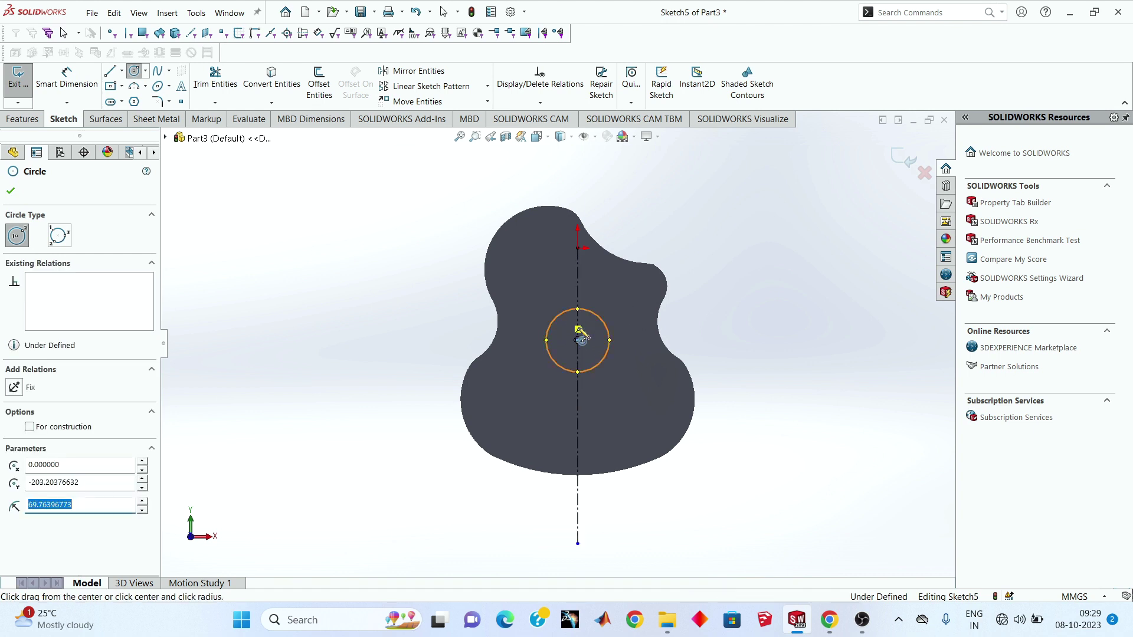
pyautogui.click(81, 81)
pyautogui.click(590, 370)
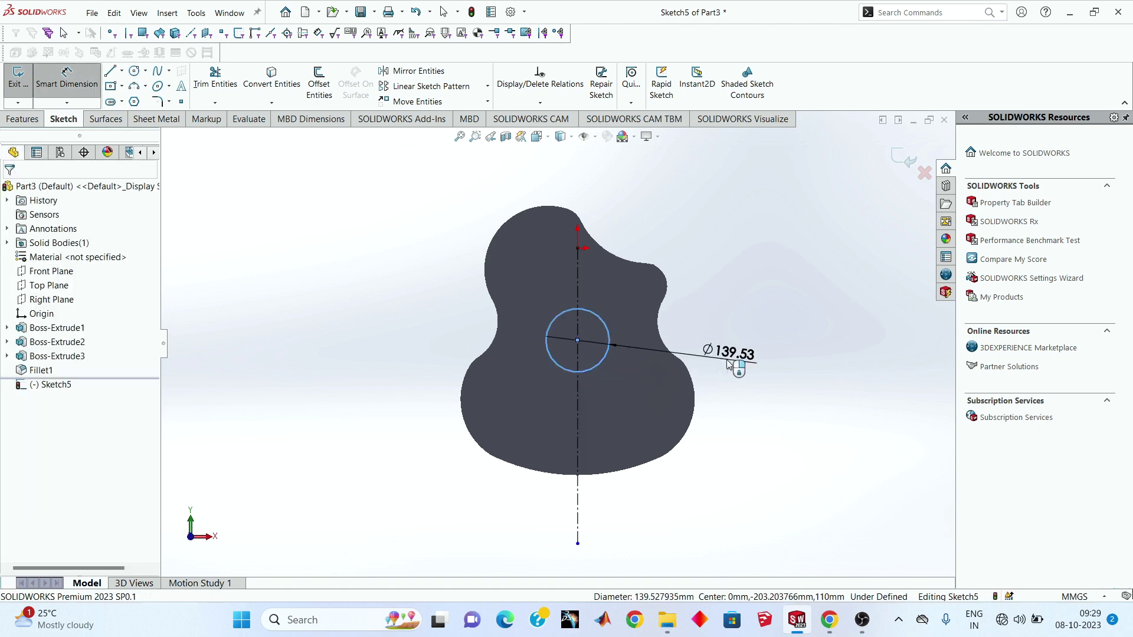
pyautogui.click(727, 359)
pyautogui.press('Return')
pyautogui.write('100.00mm')
pyautogui.press('Return')
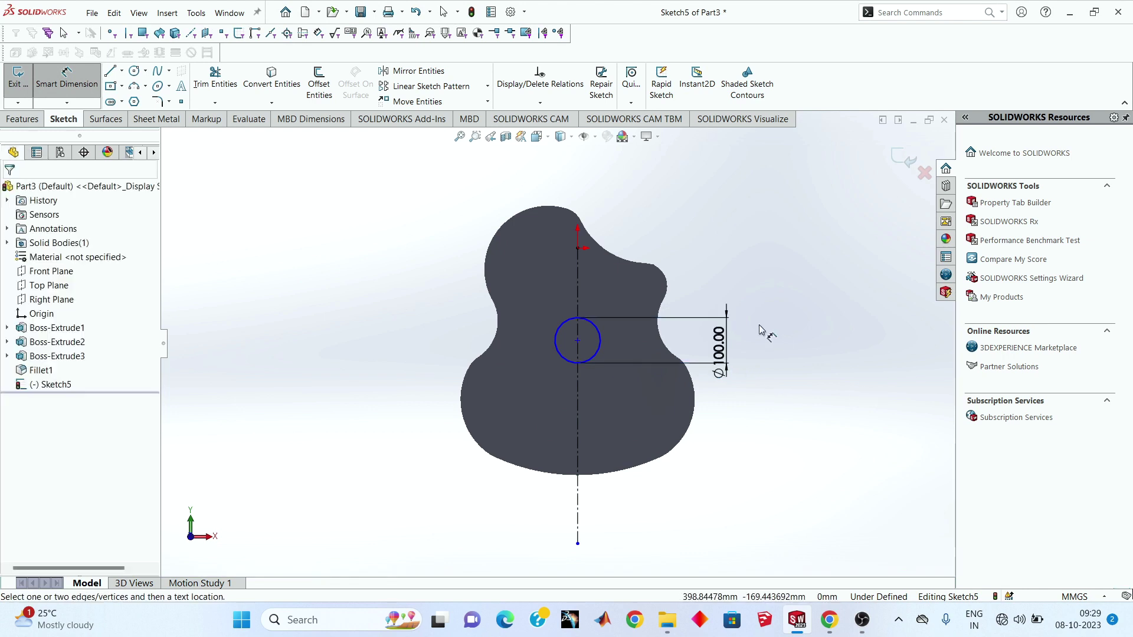
# Step: Dimension the circle centre 175 mm below the top of the centerline
pyautogui.scroll(2, 797, 319)
pyautogui.click(478, 217)
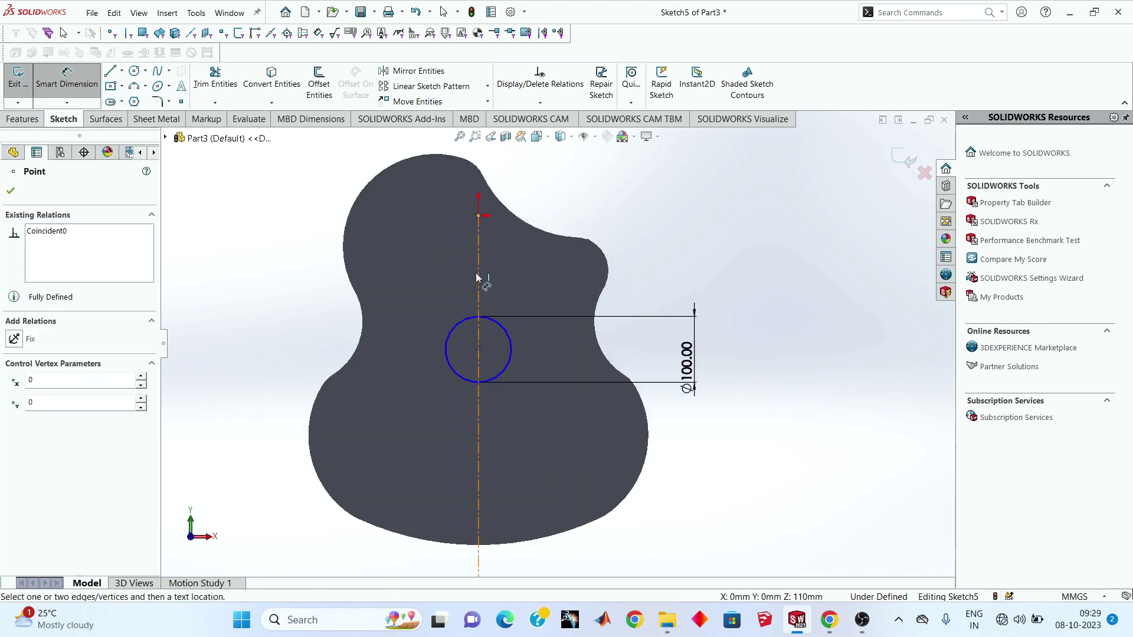
pyautogui.click(481, 350)
pyautogui.click(645, 288)
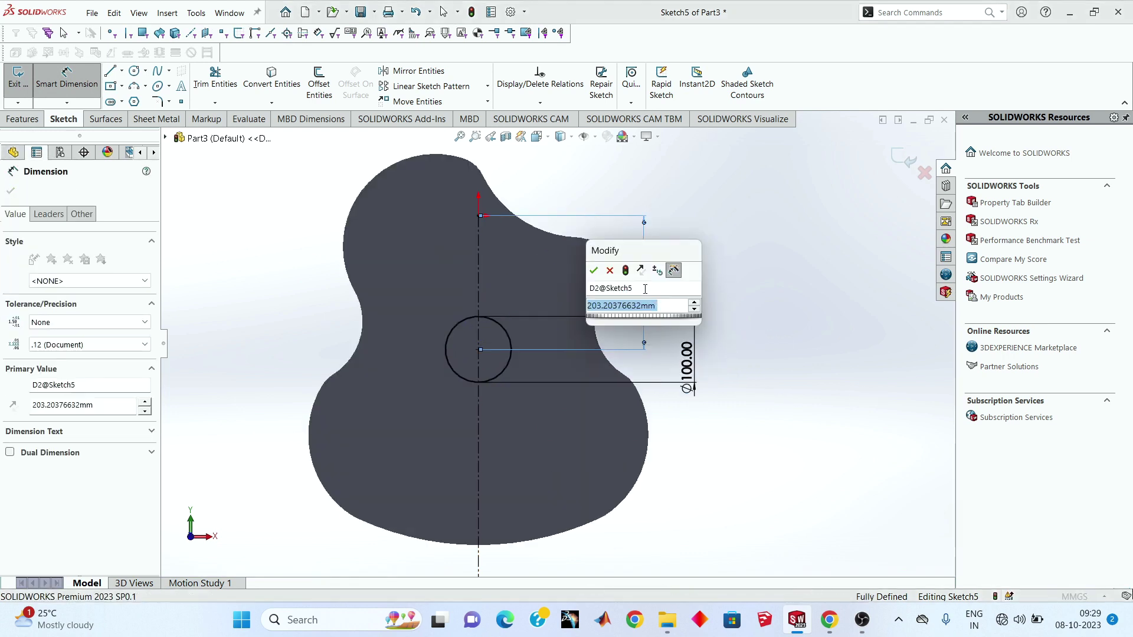
pyautogui.write('175')
pyautogui.press('Return')
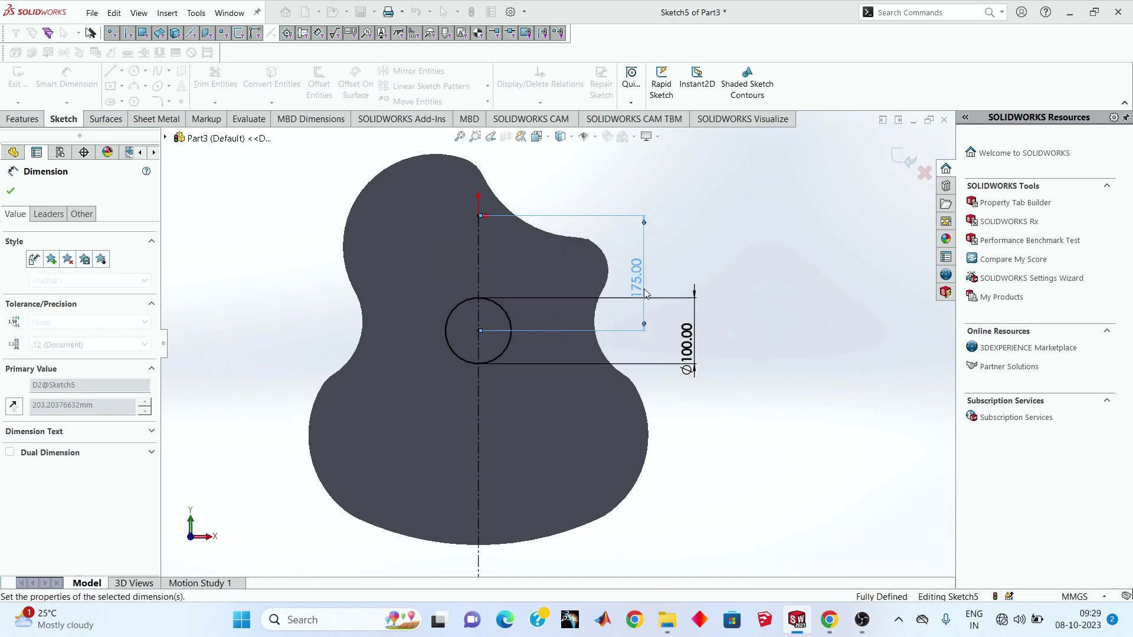
pyautogui.press('Escape')
# Step: Exit the sound-hole sketch and start an Extruded Cut from it
pyautogui.scroll(-2, 832, 260)
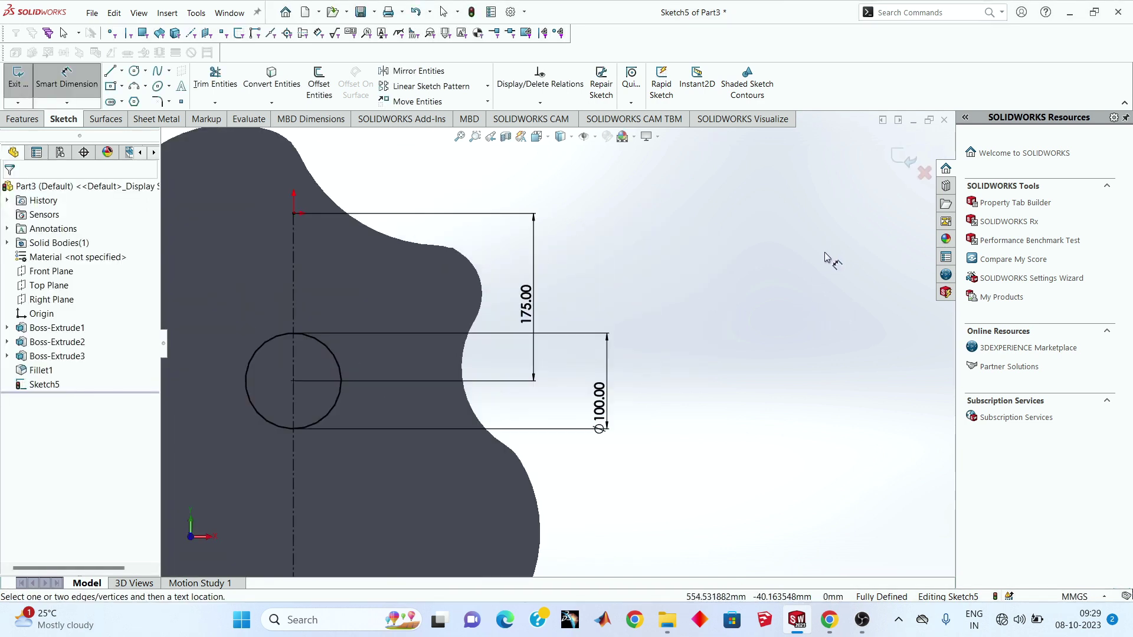
pyautogui.scroll(3, 584, 331)
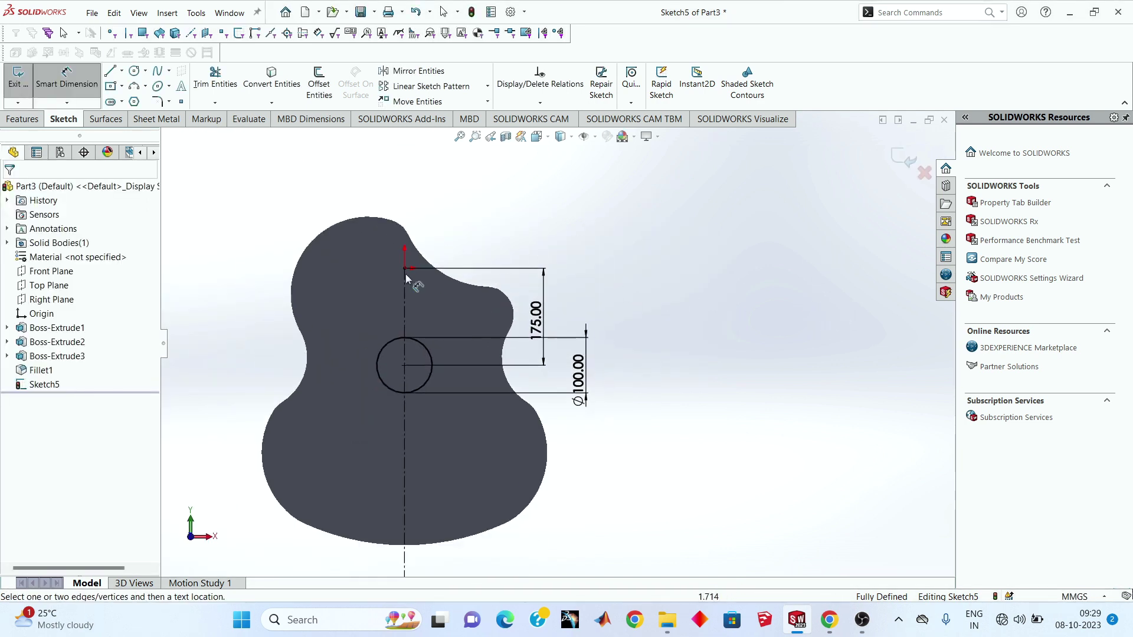
pyautogui.click(911, 165)
pyautogui.click(33, 121)
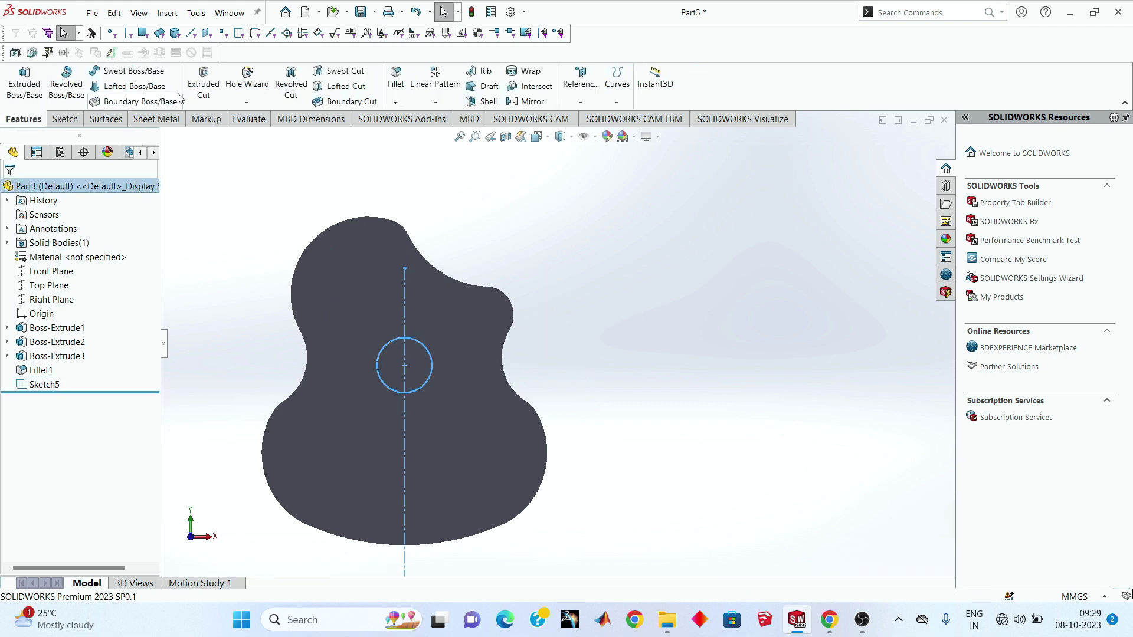
pyautogui.click(197, 88)
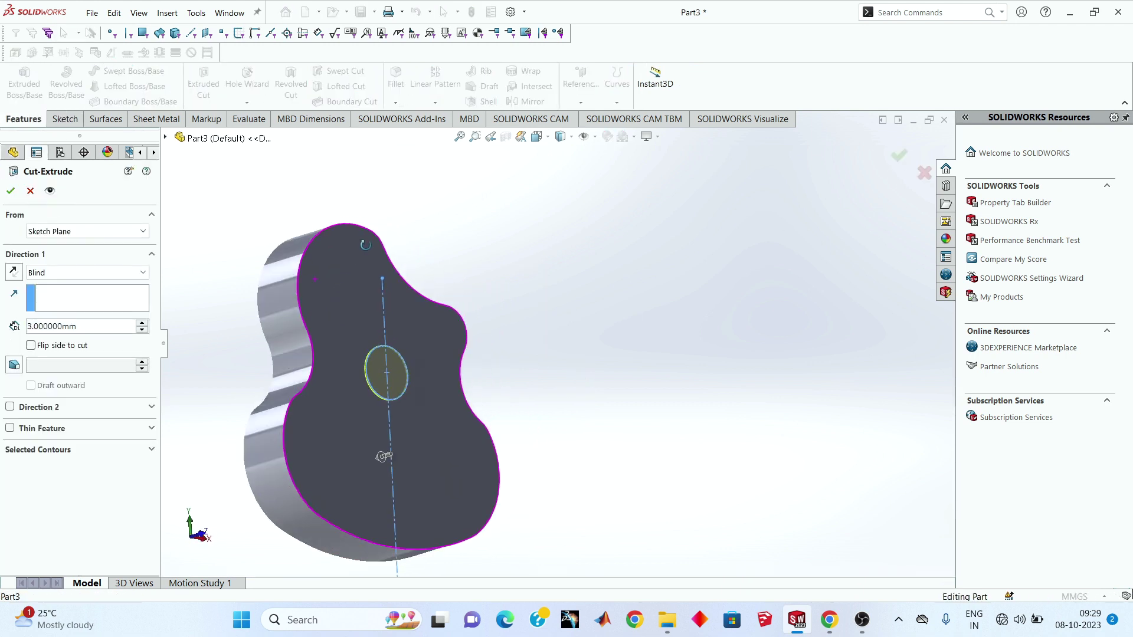
# Step: Apply the cut to make the 100 mm sound hole and orbit to inspect it
pyautogui.click(11, 190)
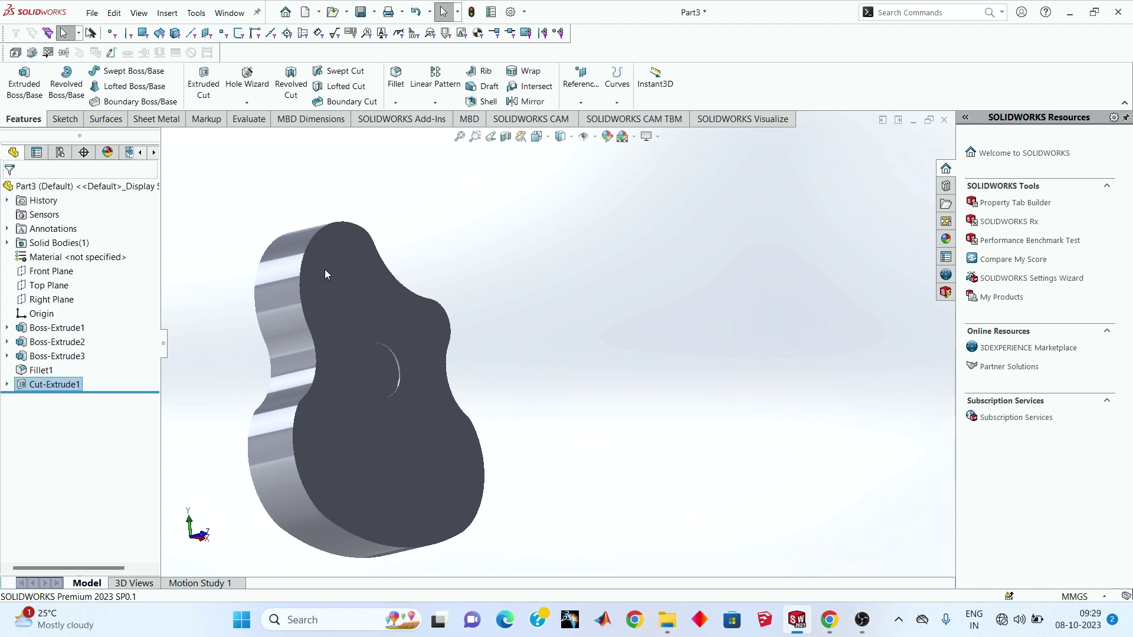
pyautogui.moveTo(423, 274); pyautogui.dragTo(372, 378, button='middle')
pyautogui.scroll(-10, 372, 378)
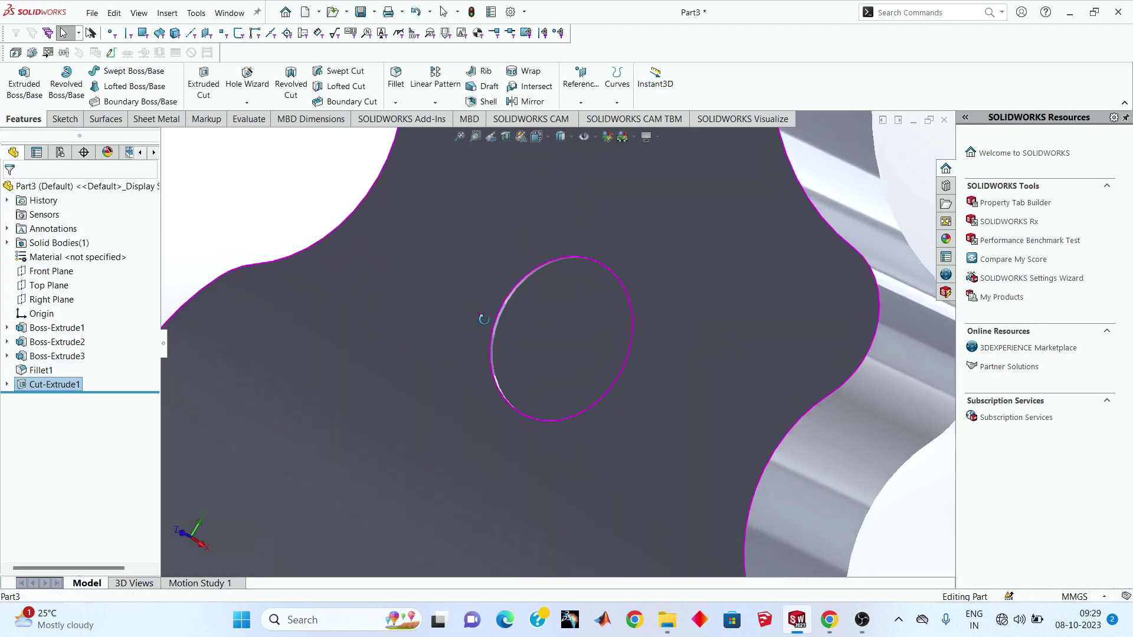
pyautogui.moveTo(536, 448); pyautogui.dragTo(581, 248, button='middle')
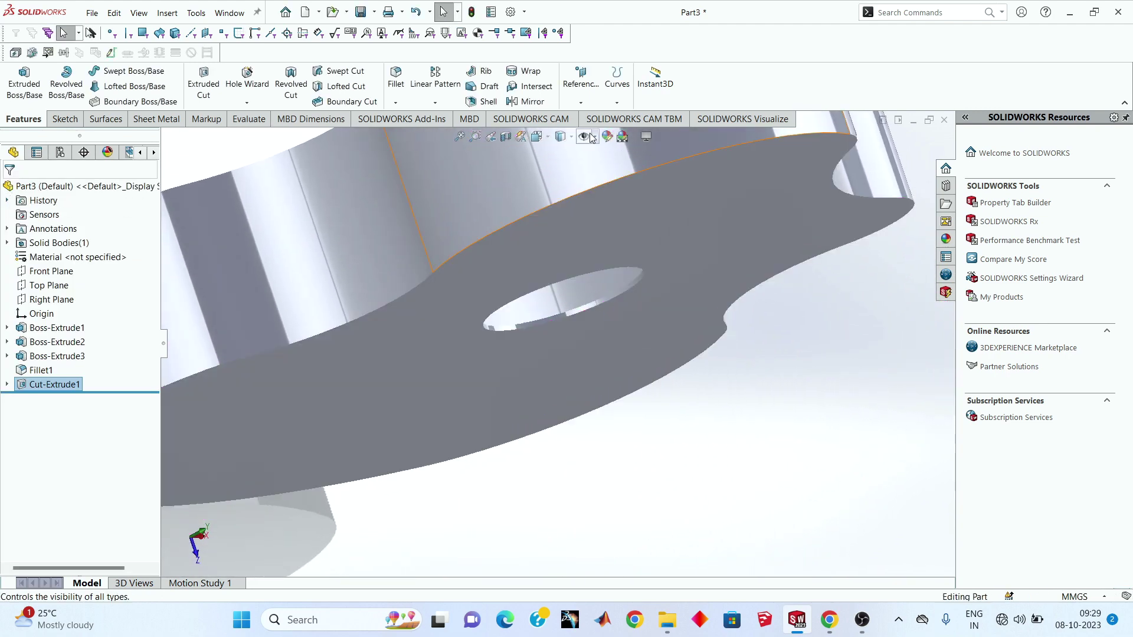
# Step: Switch the display to Shaded With Edges and select the body's top face
pyautogui.click(560, 136)
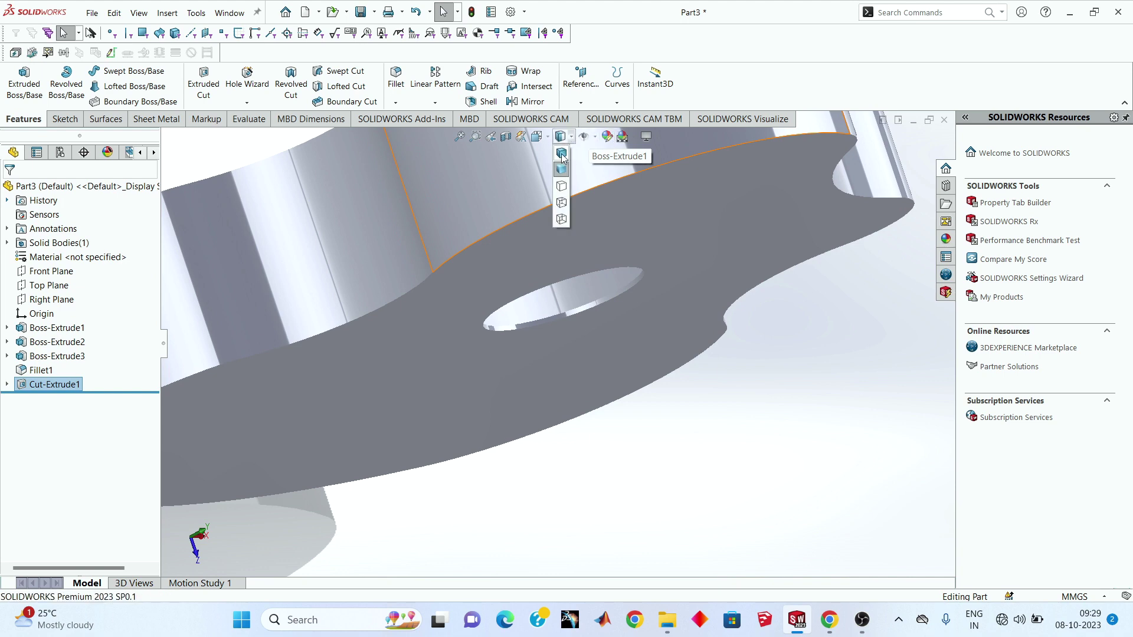
pyautogui.moveTo(542, 264)
pyautogui.mouseDown(button='middle')
pyautogui.moveTo(524, 239)
pyautogui.moveTo(587, 362)
pyautogui.mouseUp(button='middle')
pyautogui.scroll(10, 524, 240)
pyautogui.click(561, 440)
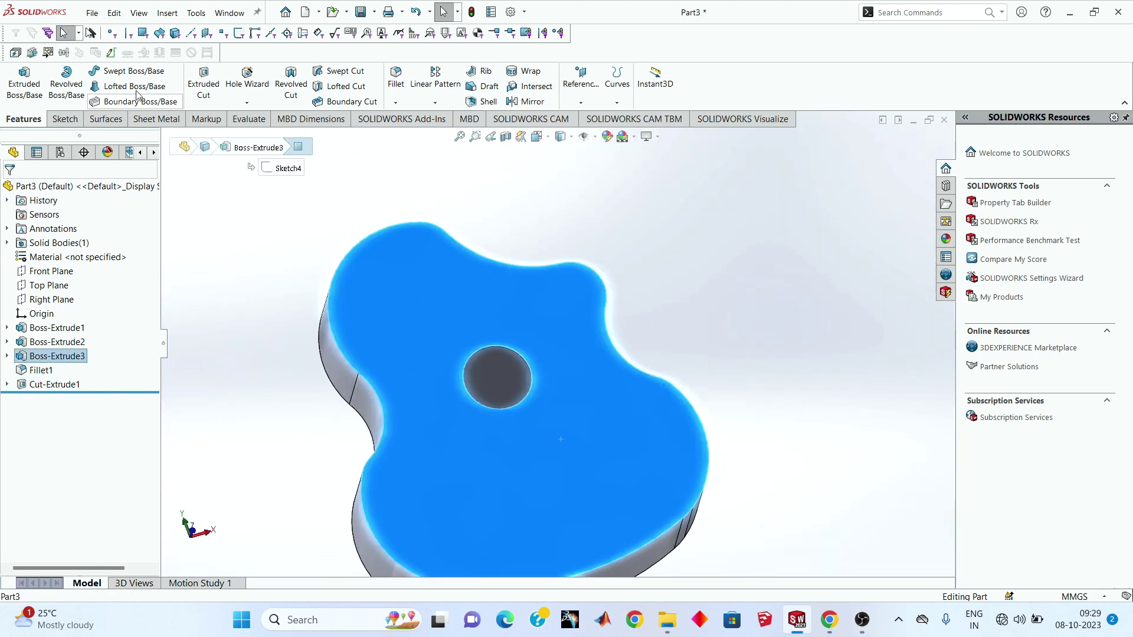
# Step: Start a sketch on the top face, view it normal, and draw a rectangle below the hole
pyautogui.click(66, 120)
pyautogui.click(18, 77)
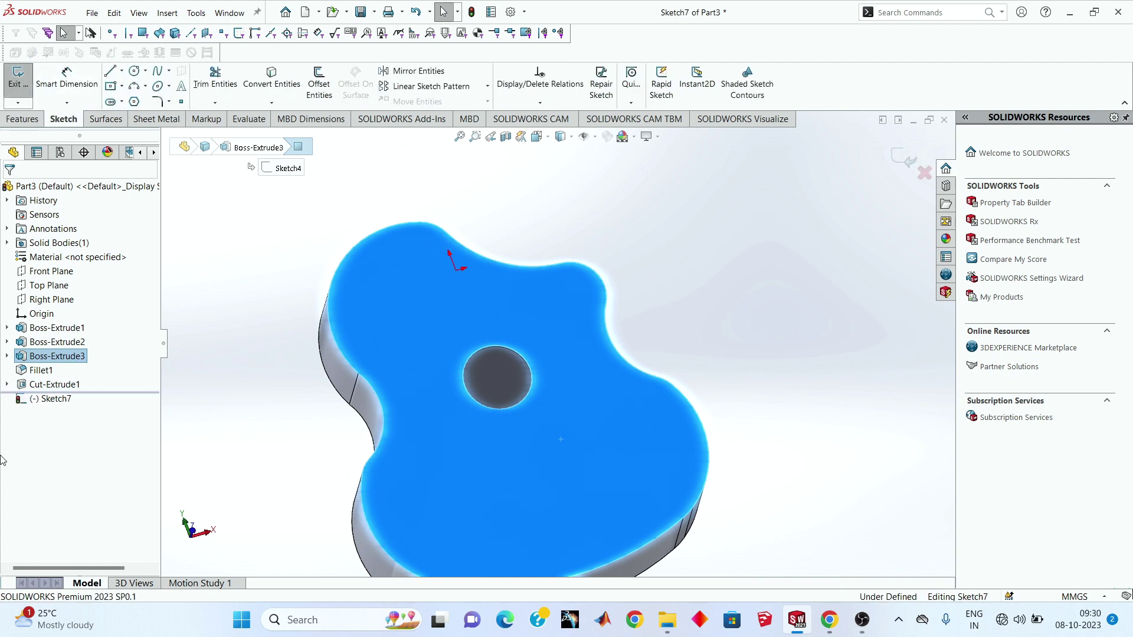
pyautogui.rightClick(57, 401)
pyautogui.click(87, 388)
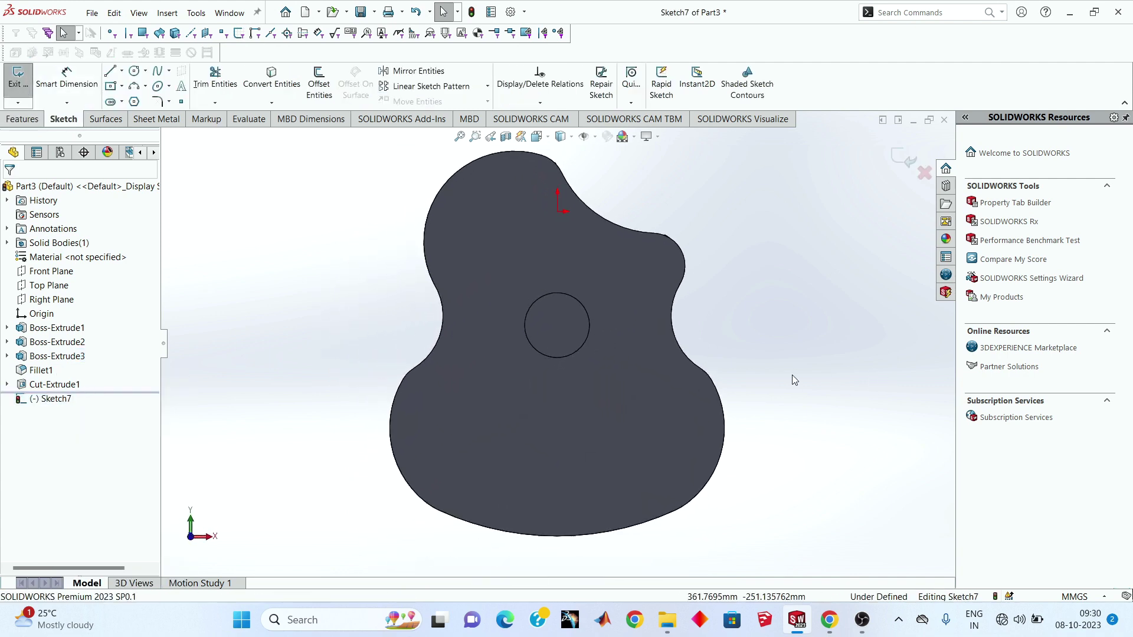
pyautogui.click(111, 86)
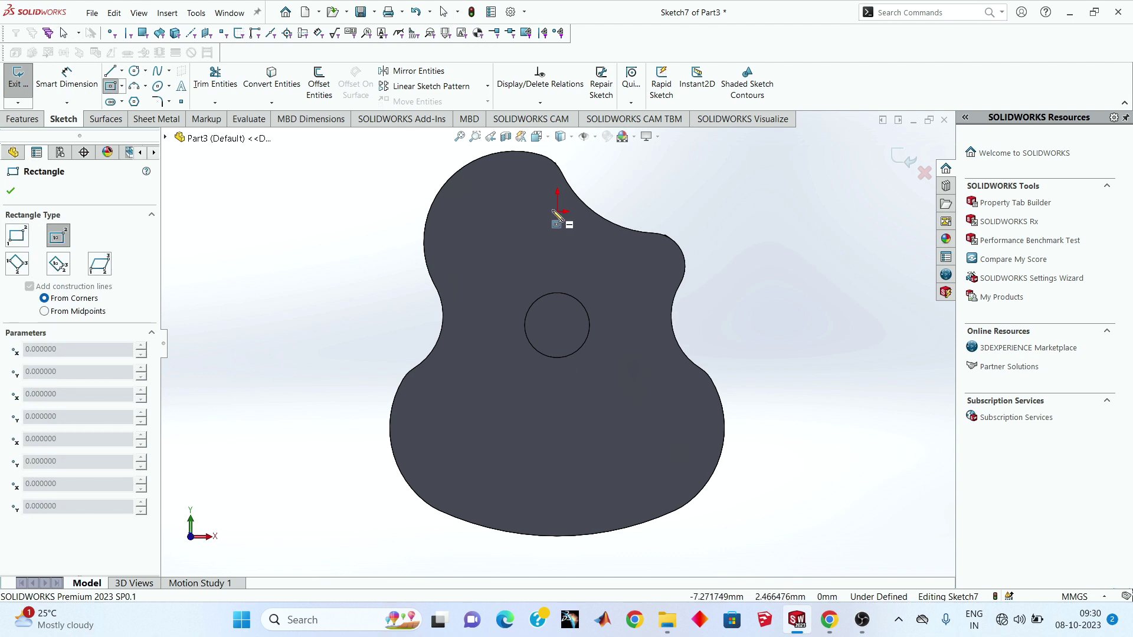
pyautogui.click(557, 424)
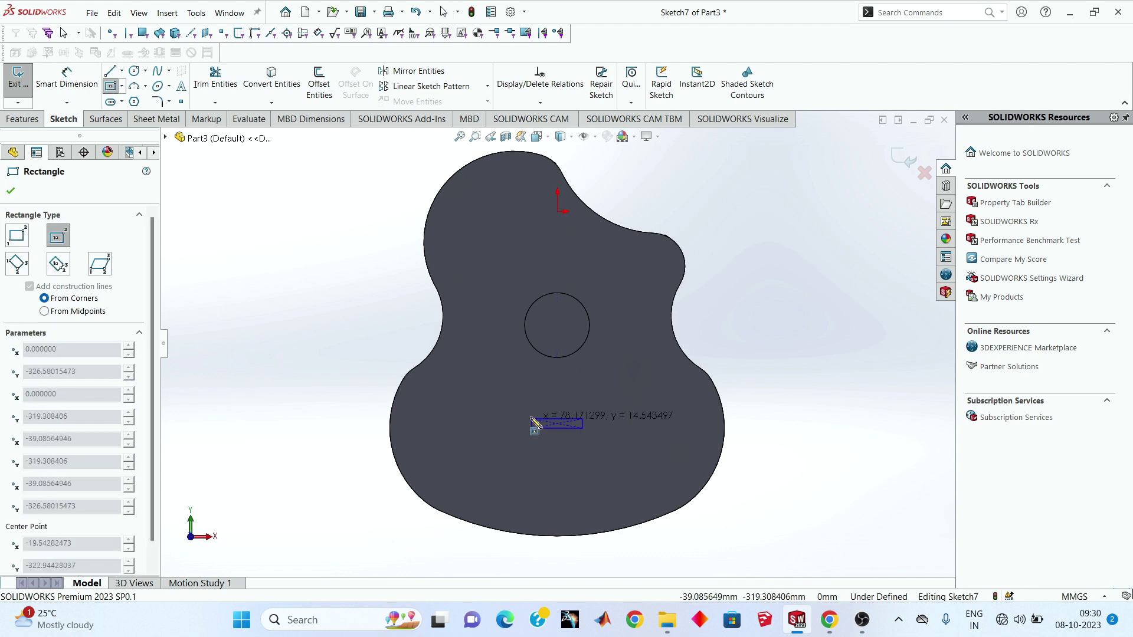
pyautogui.click(491, 415)
pyautogui.rightClick(266, 242)
pyautogui.click(295, 311)
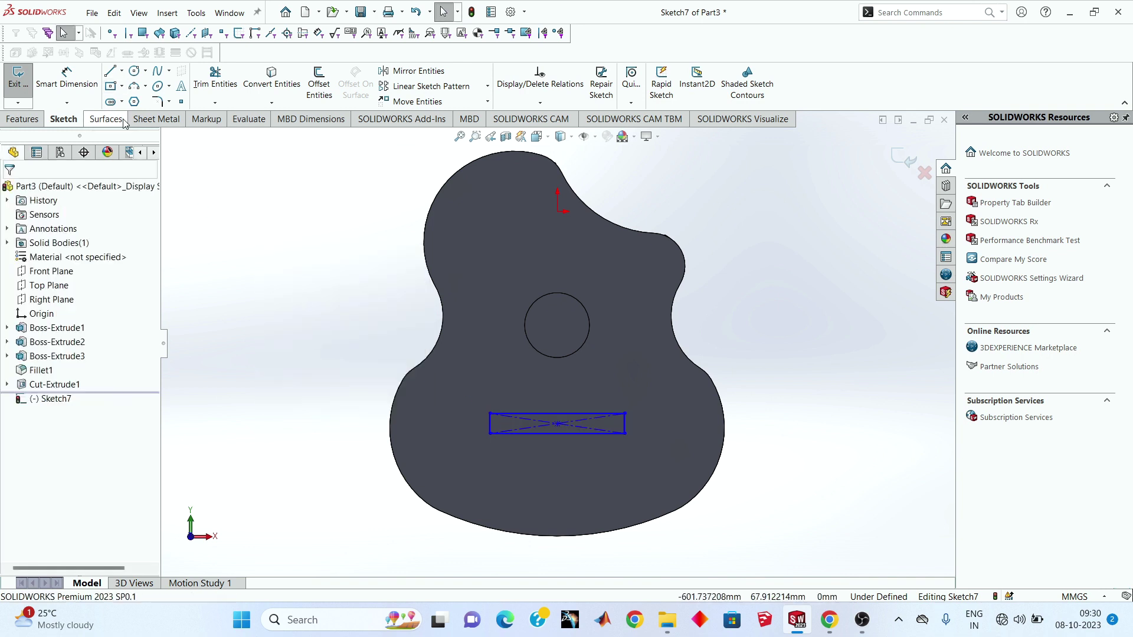
# Step: Dimension the rectangle 25 mm tall and 175 mm wide
pyautogui.click(97, 96)
pyautogui.scroll(-3, 534, 434)
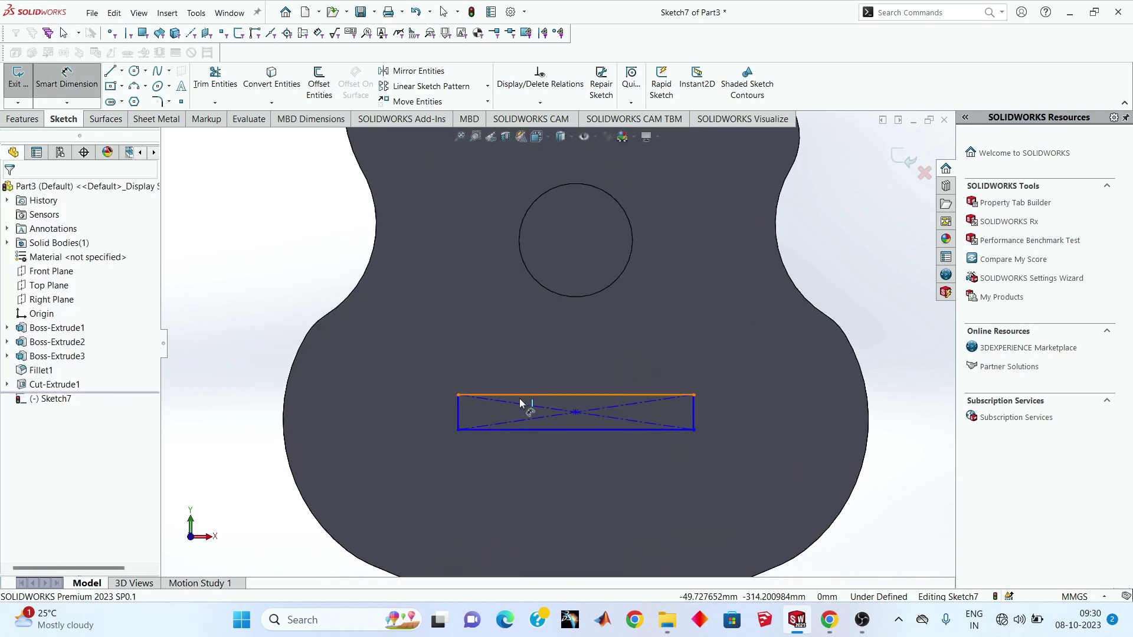
pyautogui.click(519, 396)
pyautogui.click(522, 430)
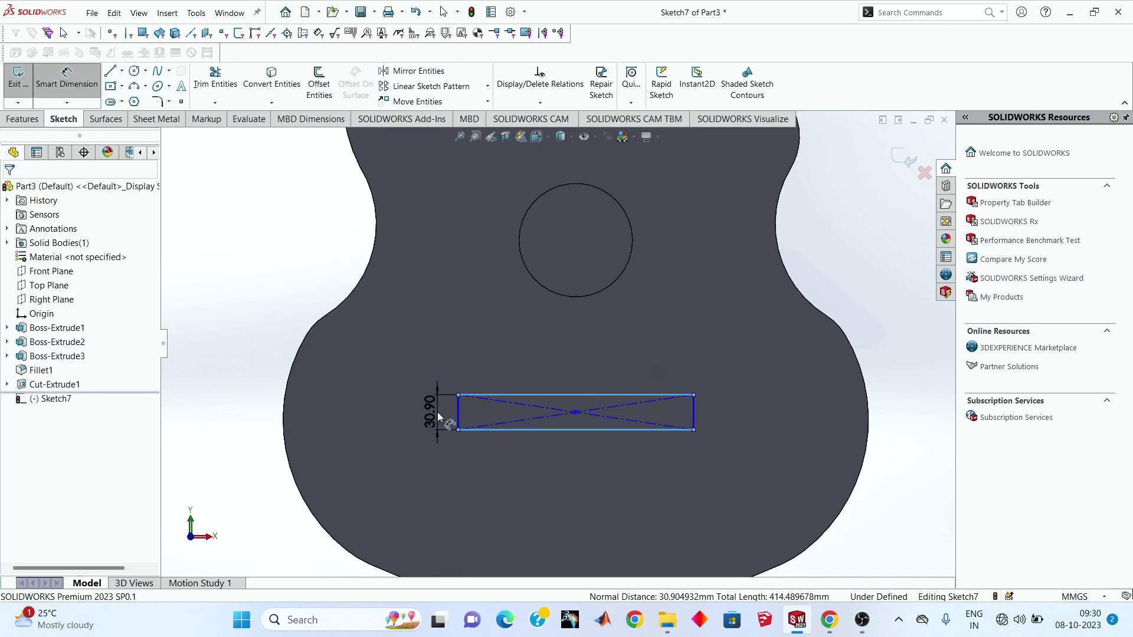
pyautogui.click(438, 412)
pyautogui.write('25')
pyautogui.press('Return')
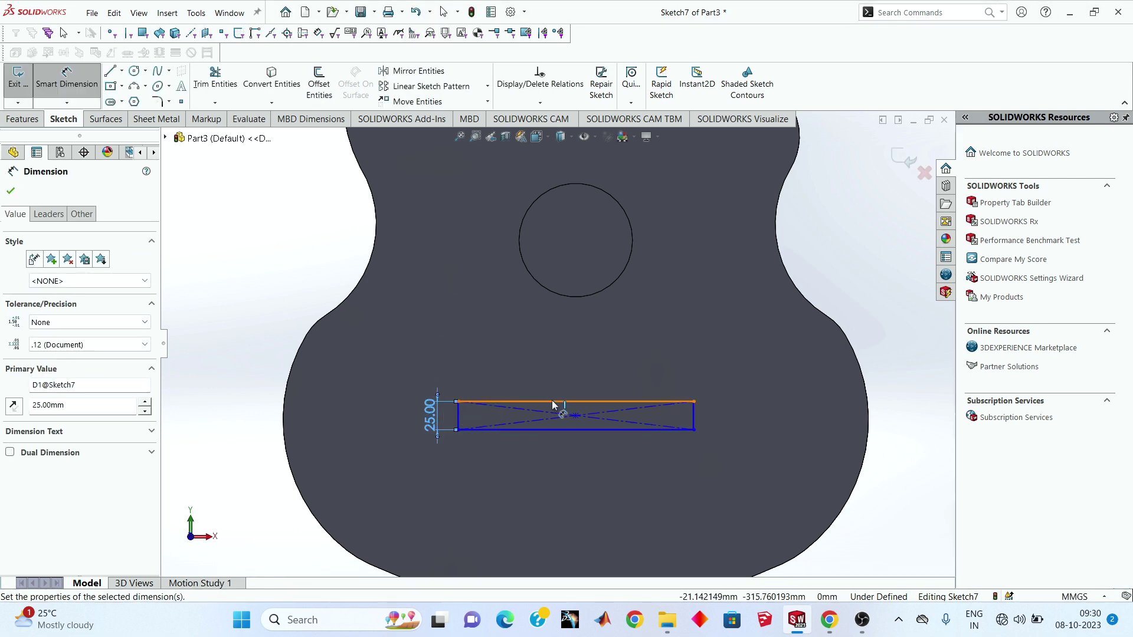
pyautogui.click(553, 401)
pyautogui.click(553, 378)
pyautogui.write('175')
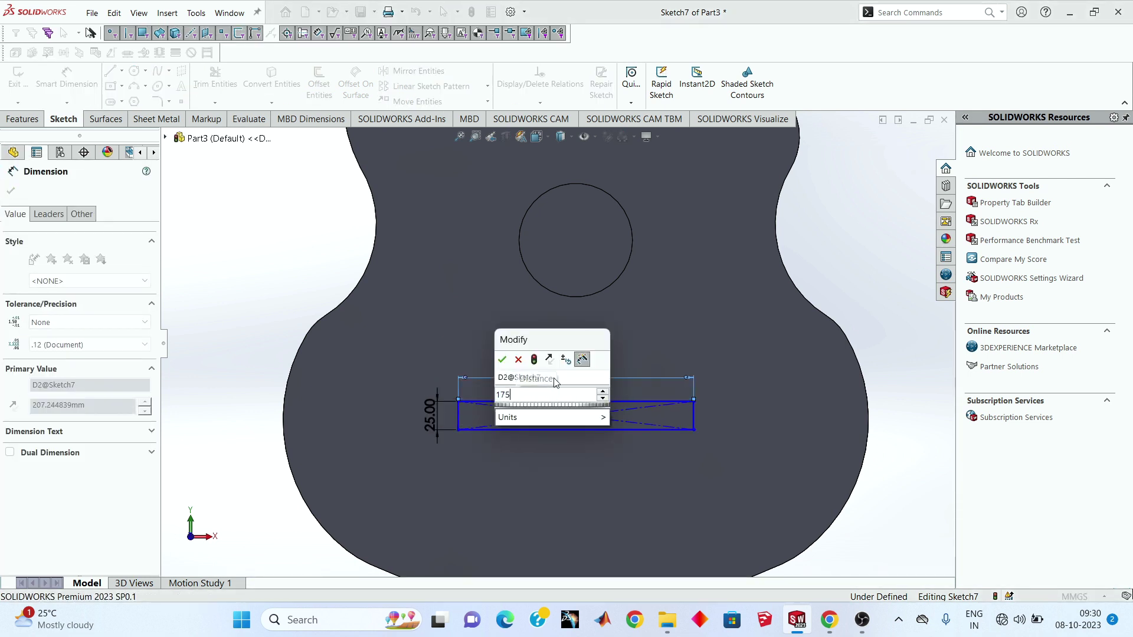
pyautogui.press('Return')
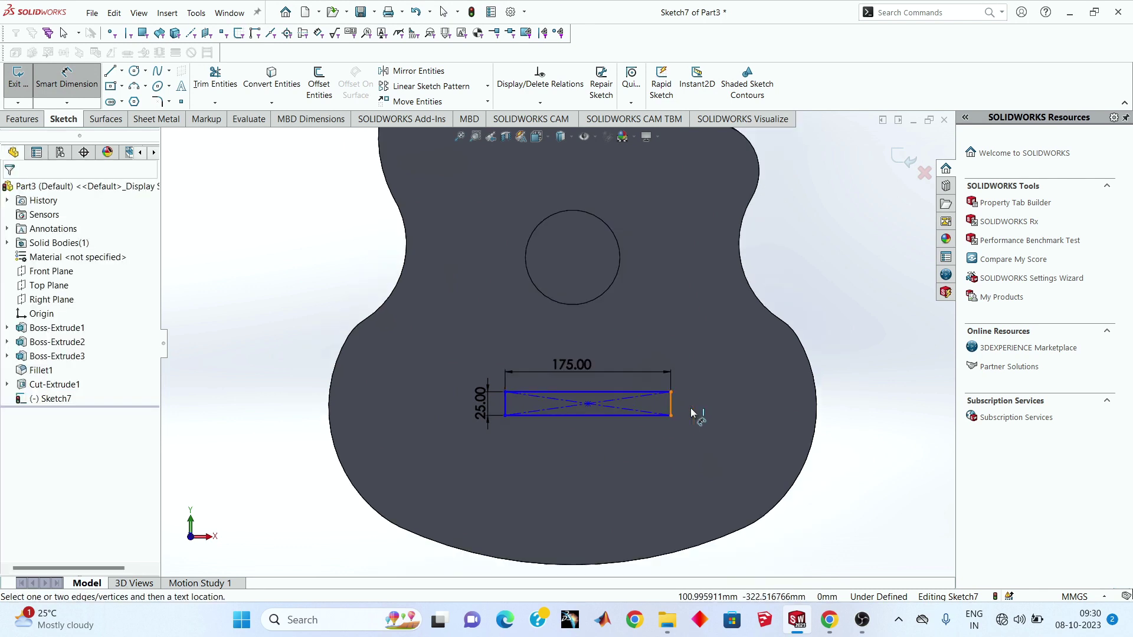
# Step: Dimension the rectangle's centre 300 mm below the origin
pyautogui.scroll(1, 561, 369)
pyautogui.scroll(2, 649, 413)
pyautogui.click(579, 387)
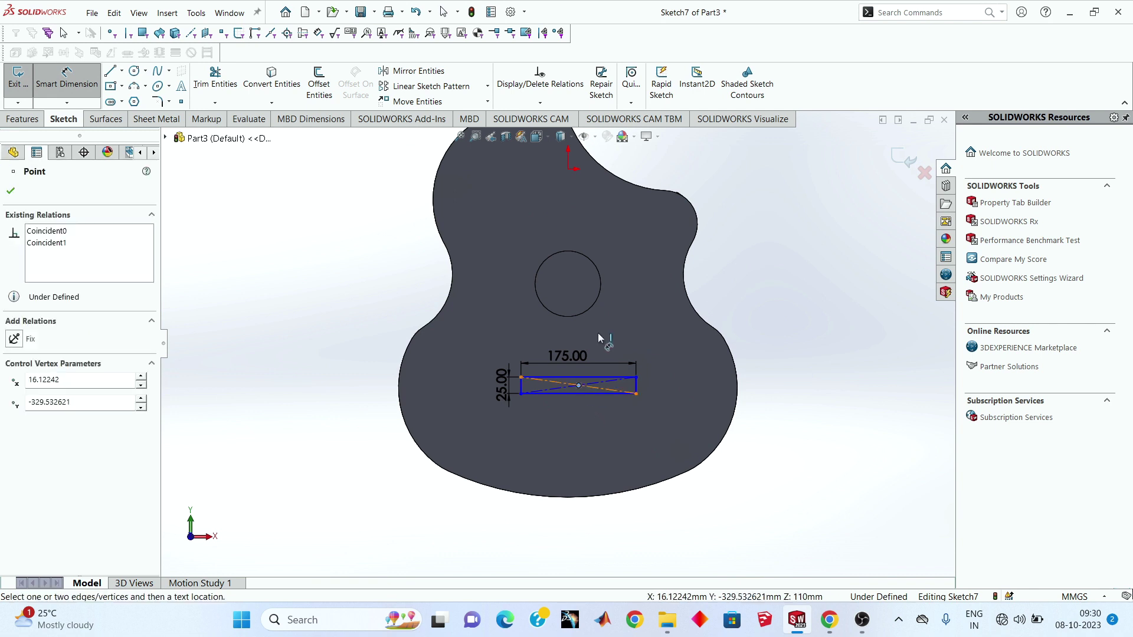
pyautogui.click(569, 169)
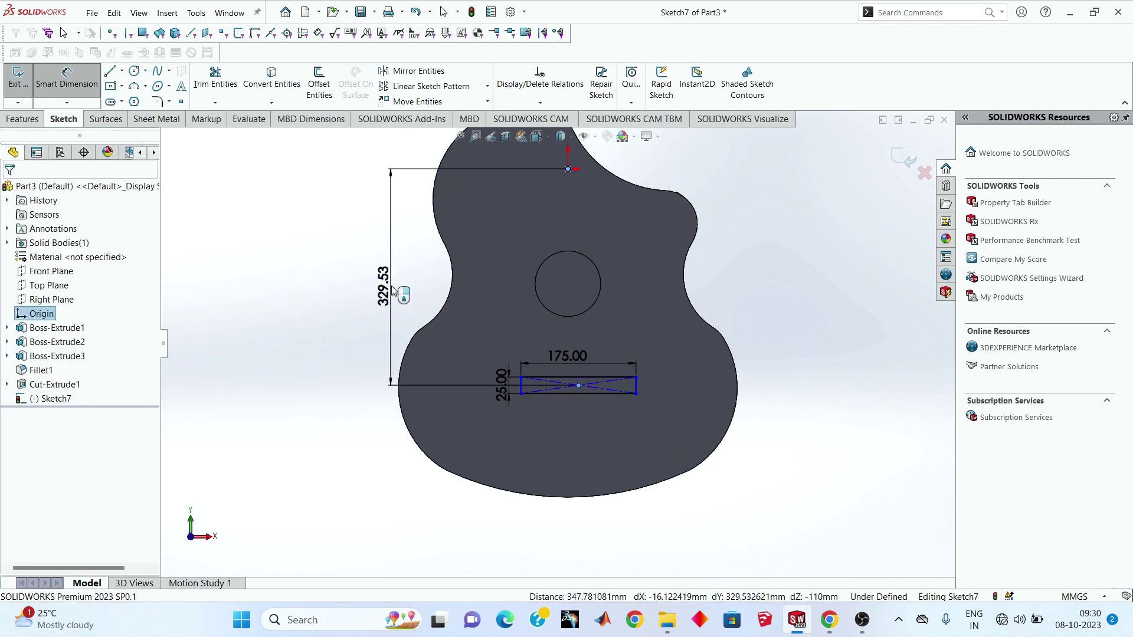
pyautogui.click(391, 284)
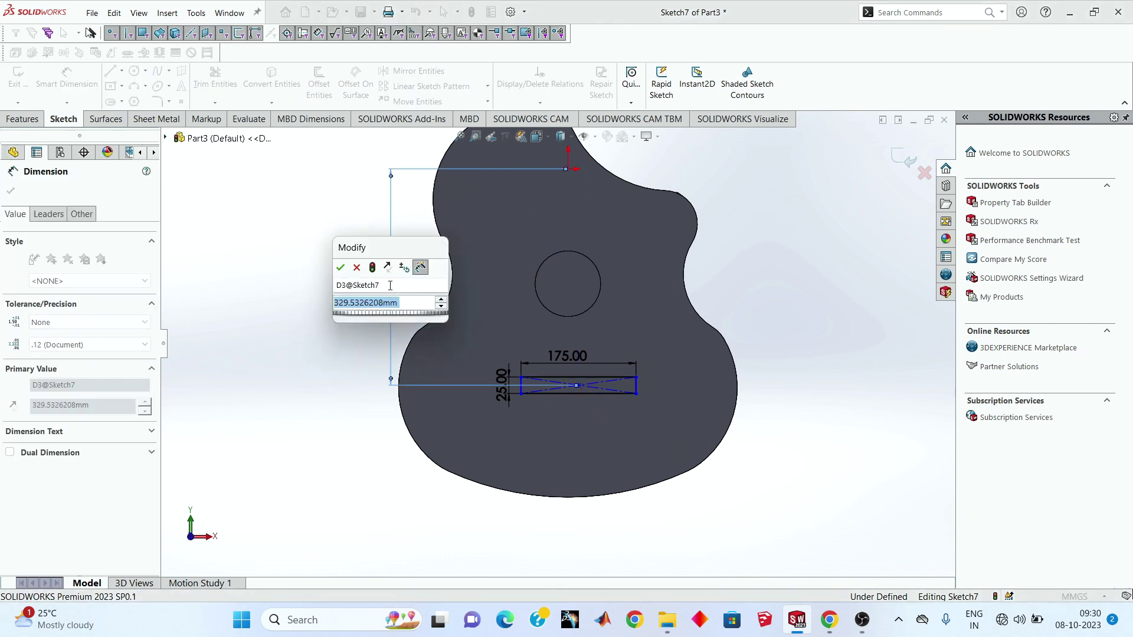
pyautogui.write('3')
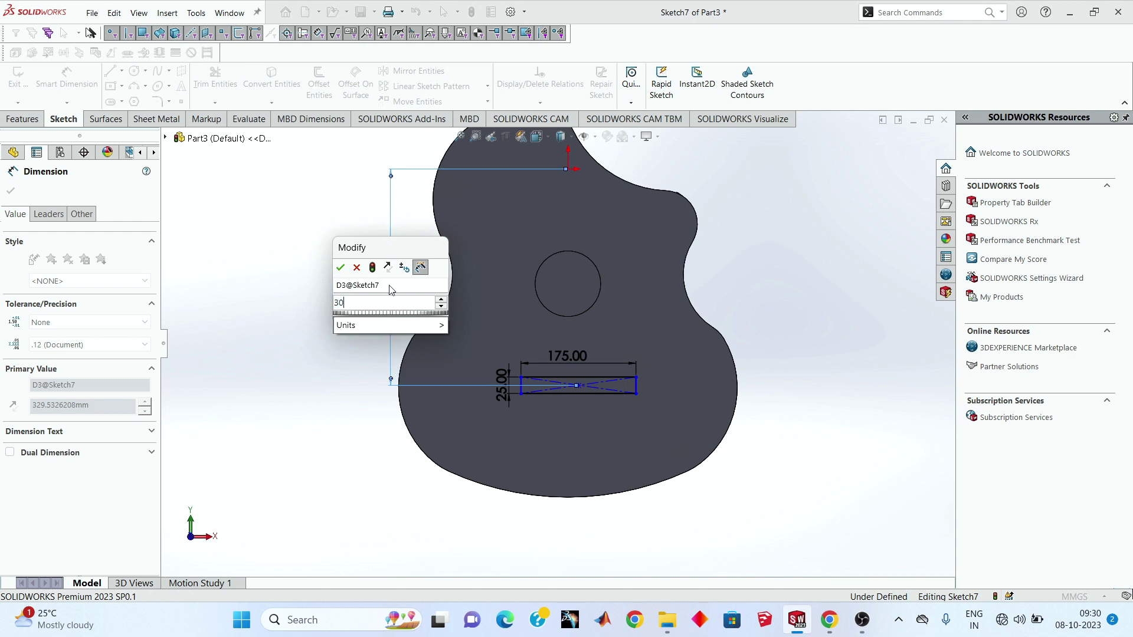
pyautogui.write('0')
pyautogui.press('Return')
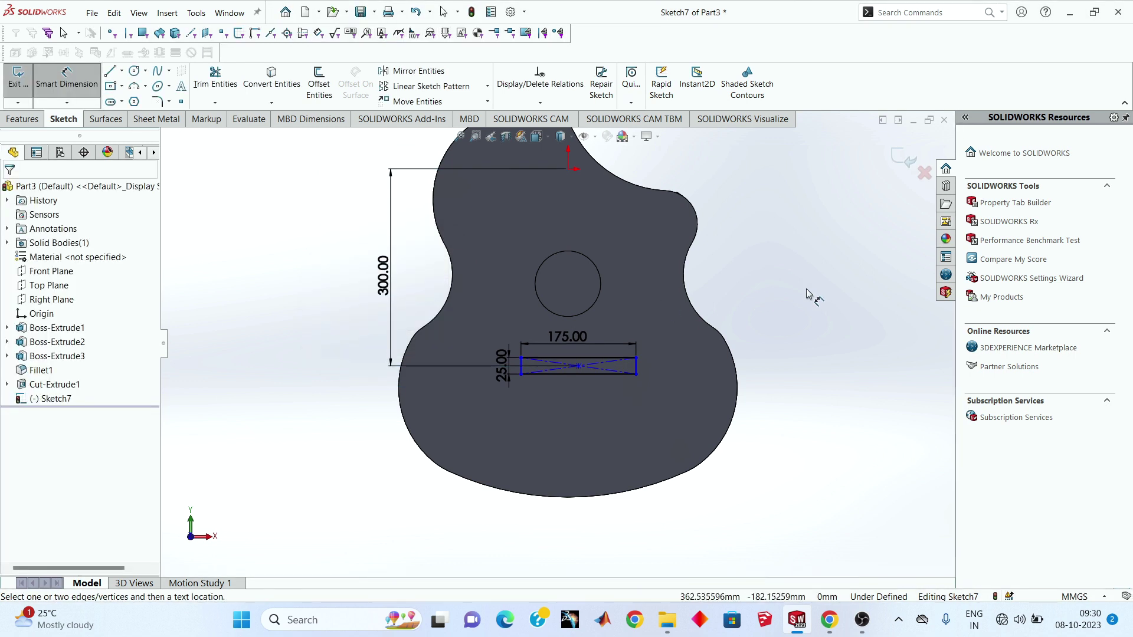
# Step: Discard the redundant over-defining origin-to-midpoint dimension
pyautogui.scroll(-2, 624, 313)
pyautogui.scroll(2, 629, 308)
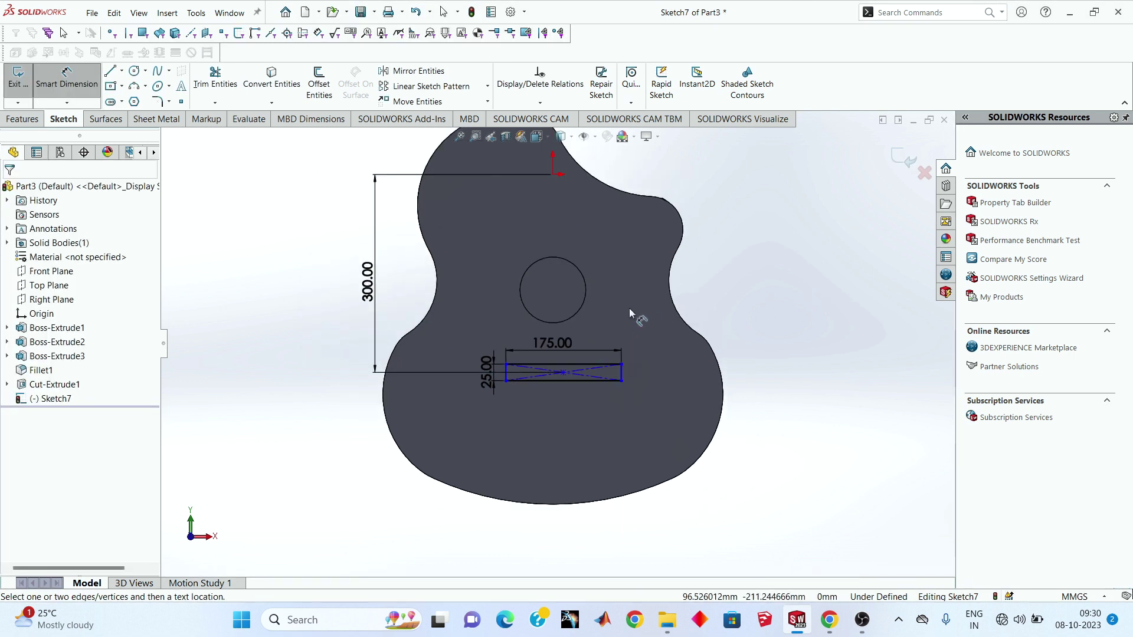
pyautogui.click(563, 373)
pyautogui.click(567, 236)
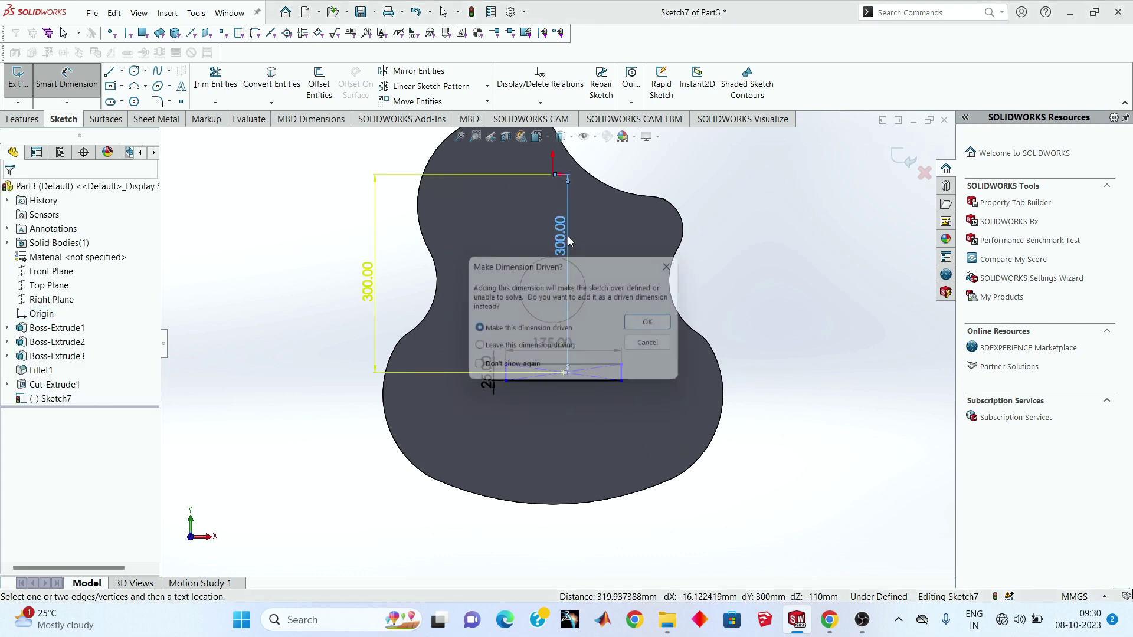
pyautogui.click(698, 255)
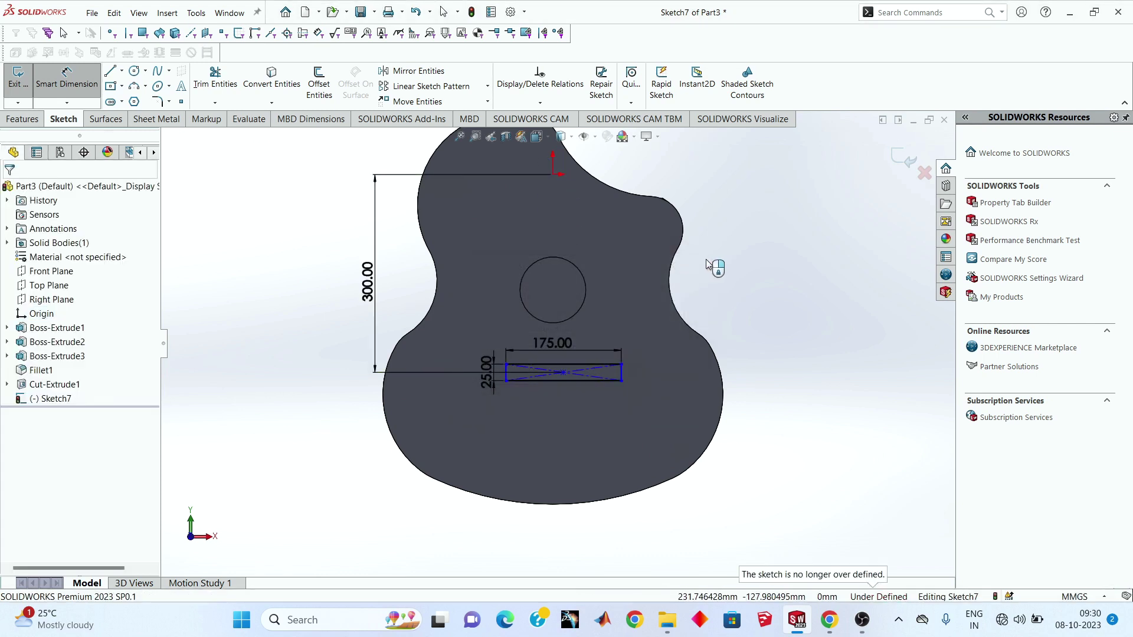
pyautogui.press('Escape')
# Step: Draw a vertical centreline from the origin down past the guitar body
pyautogui.click(123, 74)
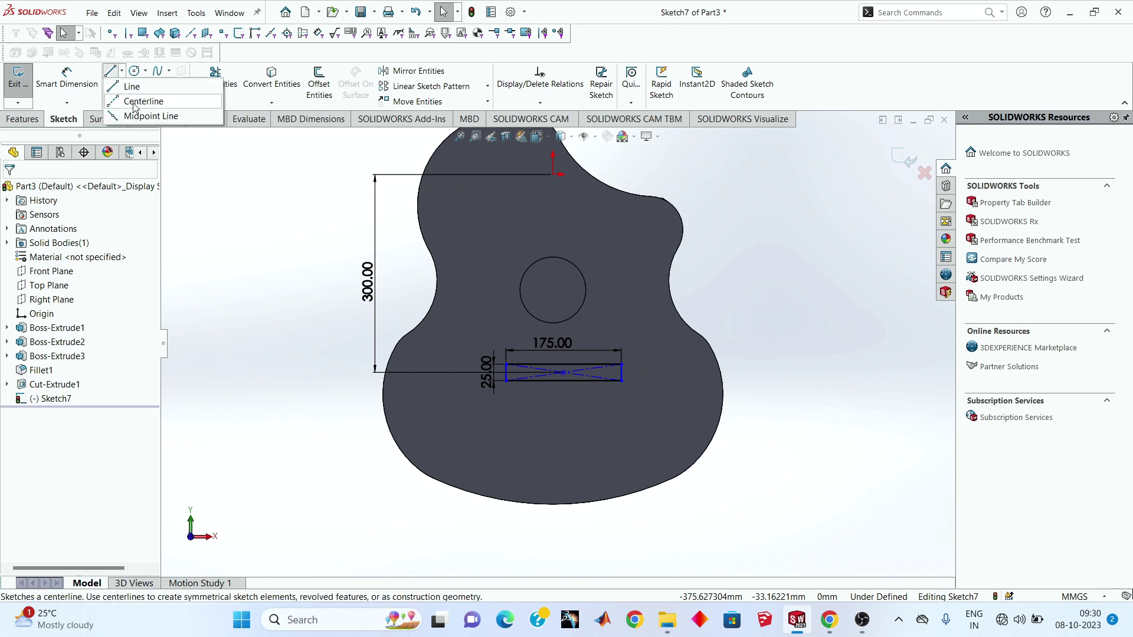
pyautogui.click(553, 361)
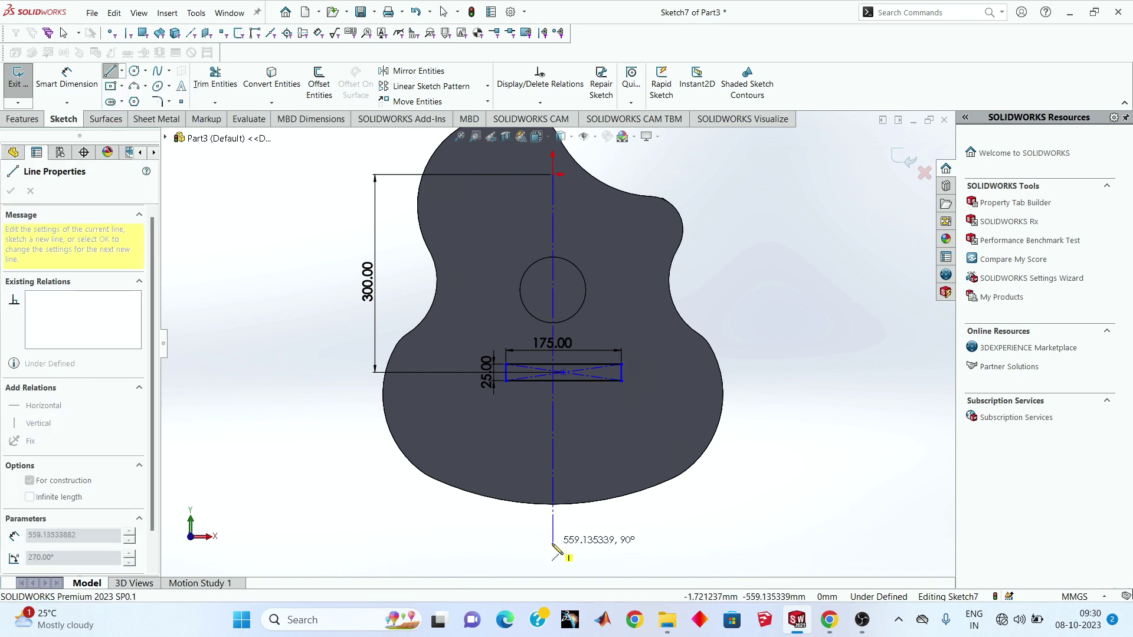
pyautogui.click(553, 545)
pyautogui.rightClick(204, 373)
pyautogui.click(231, 380)
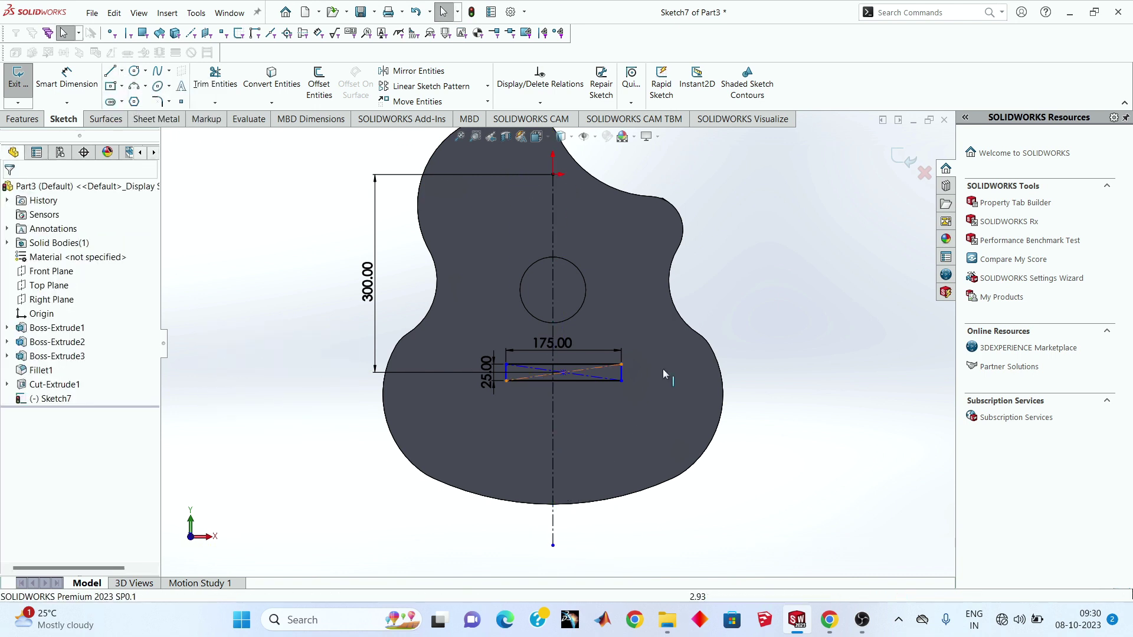
pyautogui.scroll(-2, 784, 341)
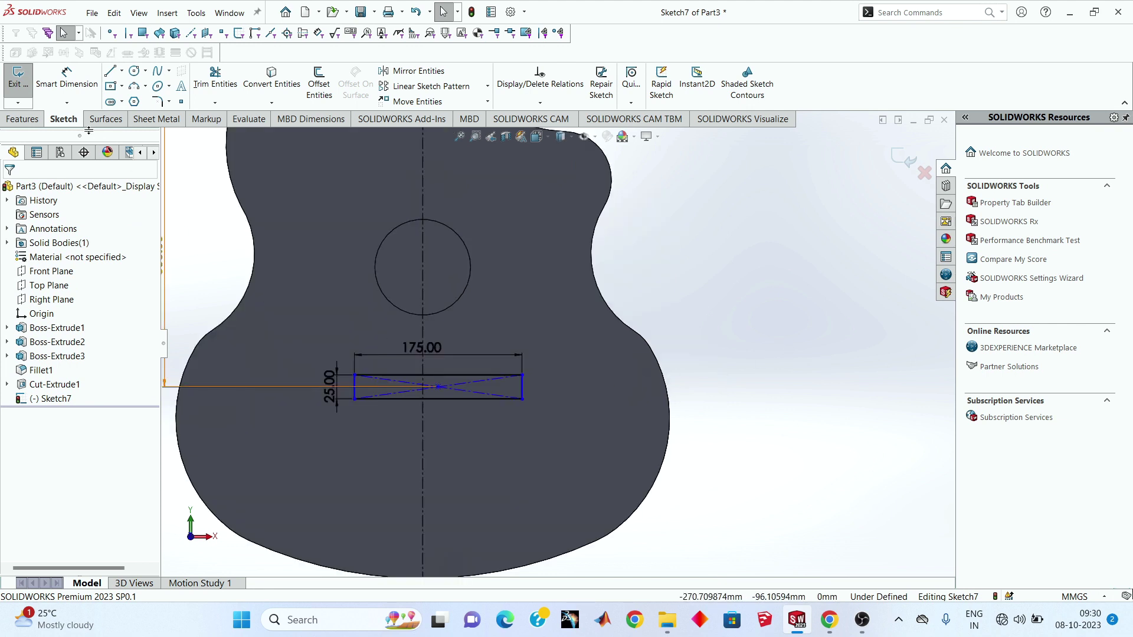
# Step: Dimension the rectangle's left edge to the centreline, entering 175/2 so it sits at 87.50
pyautogui.click(61, 78)
pyautogui.click(354, 387)
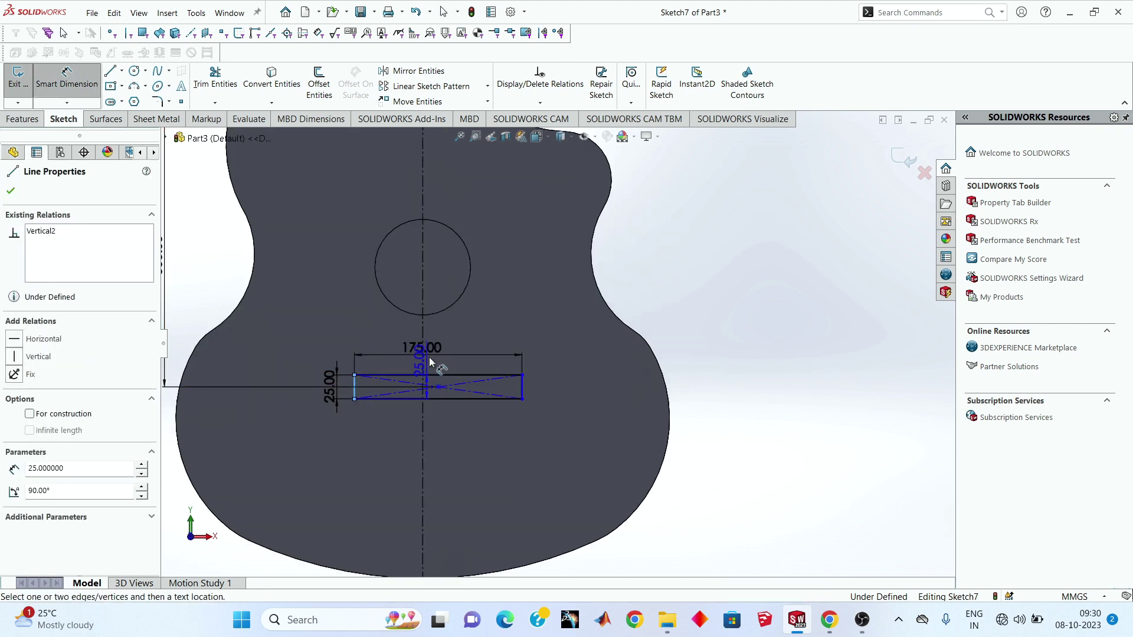
pyautogui.click(404, 331)
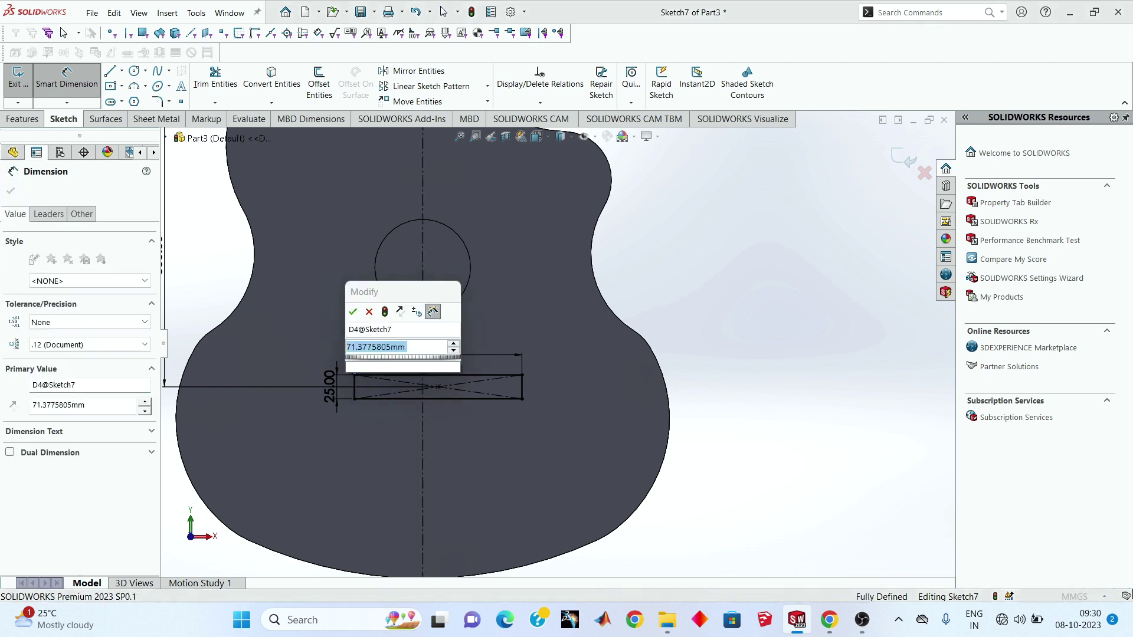
pyautogui.write('175/2')
pyautogui.press('Return')
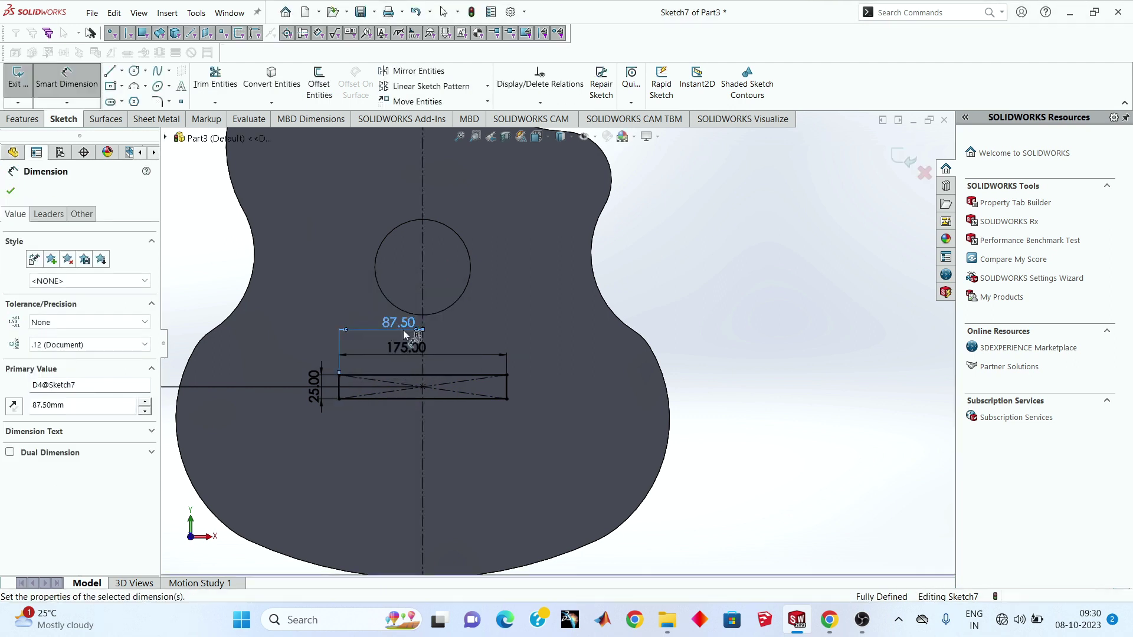
pyautogui.click(692, 283)
pyautogui.scroll(-2, 288, 407)
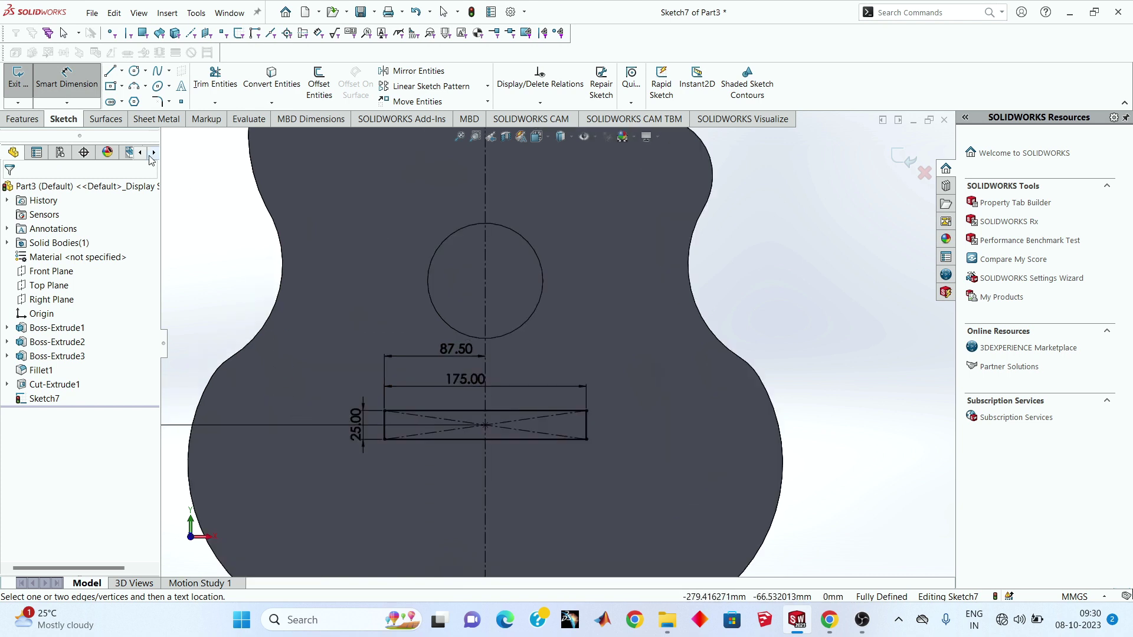
# Step: Draw a 3-point arc across the rectangle's left end and dimension it R25
pyautogui.click(133, 89)
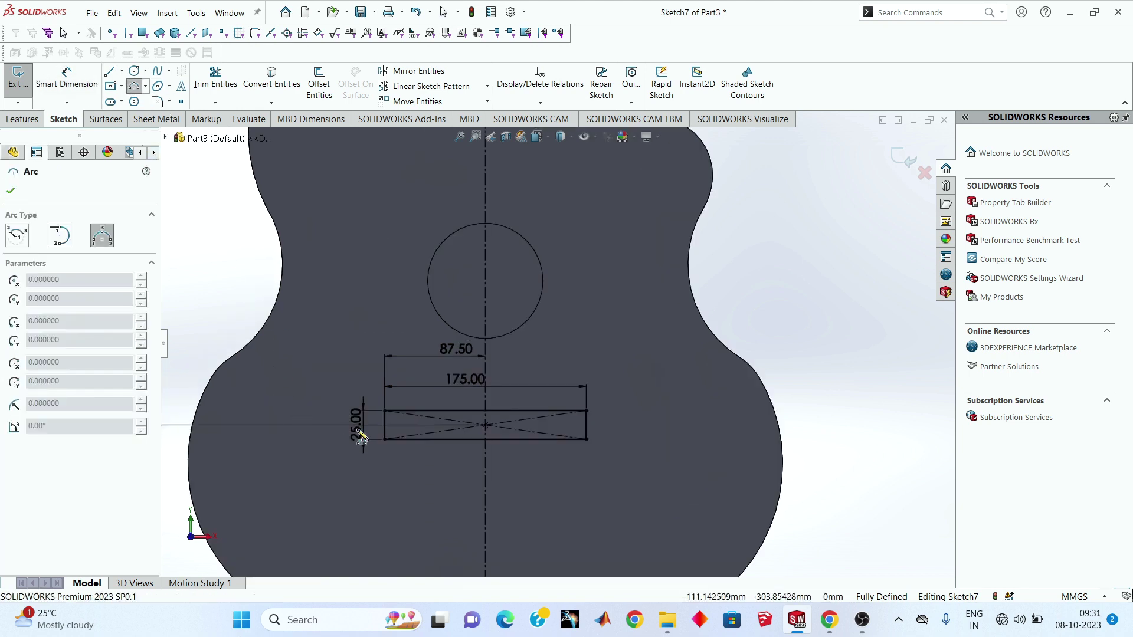
pyautogui.scroll(-2, 355, 437)
pyautogui.click(400, 394)
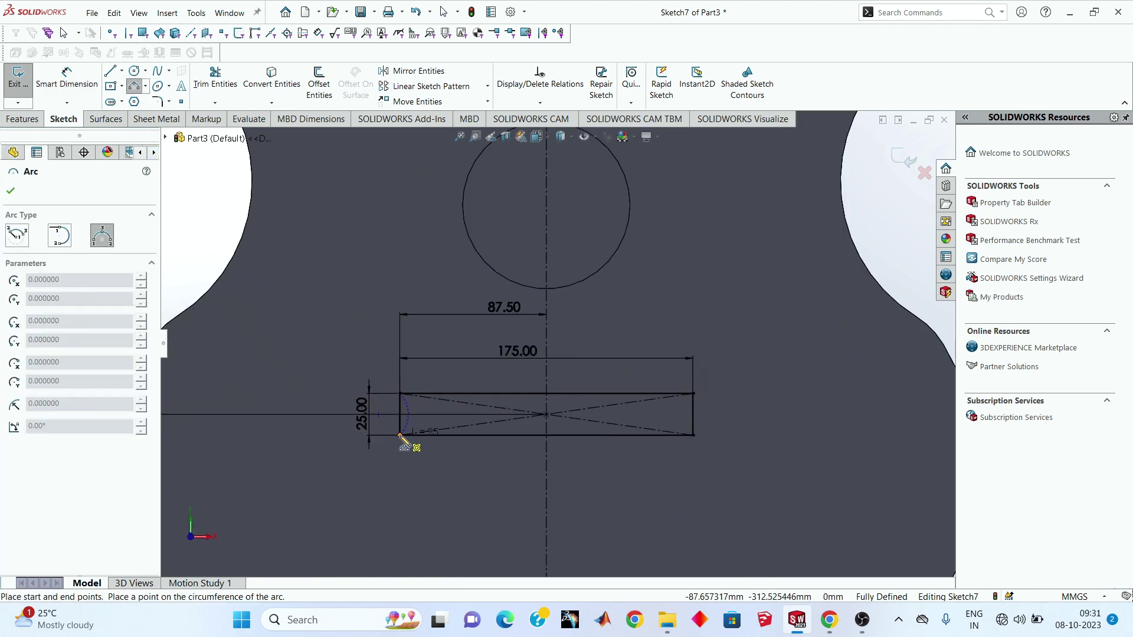
pyautogui.scroll(-3, 414, 422)
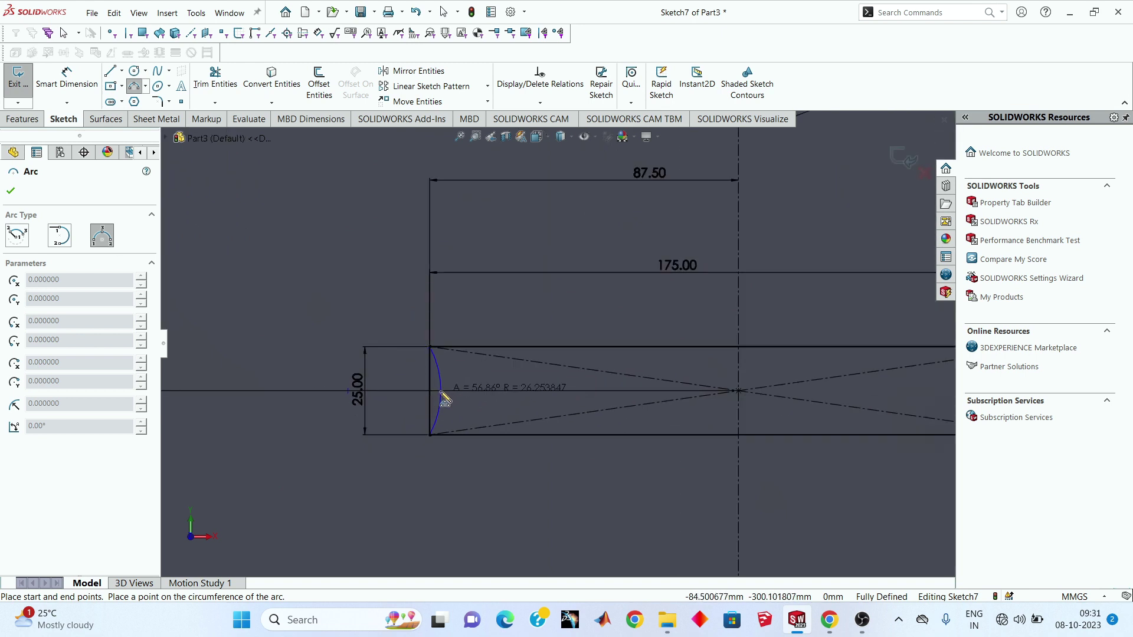
pyautogui.click(447, 400)
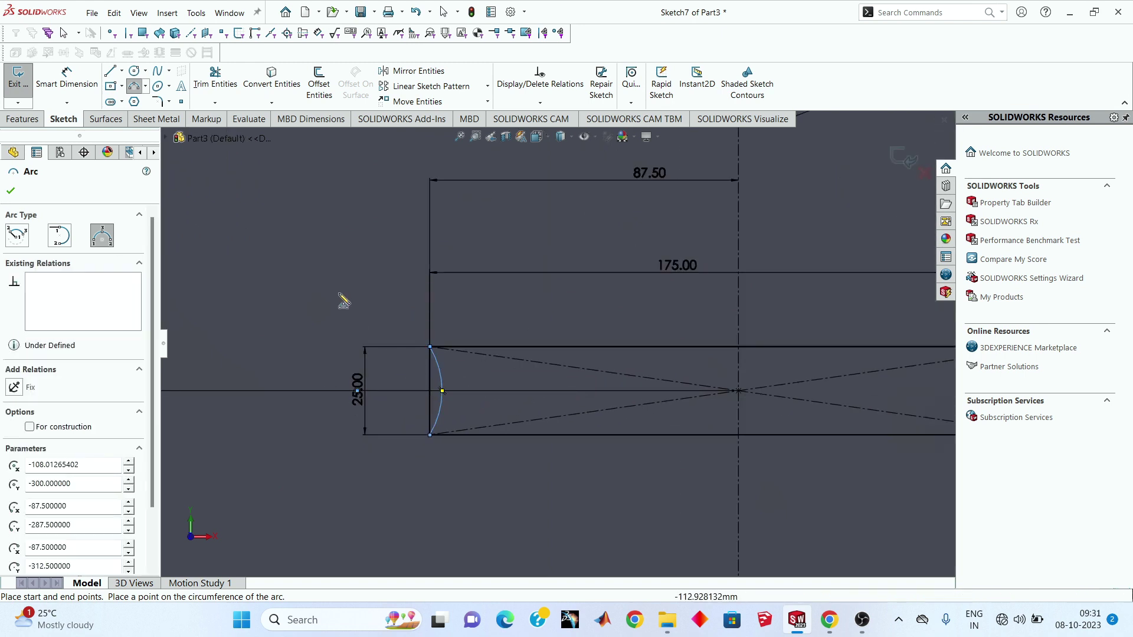
pyautogui.rightClick(342, 295)
pyautogui.click(369, 297)
pyautogui.click(53, 86)
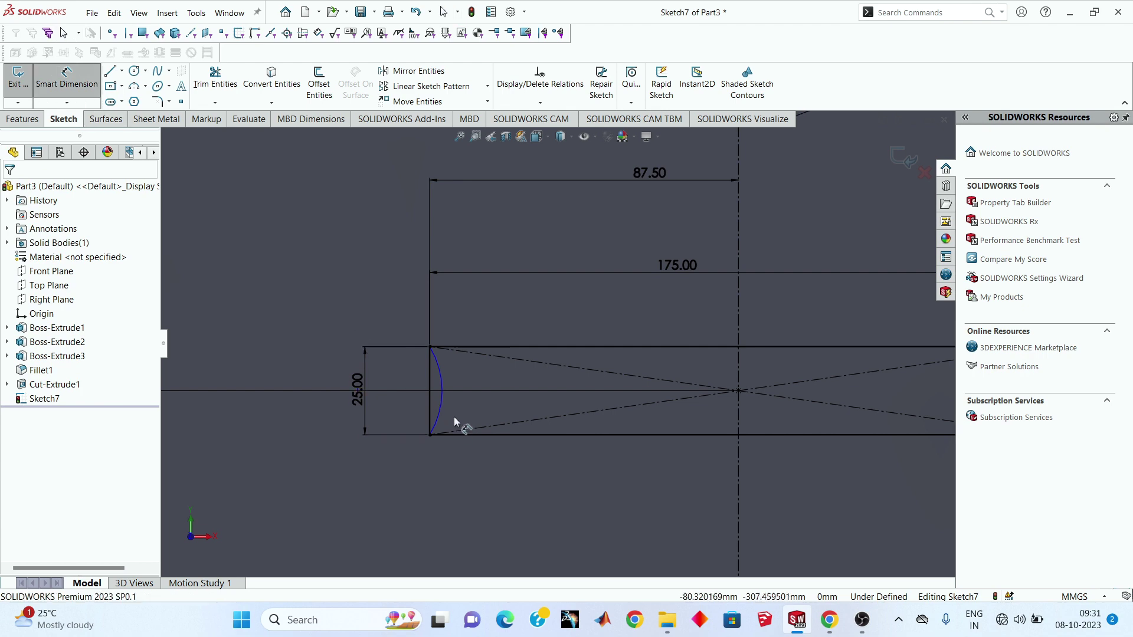
pyautogui.click(441, 412)
pyautogui.click(404, 380)
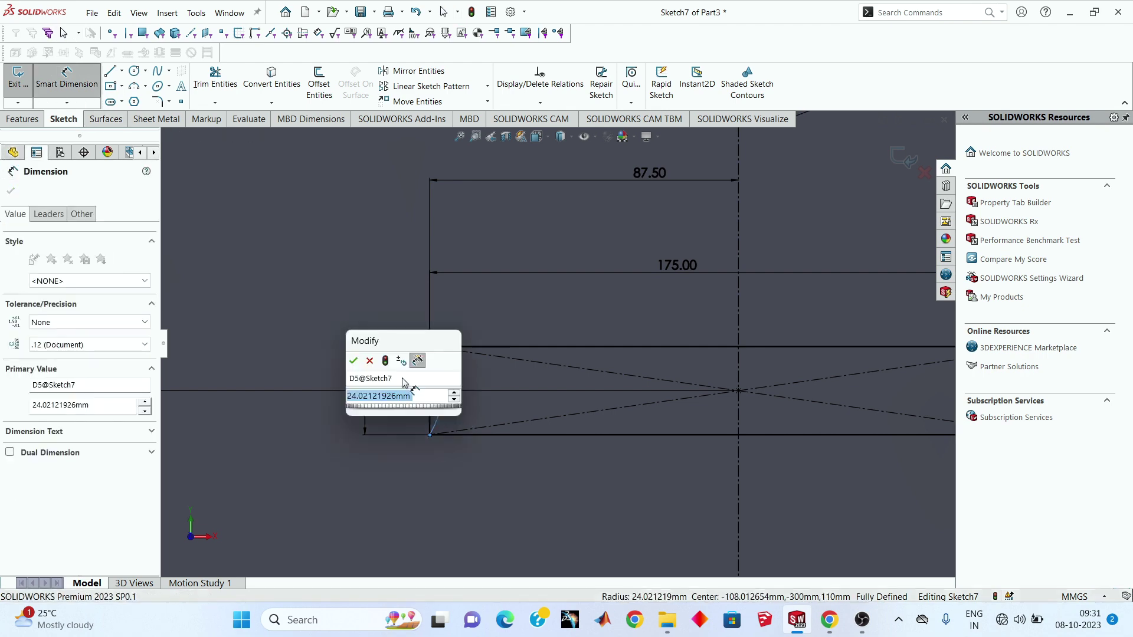
pyautogui.write('25')
pyautogui.press('Return')
pyautogui.press('Escape')
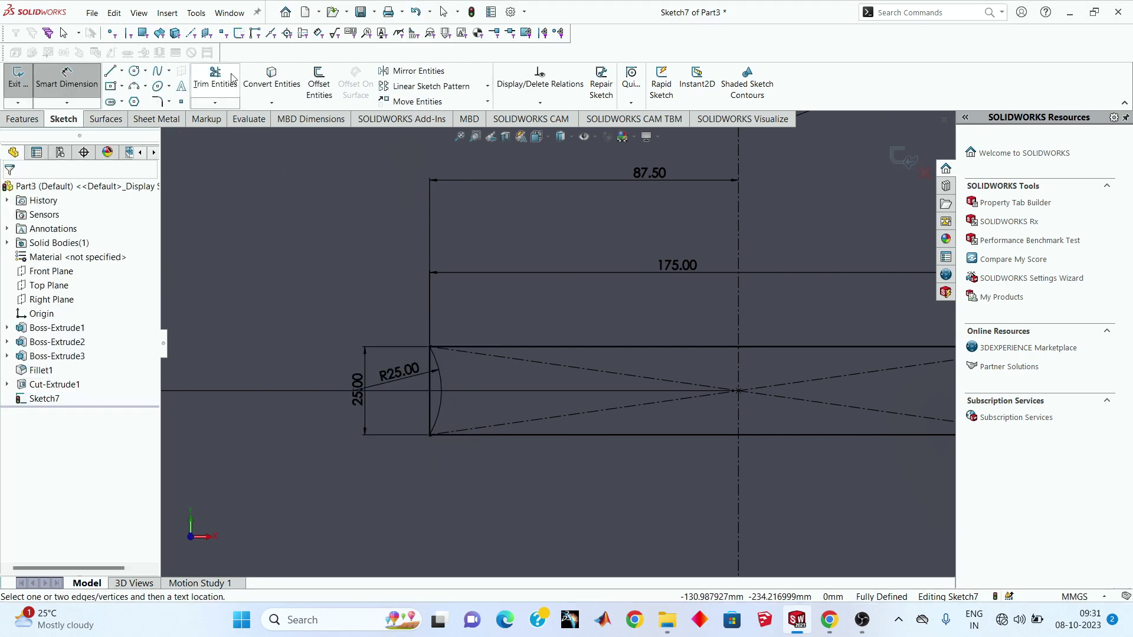
# Step: Trim away the straight left edge behind the arc
pyautogui.click(214, 80)
pyautogui.scroll(-3, 444, 416)
pyautogui.click(427, 363)
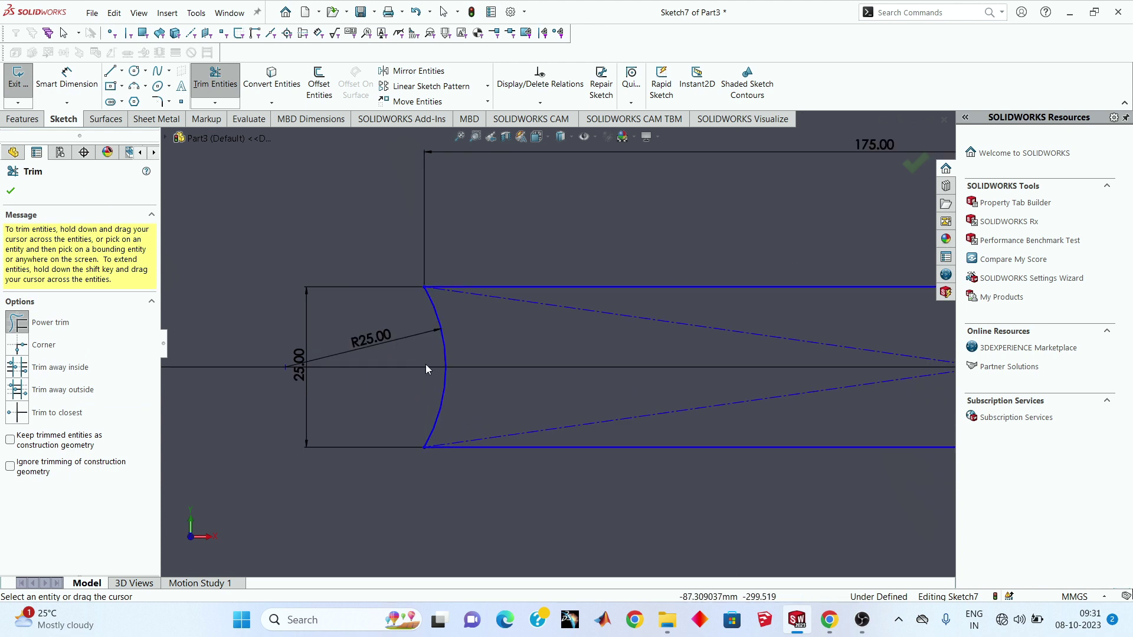
pyautogui.scroll(3, 467, 352)
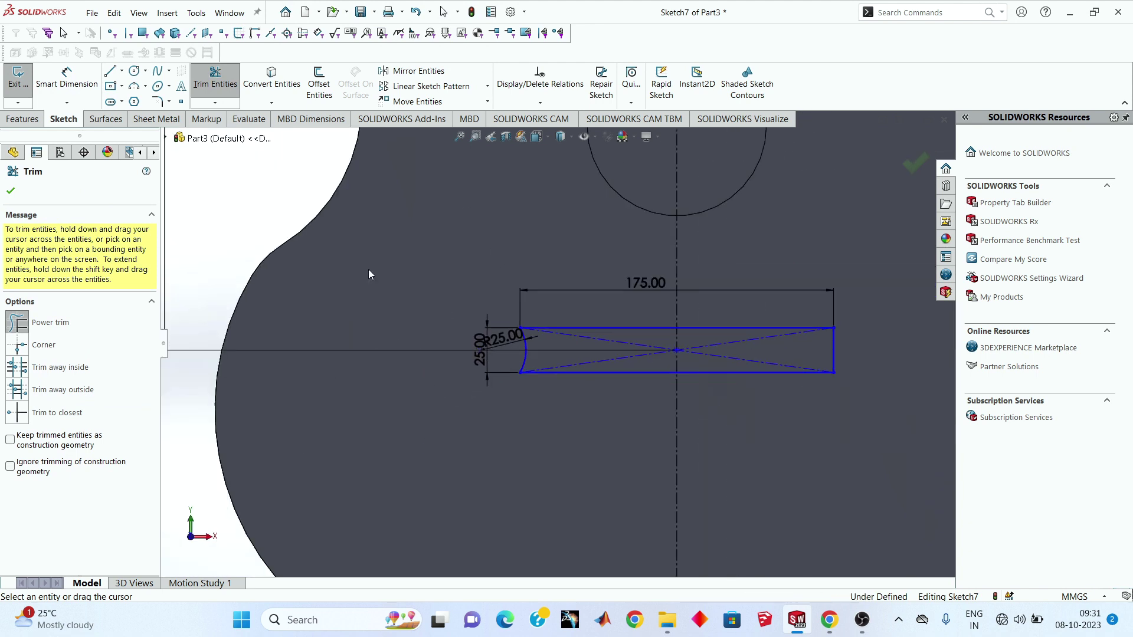
# Step: Mirror the left 25 mm end arc about the vertical centreline onto the right end
pyautogui.click(526, 365)
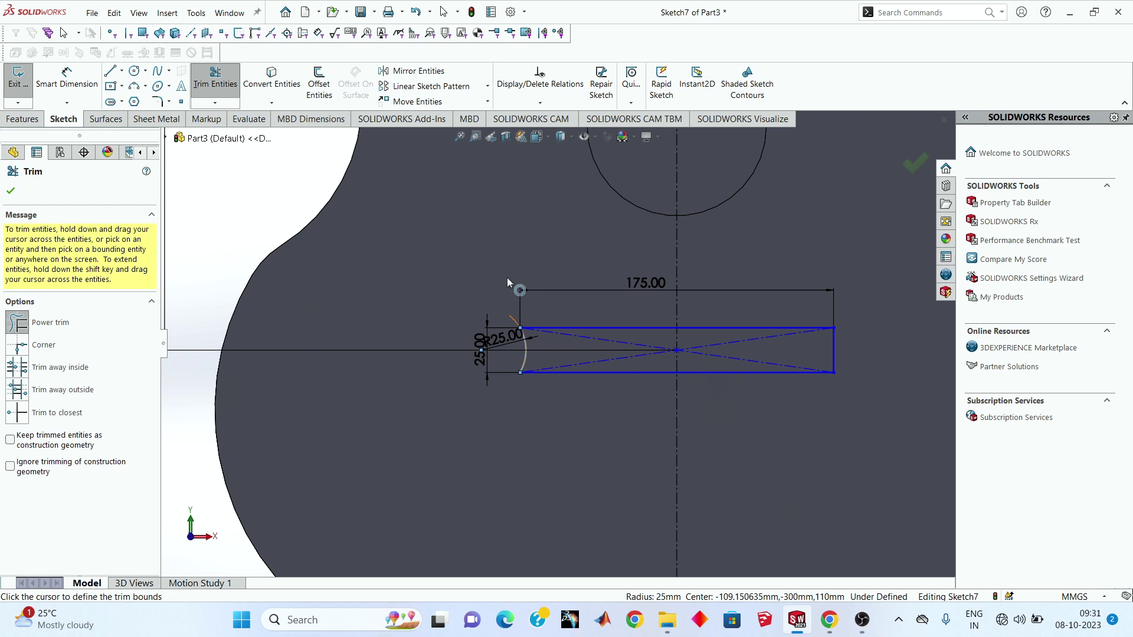
pyautogui.click(419, 71)
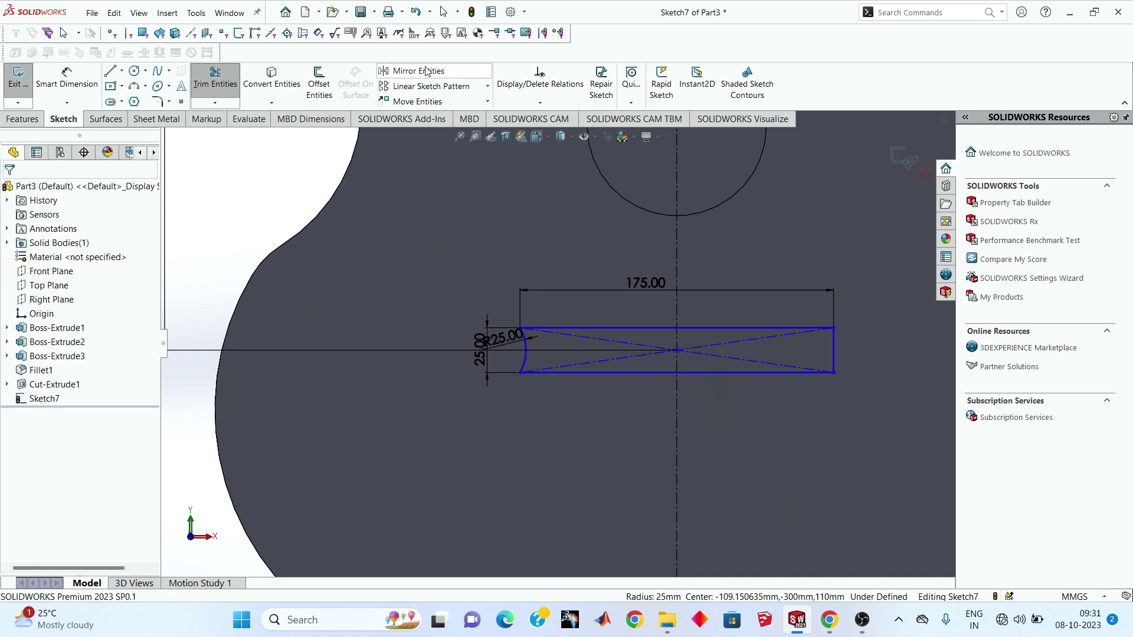
pyautogui.click(526, 365)
pyautogui.click(71, 367)
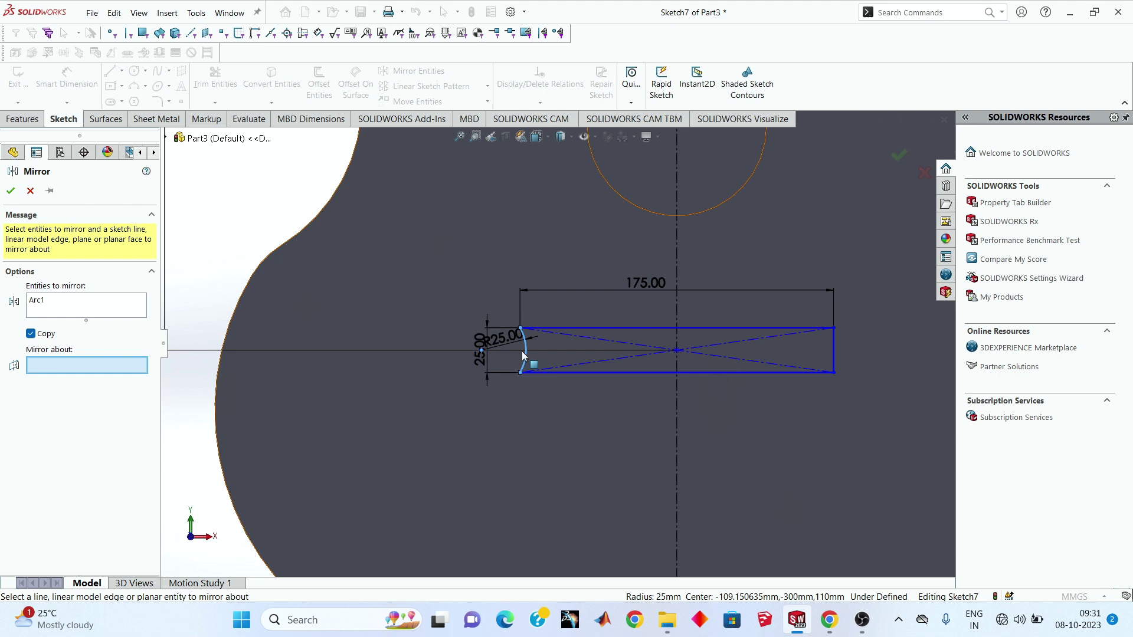
pyautogui.click(678, 255)
pyautogui.click(12, 191)
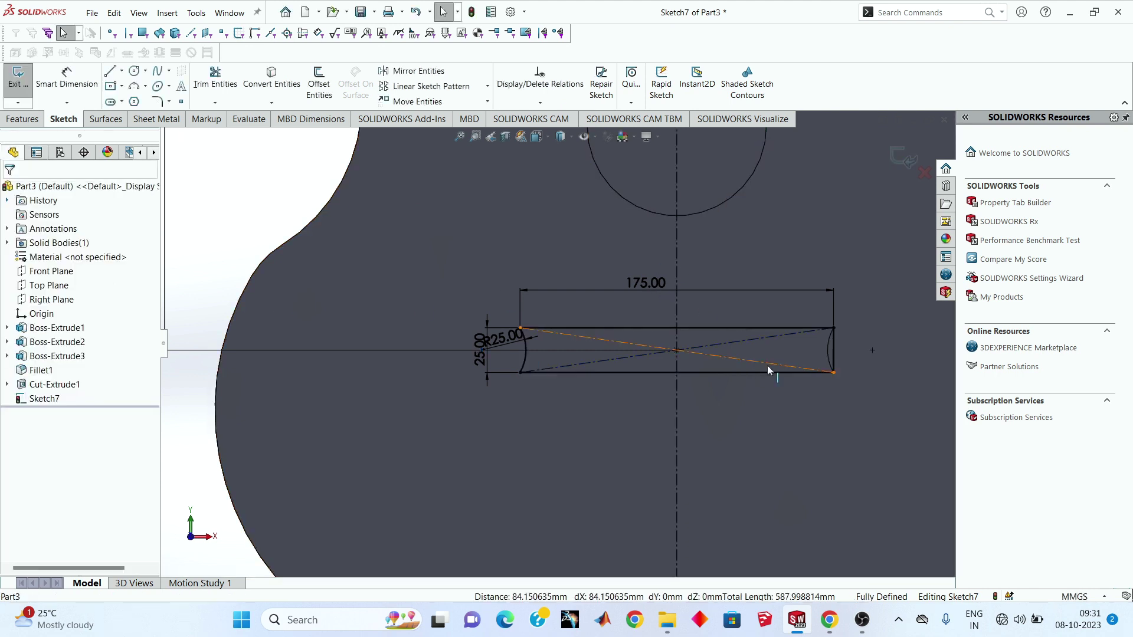
# Step: Leave trimming mode and exit Sketch7 with the curved-end slot outline
pyautogui.scroll(-4, 806, 354)
pyautogui.click(215, 80)
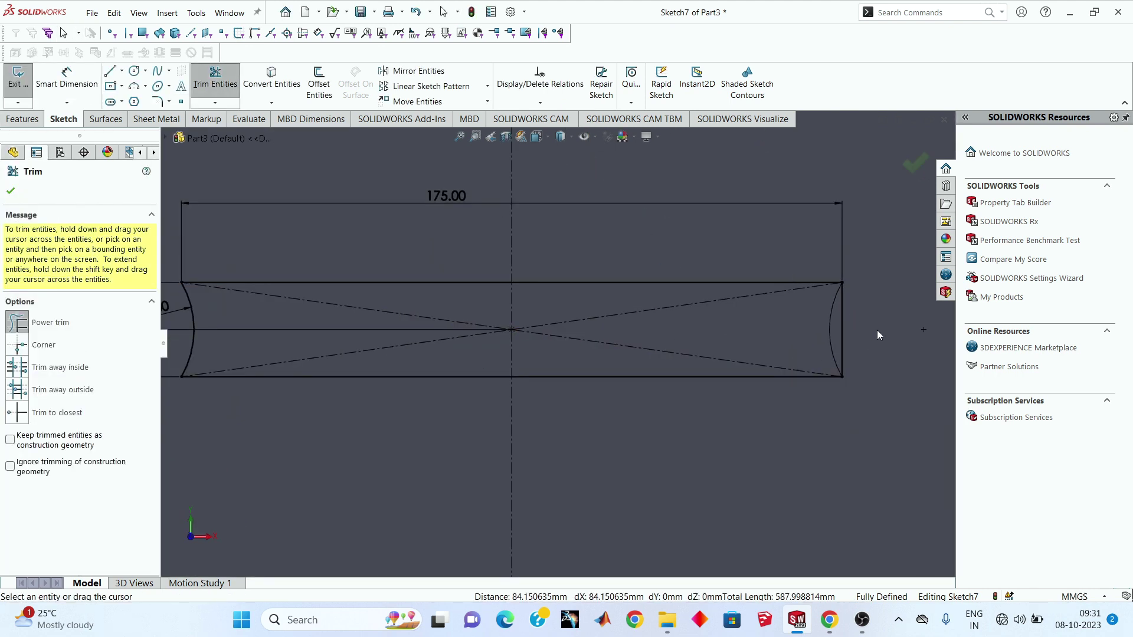
pyautogui.scroll(4, 773, 440)
pyautogui.keyDown('ctrl'); pyautogui.moveTo(732, 358); pyautogui.dragTo(694, 354, button='middle'); pyautogui.keyUp('ctrl')
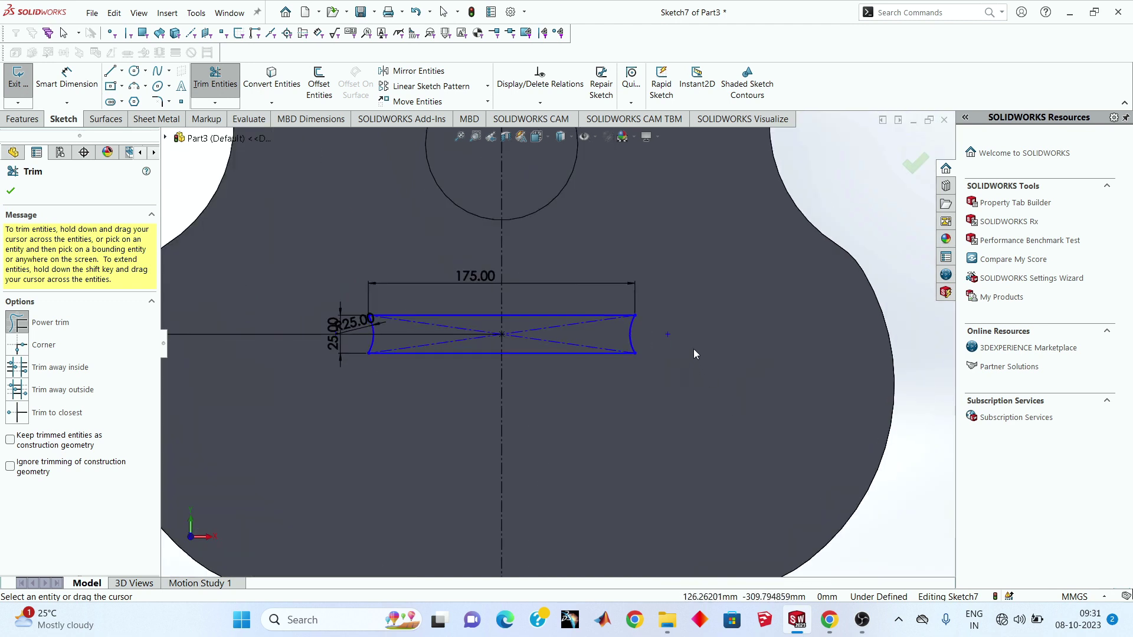
pyautogui.press('Escape')
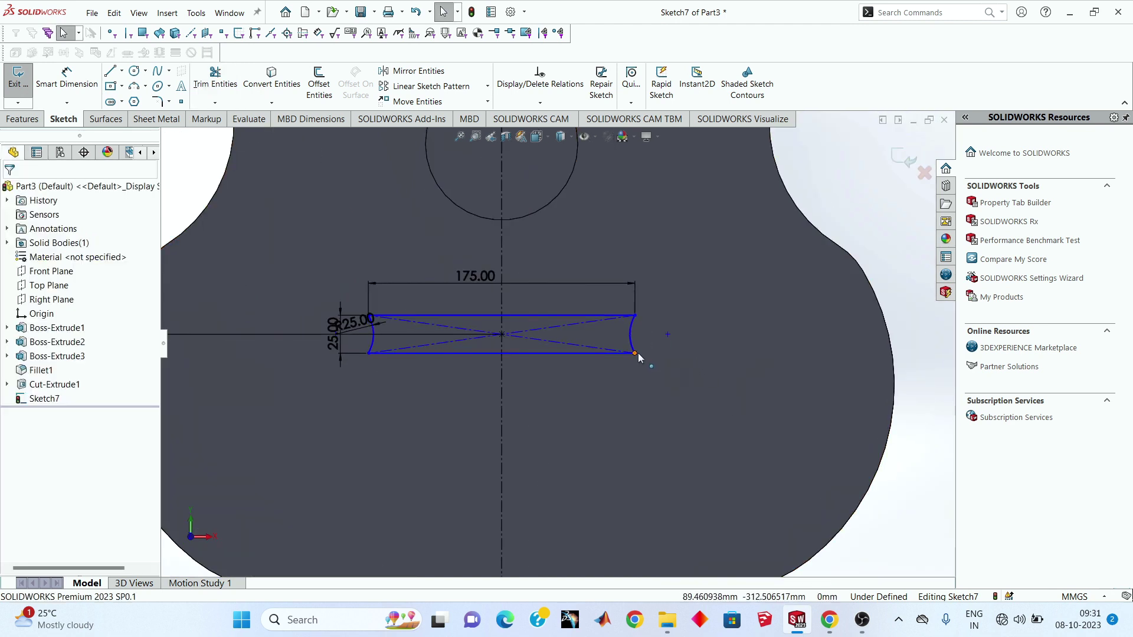
pyautogui.click(901, 161)
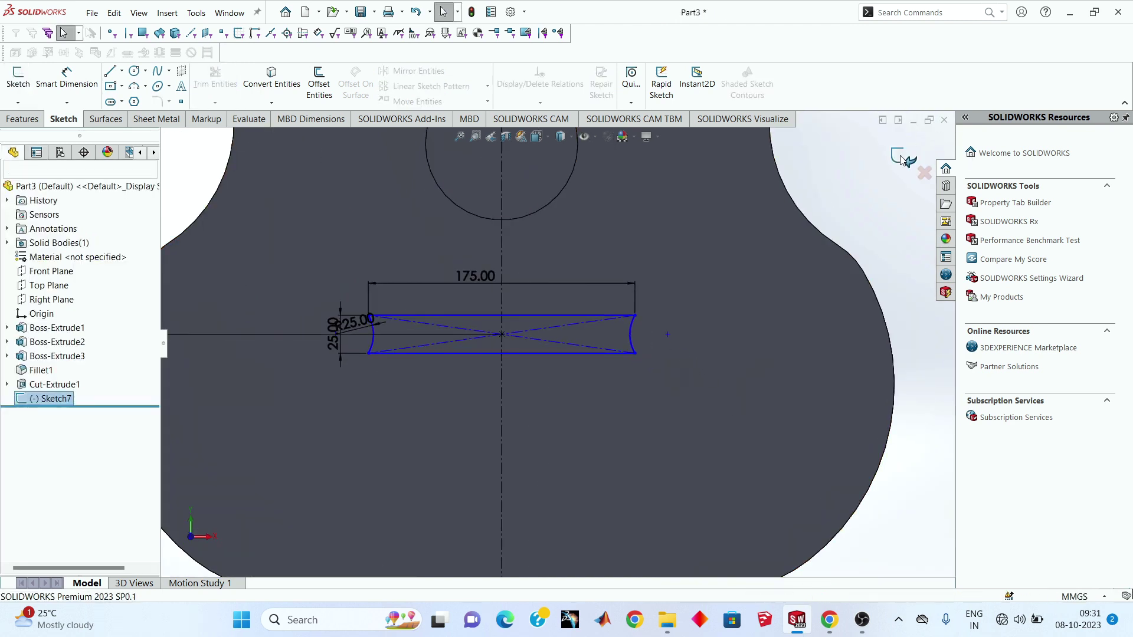
# Step: Extrude the curved-end bridge sketch 5 mm as Boss-Extrude4
pyautogui.click(13, 118)
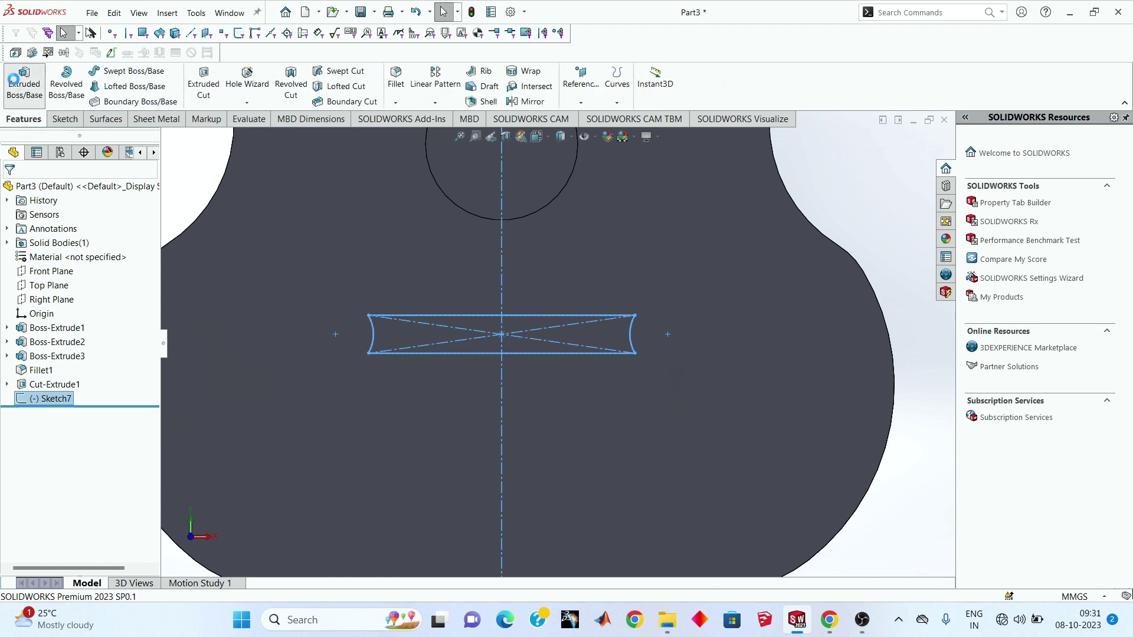
pyautogui.click(24, 80)
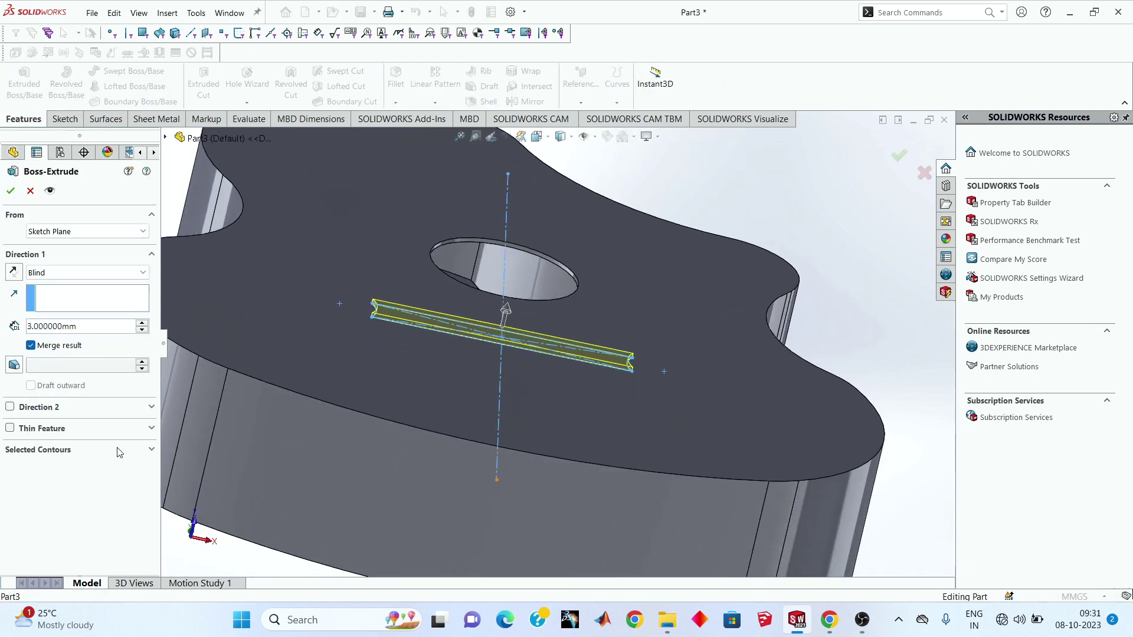
pyautogui.write('20')
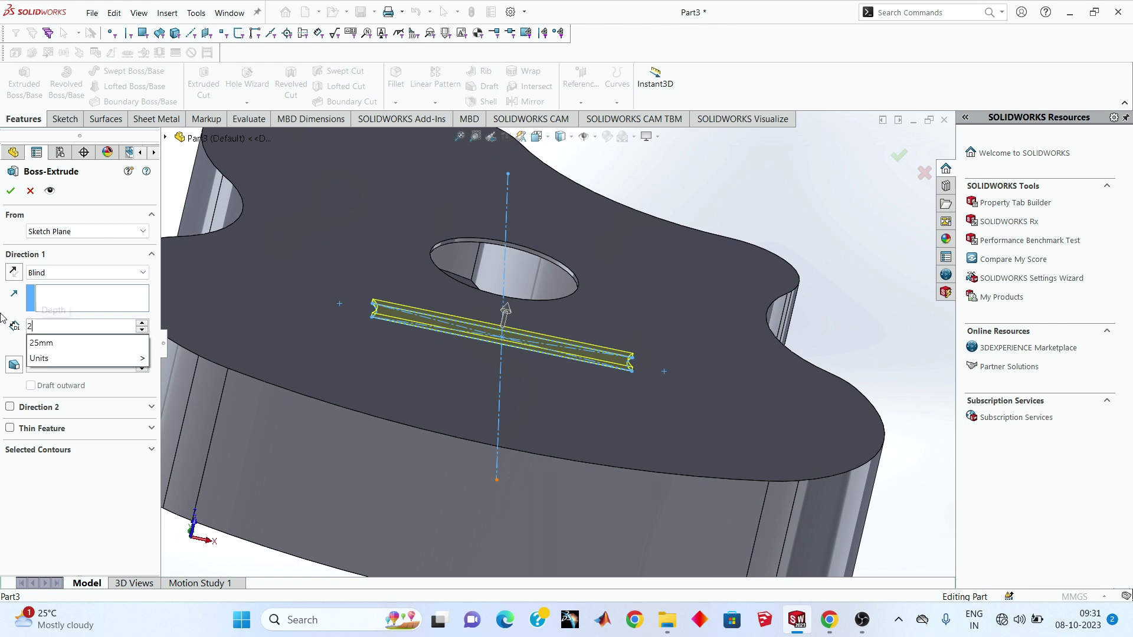
pyautogui.press('Return')
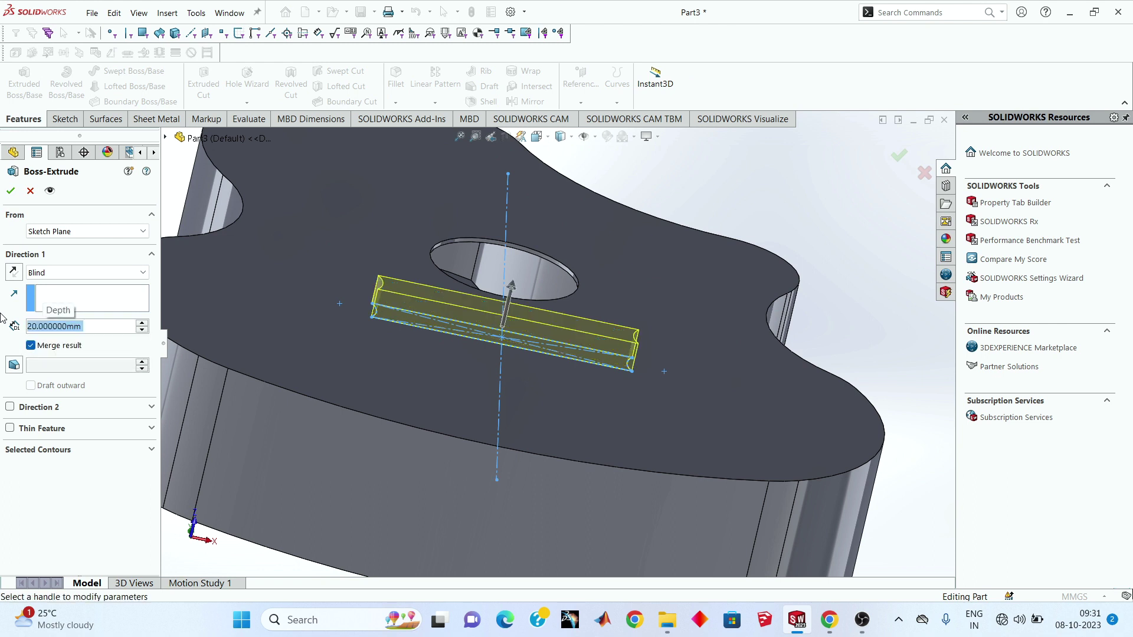
pyautogui.write('5')
pyautogui.press('Return')
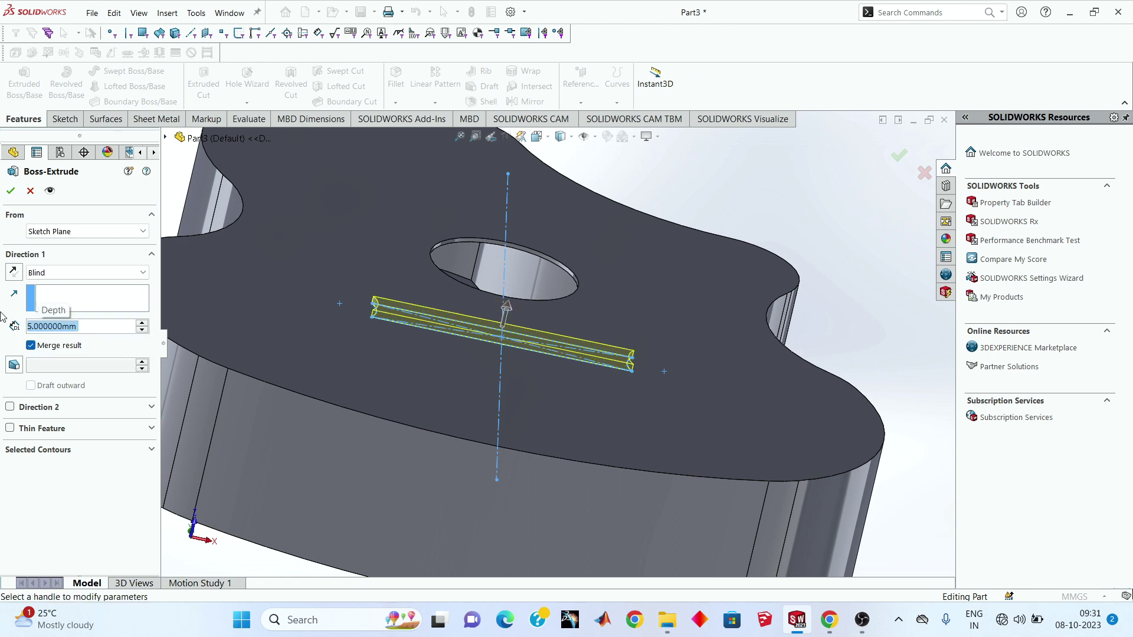
pyautogui.click(9, 191)
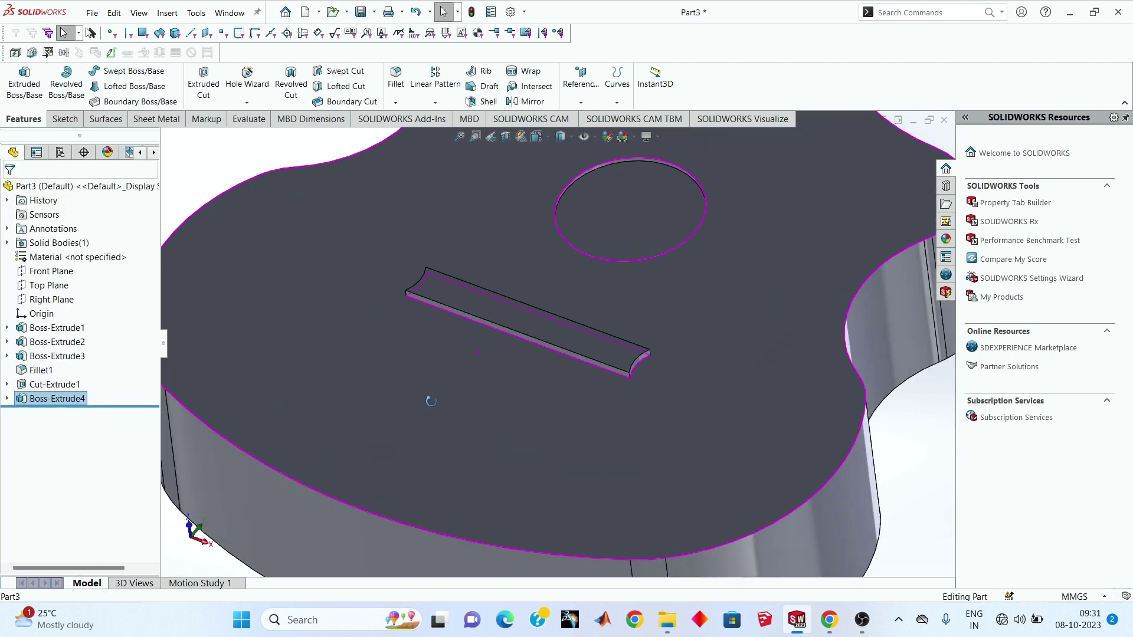
pyautogui.moveTo(438, 460)
pyautogui.mouseDown(button='middle')
pyautogui.moveTo(577, 370)
pyautogui.moveTo(511, 357)
pyautogui.mouseUp(button='middle')
pyautogui.scroll(-3, 576, 370)
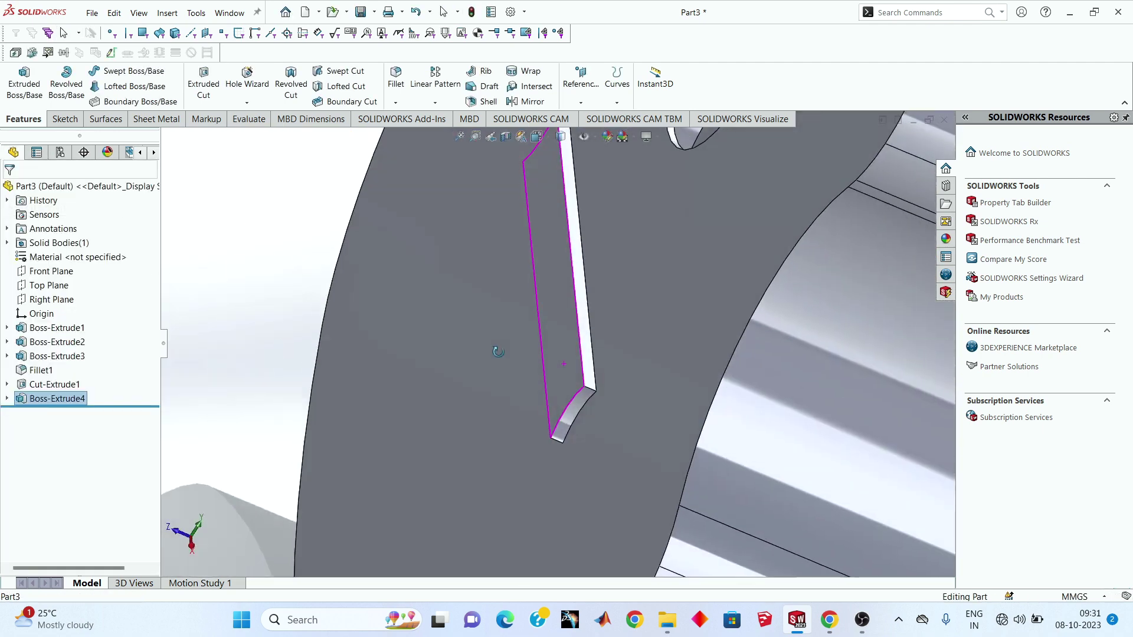
# Step: Fillet the bridge's two long top edges with a 7 mm radius
pyautogui.click(396, 76)
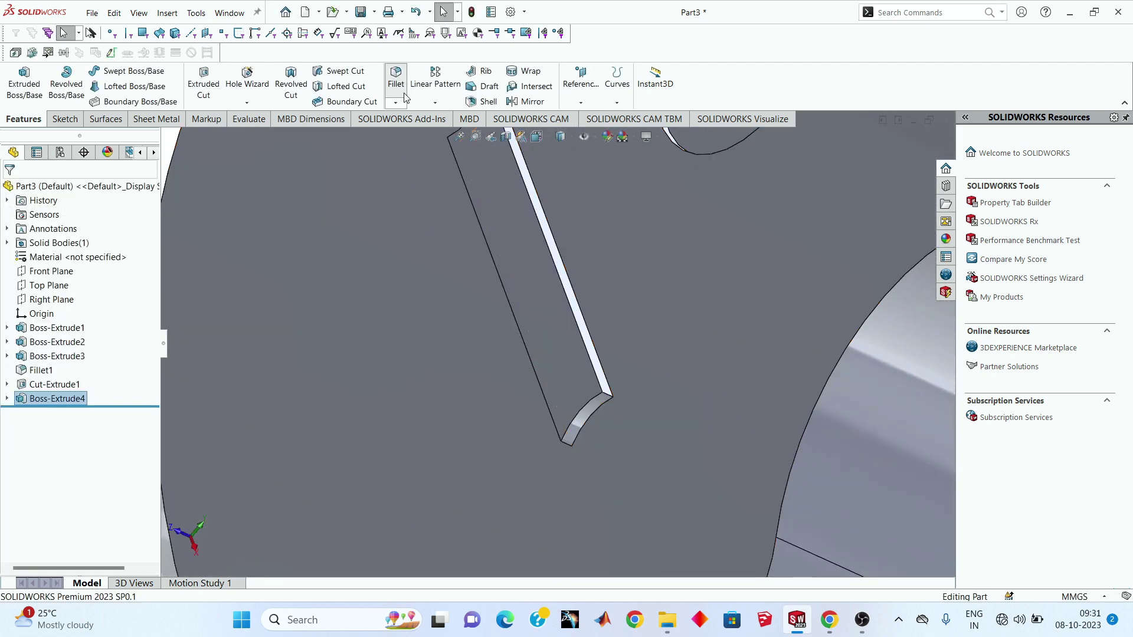
pyautogui.click(579, 332)
pyautogui.moveTo(569, 337); pyautogui.dragTo(572, 369, button='middle')
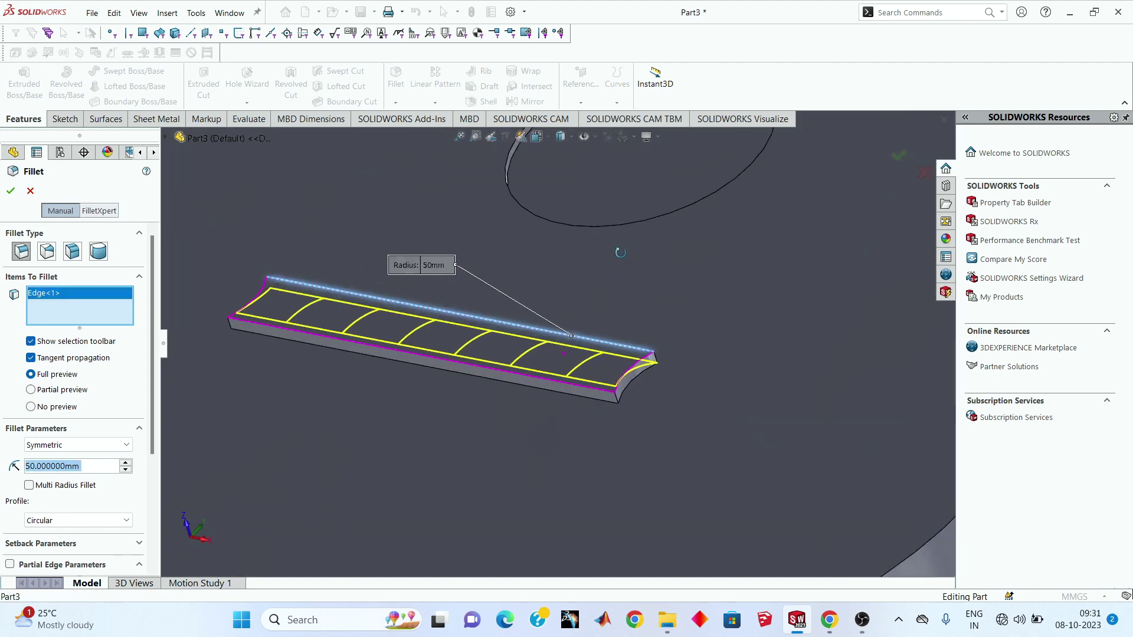
pyautogui.click(571, 384)
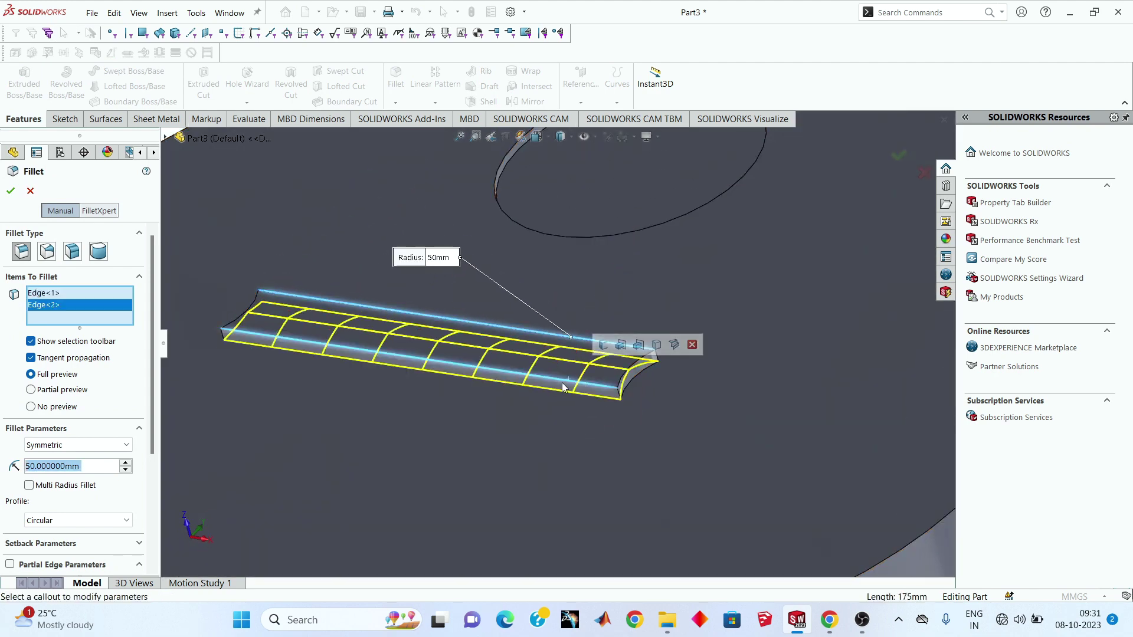
pyautogui.write('10')
pyautogui.press('Return')
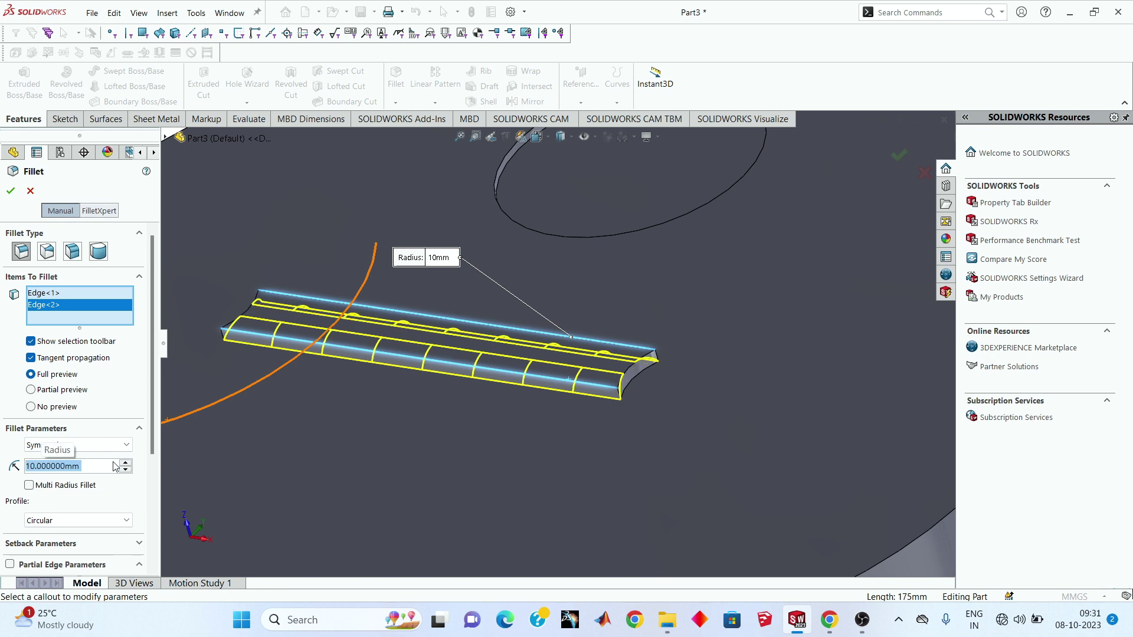
pyautogui.write('8')
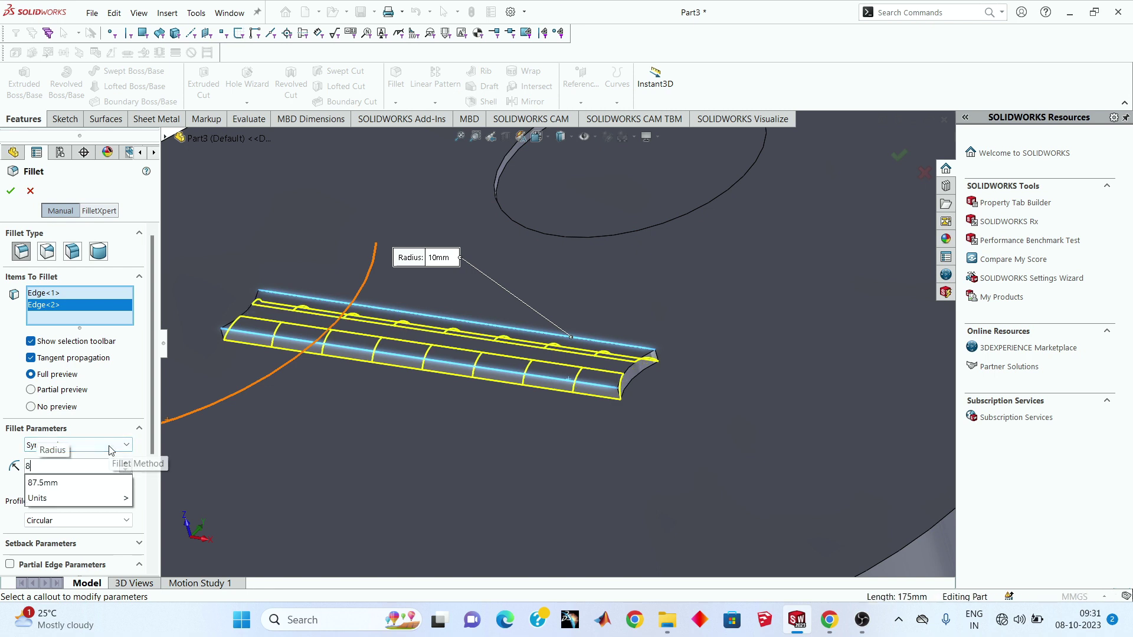
pyautogui.press('BackSpace')
pyautogui.write('7')
pyautogui.press('Return')
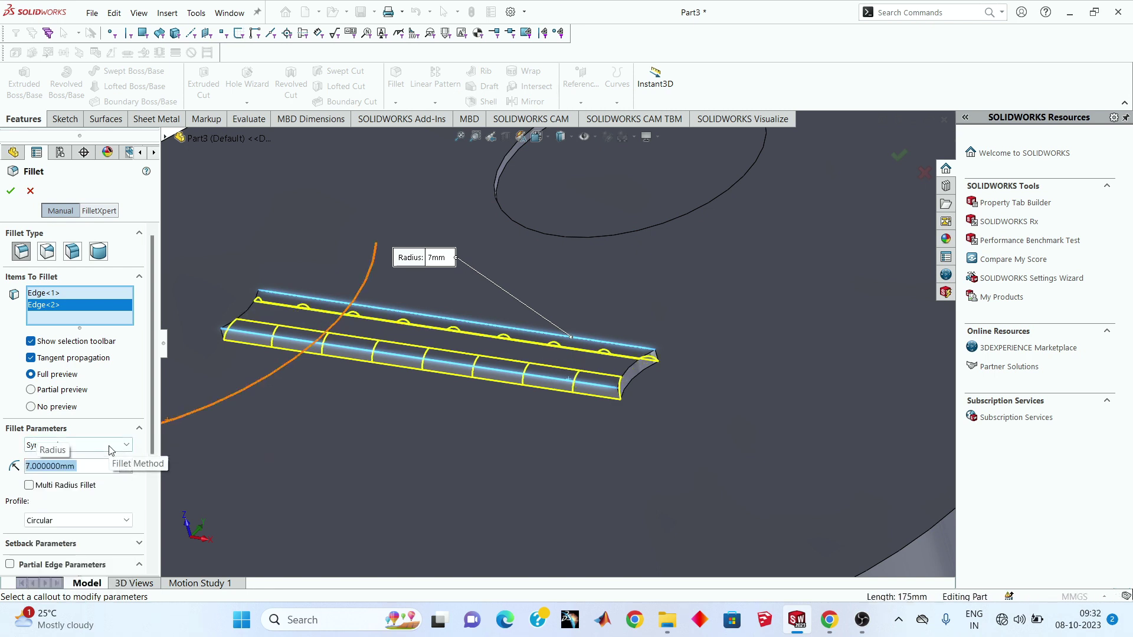
pyautogui.click(10, 191)
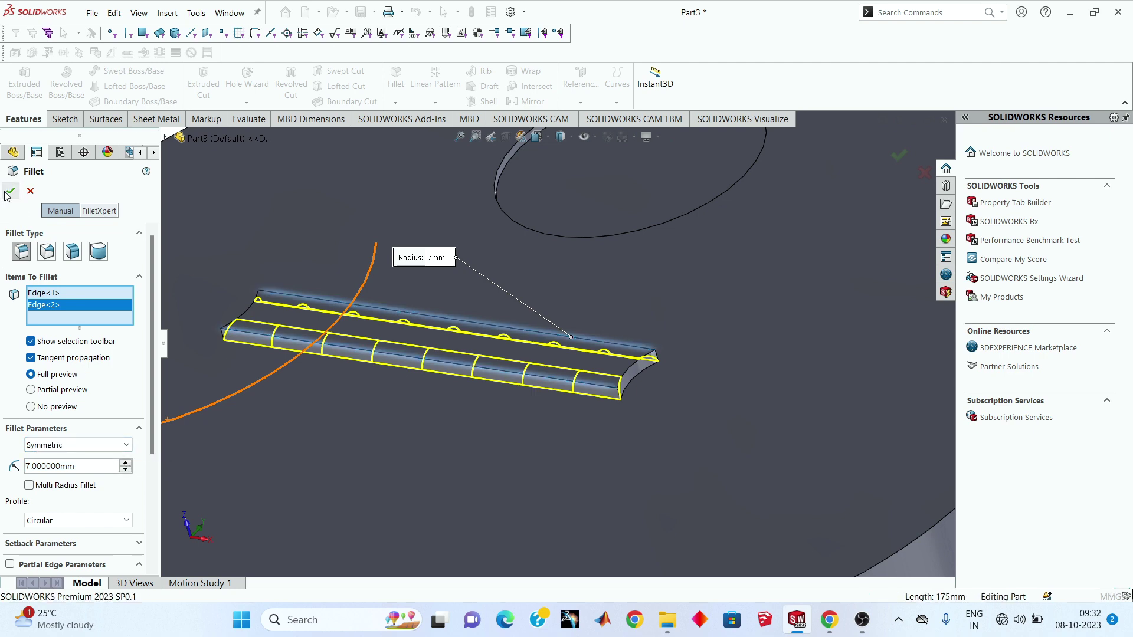
pyautogui.moveTo(433, 331)
pyautogui.mouseDown(button='middle')
pyautogui.moveTo(392, 377)
pyautogui.moveTo(495, 422)
pyautogui.mouseUp(button='middle')
pyautogui.scroll(-5, 495, 422)
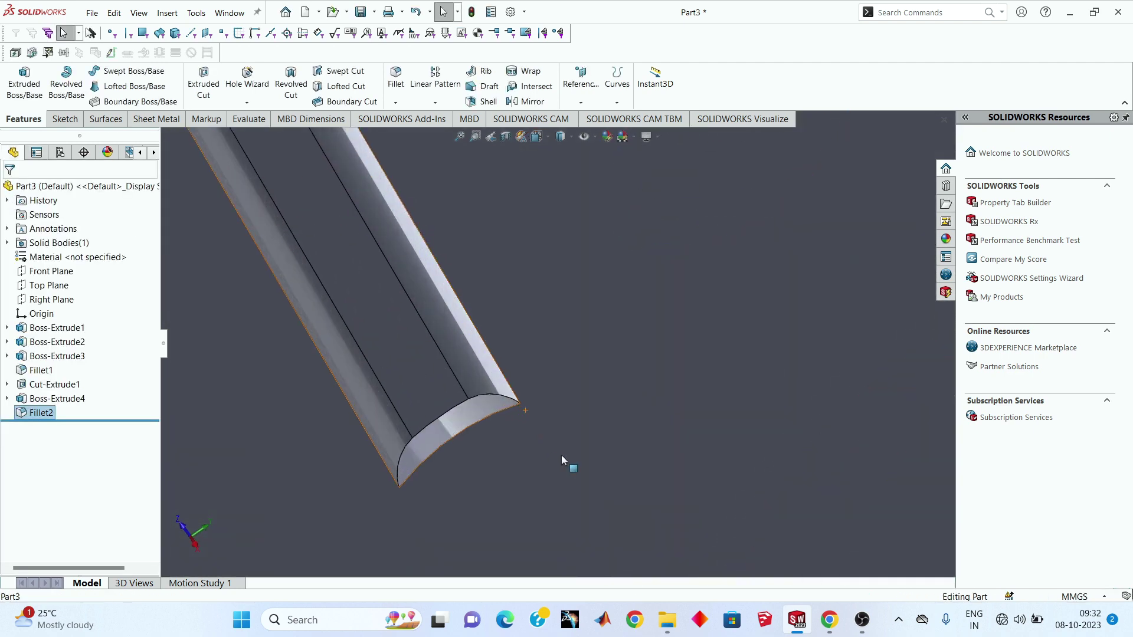
# Step: Fillet both curved end edges of the bridge with a 7 mm radius
pyautogui.click(395, 81)
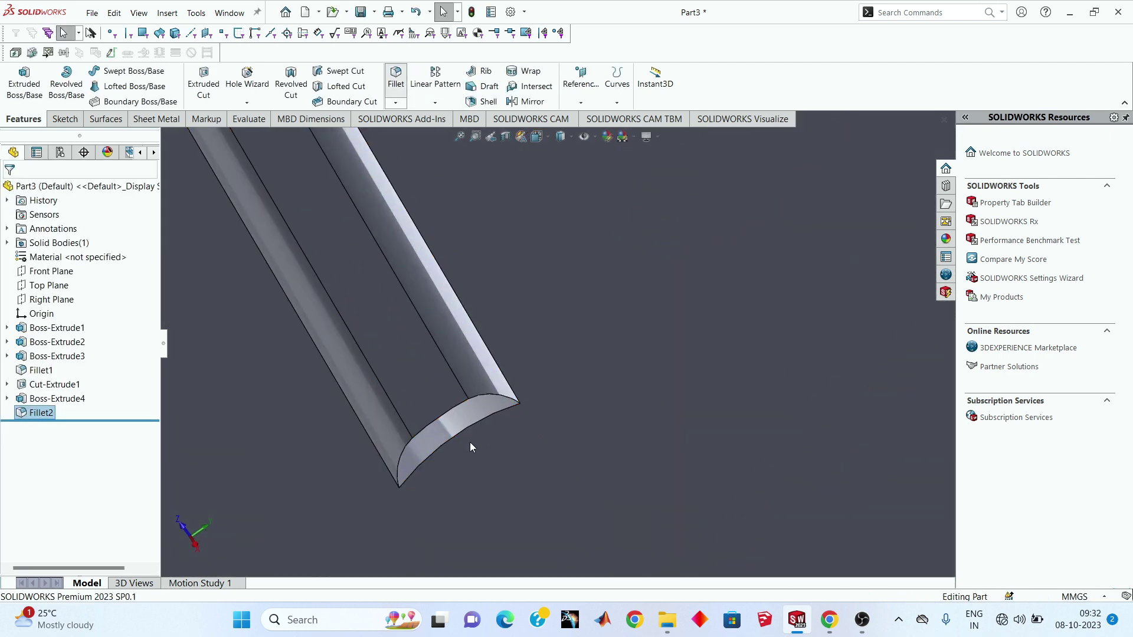
pyautogui.click(452, 415)
pyautogui.scroll(2, 452, 415)
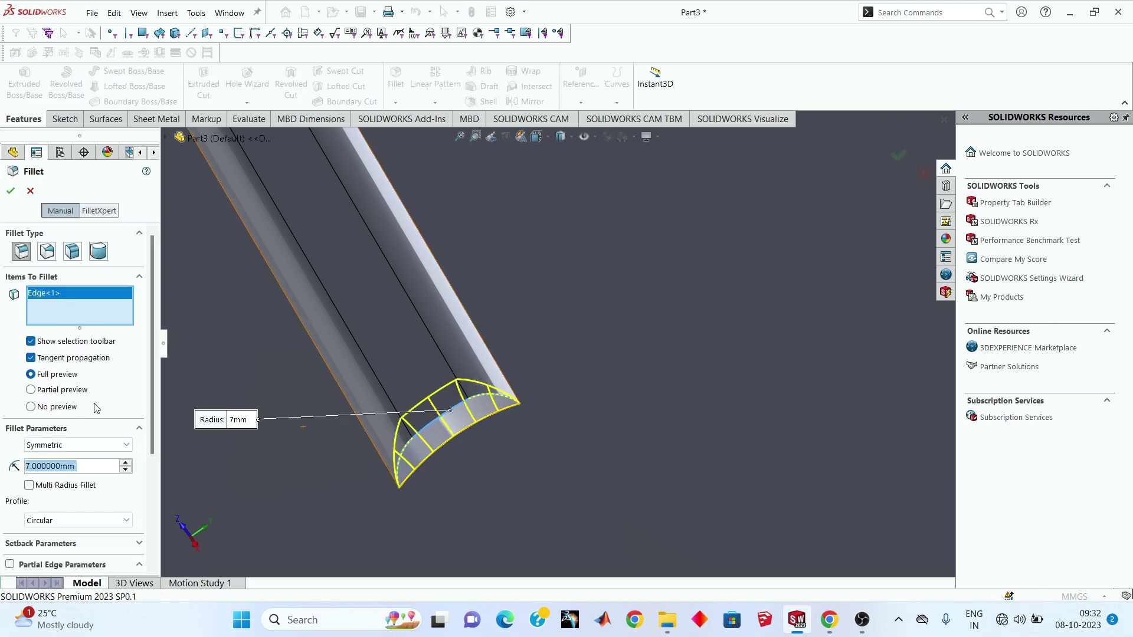
pyautogui.scroll(2, 263, 361)
pyautogui.scroll(3, 436, 413)
pyautogui.moveTo(436, 413)
pyautogui.mouseDown(button='middle')
pyautogui.moveTo(581, 331)
pyautogui.moveTo(526, 425)
pyautogui.moveTo(320, 416)
pyautogui.moveTo(389, 380)
pyautogui.moveTo(559, 396)
pyautogui.moveTo(477, 344)
pyautogui.mouseUp(button='middle')
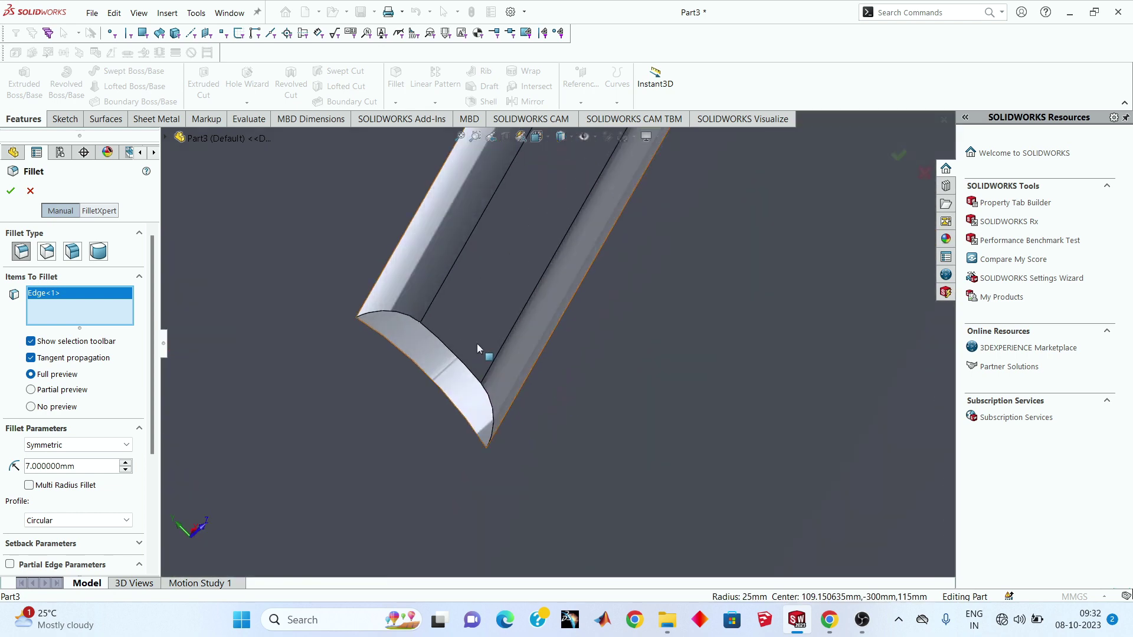
pyautogui.click(449, 352)
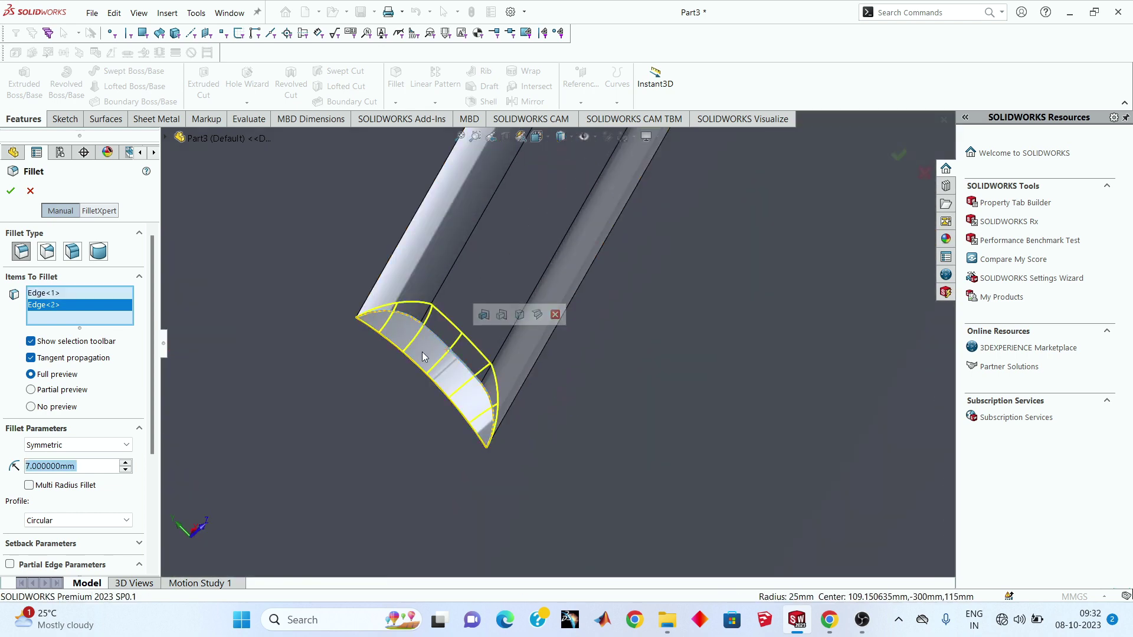
pyautogui.click(10, 191)
pyautogui.moveTo(430, 332)
pyautogui.mouseDown(button='middle')
pyautogui.moveTo(251, 322)
pyautogui.moveTo(282, 324)
pyautogui.mouseUp(button='middle')
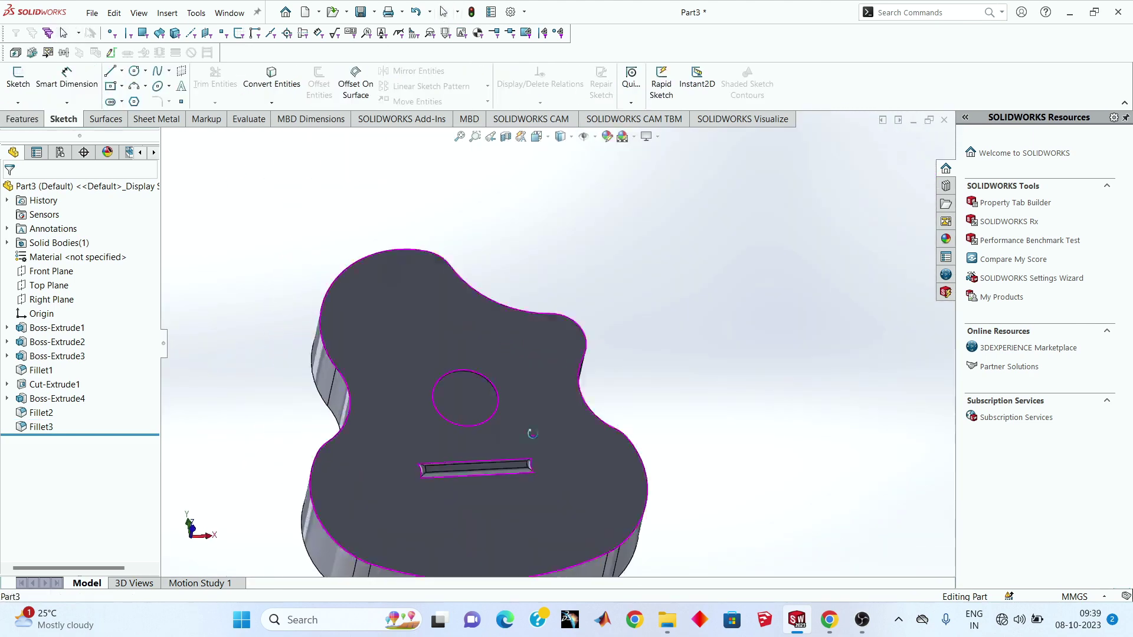
pyautogui.moveTo(532, 434)
pyautogui.mouseDown(button='middle')
pyautogui.moveTo(455, 362)
pyautogui.moveTo(480, 399)
pyautogui.moveTo(523, 384)
pyautogui.moveTo(578, 330)
pyautogui.moveTo(645, 379)
pyautogui.moveTo(550, 245)
pyautogui.moveTo(519, 331)
pyautogui.mouseUp(button='middle')
pyautogui.scroll(-3, 581, 341)
# Step: Start a new sketch on the guitar's front face, viewed normal to it
pyautogui.click(520, 332)
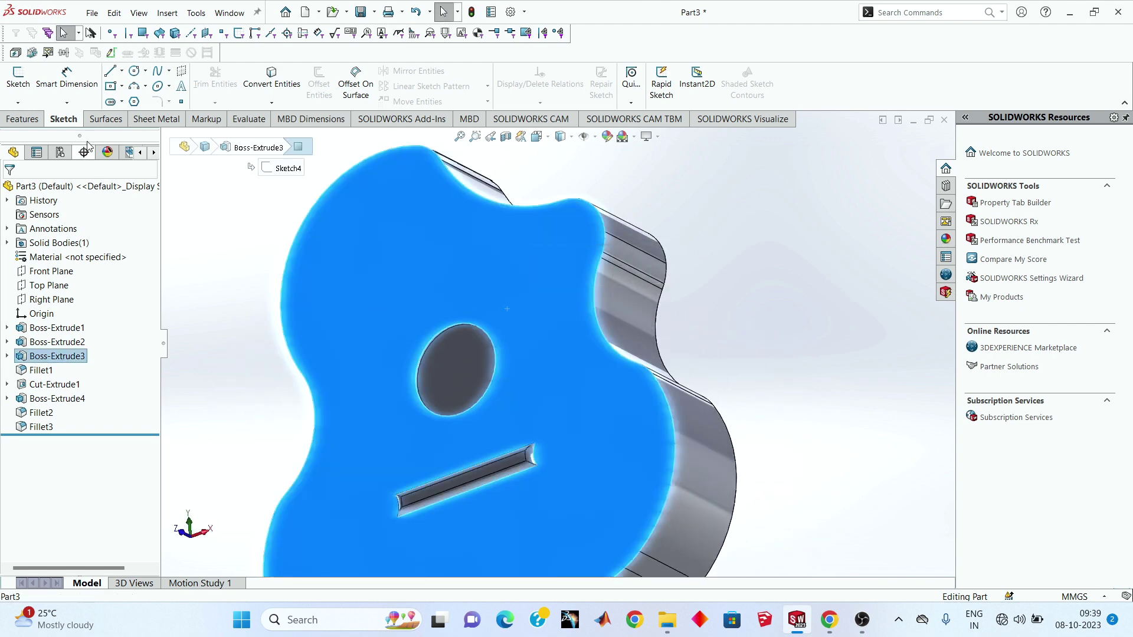
pyautogui.click(18, 85)
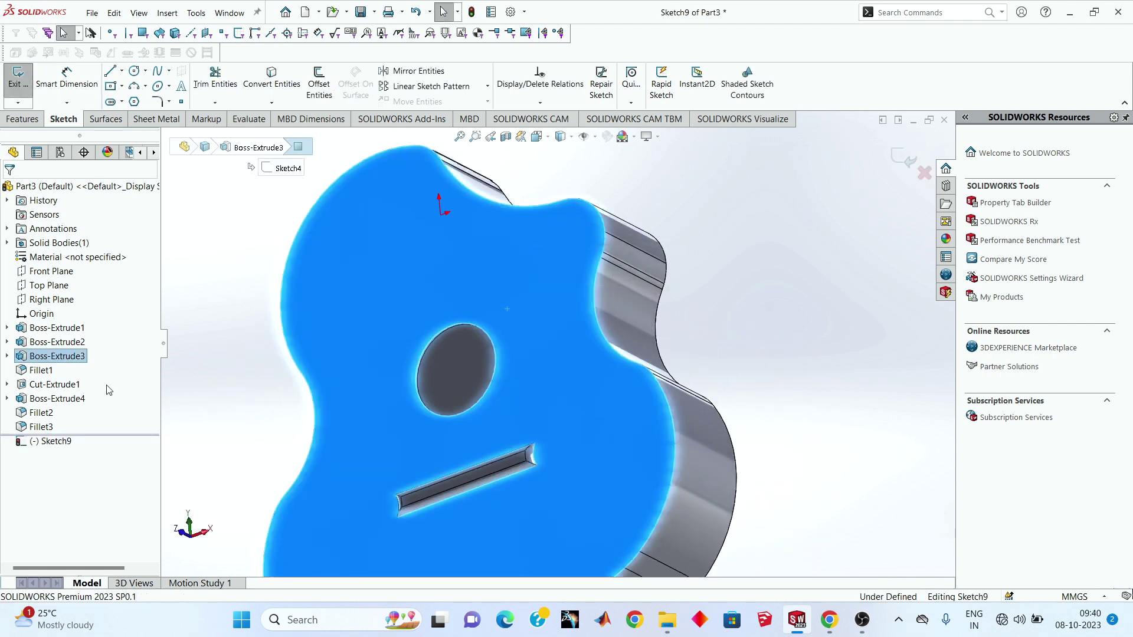
pyautogui.rightClick(66, 450)
pyautogui.rightClick(55, 447)
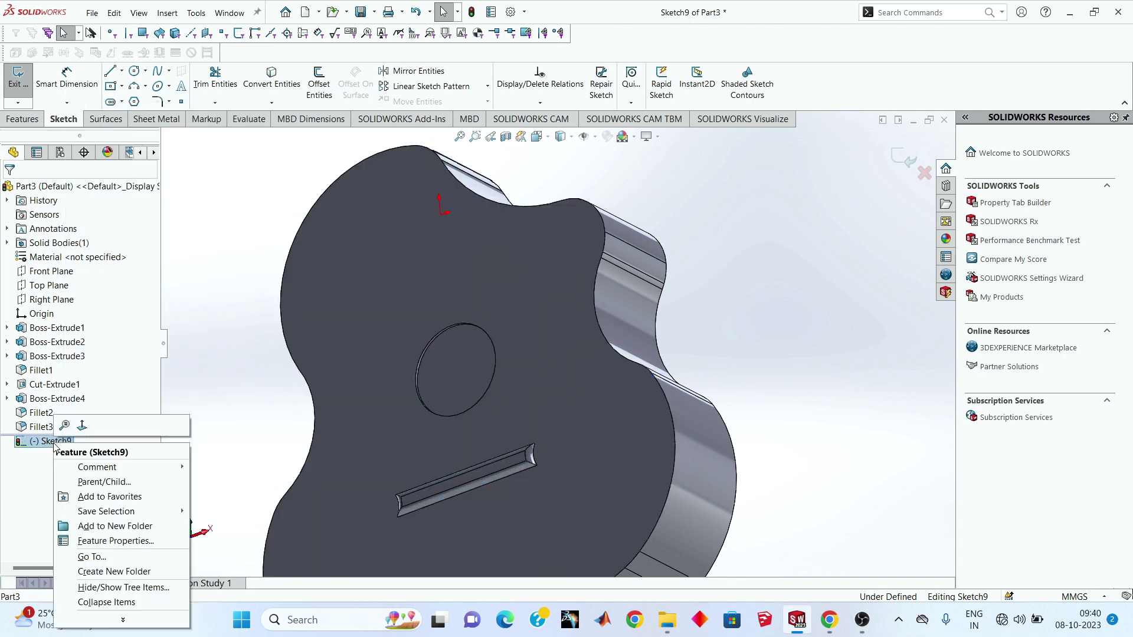
pyautogui.click(82, 425)
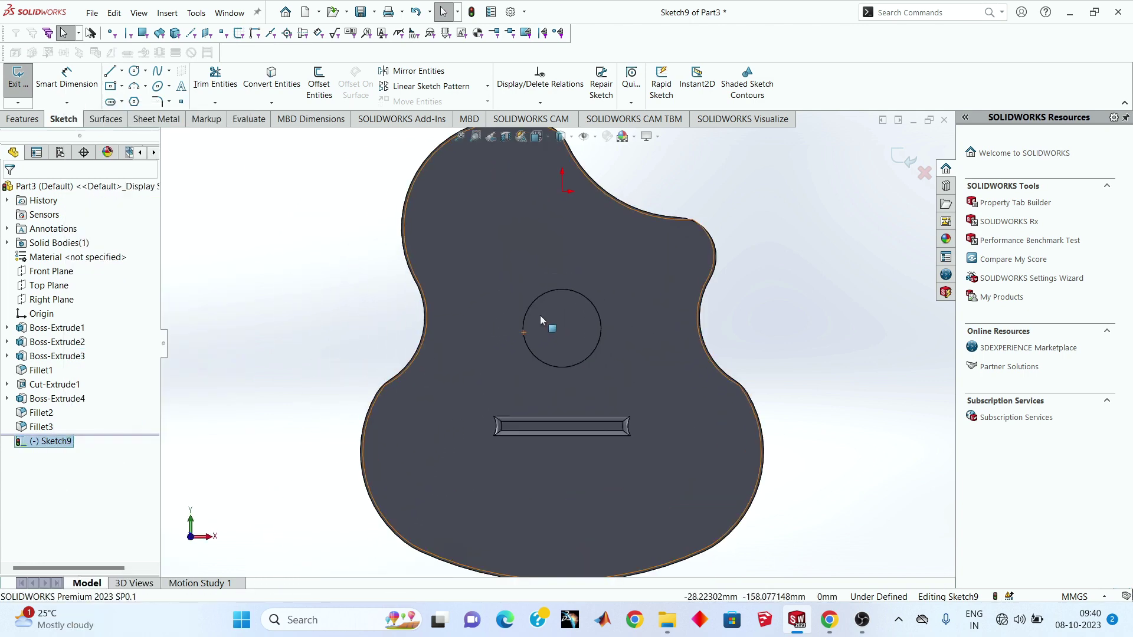
# Step: Draw a vertical centreline upward from the origin past the body
pyautogui.click(22, 118)
pyautogui.click(66, 119)
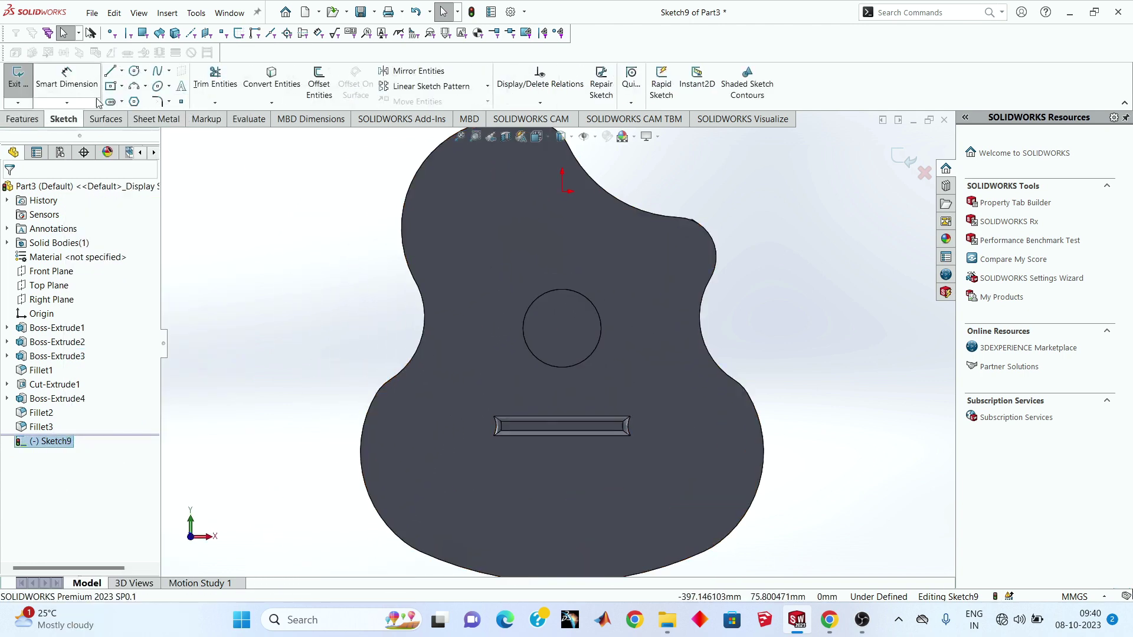
pyautogui.click(125, 73)
pyautogui.click(157, 101)
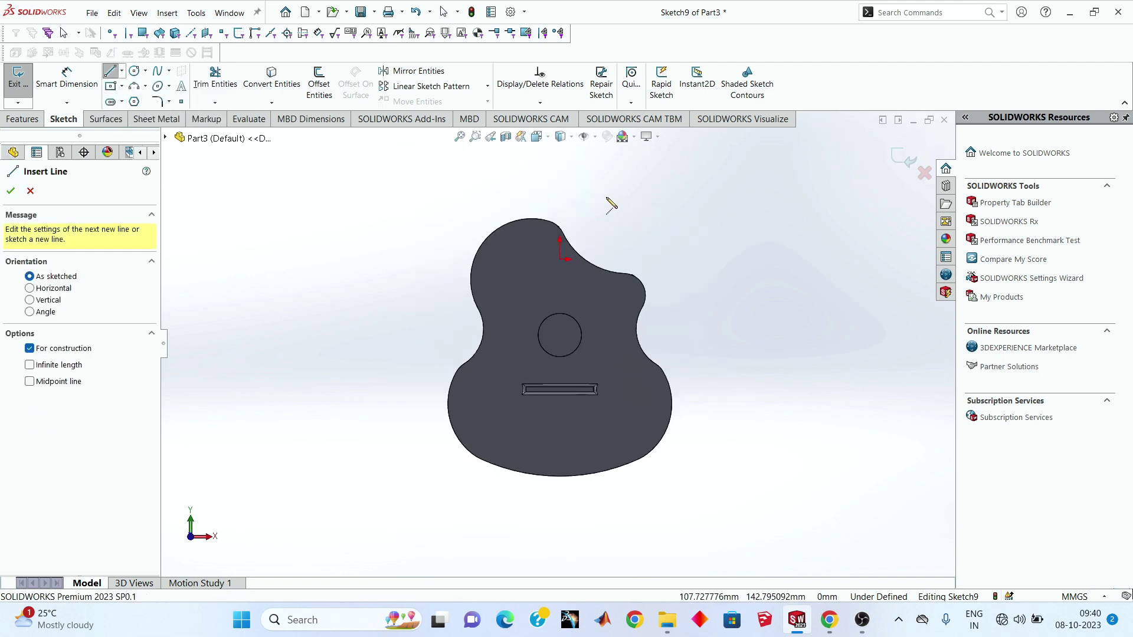
pyautogui.scroll(2, 505, 380)
pyautogui.click(496, 367)
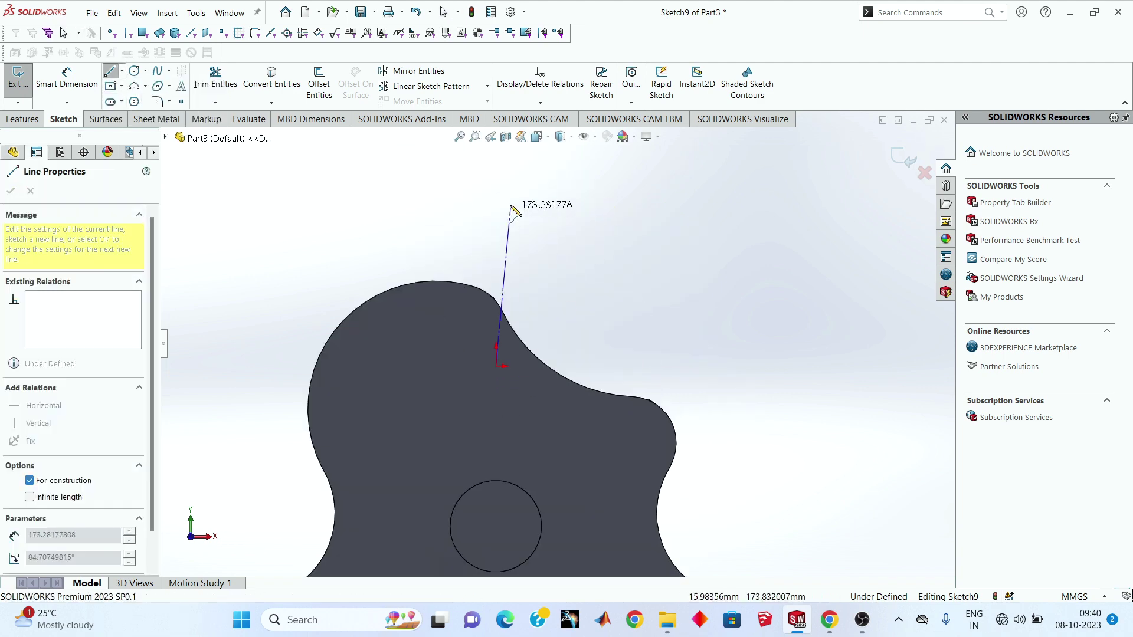
pyautogui.click(496, 161)
pyautogui.rightClick(596, 217)
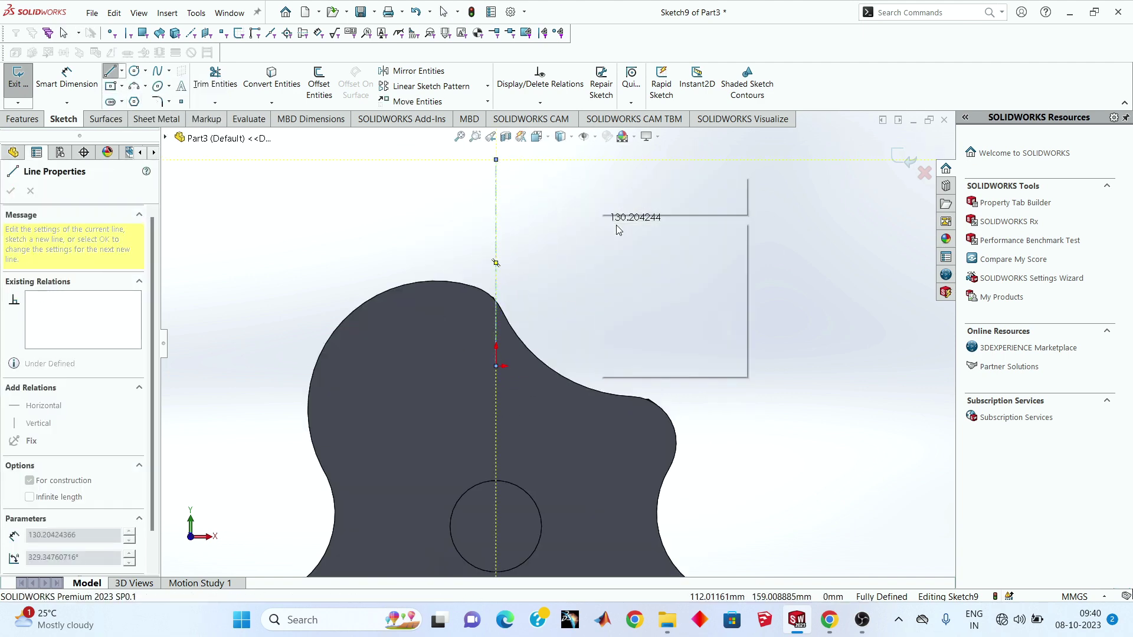
pyautogui.click(616, 225)
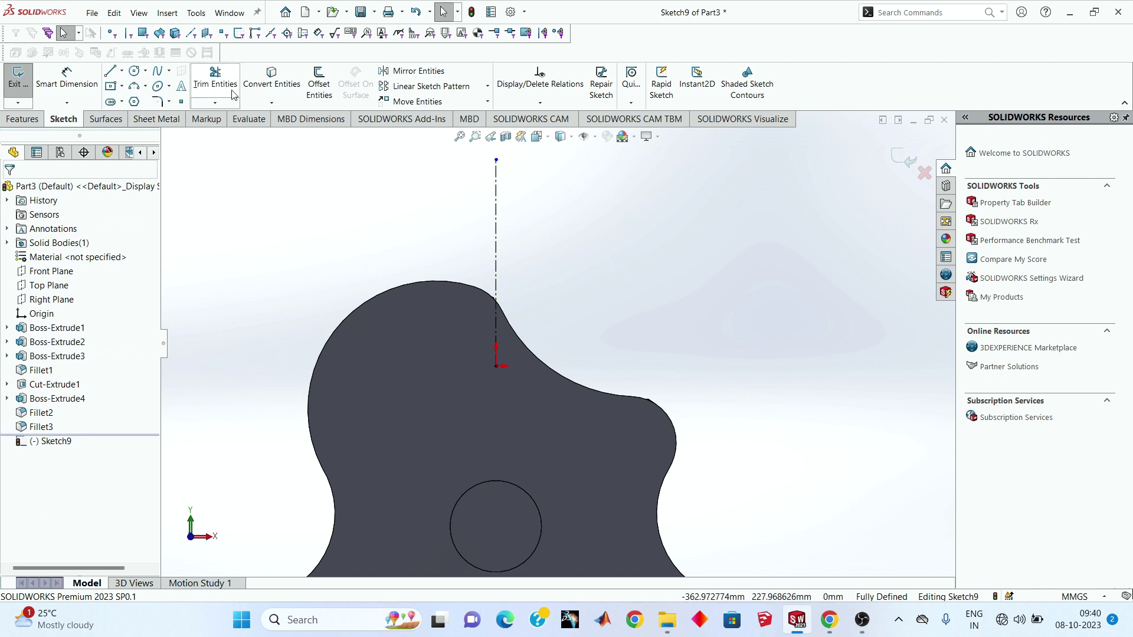
# Step: Convert the sound-hole edge into the sketch and draw a line rising from it
pyautogui.click(276, 81)
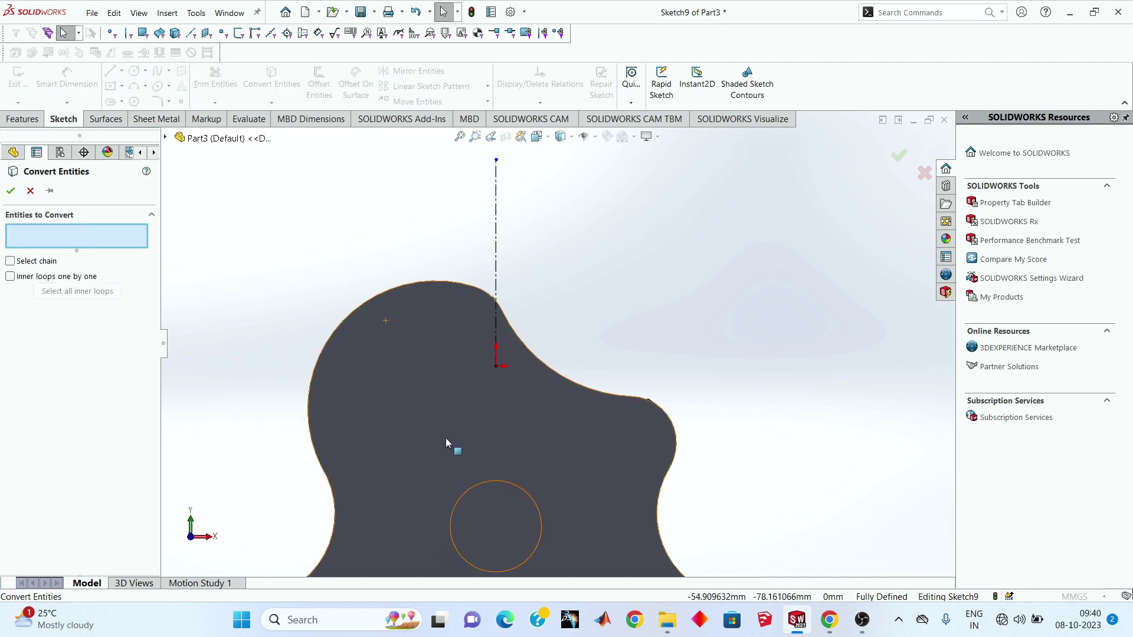
pyautogui.click(494, 479)
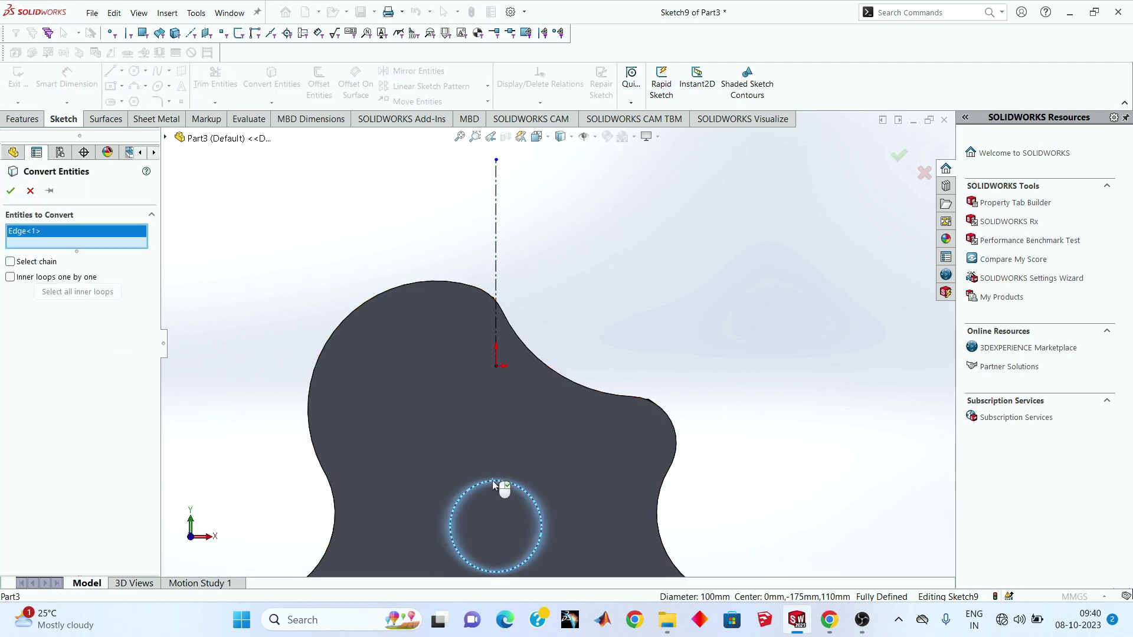
pyautogui.click(11, 190)
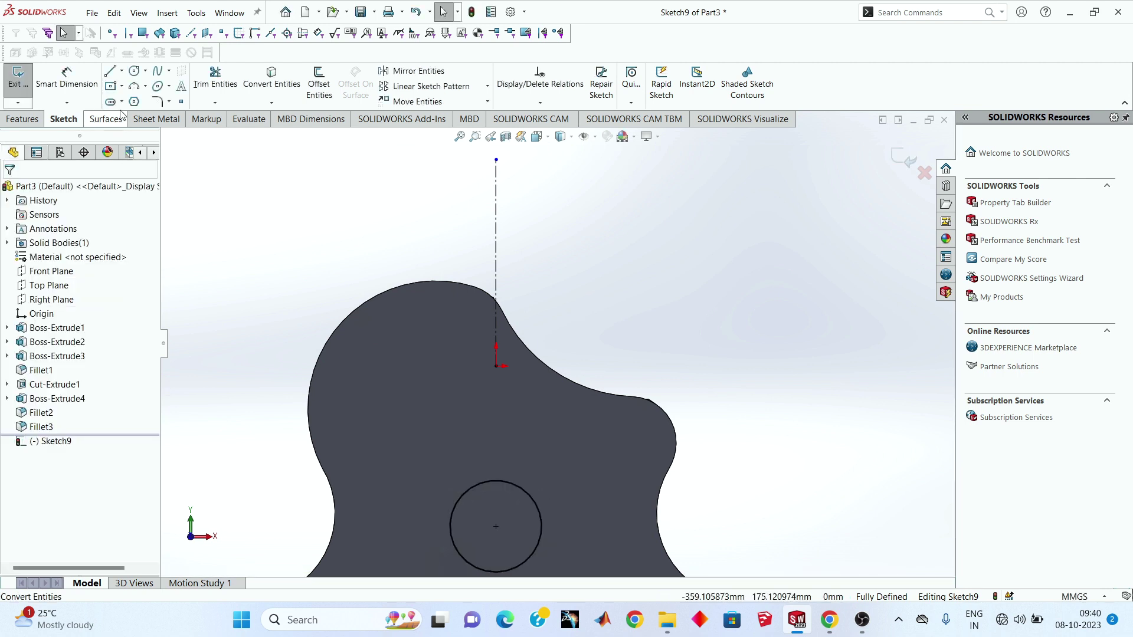
pyautogui.click(108, 73)
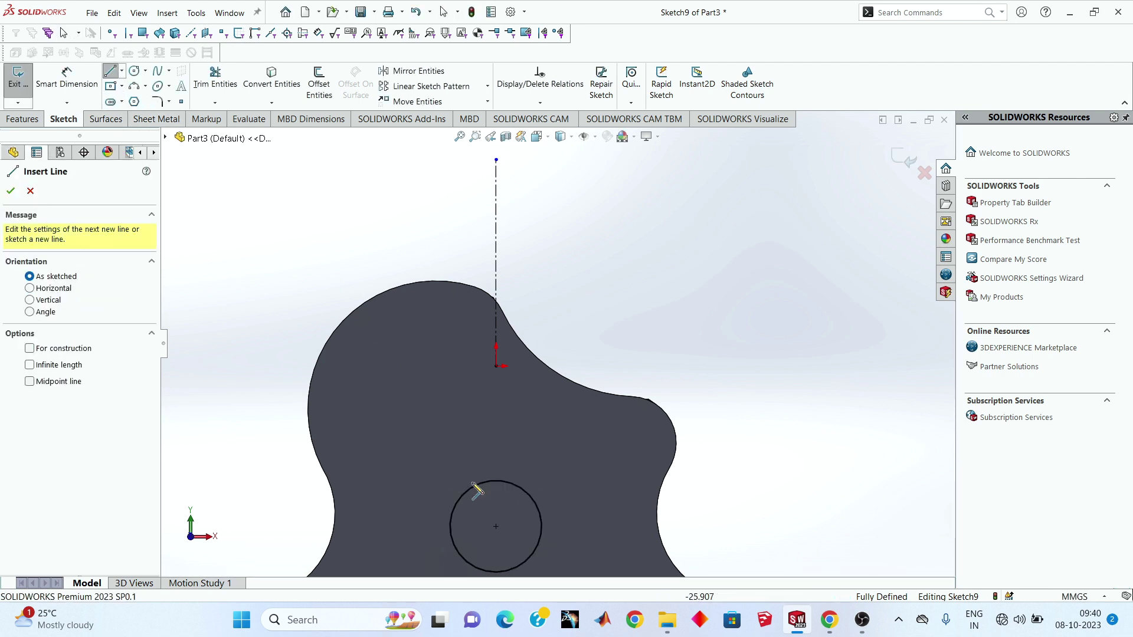
pyautogui.click(534, 502)
pyautogui.scroll(4, 540, 484)
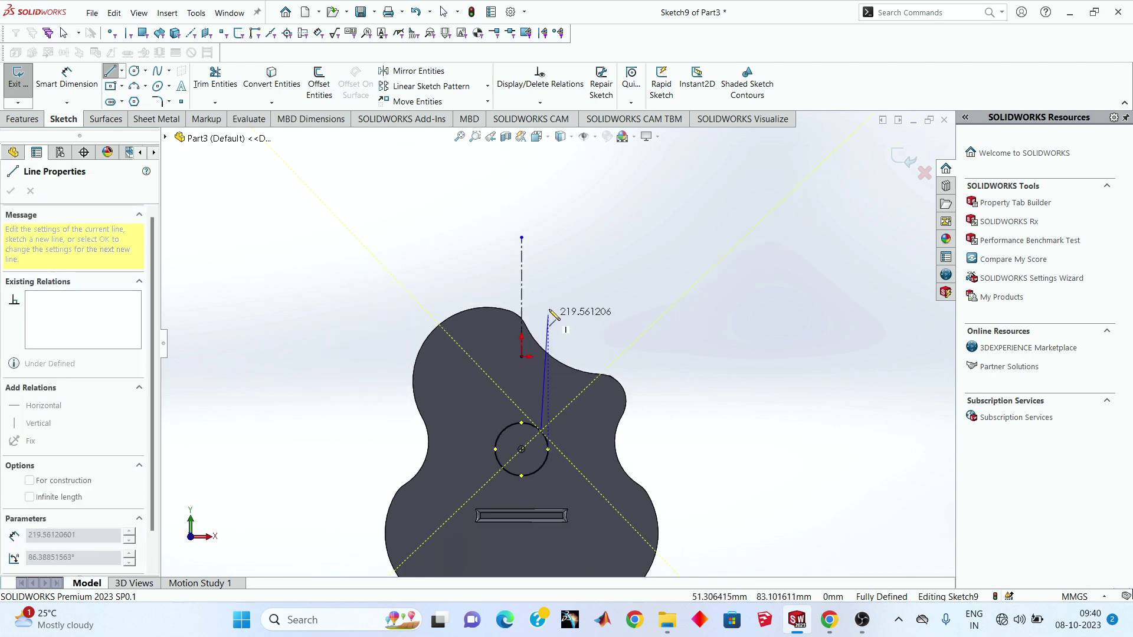
pyautogui.scroll(-2, 543, 248)
pyautogui.click(541, 247)
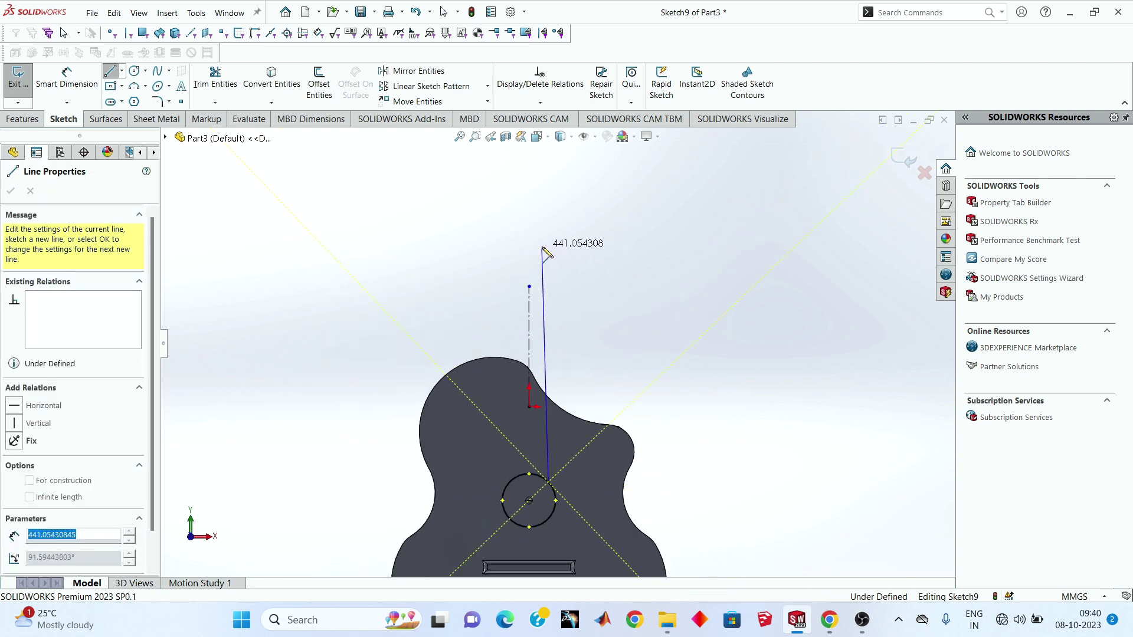
pyautogui.rightClick(603, 261)
pyautogui.click(621, 271)
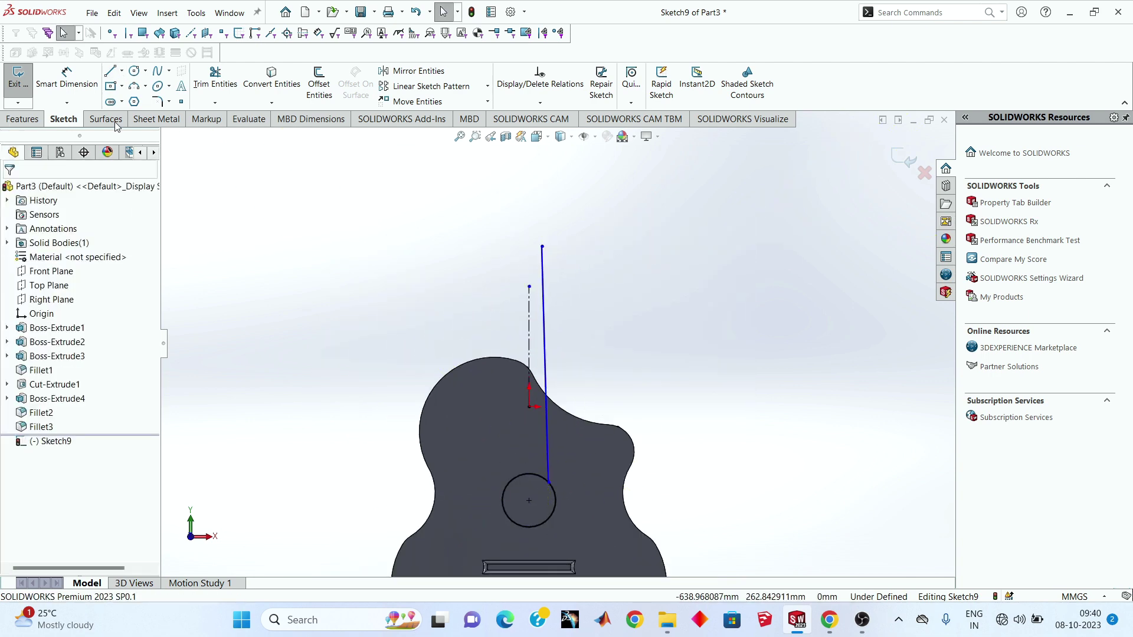
# Step: Dimension the new line to a length of 650 mm
pyautogui.click(66, 77)
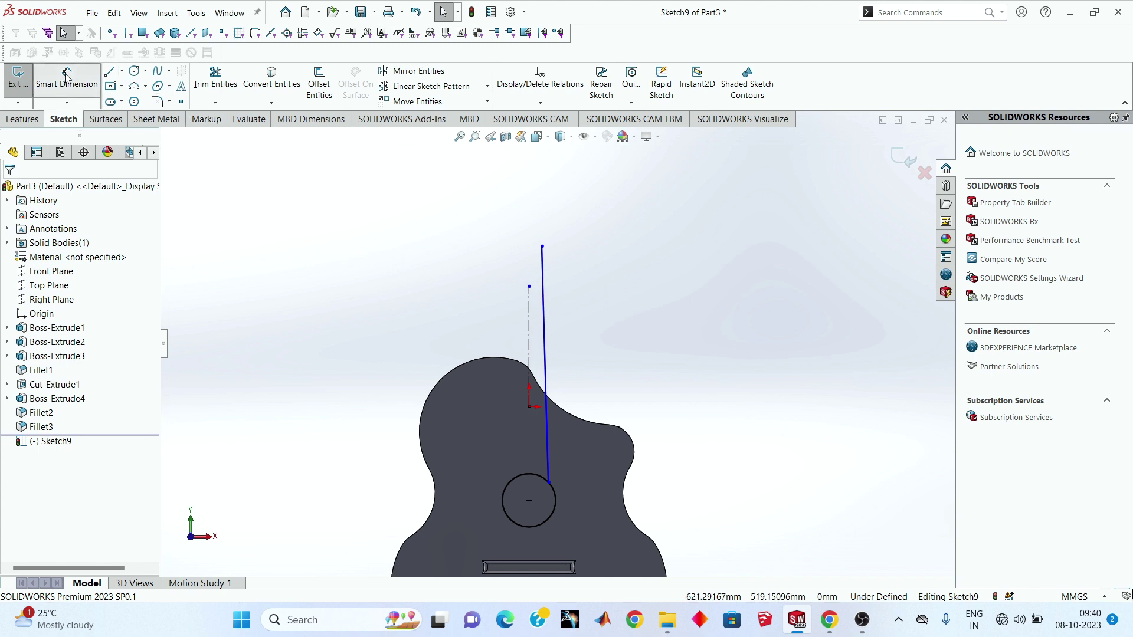
pyautogui.click(545, 377)
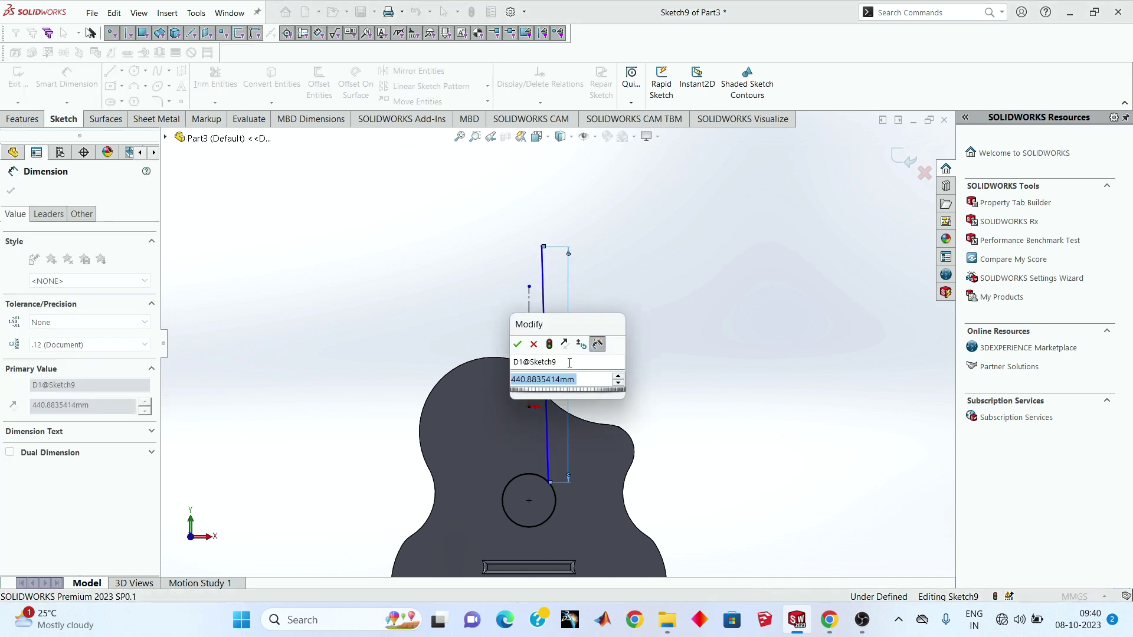
pyautogui.write('650')
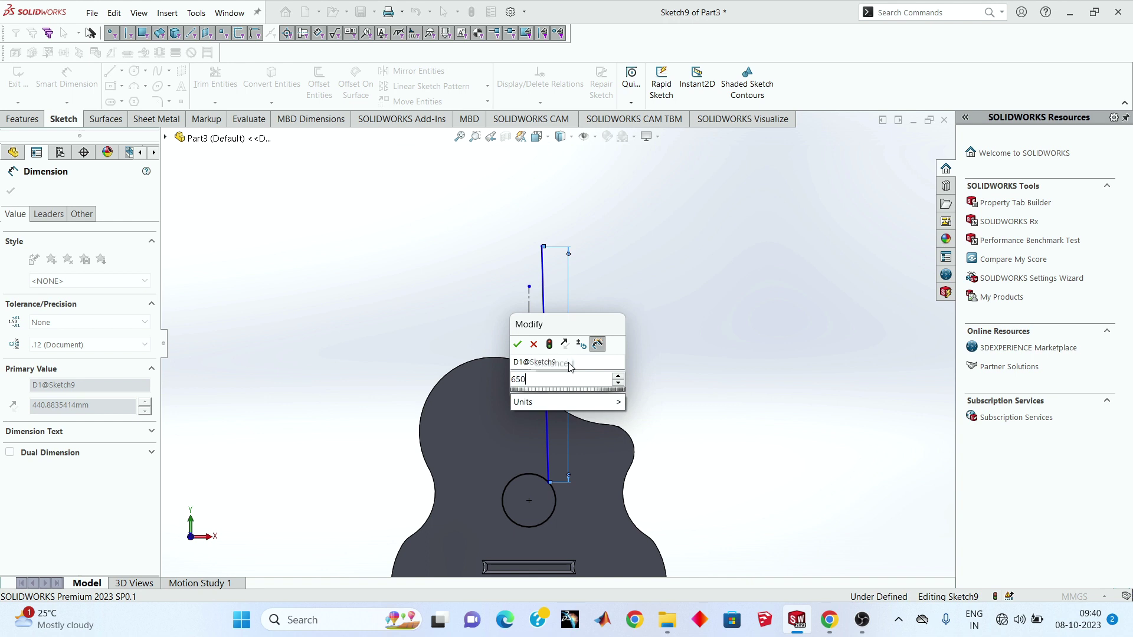
pyautogui.press('Return')
pyautogui.scroll(2, 570, 362)
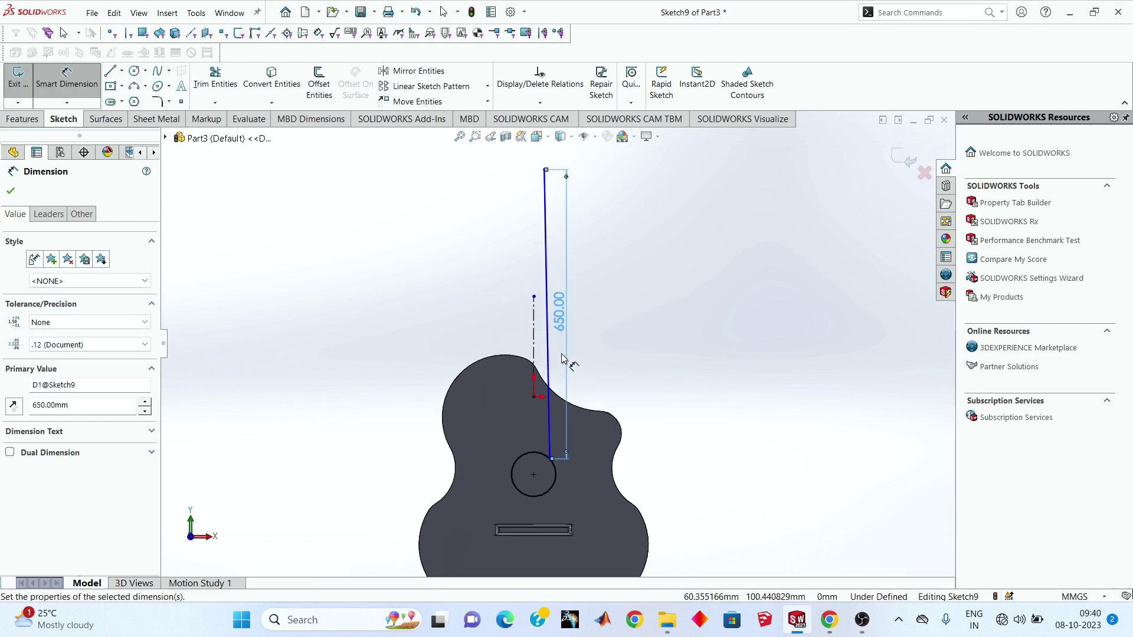
pyautogui.scroll(-2, 617, 348)
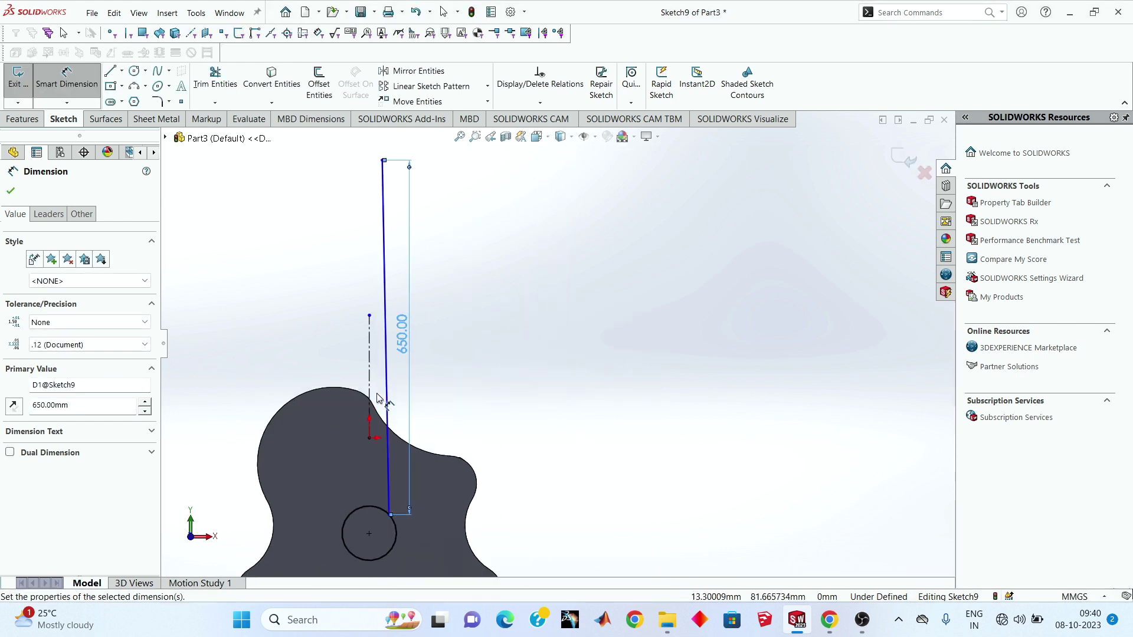
# Step: Dimension the line's top end 40 mm horizontally from the centreline
pyautogui.click(370, 439)
pyautogui.click(389, 516)
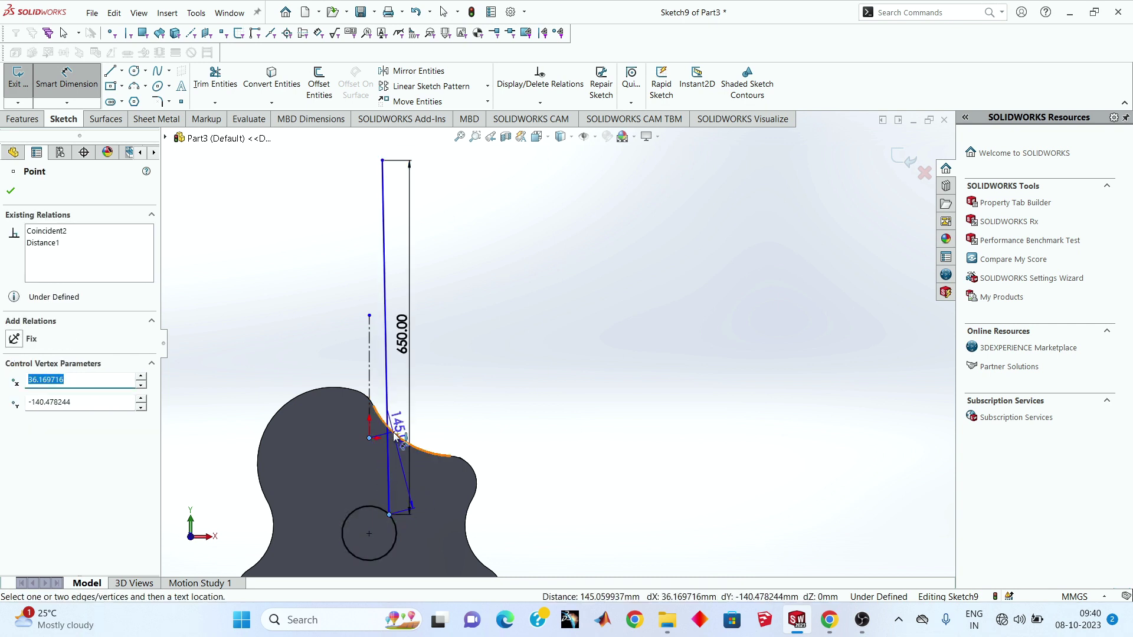
pyautogui.click(378, 304)
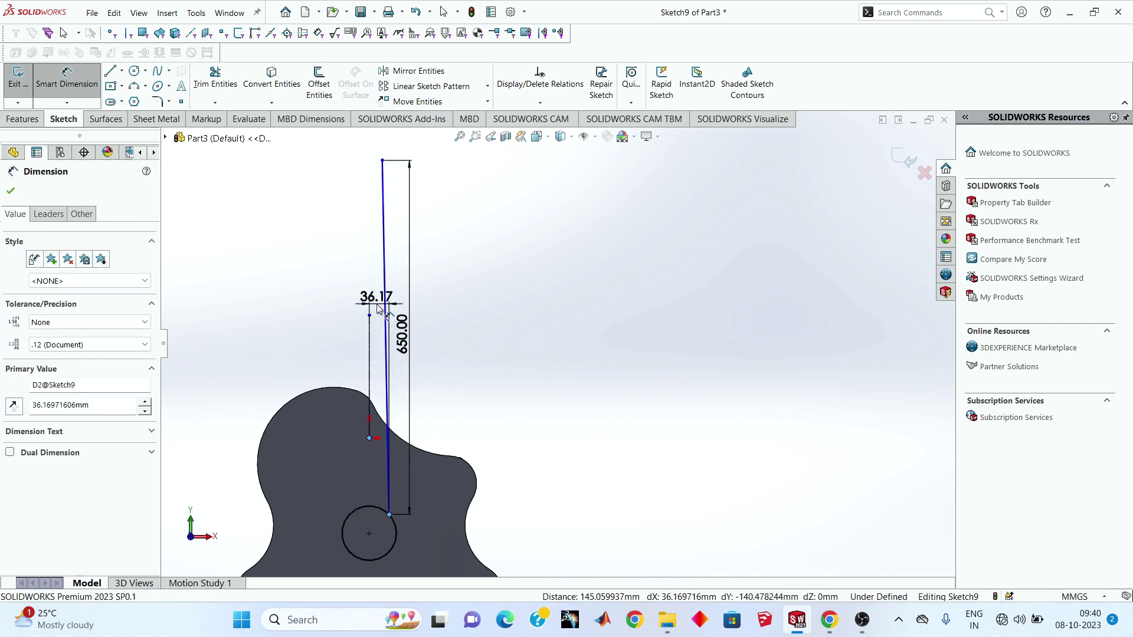
pyautogui.write('40')
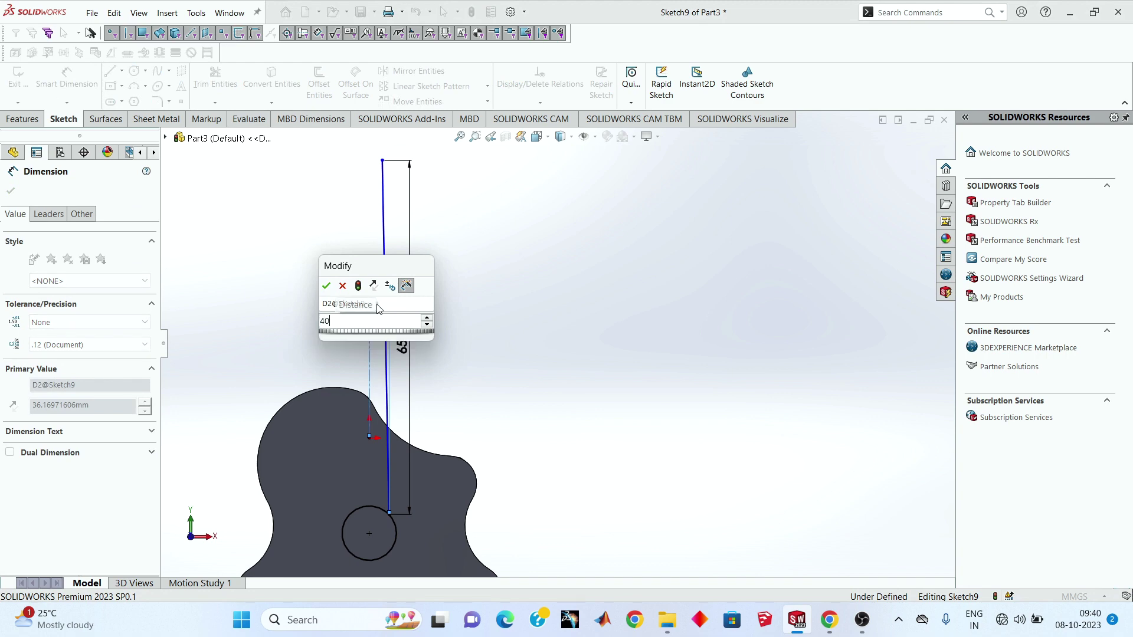
pyautogui.press('Return')
pyautogui.click(452, 307)
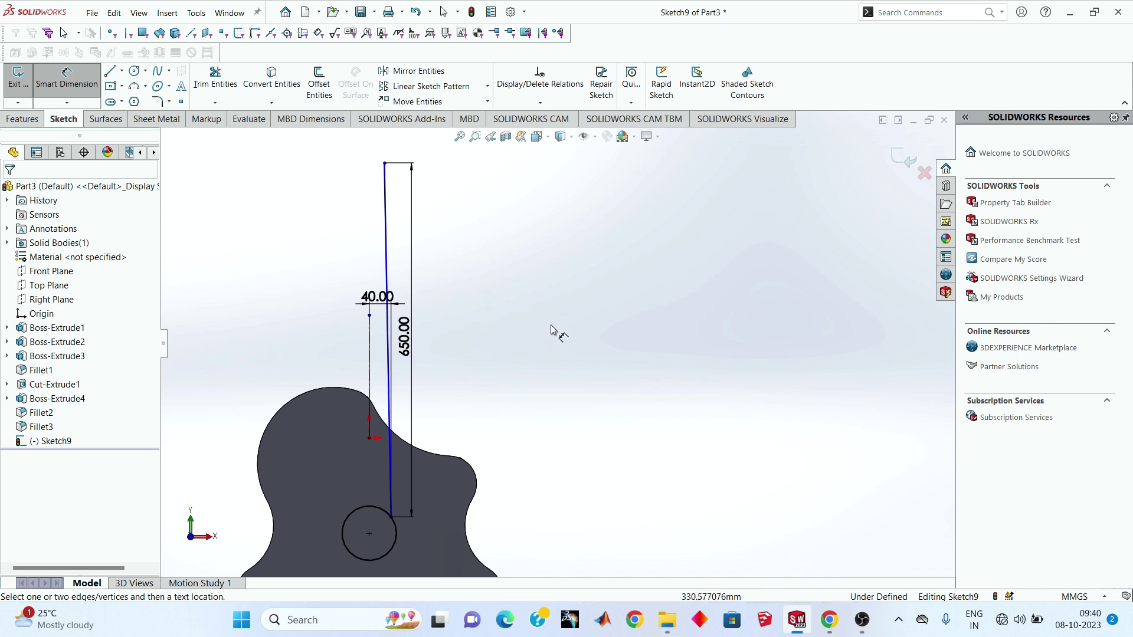
pyautogui.click(66, 80)
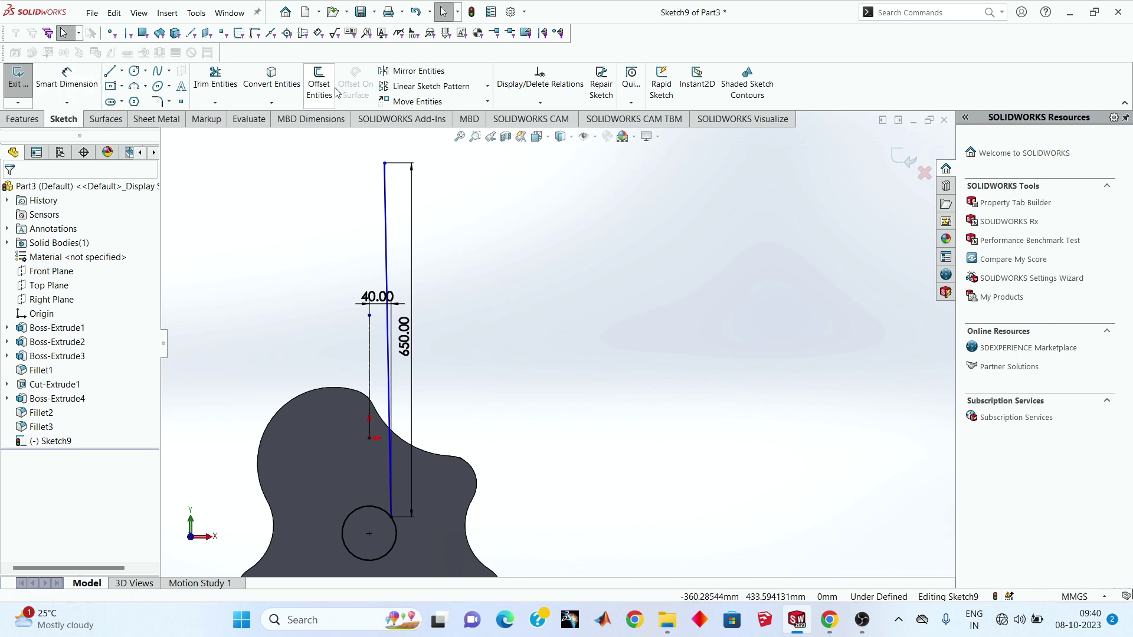
pyautogui.click(386, 255)
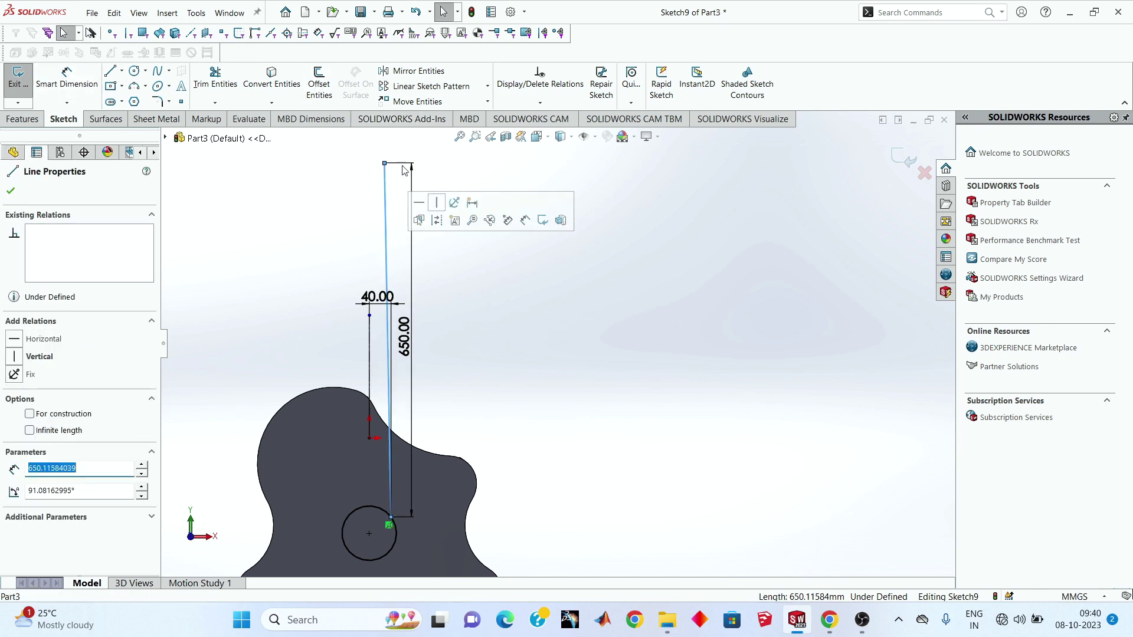
# Step: Mirror the neck side line across the vertical centreline
pyautogui.click(401, 72)
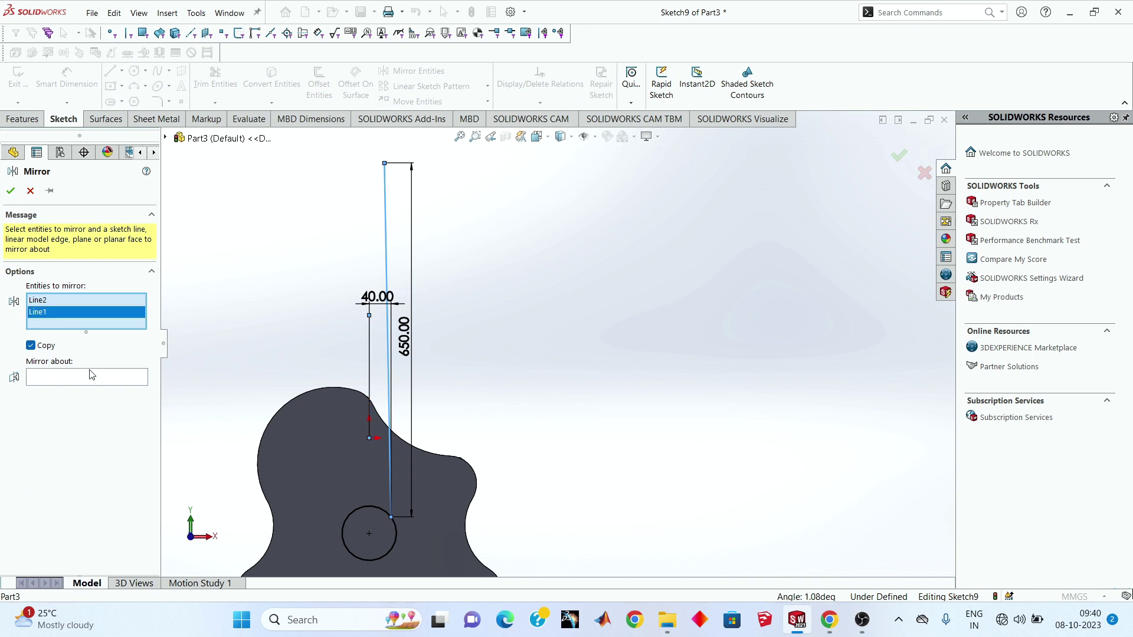
pyautogui.rightClick(85, 318)
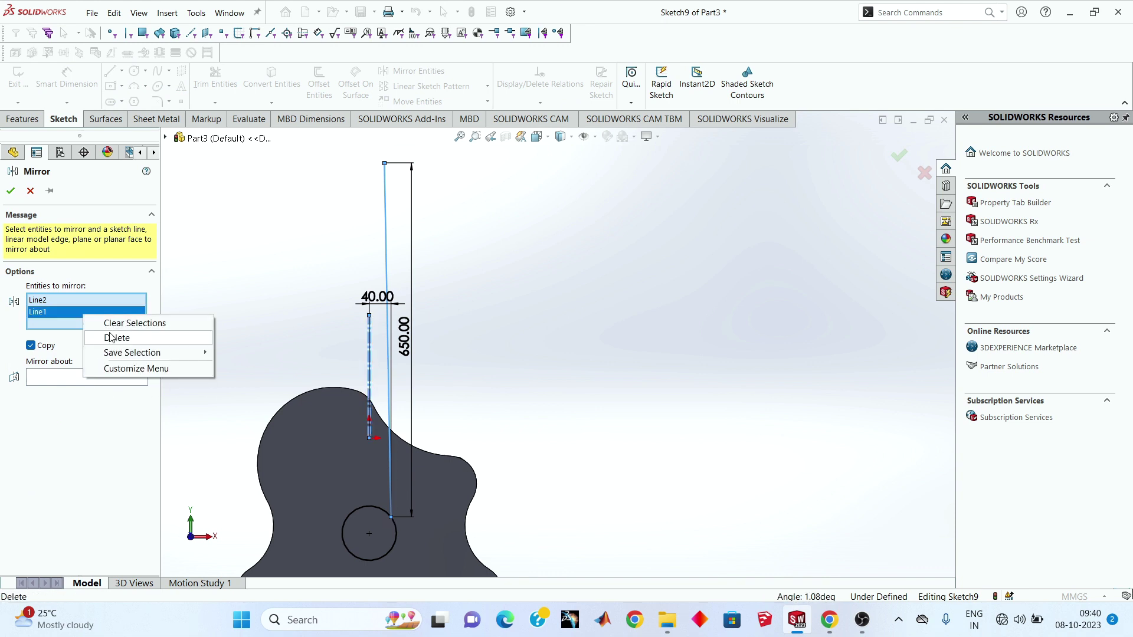
pyautogui.click(114, 338)
pyautogui.click(81, 370)
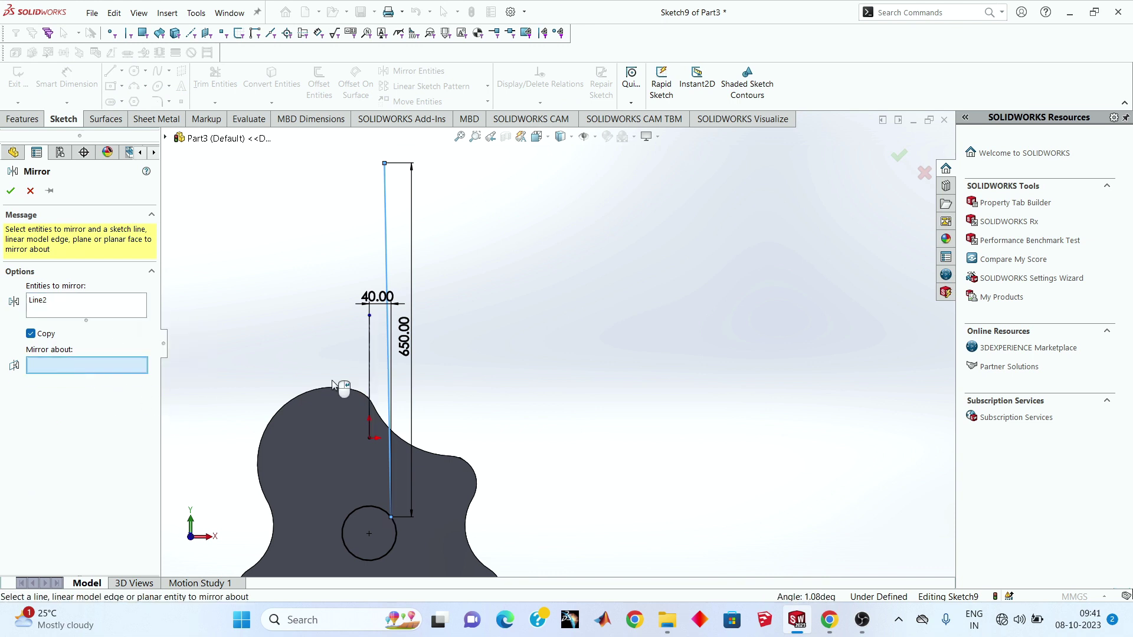
pyautogui.click(370, 350)
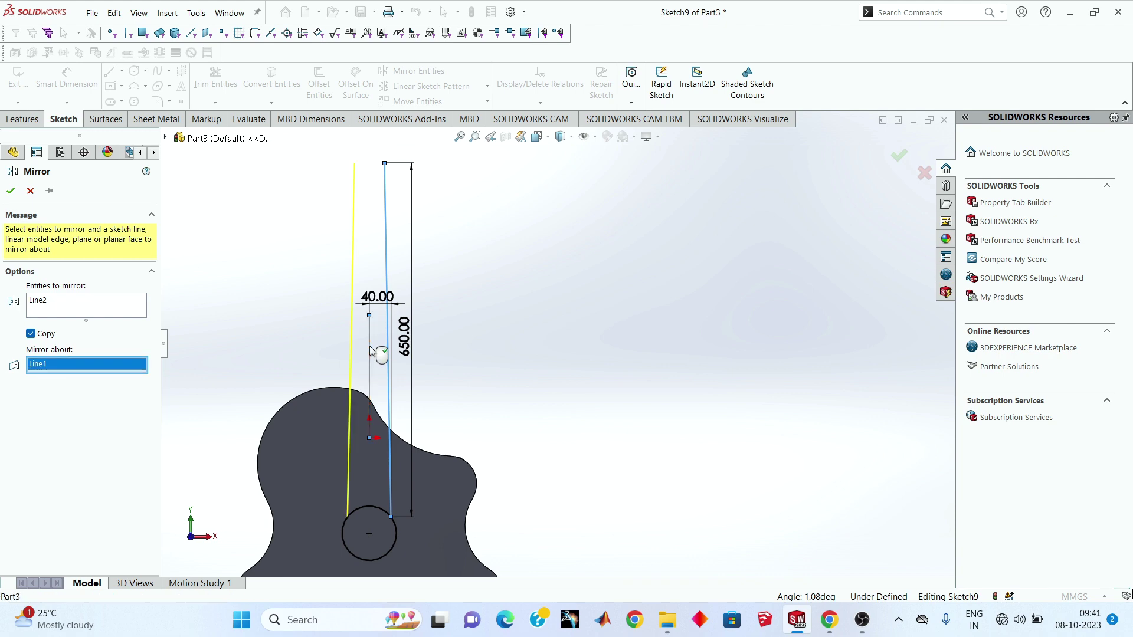
pyautogui.click(10, 192)
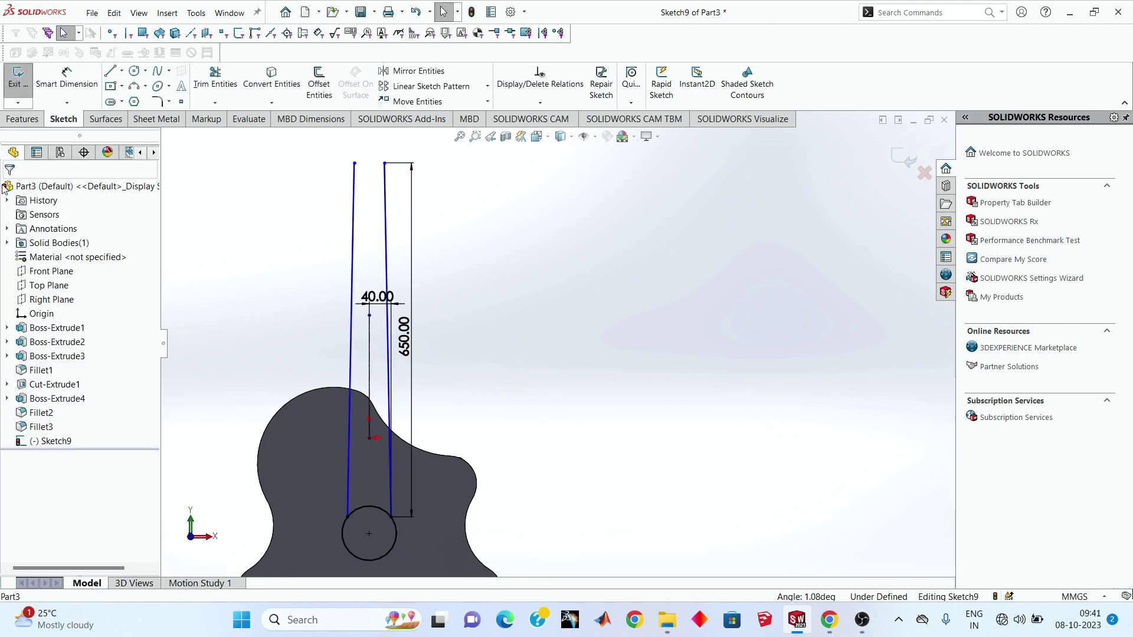
# Step: Draw the top line closing the neck outline between the two side lines
pyautogui.click(114, 75)
pyautogui.click(385, 163)
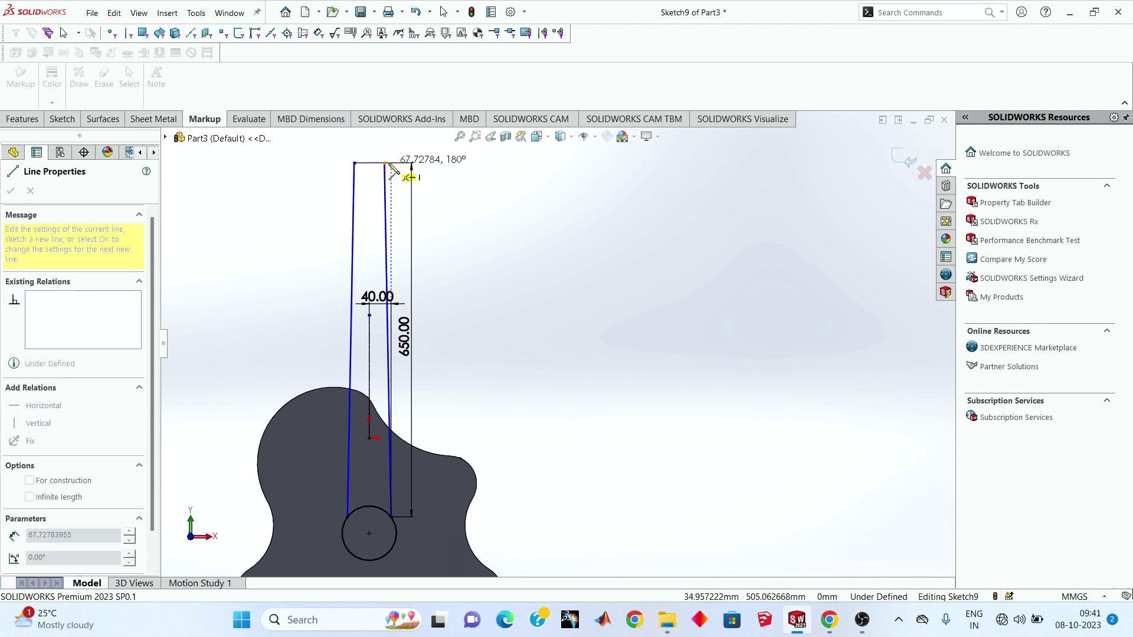
pyautogui.rightClick(514, 219)
pyautogui.click(548, 230)
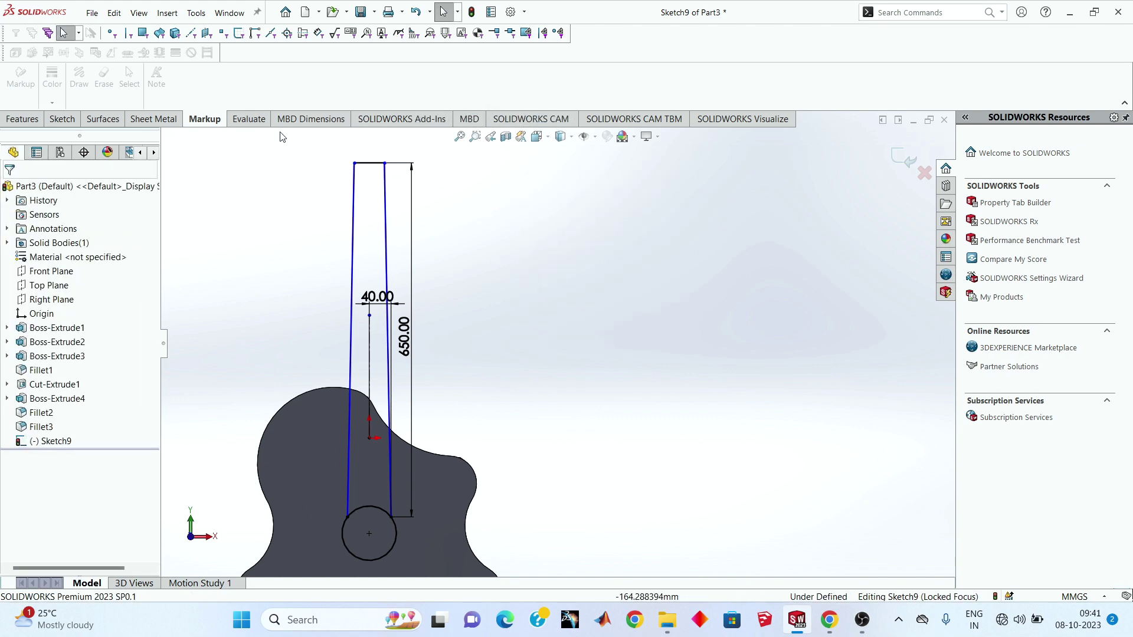
# Step: Trim away the neck lines inside the sound hole and exit Sketch9
pyautogui.click(62, 118)
pyautogui.click(215, 80)
pyautogui.press('z')
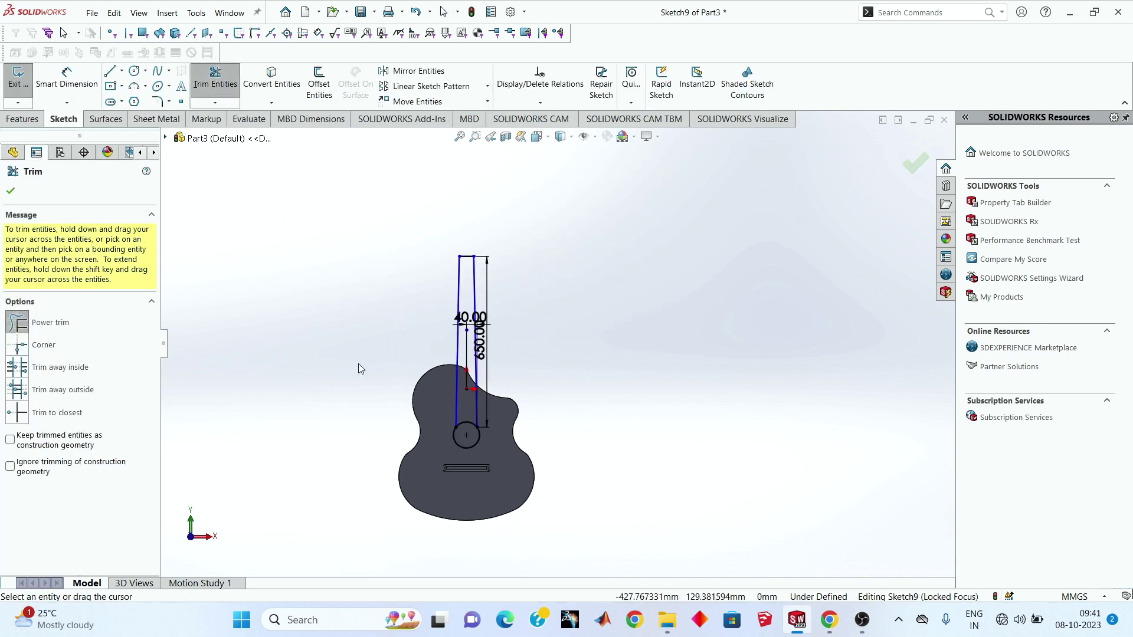
pyautogui.scroll(-5, 448, 413)
pyautogui.moveTo(649, 384); pyautogui.dragTo(486, 343)
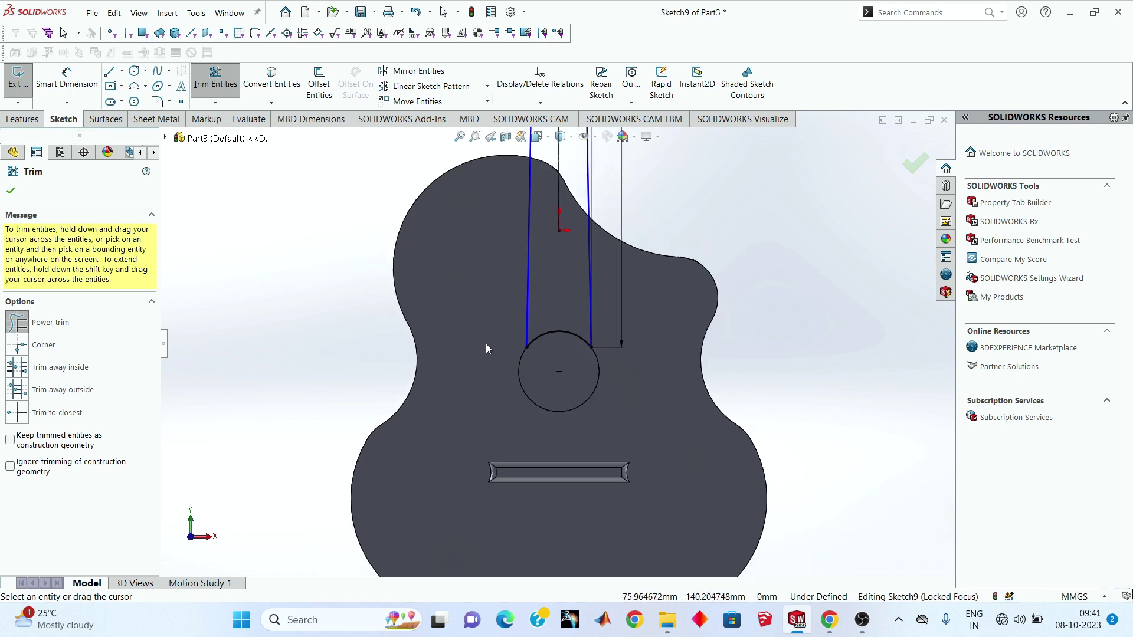
pyautogui.scroll(3, 486, 344)
pyautogui.scroll(-2, 628, 274)
pyautogui.click(912, 163)
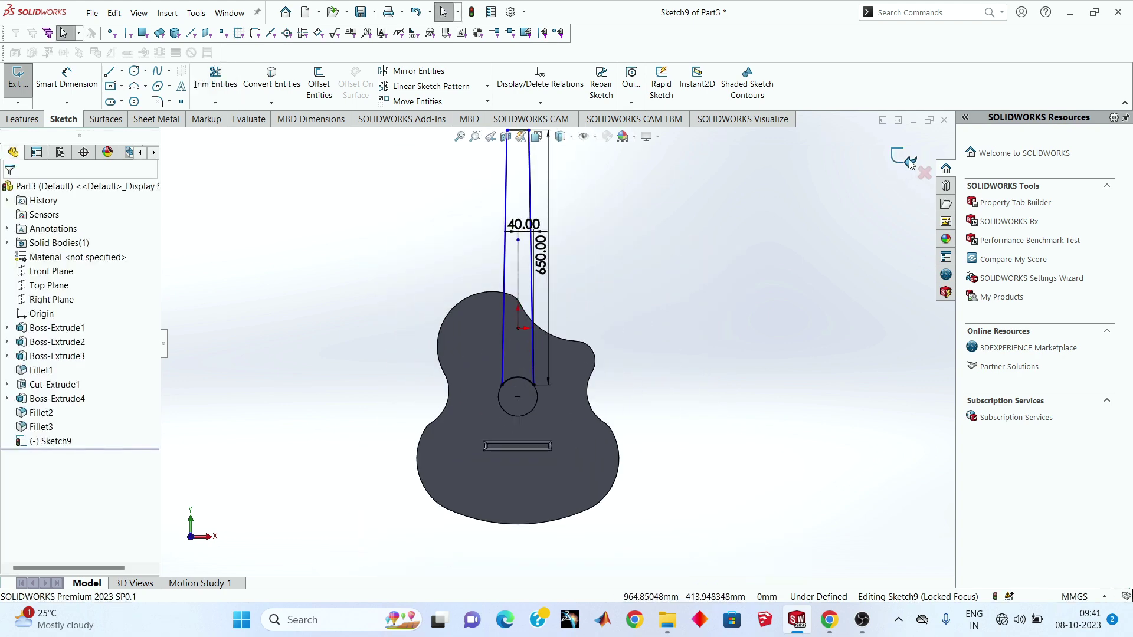
pyautogui.moveTo(583, 325); pyautogui.dragTo(972, 206, button='middle')
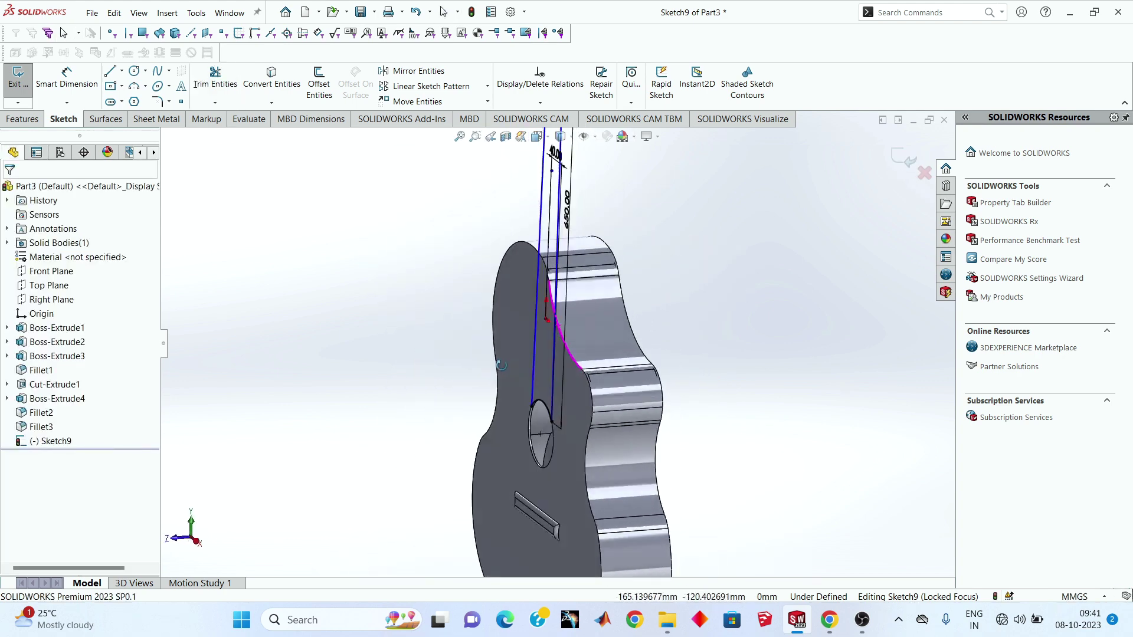
pyautogui.click(905, 160)
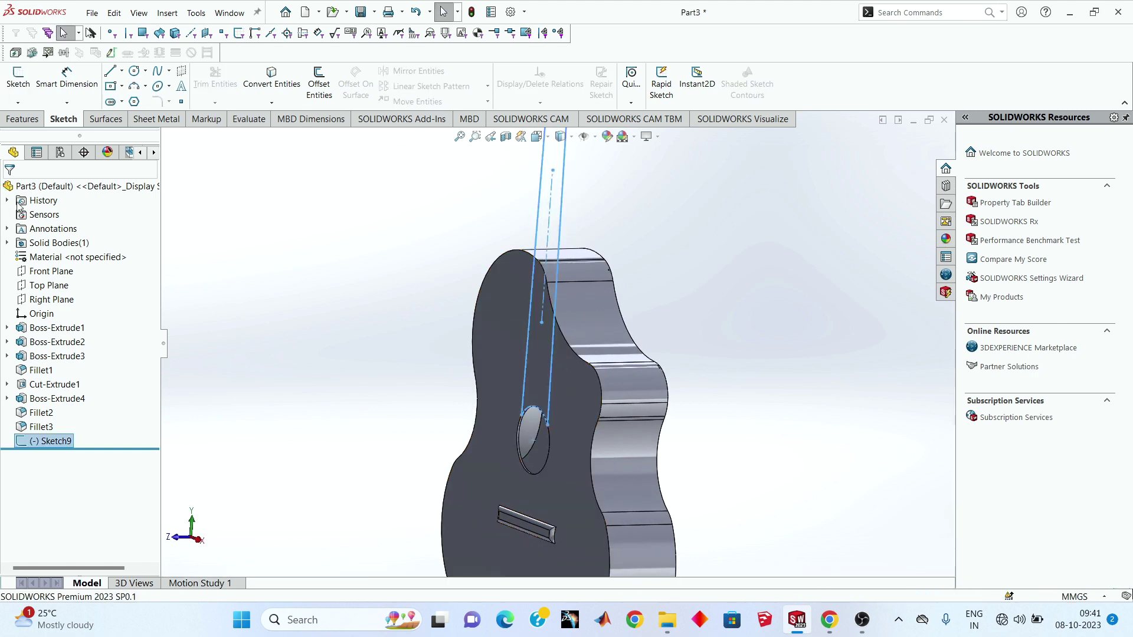
# Step: Extrude the neck sketch 3 mm in Direction 1 and 20 mm in Direction 2
pyautogui.click(24, 118)
pyautogui.click(21, 90)
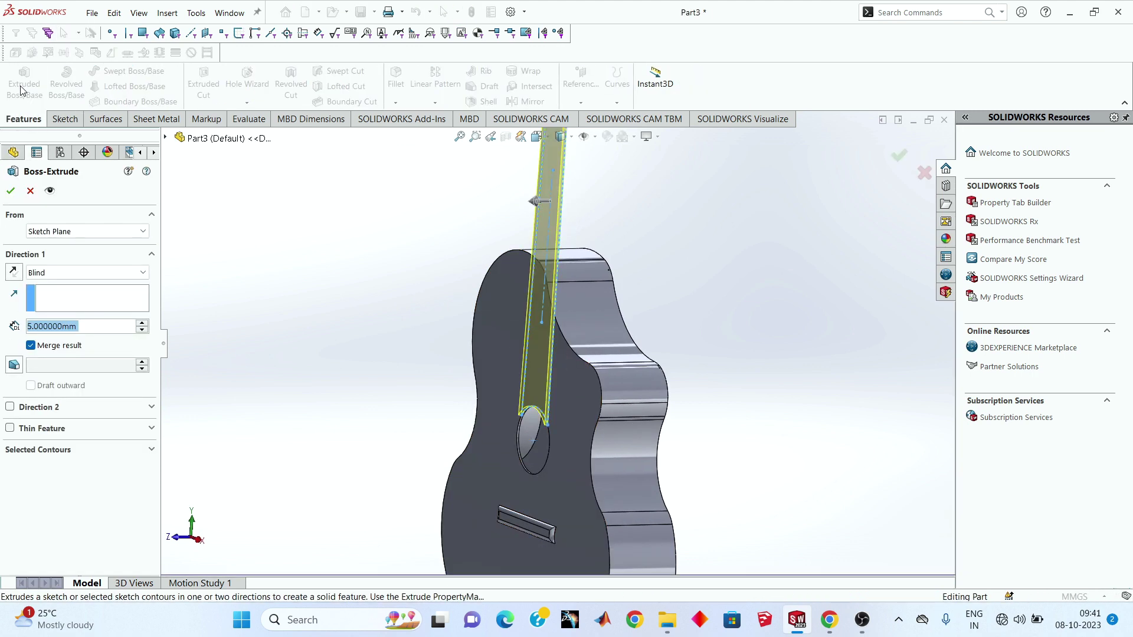
pyautogui.moveTo(377, 236)
pyautogui.mouseDown(button='middle')
pyautogui.moveTo(321, 237)
pyautogui.moveTo(331, 240)
pyautogui.mouseUp(button='middle')
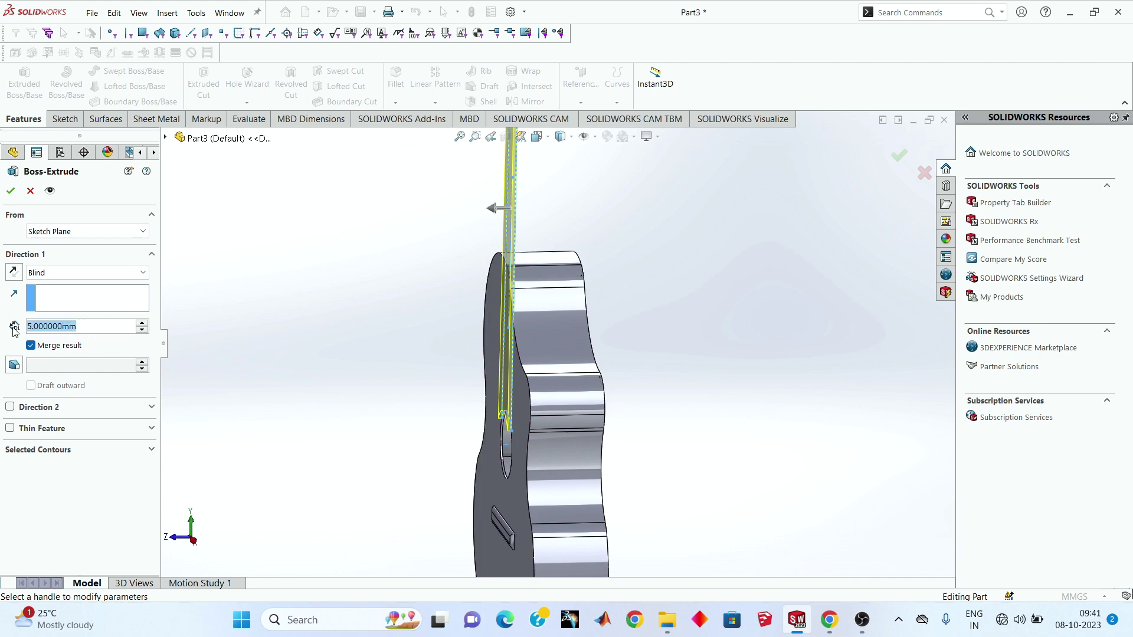
pyautogui.write('3')
pyautogui.press('Return')
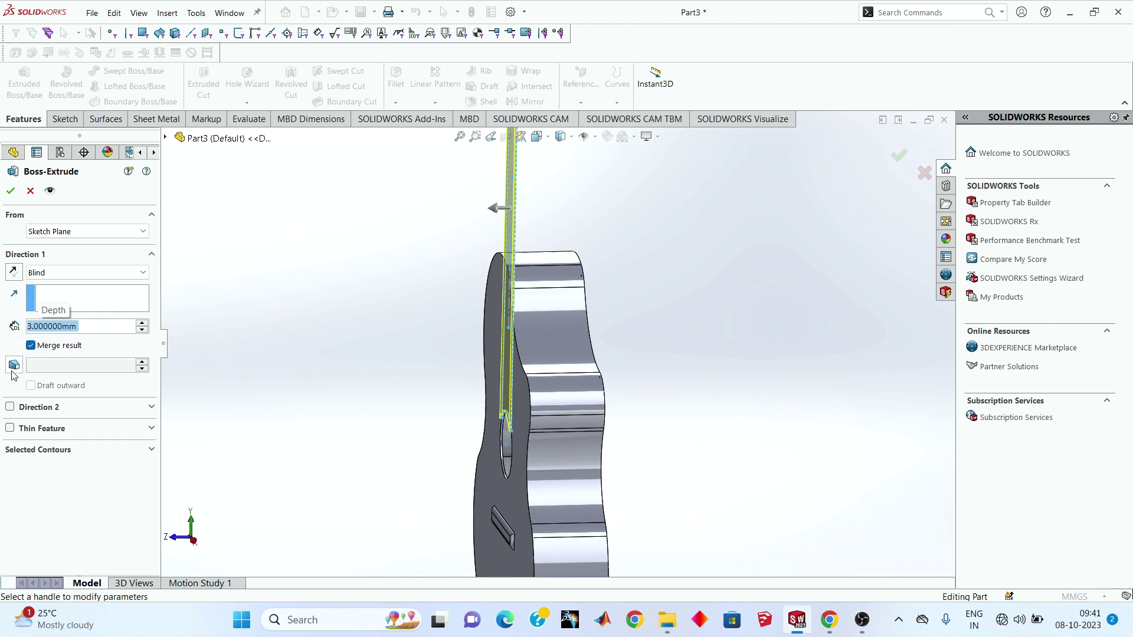
pyautogui.click(10, 407)
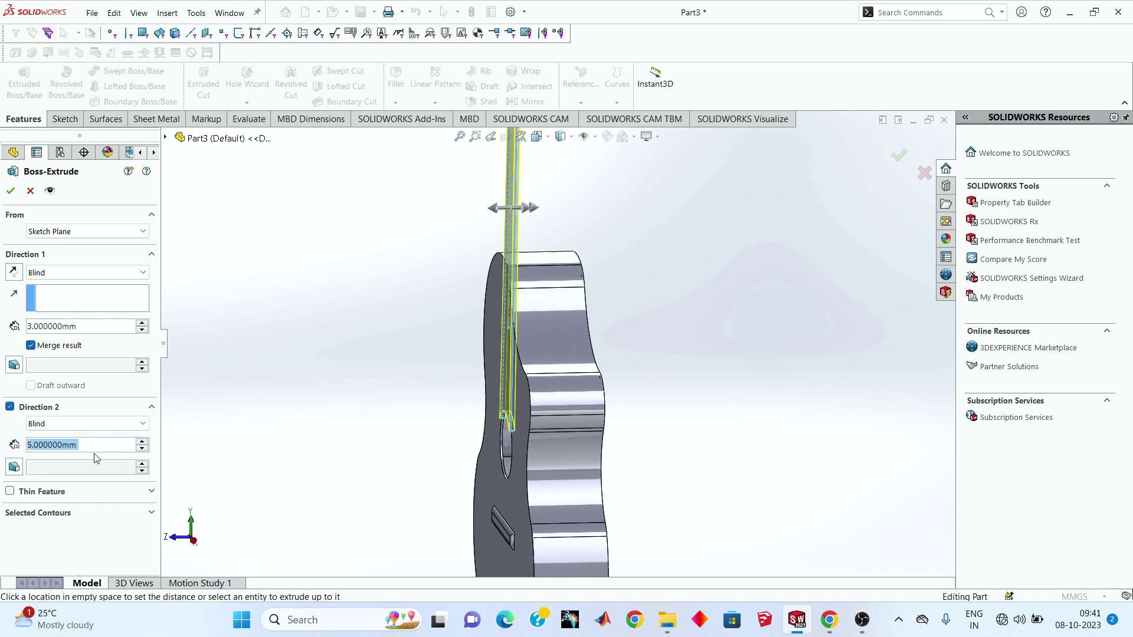
pyautogui.write('20')
pyautogui.press('Return')
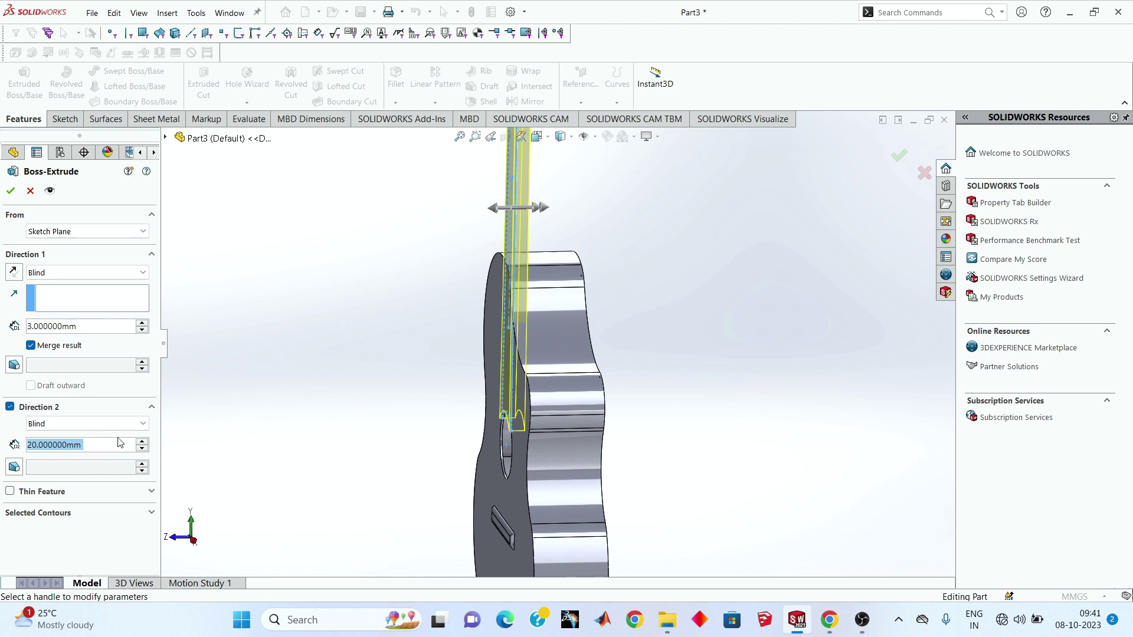
pyautogui.click(10, 190)
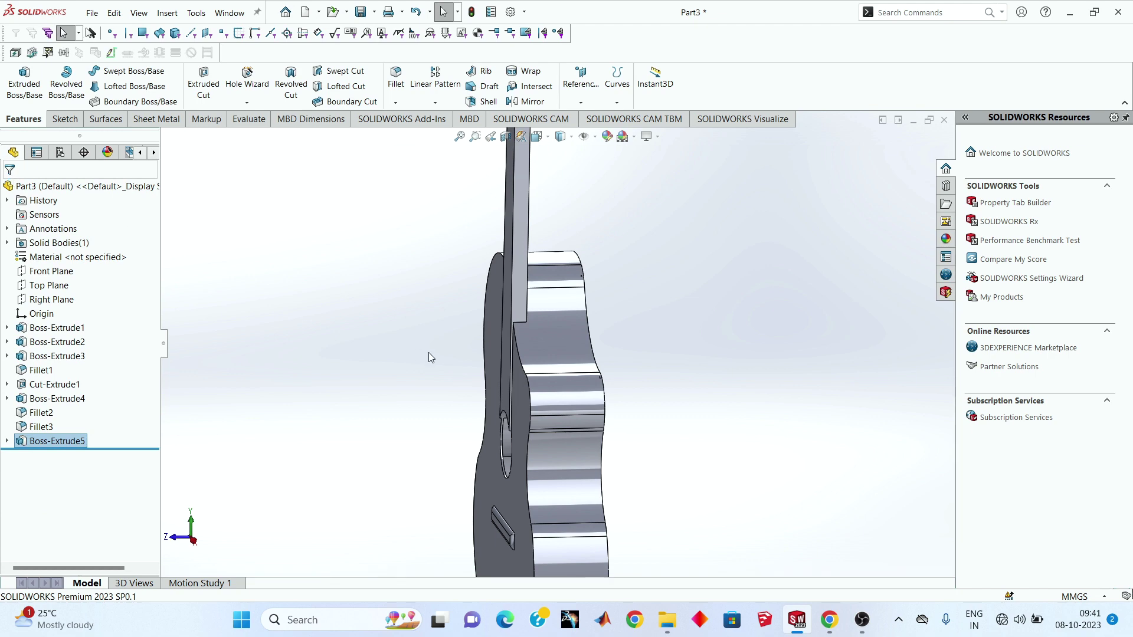
# Step: Start a new sketch on the neck's end face and view it face-on
pyautogui.moveTo(428, 353)
pyautogui.mouseDown(button='middle')
pyautogui.moveTo(559, 394)
pyautogui.moveTo(444, 236)
pyautogui.mouseUp(button='middle')
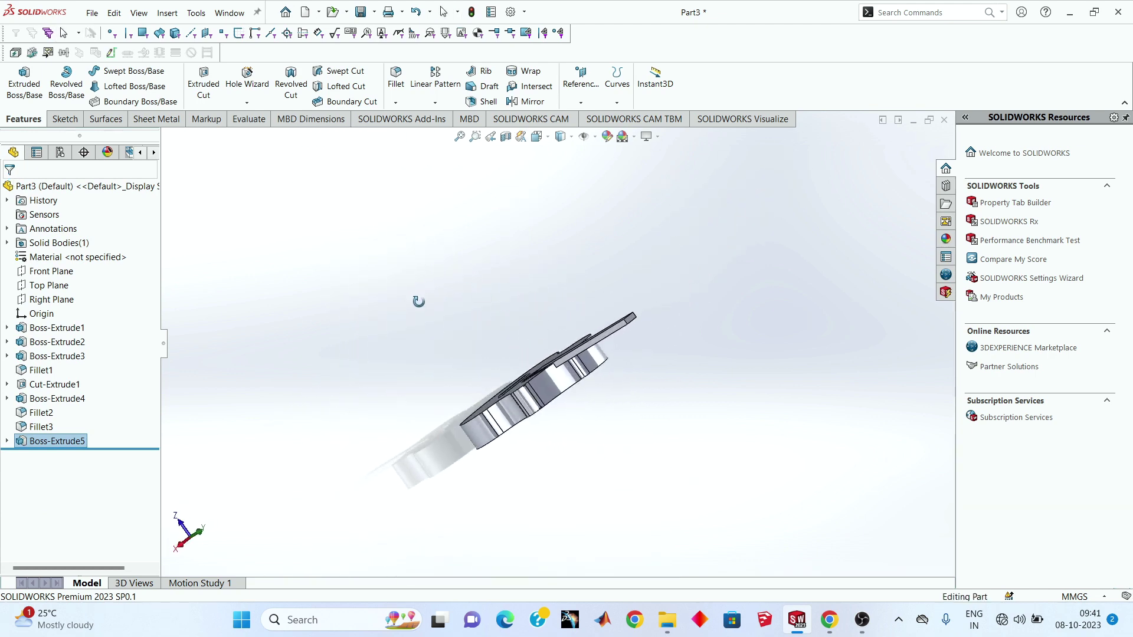
pyautogui.scroll(3, 443, 235)
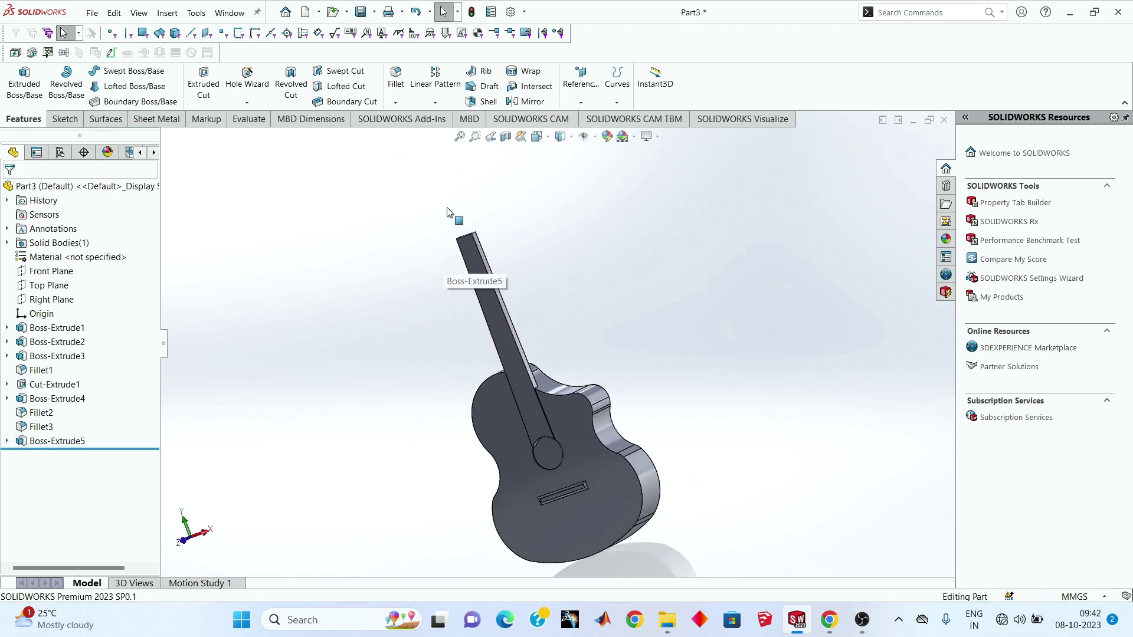
pyautogui.moveTo(450, 218)
pyautogui.mouseDown(button='middle')
pyautogui.moveTo(361, 243)
pyautogui.moveTo(384, 329)
pyautogui.mouseUp(button='middle')
pyautogui.scroll(-3, 413, 295)
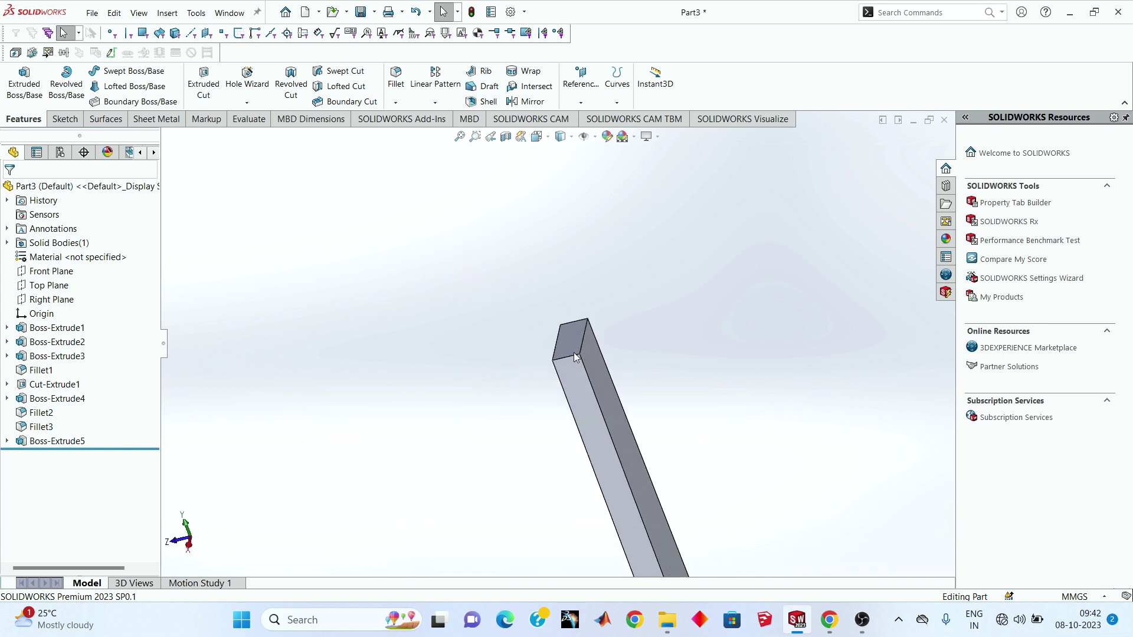
pyautogui.moveTo(635, 295); pyautogui.dragTo(589, 307, button='middle')
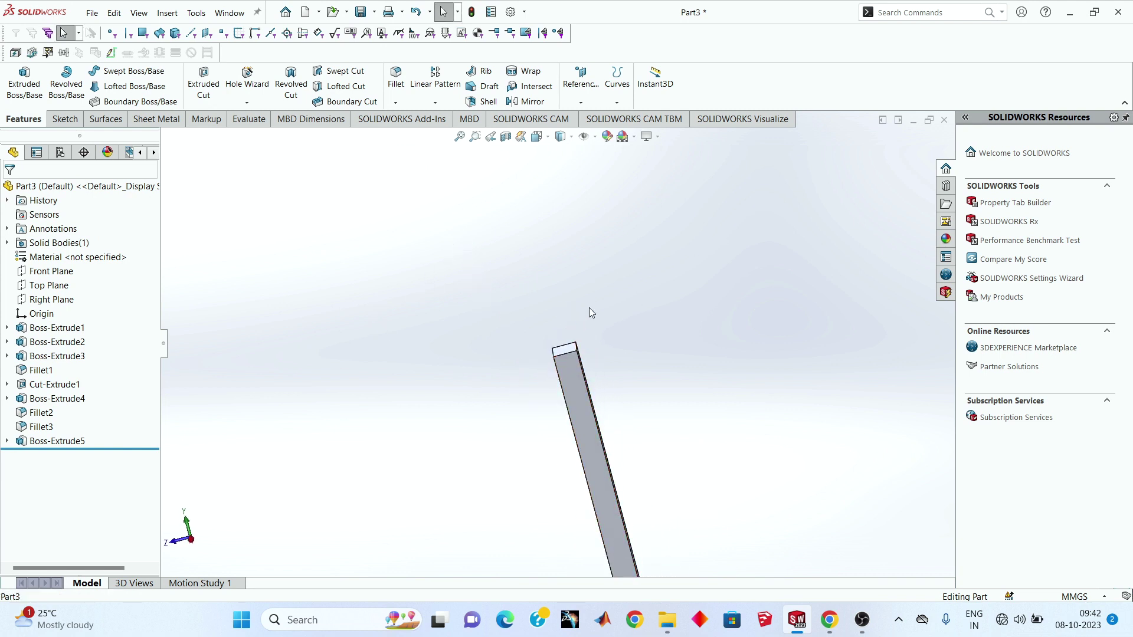
pyautogui.click(572, 387)
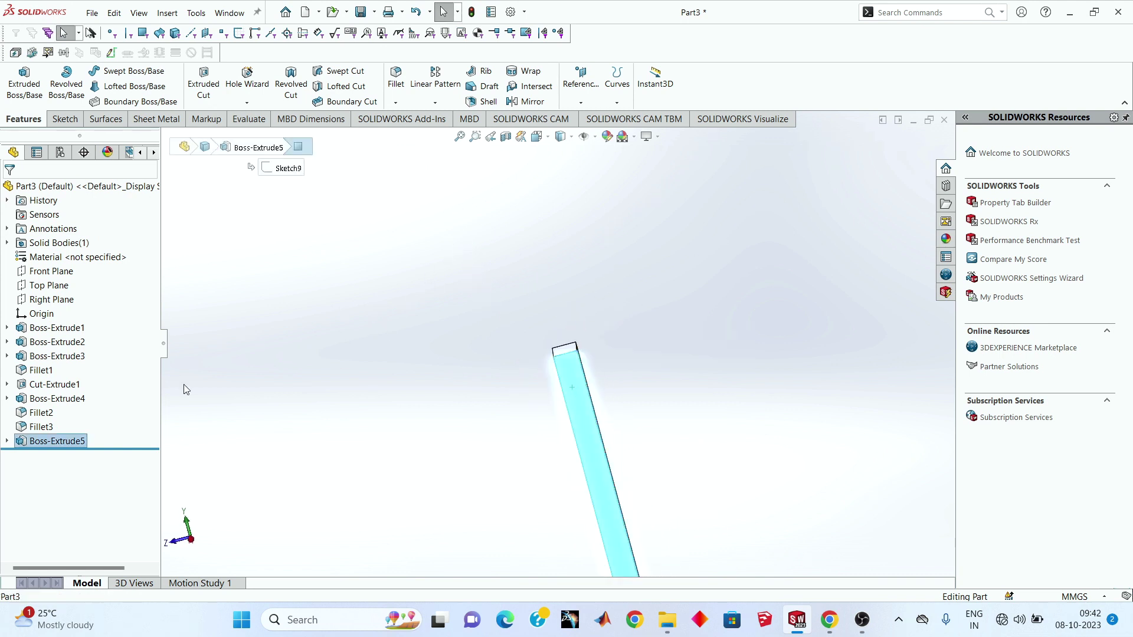
pyautogui.click(64, 119)
pyautogui.rightClick(17, 80)
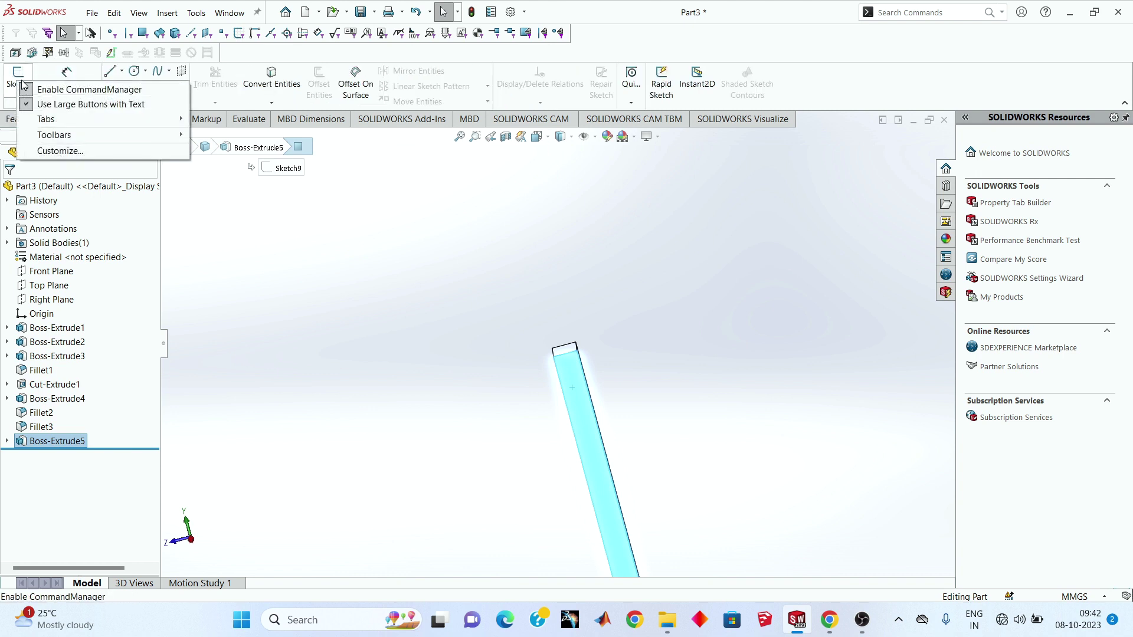
pyautogui.click(18, 77)
pyautogui.rightClick(63, 459)
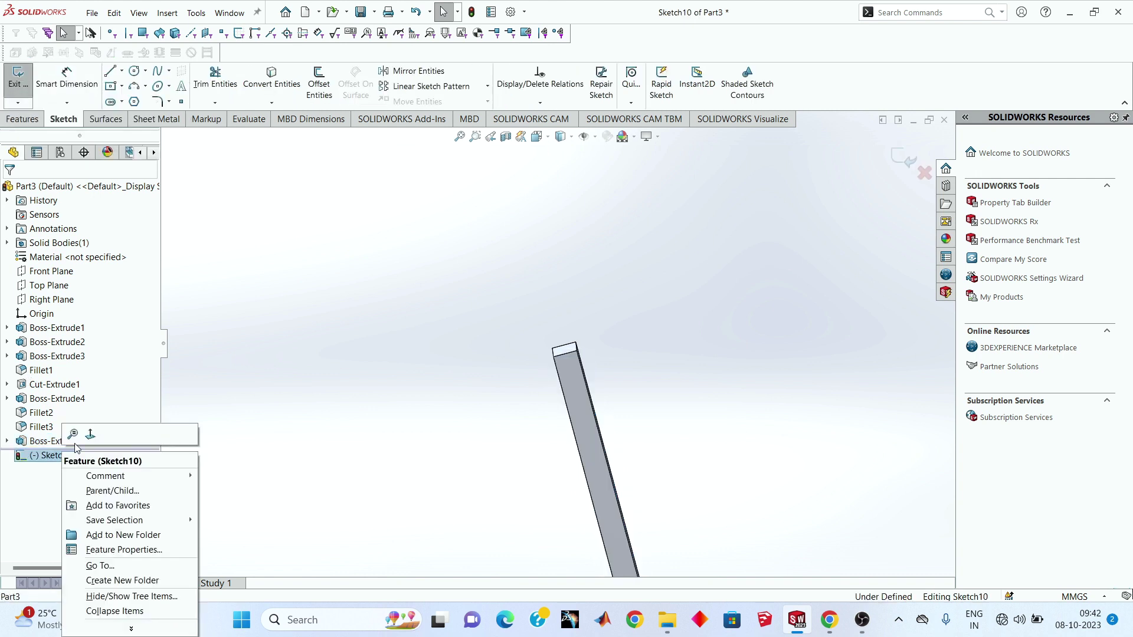
pyautogui.click(90, 452)
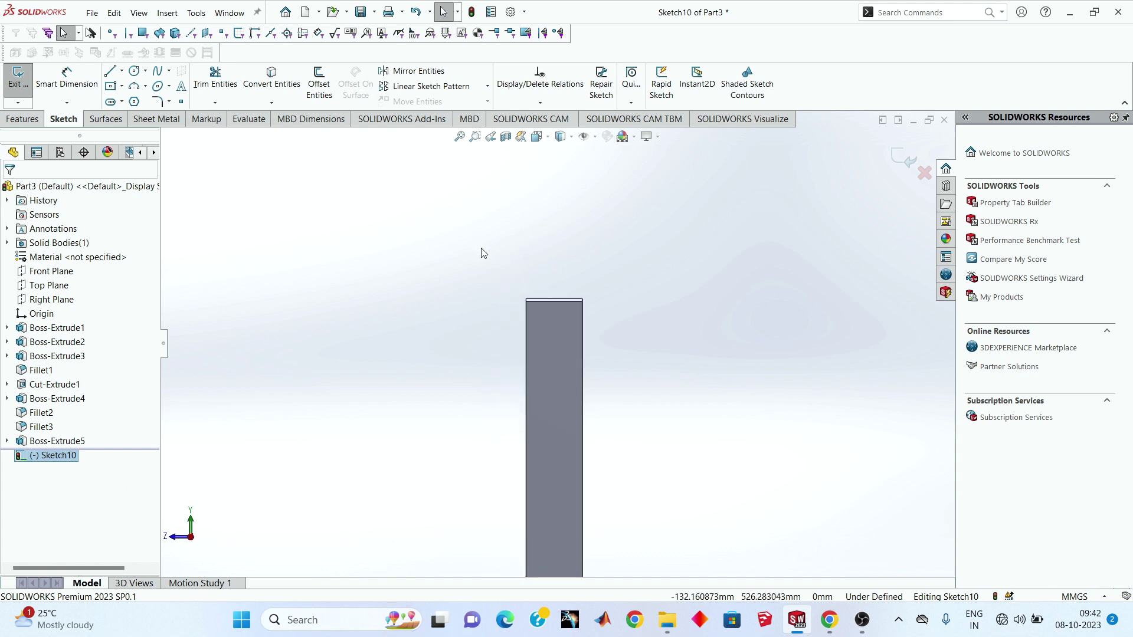
# Step: Draw two angled headstock lines rising from the neck's top-left and top-right corners
pyautogui.click(109, 69)
pyautogui.click(582, 302)
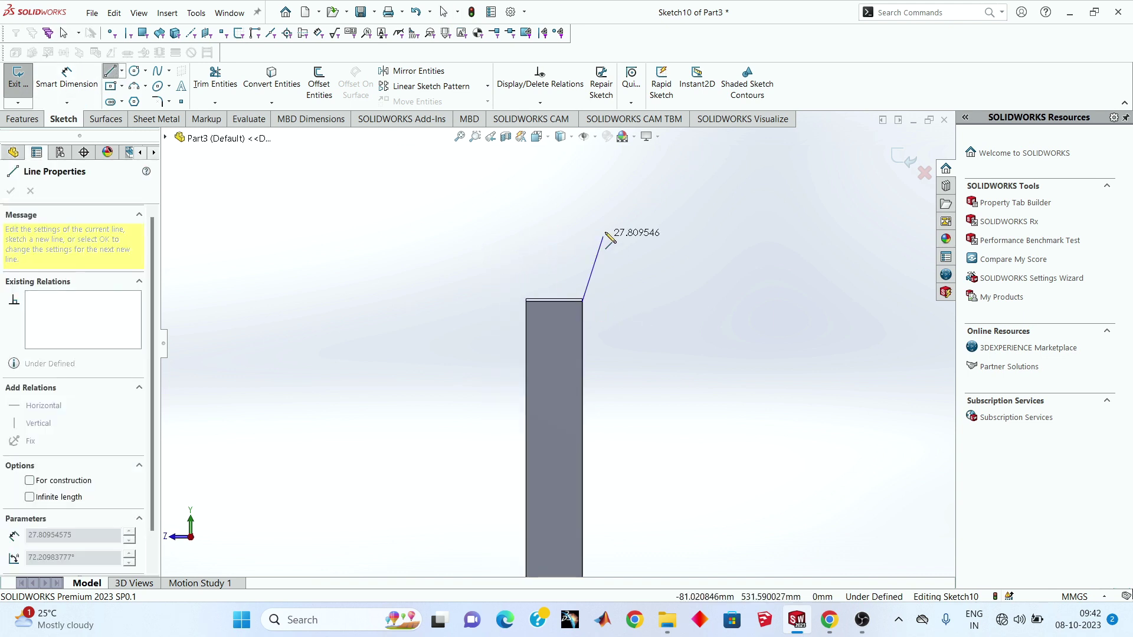
pyautogui.click(620, 177)
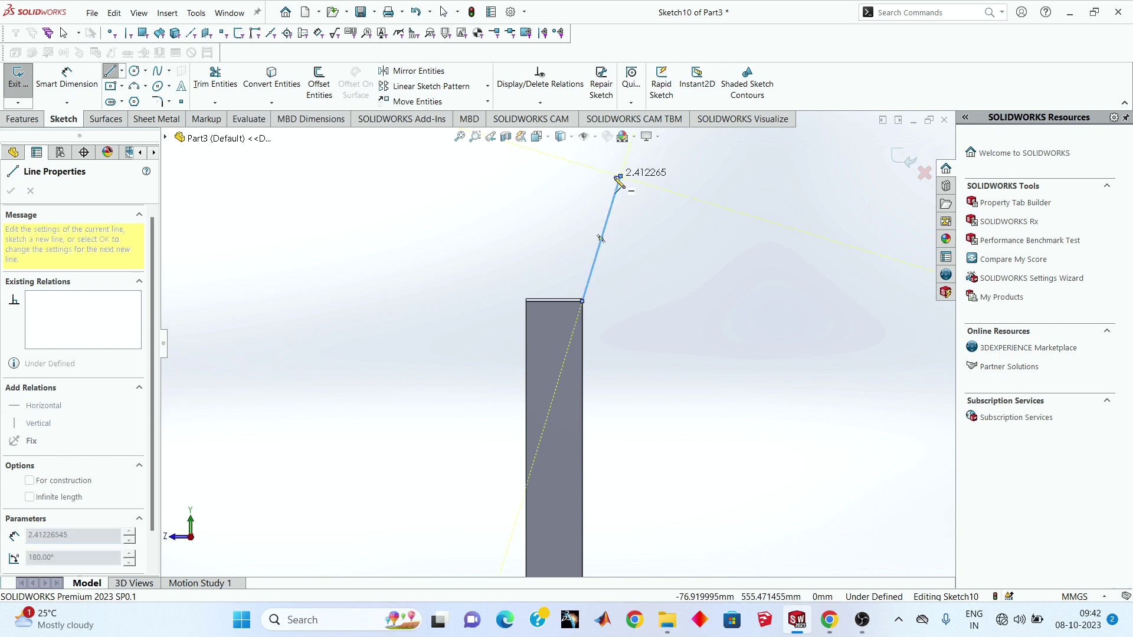
pyautogui.rightClick(666, 152)
pyautogui.click(688, 202)
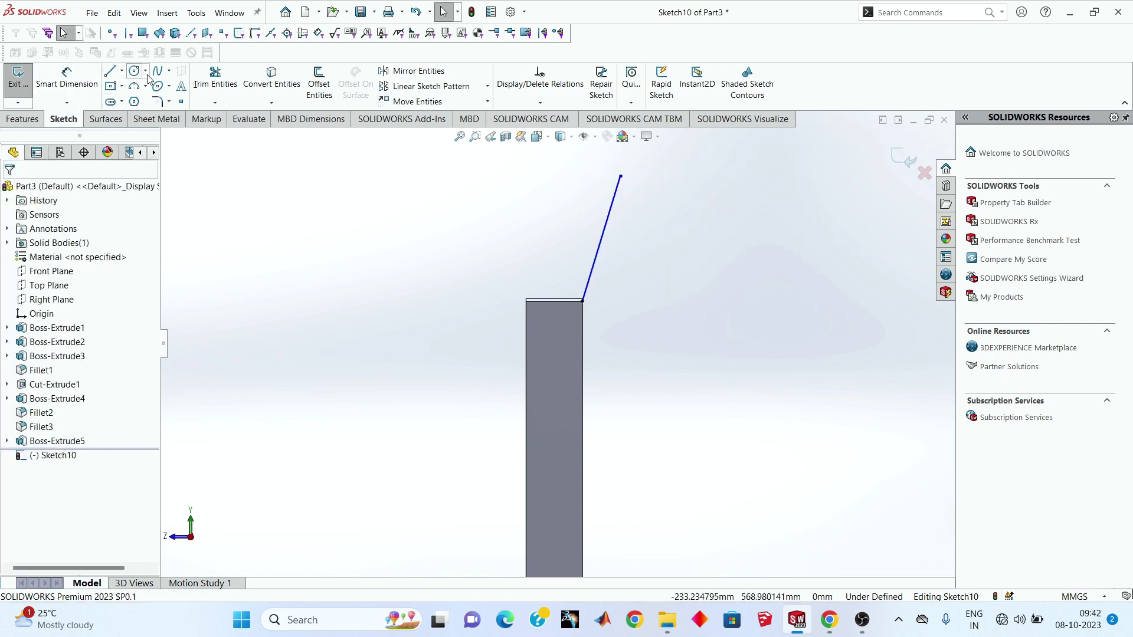
pyautogui.click(110, 74)
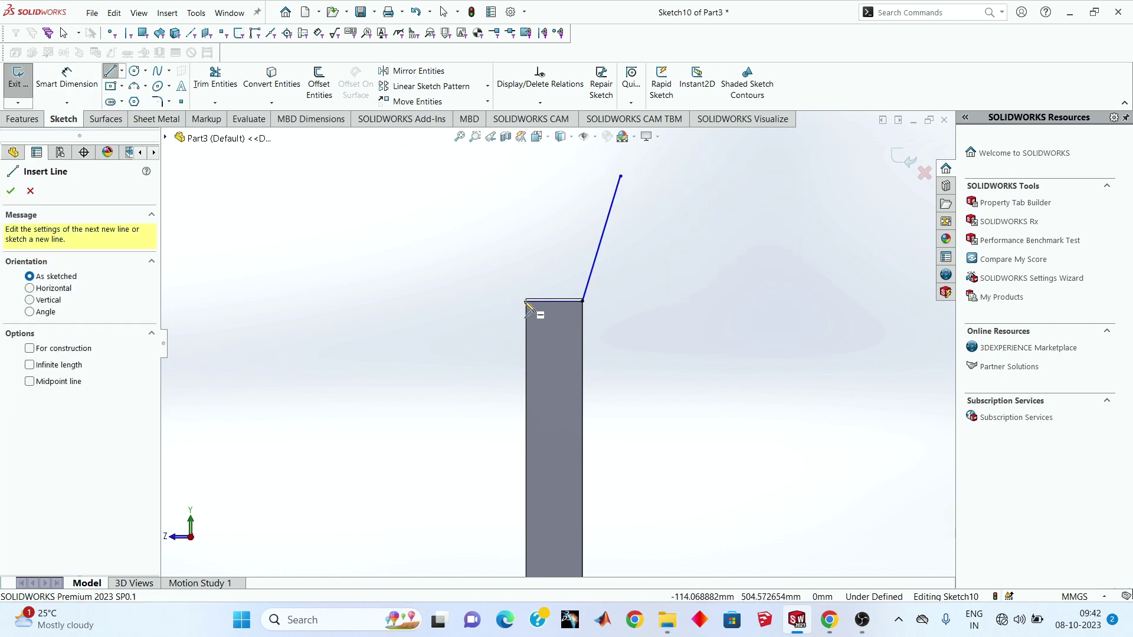
pyautogui.click(527, 301)
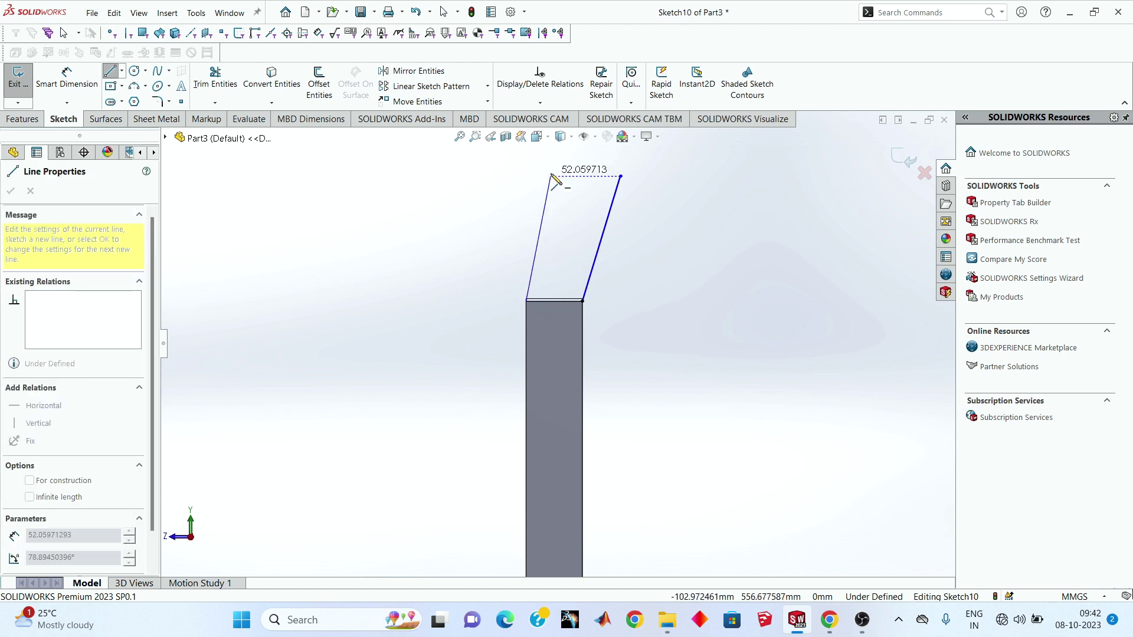
pyautogui.click(551, 176)
pyautogui.rightClick(470, 173)
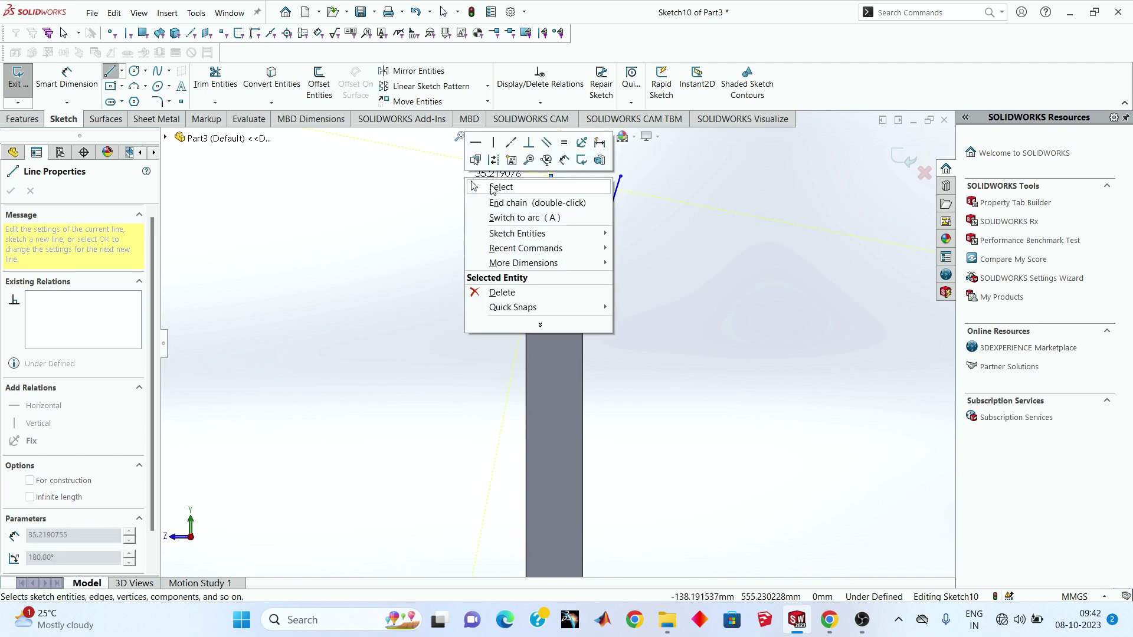
pyautogui.click(496, 188)
# Step: Dimension both angled headstock lines to 175 mm long
pyautogui.click(73, 87)
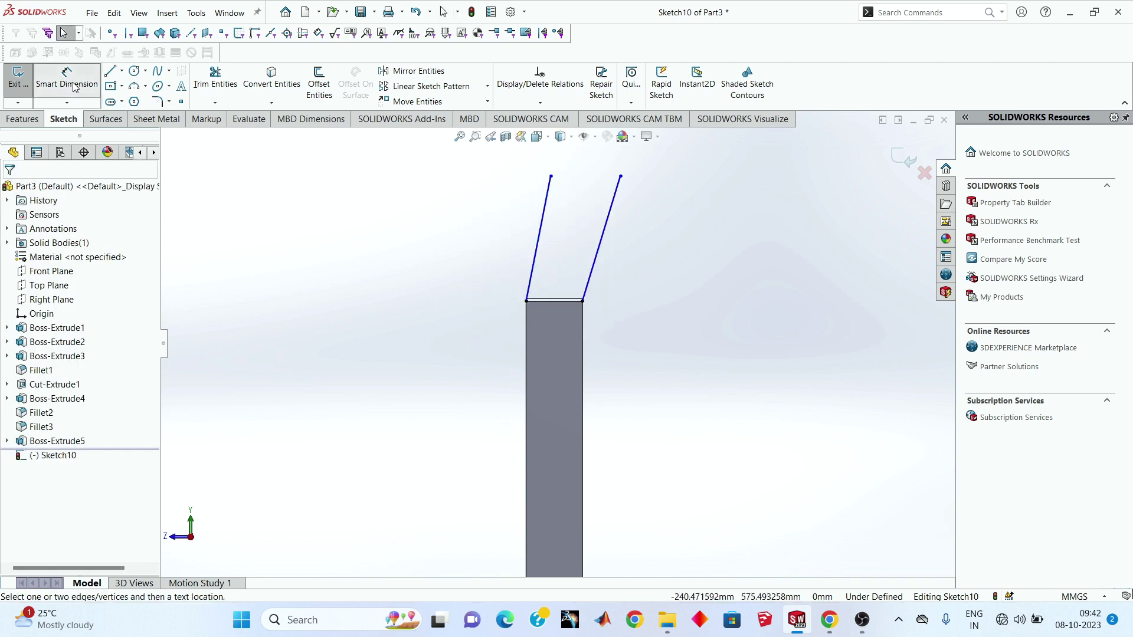
pyautogui.click(544, 227)
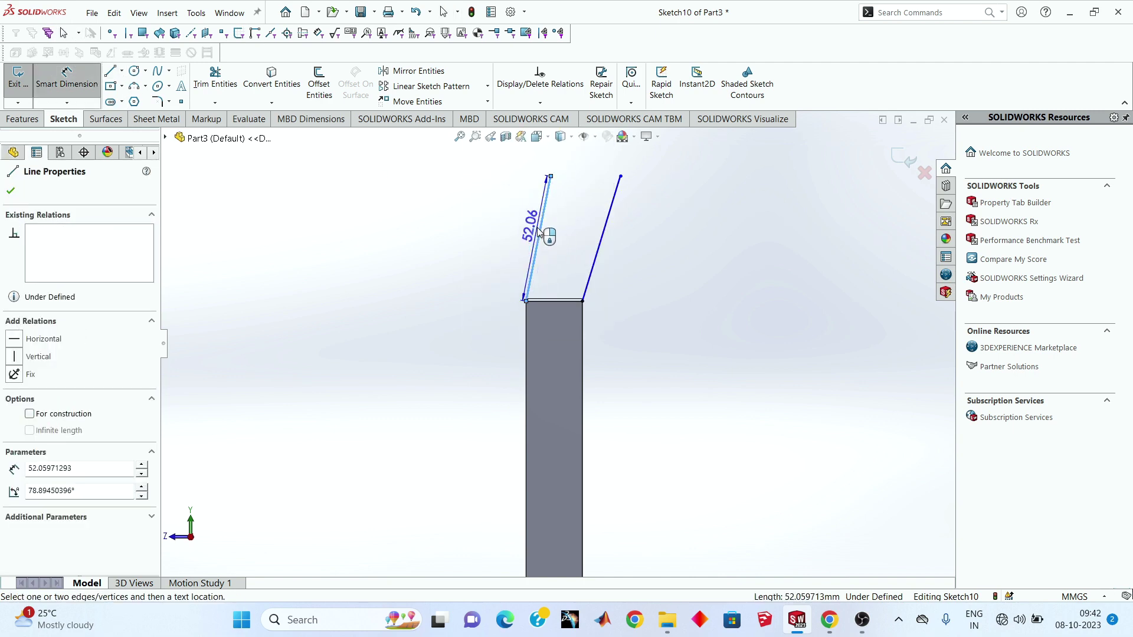
pyautogui.click(538, 231)
pyautogui.write('175')
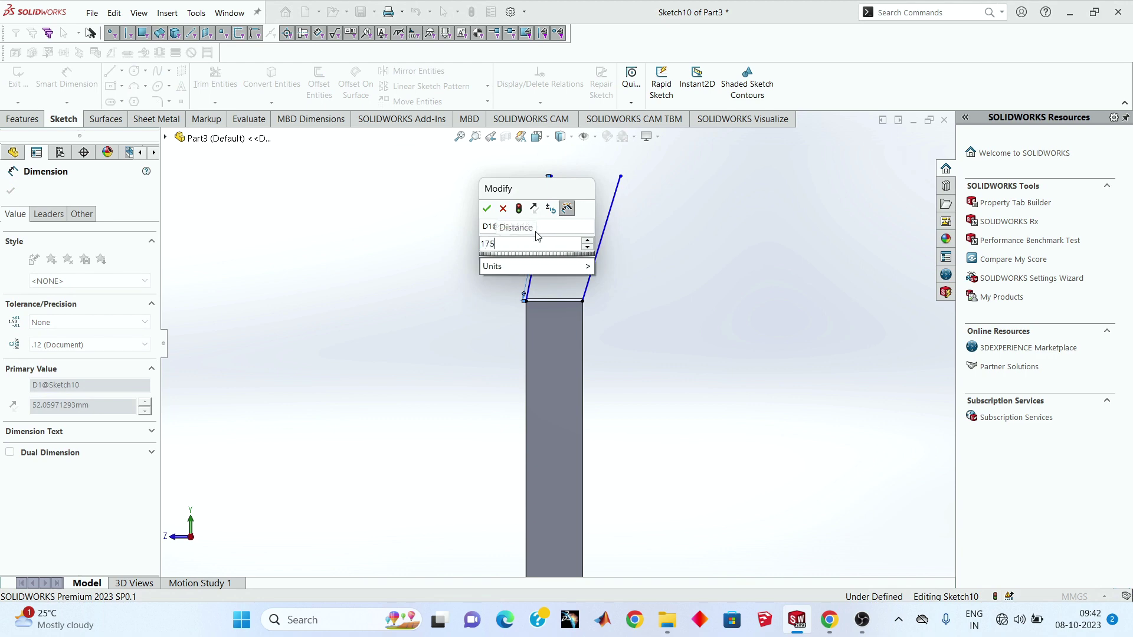
pyautogui.press('Return')
pyautogui.scroll(3, 671, 184)
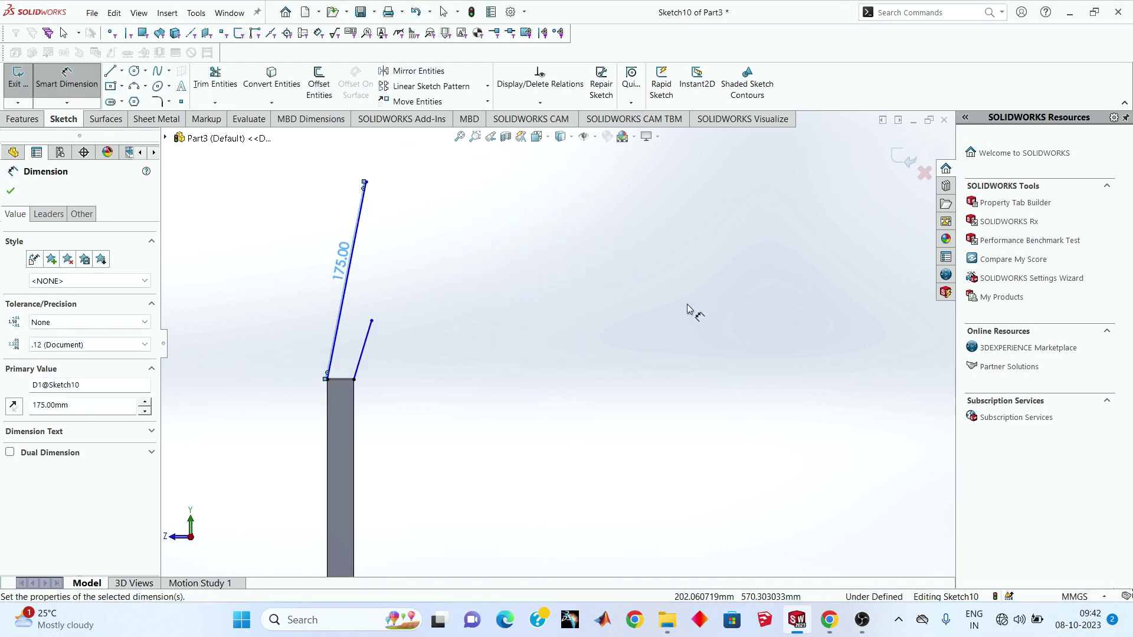
pyautogui.click(365, 351)
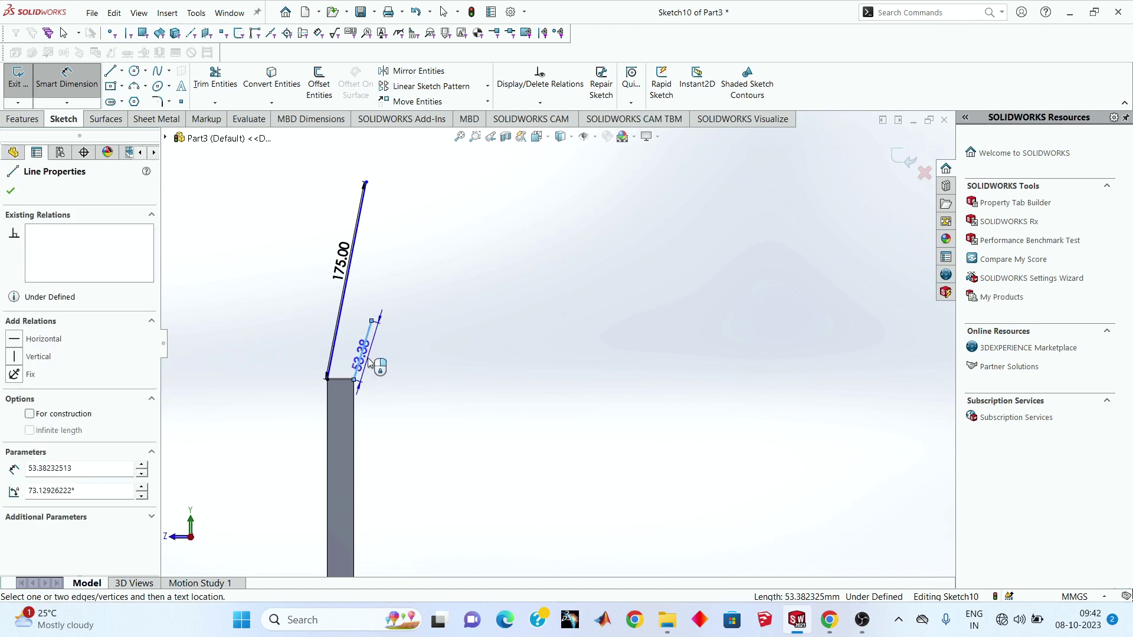
pyautogui.click(369, 359)
pyautogui.write('175')
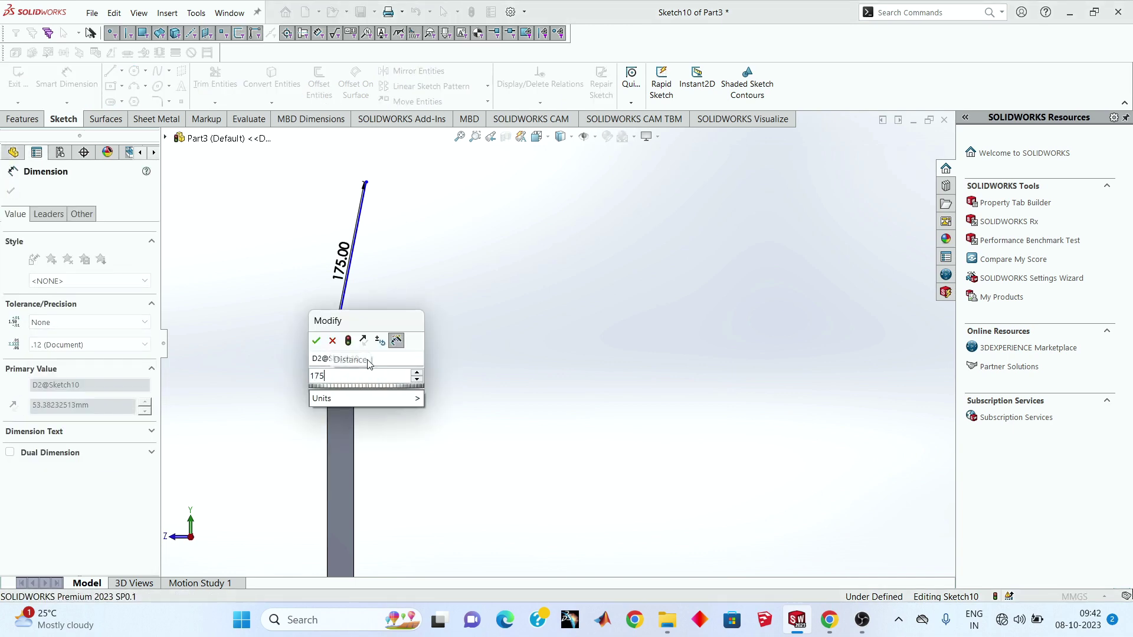
pyautogui.press('Return')
pyautogui.scroll(-2, 334, 384)
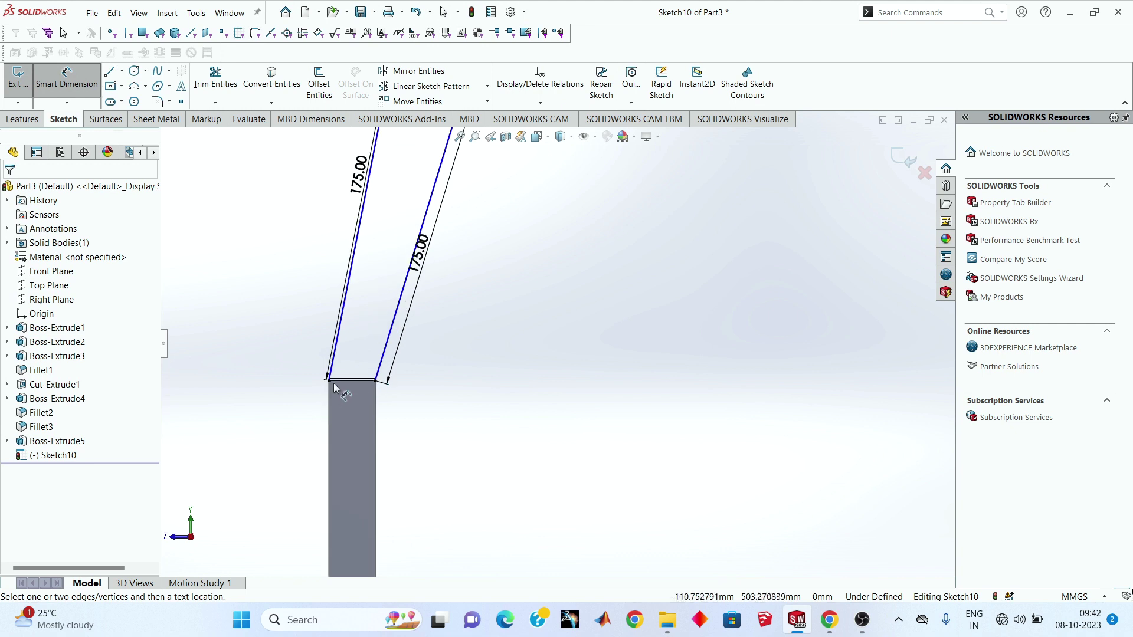
# Step: Dimension the top ends of the two angled lines 23 mm apart
pyautogui.click(330, 381)
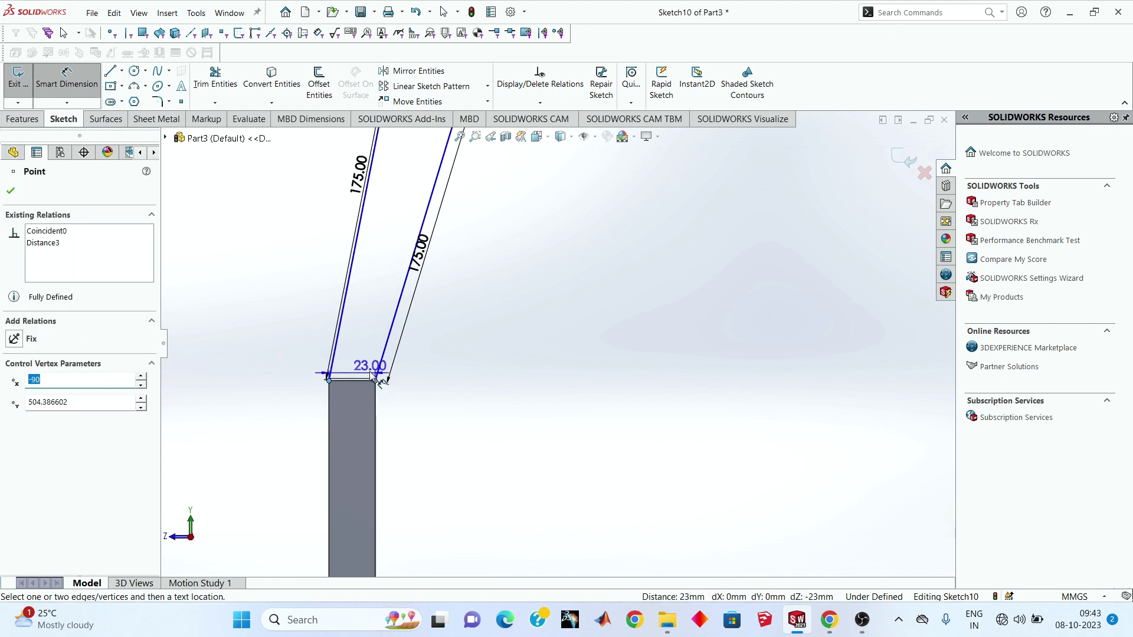
pyautogui.click(366, 368)
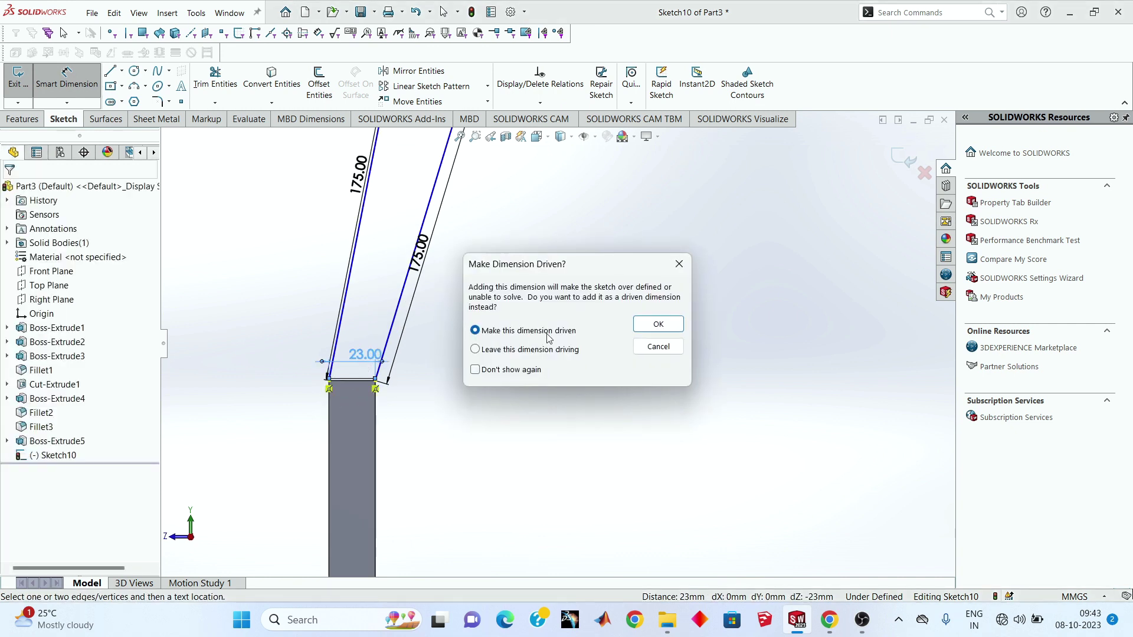
pyautogui.click(680, 265)
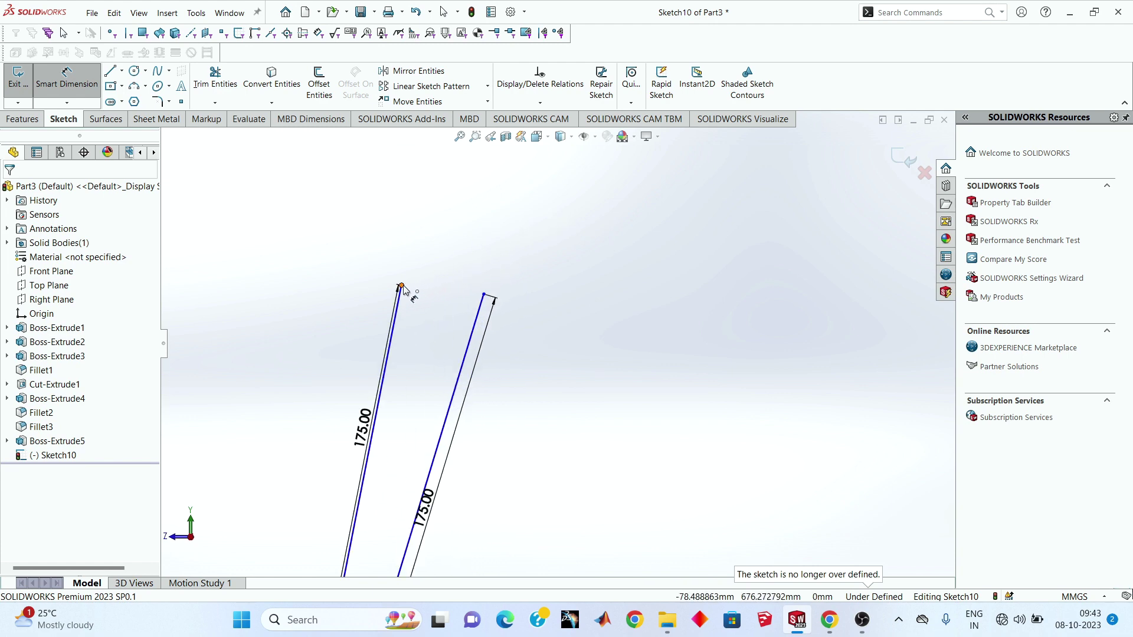
pyautogui.click(402, 286)
pyautogui.click(484, 295)
pyautogui.click(450, 292)
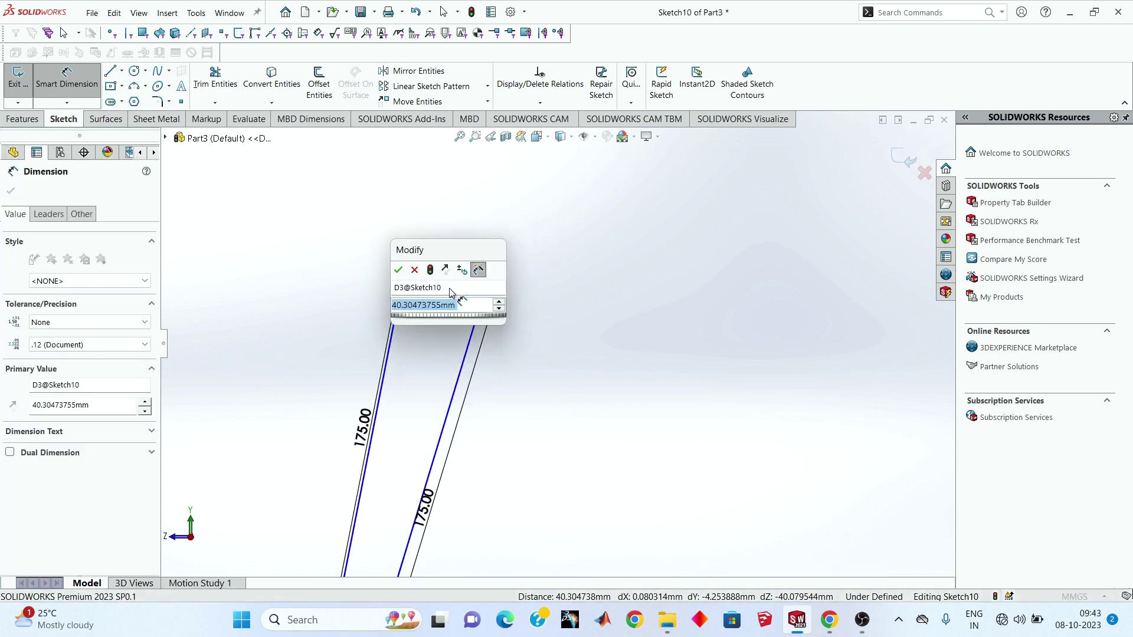
pyautogui.write('23')
pyautogui.press('Return')
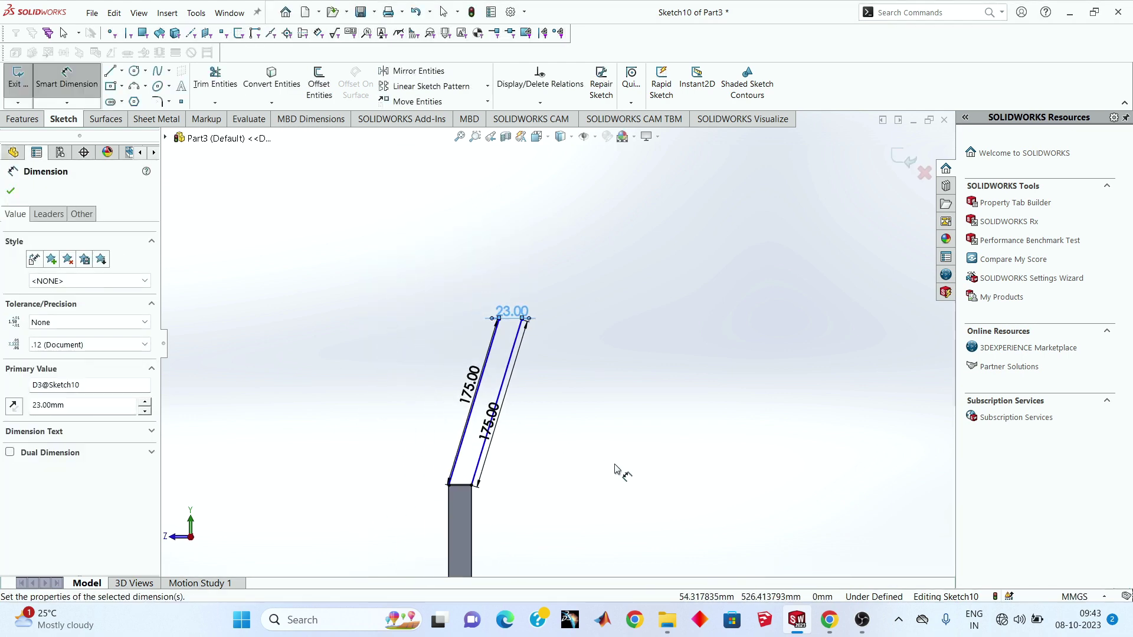
pyautogui.press('Escape')
# Step: Close the top of the headstock outline with a line and exit the sketch
pyautogui.scroll(-1, 581, 397)
pyautogui.scroll(2, 582, 395)
pyautogui.scroll(2, 584, 394)
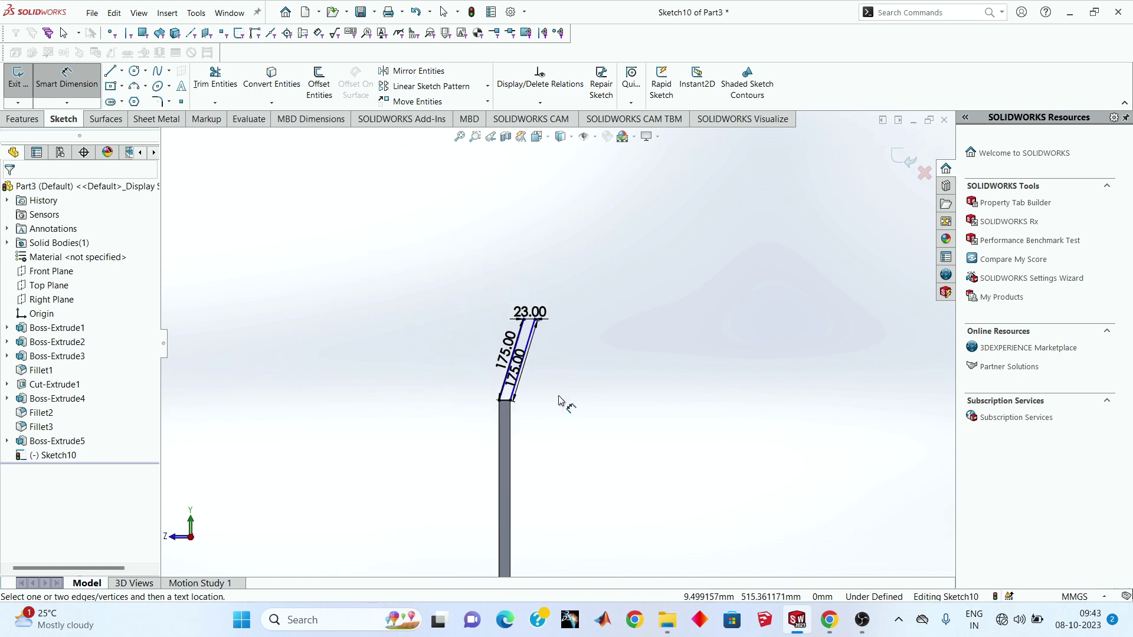
pyautogui.scroll(-3, 565, 334)
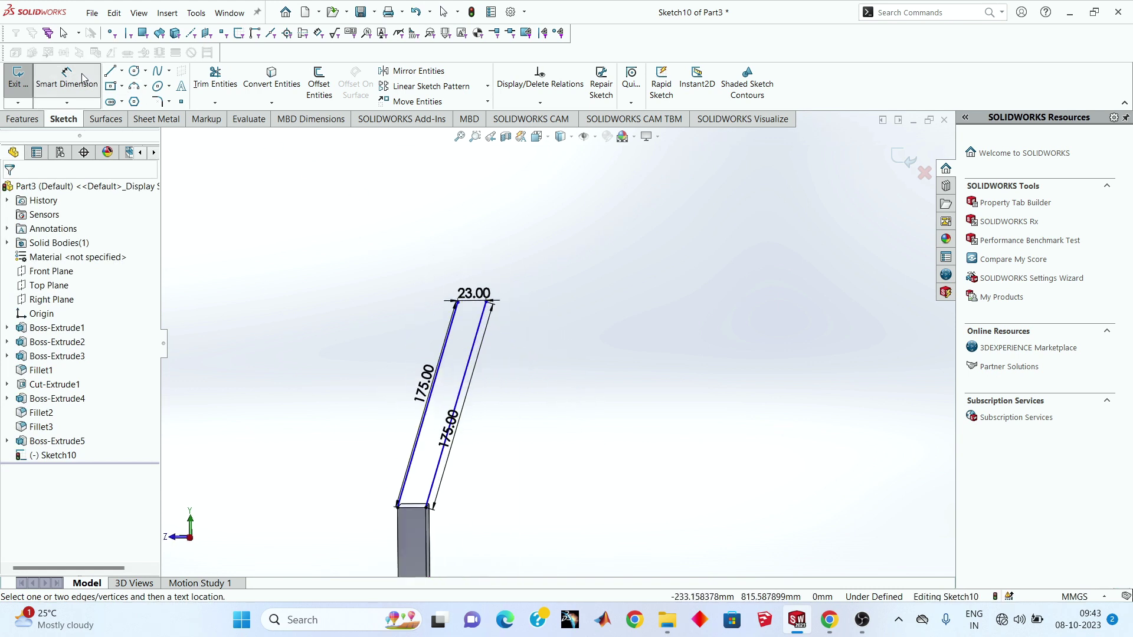
pyautogui.click(109, 71)
pyautogui.scroll(-1, 466, 307)
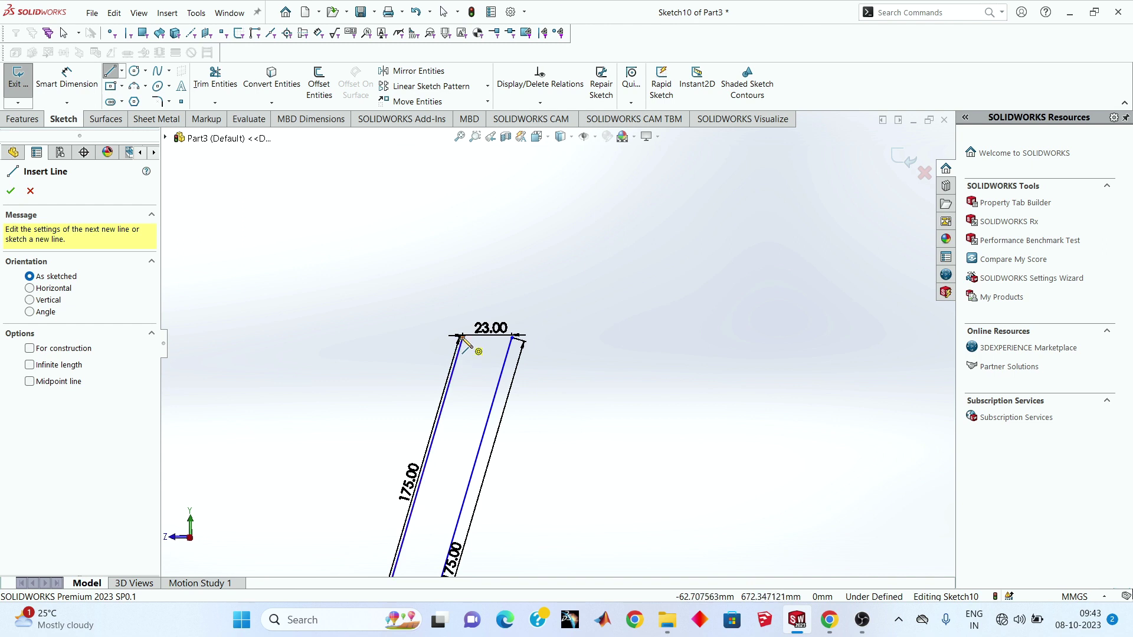
pyautogui.click(461, 339)
pyautogui.click(512, 338)
pyautogui.rightClick(476, 358)
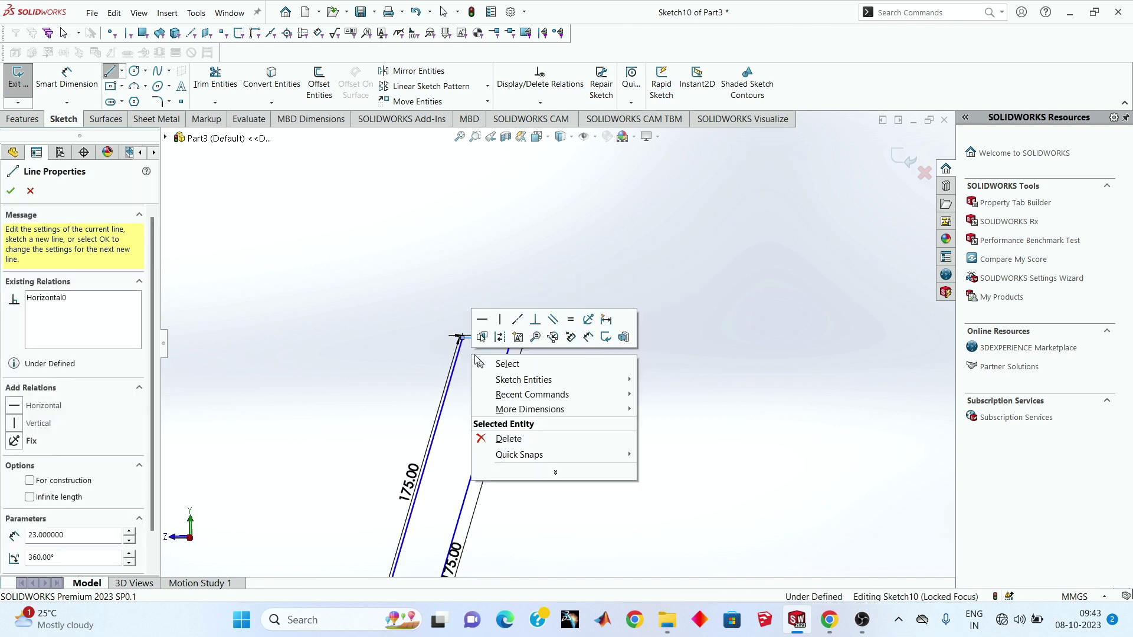
pyautogui.click(479, 362)
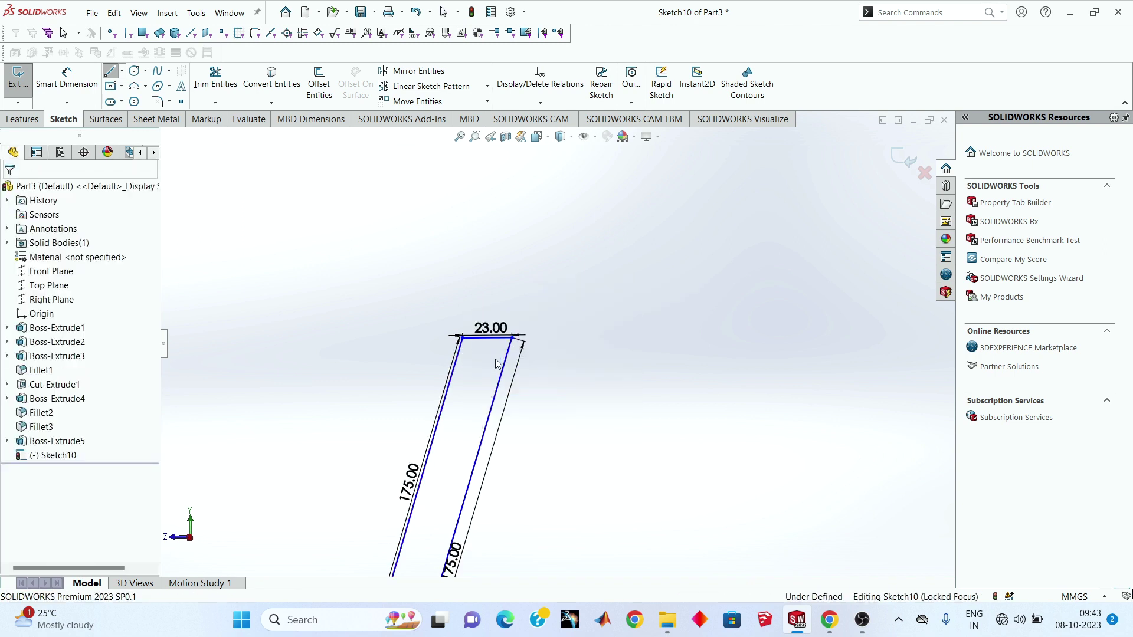
pyautogui.click(897, 156)
# Step: Reopen the headstock sketch, add the bottom closing line across the neck, and exit
pyautogui.scroll(2, 489, 481)
pyautogui.scroll(-2, 531, 446)
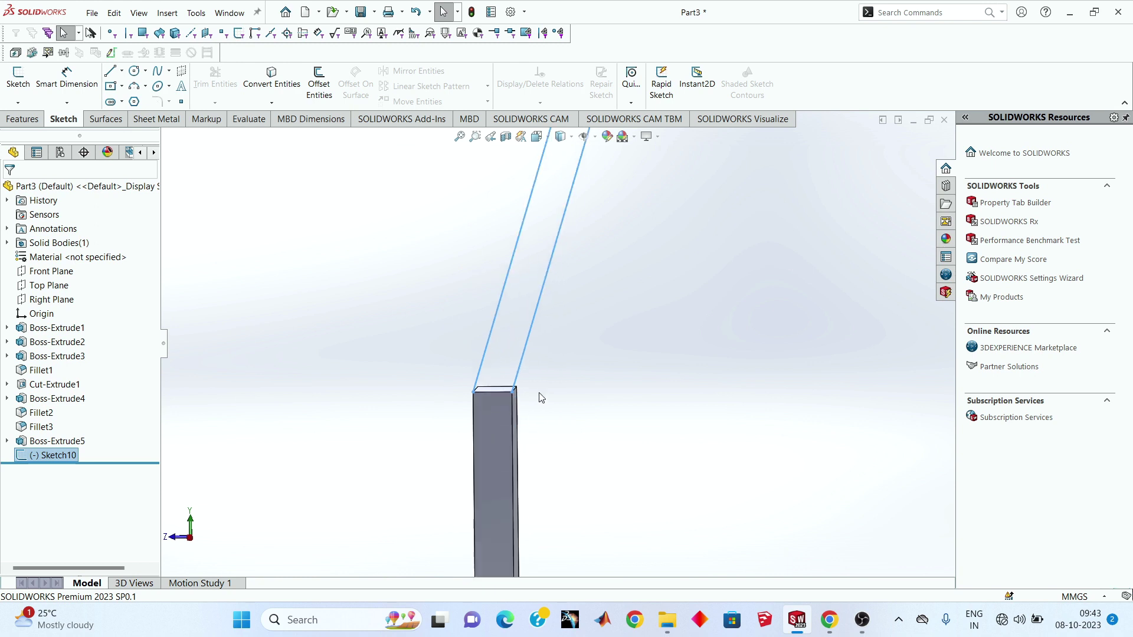
pyautogui.rightClick(523, 367)
pyautogui.click(533, 328)
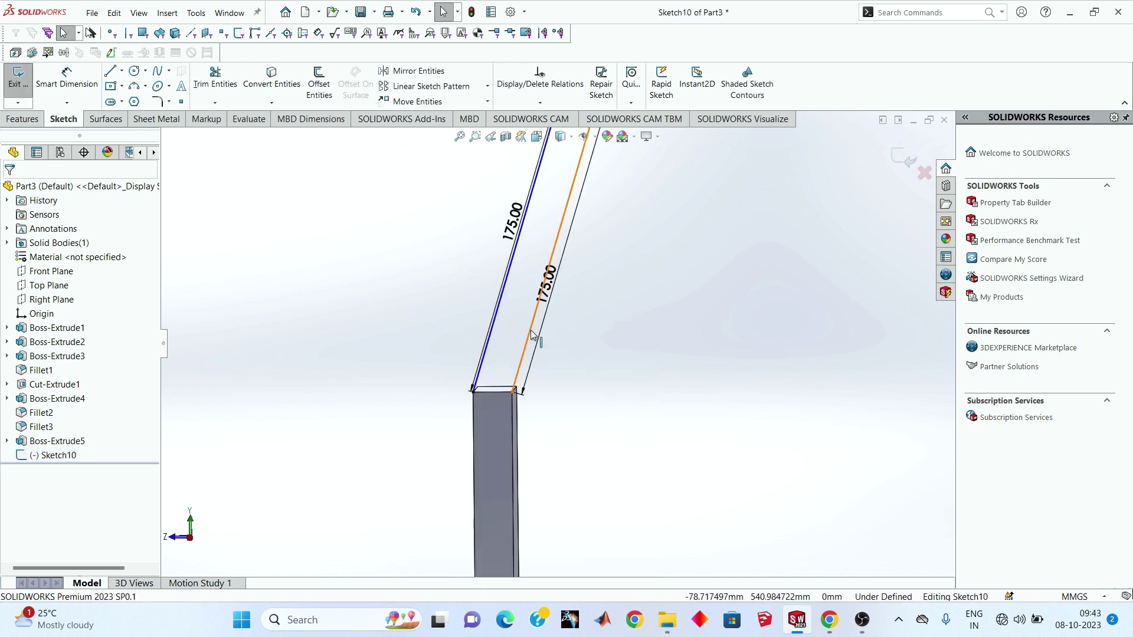
pyautogui.click(110, 71)
pyautogui.scroll(-2, 439, 347)
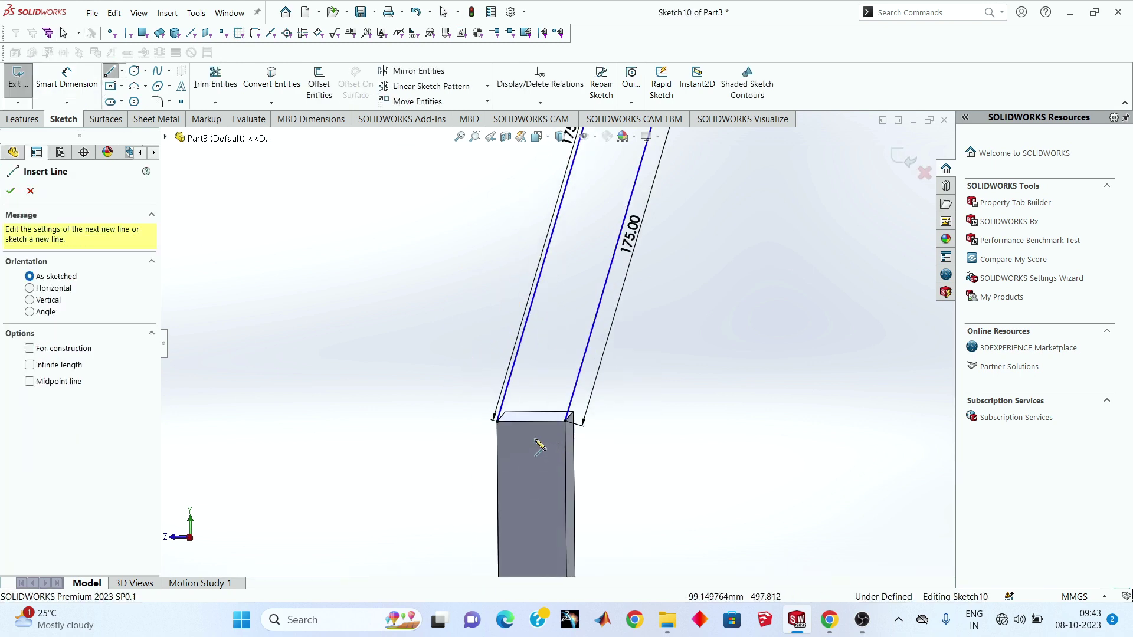
pyautogui.click(497, 420)
pyautogui.click(570, 418)
pyautogui.rightClick(577, 424)
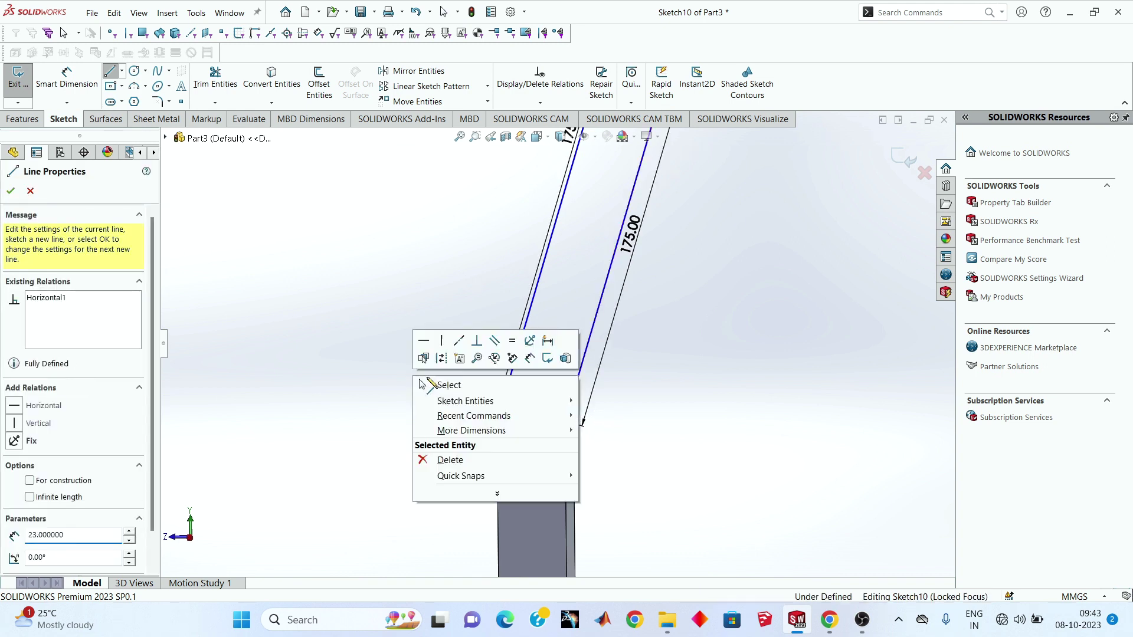
pyautogui.click(447, 385)
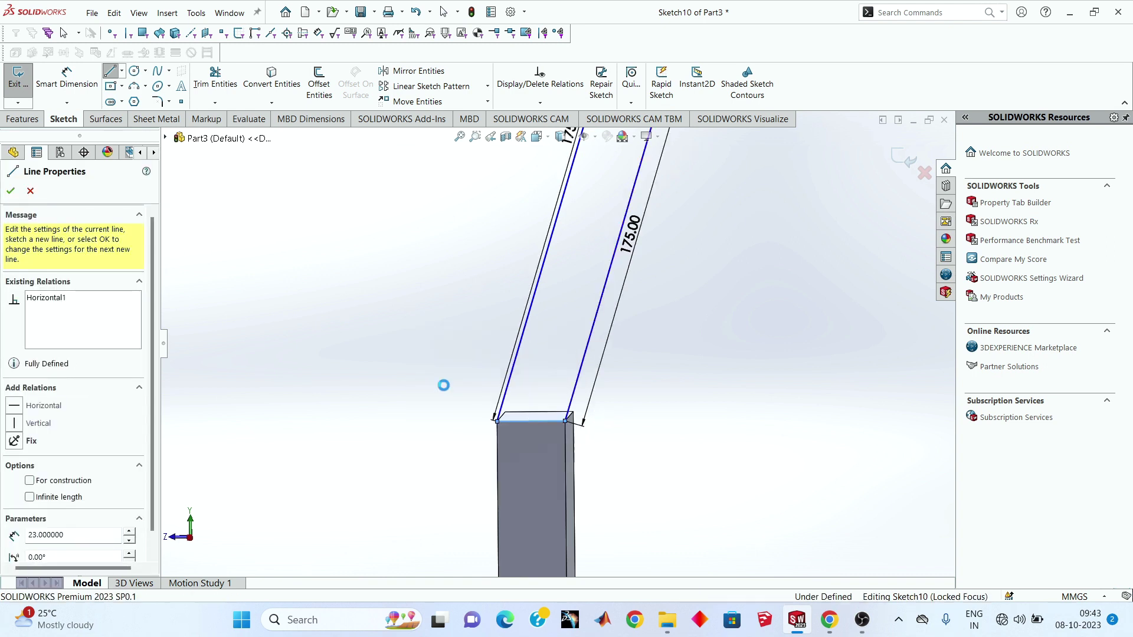
pyautogui.click(911, 158)
pyautogui.moveTo(650, 236)
pyautogui.mouseDown(button='middle')
pyautogui.moveTo(536, 270)
pyautogui.moveTo(501, 310)
pyautogui.mouseUp(button='middle')
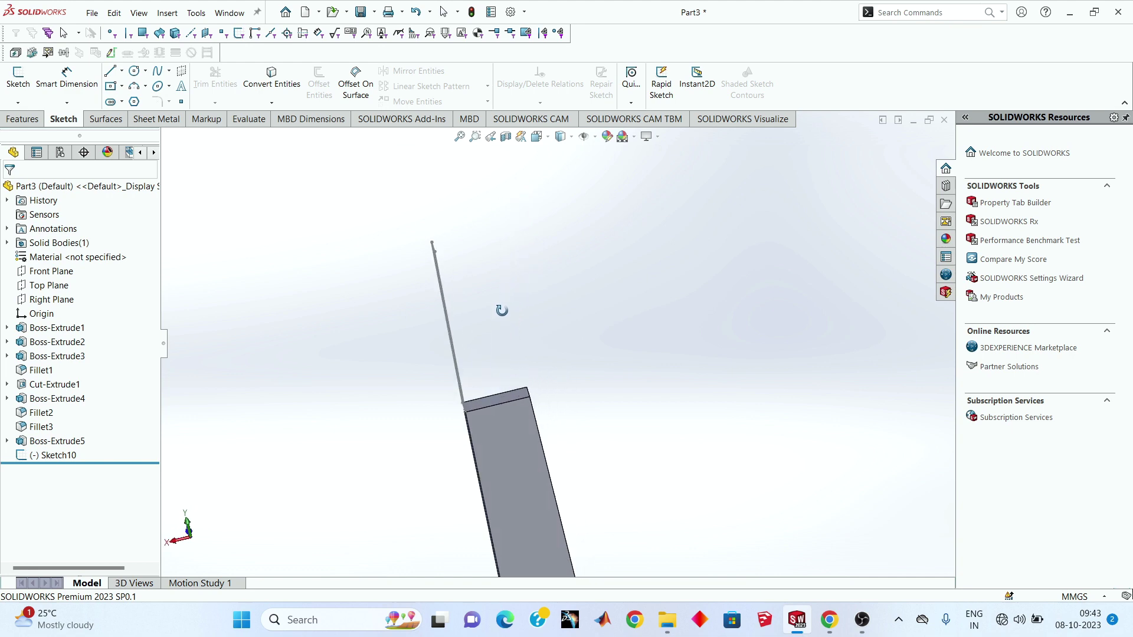
# Step: Boss-extrude the headstock sketch with an Up To Surface end condition
pyautogui.click(22, 119)
pyautogui.click(24, 82)
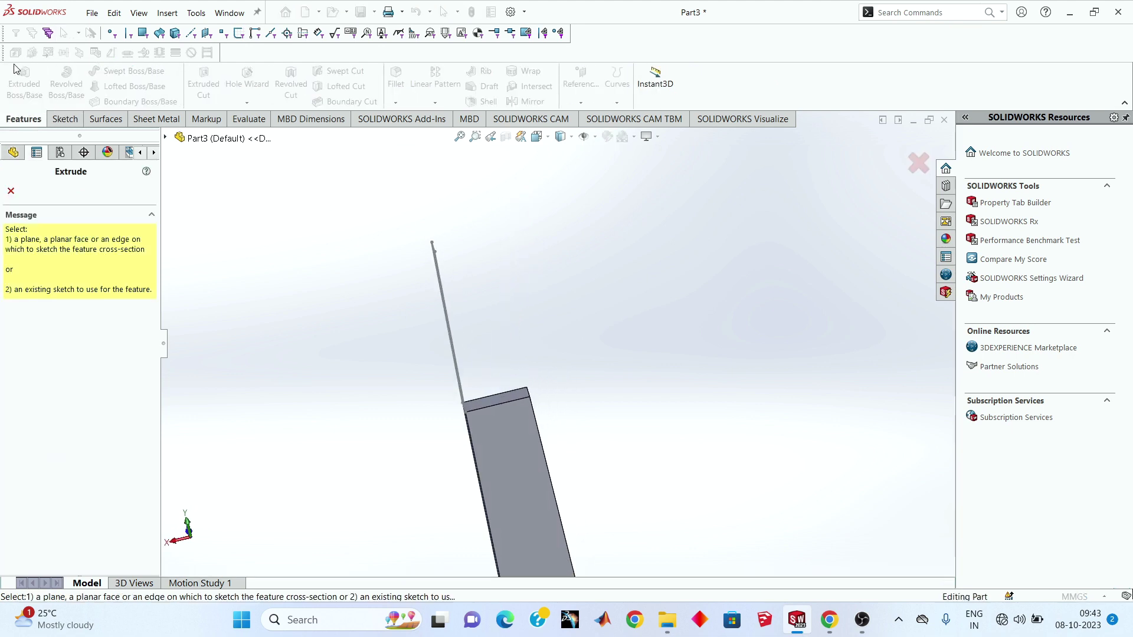
pyautogui.moveTo(614, 345); pyautogui.dragTo(444, 382, button='middle')
pyautogui.click(265, 412)
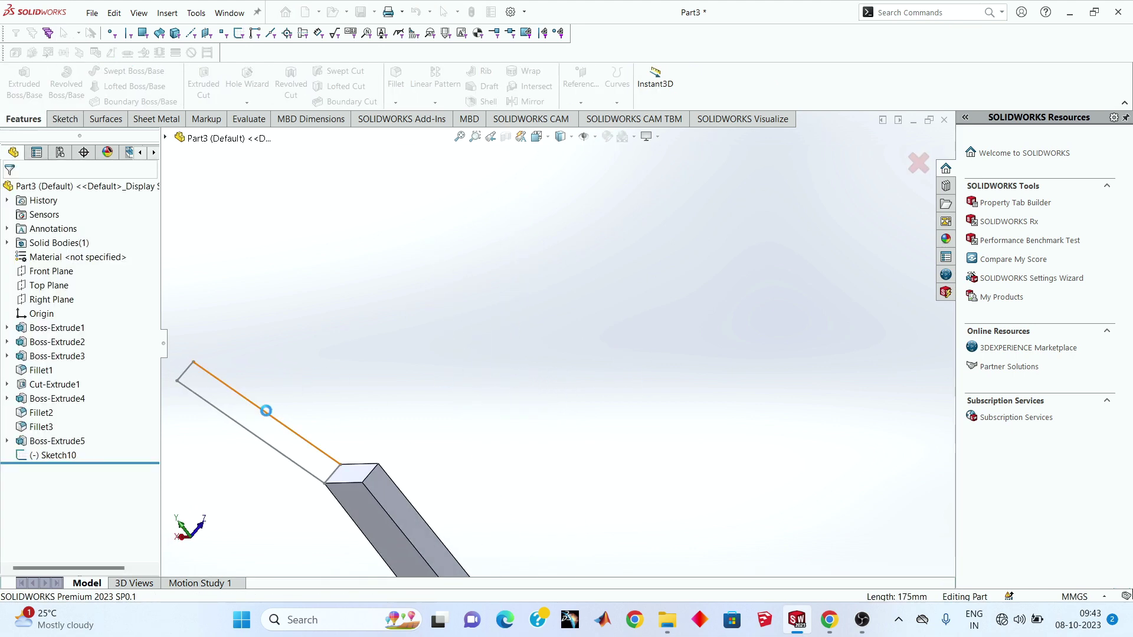
pyautogui.moveTo(267, 409); pyautogui.dragTo(285, 366, button='middle')
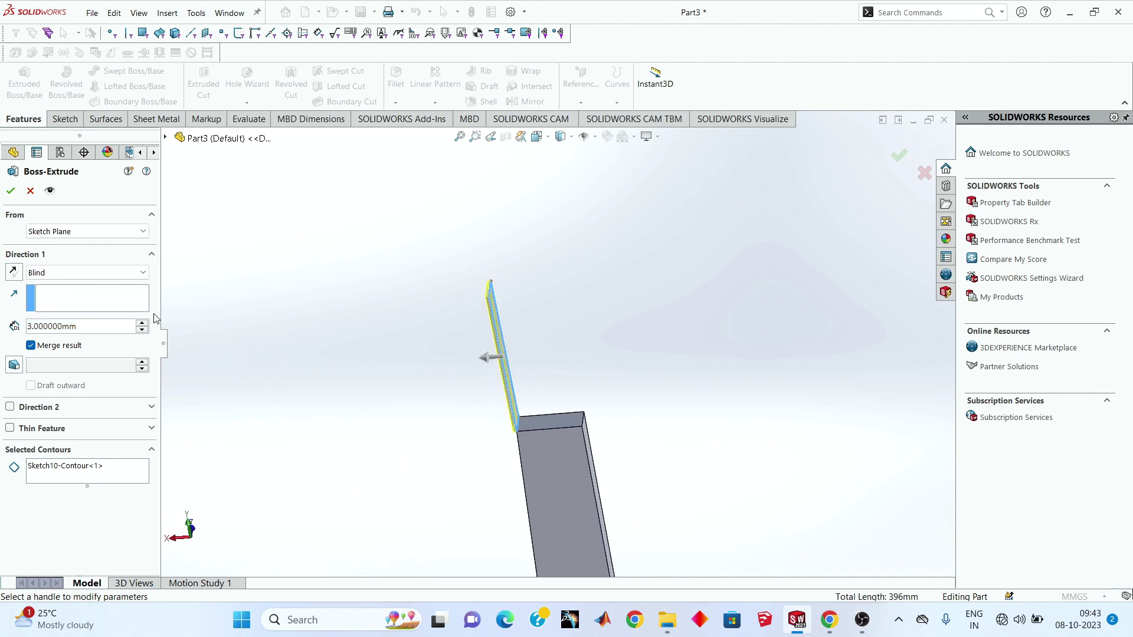
pyautogui.click(83, 273)
pyautogui.click(57, 317)
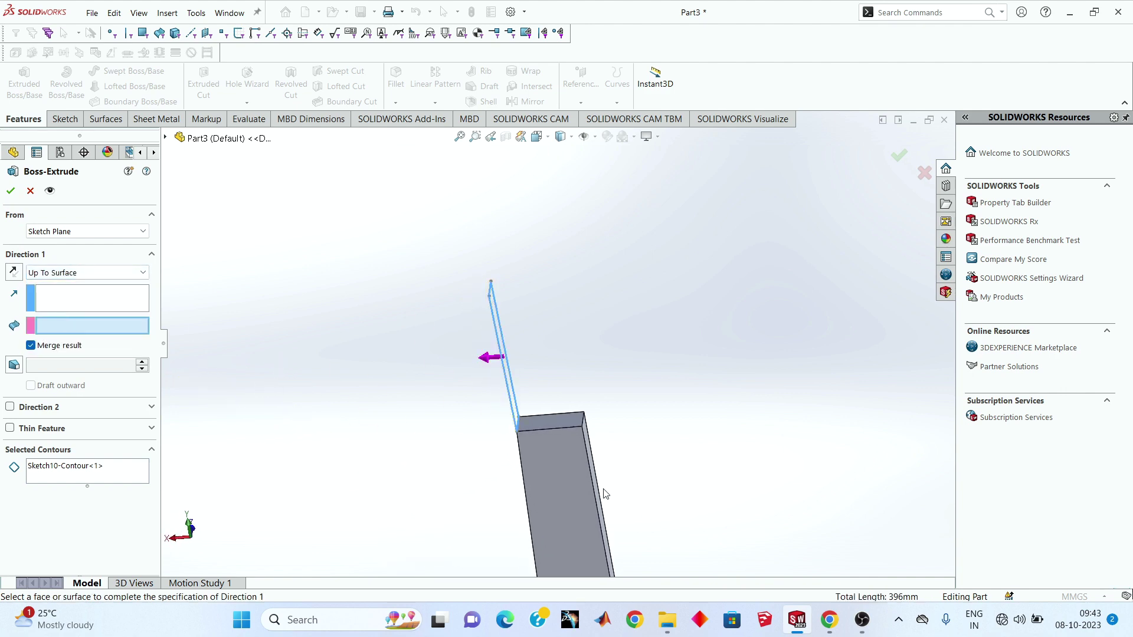
# Step: Extrude the headstock up to the neck face, then select Boss-Extrude6's front face
pyautogui.moveTo(448, 454)
pyautogui.mouseDown(button='middle')
pyautogui.moveTo(501, 471)
pyautogui.moveTo(345, 376)
pyautogui.mouseUp(button='middle')
pyautogui.click(591, 441)
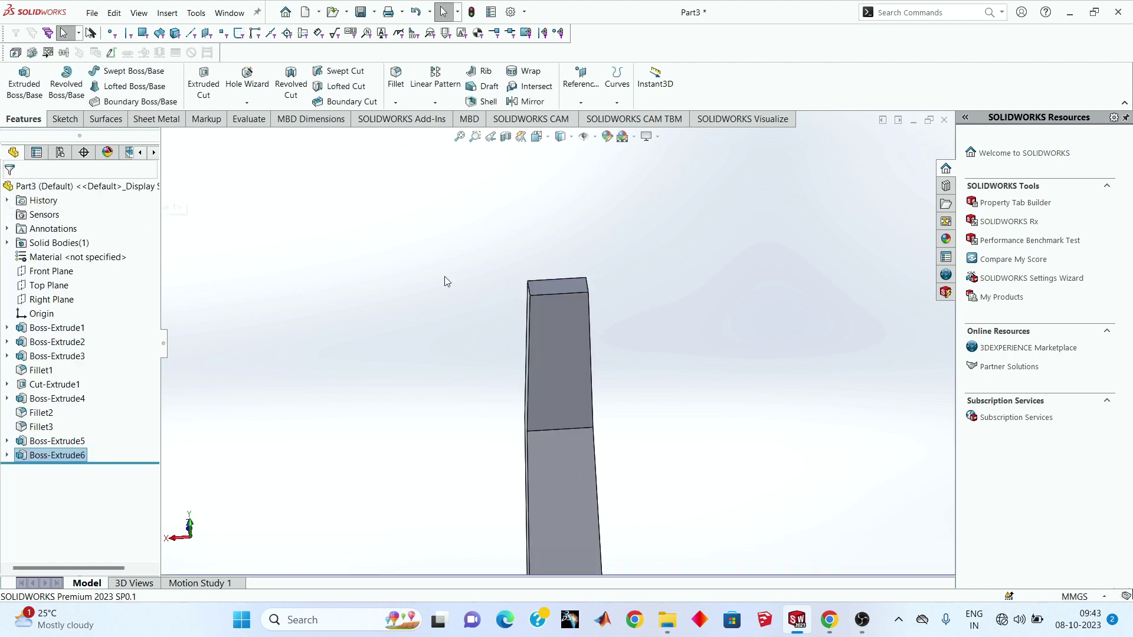
pyautogui.moveTo(445, 277)
pyautogui.mouseDown(button='middle')
pyautogui.moveTo(540, 283)
pyautogui.moveTo(548, 330)
pyautogui.mouseUp(button='middle')
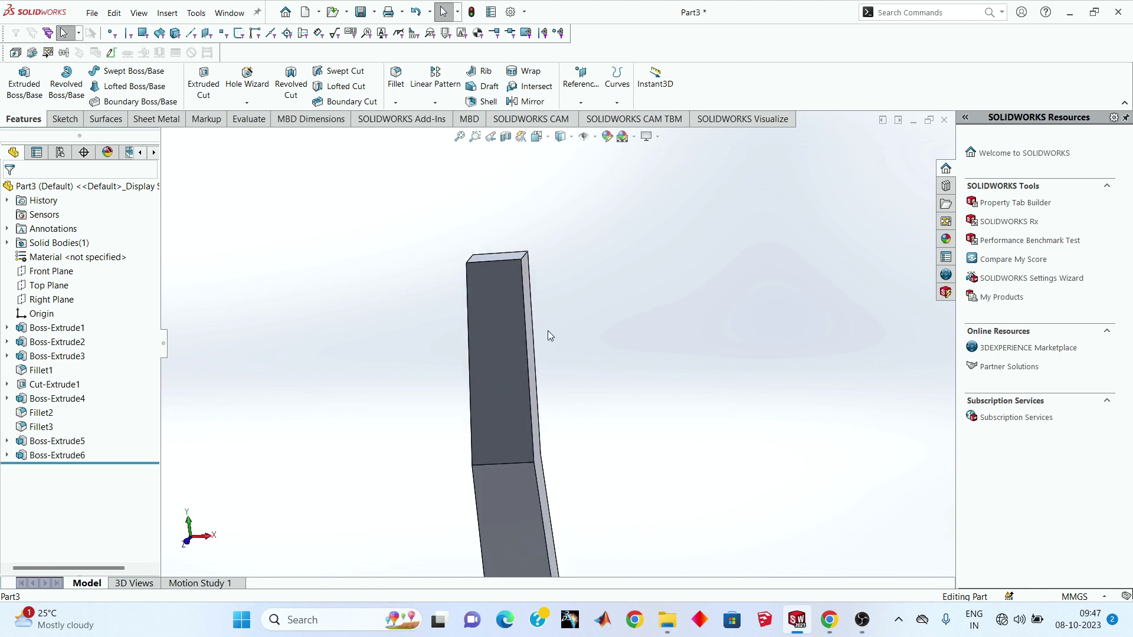
pyautogui.click(502, 340)
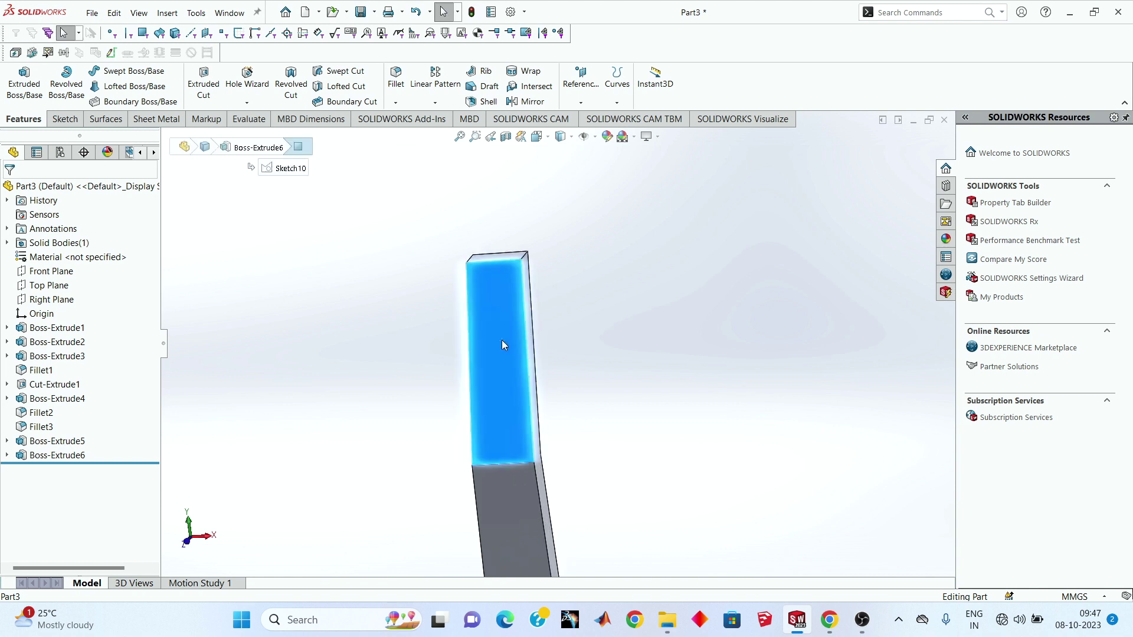
# Step: Start a new sketch on the chosen neck face and view it face-on
pyautogui.click(65, 119)
pyautogui.click(18, 76)
pyautogui.rightClick(66, 470)
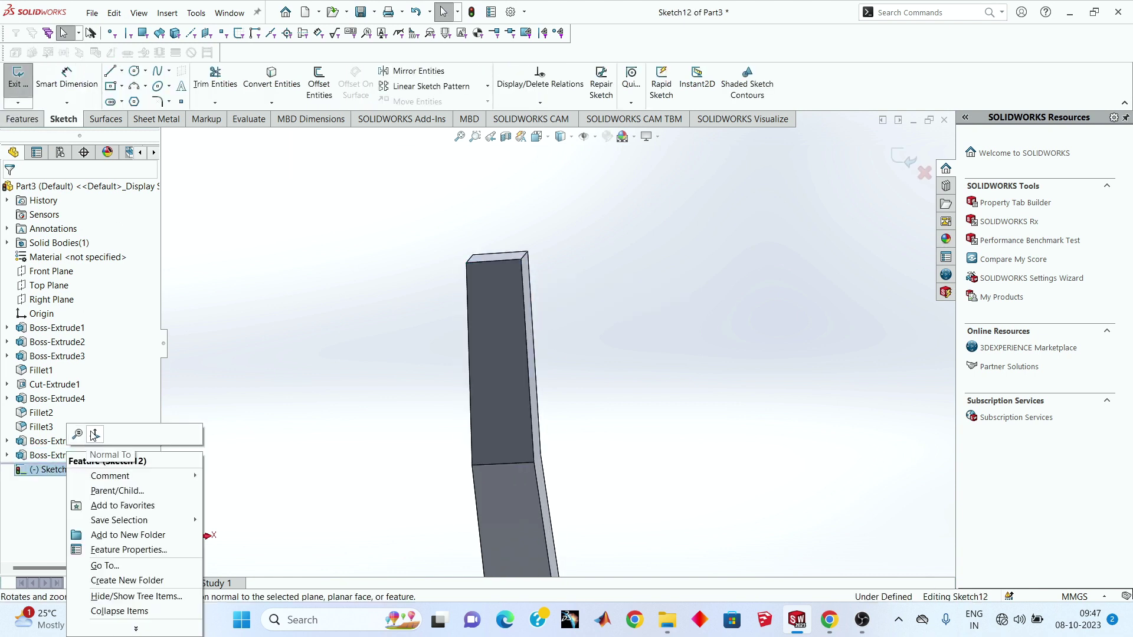
pyautogui.click(88, 433)
pyautogui.scroll(-5, 576, 301)
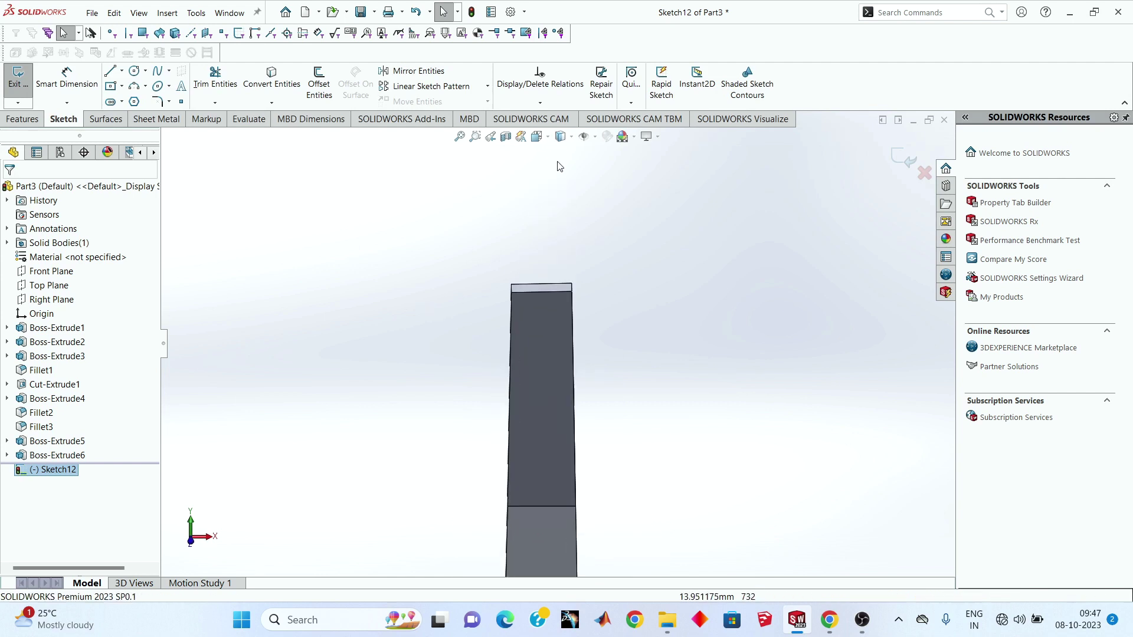
# Step: Draw the slanted right side line from the neck's right corner up toward the top
pyautogui.click(109, 75)
pyautogui.scroll(-3, 534, 422)
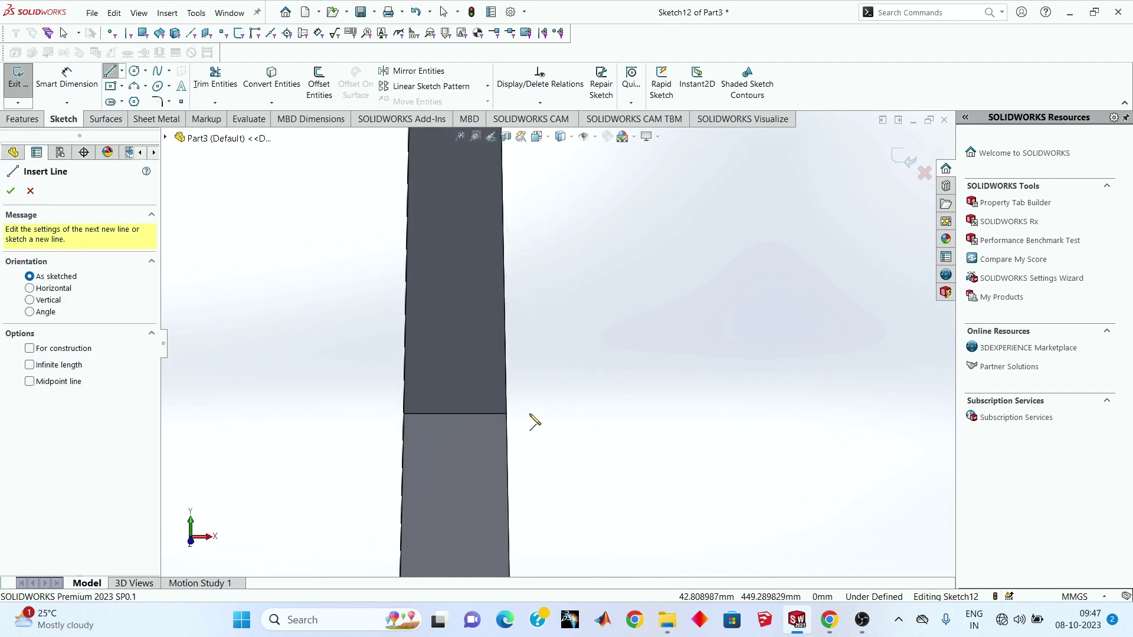
pyautogui.click(507, 414)
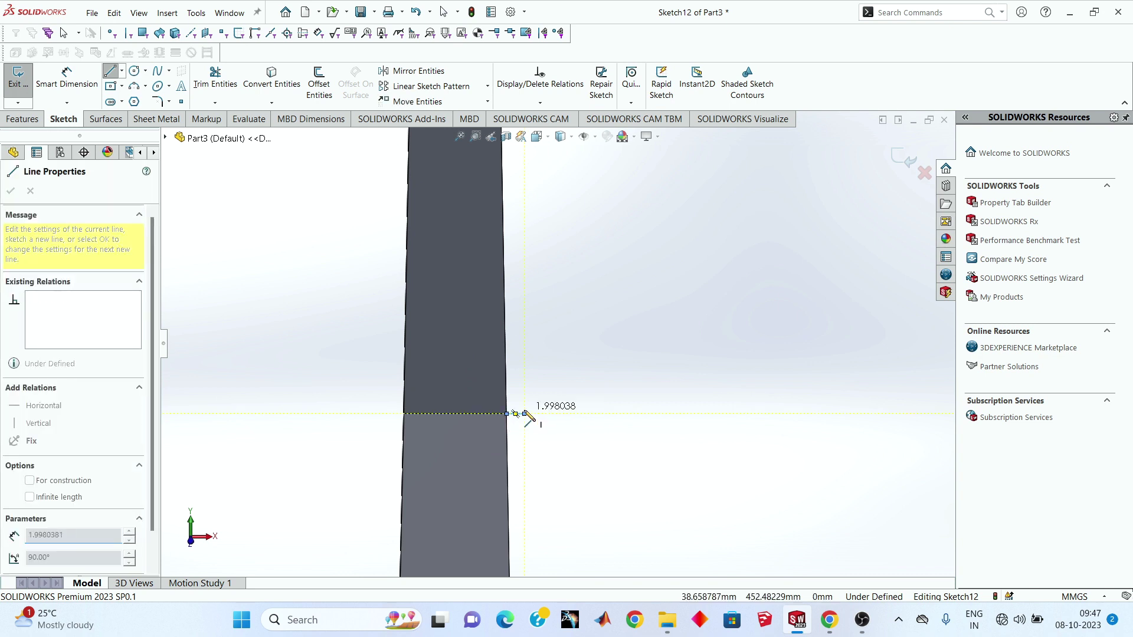
pyautogui.scroll(2, 529, 402)
pyautogui.scroll(-2, 548, 224)
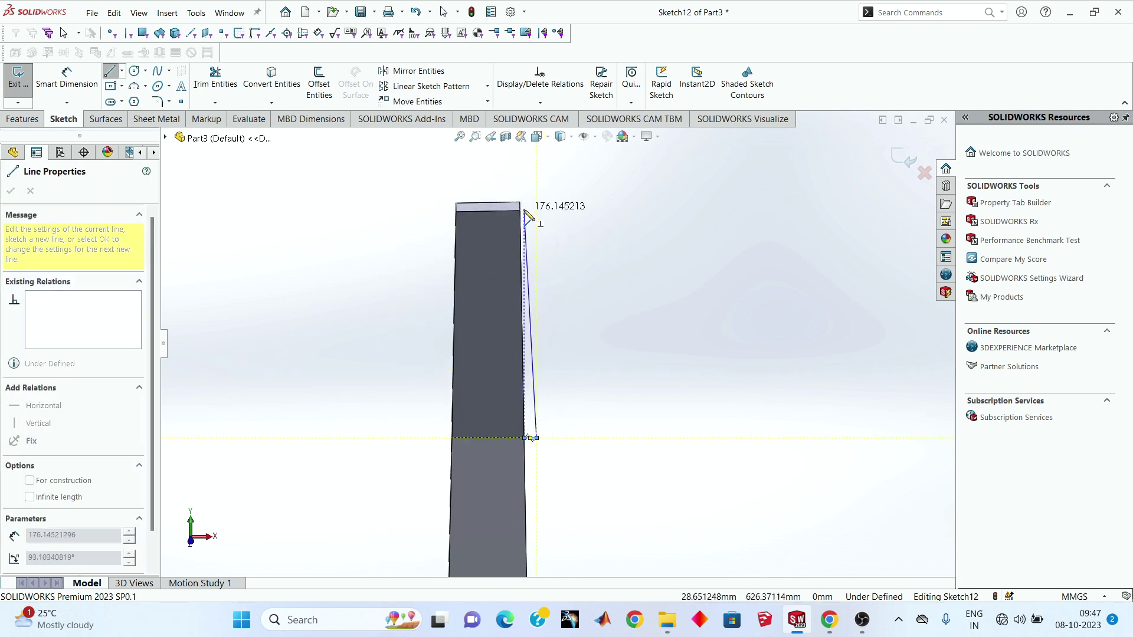
pyautogui.click(573, 211)
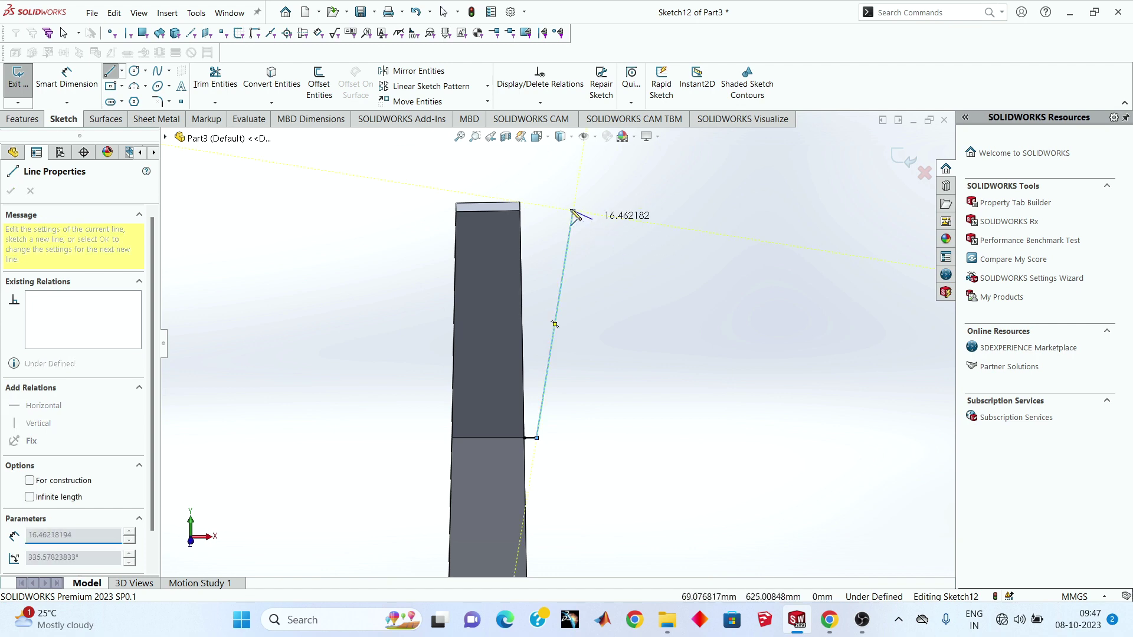
pyautogui.rightClick(636, 222)
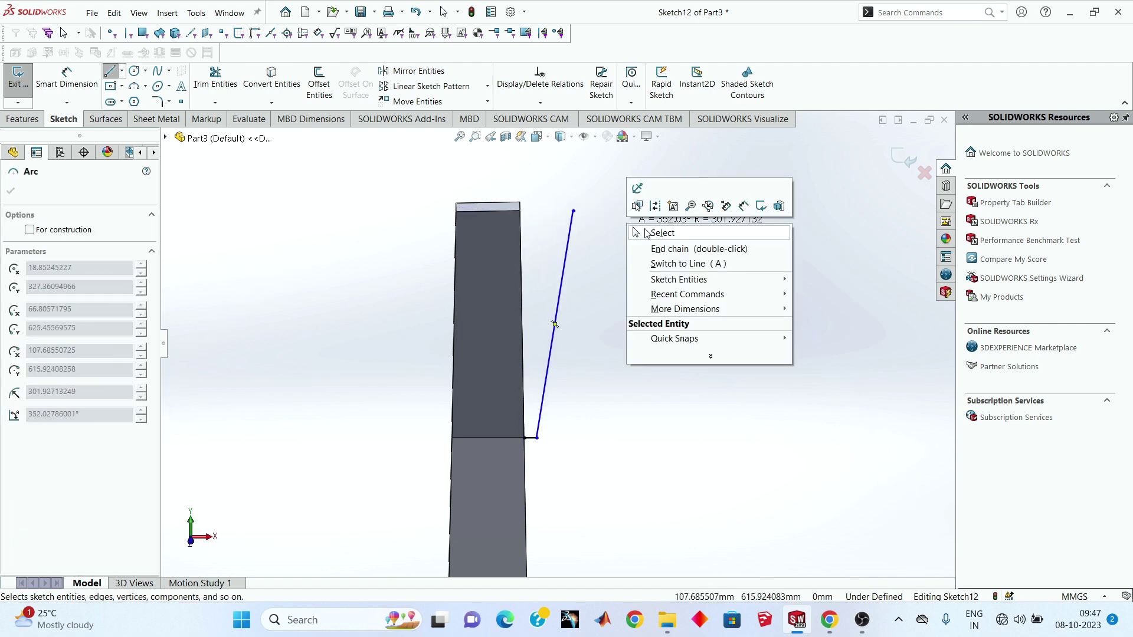
pyautogui.click(637, 228)
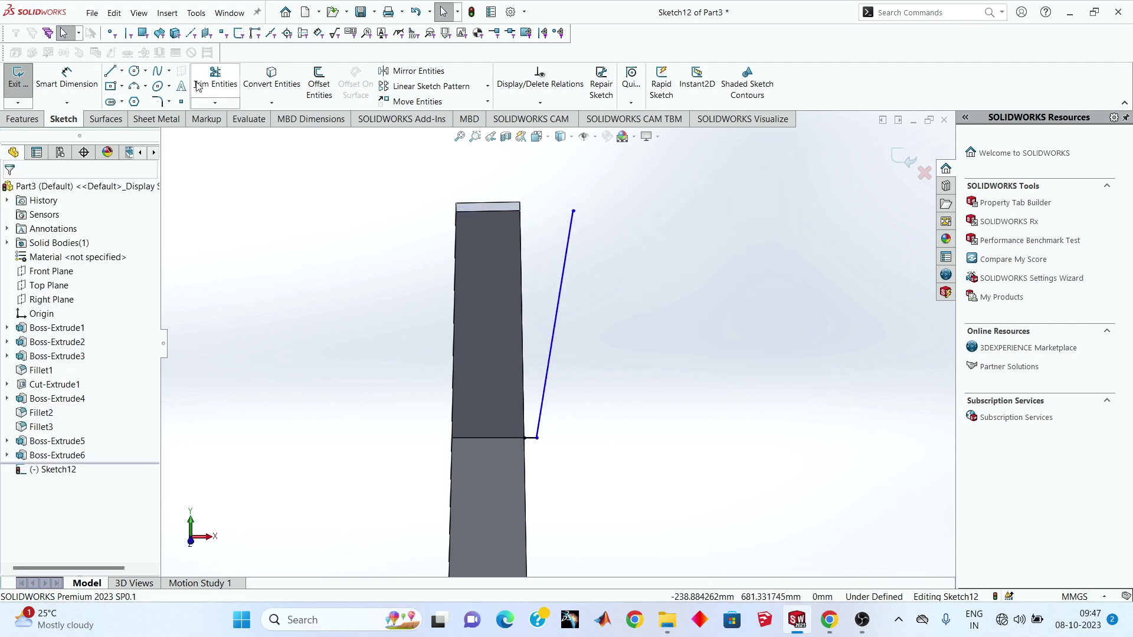
# Step: Convert the face's left and right edges into the sketch
pyautogui.click(285, 87)
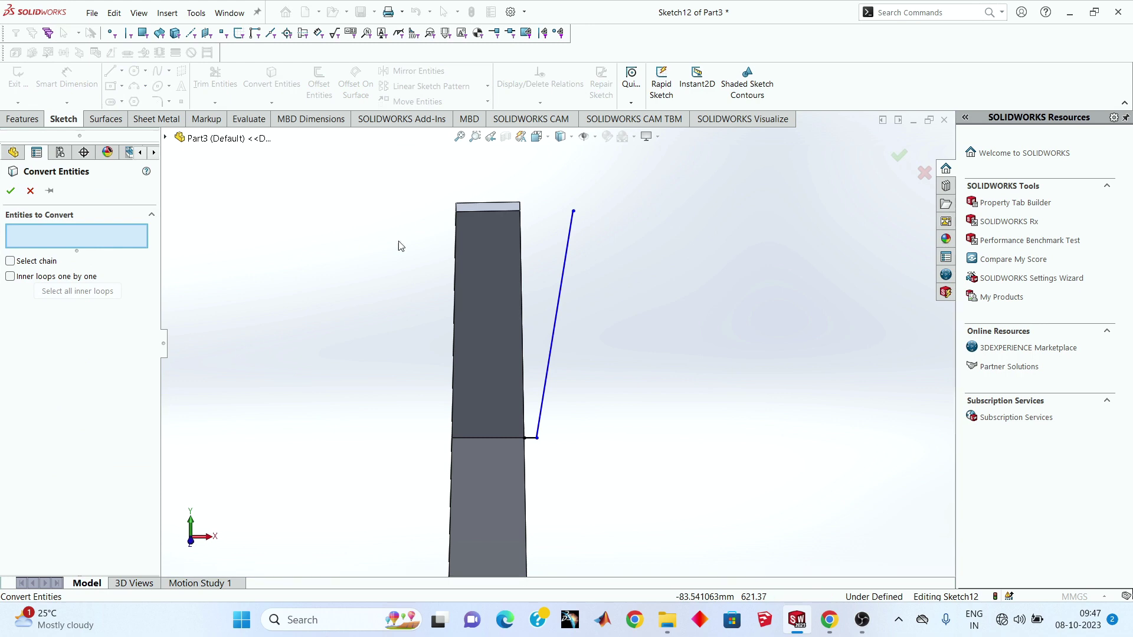
pyautogui.click(522, 339)
pyautogui.click(453, 343)
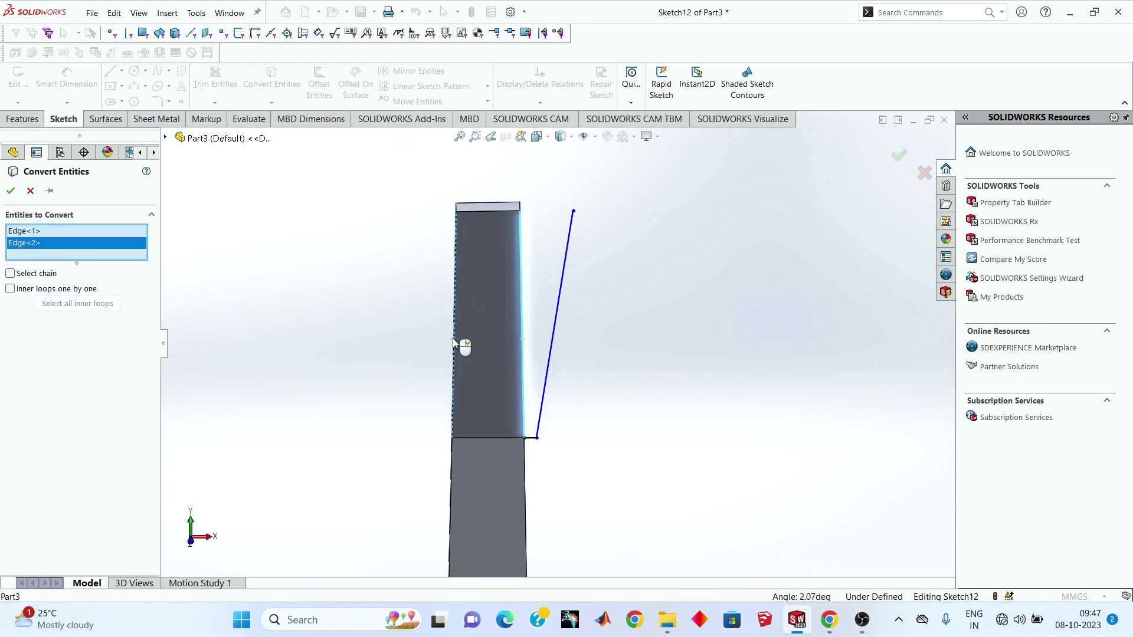
pyautogui.click(30, 190)
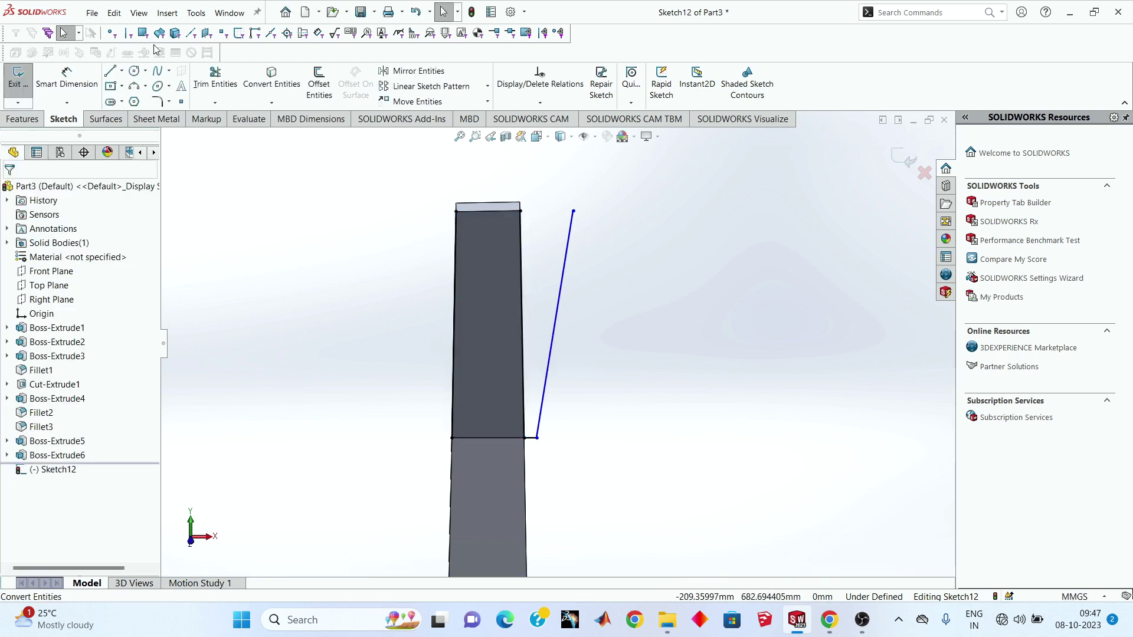
# Step: Draw a short horizontal offset and the slanted left side line from the neck's left corner
pyautogui.click(111, 72)
pyautogui.scroll(-1, 487, 460)
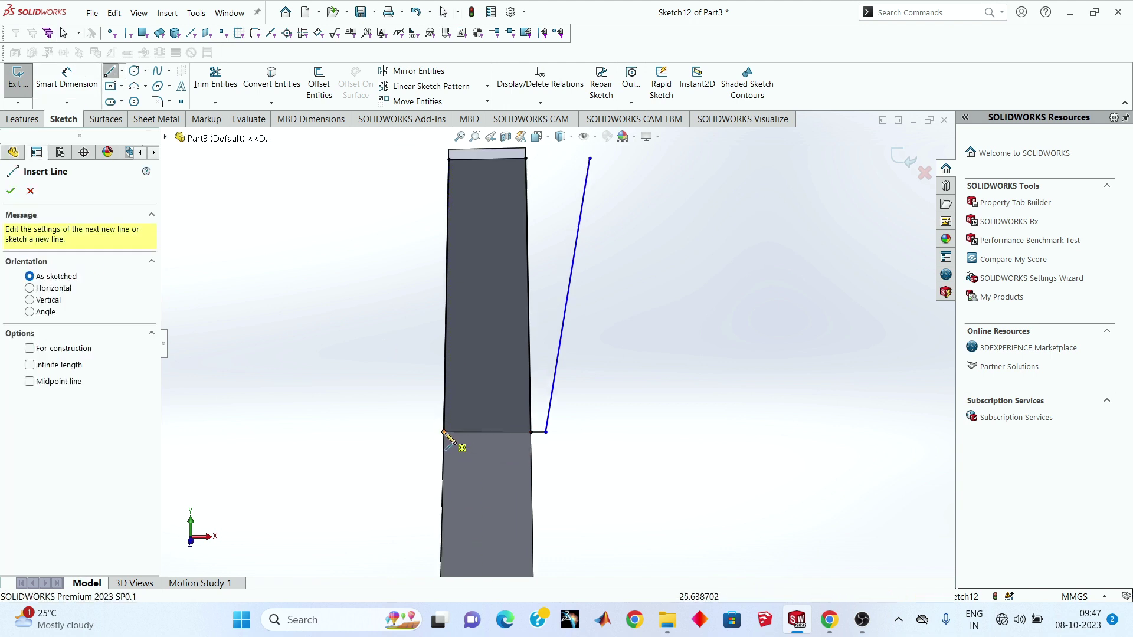
pyautogui.click(444, 432)
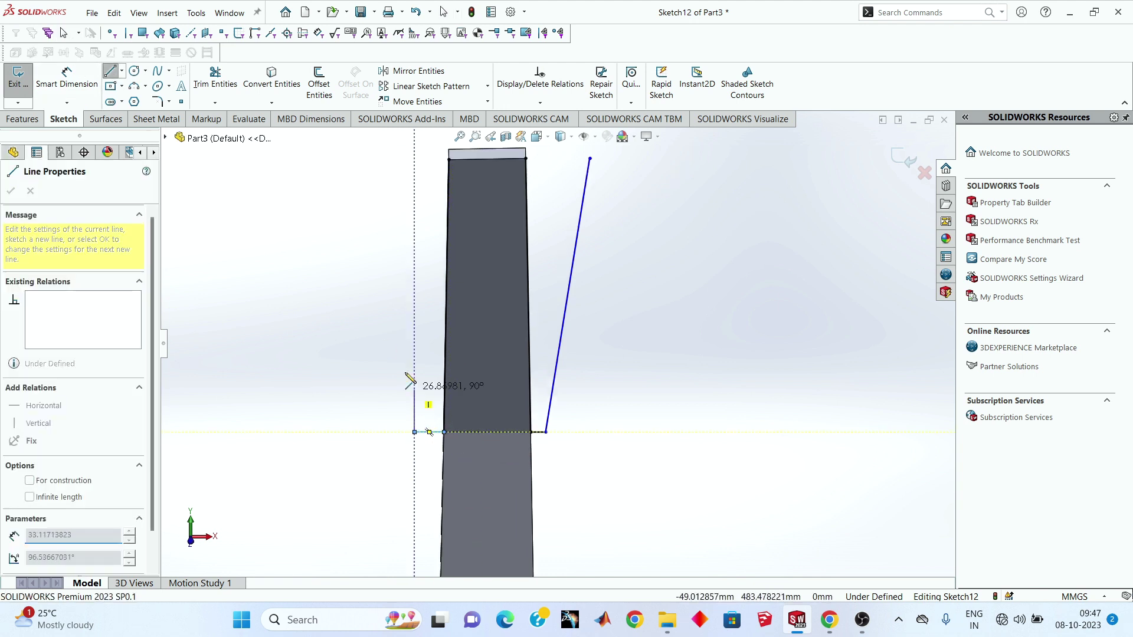
pyautogui.scroll(2, 407, 354)
pyautogui.click(475, 395)
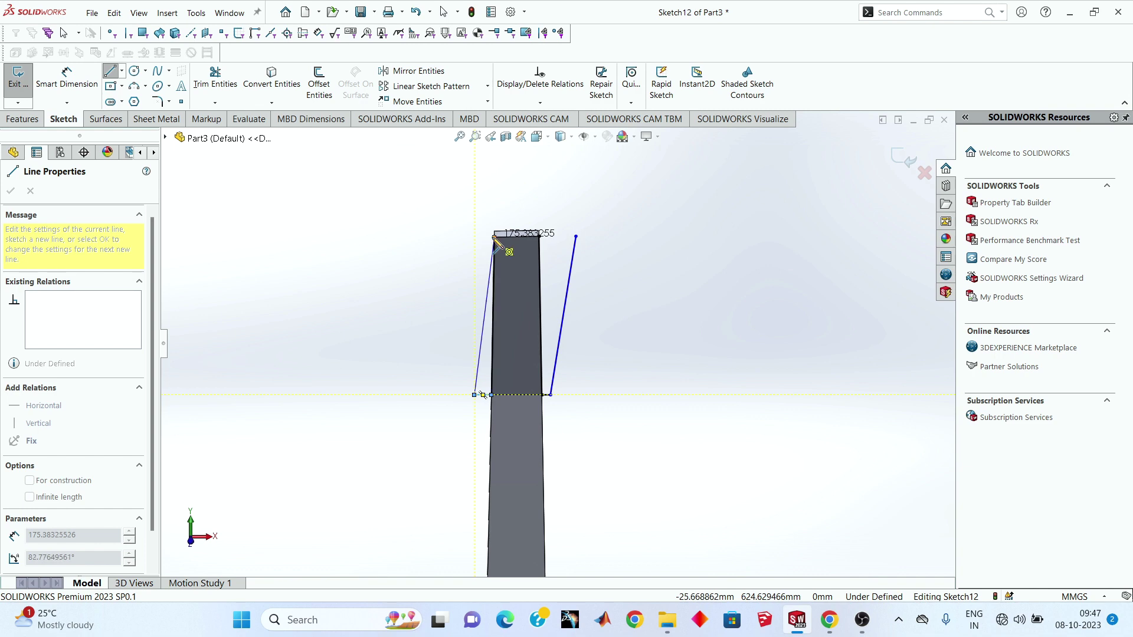
pyautogui.click(431, 237)
pyautogui.rightClick(386, 239)
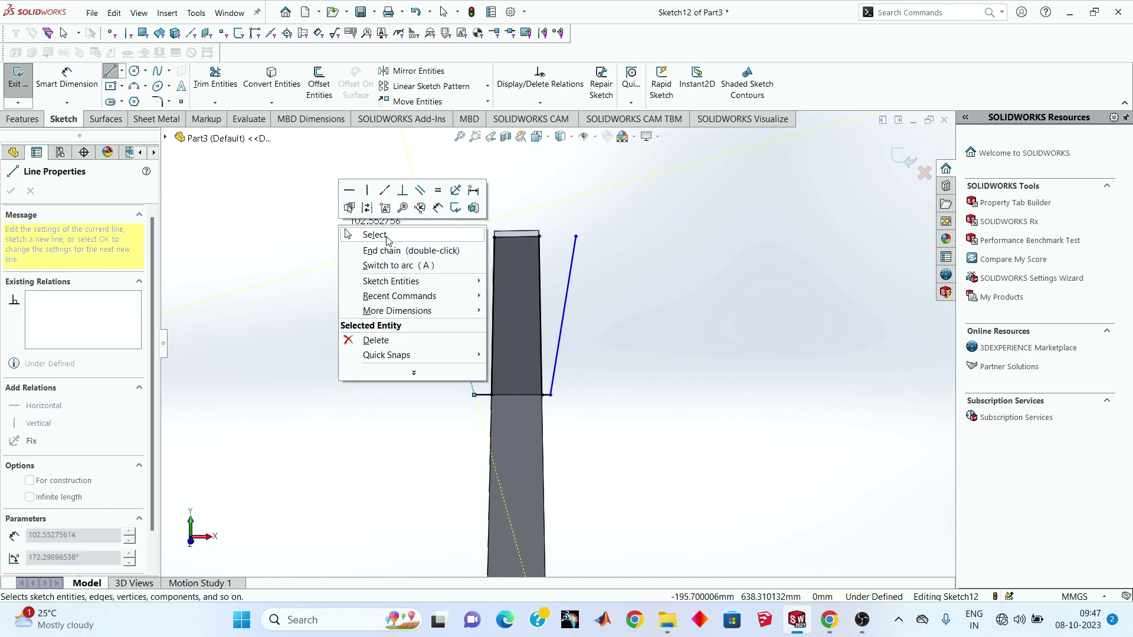
pyautogui.click(386, 241)
# Step: Dimension both short offset segments to 3 mm
pyautogui.click(87, 101)
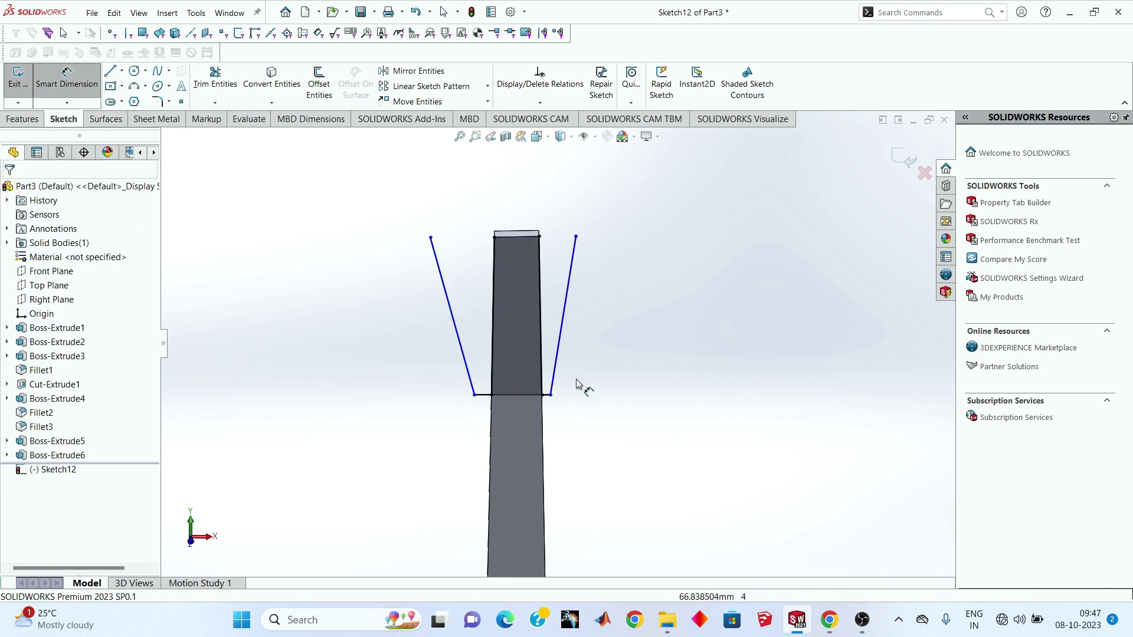
pyautogui.scroll(-5, 575, 401)
pyautogui.click(339, 381)
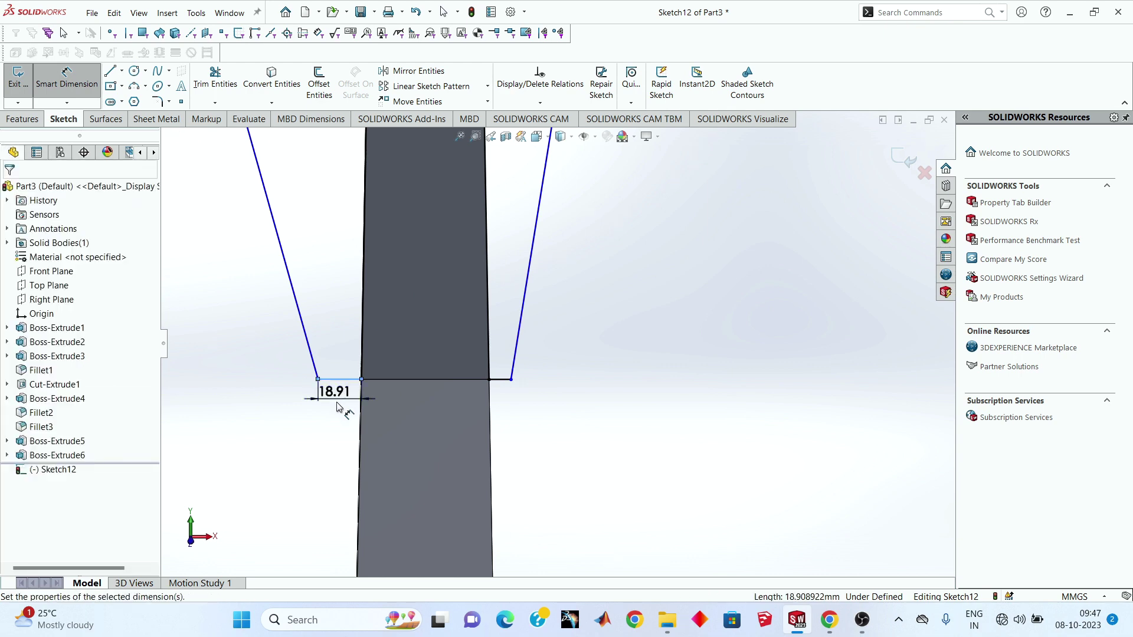
pyautogui.write('3')
pyautogui.press('Return')
pyautogui.click(615, 481)
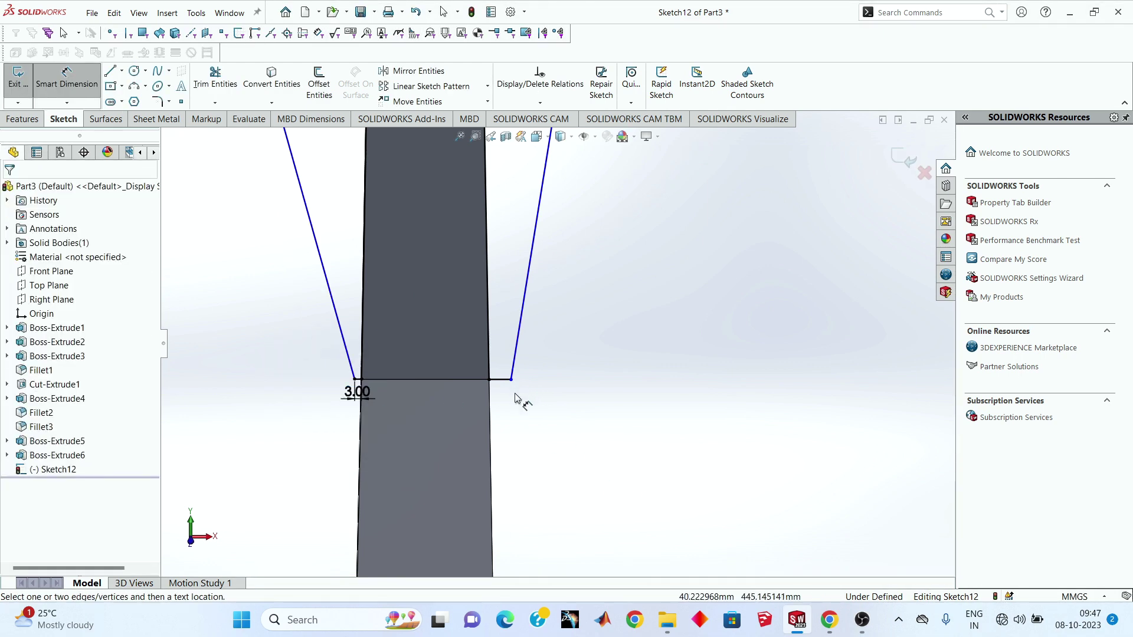
pyautogui.scroll(-2, 519, 392)
pyautogui.click(502, 374)
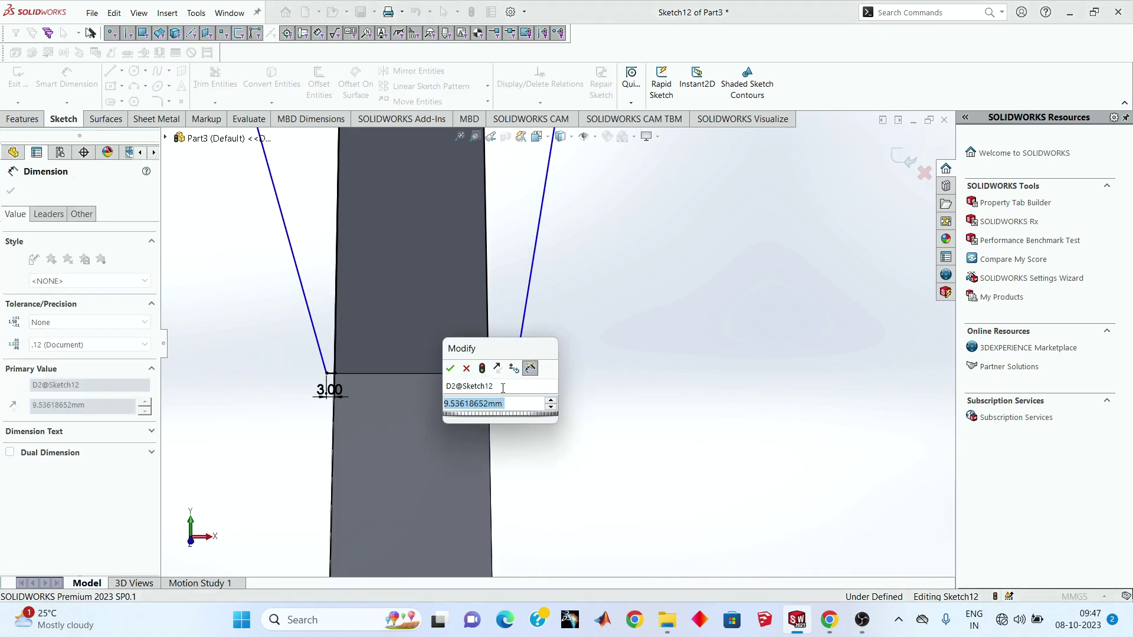
pyautogui.write('3')
pyautogui.press('Return')
pyautogui.click(543, 429)
# Step: Set both slanted side lines at 8° to the neck edges
pyautogui.scroll(3, 544, 428)
pyautogui.scroll(2, 534, 354)
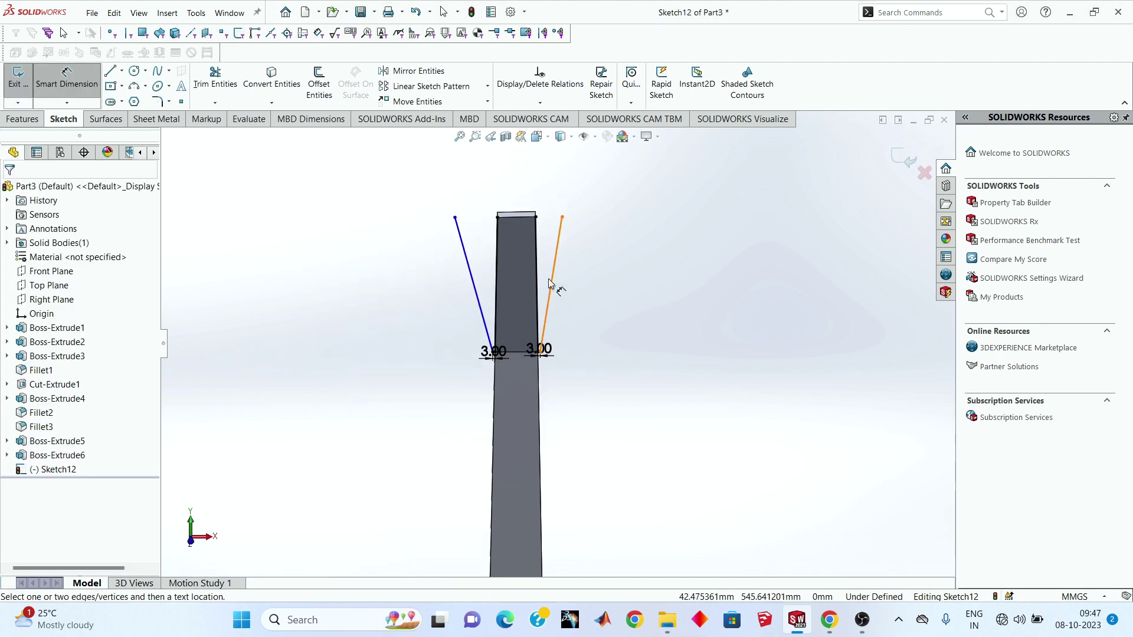
pyautogui.scroll(-3, 539, 283)
pyautogui.click(537, 274)
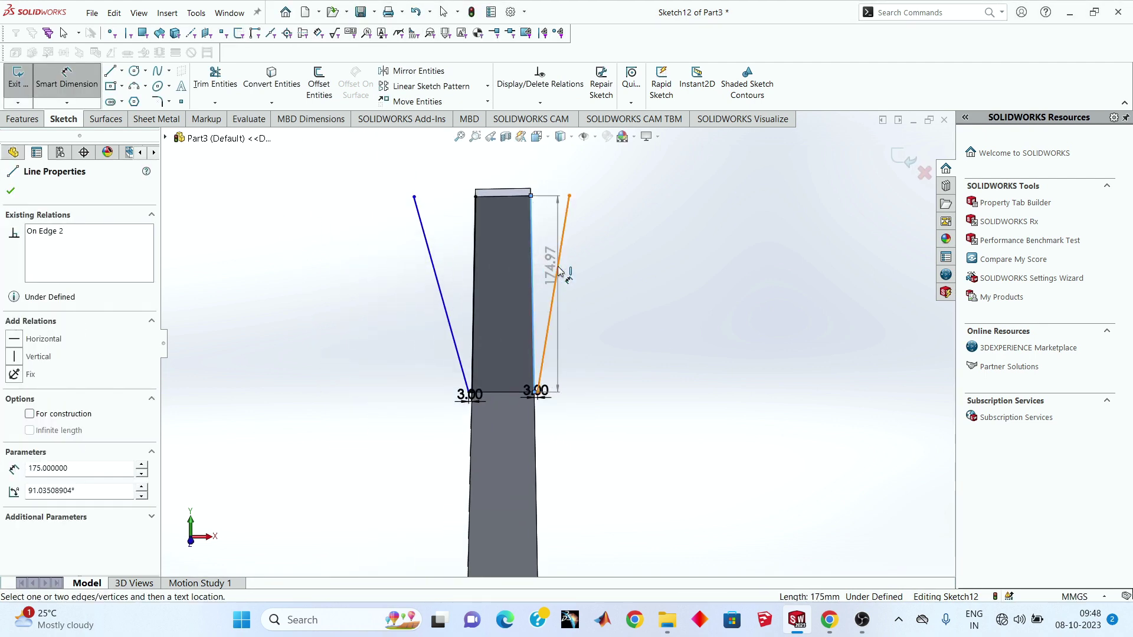
pyautogui.click(555, 271)
pyautogui.write('8')
pyautogui.press('Return')
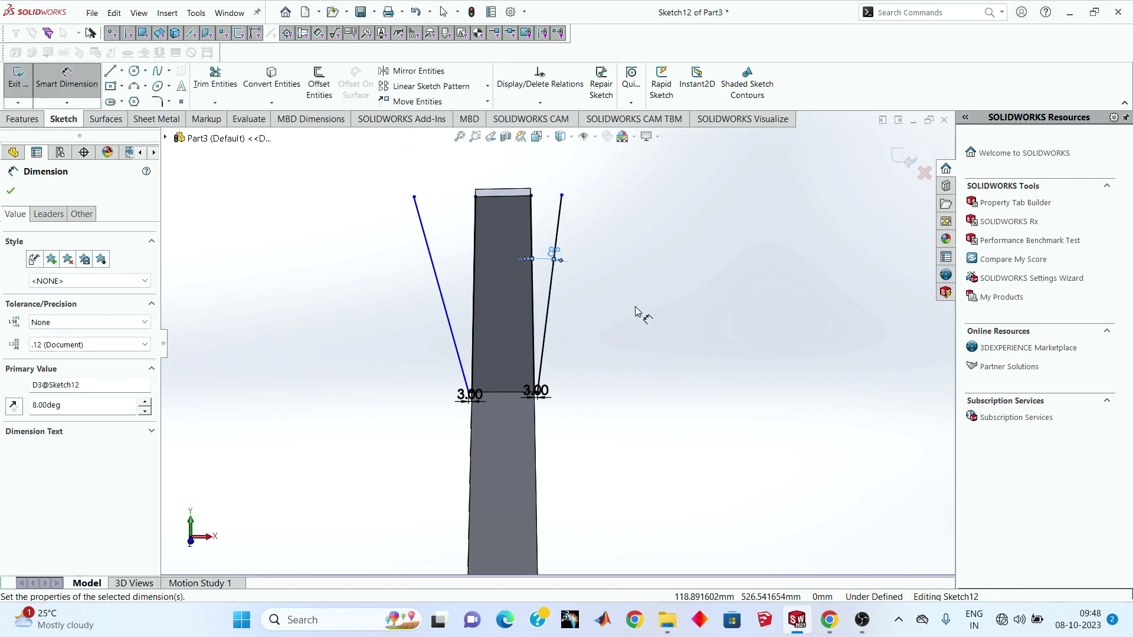
pyautogui.press('Escape')
pyautogui.scroll(-2, 514, 255)
pyautogui.click(389, 288)
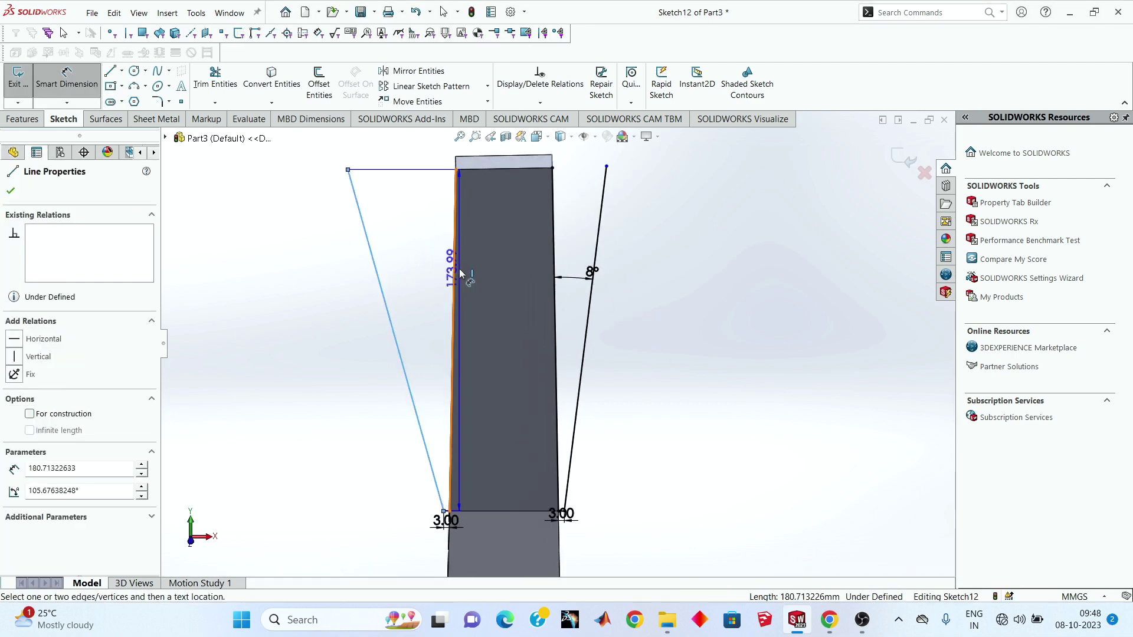
pyautogui.click(453, 271)
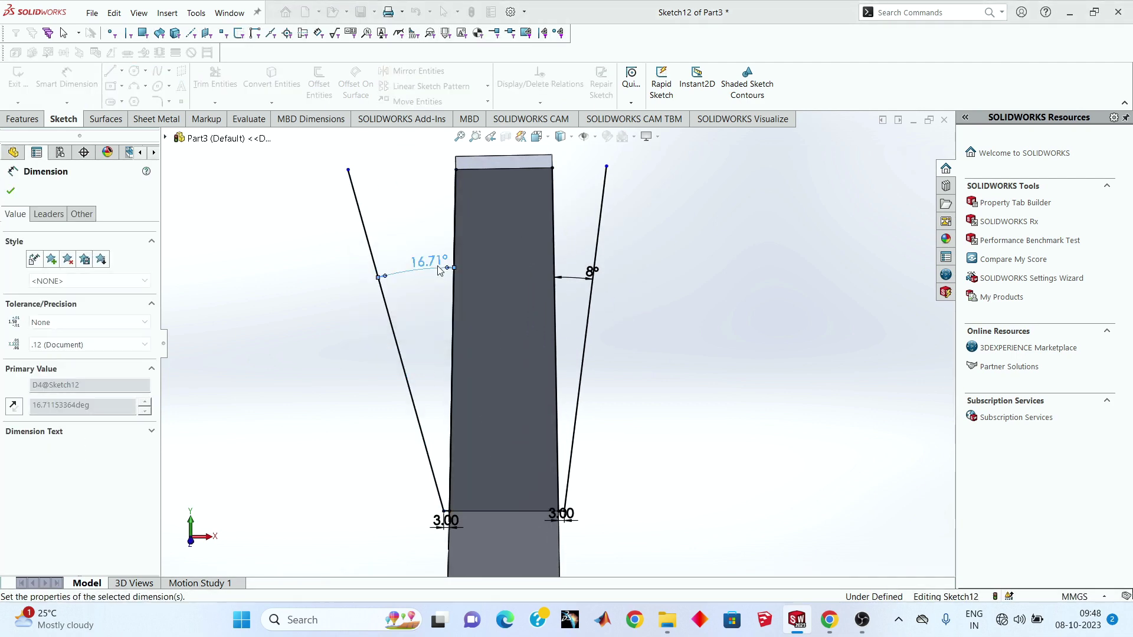
pyautogui.write('8')
pyautogui.press('Return')
pyautogui.press('Escape')
# Step: Draw the top lines closing the headstock outline on both sides
pyautogui.scroll(1, 560, 340)
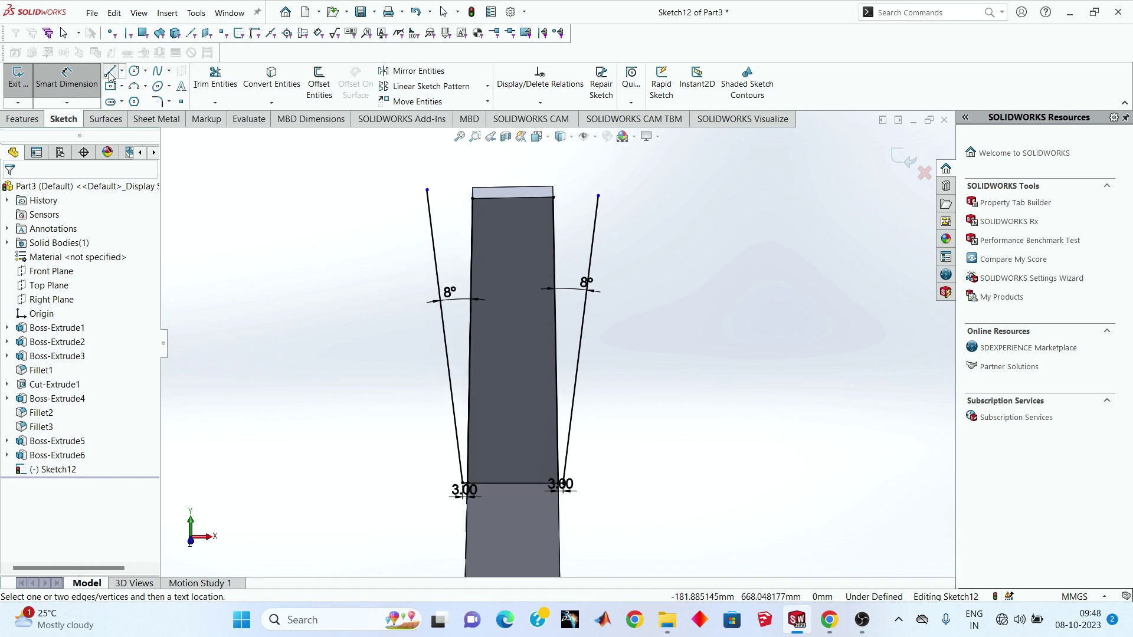
pyautogui.click(110, 75)
pyautogui.scroll(-3, 609, 225)
pyautogui.click(493, 208)
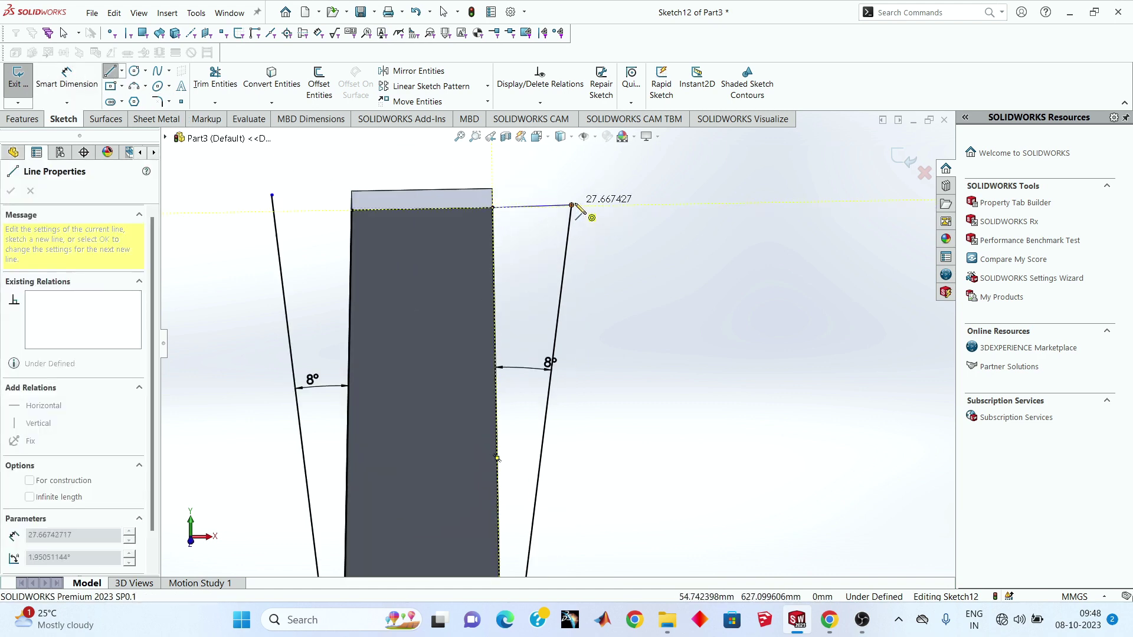
pyautogui.click(571, 206)
pyautogui.press('Escape')
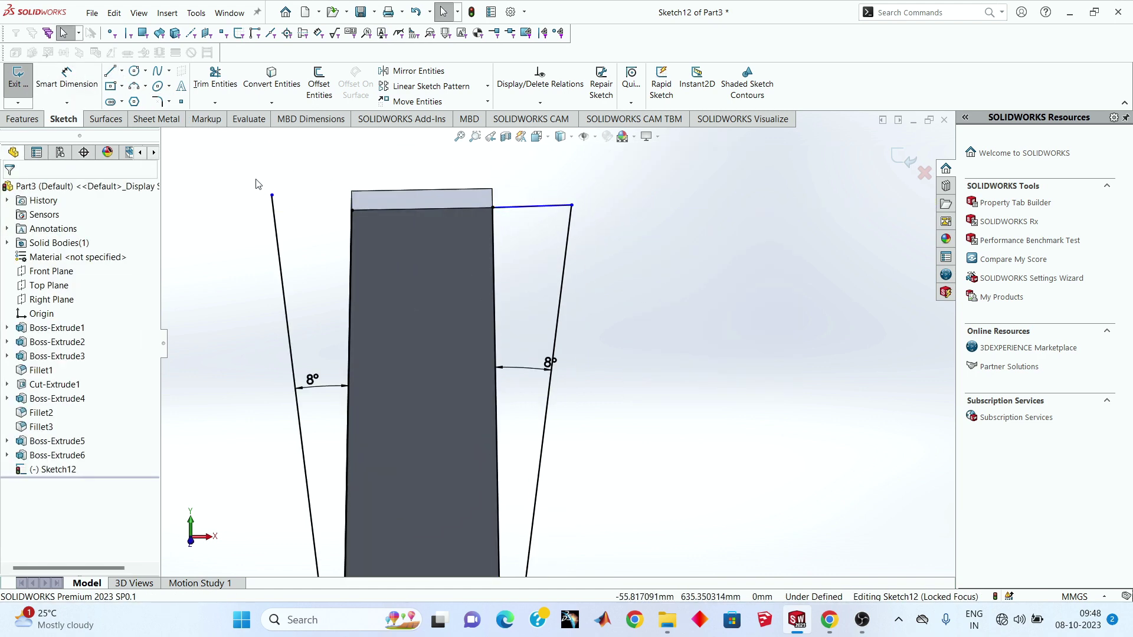
pyautogui.click(110, 75)
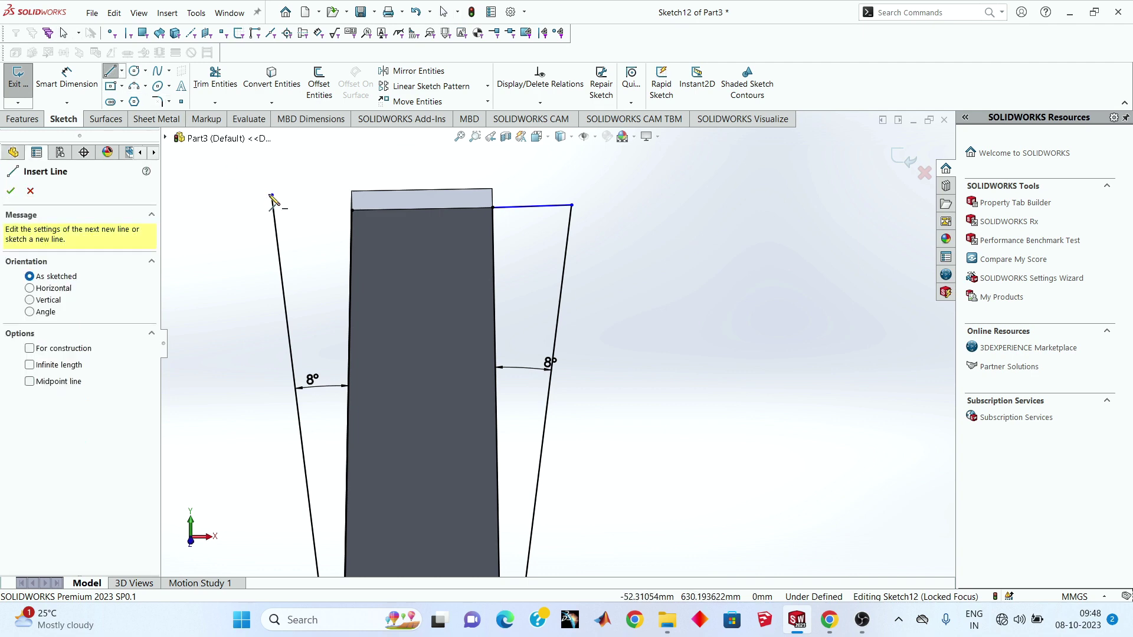
pyautogui.click(352, 210)
pyautogui.click(271, 195)
pyautogui.rightClick(299, 241)
pyautogui.click(322, 245)
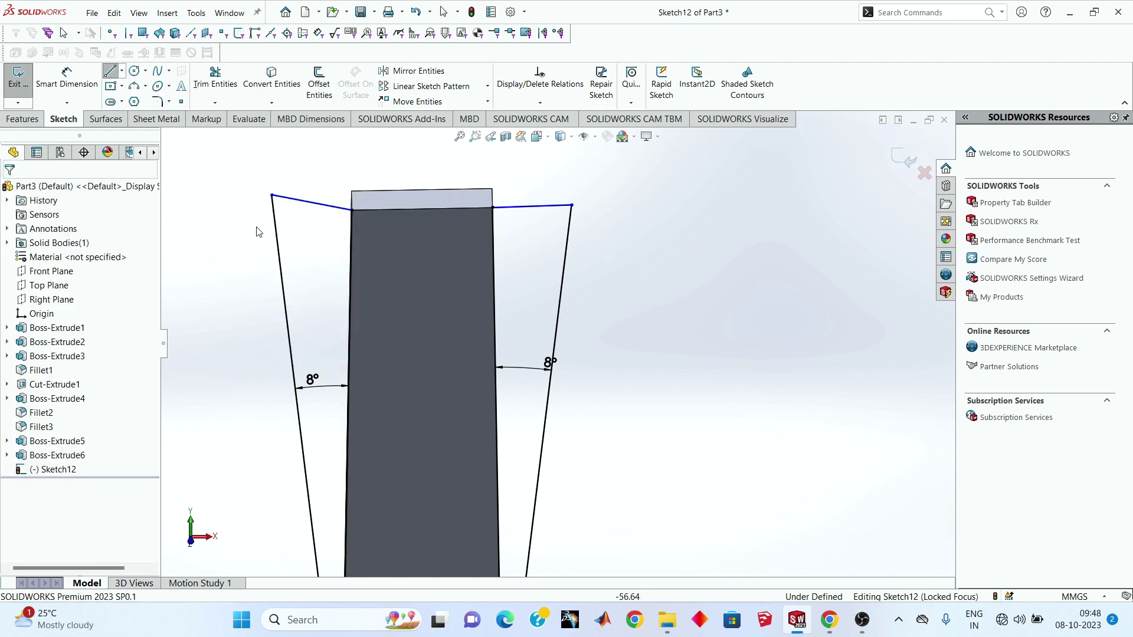
# Step: Dimension the left and right vertical heights to 175 mm and exit the sketch
pyautogui.click(66, 80)
pyautogui.click(271, 195)
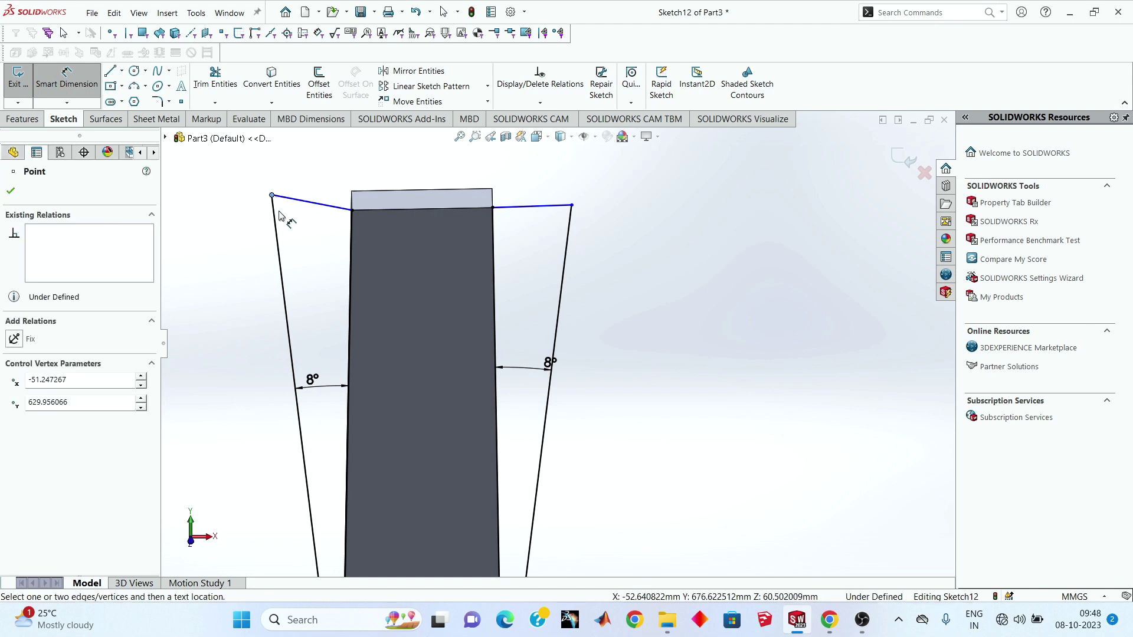
pyautogui.scroll(3, 561, 346)
pyautogui.click(455, 527)
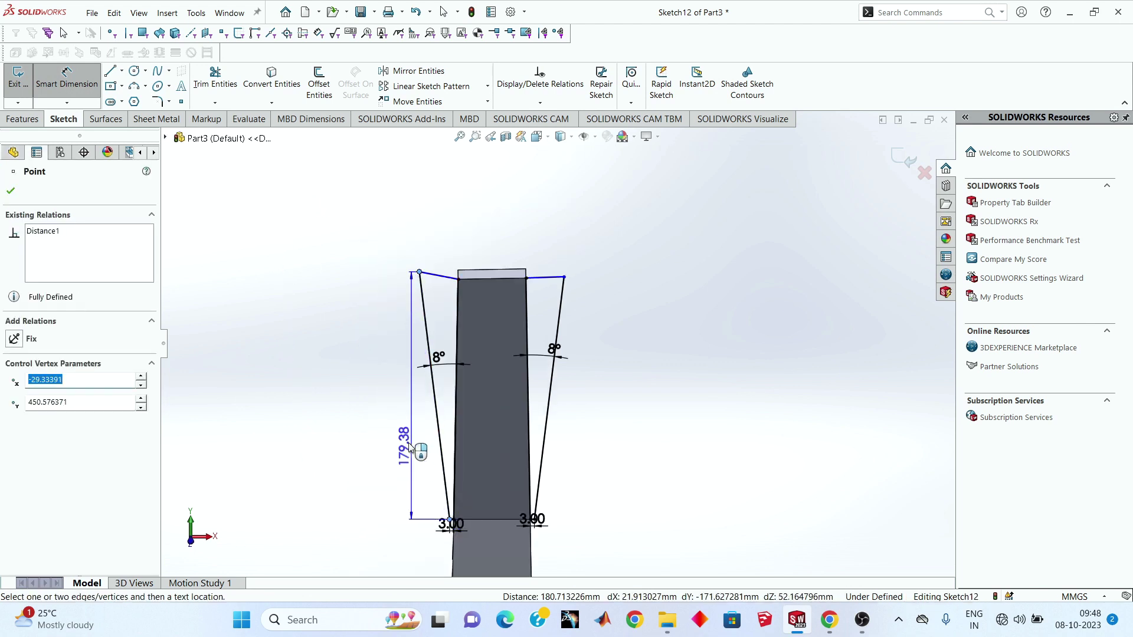
pyautogui.click(407, 444)
pyautogui.write('175')
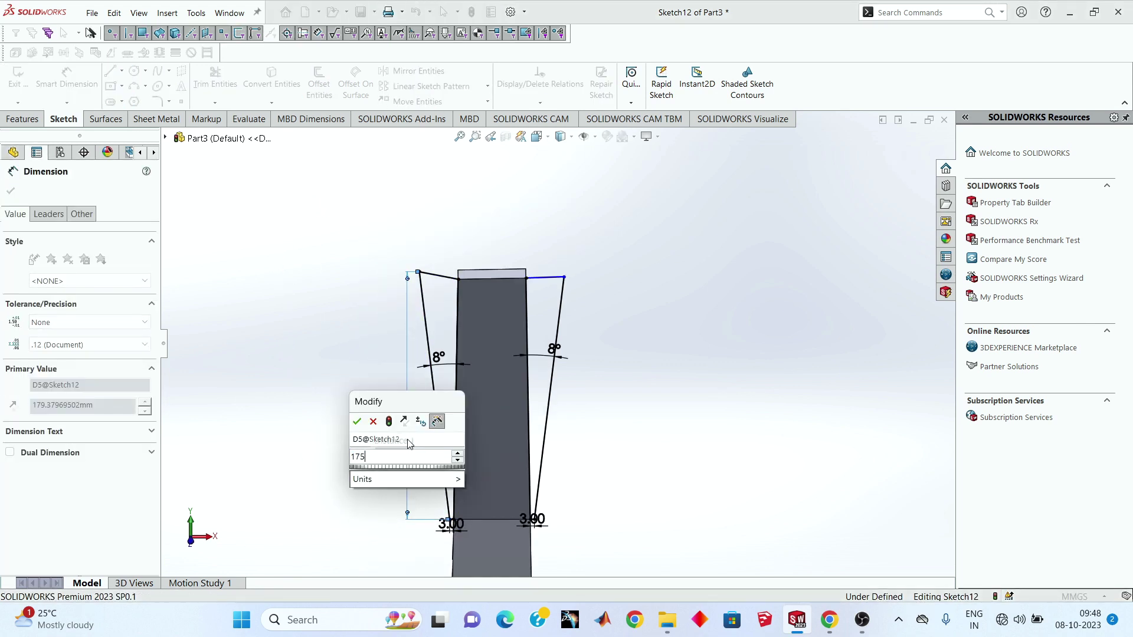
pyautogui.press('Return')
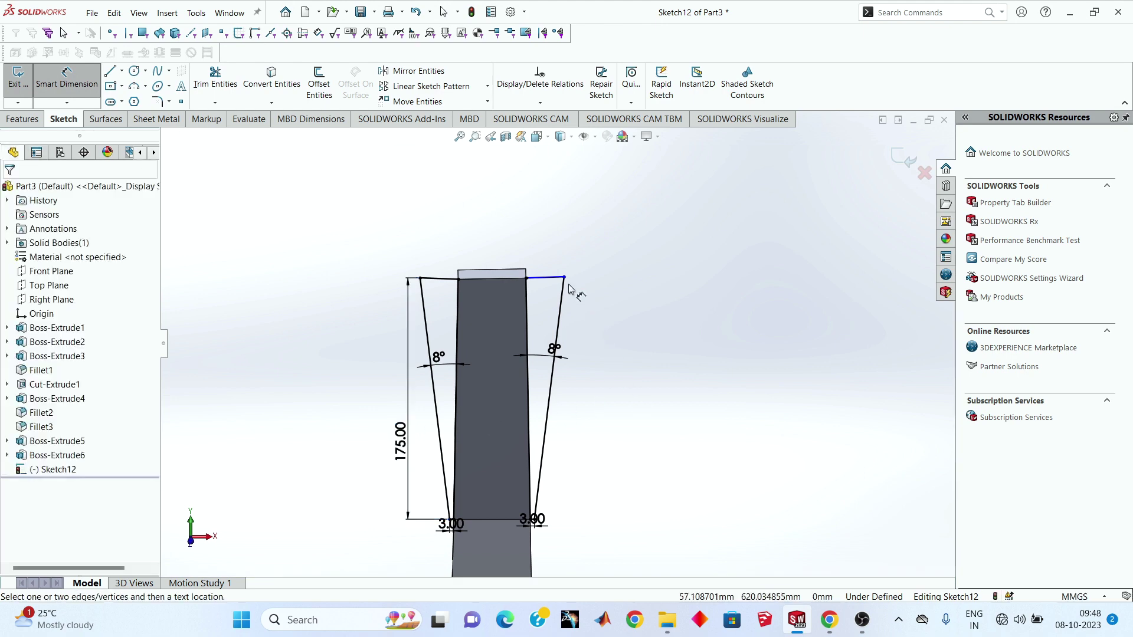
pyautogui.click(568, 283)
pyautogui.click(536, 524)
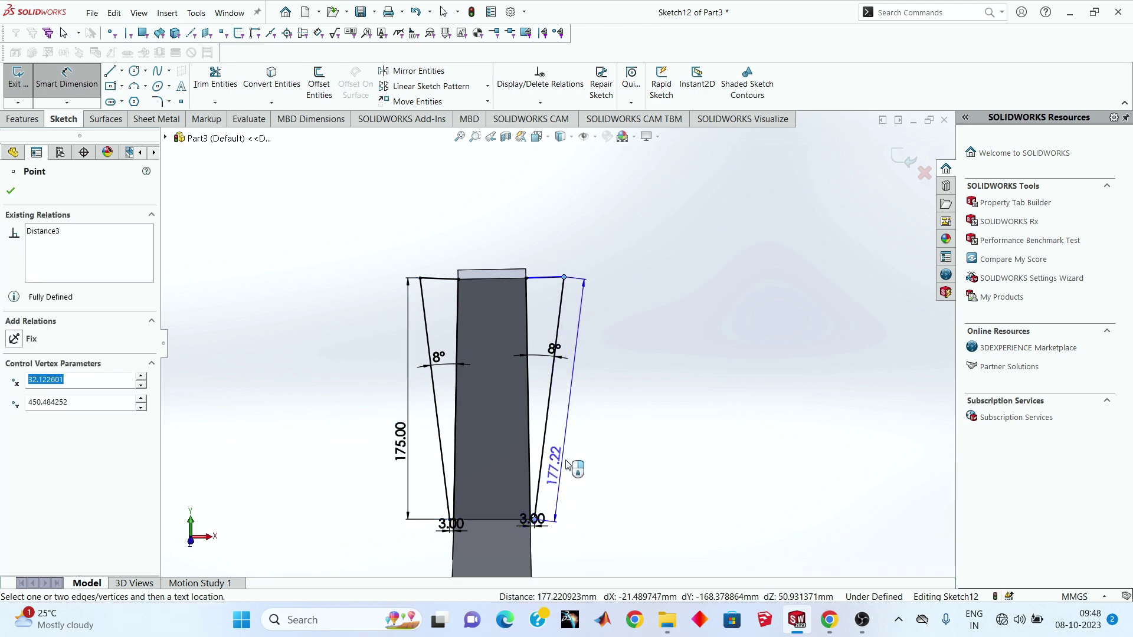
pyautogui.click(603, 420)
pyautogui.write('175')
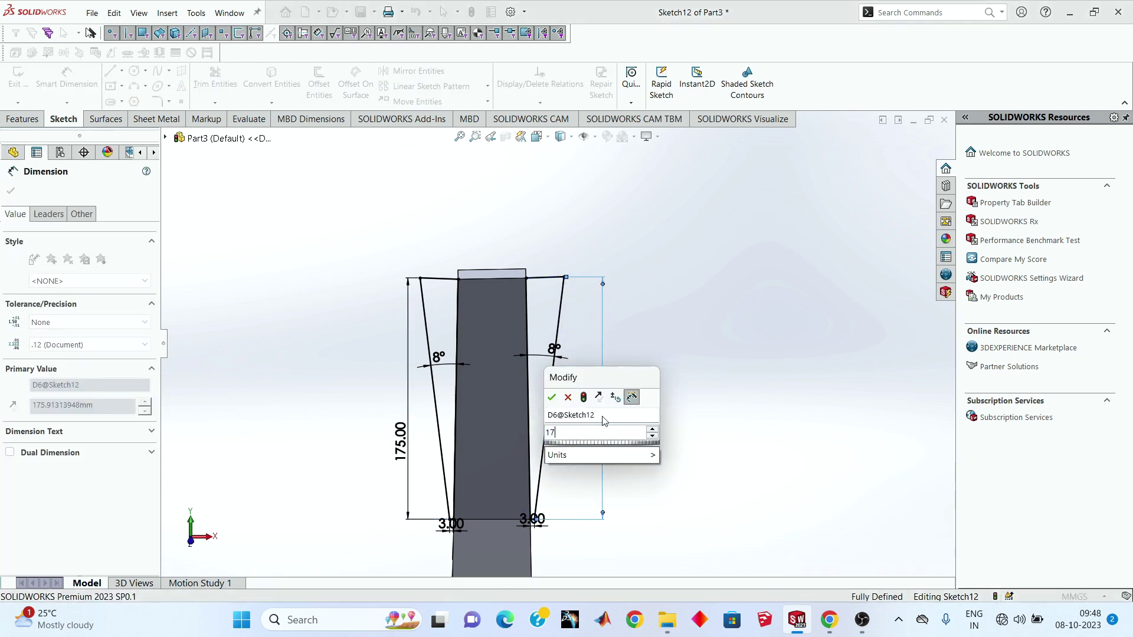
pyautogui.press('Return')
pyautogui.press('Escape')
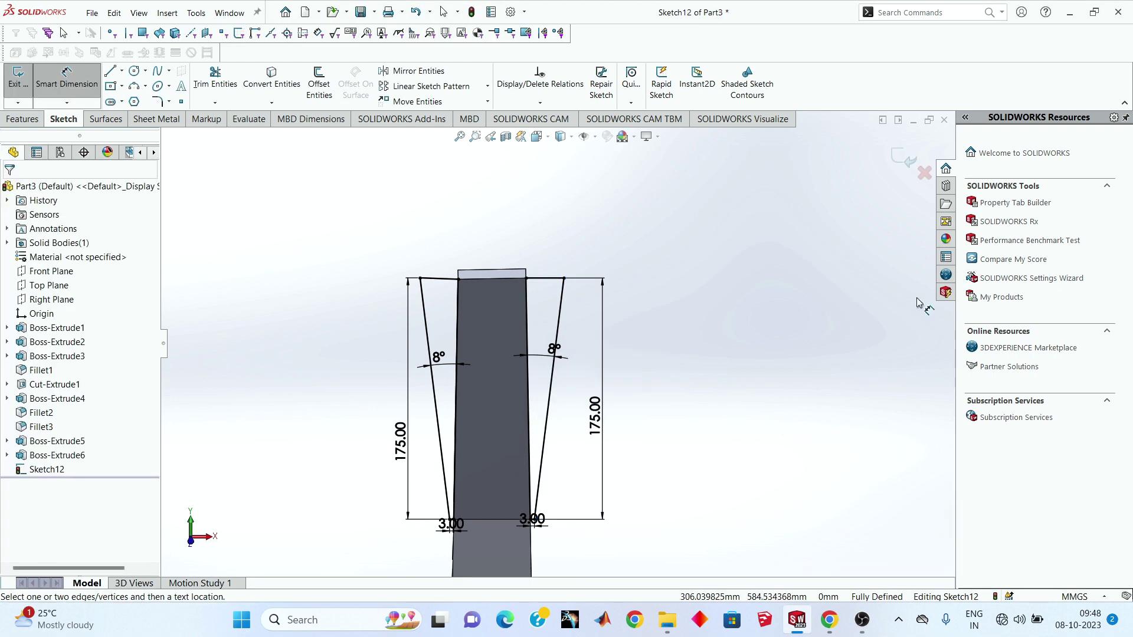
pyautogui.click(902, 161)
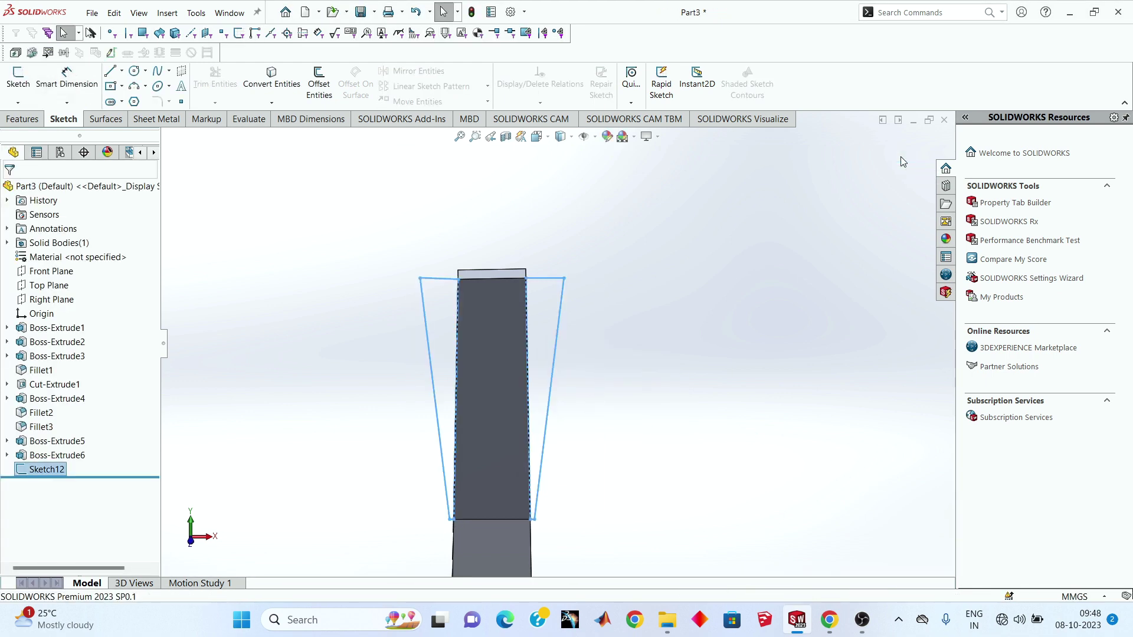
# Step: Extrude the flared Sketch12 outline up to the neck face as Boss-Extrude8
pyautogui.scroll(-2, 537, 390)
pyautogui.click(22, 119)
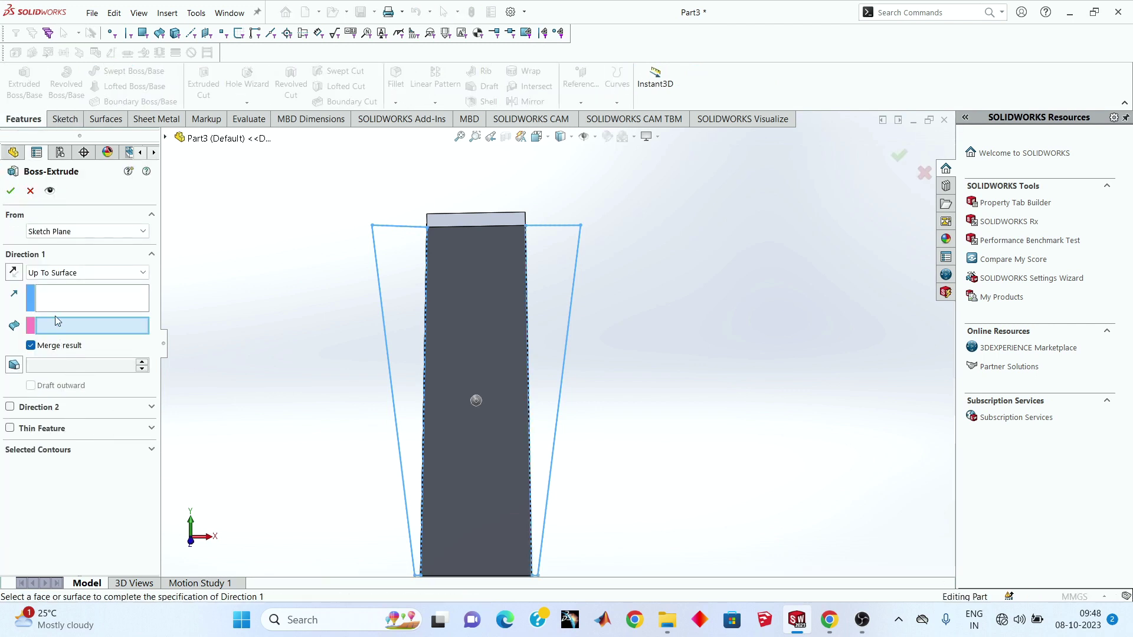
pyautogui.moveTo(328, 326); pyautogui.dragTo(203, 384, button='middle')
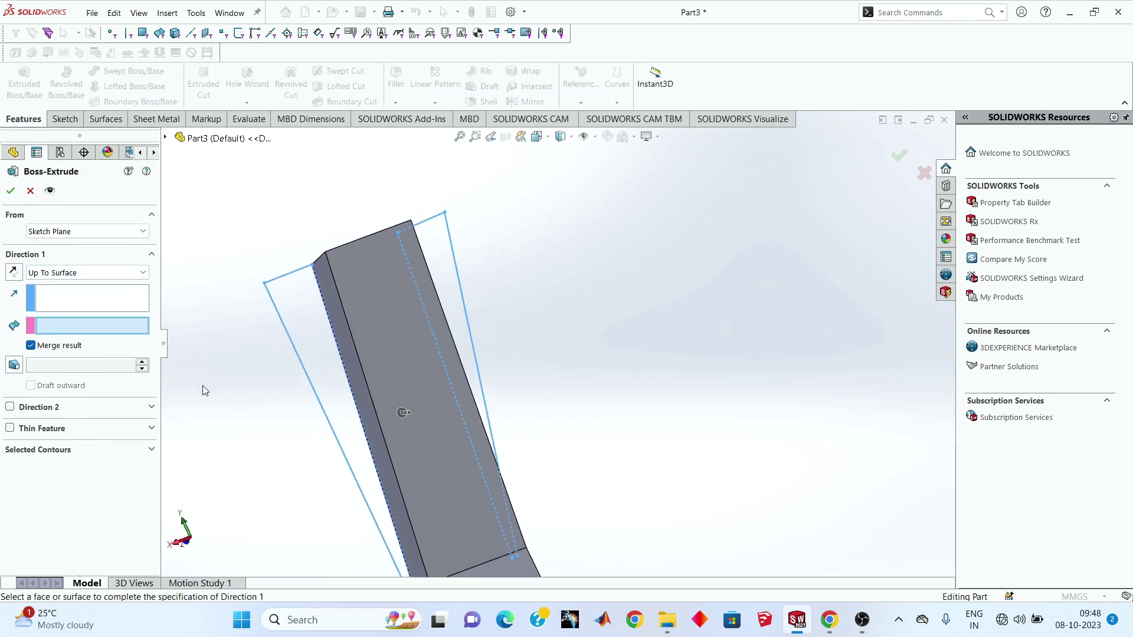
pyautogui.click(401, 328)
pyautogui.moveTo(401, 328)
pyautogui.mouseDown(button='middle')
pyautogui.moveTo(384, 380)
pyautogui.moveTo(416, 302)
pyautogui.moveTo(389, 295)
pyautogui.moveTo(439, 322)
pyautogui.moveTo(582, 331)
pyautogui.moveTo(564, 274)
pyautogui.moveTo(493, 329)
pyautogui.moveTo(523, 335)
pyautogui.moveTo(470, 332)
pyautogui.moveTo(557, 428)
pyautogui.moveTo(566, 353)
pyautogui.moveTo(552, 466)
pyautogui.mouseUp(button='middle')
pyautogui.click(10, 191)
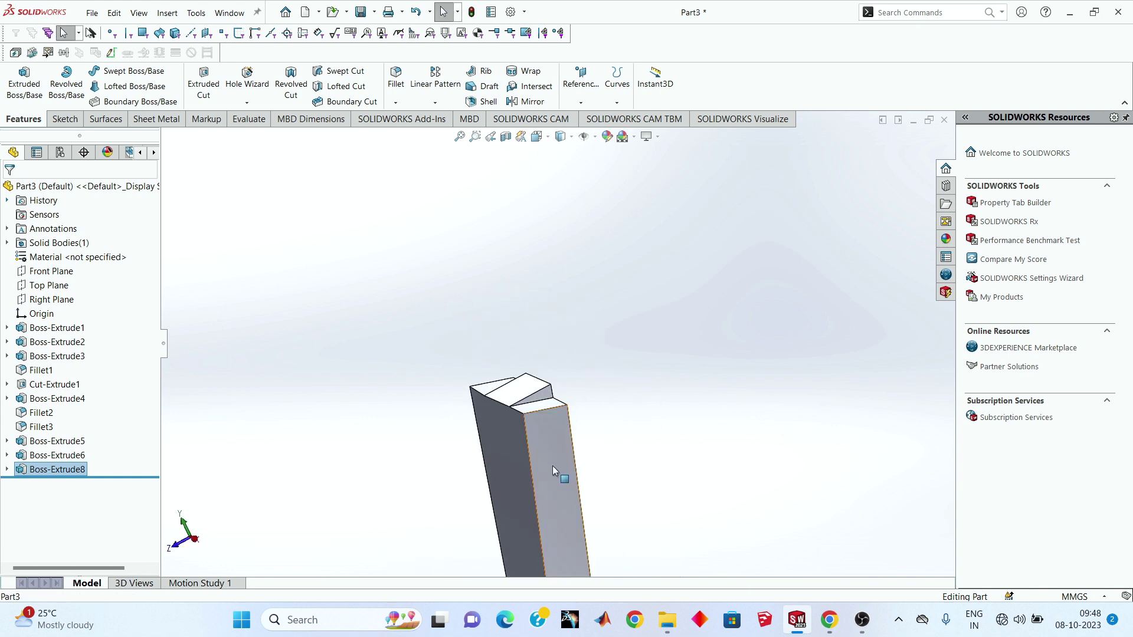
pyautogui.click(551, 467)
# Step: Start a new sketch on the headstock's front face and view it face-on
pyautogui.click(64, 123)
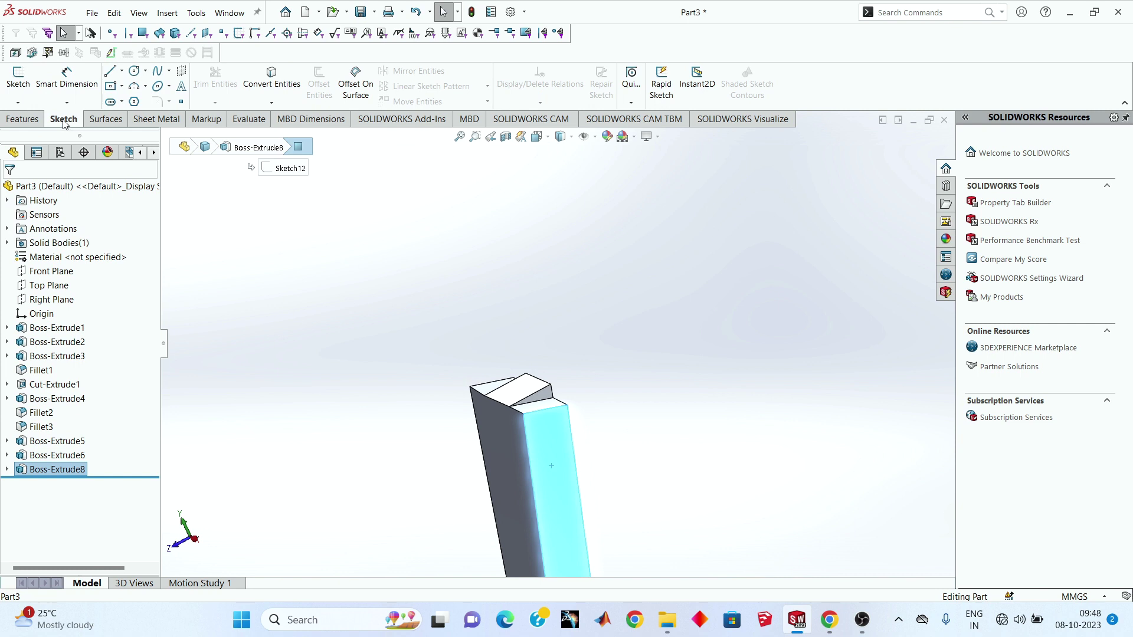
pyautogui.click(18, 76)
pyautogui.rightClick(60, 487)
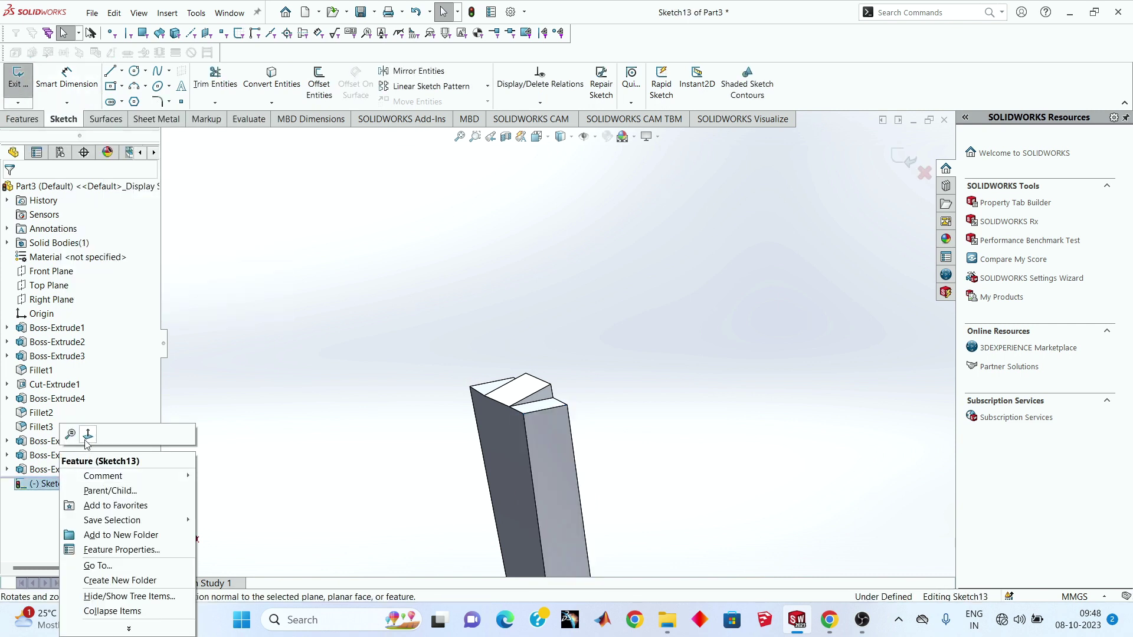
pyautogui.click(88, 444)
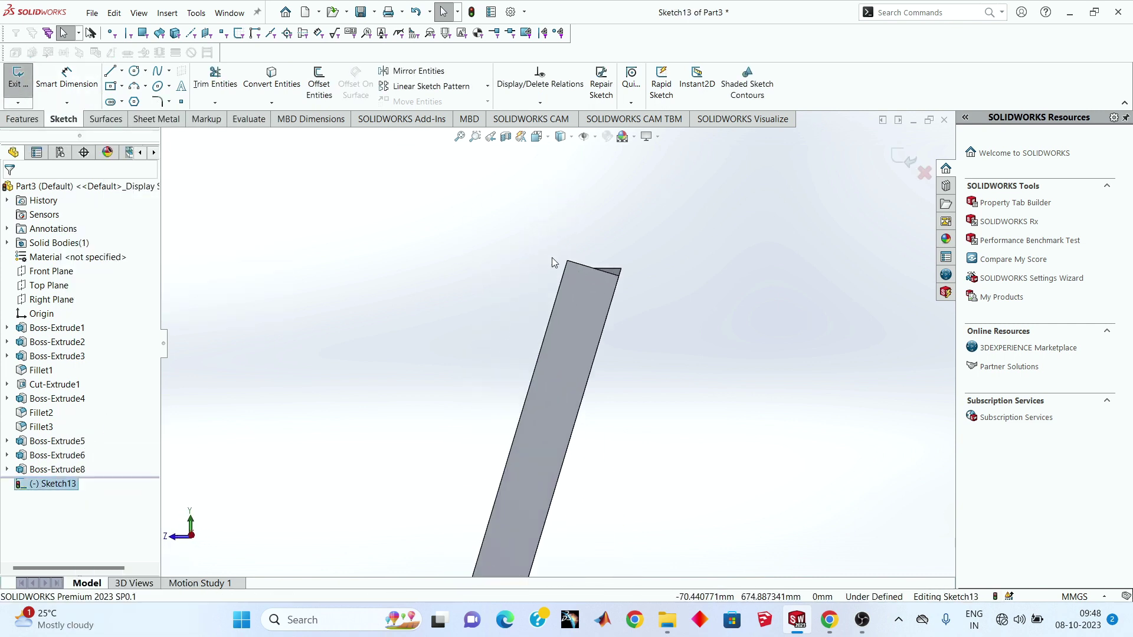
# Step: Convert the face's left and right edges into the sketch
pyautogui.click(264, 84)
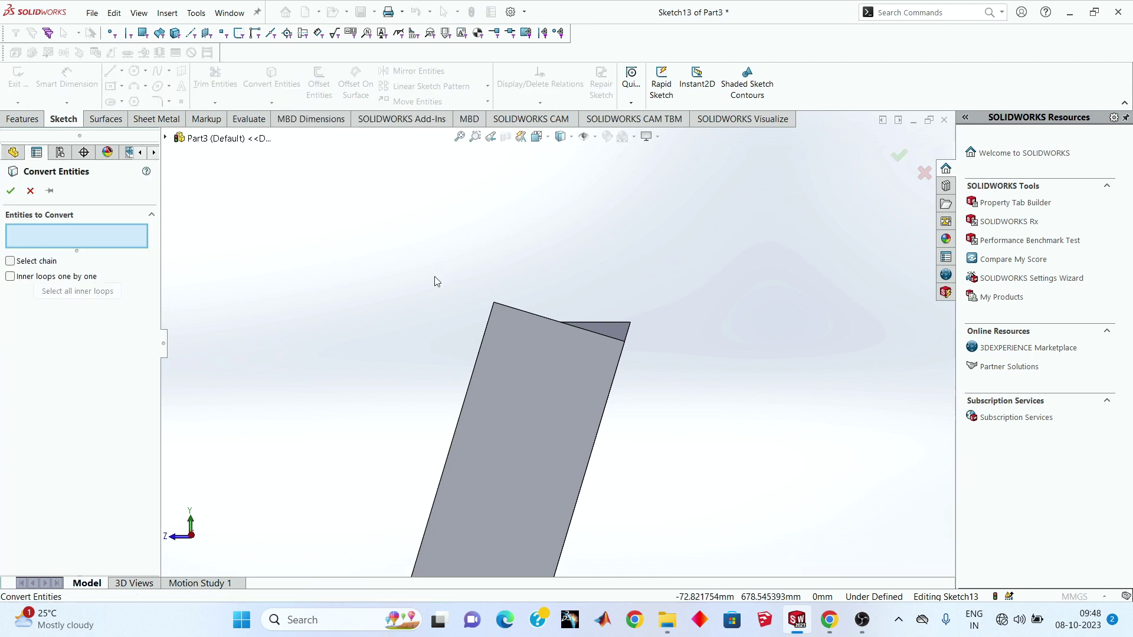
pyautogui.click(485, 335)
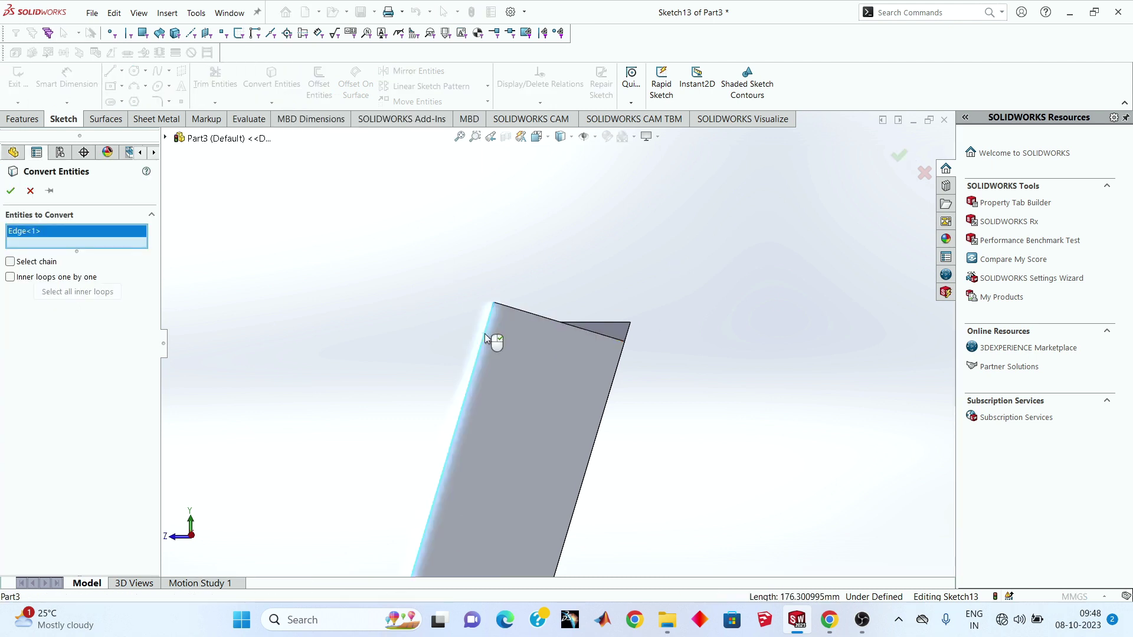
pyautogui.click(608, 398)
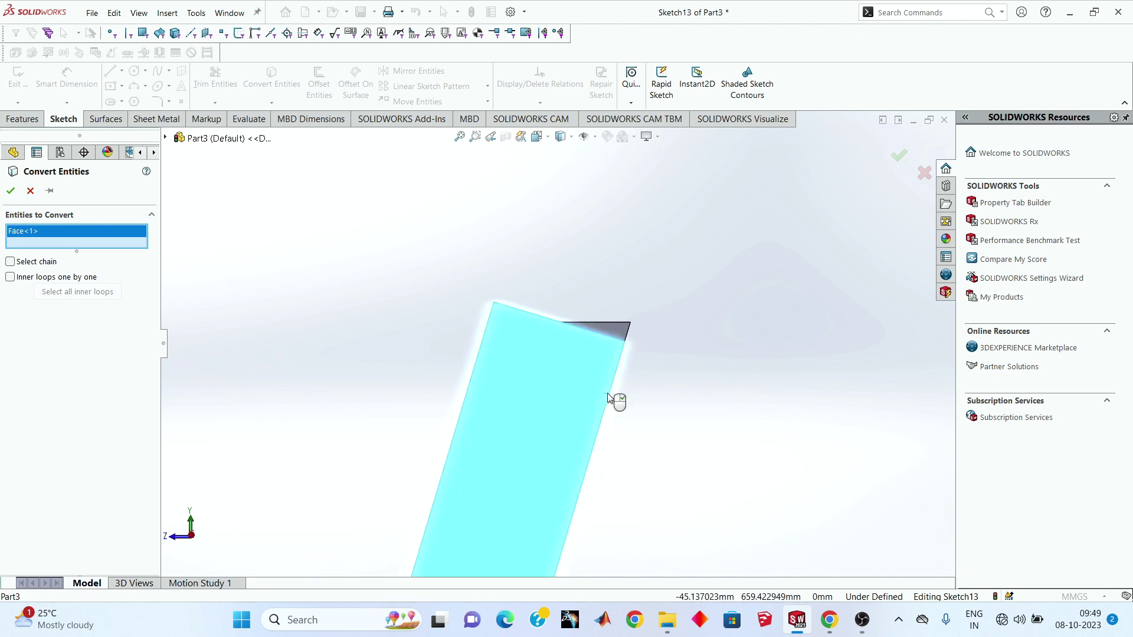
pyautogui.rightClick(24, 230)
pyautogui.click(70, 236)
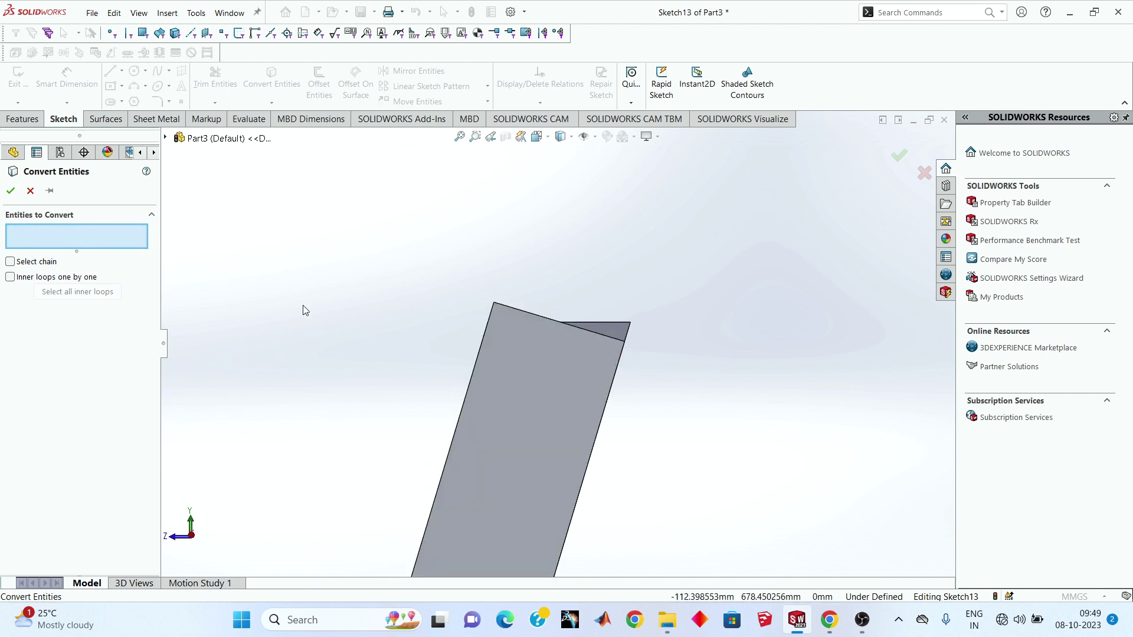
pyautogui.click(482, 342)
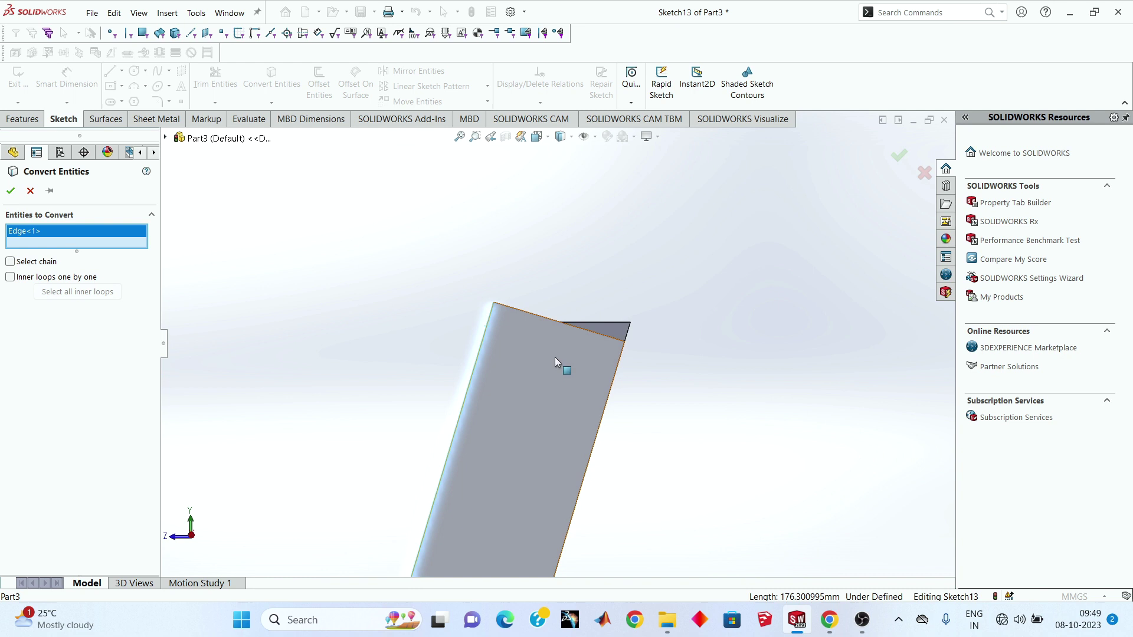
pyautogui.click(609, 391)
pyautogui.click(12, 192)
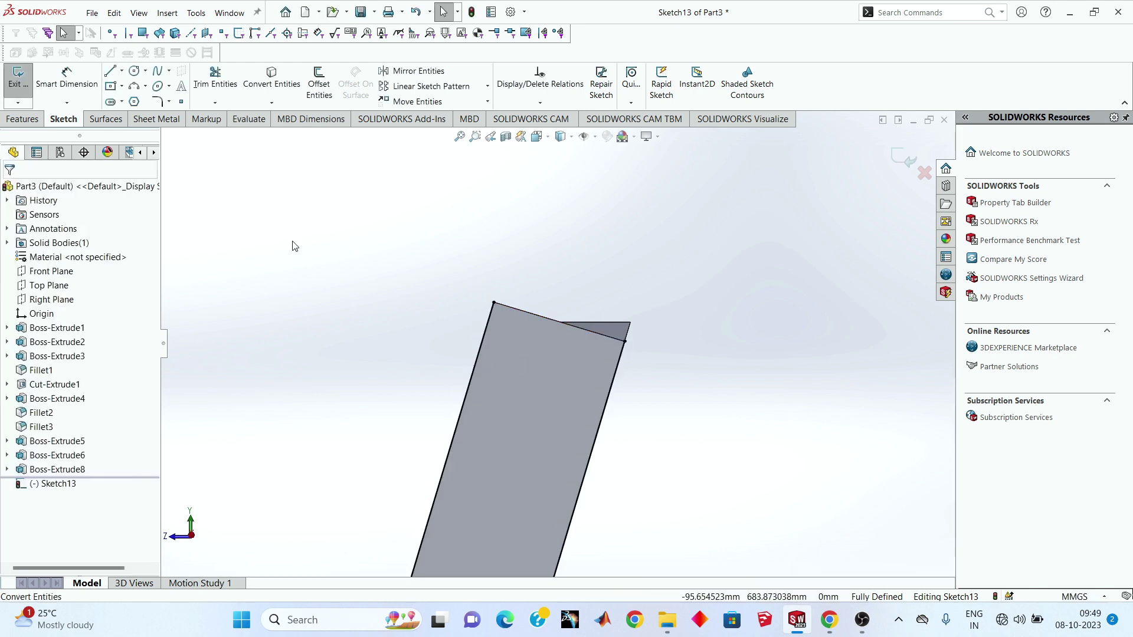
# Step: Draw a line across the face and a rectangle outline above the headstock end
pyautogui.click(110, 70)
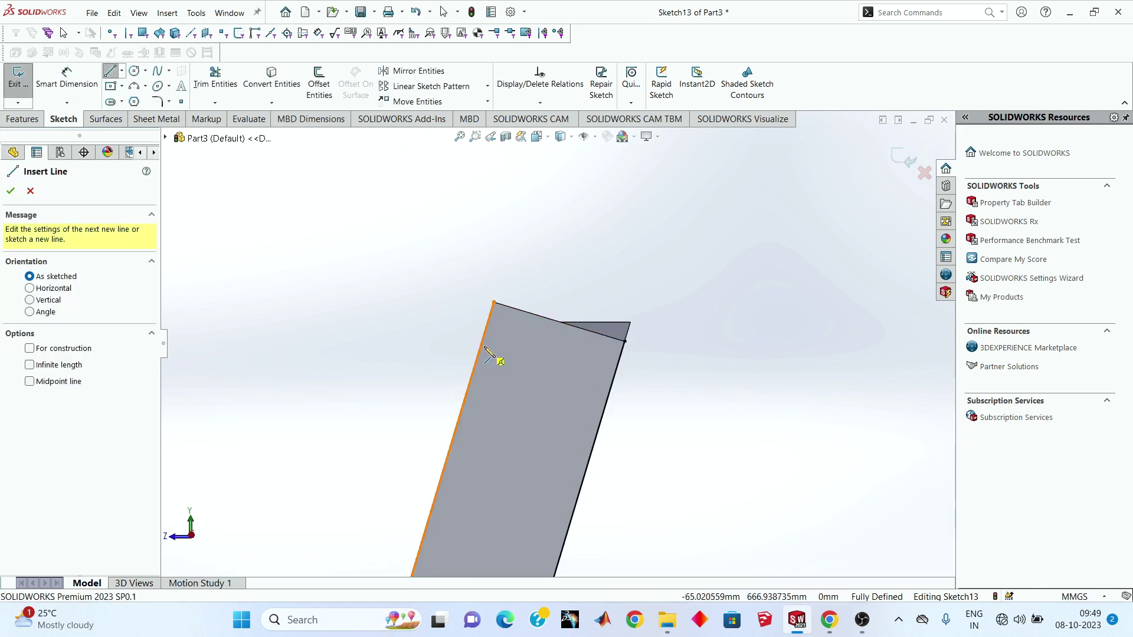
pyautogui.click(483, 349)
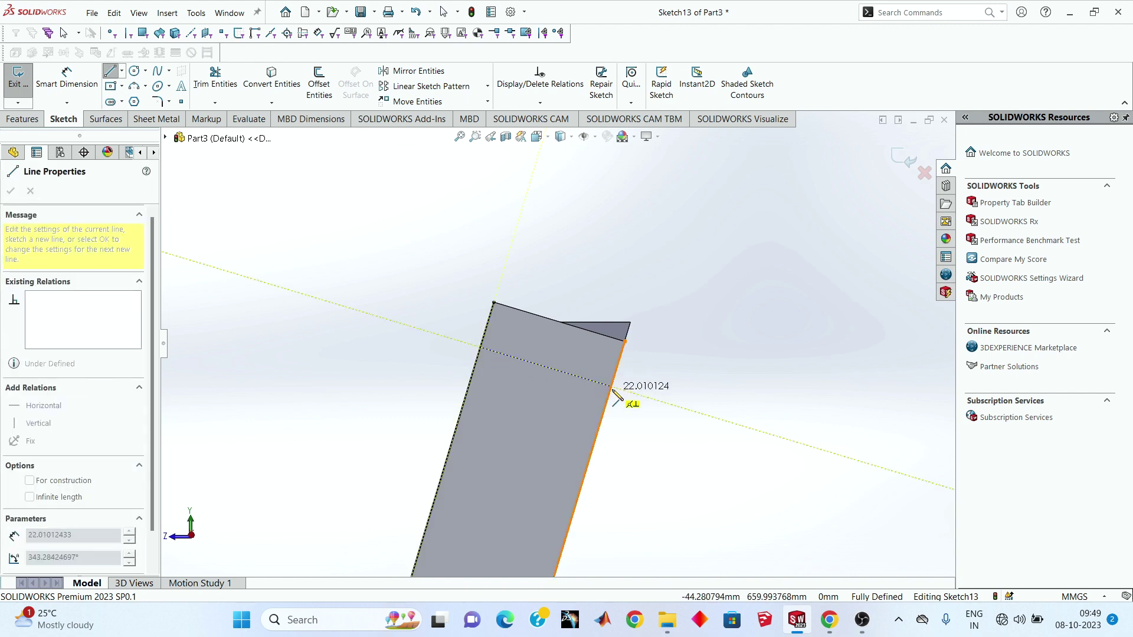
pyautogui.click(612, 388)
pyautogui.rightClick(686, 297)
pyautogui.click(717, 338)
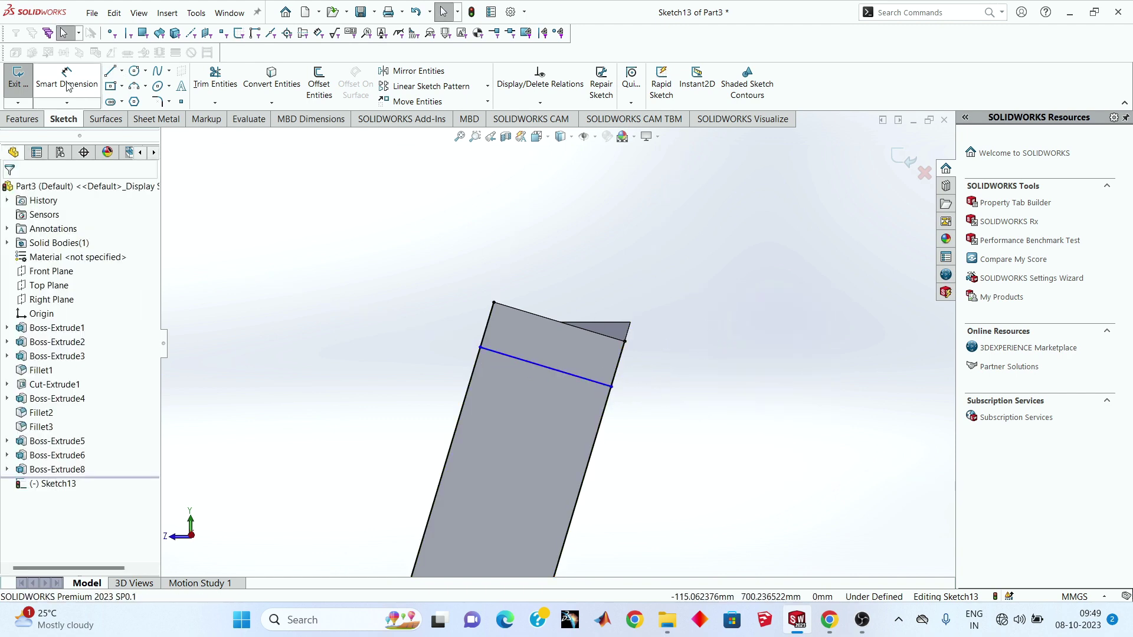
pyautogui.click(110, 71)
pyautogui.click(494, 302)
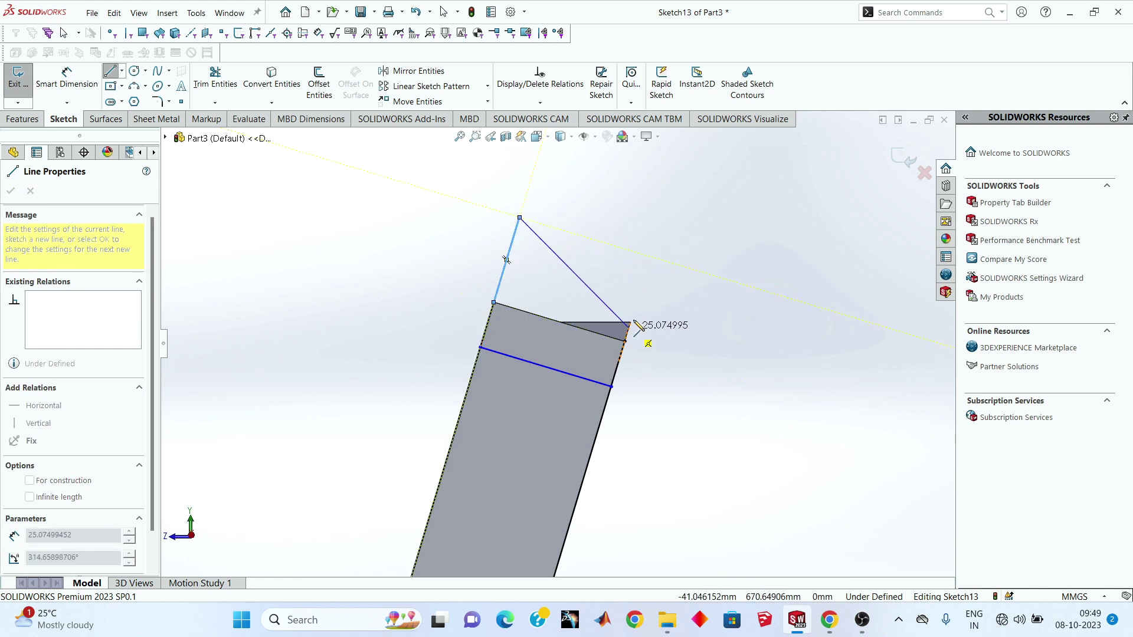
pyautogui.click(658, 259)
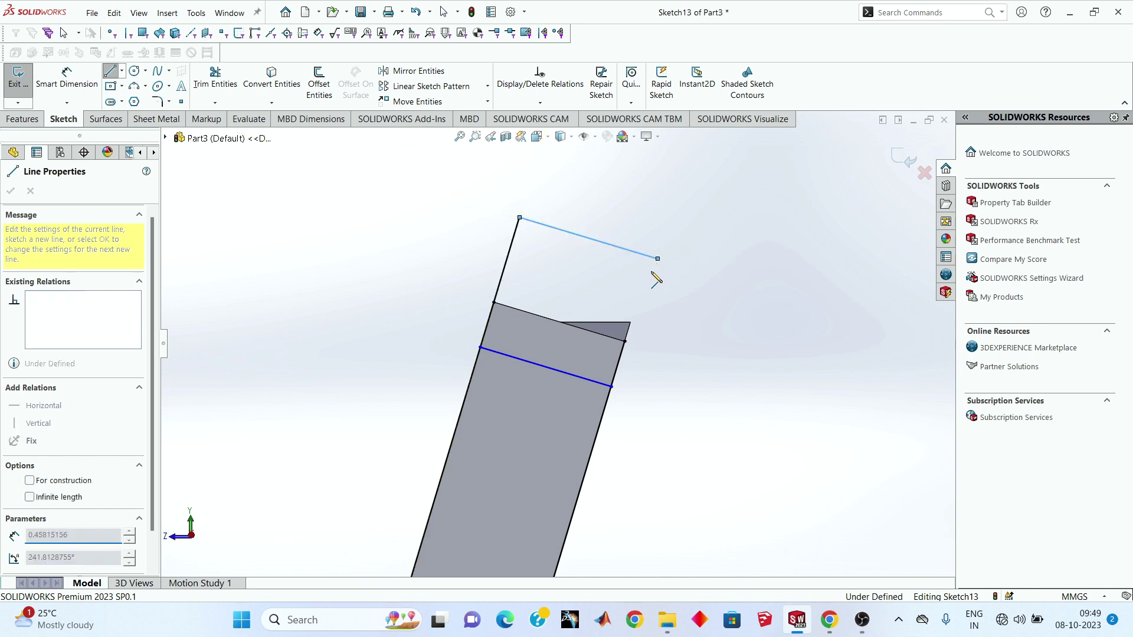
pyautogui.doubleClick(625, 341)
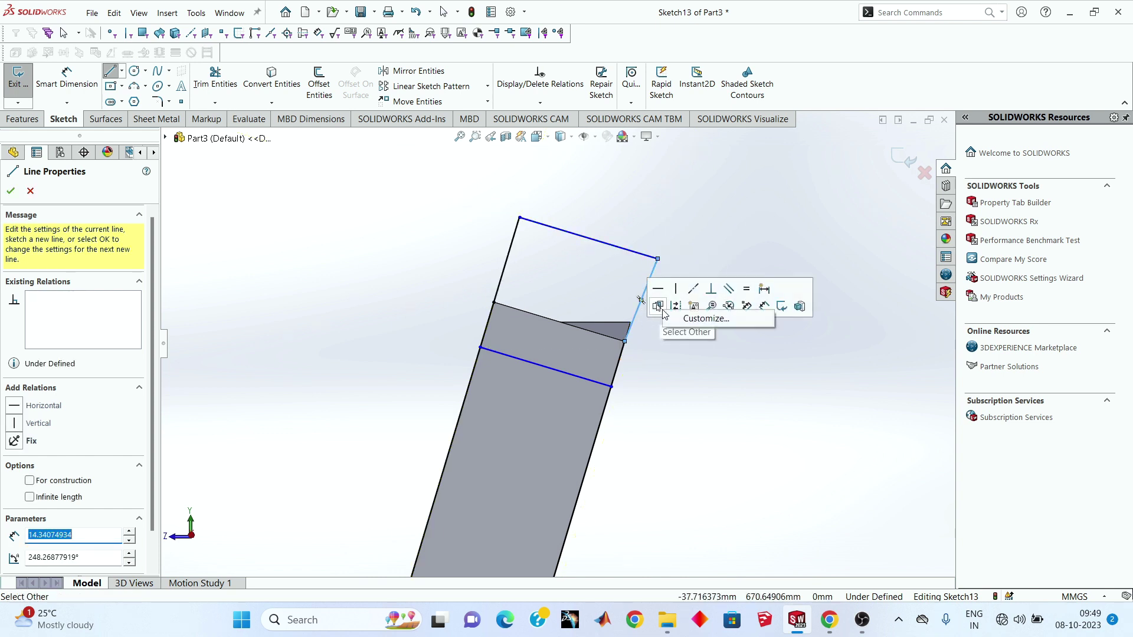
pyautogui.rightClick(650, 353)
pyautogui.click(673, 364)
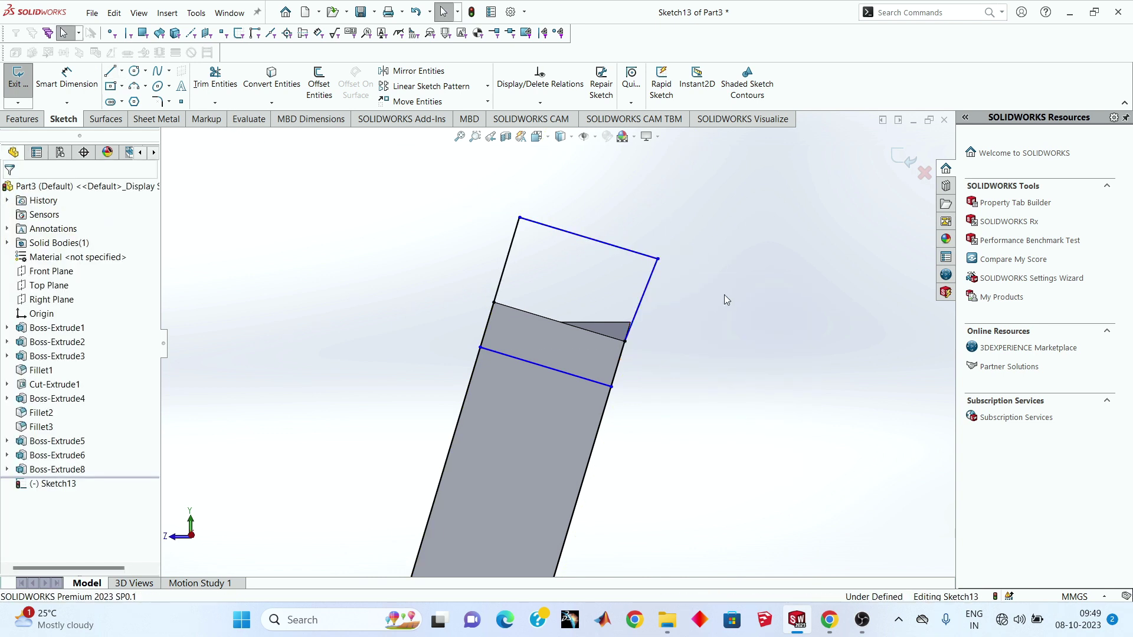
# Step: Power-trim the unwanted rectangle segments and exit Sketch13
pyautogui.click(215, 83)
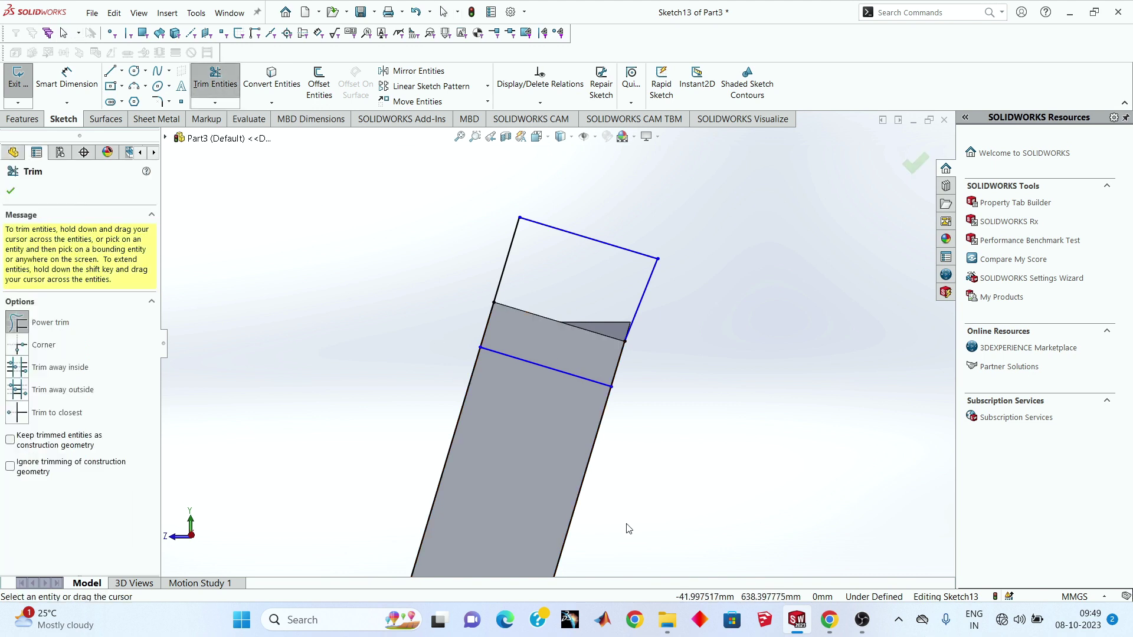
pyautogui.moveTo(614, 520); pyautogui.dragTo(384, 377)
pyautogui.scroll(-5, 518, 295)
pyautogui.scroll(5, 519, 304)
pyautogui.scroll(4, 550, 416)
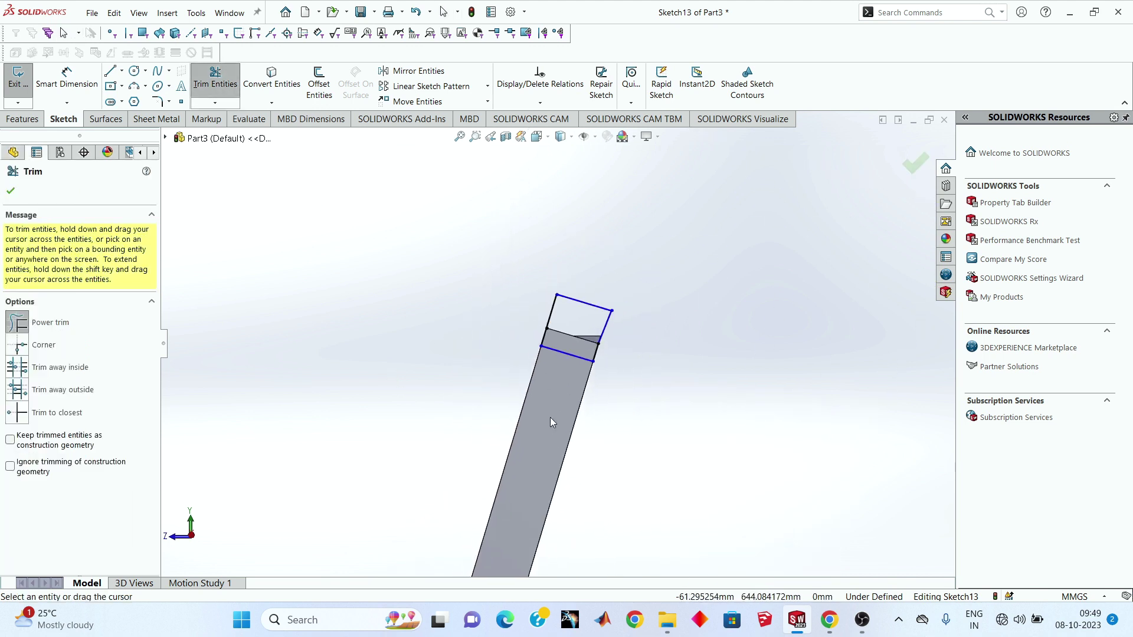
pyautogui.scroll(2, 550, 417)
pyautogui.click(913, 170)
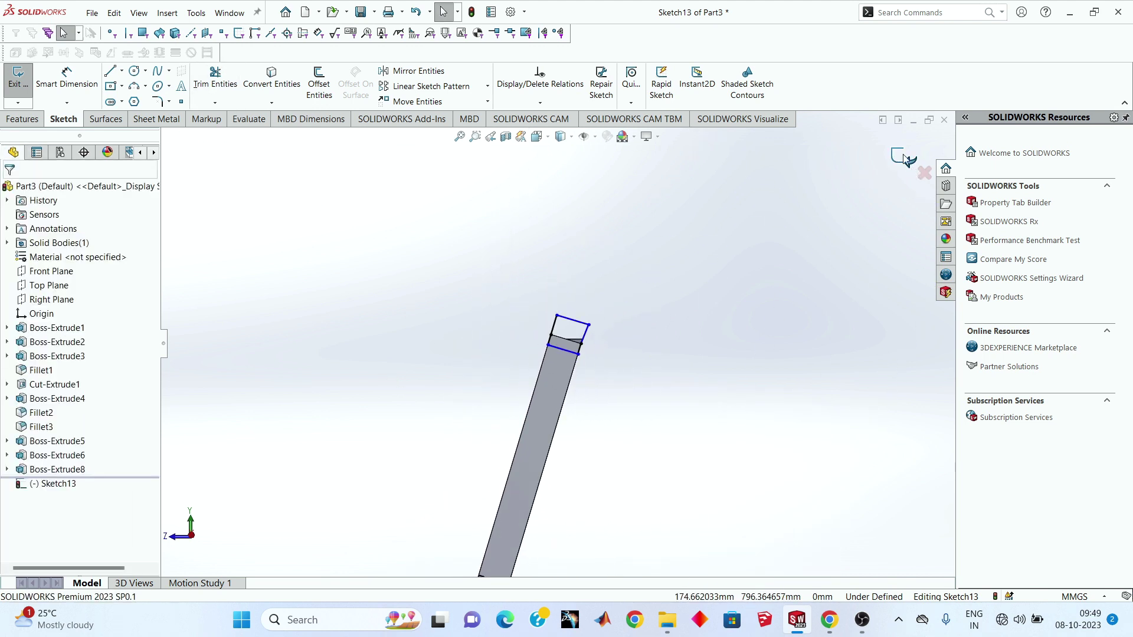
pyautogui.click(907, 158)
pyautogui.moveTo(527, 261); pyautogui.dragTo(458, 255, button='middle')
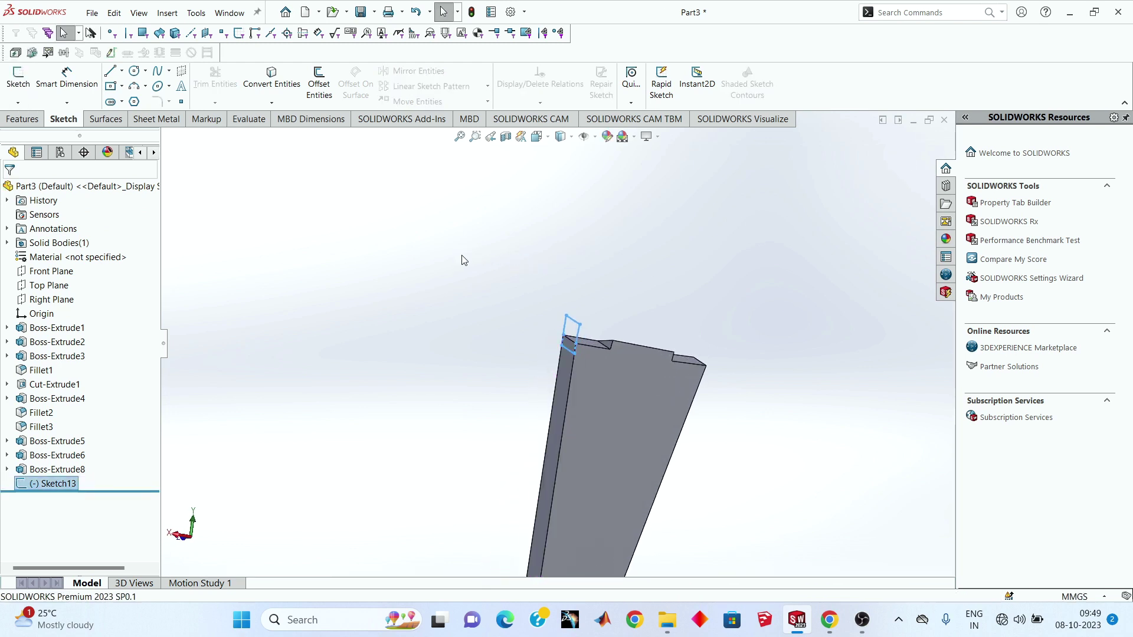
pyautogui.click(19, 119)
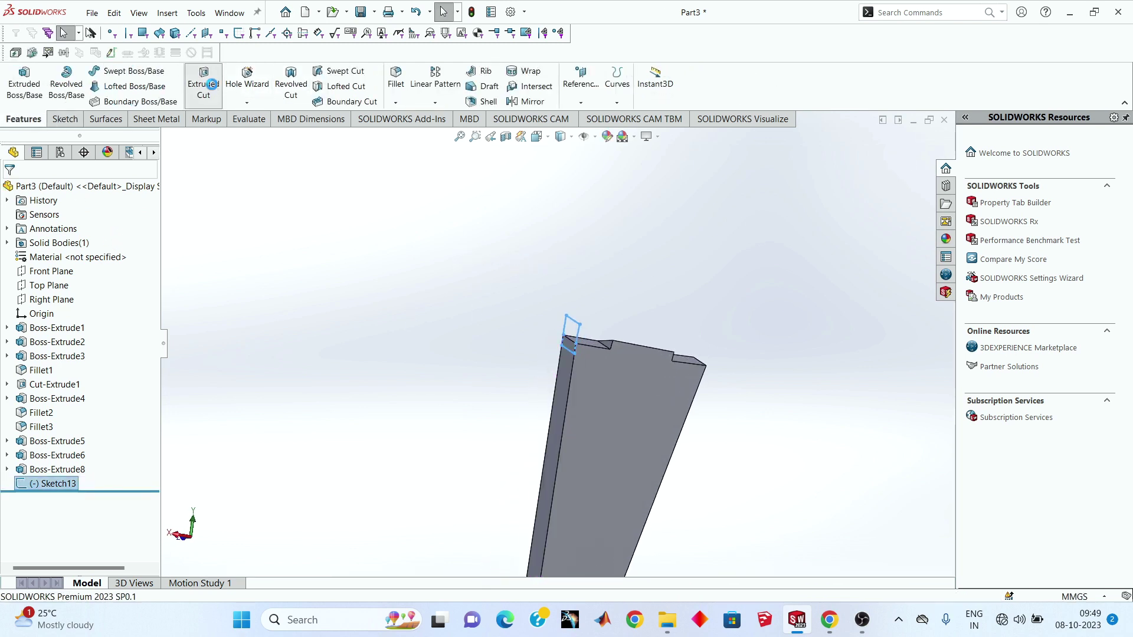
pyautogui.click(204, 84)
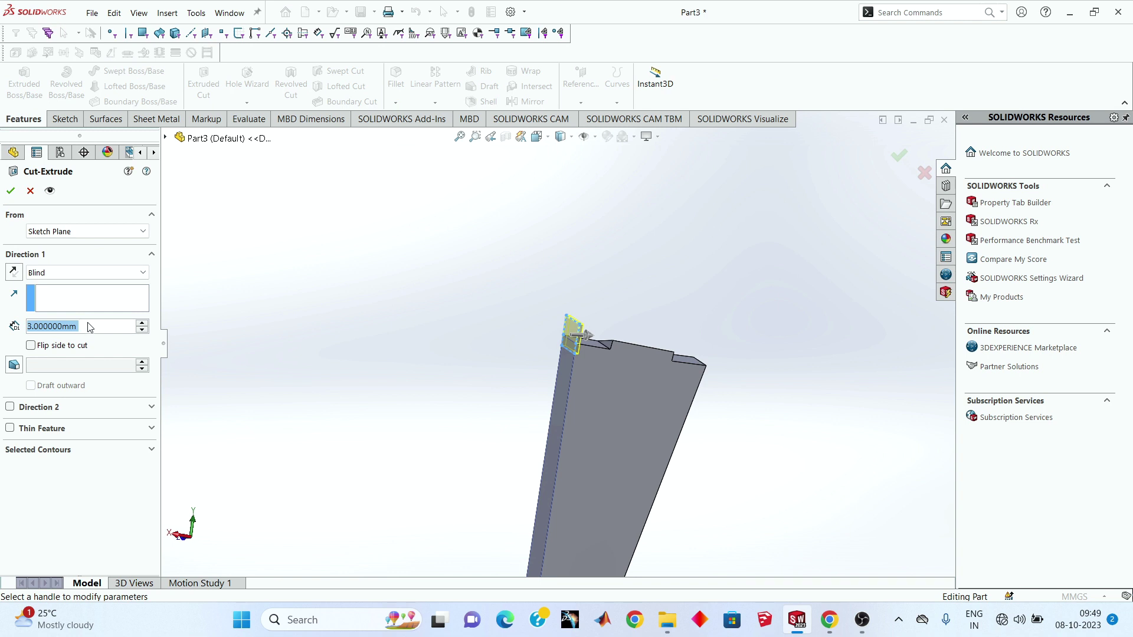
pyautogui.write('50')
pyautogui.press('Return')
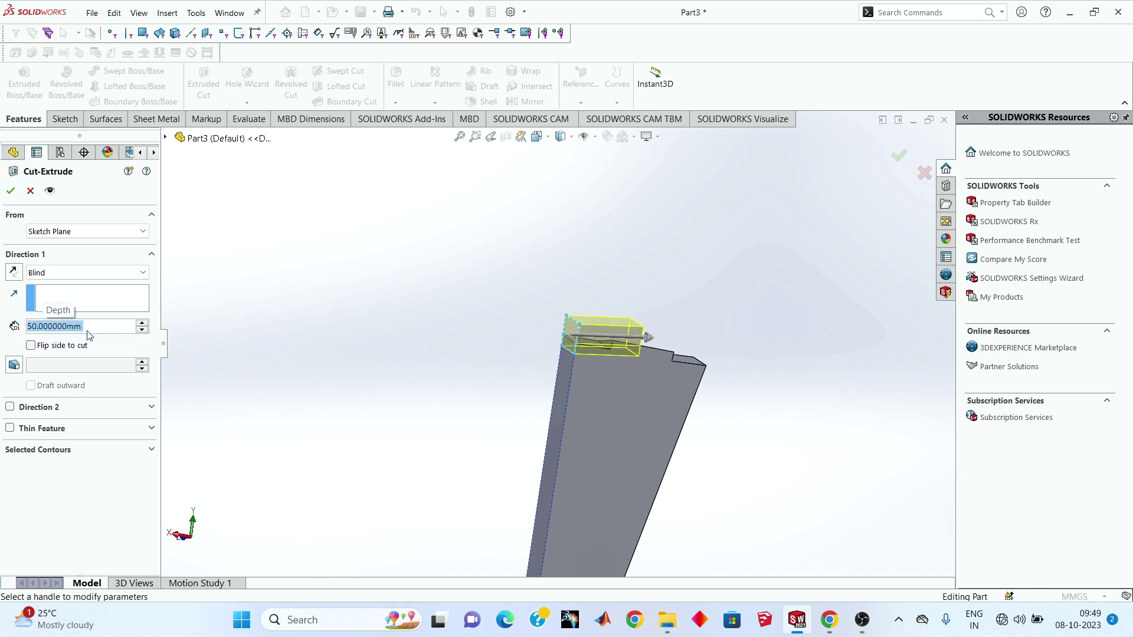
pyautogui.click(76, 273)
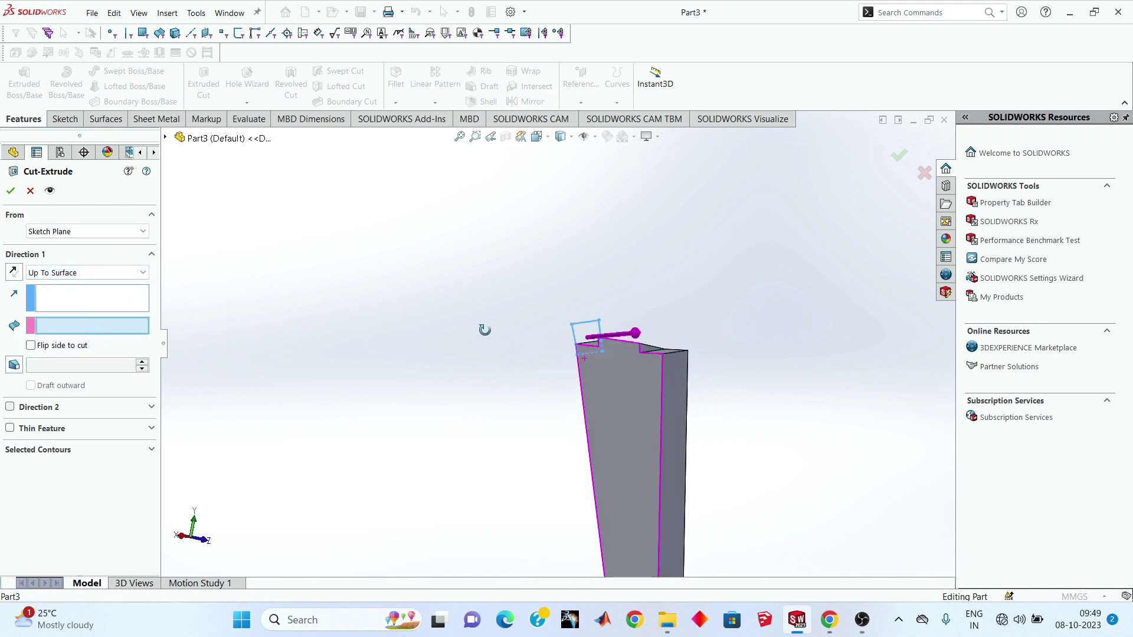
pyautogui.click(677, 384)
pyautogui.moveTo(677, 384); pyautogui.dragTo(706, 354, button='middle')
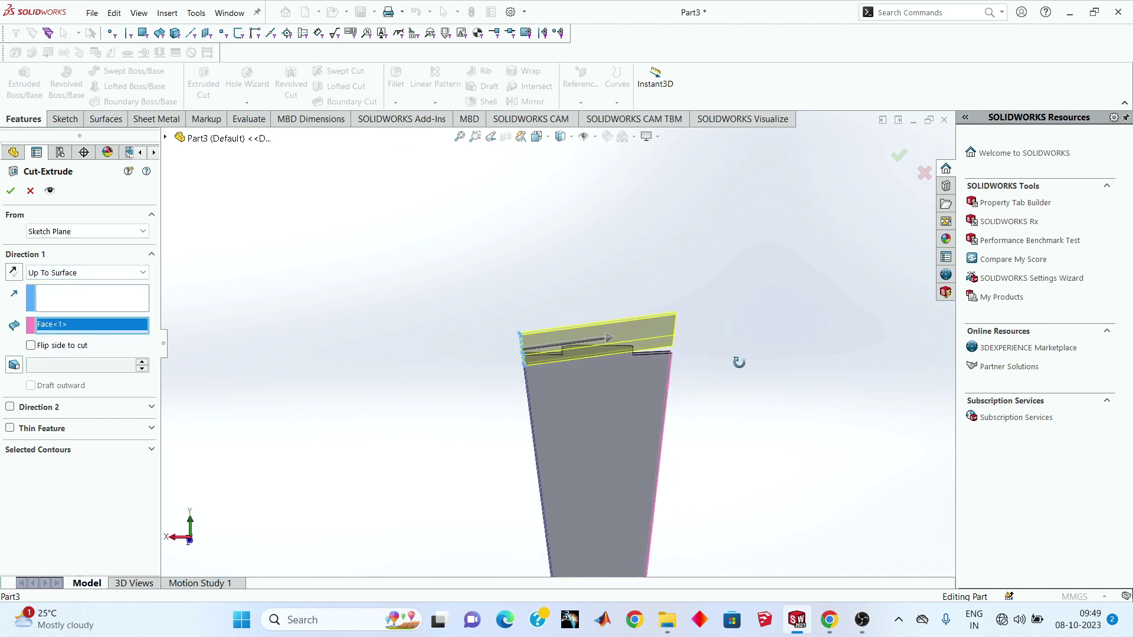
pyautogui.scroll(-3, 615, 366)
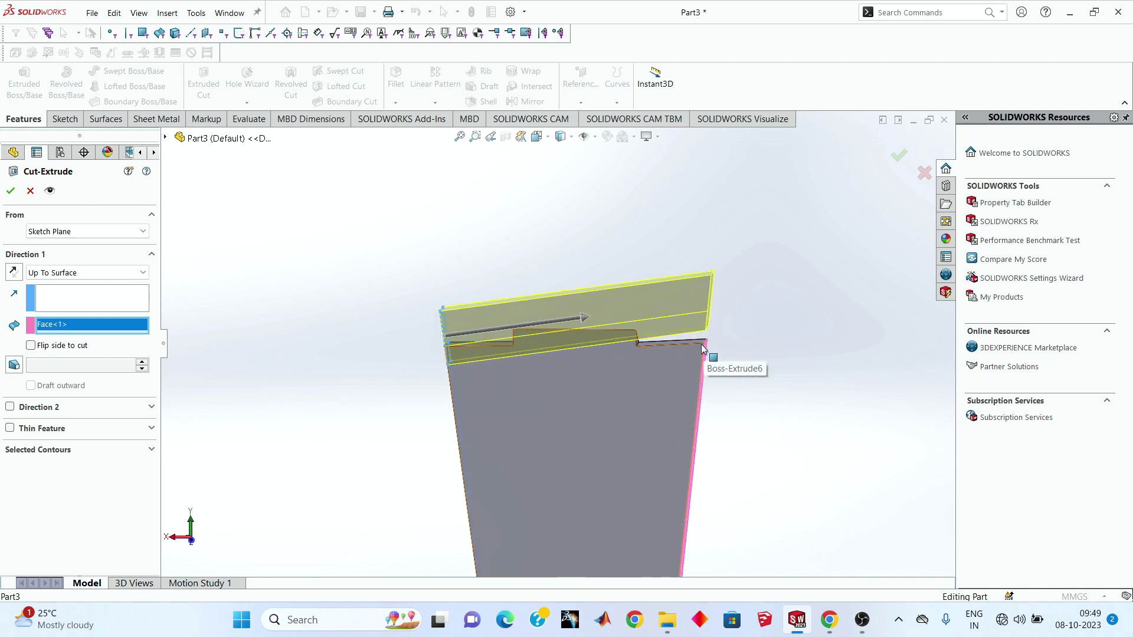
pyautogui.click(30, 190)
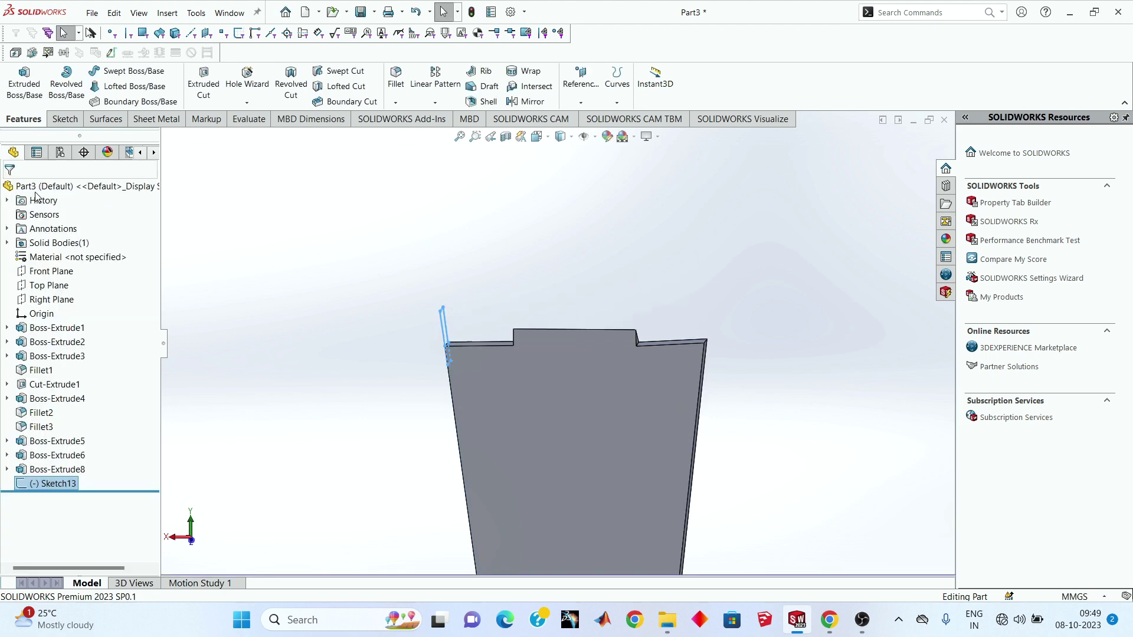
# Step: Reopen Sketch13 for editing and view it normal to the sketch plane
pyautogui.rightClick(51, 485)
pyautogui.click(62, 342)
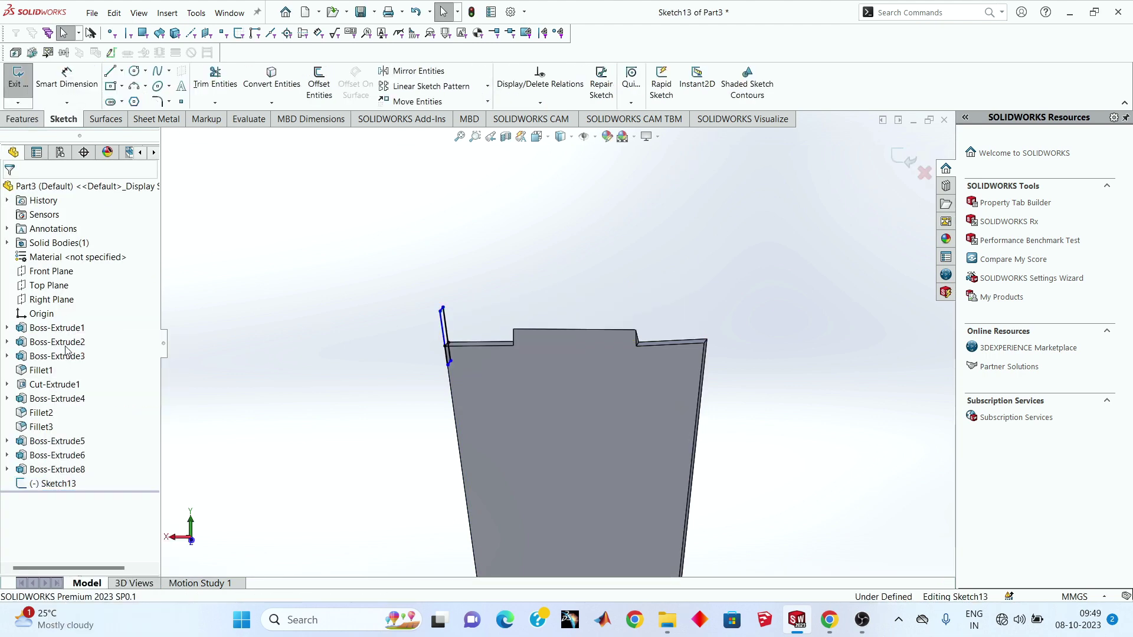
pyautogui.rightClick(44, 490)
pyautogui.click(301, 416)
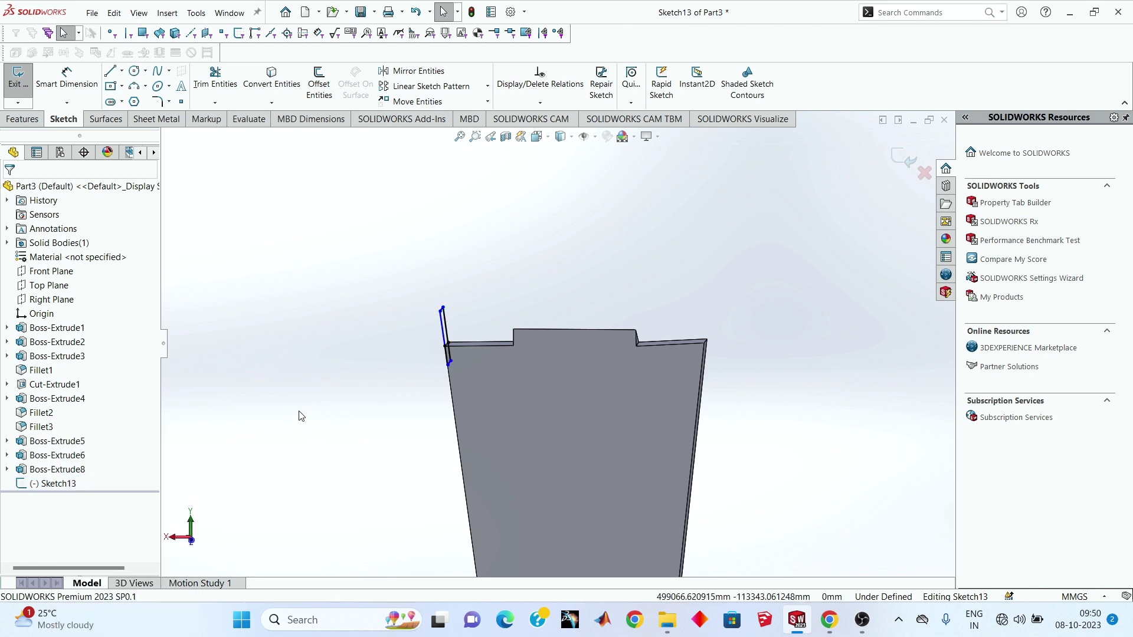
pyautogui.moveTo(299, 416); pyautogui.dragTo(392, 387, button='middle')
pyautogui.rightClick(71, 483)
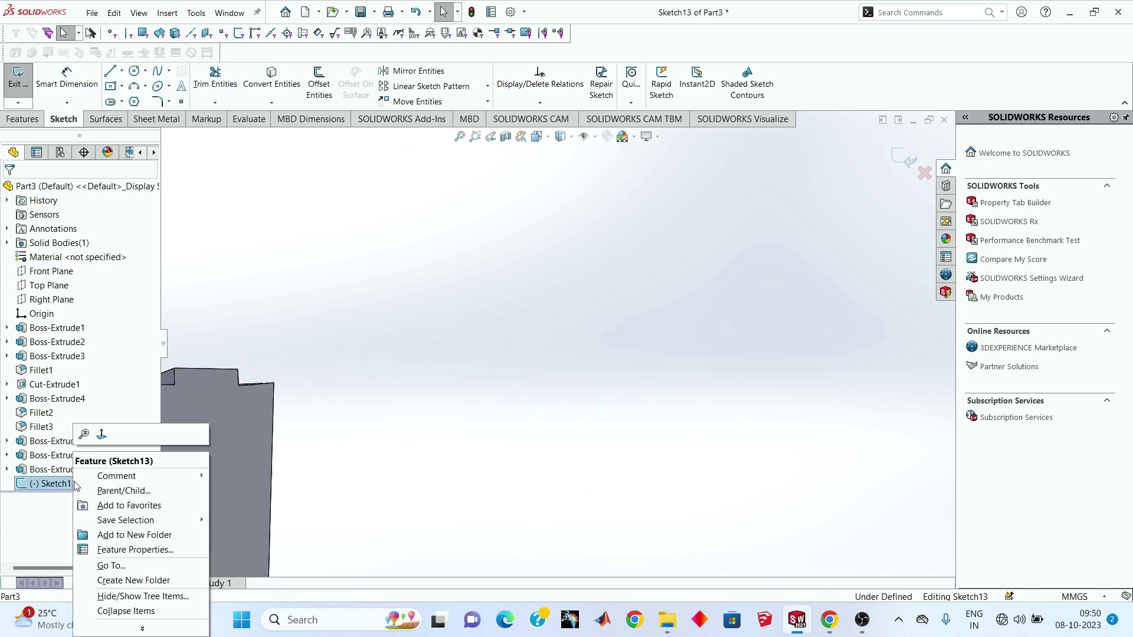
pyautogui.click(101, 434)
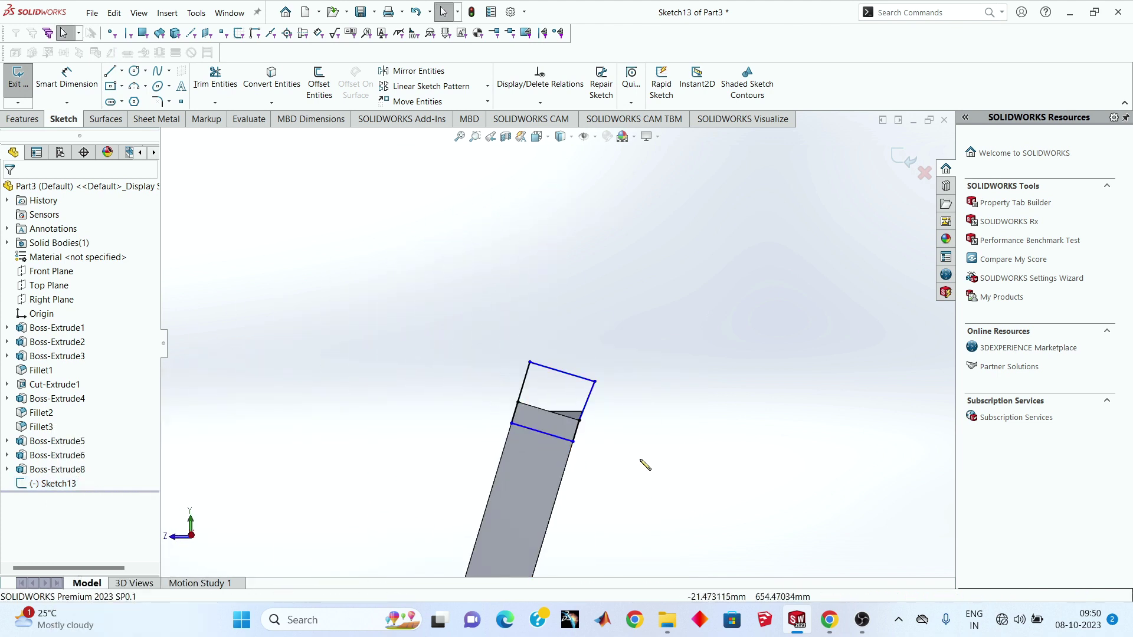
# Step: Nudge the rectangle's lower line slightly up the neck and exit Sketch13
pyautogui.click(523, 477)
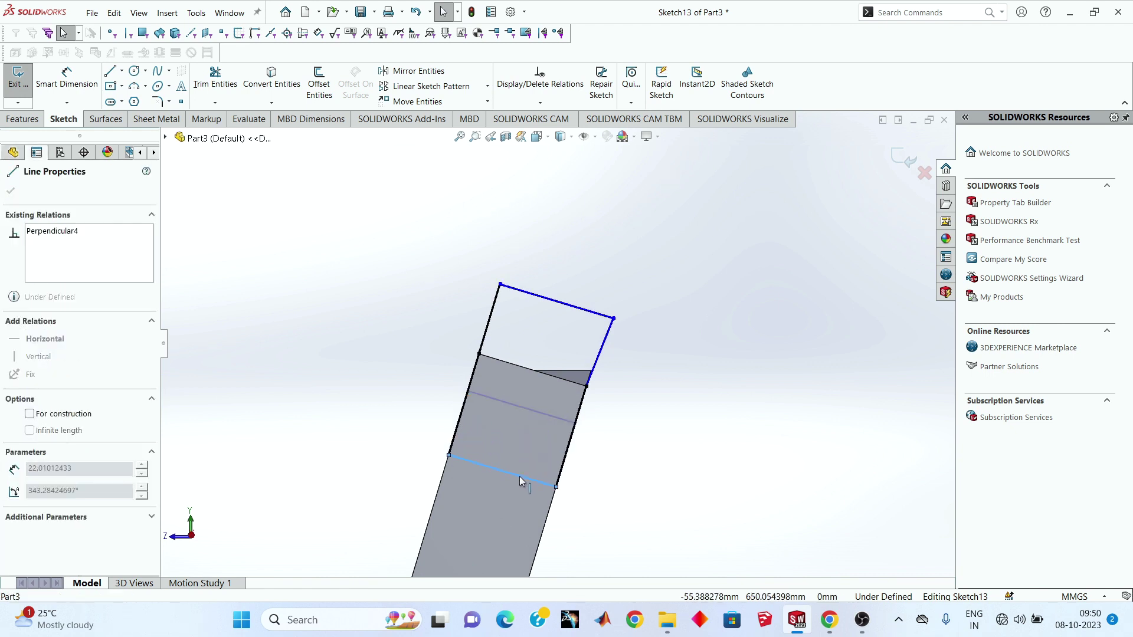
pyautogui.moveTo(519, 476); pyautogui.dragTo(523, 462)
pyautogui.click(614, 478)
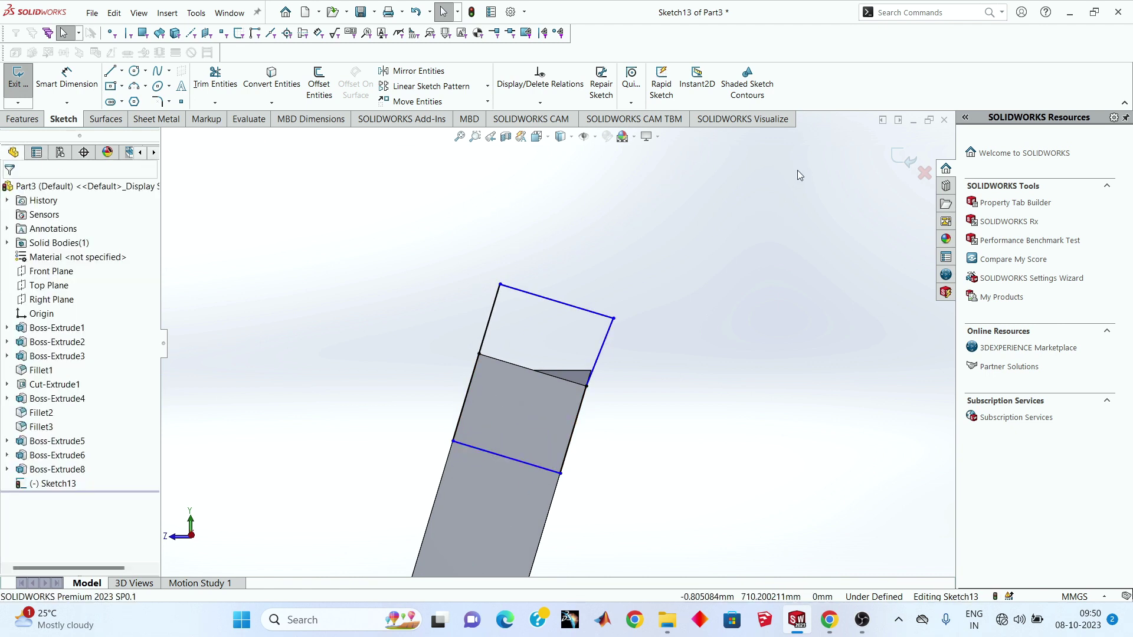
pyautogui.click(912, 169)
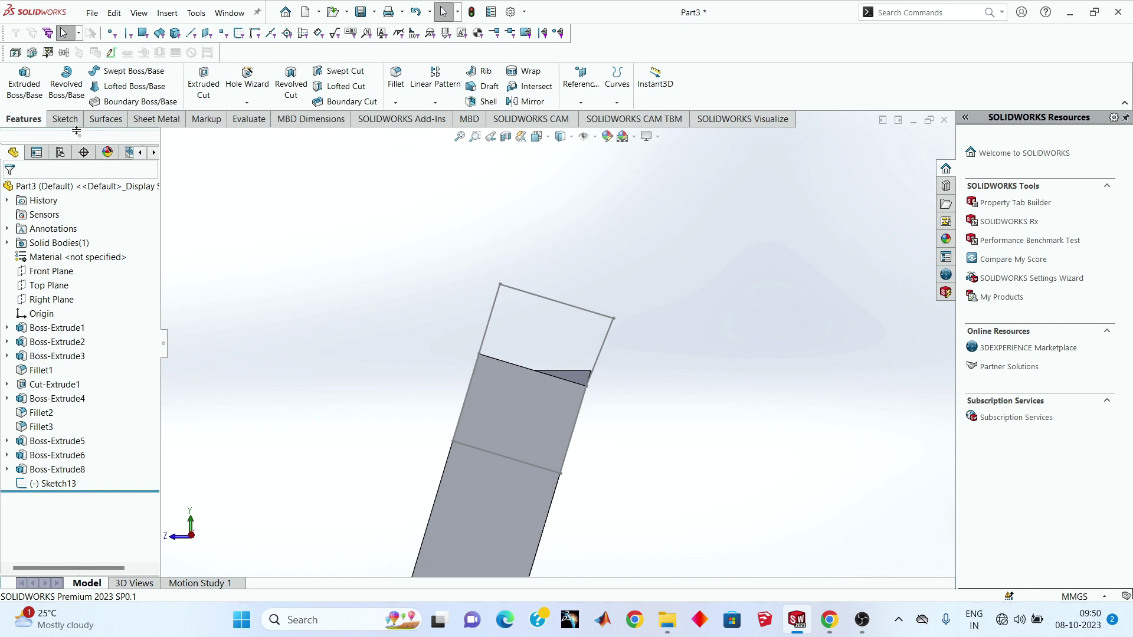
# Step: Cut the Sketch13 region Up To Surface at the right side face, creating Cut-Extrude2
pyautogui.click(204, 86)
pyautogui.click(520, 301)
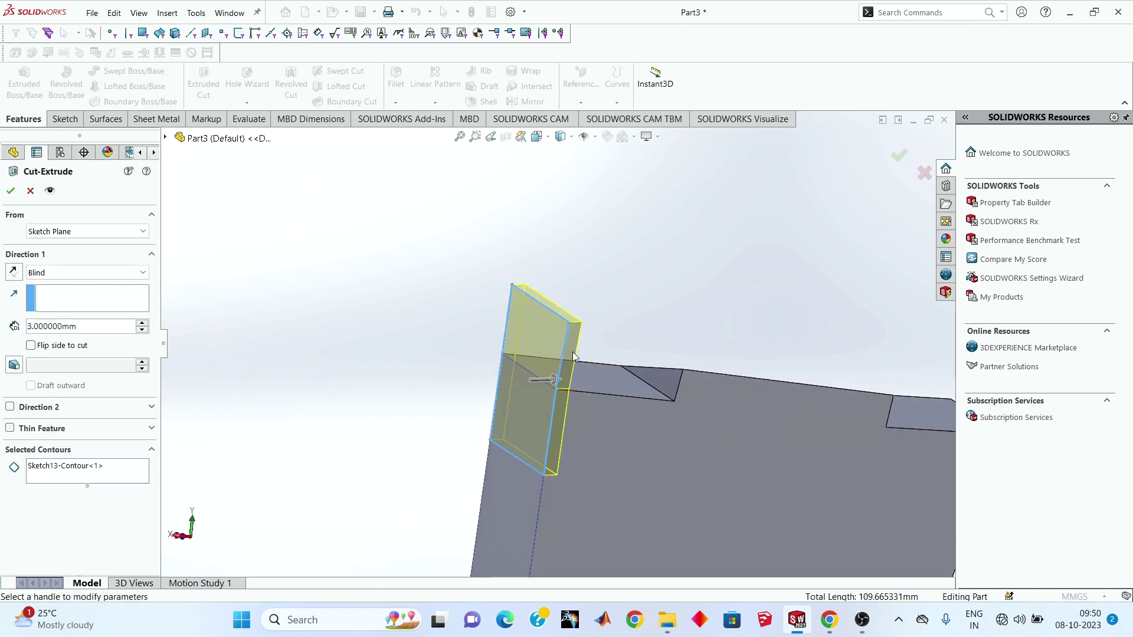
pyautogui.click(138, 267)
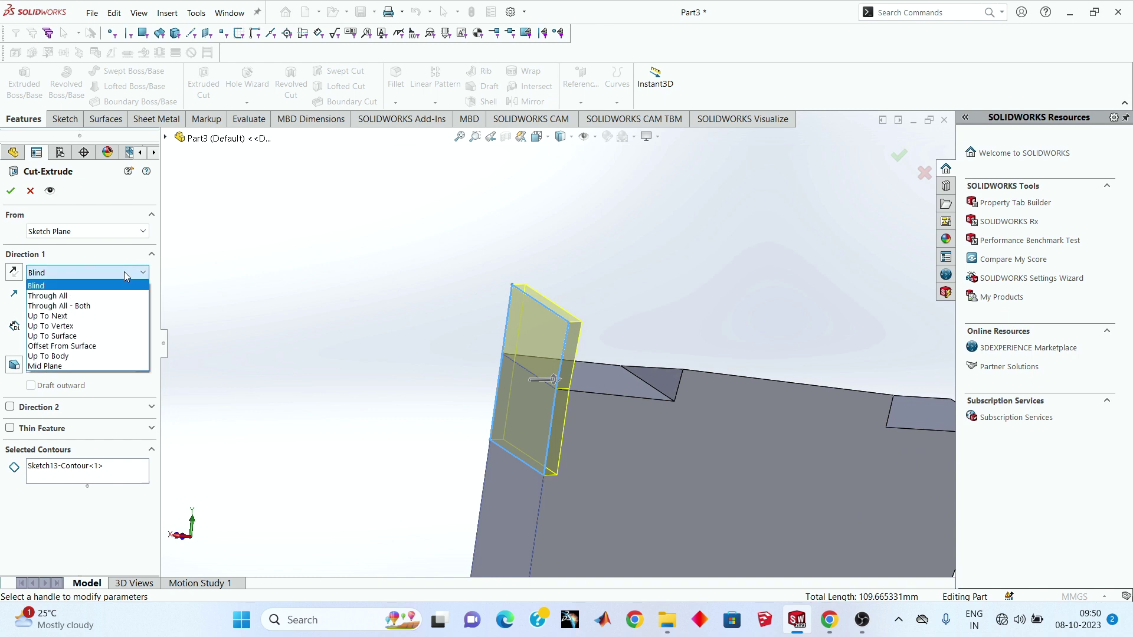
pyautogui.click(59, 335)
pyautogui.moveTo(478, 386); pyautogui.dragTo(862, 431, button='middle')
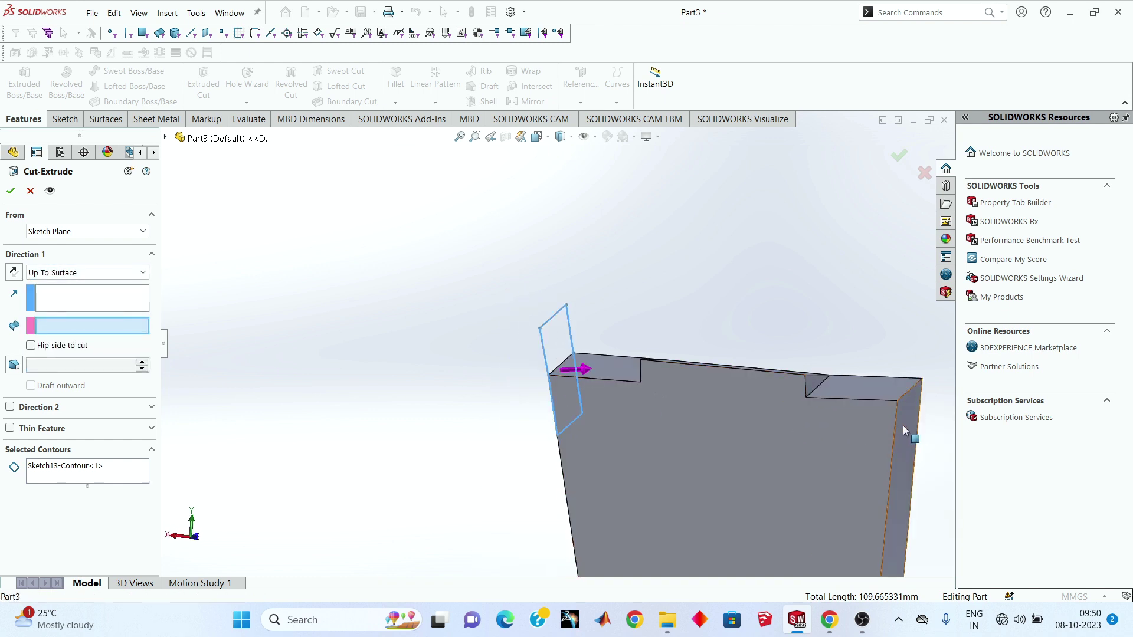
pyautogui.click(904, 429)
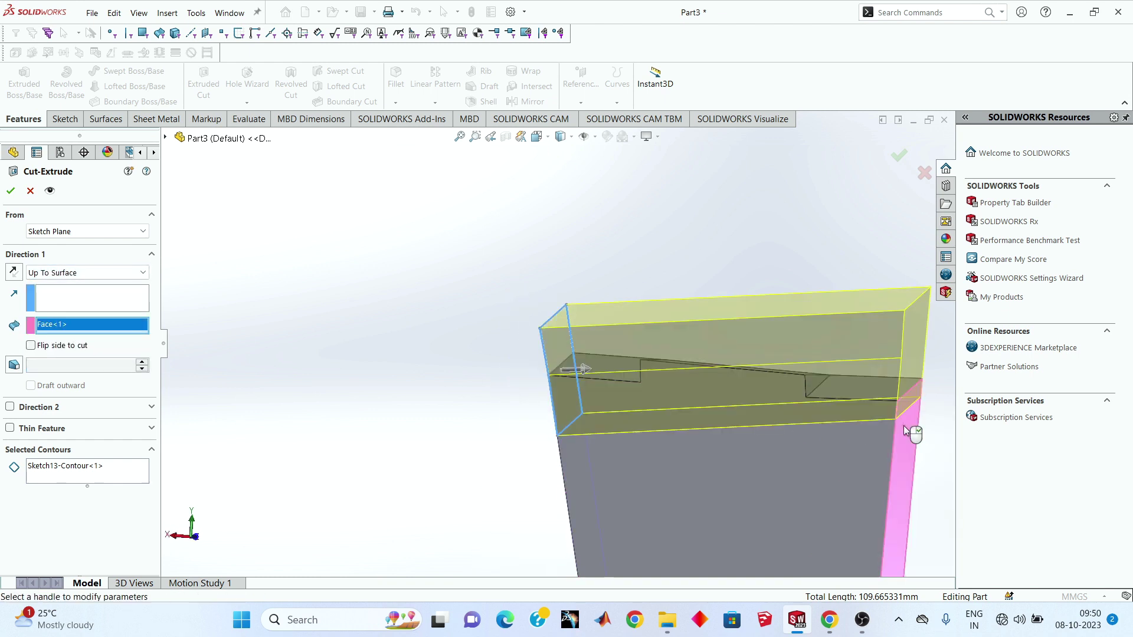
pyautogui.click(11, 191)
pyautogui.moveTo(657, 445)
pyautogui.mouseDown(button='middle')
pyautogui.moveTo(689, 348)
pyautogui.moveTo(781, 498)
pyautogui.moveTo(847, 451)
pyautogui.moveTo(862, 526)
pyautogui.mouseUp(button='middle')
pyautogui.moveTo(634, 446)
pyautogui.mouseDown(button='middle')
pyautogui.moveTo(670, 481)
pyautogui.moveTo(564, 395)
pyautogui.moveTo(423, 317)
pyautogui.moveTo(539, 321)
pyautogui.moveTo(508, 408)
pyautogui.mouseUp(button='middle')
pyautogui.press('f')
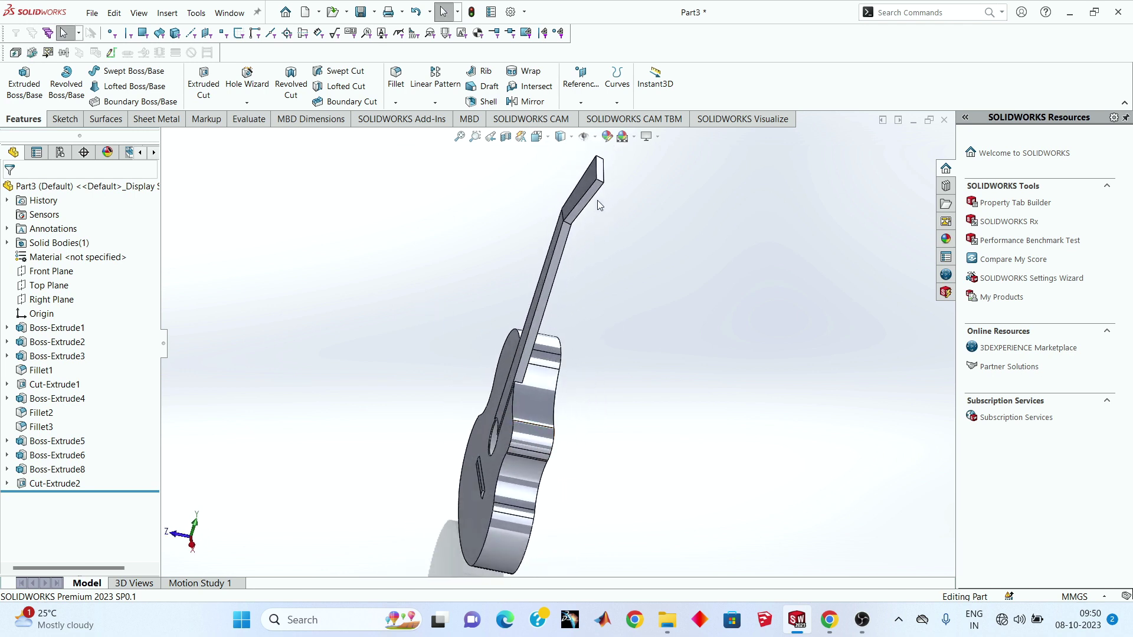
# Step: Fillet the first neck-to-headstock joint edge with a 150 mm radius
pyautogui.scroll(-3, 597, 200)
pyautogui.scroll(-1, 576, 255)
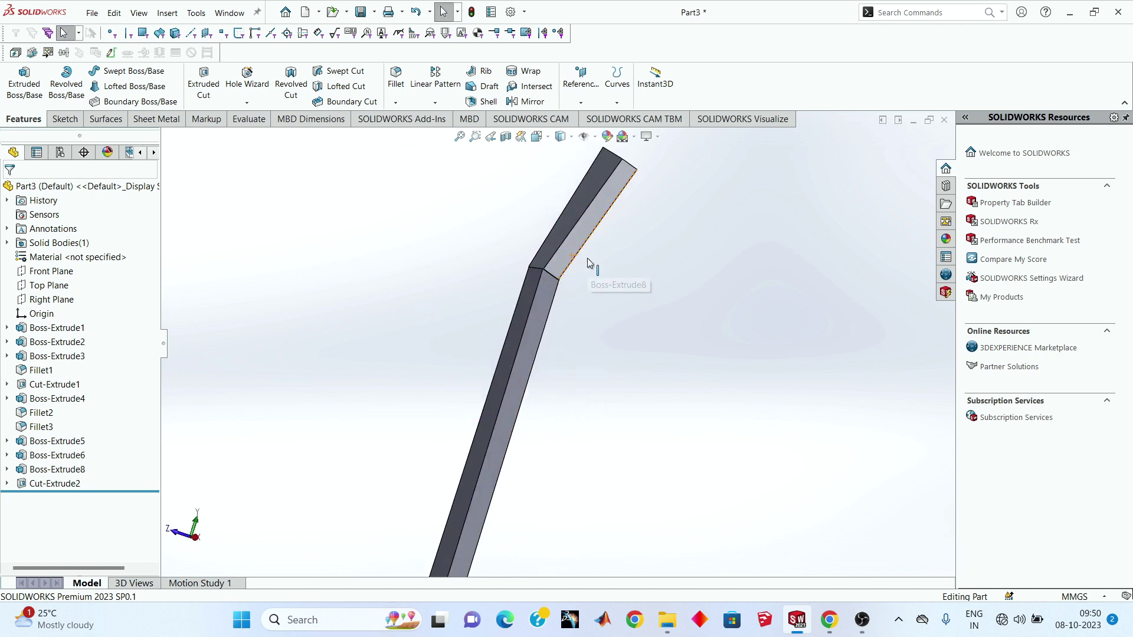
pyautogui.scroll(-2, 587, 257)
pyautogui.scroll(-2, 535, 295)
pyautogui.scroll(-2, 507, 319)
pyautogui.scroll(-2, 490, 340)
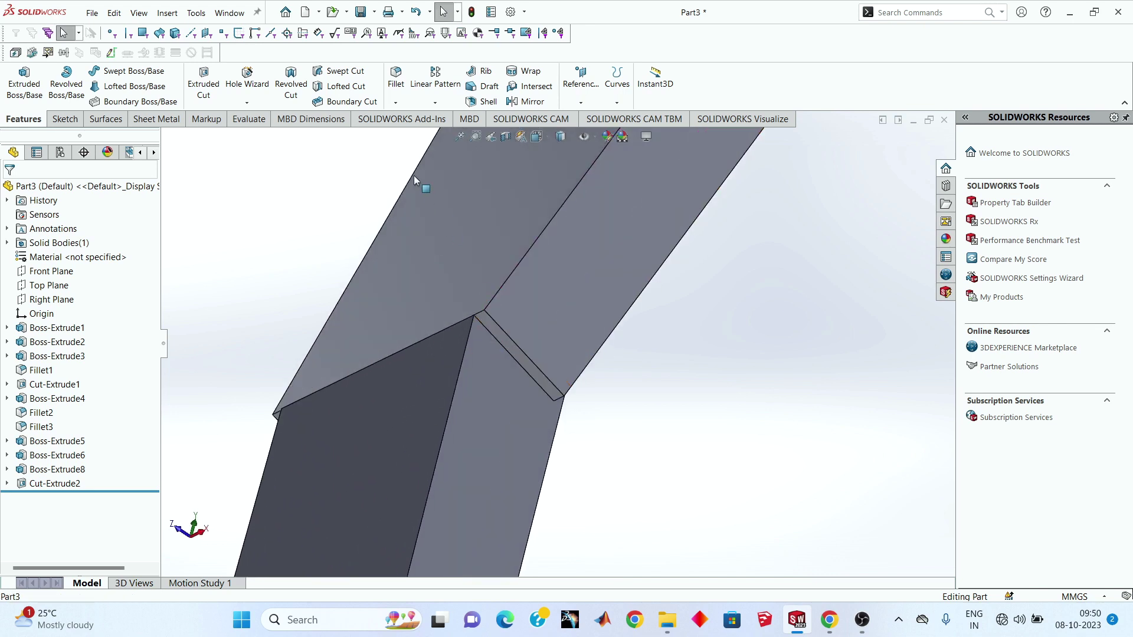
pyautogui.click(396, 79)
pyautogui.click(513, 347)
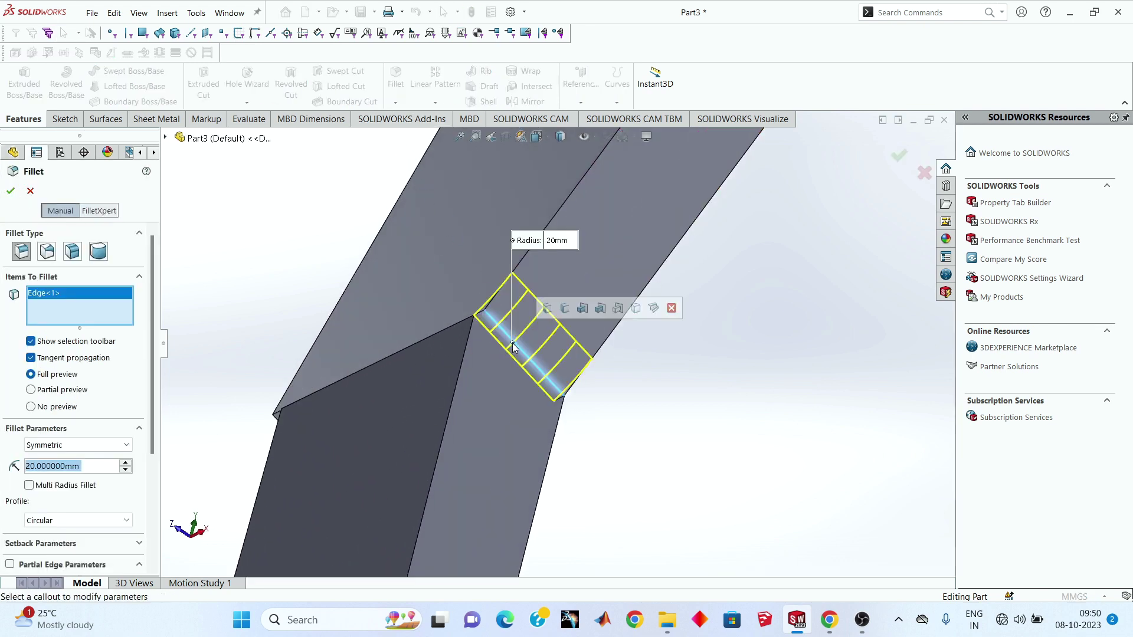
pyautogui.write('150')
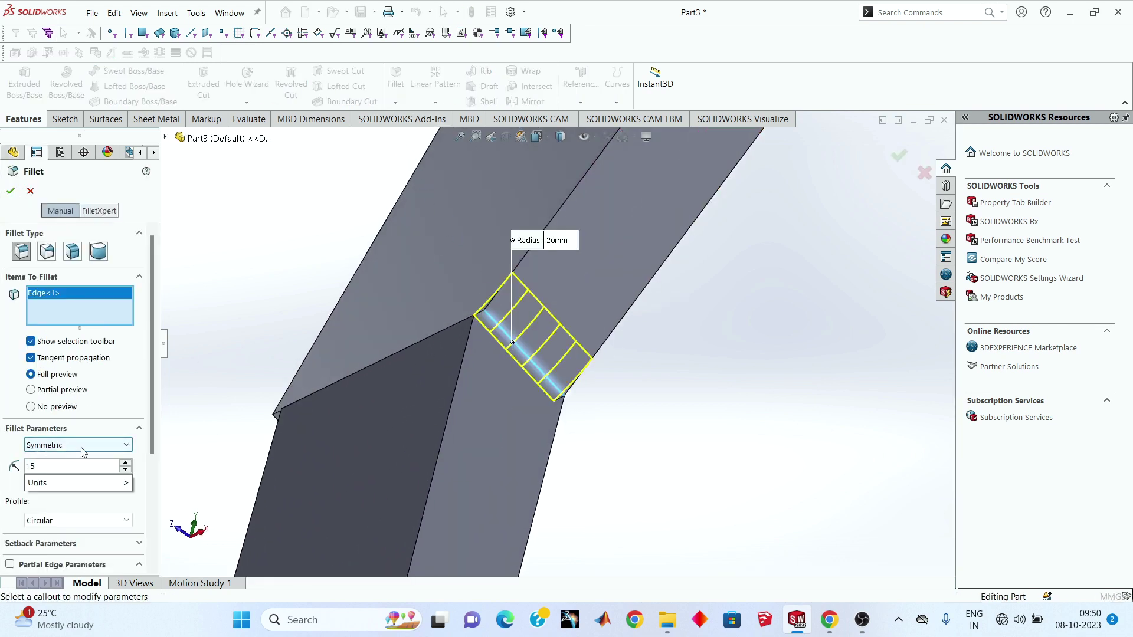
pyautogui.press('Return')
# Step: Add the opposite joint edge to the 150 mm fillet and accept it
pyautogui.hotkey('ctrl', '1')
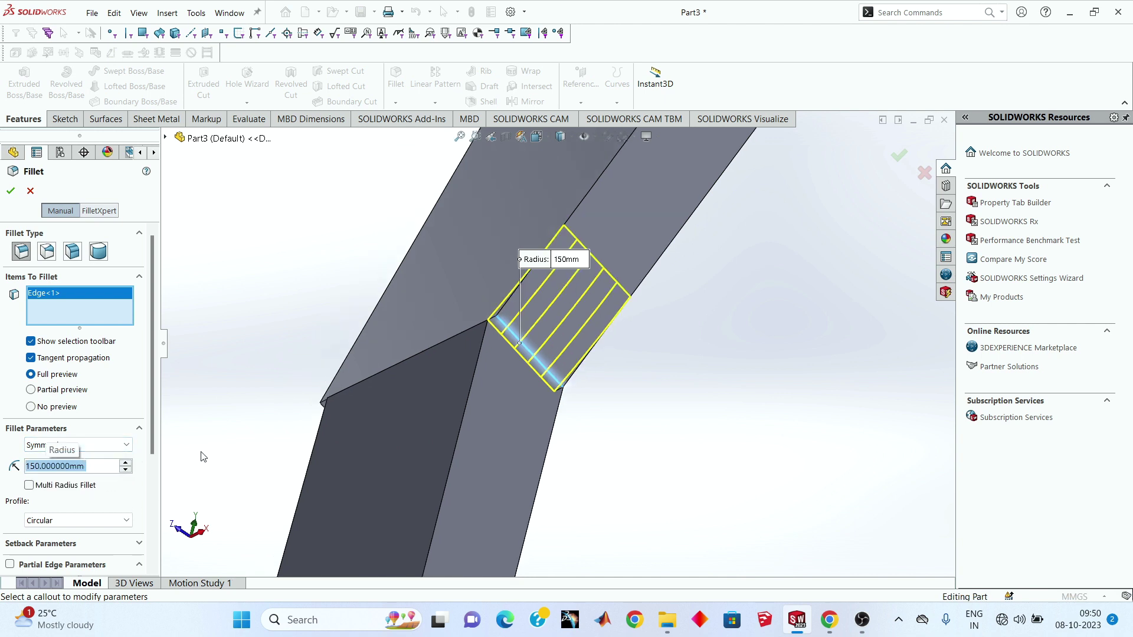
pyautogui.moveTo(566, 463)
pyautogui.mouseDown(button='middle')
pyautogui.moveTo(614, 452)
pyautogui.moveTo(536, 407)
pyautogui.moveTo(415, 379)
pyautogui.mouseUp(button='middle')
pyautogui.click(413, 379)
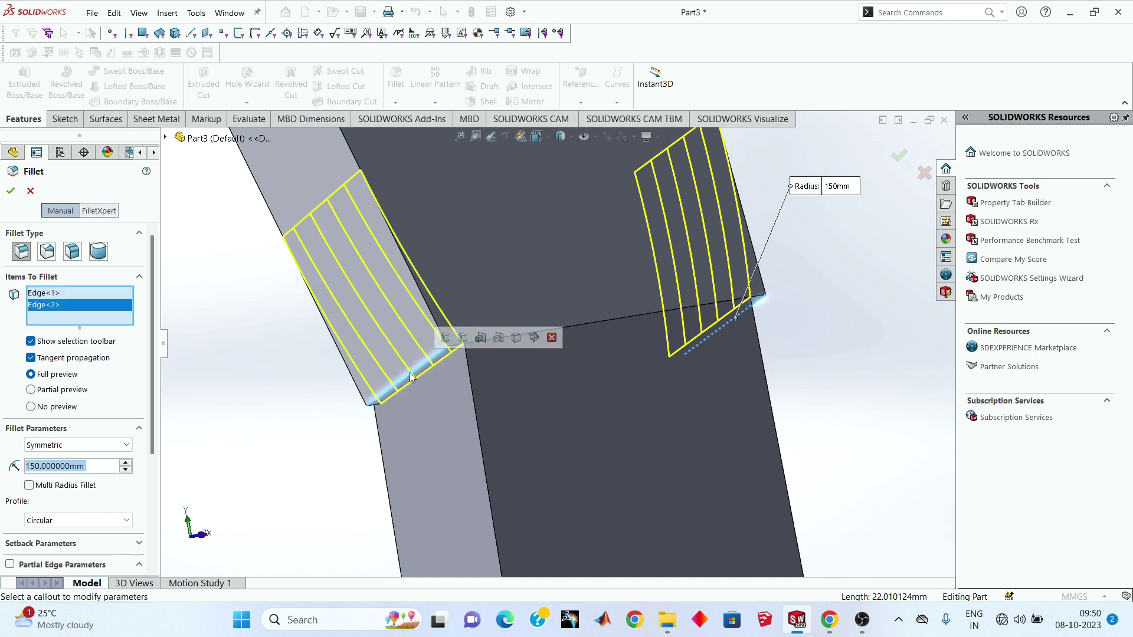
pyautogui.click(7, 191)
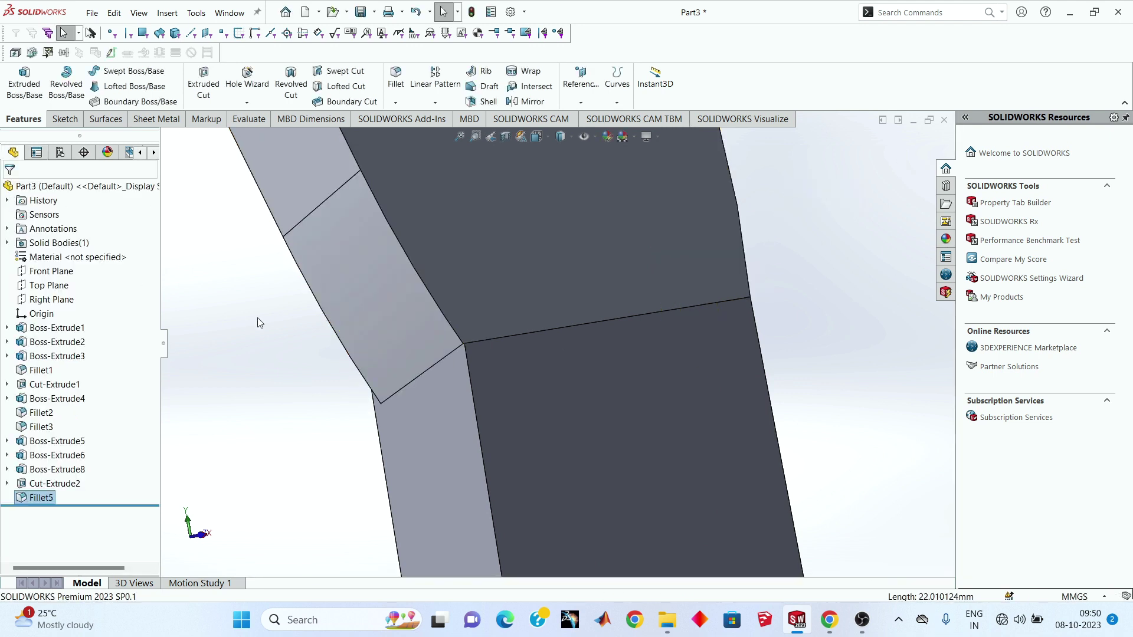
# Step: Orbit and zoom around the finished guitar to inspect it in 3D
pyautogui.moveTo(257, 318)
pyautogui.mouseDown(button='middle')
pyautogui.moveTo(448, 385)
pyautogui.moveTo(602, 371)
pyautogui.moveTo(506, 260)
pyautogui.moveTo(562, 267)
pyautogui.moveTo(578, 296)
pyautogui.mouseUp(button='middle')
pyautogui.scroll(3, 578, 296)
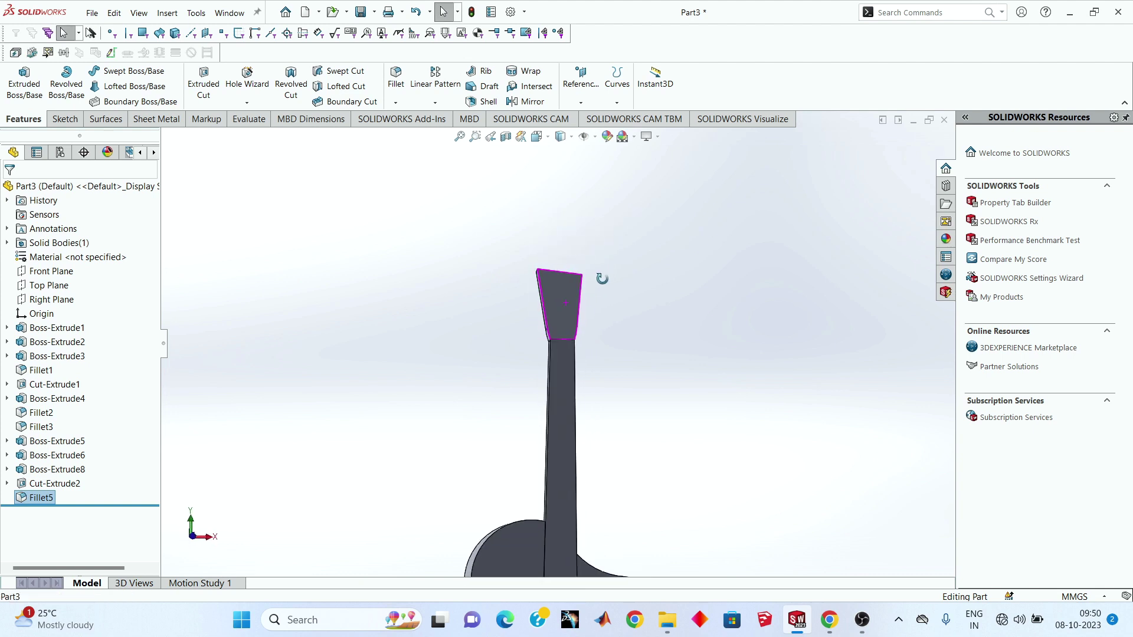
pyautogui.scroll(-2, 578, 444)
pyautogui.moveTo(578, 444)
pyautogui.mouseDown(button='middle')
pyautogui.moveTo(433, 314)
pyautogui.moveTo(493, 303)
pyautogui.mouseUp(button='middle')
pyautogui.scroll(3, 516, 356)
pyautogui.moveTo(516, 359)
pyautogui.mouseDown(button='middle')
pyautogui.moveTo(720, 384)
pyautogui.moveTo(696, 440)
pyautogui.moveTo(499, 373)
pyautogui.mouseUp(button='middle')
# Step: Look down onto the bridge slot and select its floor face
pyautogui.scroll(-4, 499, 373)
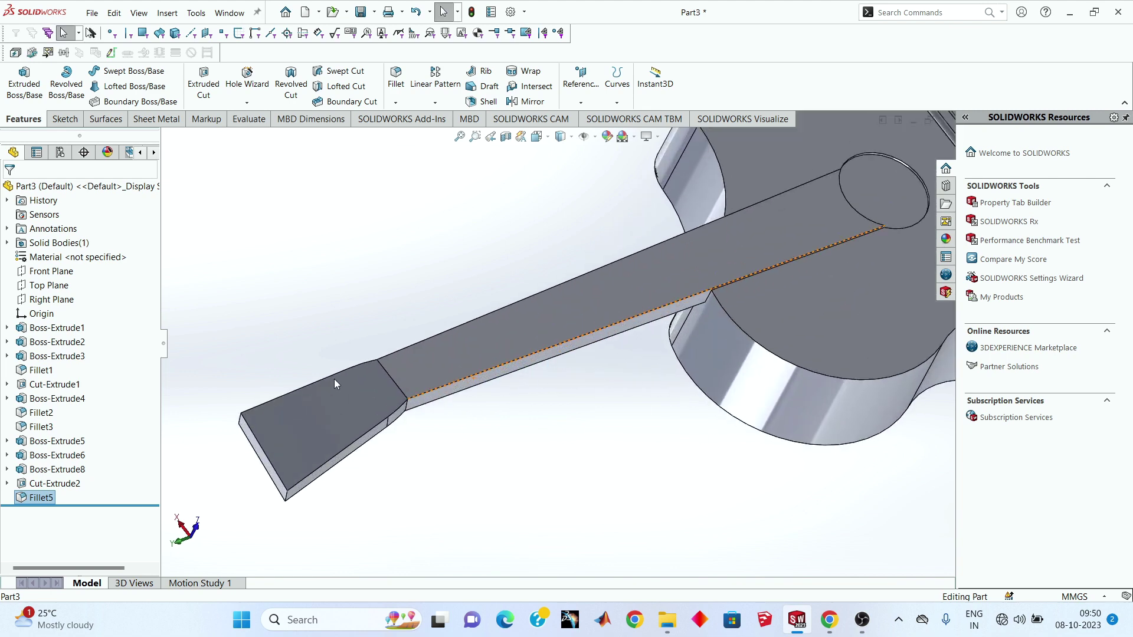
pyautogui.scroll(4, 572, 363)
pyautogui.scroll(2, 463, 314)
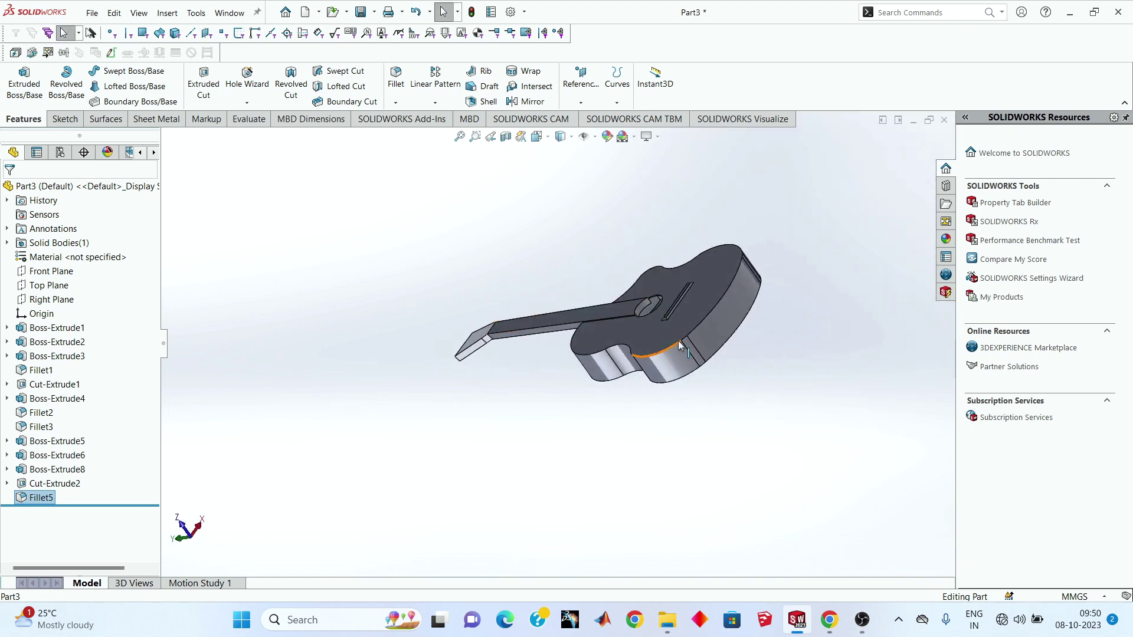
pyautogui.scroll(-3, 649, 308)
pyautogui.moveTo(649, 308); pyautogui.dragTo(765, 305, button='middle')
pyautogui.scroll(-5, 764, 304)
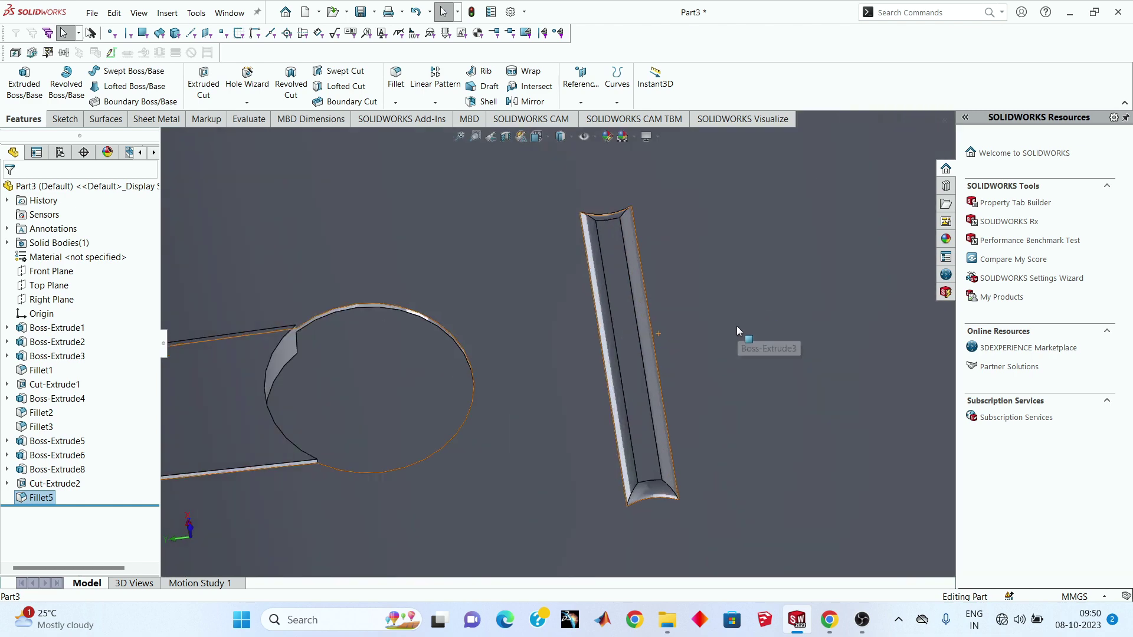
pyautogui.click(587, 310)
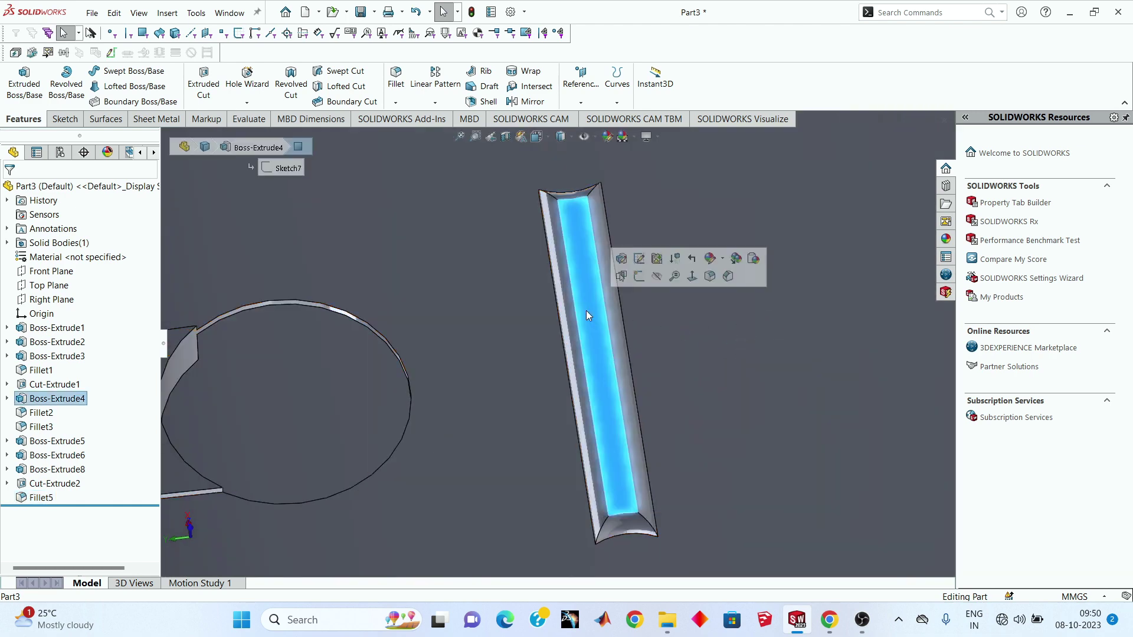
# Step: Start a new sketch on the bridge slot floor and view it Normal To
pyautogui.click(64, 118)
pyautogui.click(9, 89)
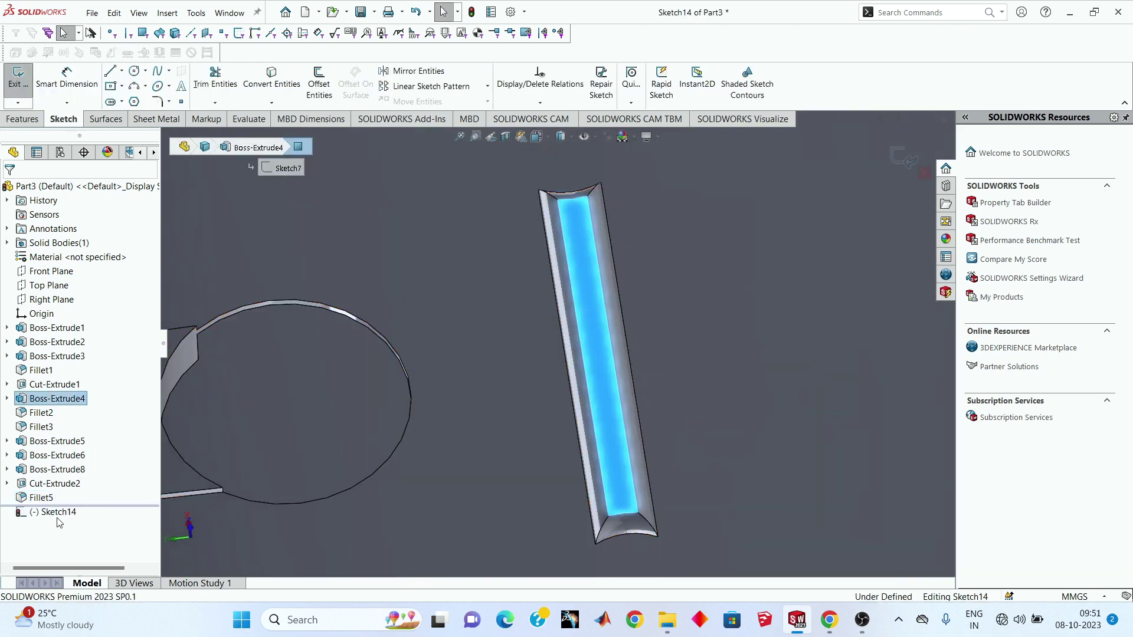
pyautogui.rightClick(58, 514)
pyautogui.click(81, 437)
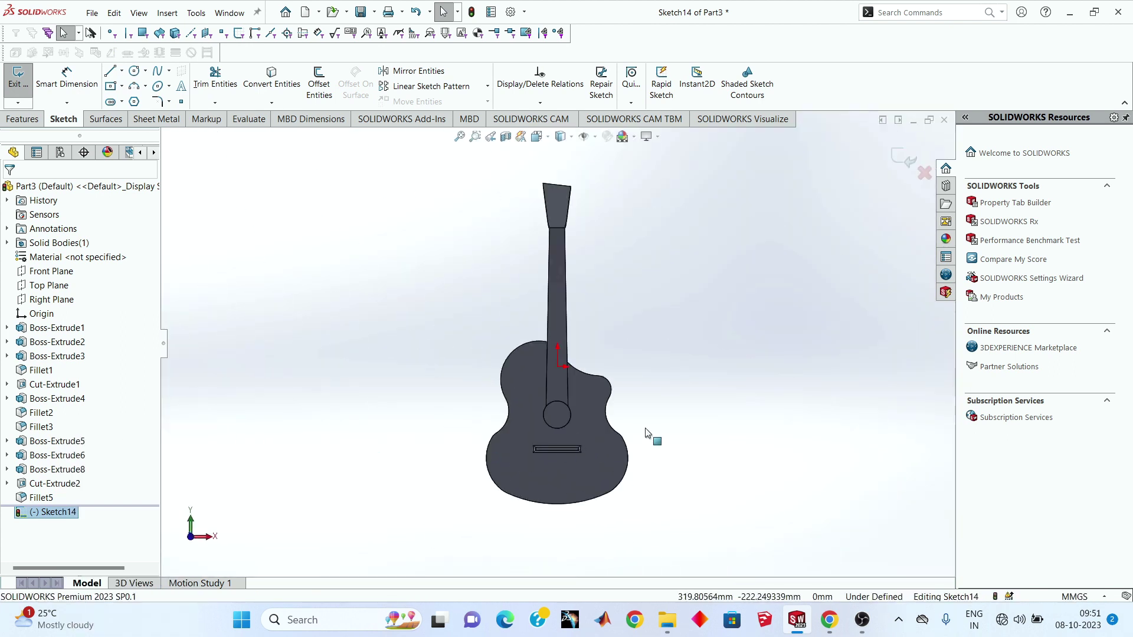
pyautogui.scroll(-3, 649, 431)
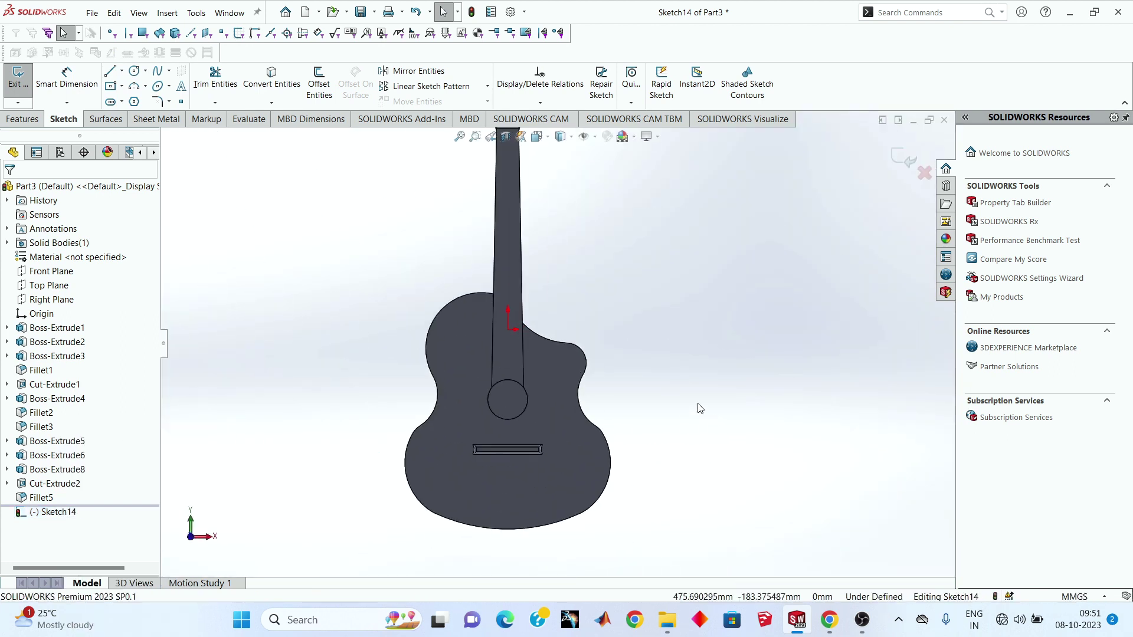
# Step: Draw a vertical centerline from the origin down past the guitar body
pyautogui.click(122, 71)
pyautogui.click(151, 101)
pyautogui.scroll(-2, 511, 364)
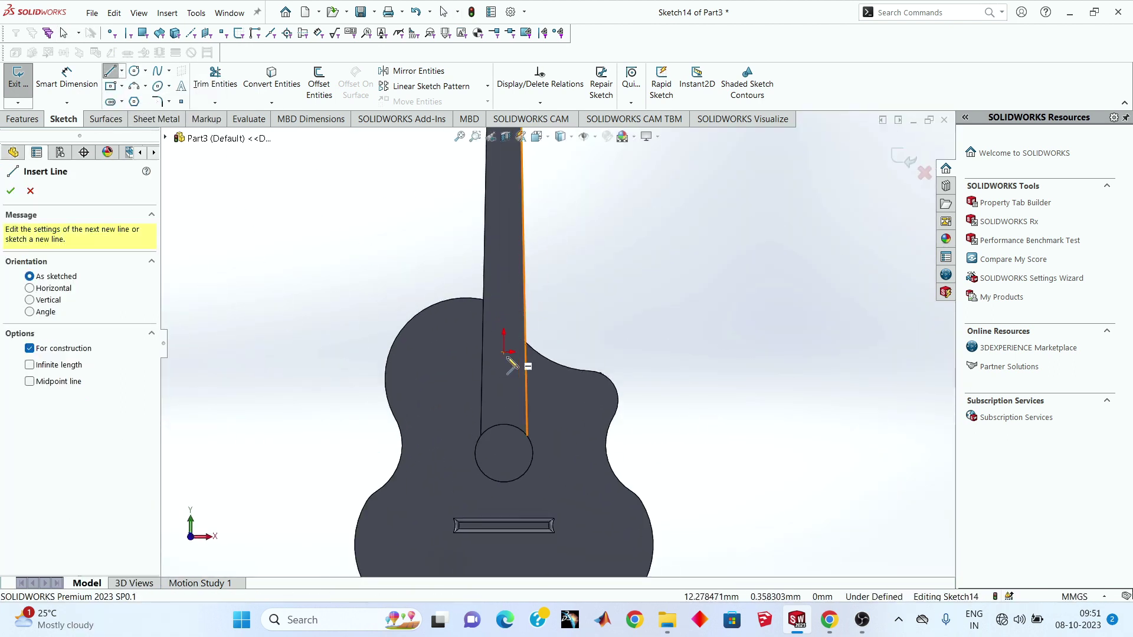
pyautogui.scroll(3, 503, 353)
pyautogui.click(535, 346)
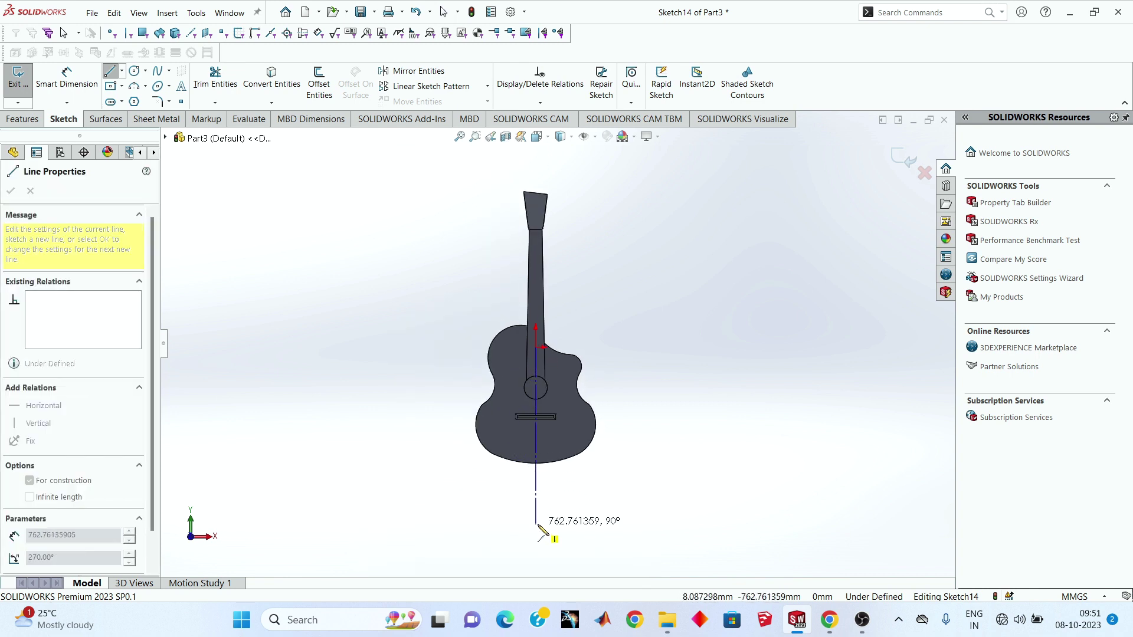
pyautogui.click(536, 525)
pyautogui.rightClick(627, 415)
pyautogui.click(652, 470)
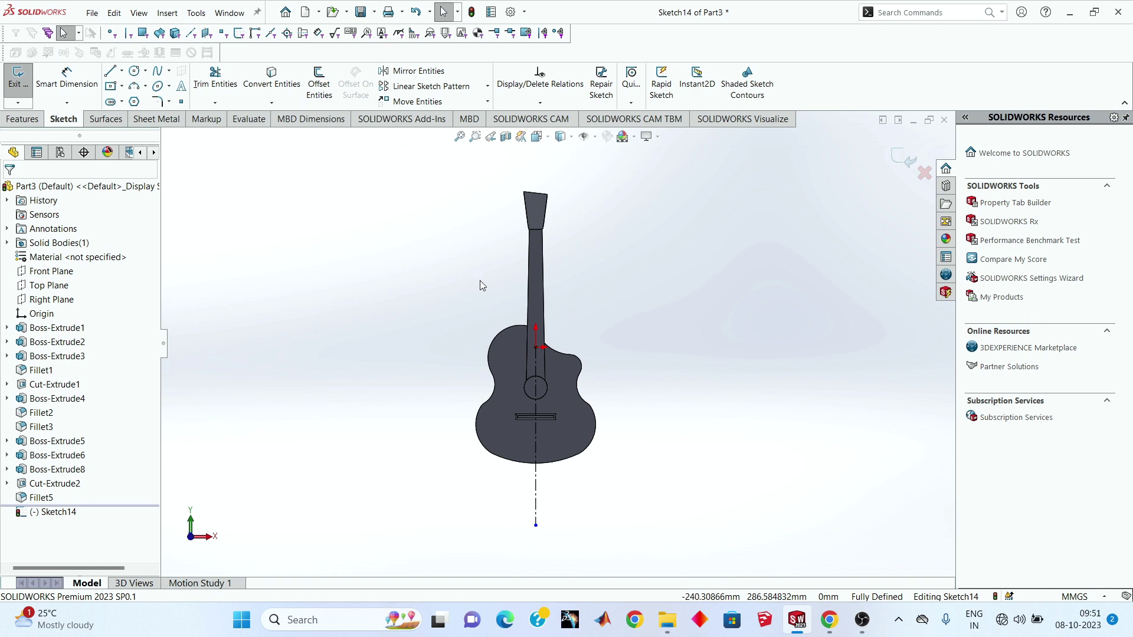
# Step: Sketch a small circle inside the bridge slot
pyautogui.click(134, 70)
pyautogui.scroll(-5, 559, 430)
pyautogui.scroll(-3, 493, 392)
pyautogui.scroll(-2, 532, 380)
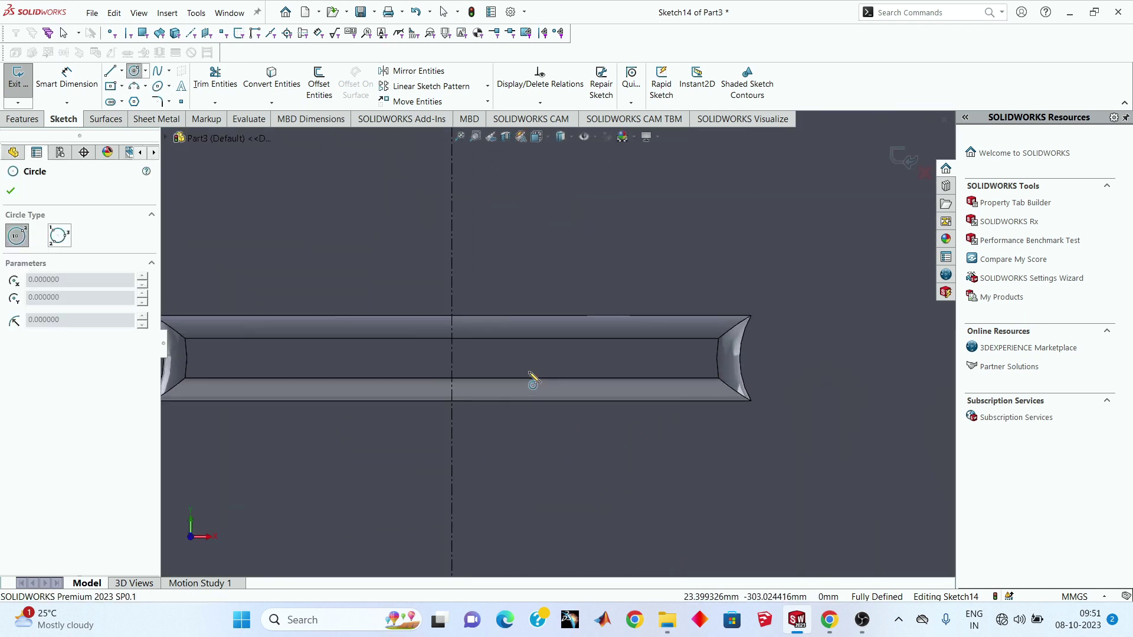
pyautogui.click(264, 359)
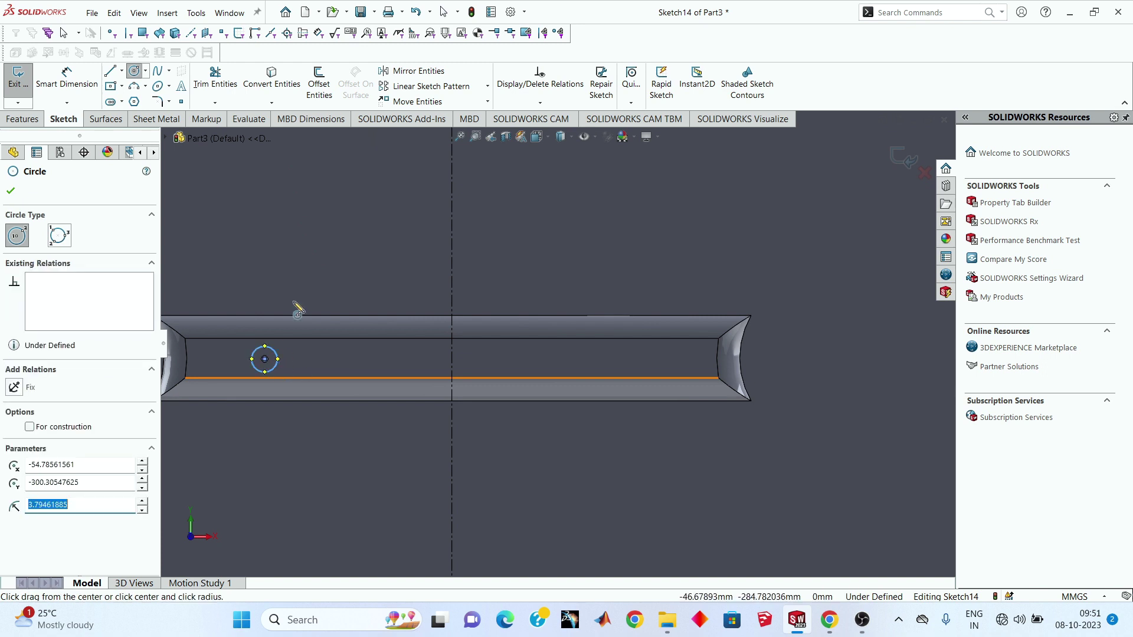
pyautogui.rightClick(296, 279)
pyautogui.click(314, 287)
# Step: Dimension the circle to 6 mm diameter, 6 mm from the slot's long edge
pyautogui.press('d')
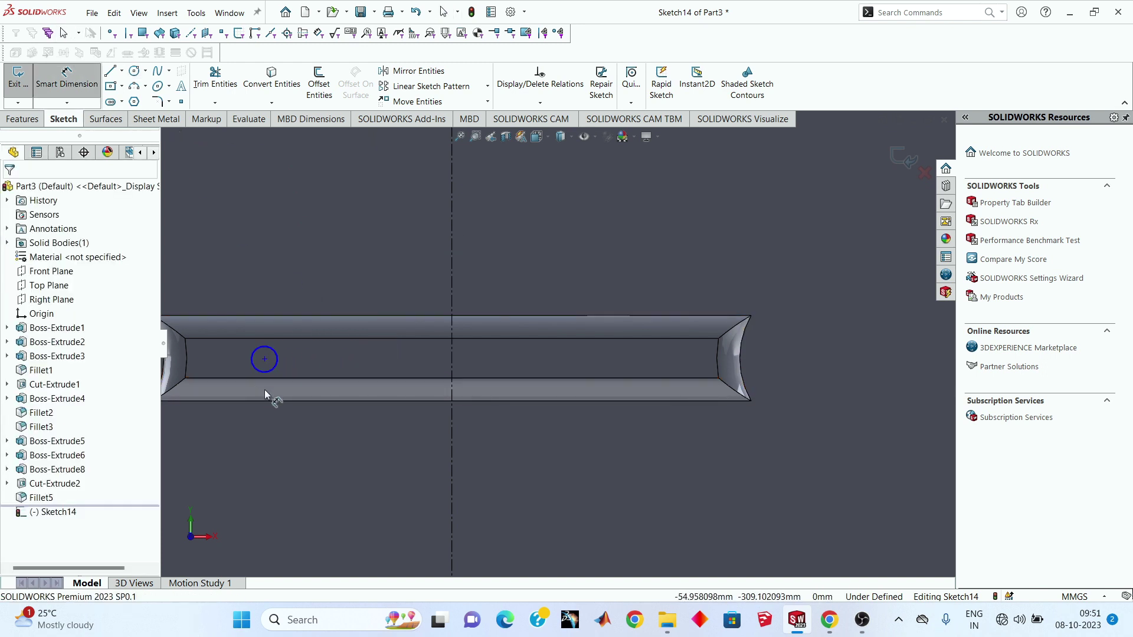
pyautogui.click(274, 367)
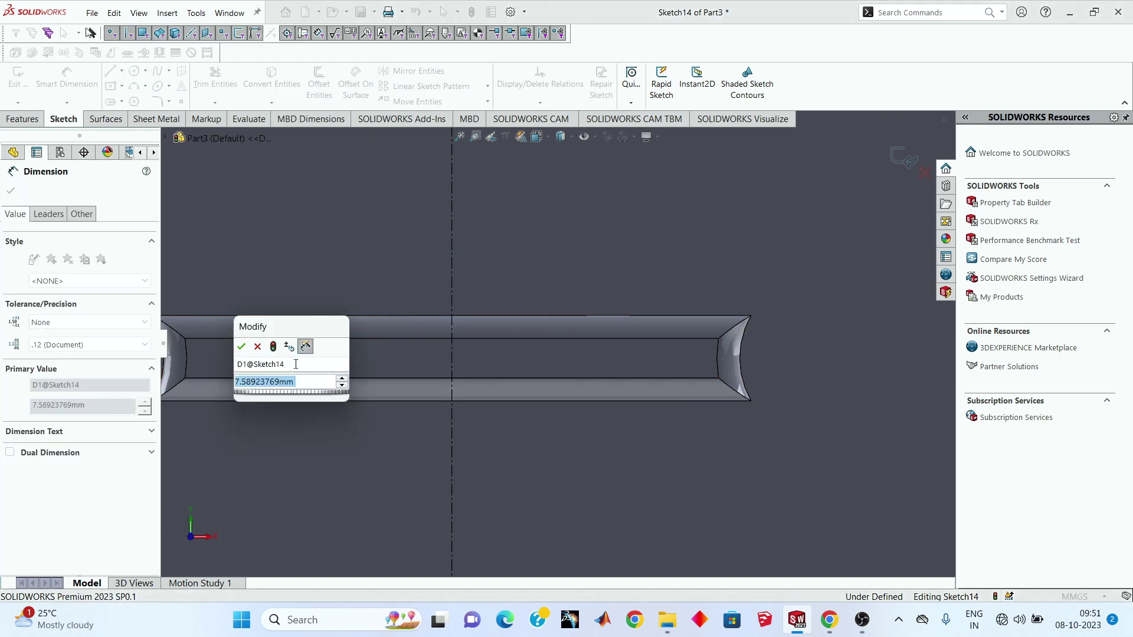
pyautogui.write('1')
pyautogui.press('BackSpace')
pyautogui.write('6')
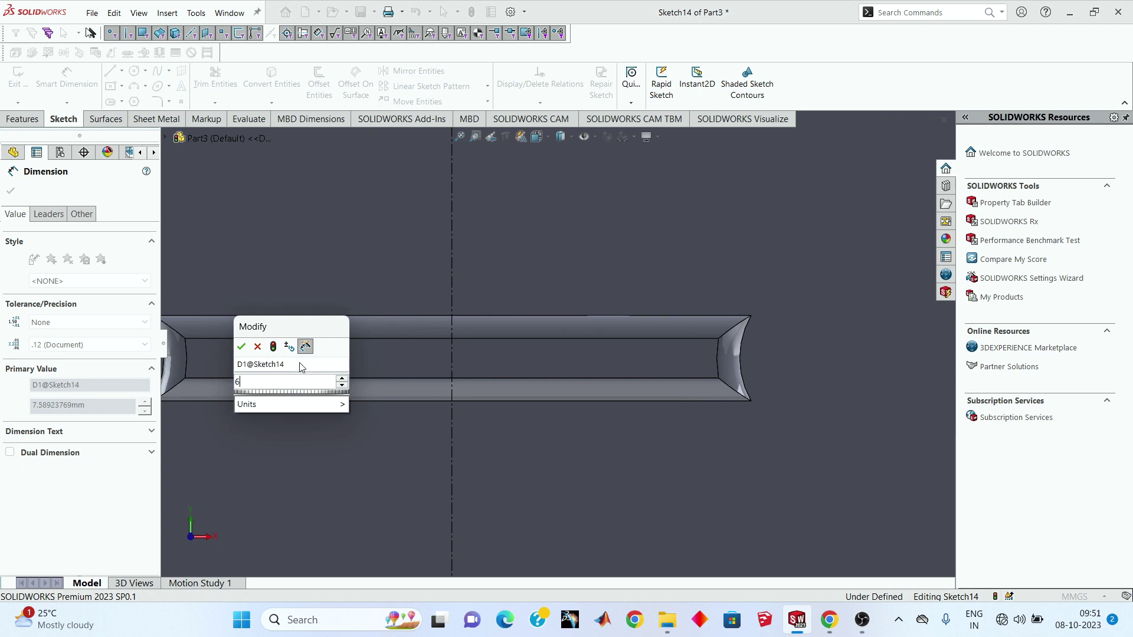
pyautogui.press('Return')
pyautogui.scroll(-2, 295, 389)
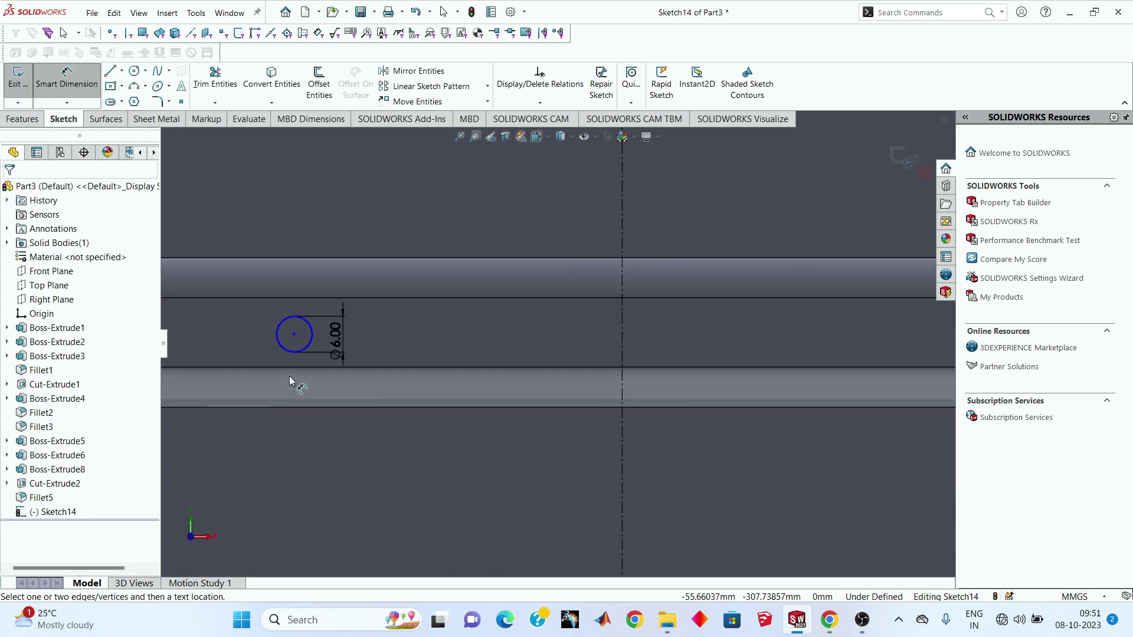
pyautogui.click(294, 336)
pyautogui.click(264, 321)
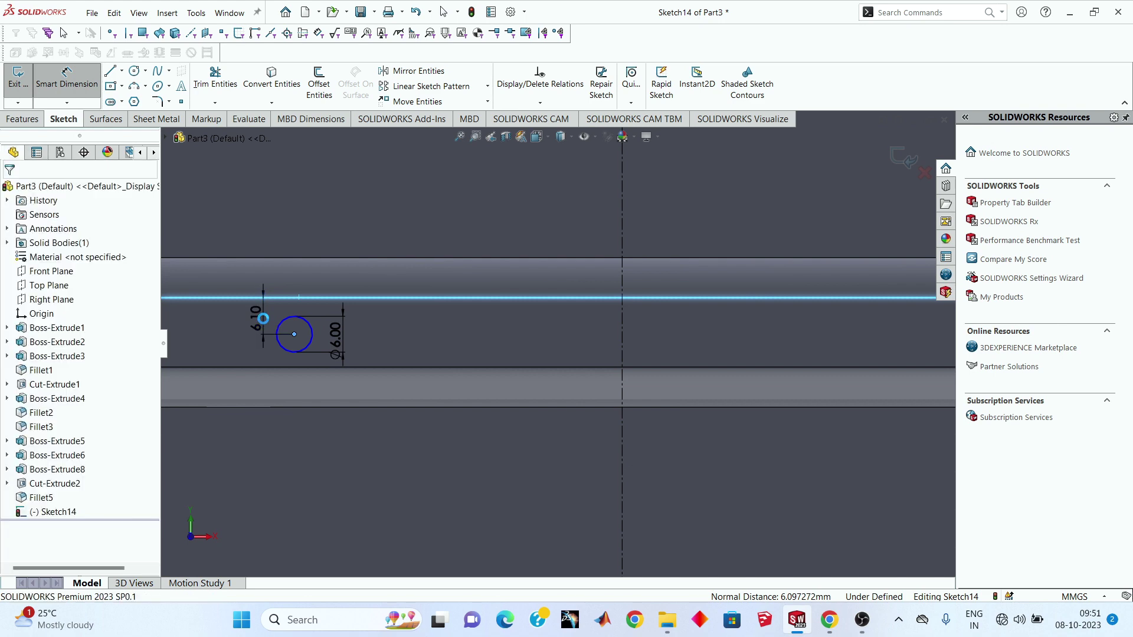
pyautogui.write('6.09727232mm')
pyautogui.press('Return')
pyautogui.click(317, 427)
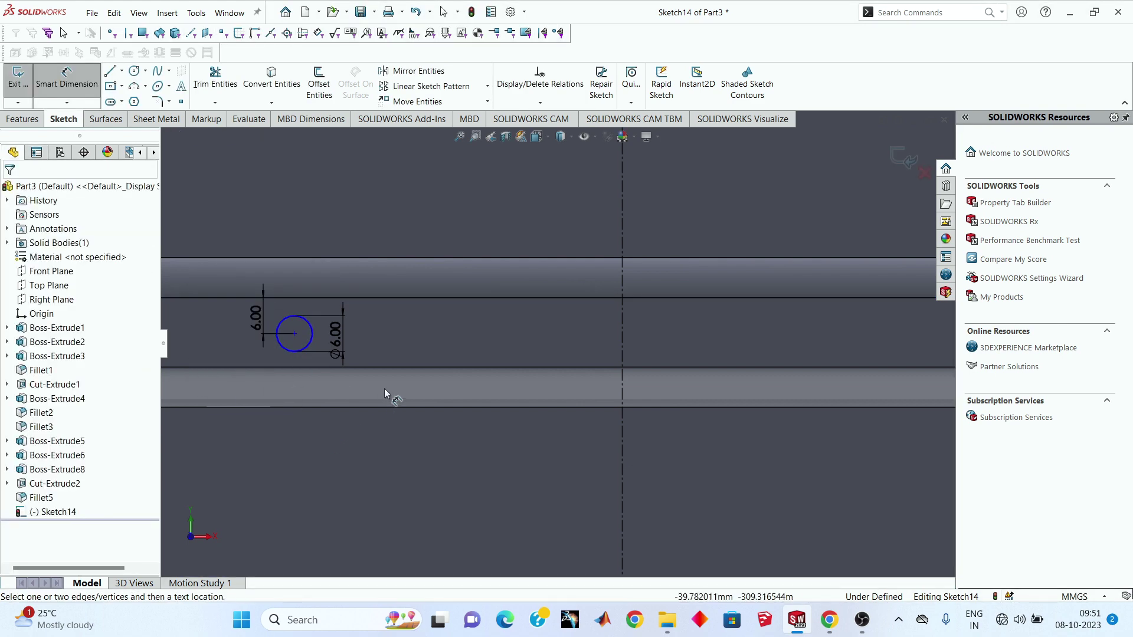
pyautogui.scroll(3, 386, 381)
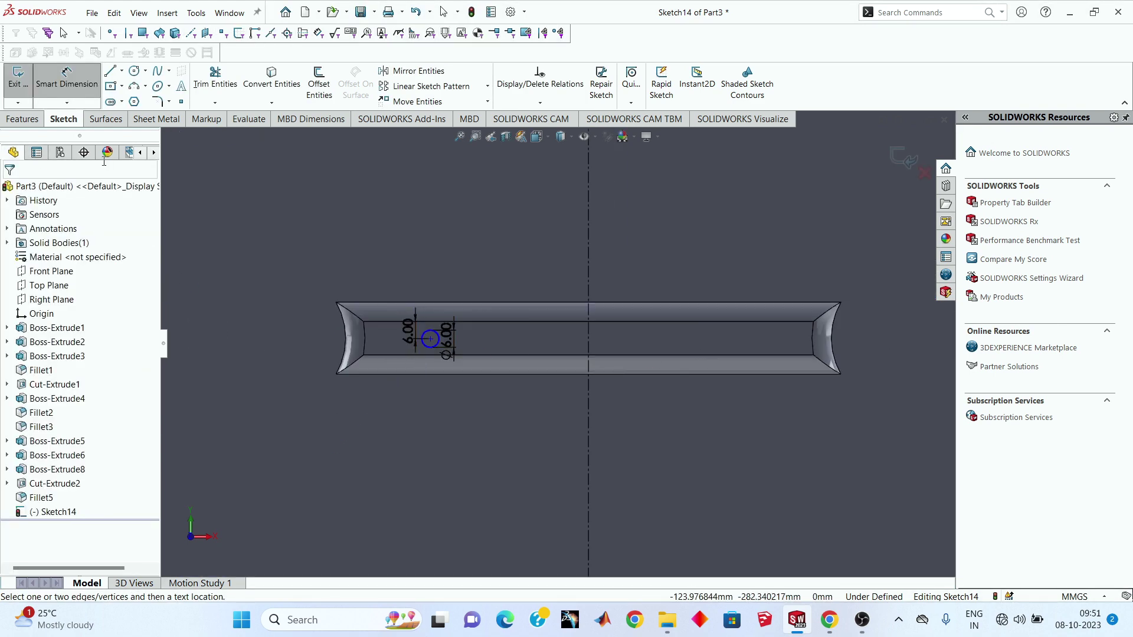
# Step: Open the Linear Sketch Pattern settings for the pin-hole circle
pyautogui.click(418, 88)
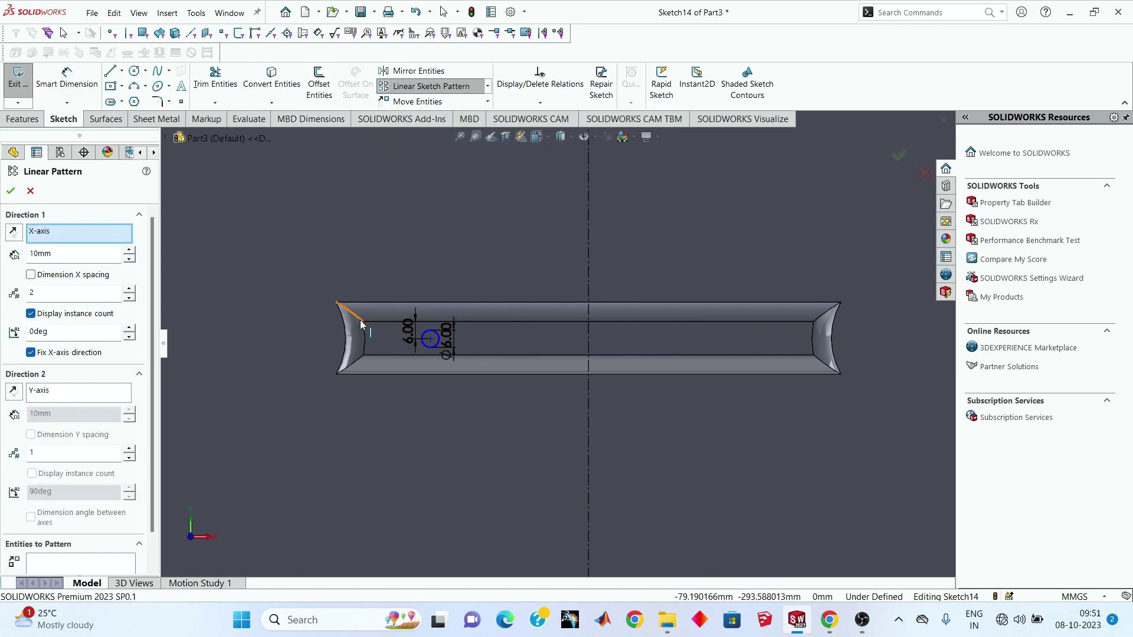
pyautogui.scroll(-2, 428, 354)
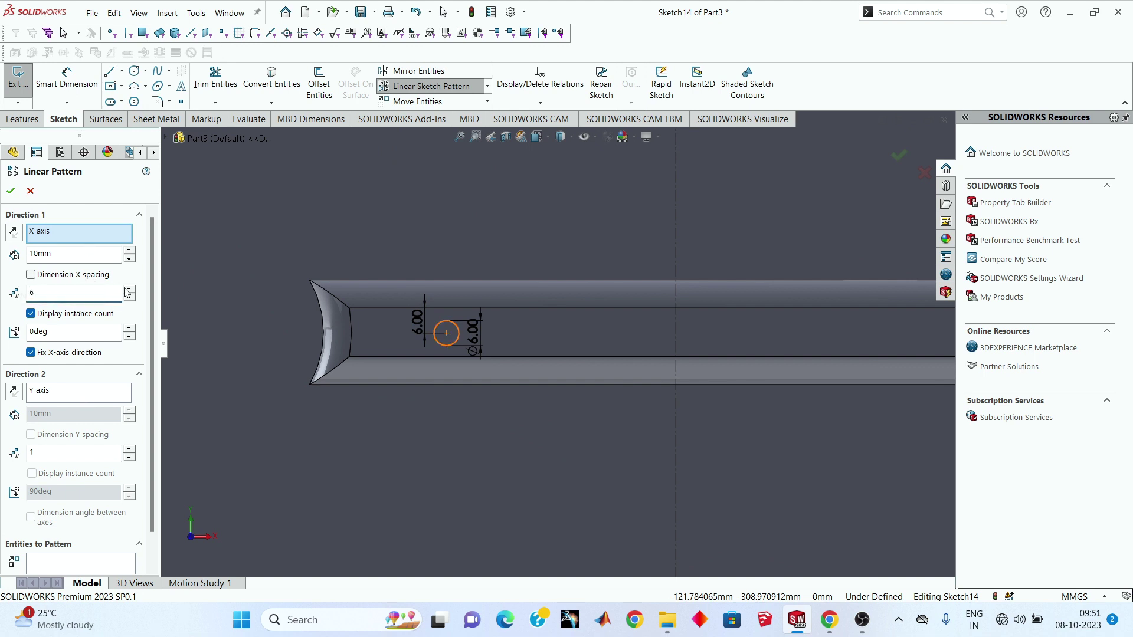
# Step: Pattern the 6 mm bridge circle into six copies spaced 22 mm along the X-axis
pyautogui.click(442, 348)
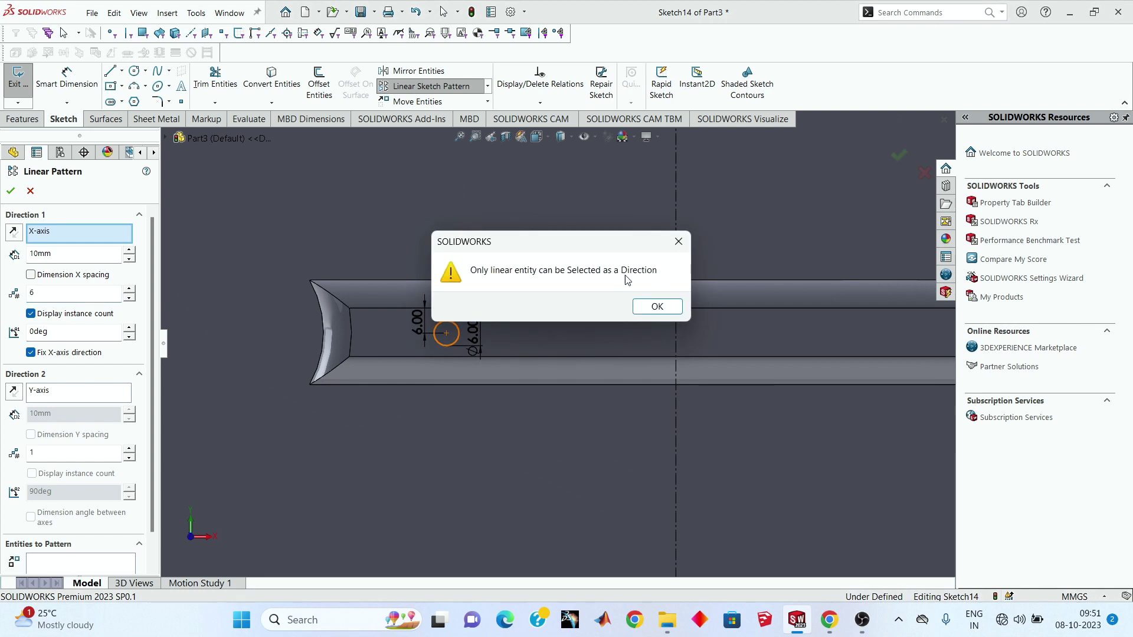
pyautogui.click(688, 242)
pyautogui.click(47, 561)
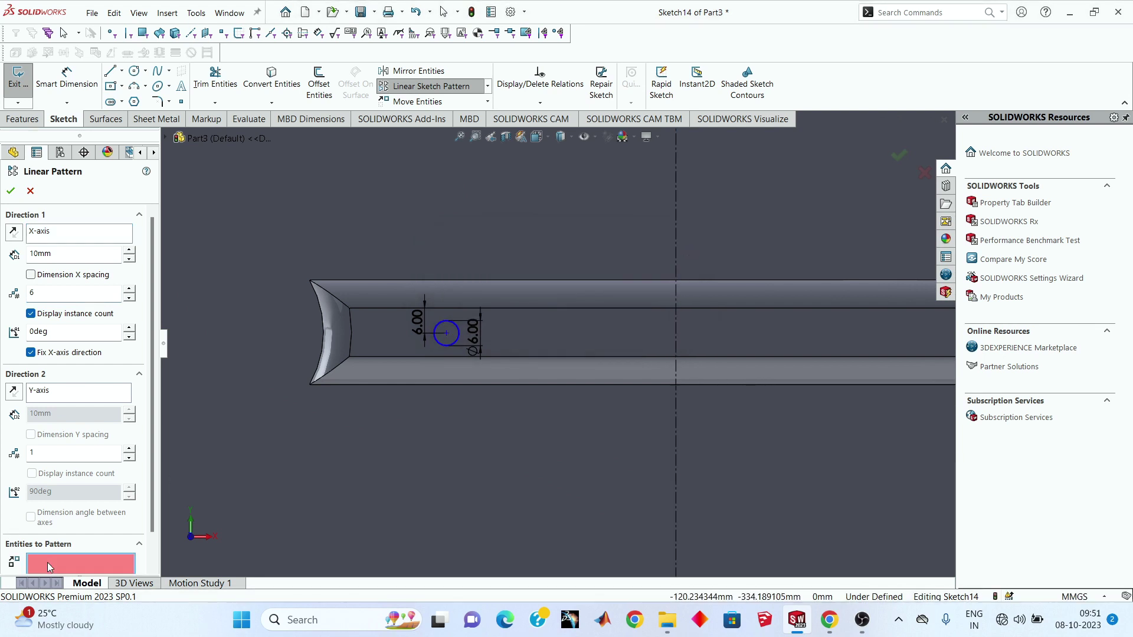
pyautogui.click(447, 348)
pyautogui.press('z')
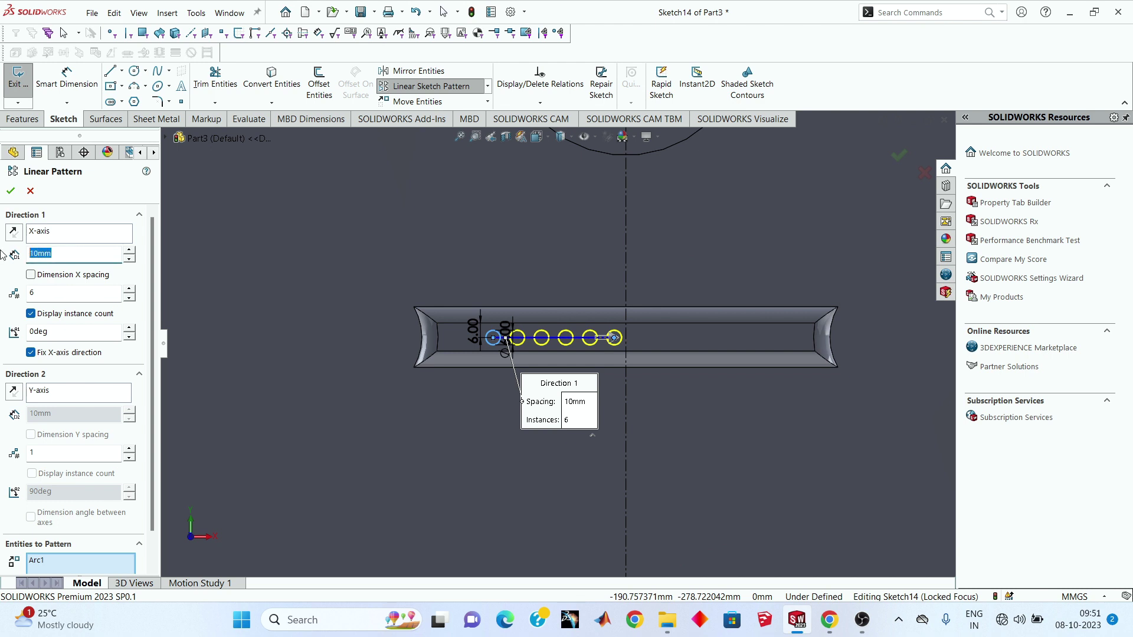
pyautogui.write('22')
pyautogui.press('Return')
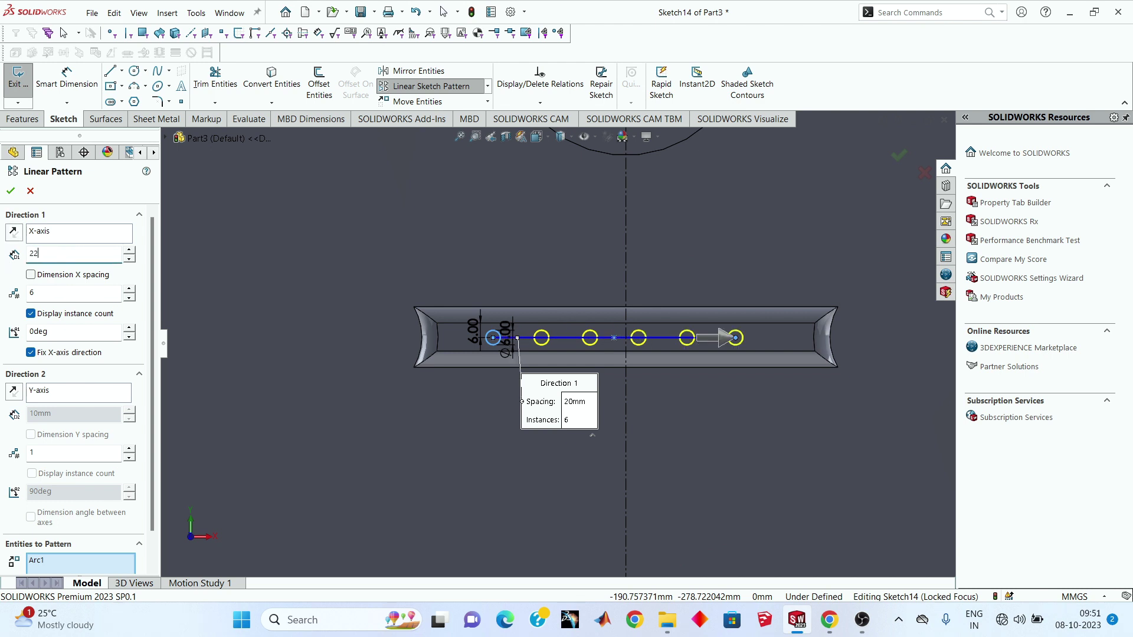
pyautogui.press('Return')
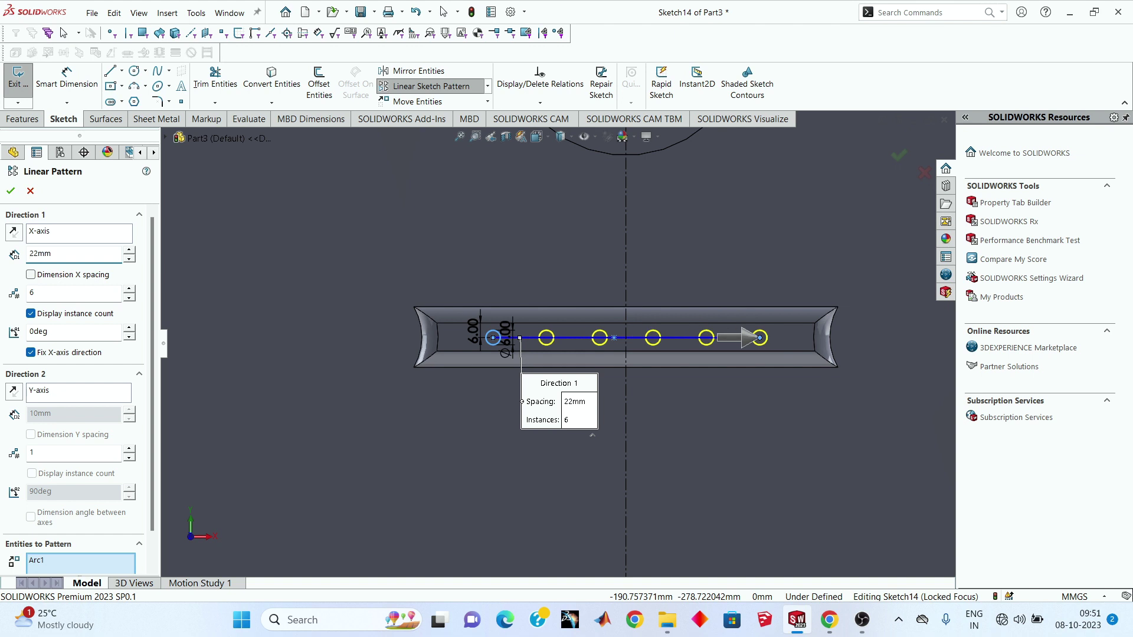
# Step: Extrude the six patterned bridge circles 4 mm blind into pins (Boss-Extrude9)
pyautogui.click(11, 192)
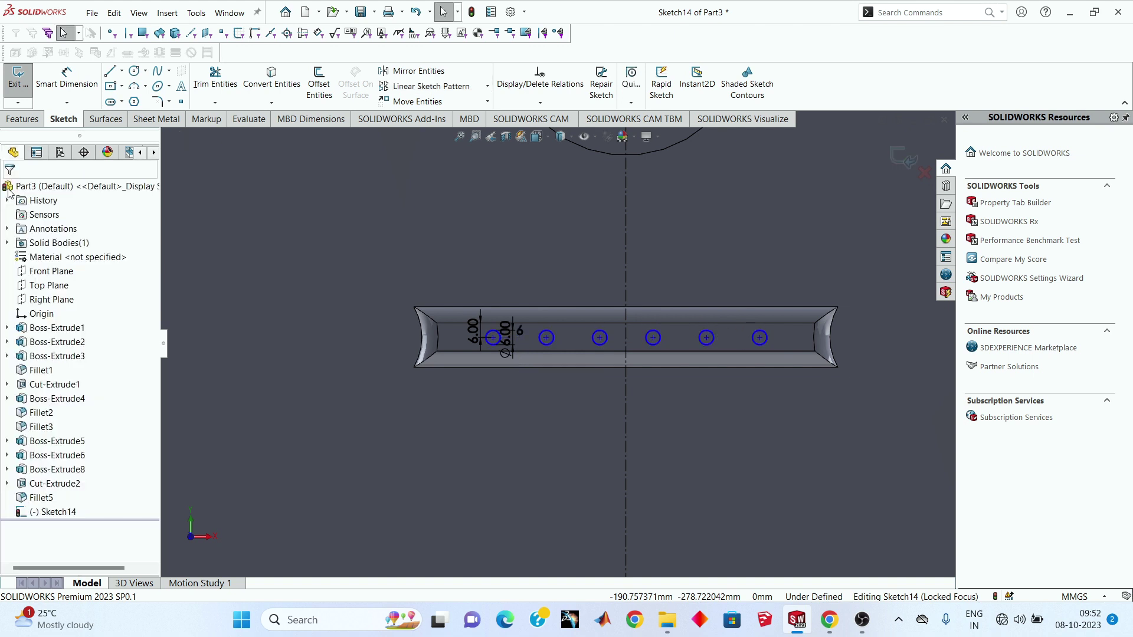
pyautogui.click(898, 164)
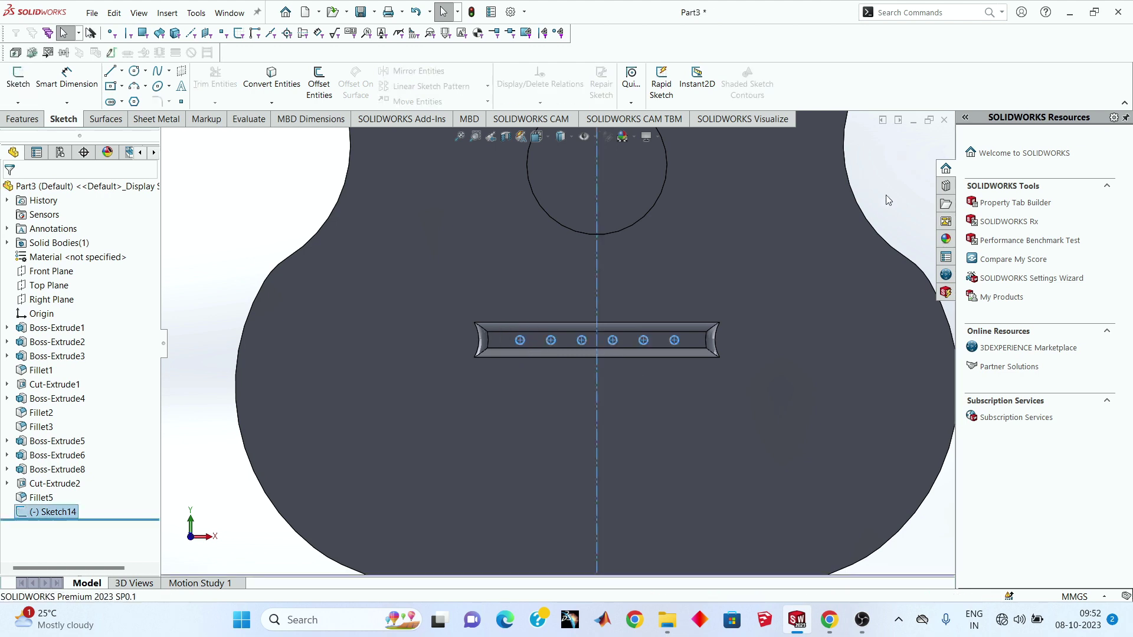
pyautogui.click(23, 119)
pyautogui.click(24, 83)
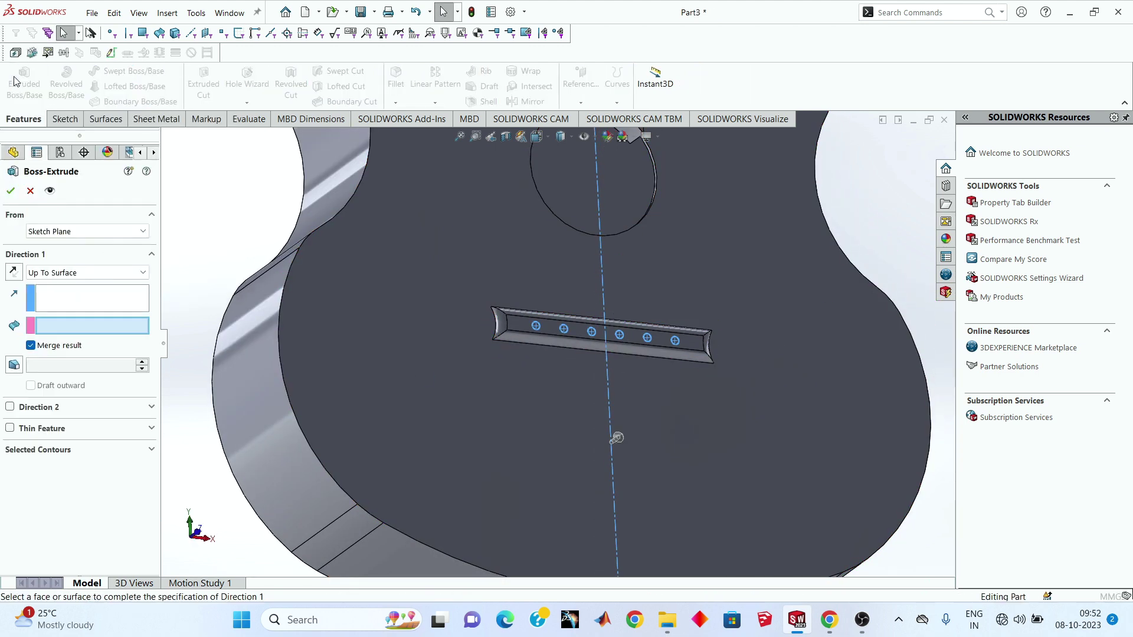
pyautogui.scroll(-5, 534, 334)
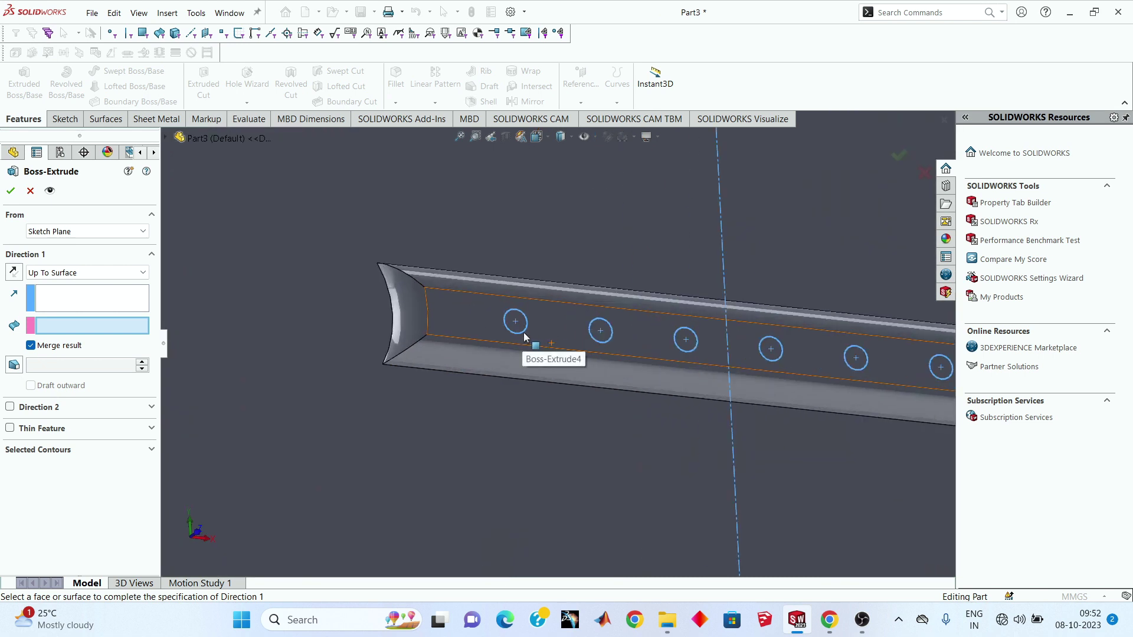
pyautogui.click(88, 272)
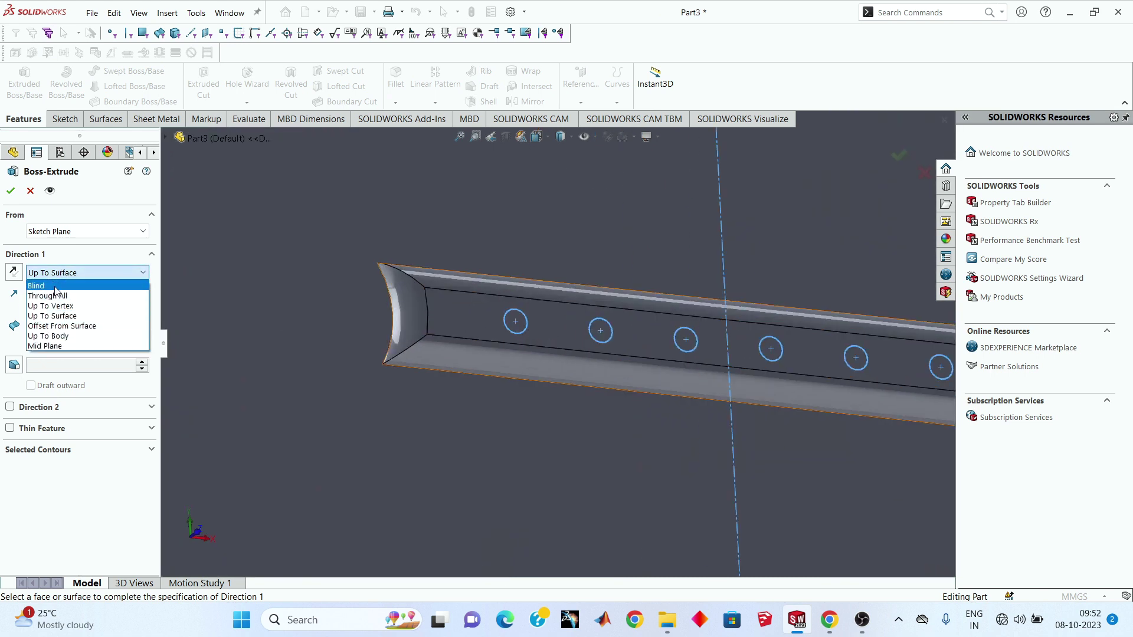
pyautogui.click(56, 290)
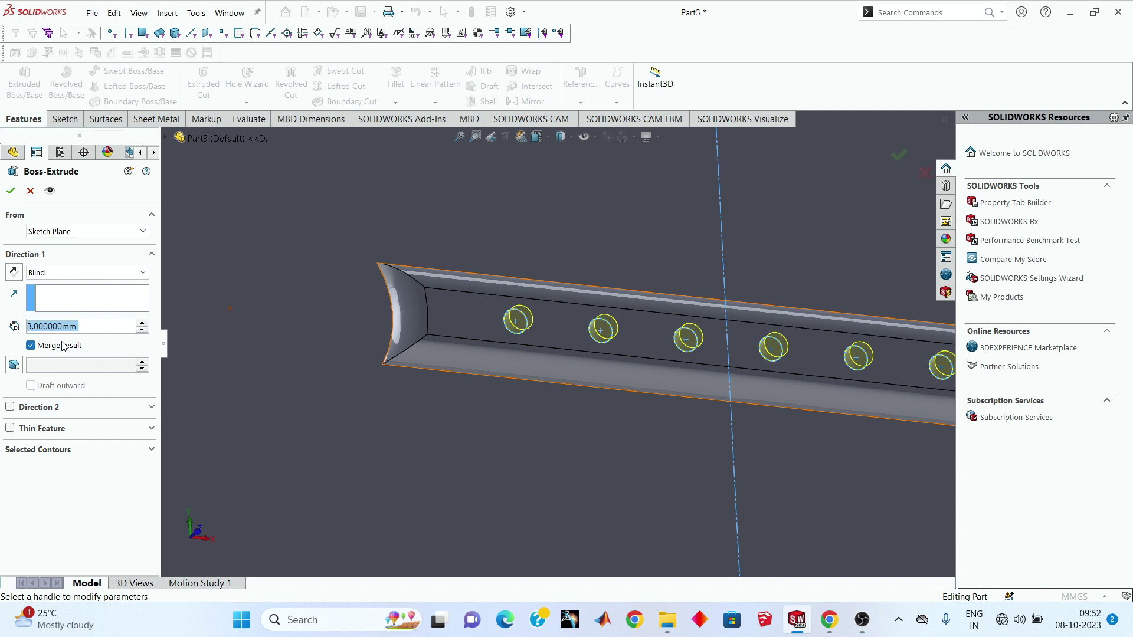
pyautogui.write('4')
pyautogui.press('Return')
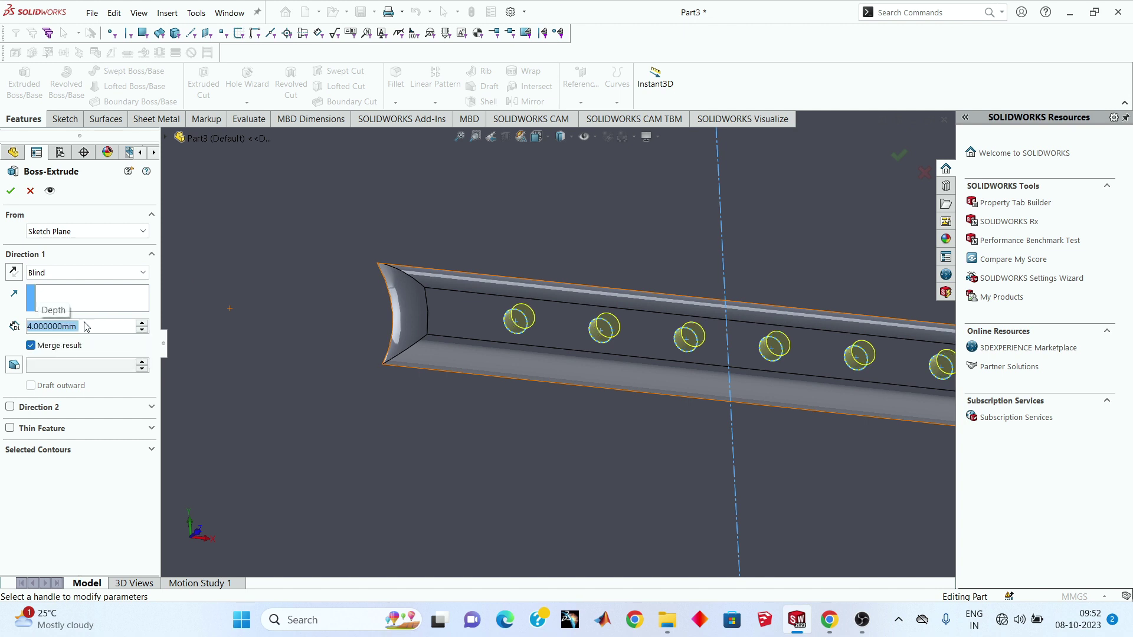
pyautogui.click(10, 192)
pyautogui.moveTo(529, 346)
pyautogui.mouseDown(button='middle')
pyautogui.moveTo(410, 289)
pyautogui.moveTo(432, 364)
pyautogui.moveTo(566, 291)
pyautogui.moveTo(458, 311)
pyautogui.moveTo(493, 304)
pyautogui.moveTo(385, 290)
pyautogui.moveTo(862, 253)
pyautogui.mouseUp(button='middle')
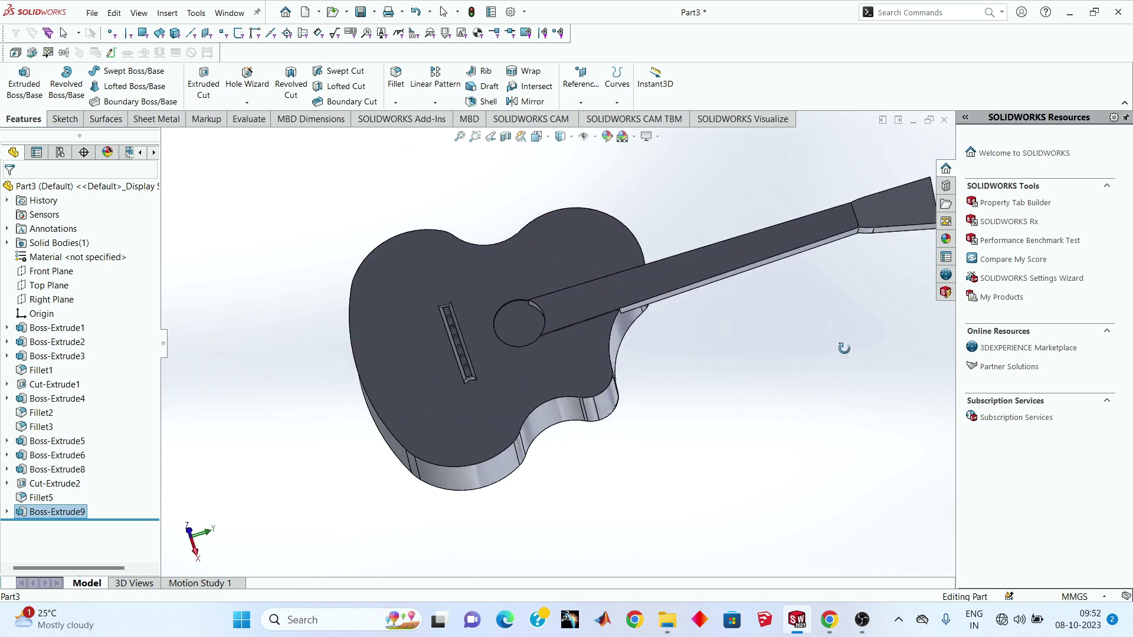
# Step: Start a new sketch on the headstock face and view it Normal To
pyautogui.scroll(-5, 728, 266)
pyautogui.click(729, 266)
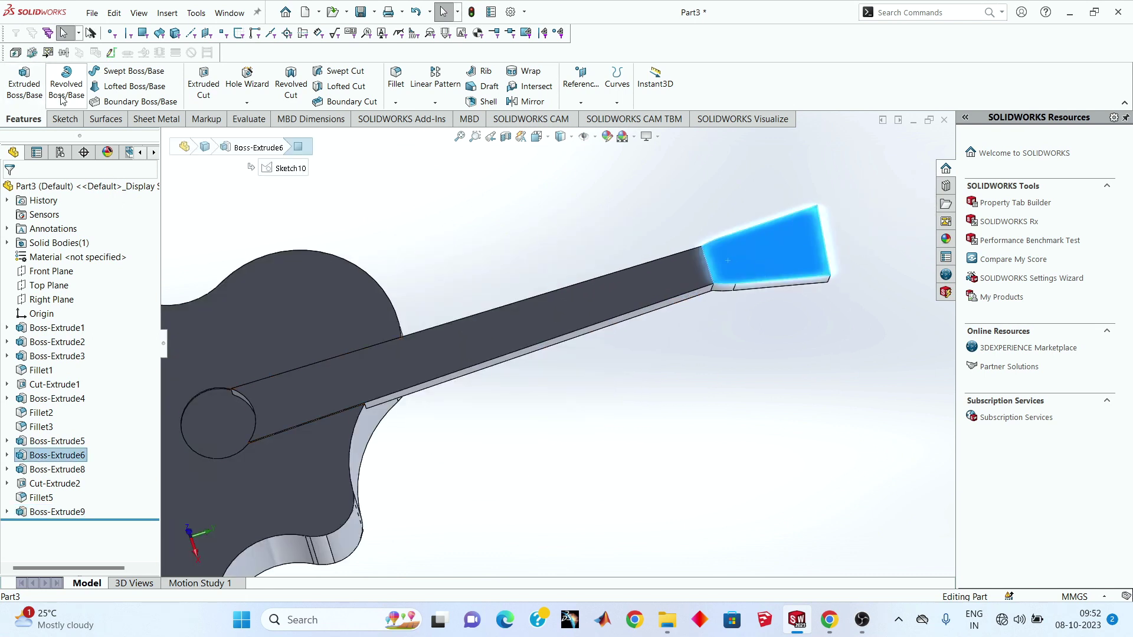
pyautogui.click(64, 119)
pyautogui.click(17, 79)
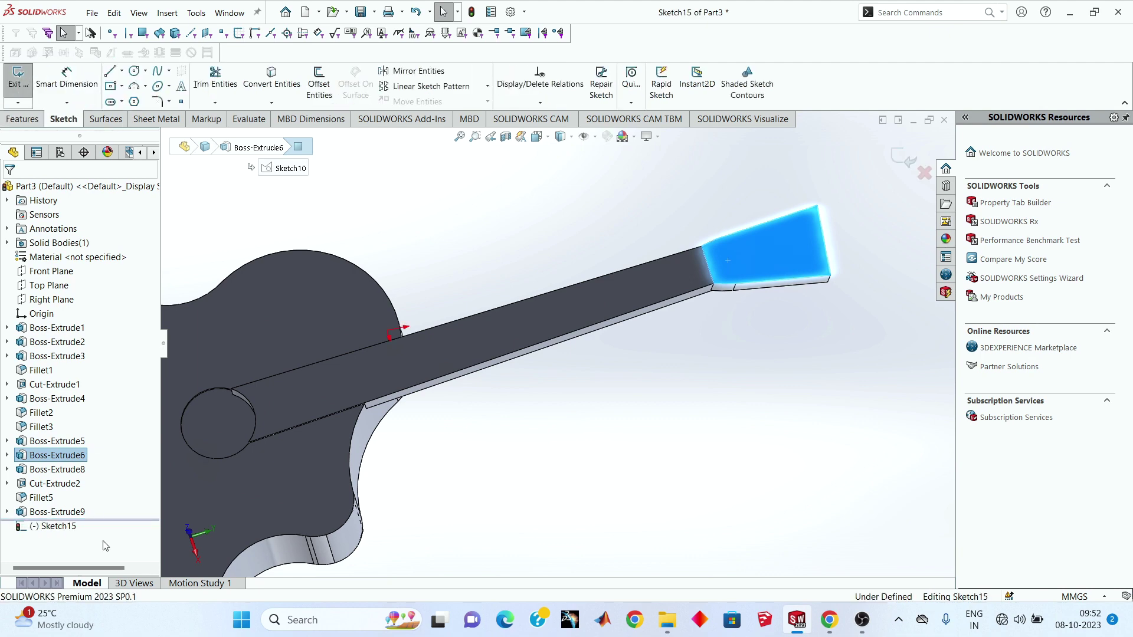
pyautogui.rightClick(63, 534)
pyautogui.click(89, 436)
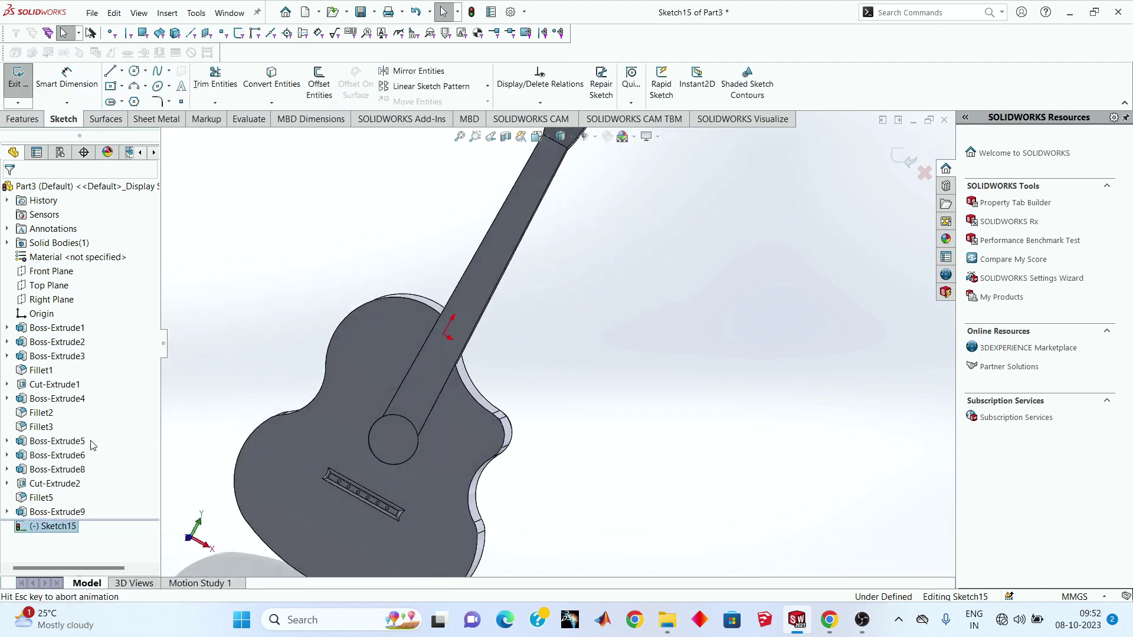
pyautogui.scroll(-5, 518, 208)
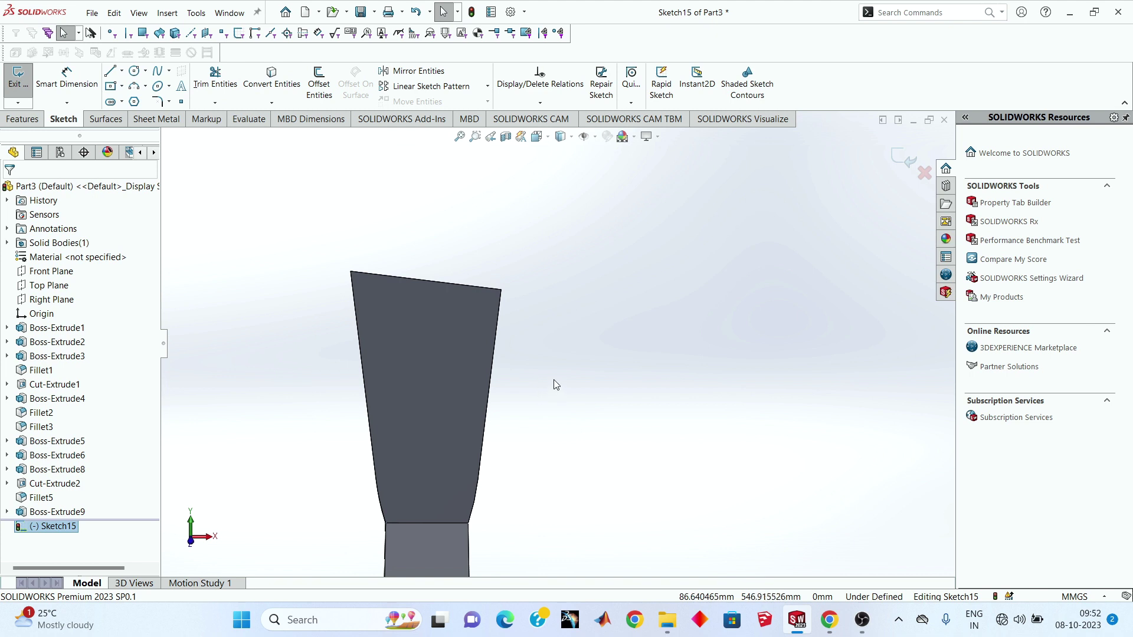
pyautogui.scroll(-1, 558, 380)
# Step: Draw three small circles down the left side of the headstock
pyautogui.click(134, 72)
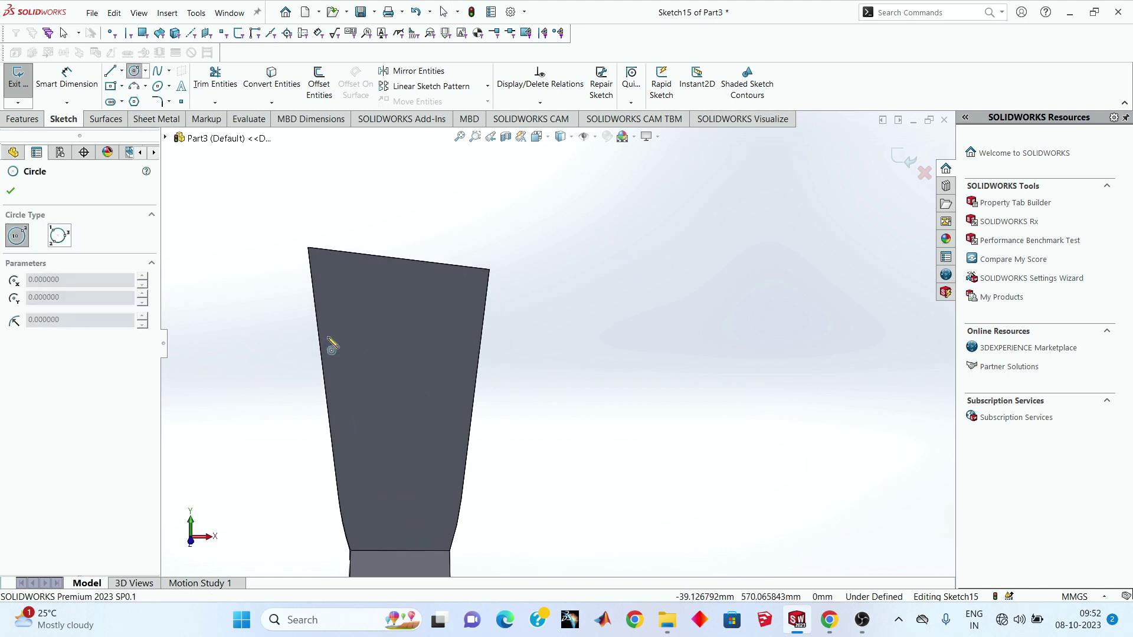
pyautogui.click(334, 301)
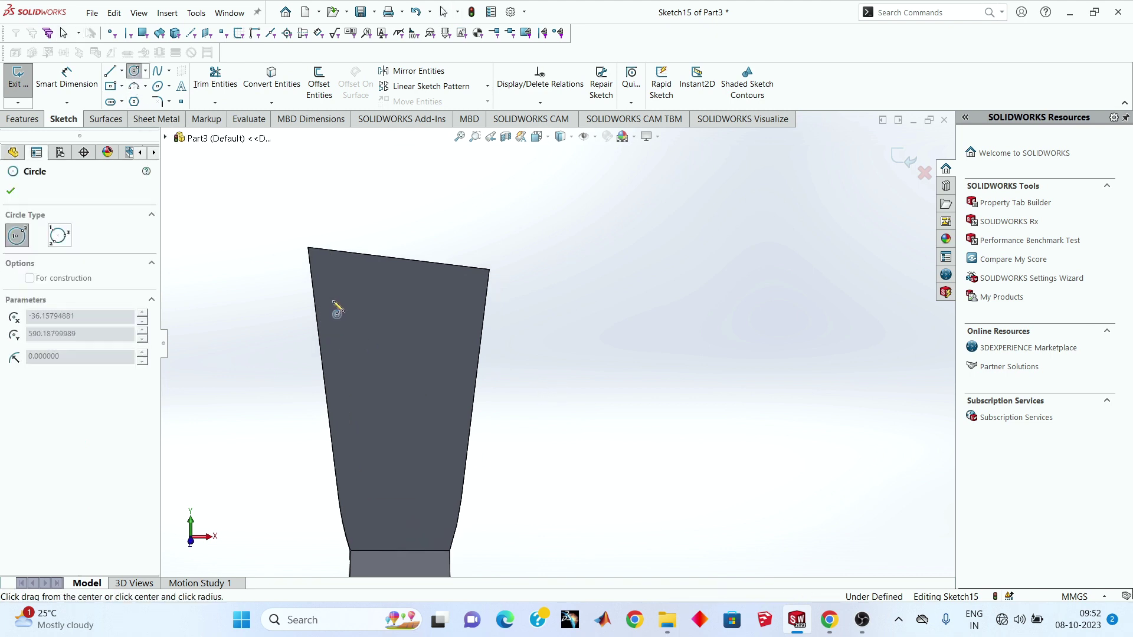
pyautogui.click(342, 310)
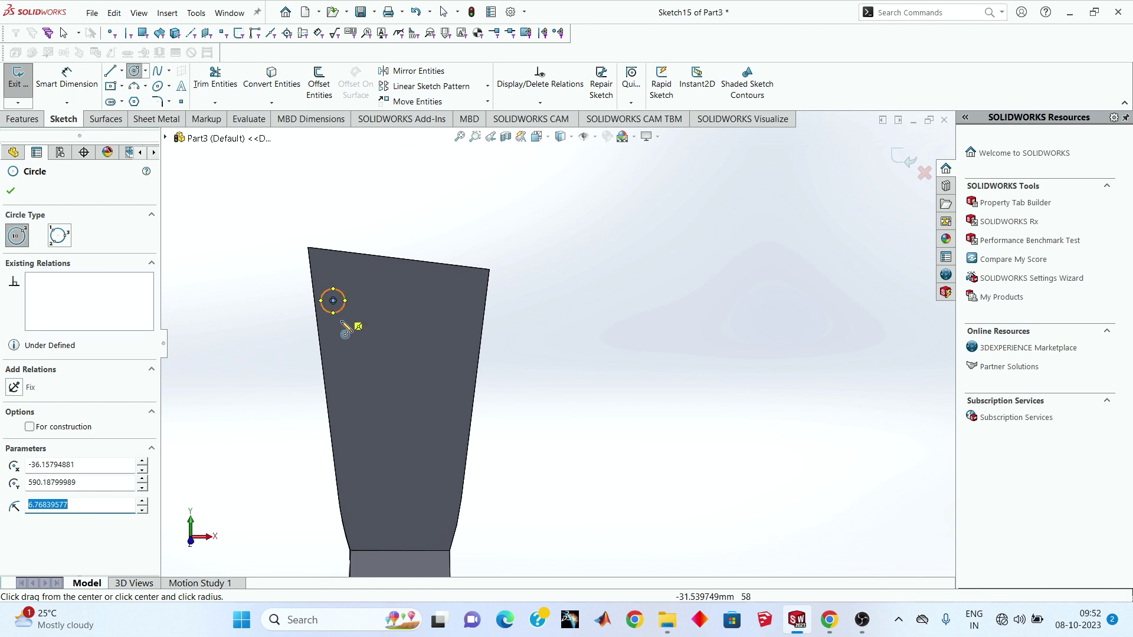
pyautogui.click(346, 395)
pyautogui.click(359, 395)
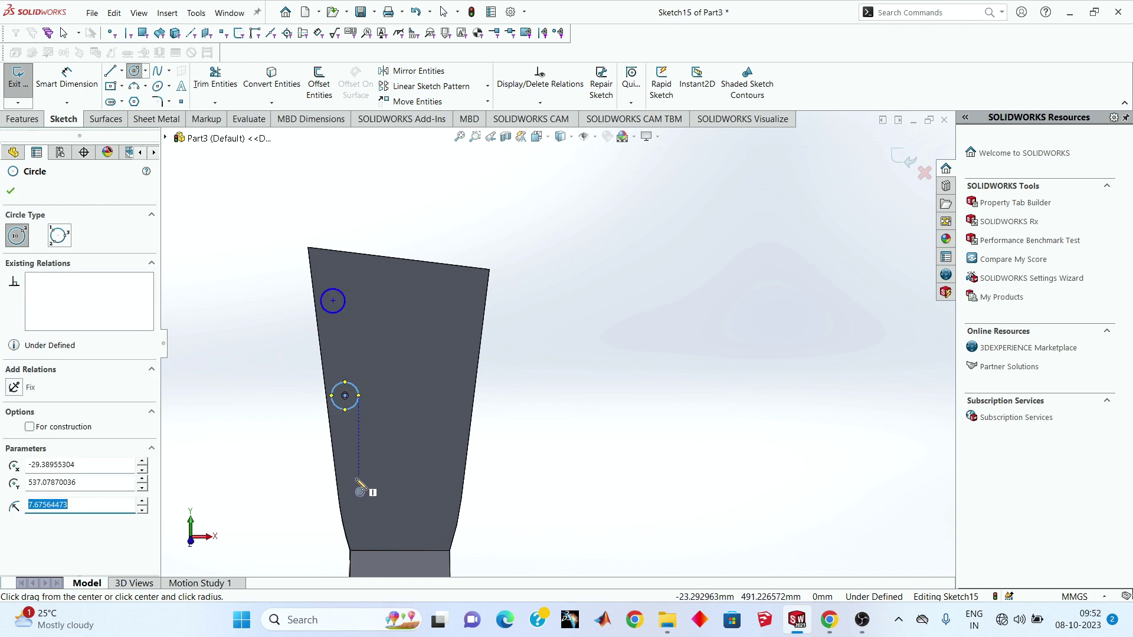
pyautogui.click(354, 479)
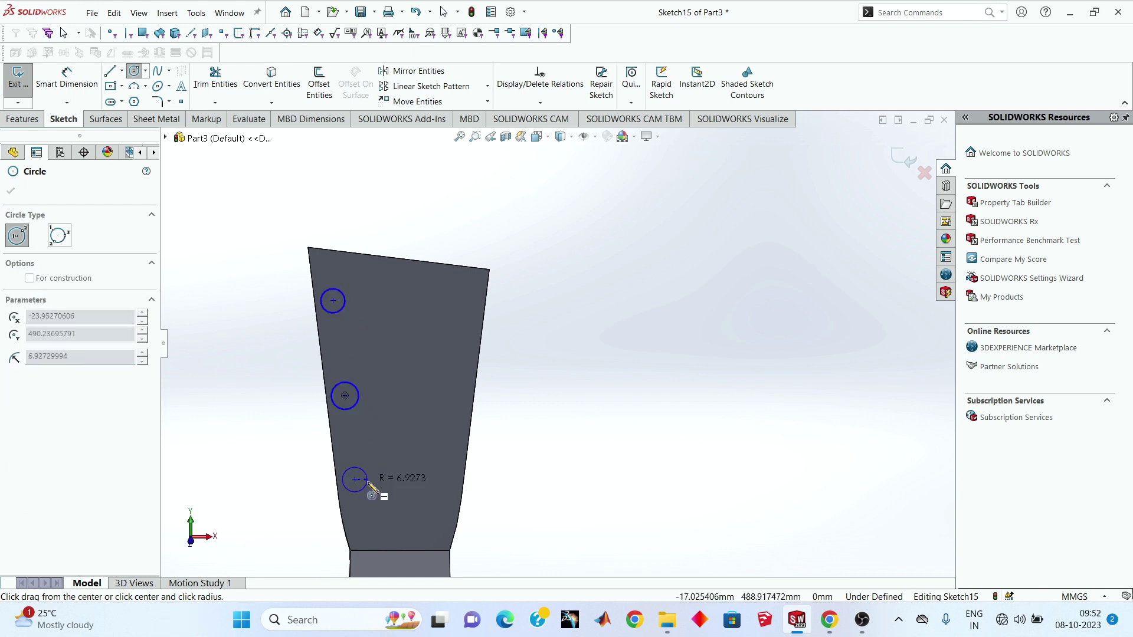
pyautogui.click(368, 482)
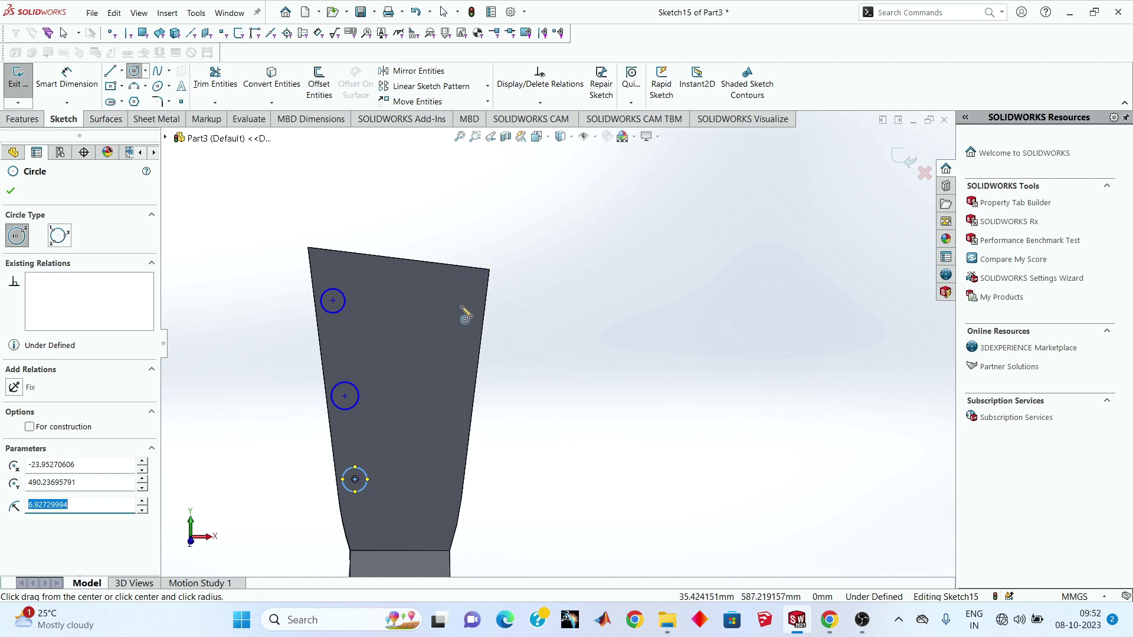
# Step: Draw three matching circles down the right side of the headstock
pyautogui.click(453, 306)
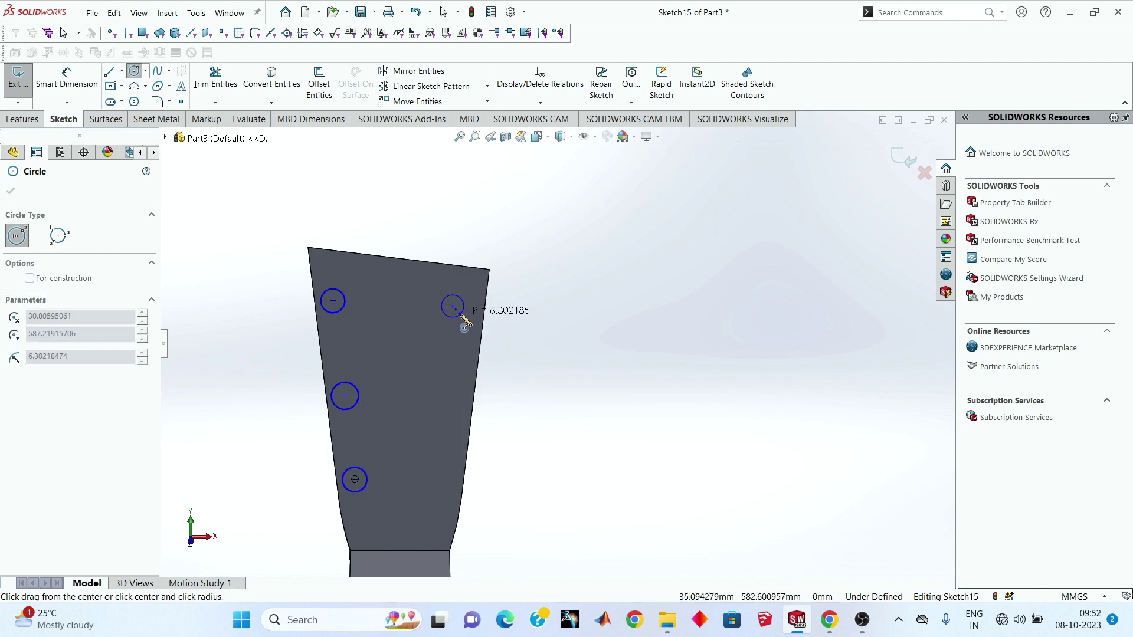
pyautogui.click(447, 400)
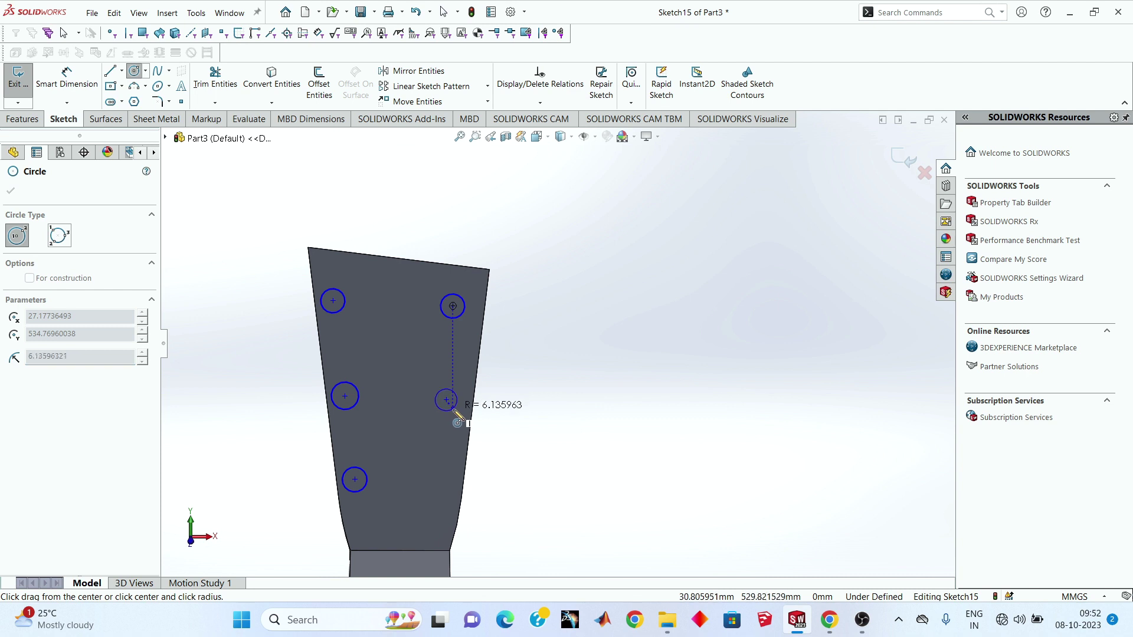
pyautogui.click(458, 400)
pyautogui.click(440, 479)
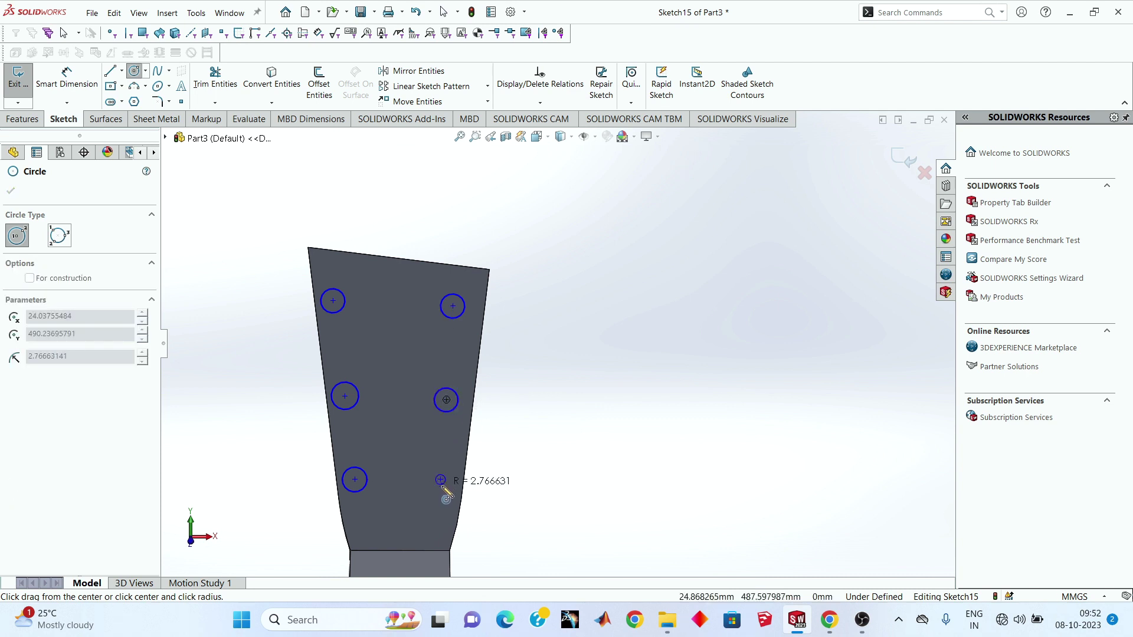
pyautogui.click(452, 480)
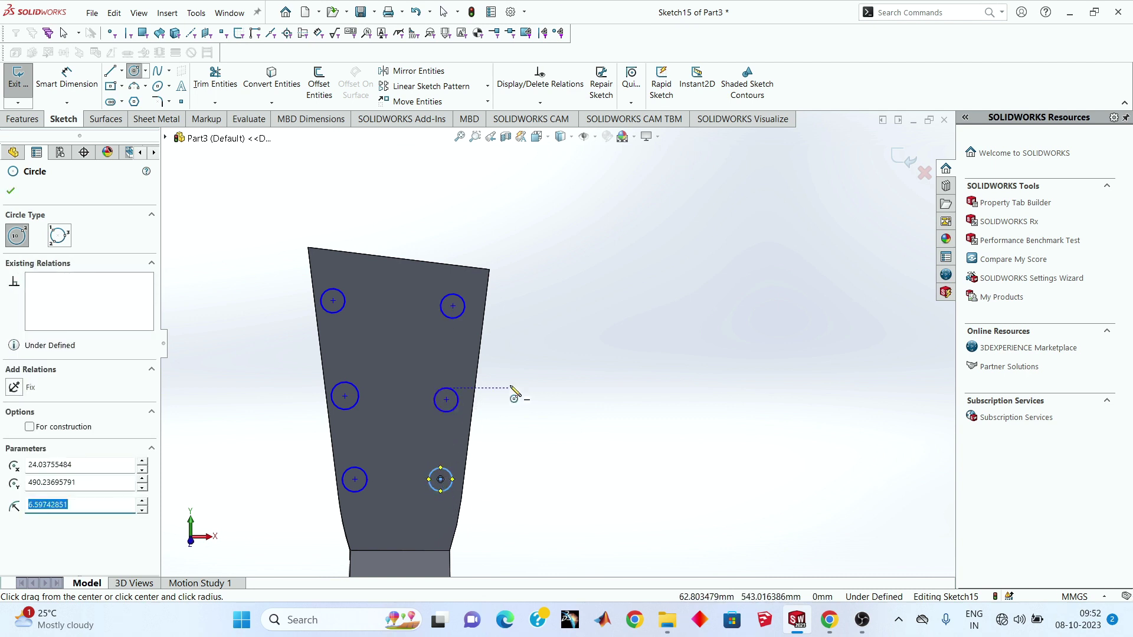
pyautogui.press('Escape')
pyautogui.click(462, 316)
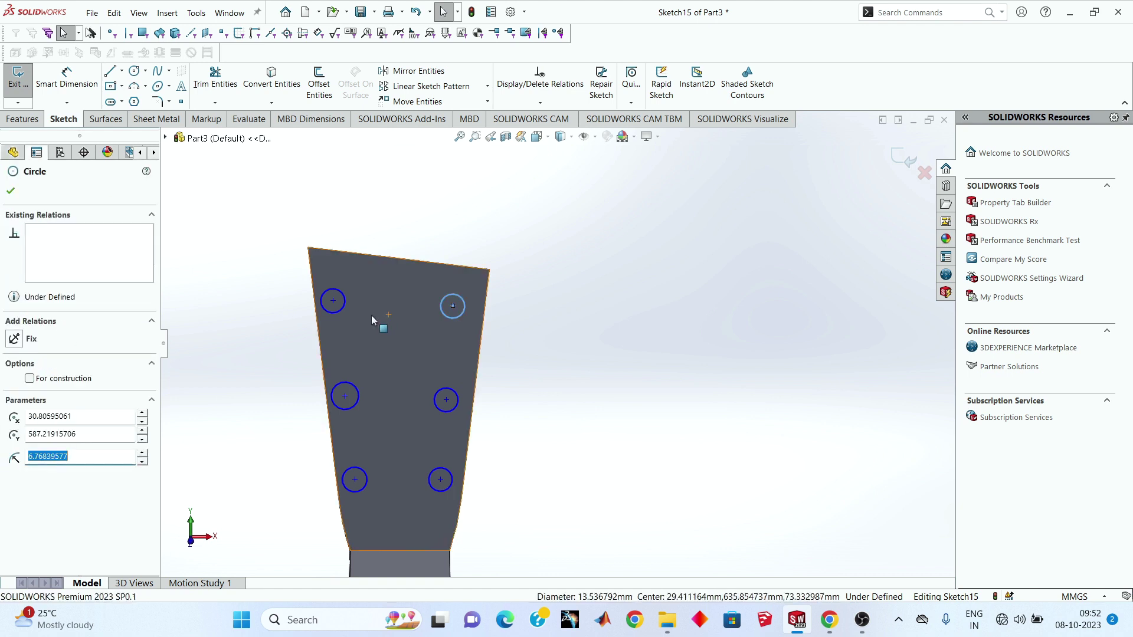
# Step: Make all six headstock circles equal in size
pyautogui.keyDown('ctrl'); pyautogui.click(334, 313); pyautogui.keyUp('ctrl')
pyautogui.keyDown('ctrl'); pyautogui.click(347, 408); pyautogui.keyUp('ctrl')
pyautogui.keyDown('ctrl'); pyautogui.click(345, 488); pyautogui.keyUp('ctrl')
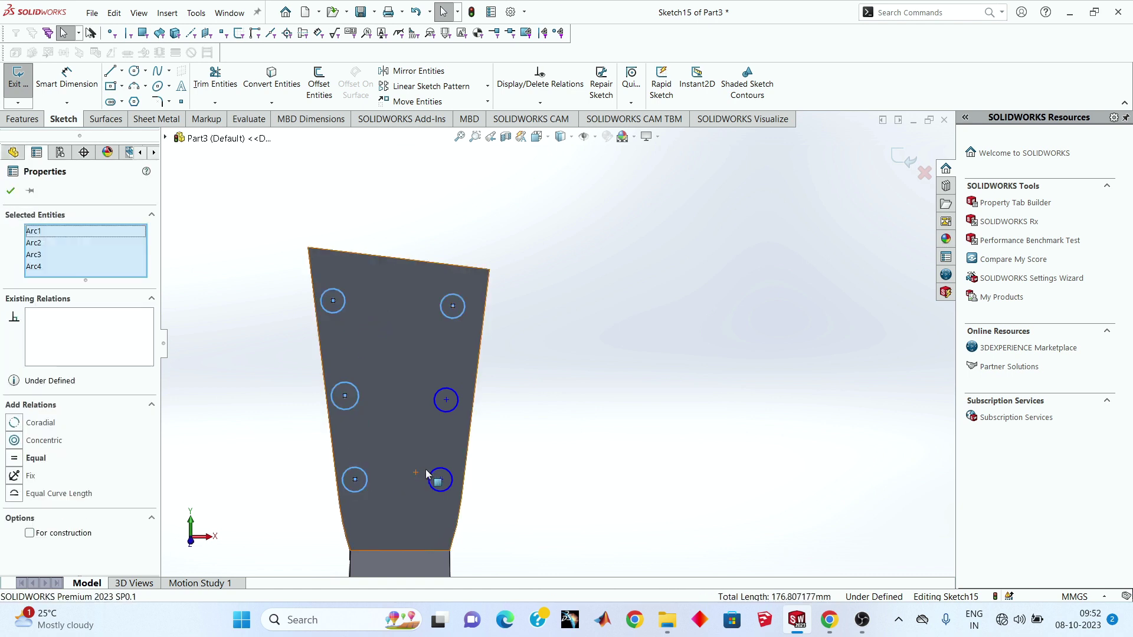
pyautogui.keyDown('ctrl'); pyautogui.click(428, 472); pyautogui.keyUp('ctrl')
pyautogui.keyDown('ctrl'); pyautogui.click(441, 403); pyautogui.keyUp('ctrl')
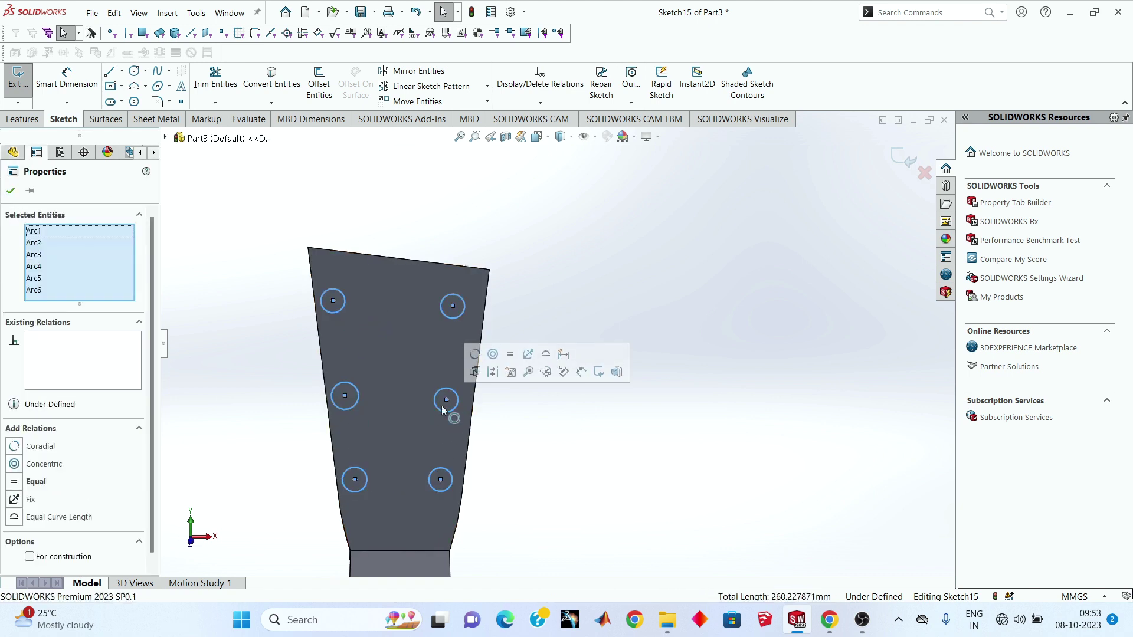
pyautogui.click(511, 356)
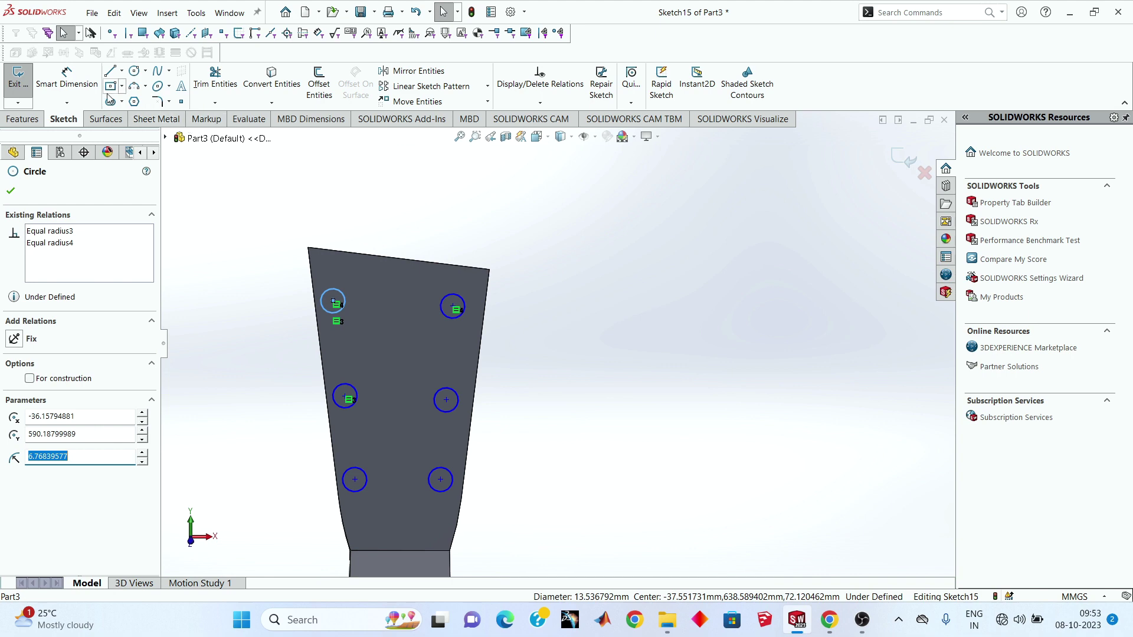
# Step: Dimension the top-left hole diameter as 6 mm
pyautogui.click(66, 78)
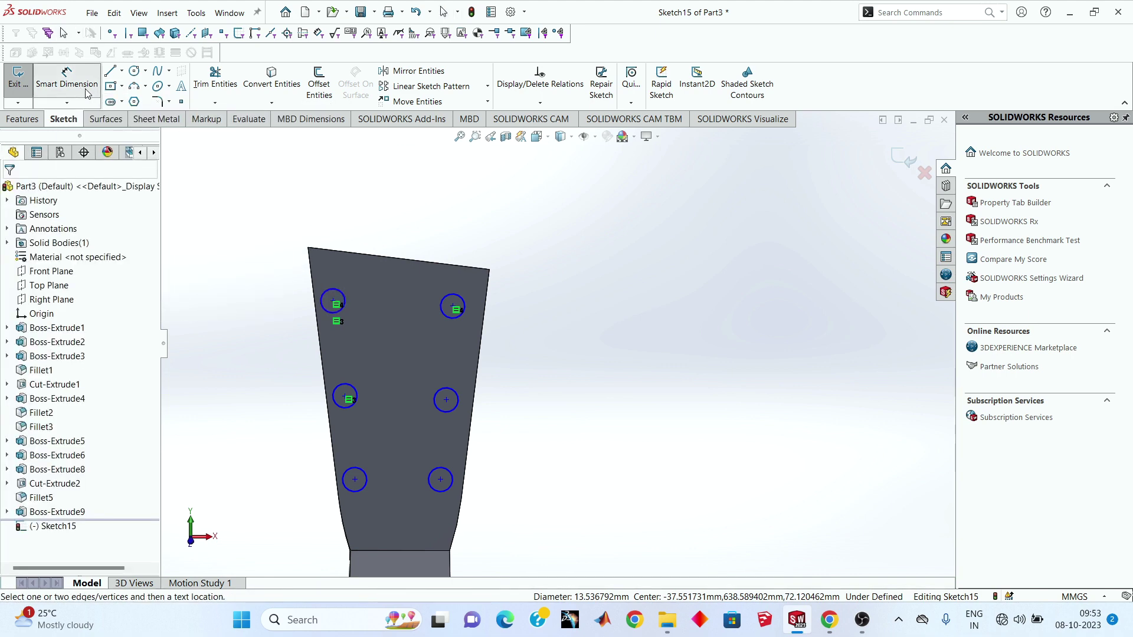
pyautogui.click(329, 314)
pyautogui.click(289, 301)
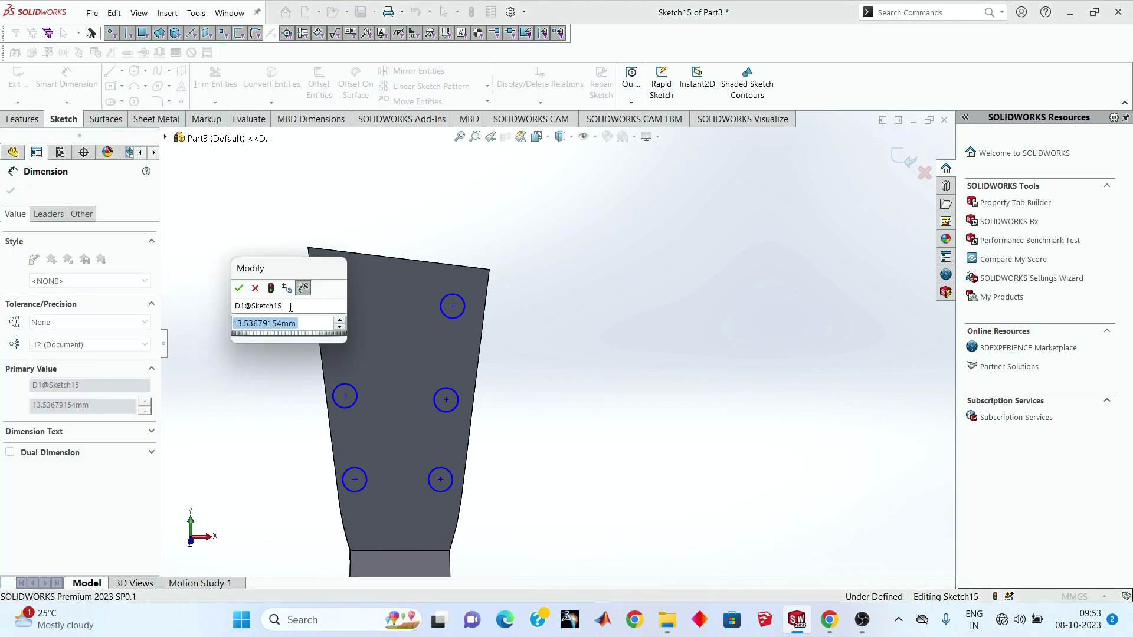
pyautogui.write('6')
pyautogui.press('Return')
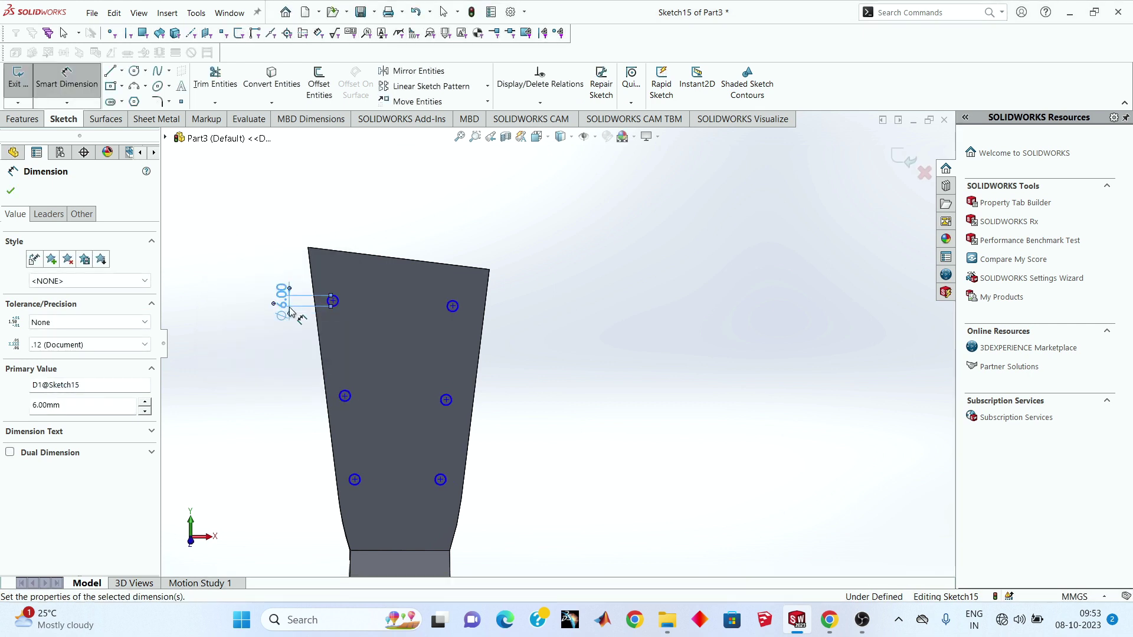
pyautogui.click(632, 387)
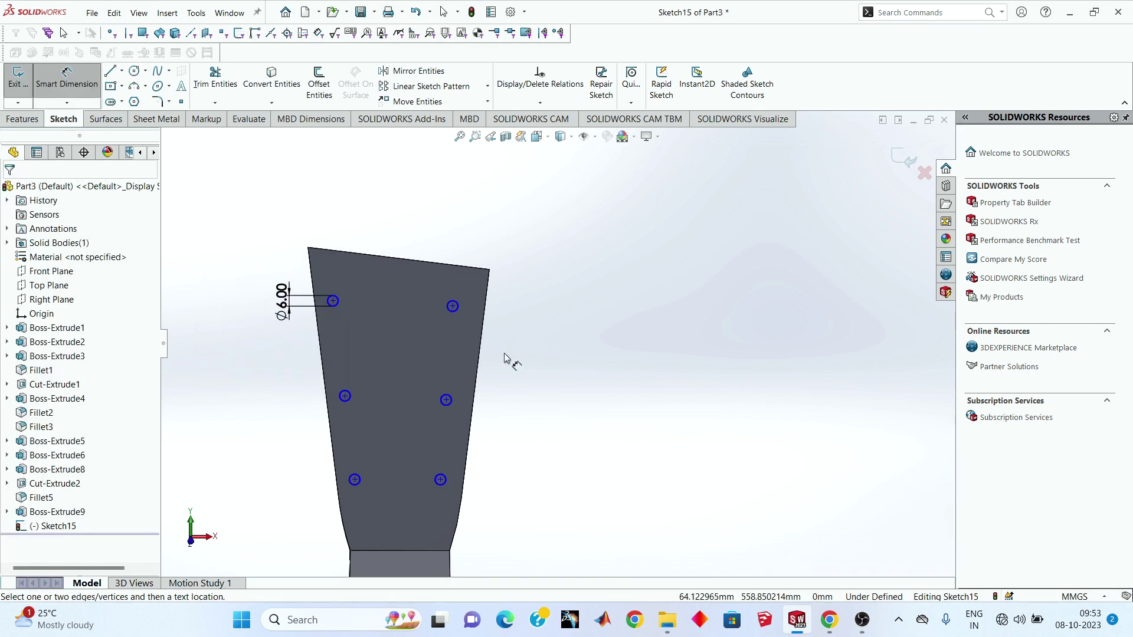
# Step: Place the top-left and middle-left holes 15 mm from the left edge
pyautogui.scroll(-2, 366, 288)
pyautogui.click(304, 310)
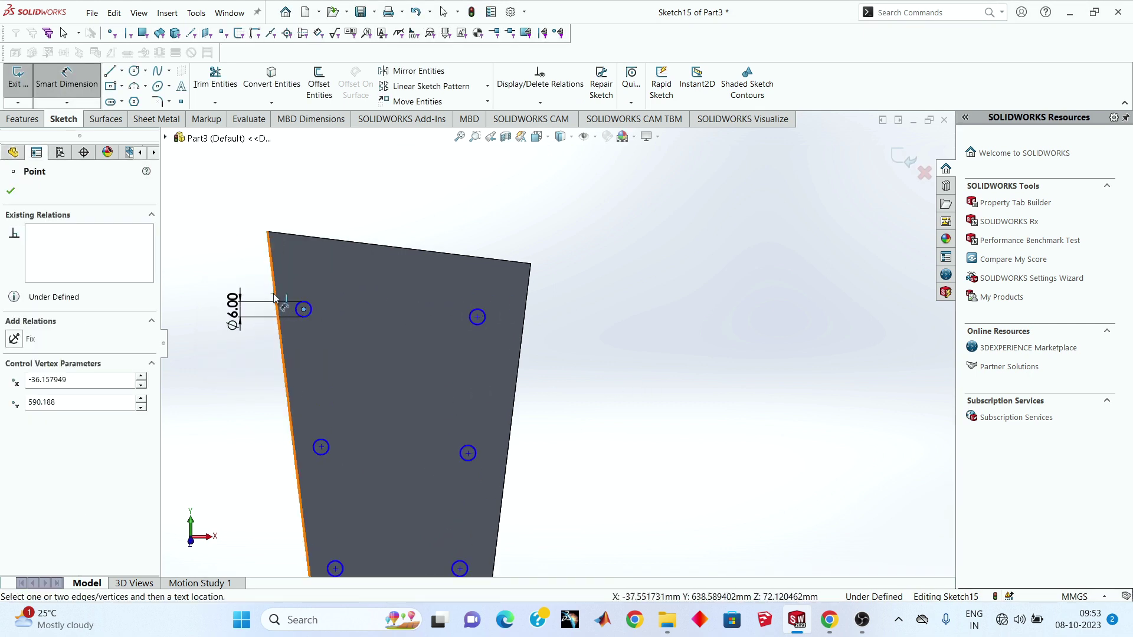
pyautogui.click(274, 298)
pyautogui.click(287, 212)
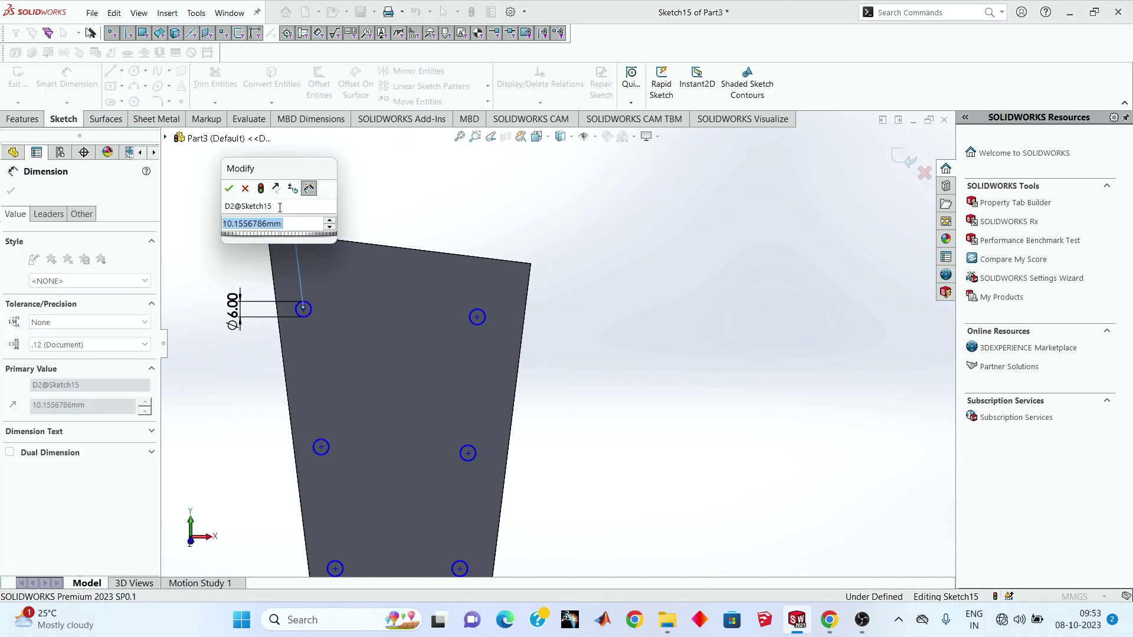
pyautogui.write('15')
pyautogui.press('Return')
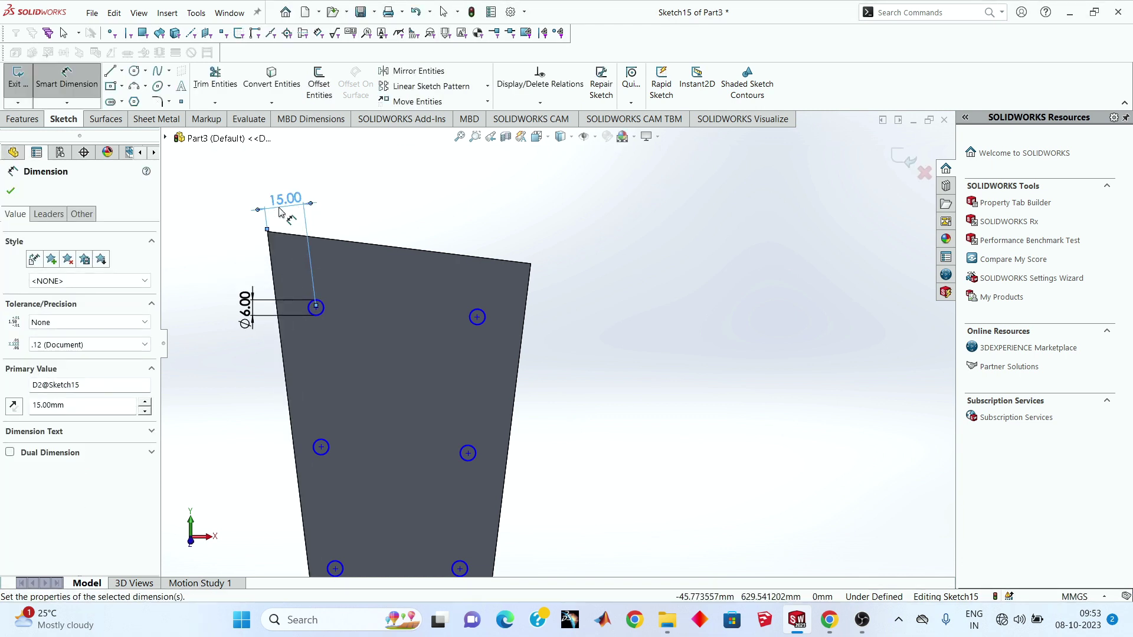
pyautogui.click(321, 446)
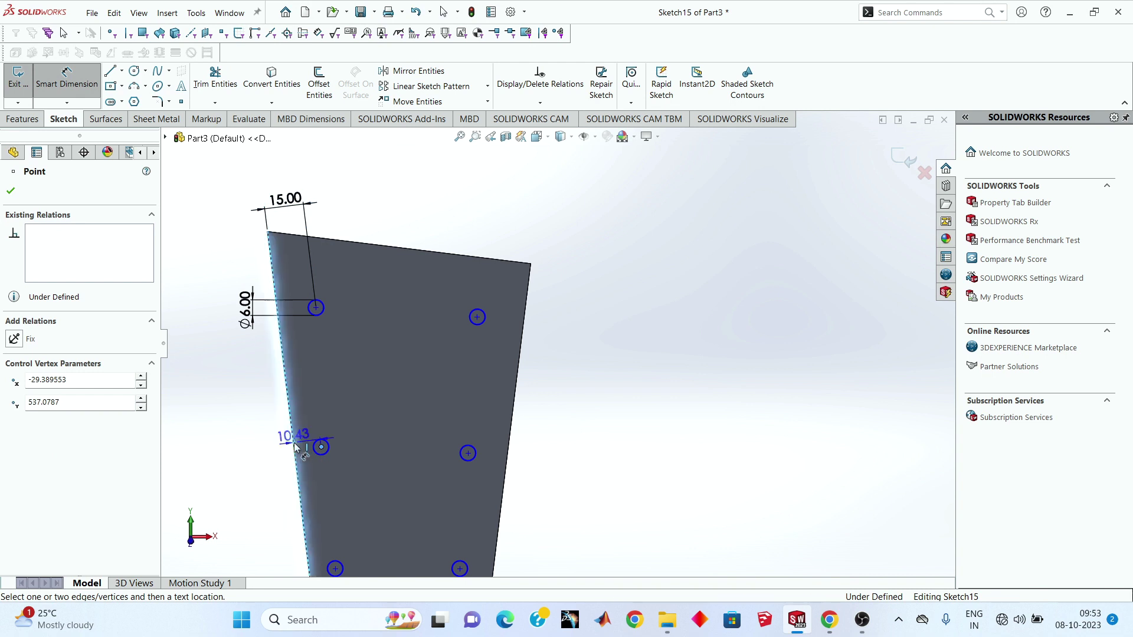
pyautogui.click(292, 437)
pyautogui.write('15')
pyautogui.press('Return')
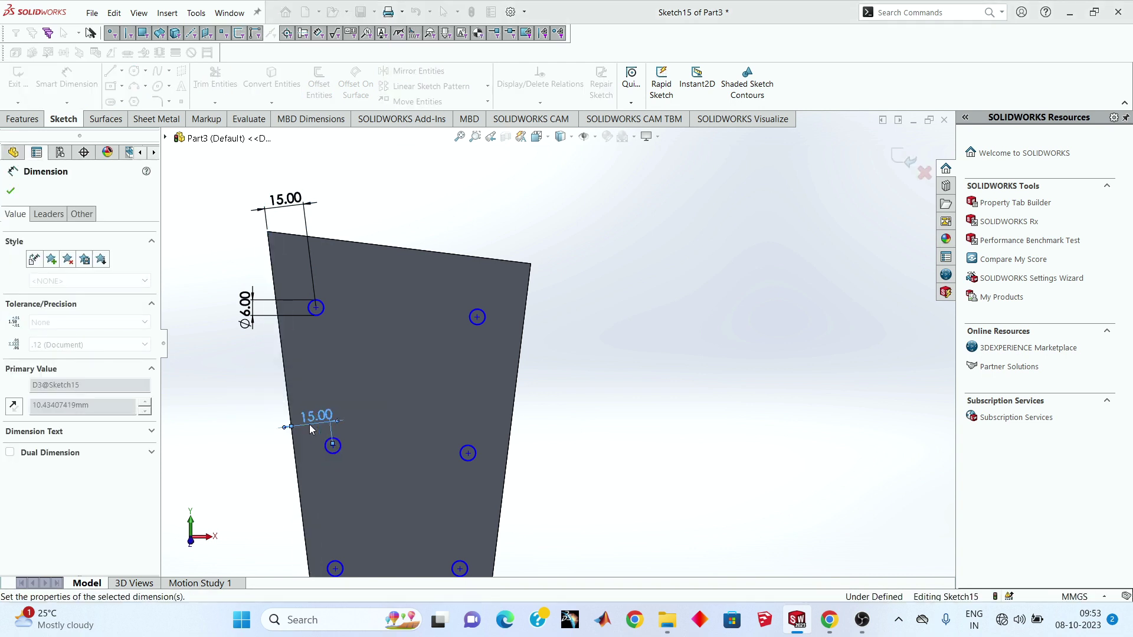
pyautogui.press('z')
# Step: Place the bottom-left and bottom-right holes 15 mm from their edges
pyautogui.scroll(-2, 465, 482)
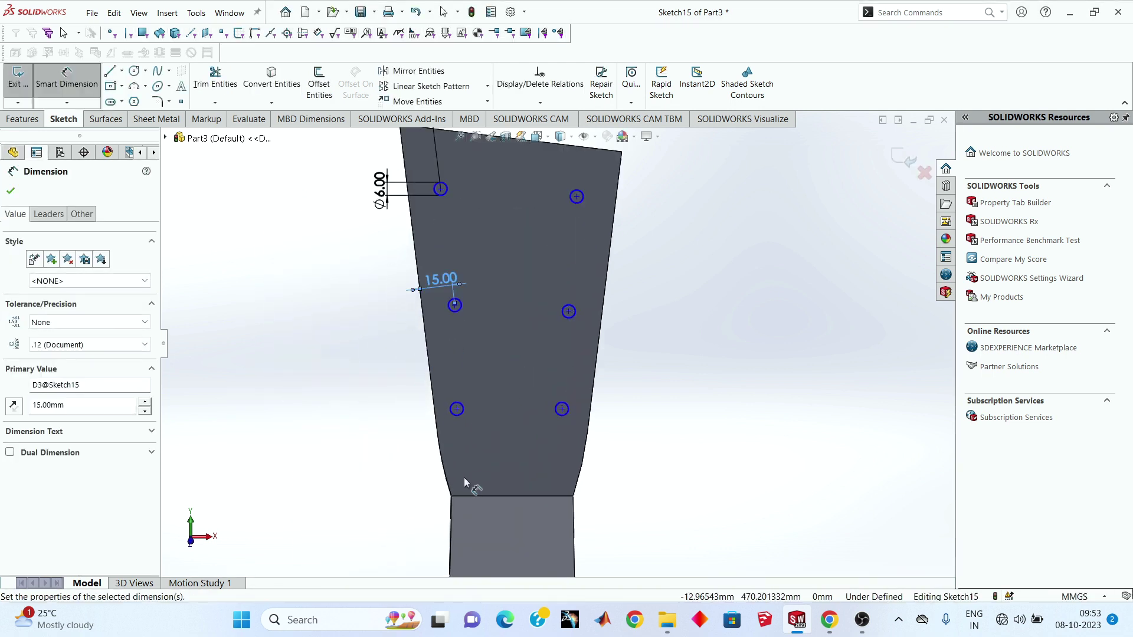
pyautogui.click(456, 409)
pyautogui.click(445, 384)
pyautogui.write('1')
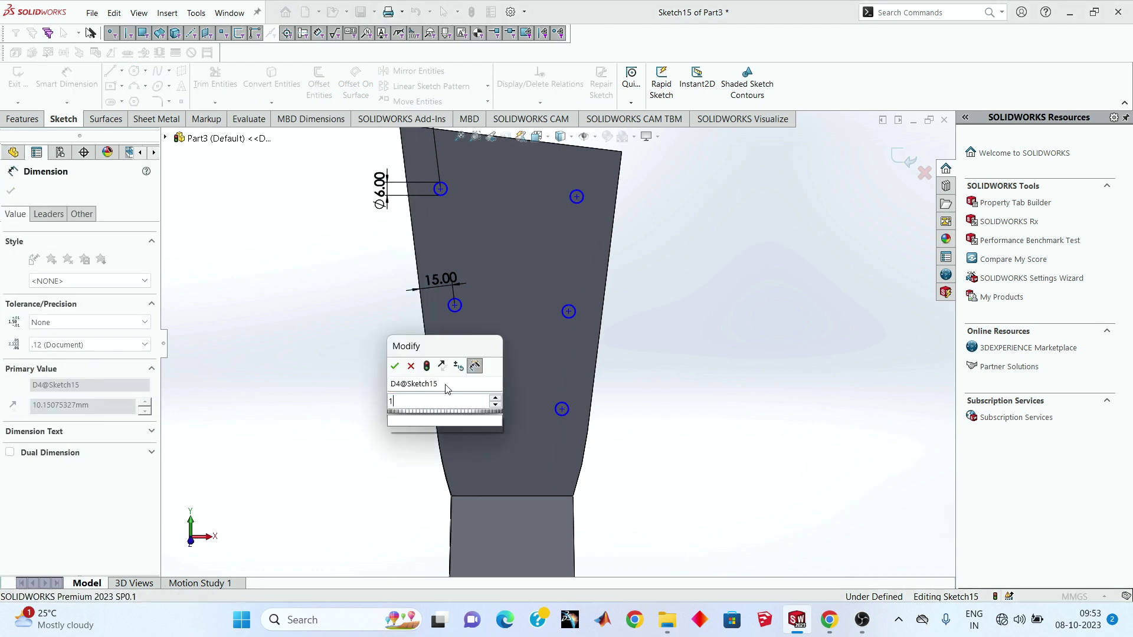
pyautogui.write('5')
pyautogui.press('Return')
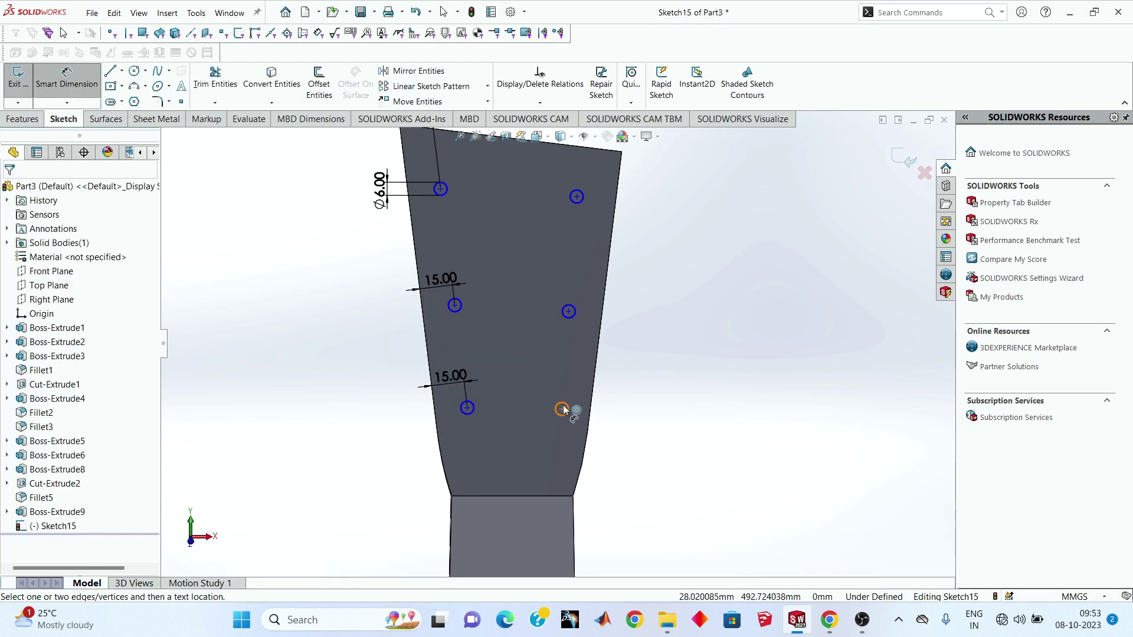
pyautogui.click(562, 409)
pyautogui.click(591, 413)
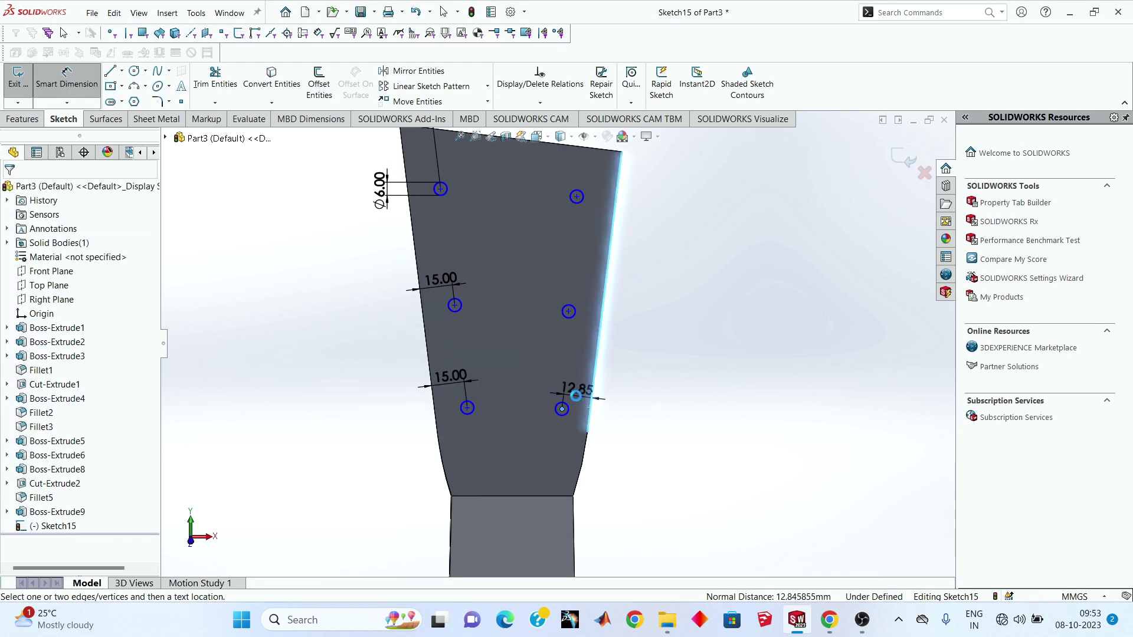
pyautogui.click(572, 391)
pyautogui.write('15')
pyautogui.press('Return')
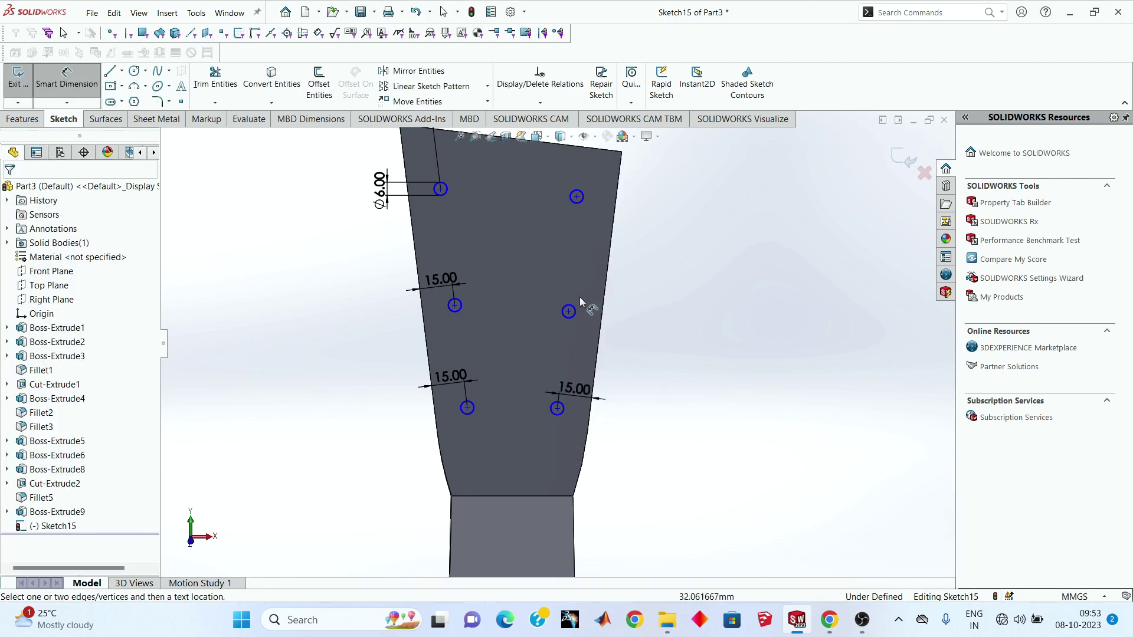
# Step: Place the middle-right and top-right holes 15 mm from the right edge
pyautogui.click(569, 313)
pyautogui.click(605, 298)
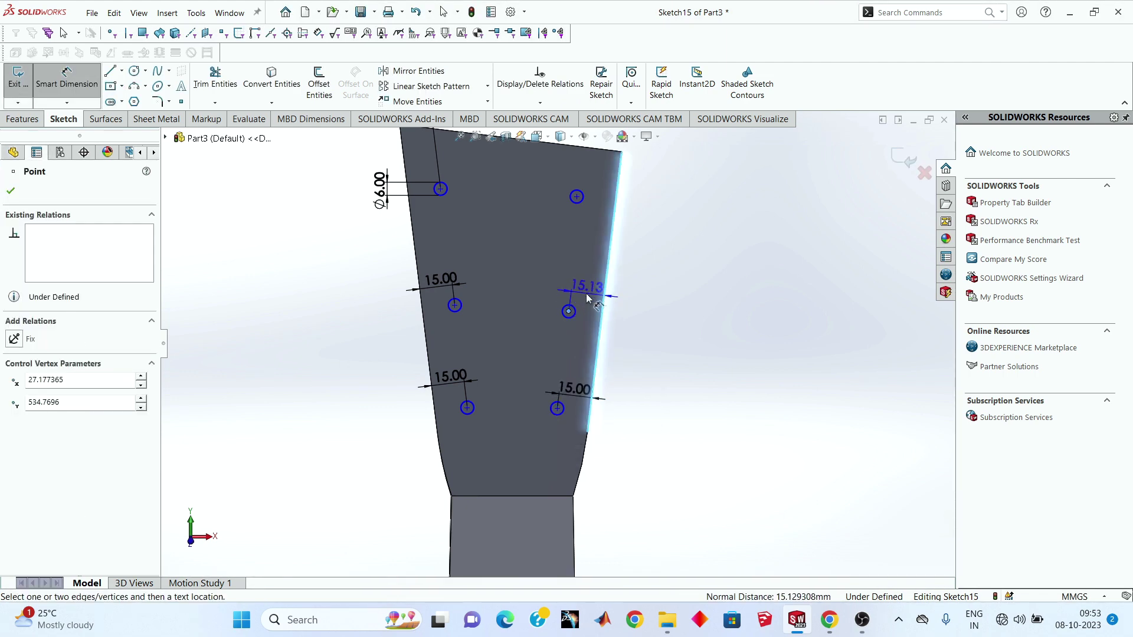
pyautogui.write('15')
pyautogui.press('Return')
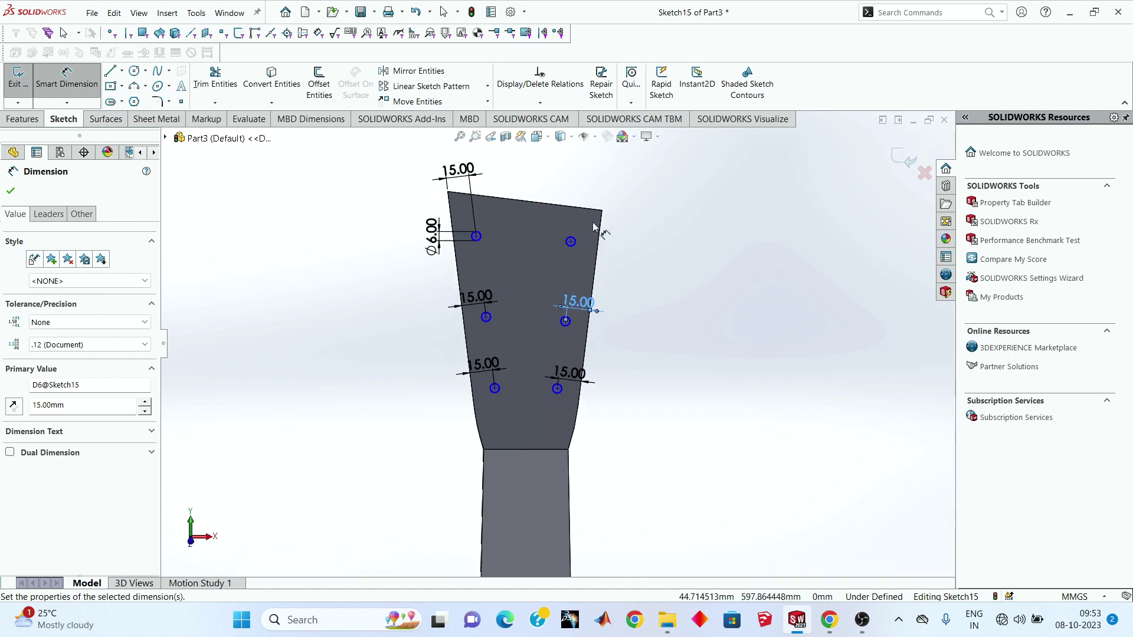
pyautogui.scroll(-3, 553, 335)
pyautogui.click(517, 339)
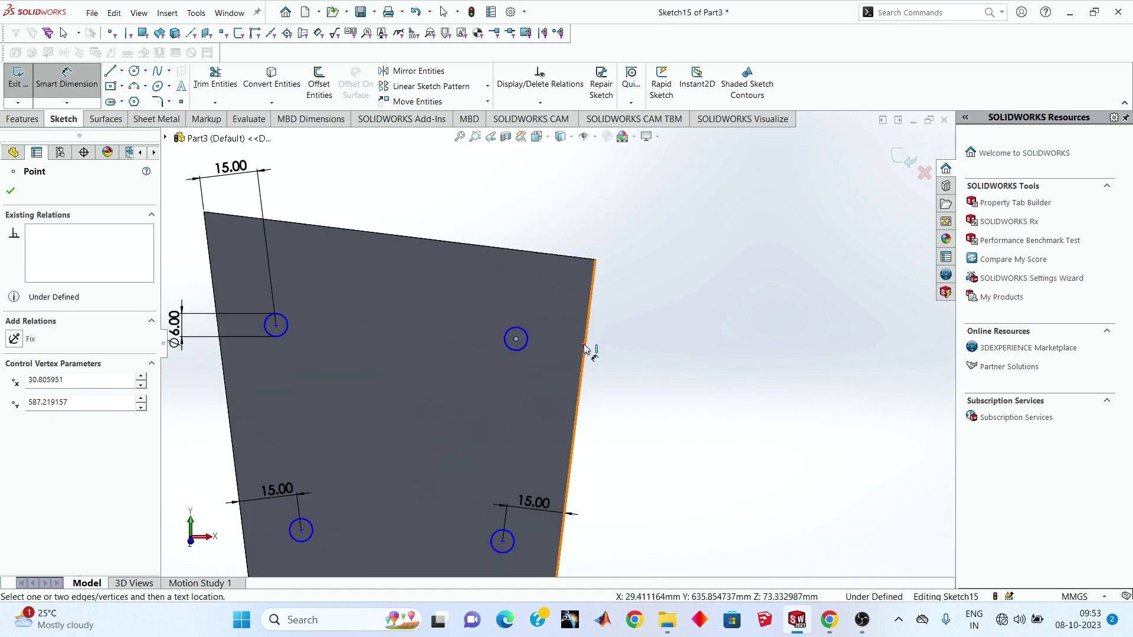
pyautogui.click(585, 348)
pyautogui.click(558, 322)
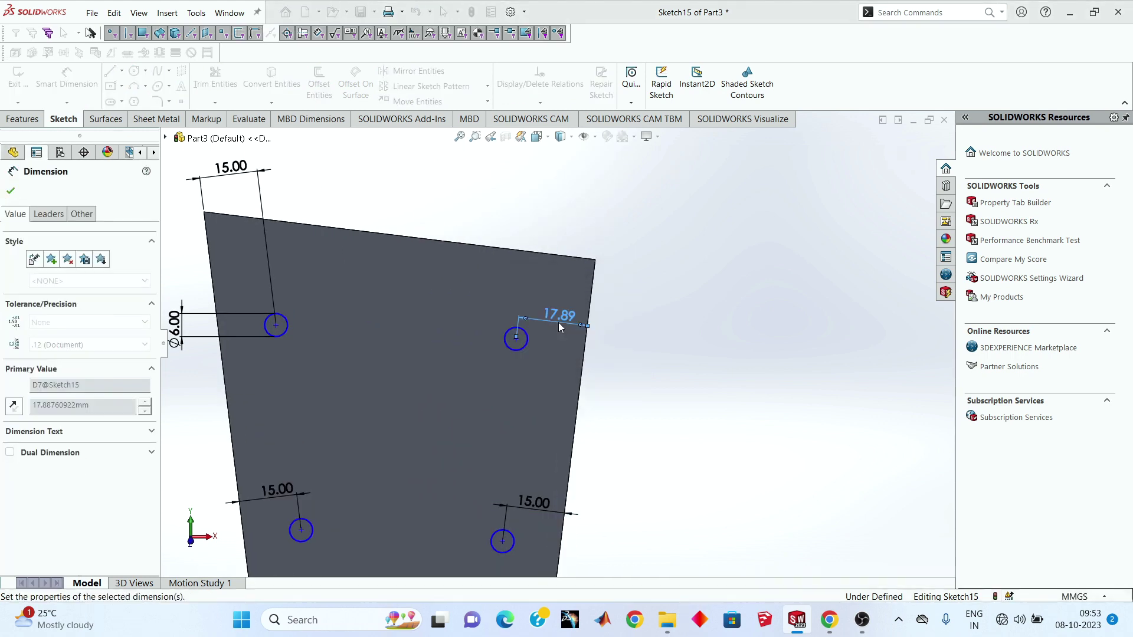
pyautogui.write('15')
pyautogui.press('Return')
# Step: Space the three left holes 50 mm apart vertically
pyautogui.click(277, 325)
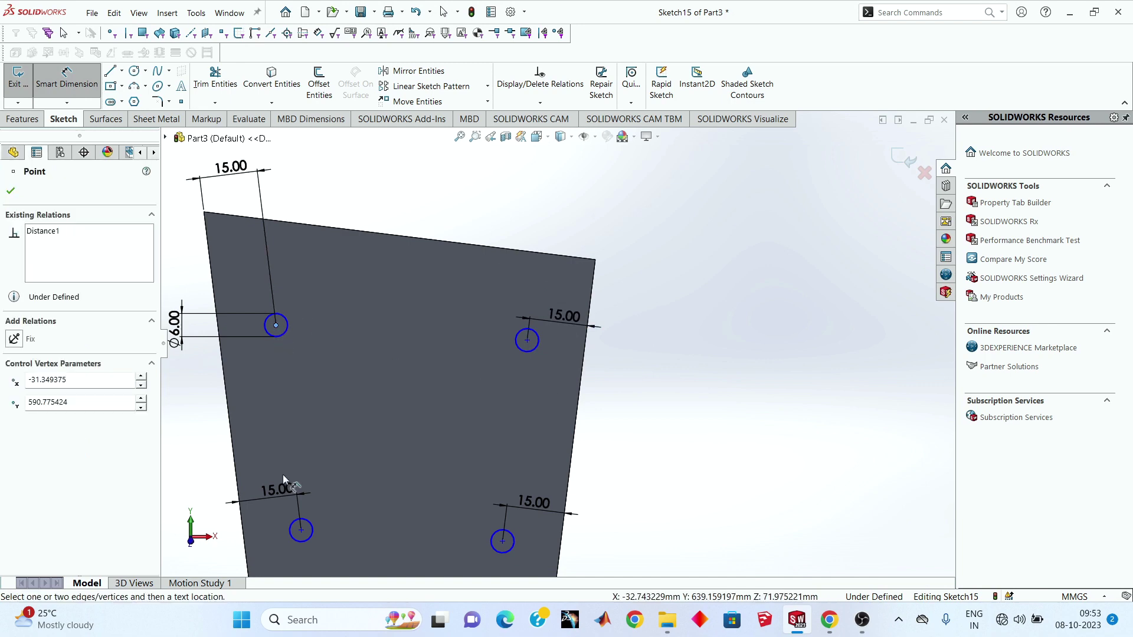
pyautogui.click(301, 530)
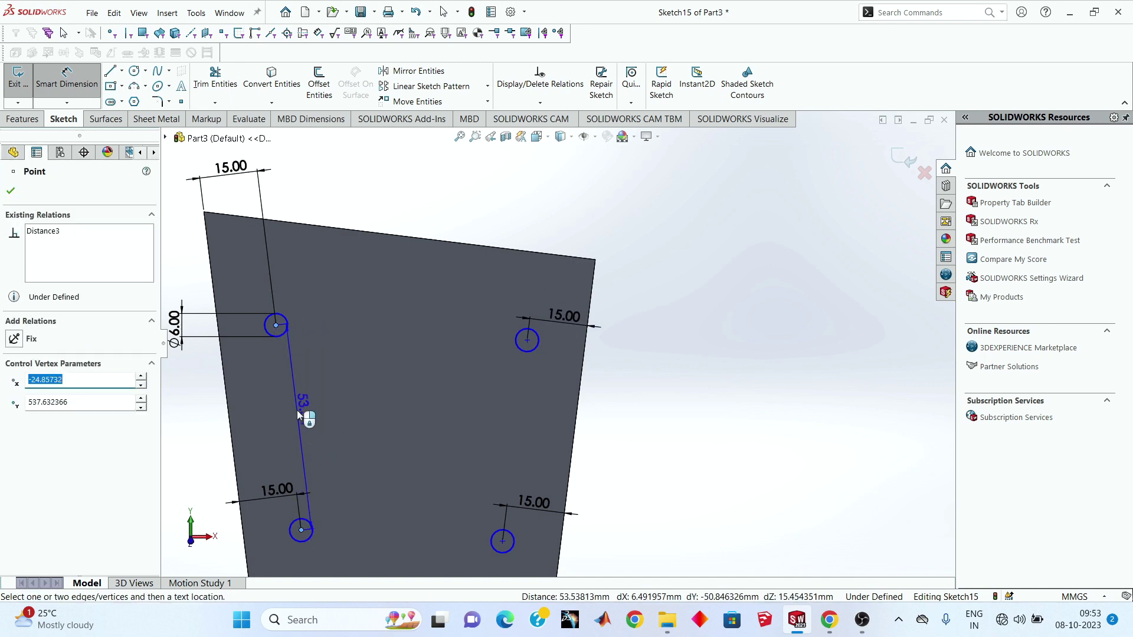
pyautogui.click(297, 413)
pyautogui.write('50')
pyautogui.press('Return')
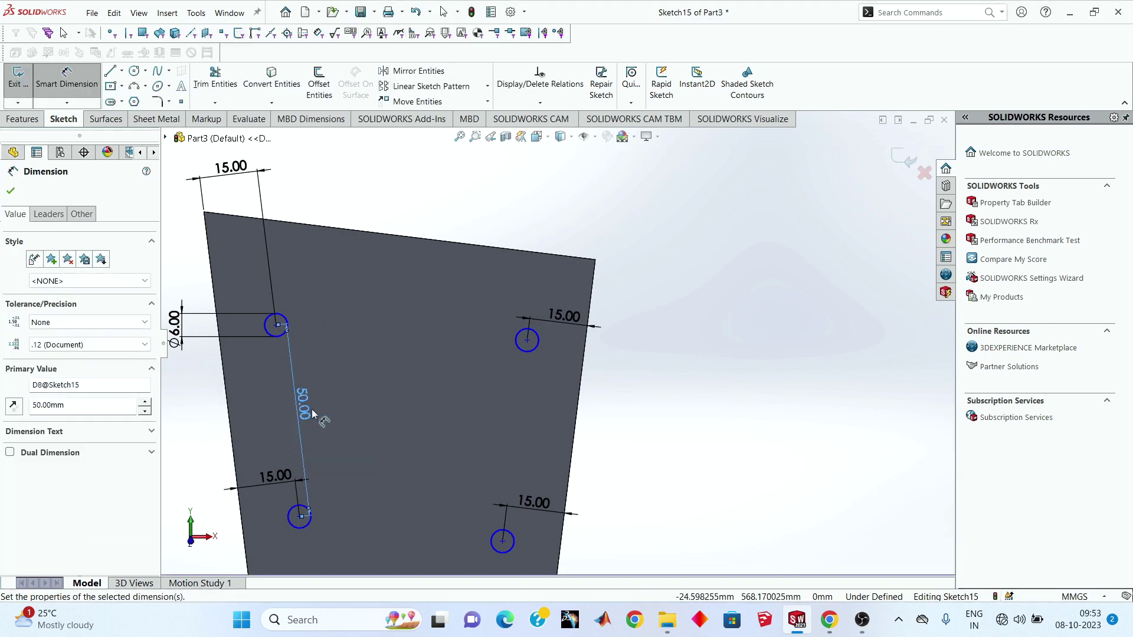
pyautogui.scroll(3, 452, 446)
pyautogui.scroll(-2, 477, 395)
pyautogui.click(461, 385)
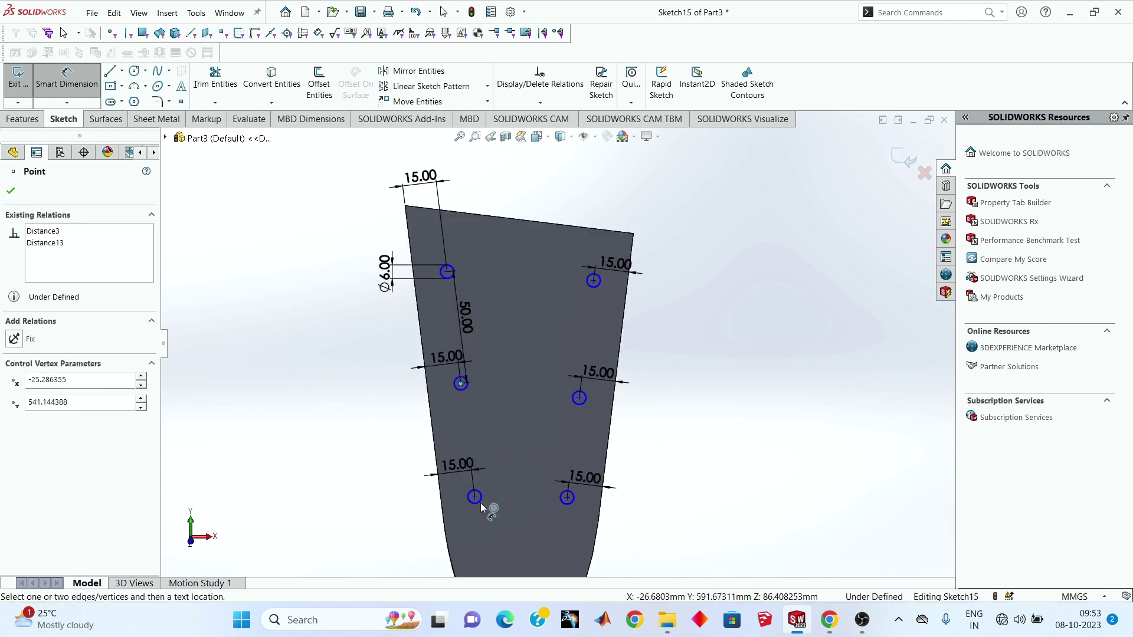
pyautogui.click(475, 498)
pyautogui.click(492, 434)
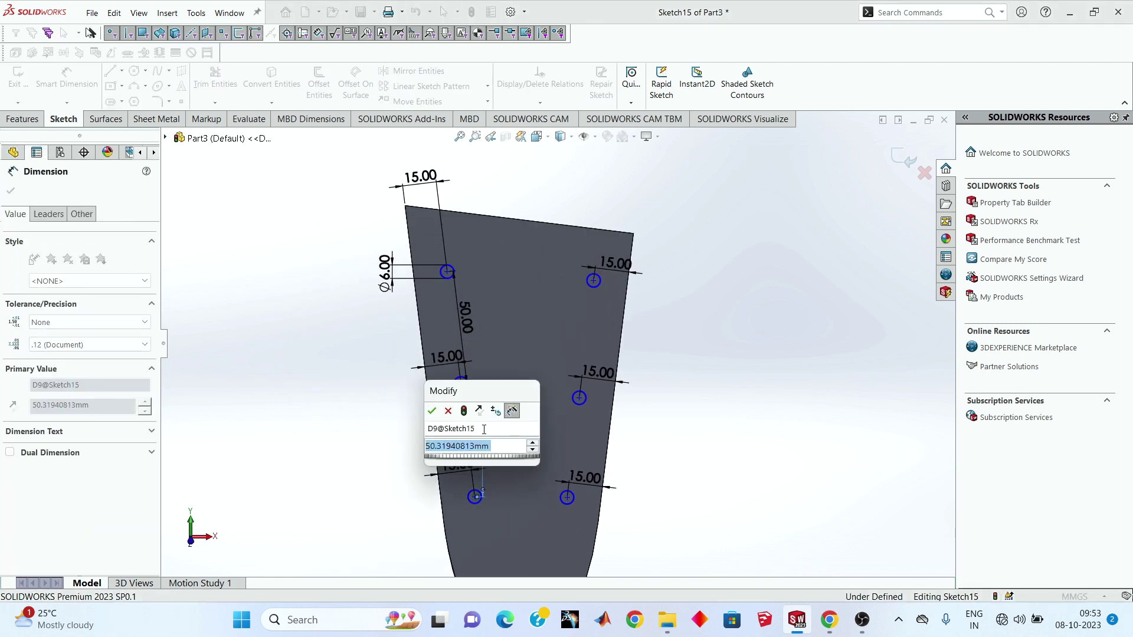
pyautogui.write('50')
pyautogui.press('Return')
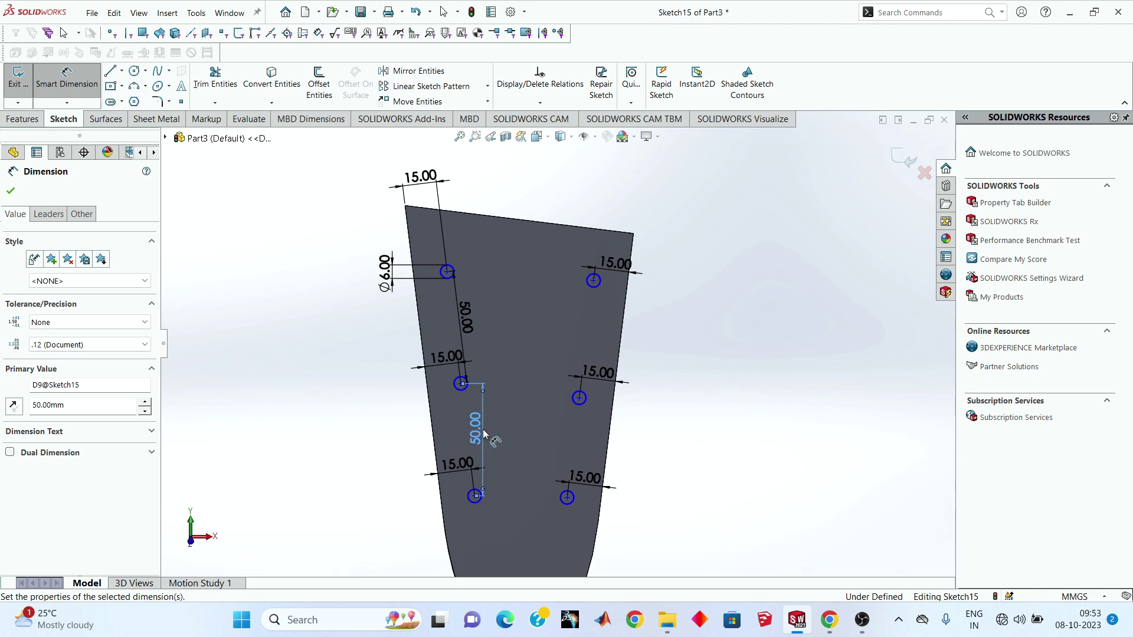
pyautogui.click(698, 459)
# Step: Space the three right holes 50 mm apart vertically
pyautogui.scroll(-1, 626, 513)
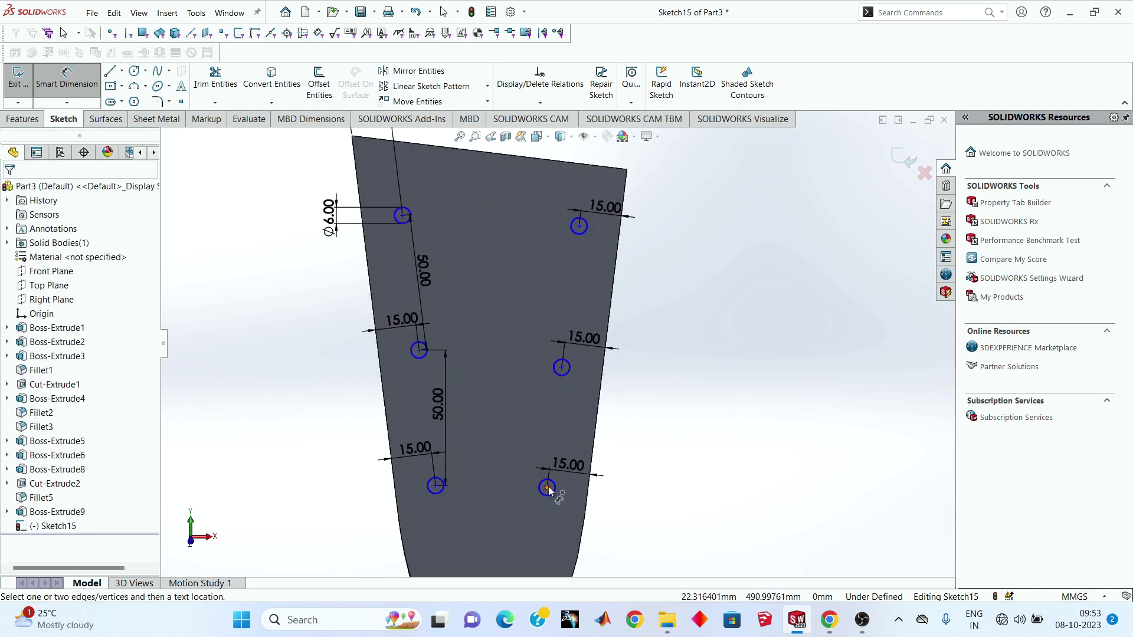
pyautogui.click(548, 489)
pyautogui.click(562, 369)
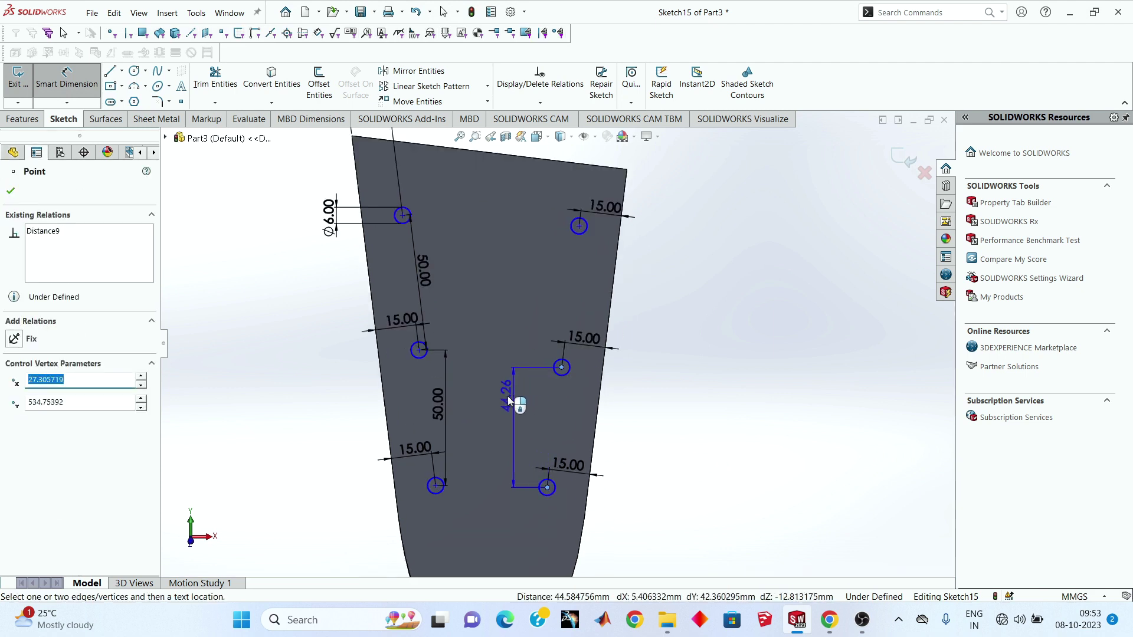
pyautogui.click(538, 412)
pyautogui.write('50')
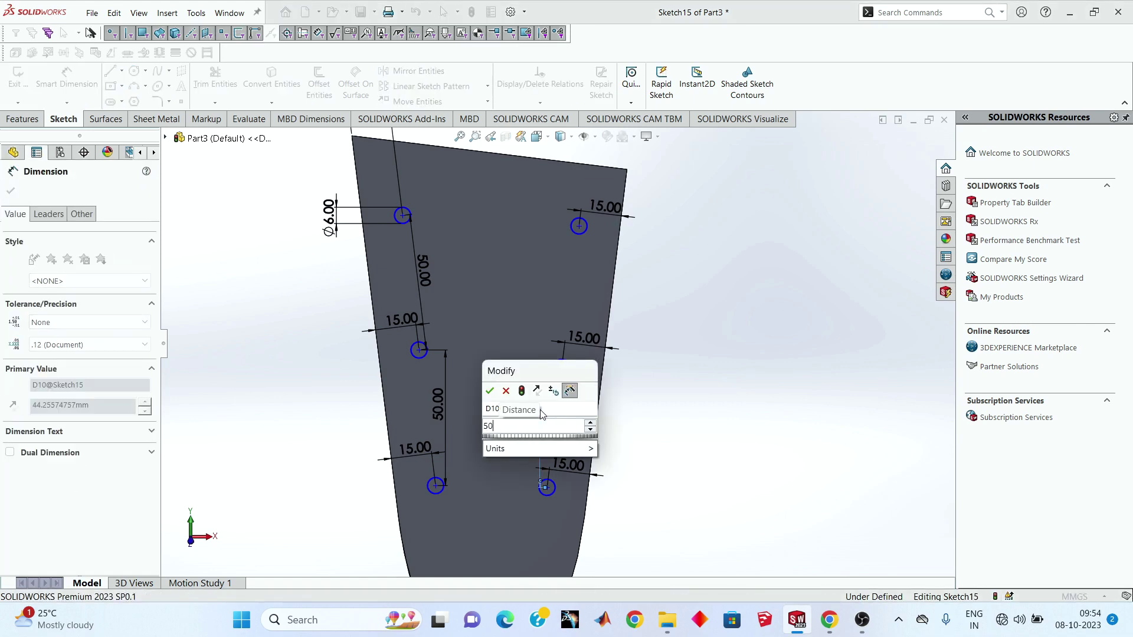
pyautogui.press('Return')
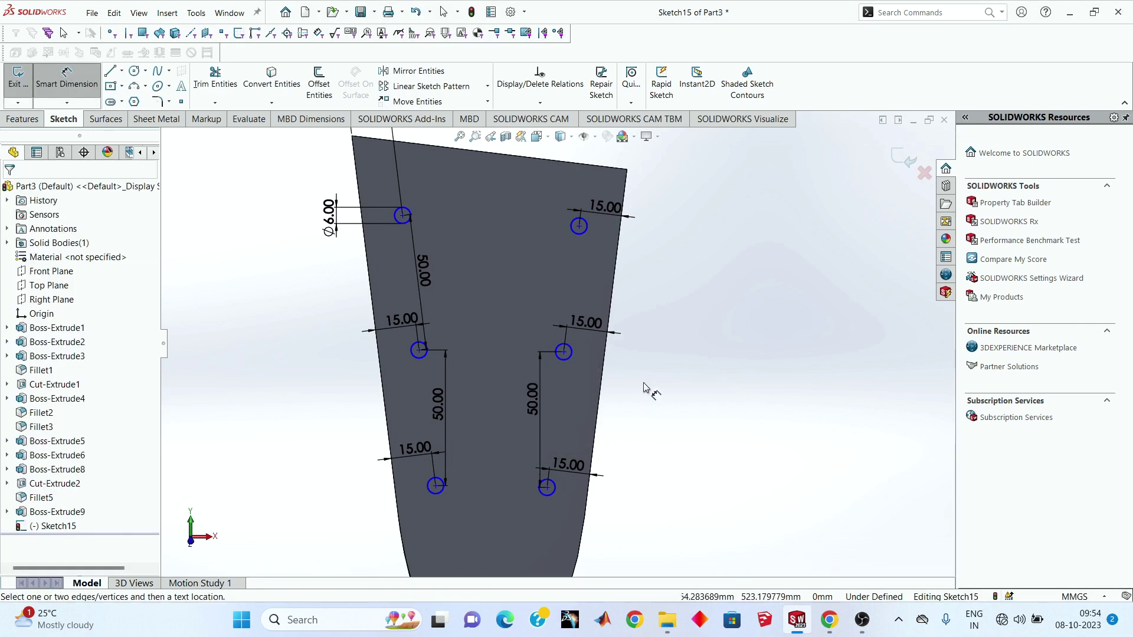
pyautogui.click(578, 226)
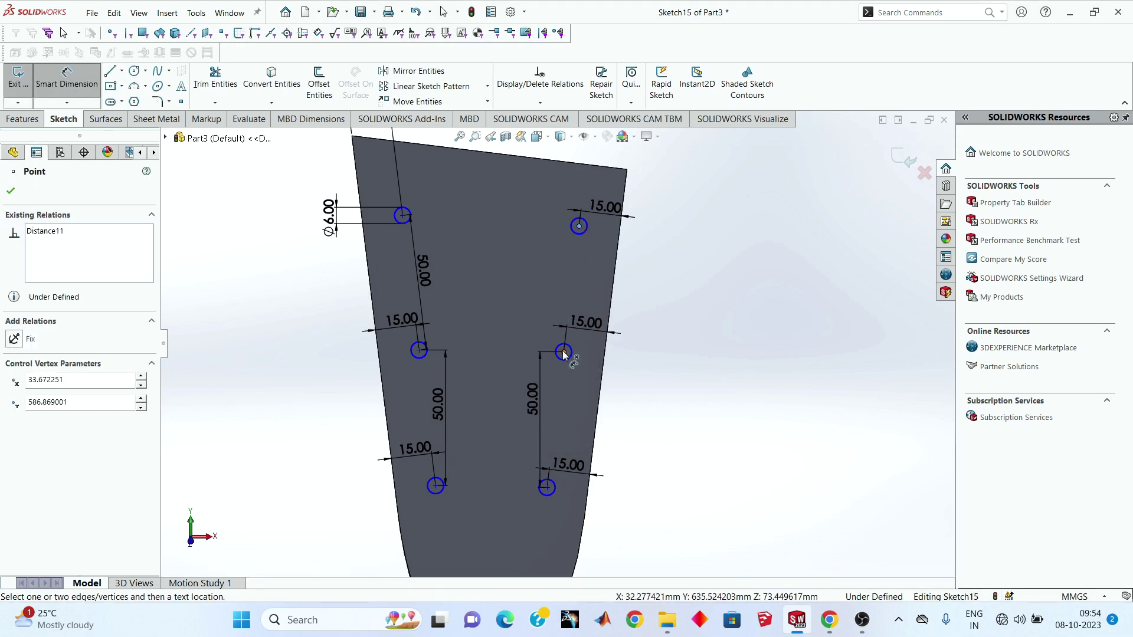
pyautogui.click(563, 352)
pyautogui.click(530, 298)
pyautogui.write('50@Sketch1')
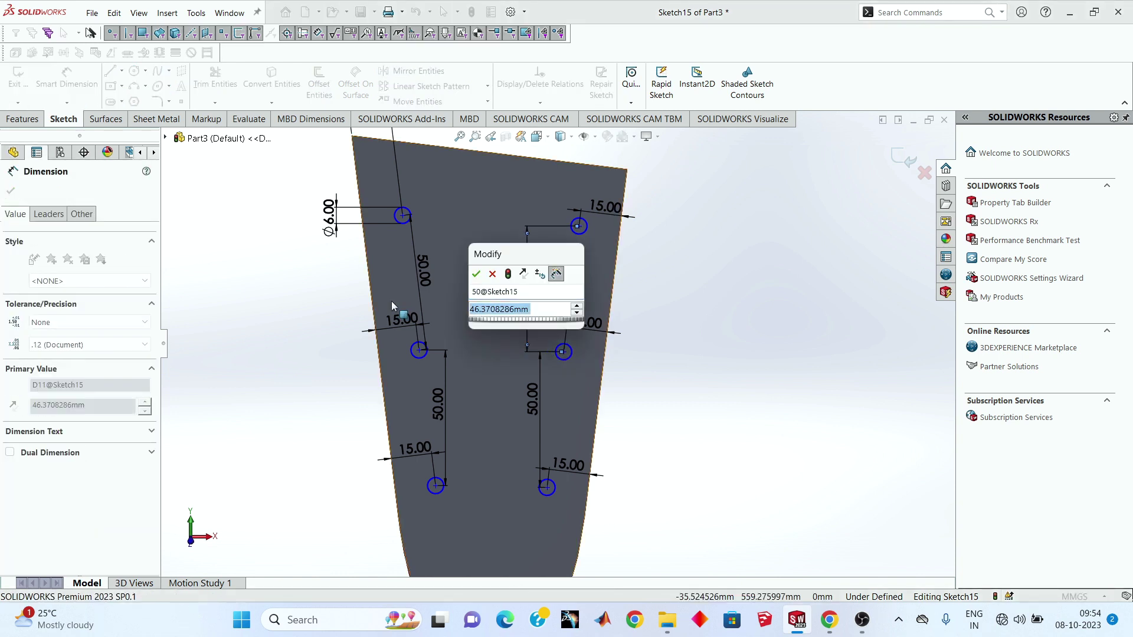
pyautogui.write('50')
pyautogui.press('Return')
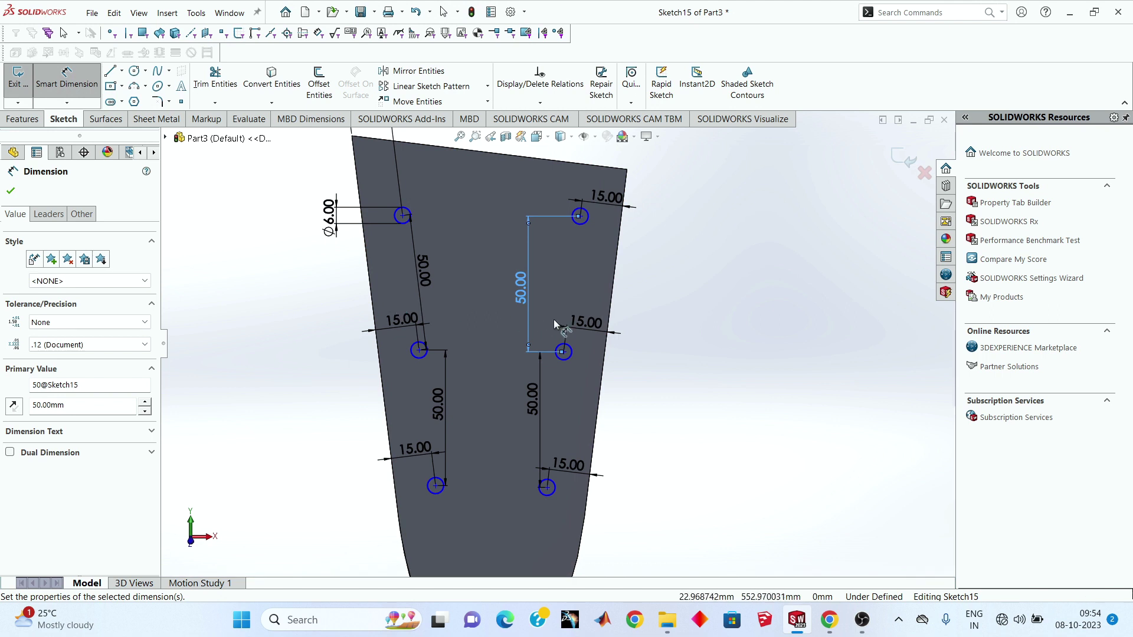
pyautogui.click(742, 356)
# Step: Exit the headstock sketch and extrude the six circles 4 mm blind (Boss-Extrude10)
pyautogui.press('z')
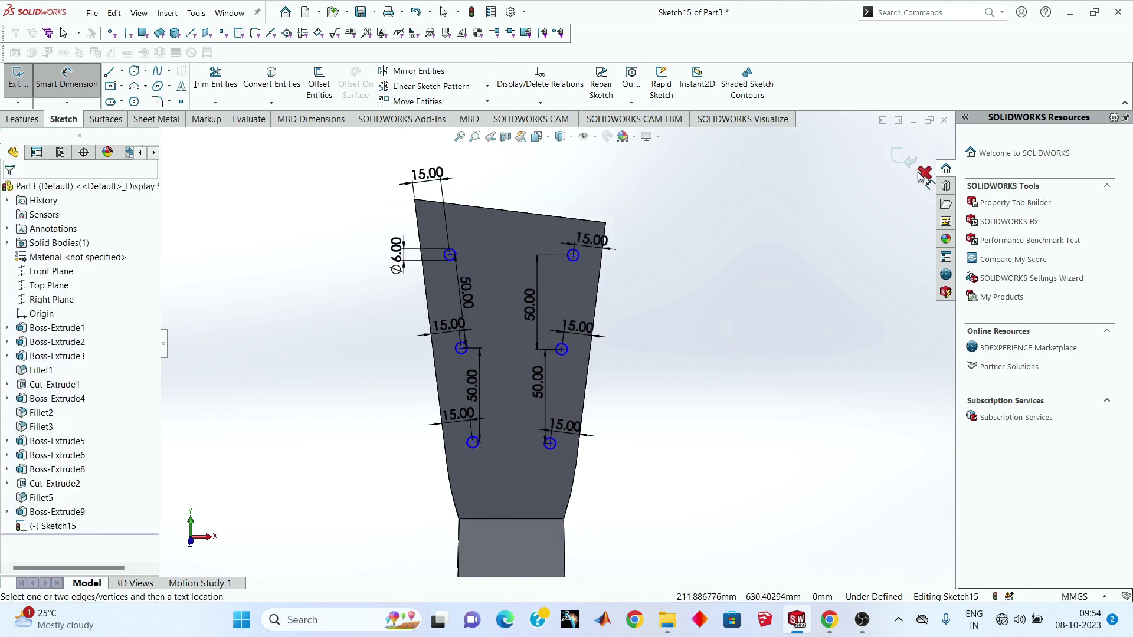
pyautogui.click(908, 161)
pyautogui.moveTo(540, 351); pyautogui.dragTo(611, 274, button='middle')
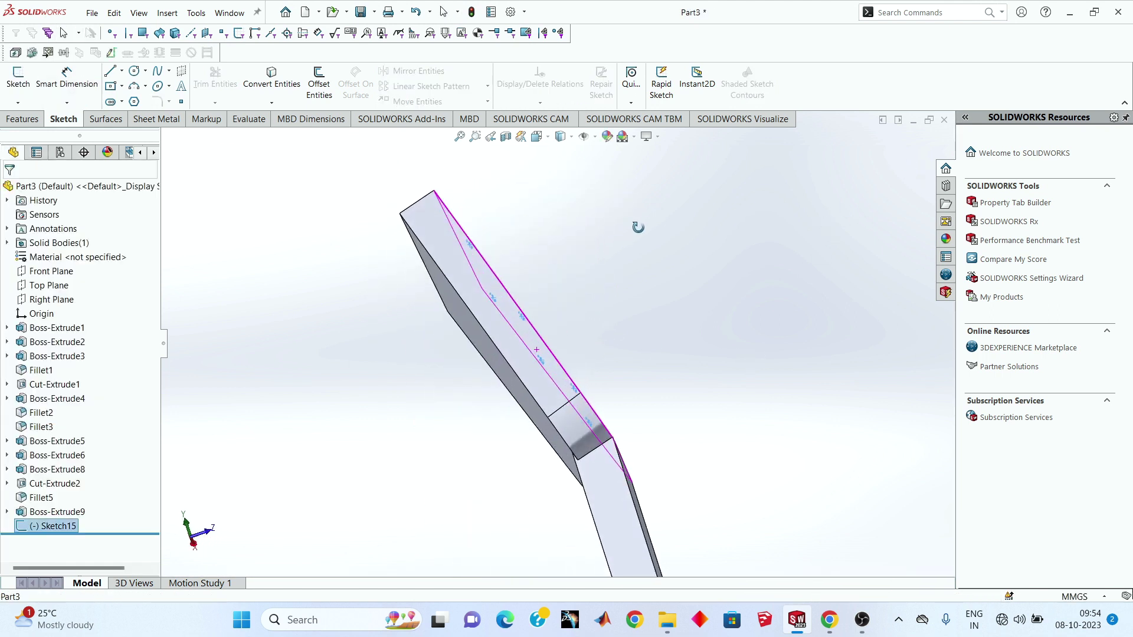
pyautogui.click(25, 120)
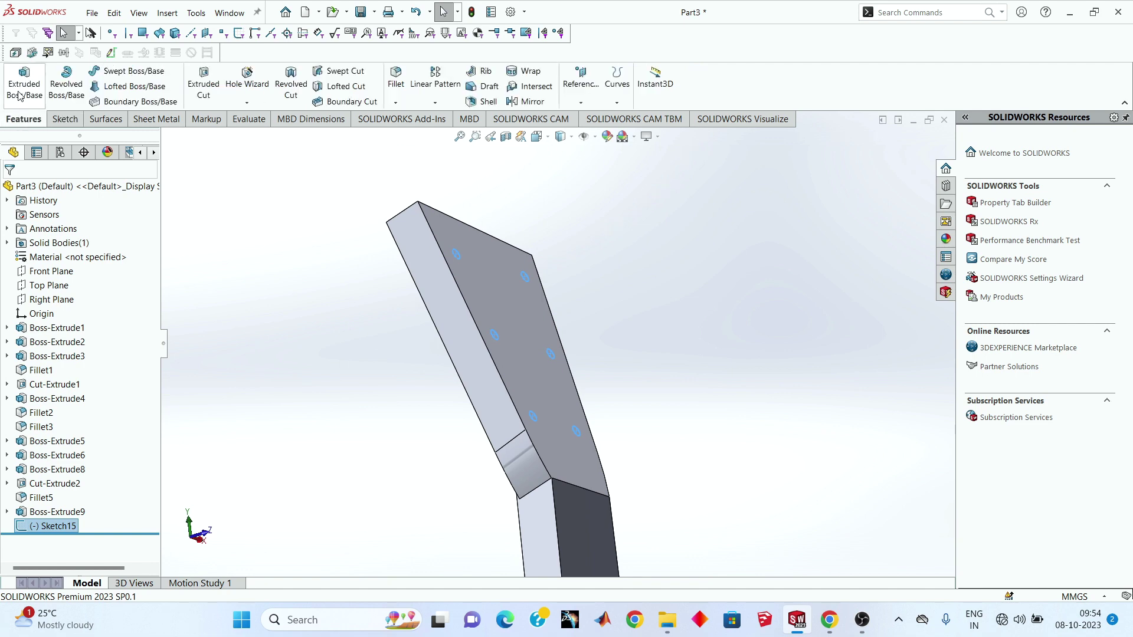
pyautogui.click(23, 80)
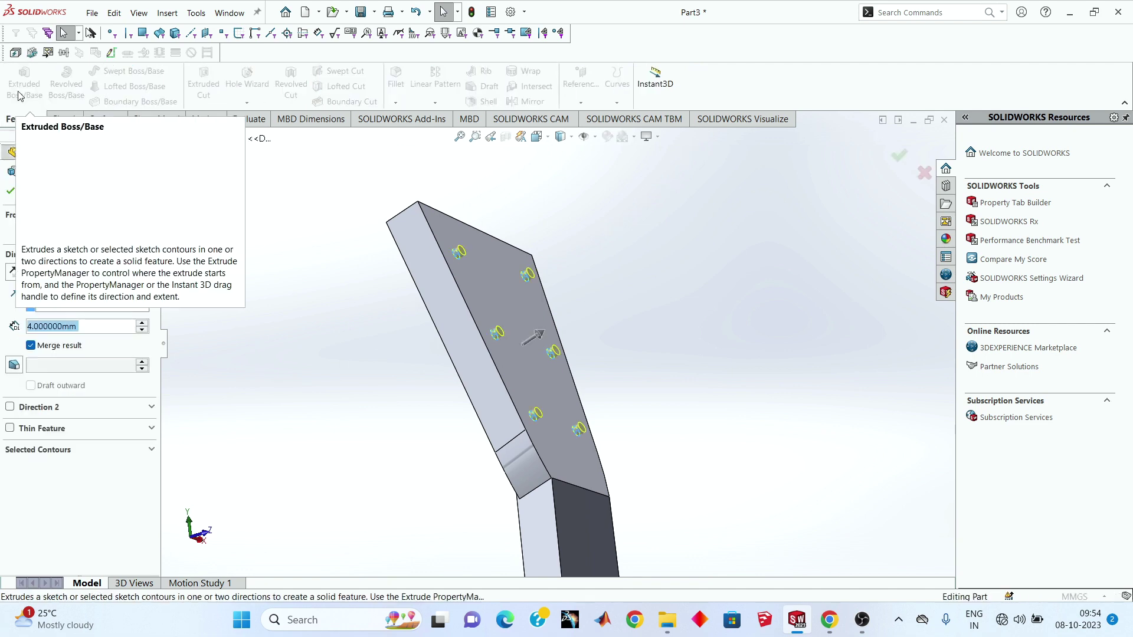
pyautogui.click(10, 190)
# Step: Orbit and zoom the guitar to view the headstock's side face
pyautogui.moveTo(235, 324); pyautogui.dragTo(394, 370, button='middle')
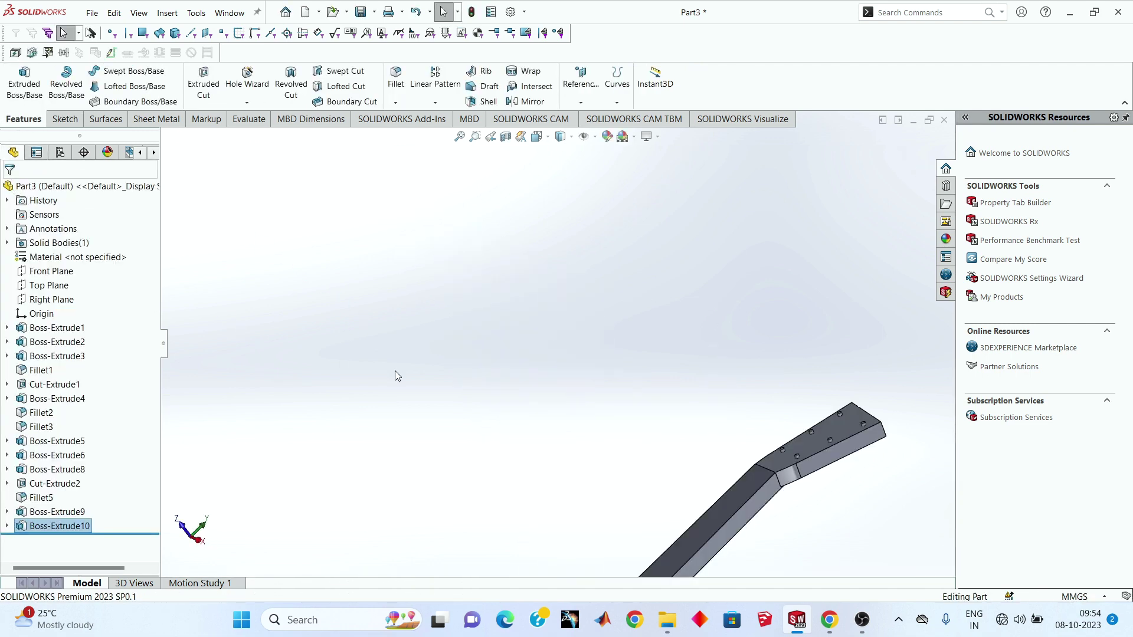
pyautogui.scroll(5, 726, 468)
pyautogui.scroll(-3, 533, 519)
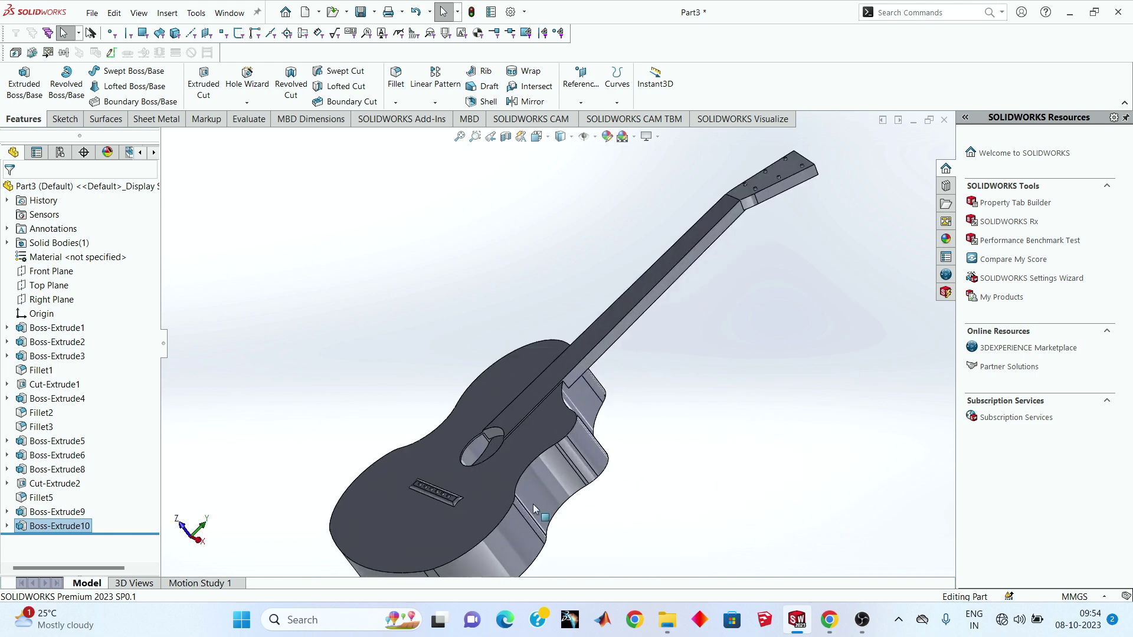
pyautogui.moveTo(533, 504)
pyautogui.mouseDown(button='middle')
pyautogui.moveTo(380, 443)
pyautogui.moveTo(582, 462)
pyautogui.moveTo(568, 376)
pyautogui.moveTo(475, 450)
pyautogui.moveTo(489, 316)
pyautogui.mouseUp(button='middle')
pyautogui.scroll(-4, 568, 375)
pyautogui.scroll(-2, 529, 367)
pyautogui.scroll(-3, 532, 372)
pyautogui.scroll(-2, 537, 368)
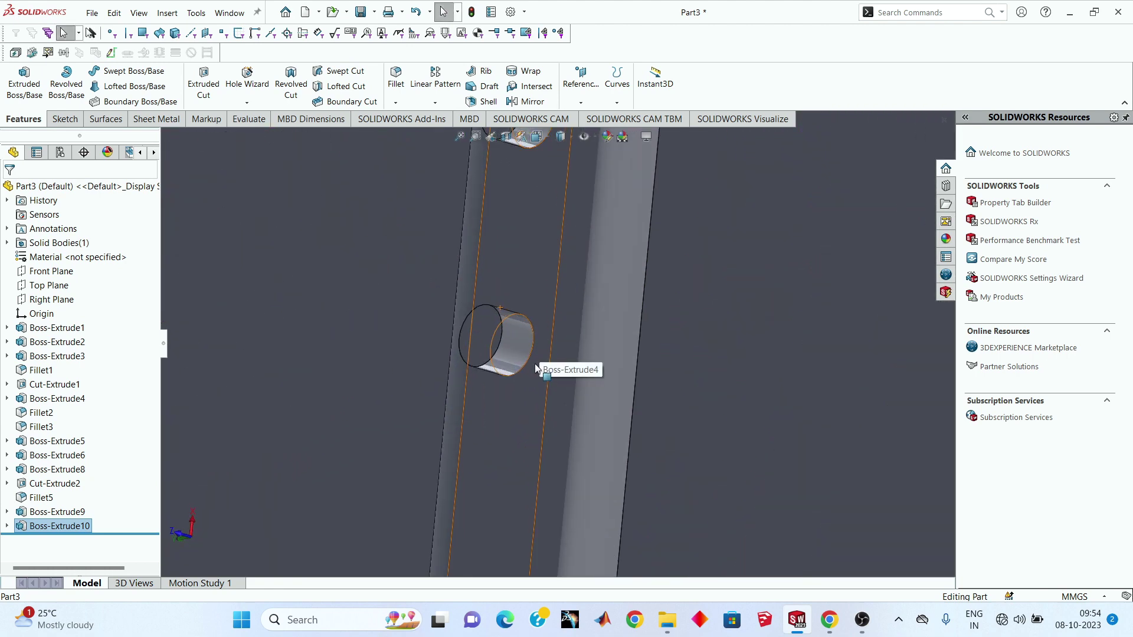
pyautogui.scroll(2, 536, 369)
pyautogui.scroll(2, 532, 303)
pyautogui.scroll(3, 524, 296)
pyautogui.moveTo(515, 320); pyautogui.dragTo(473, 425, button='middle')
pyautogui.scroll(-3, 472, 401)
pyautogui.scroll(-2, 374, 322)
pyautogui.scroll(-3, 408, 345)
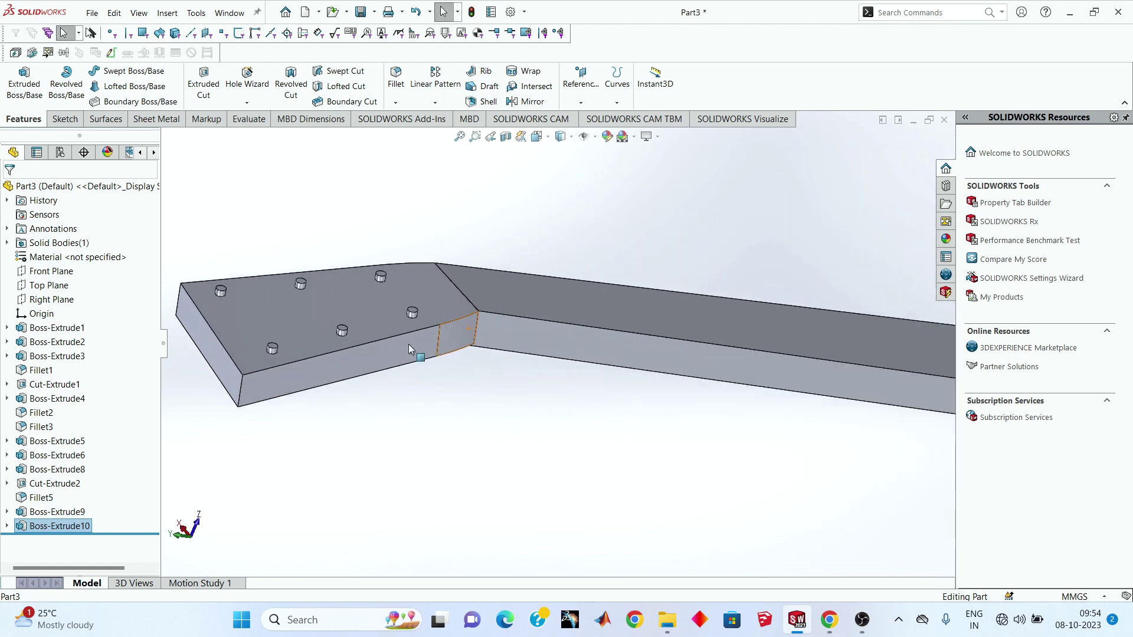
pyautogui.moveTo(408, 344); pyautogui.dragTo(416, 338, button='middle')
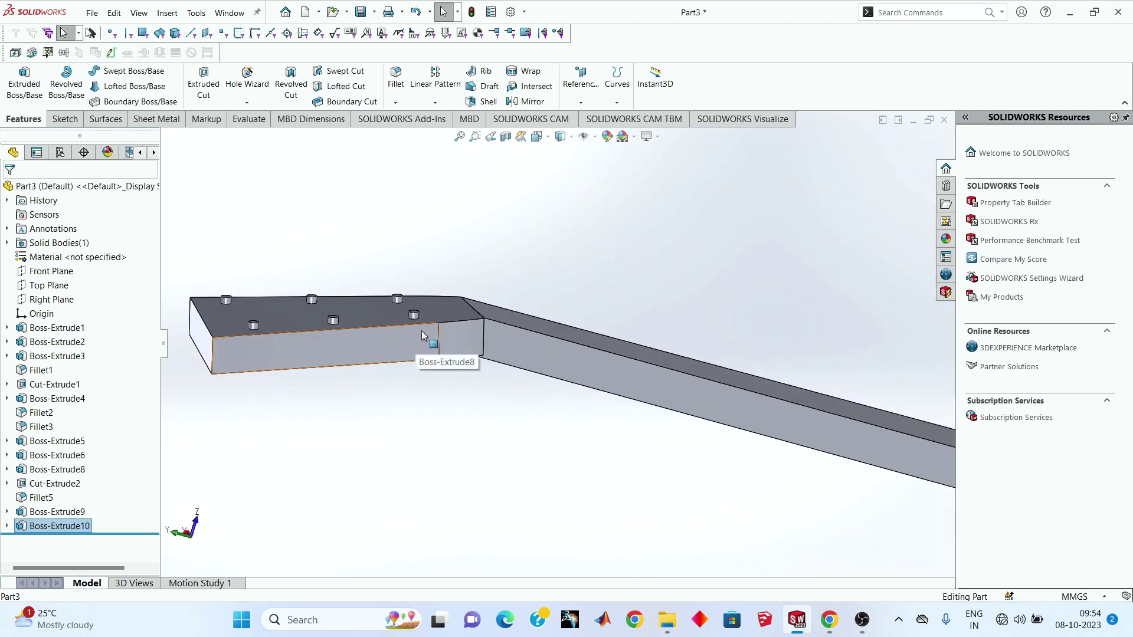
# Step: Start a new sketch on the headstock's side face, viewed normal to it
pyautogui.click(423, 346)
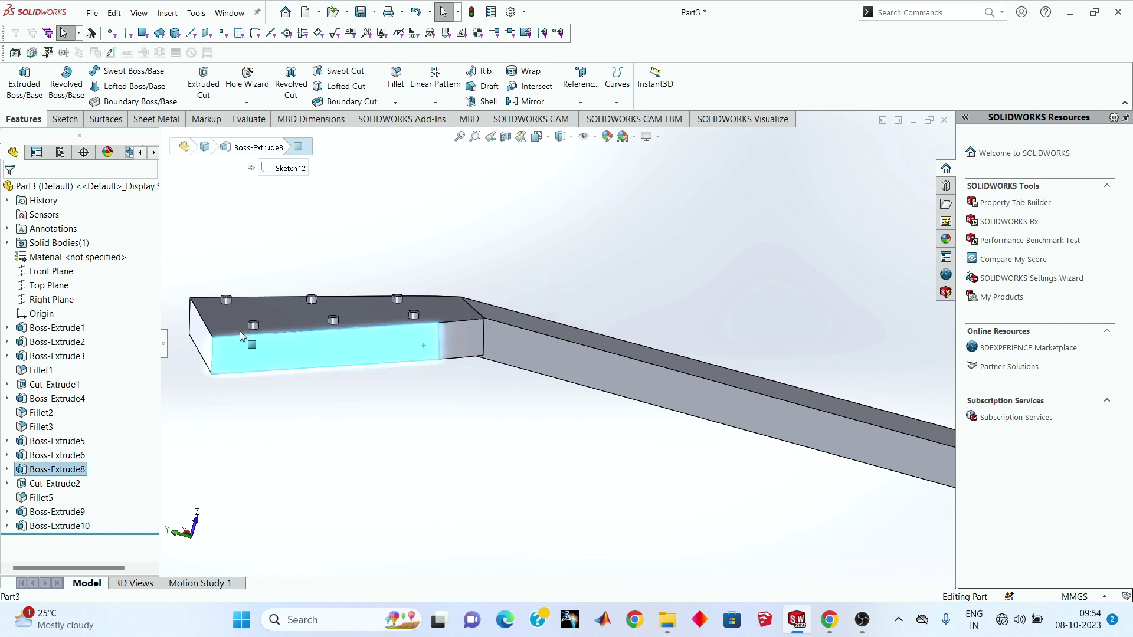
pyautogui.click(71, 121)
pyautogui.click(18, 80)
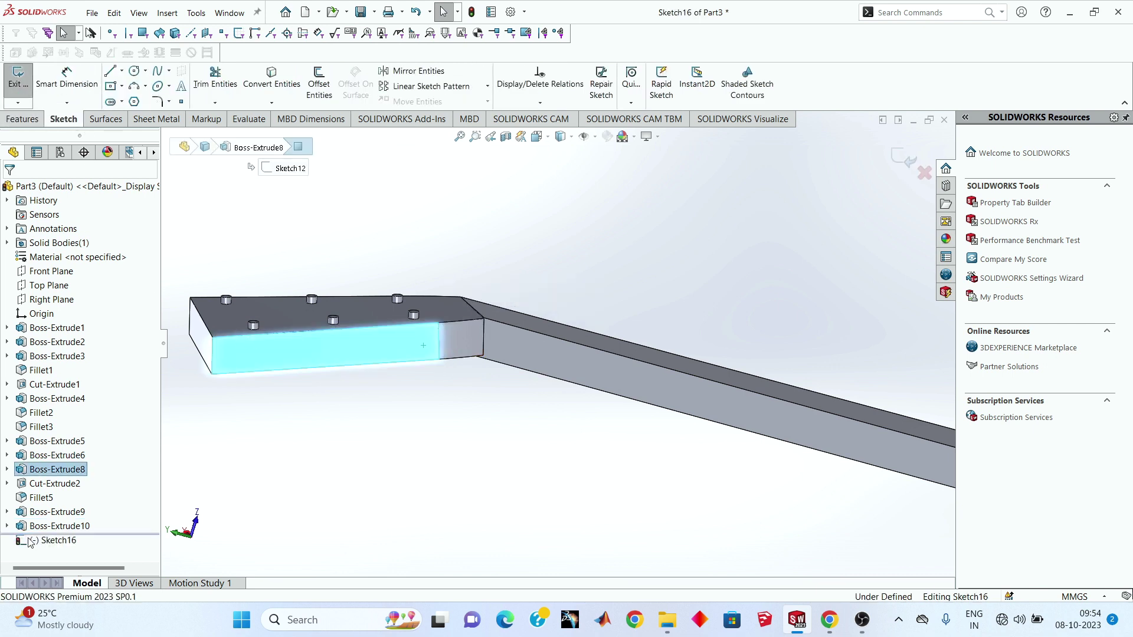
pyautogui.rightClick(44, 541)
pyautogui.click(87, 435)
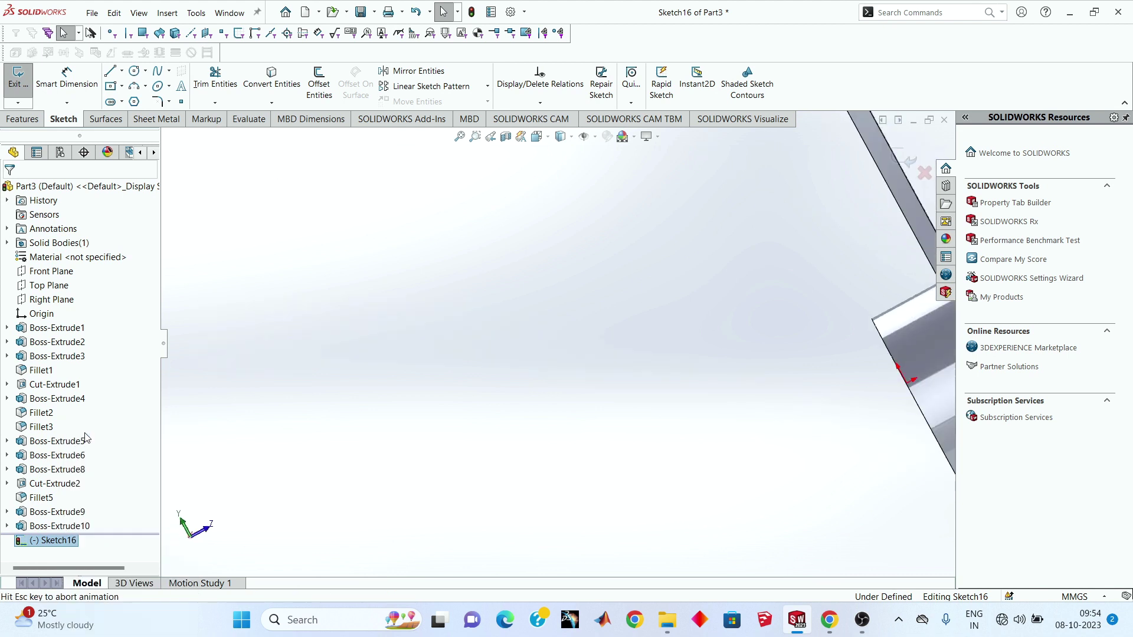
pyautogui.scroll(-2, 546, 319)
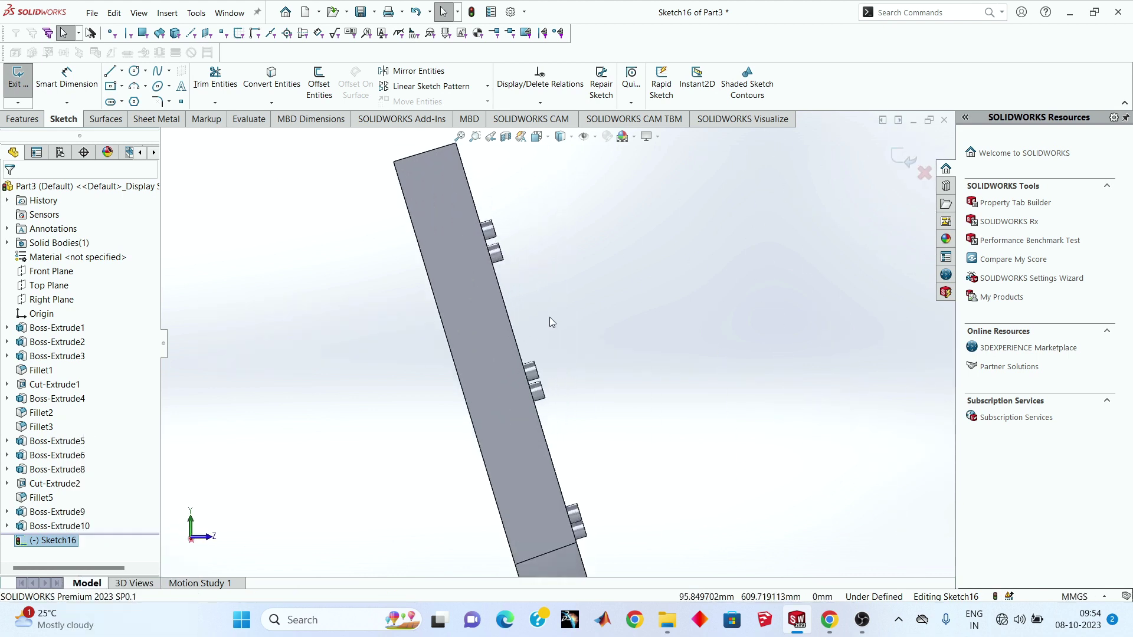
# Step: Draw three circles beside the top, middle and bottom peg pairs
pyautogui.click(134, 72)
pyautogui.click(467, 234)
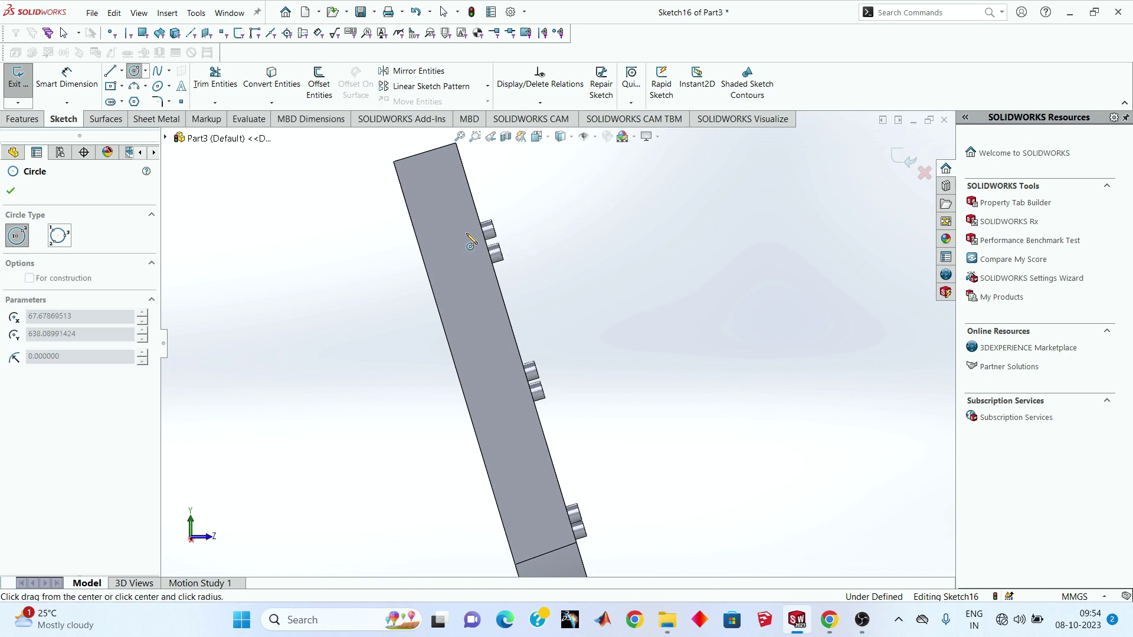
pyautogui.click(470, 245)
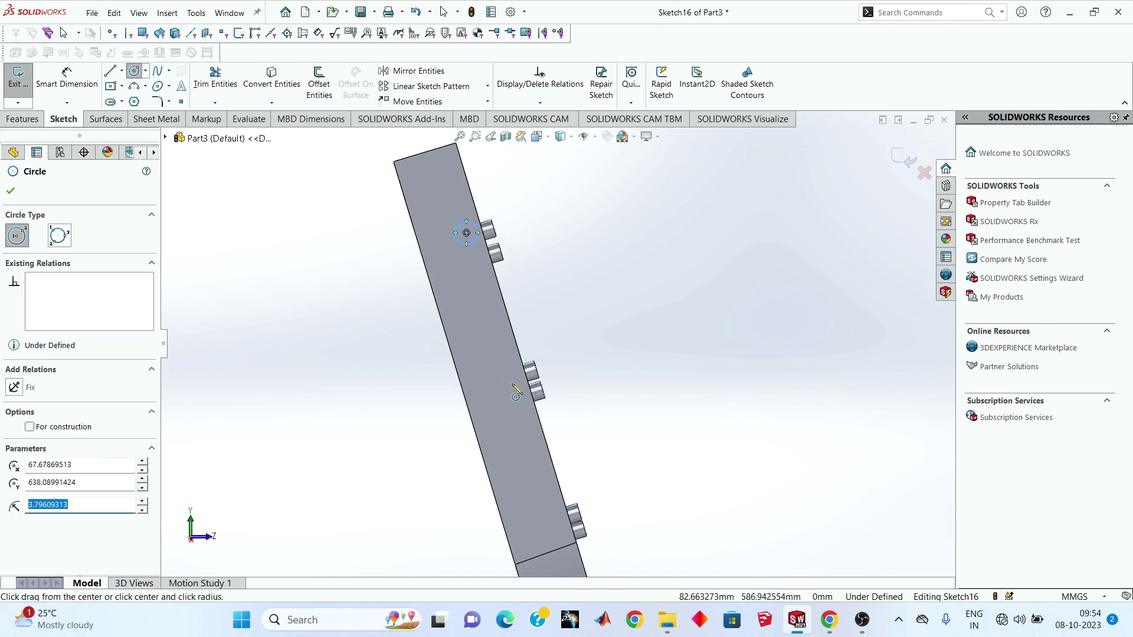
pyautogui.click(509, 375)
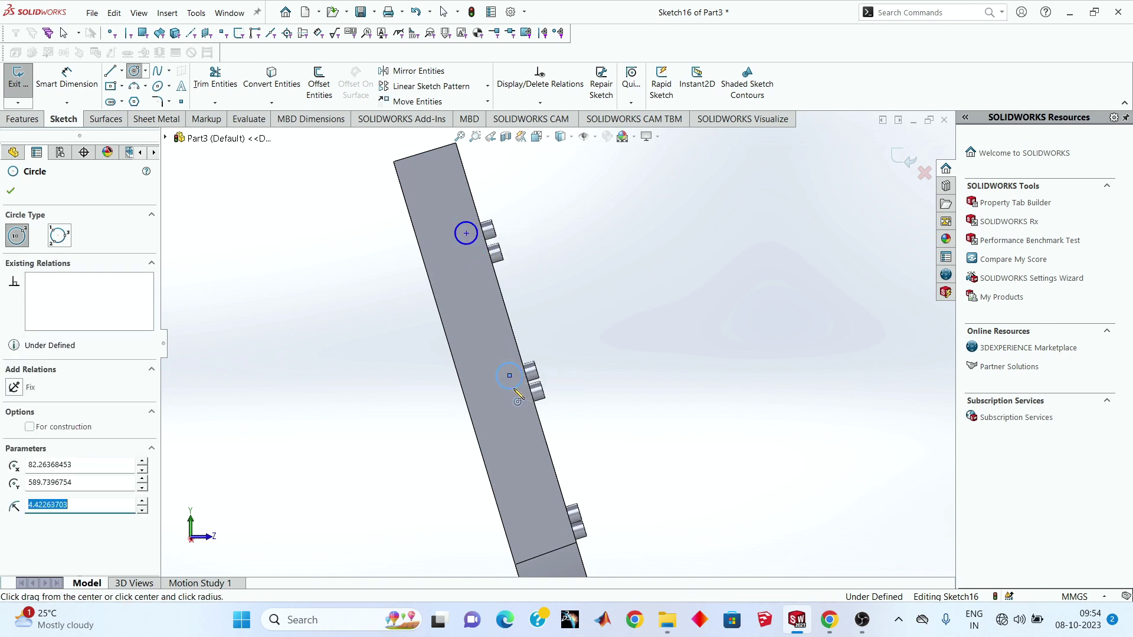
pyautogui.click(552, 520)
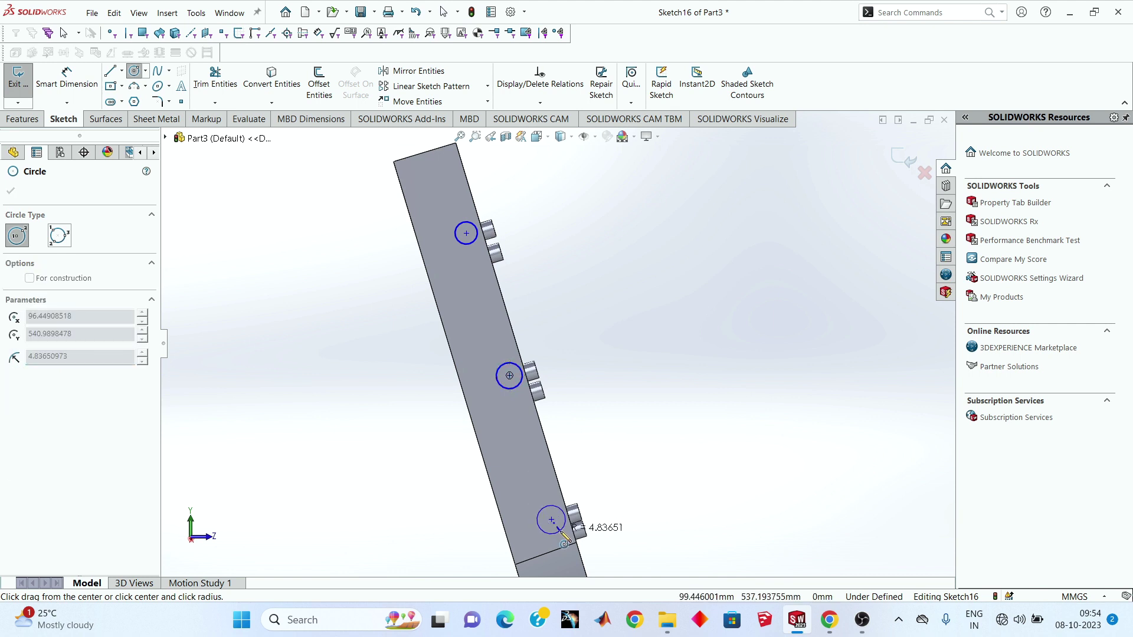
pyautogui.click(561, 531)
pyautogui.press('Escape')
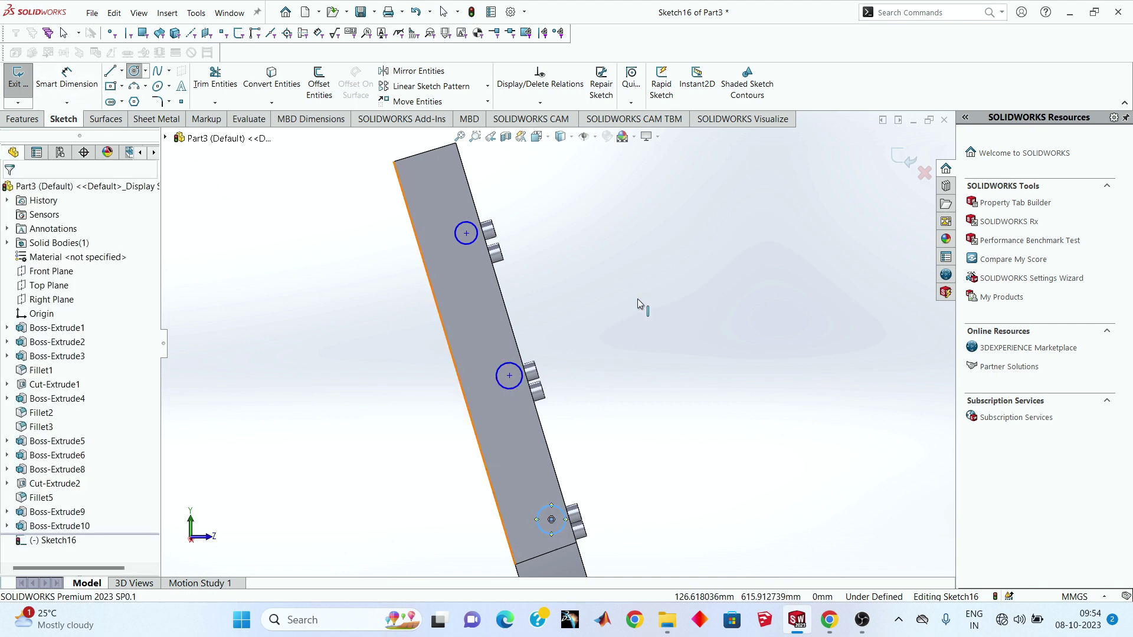
# Step: Give the top side circle a 10 mm diameter
pyautogui.click(462, 239)
pyautogui.keyDown('ctrl'); pyautogui.click(506, 387); pyautogui.keyUp('ctrl')
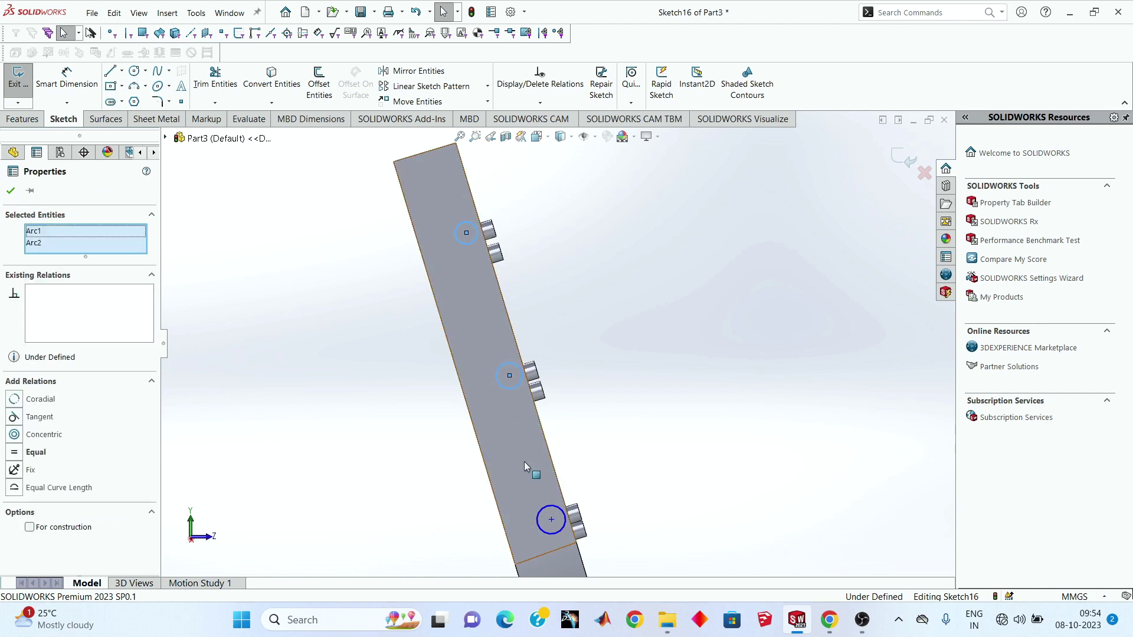
pyautogui.click(538, 518)
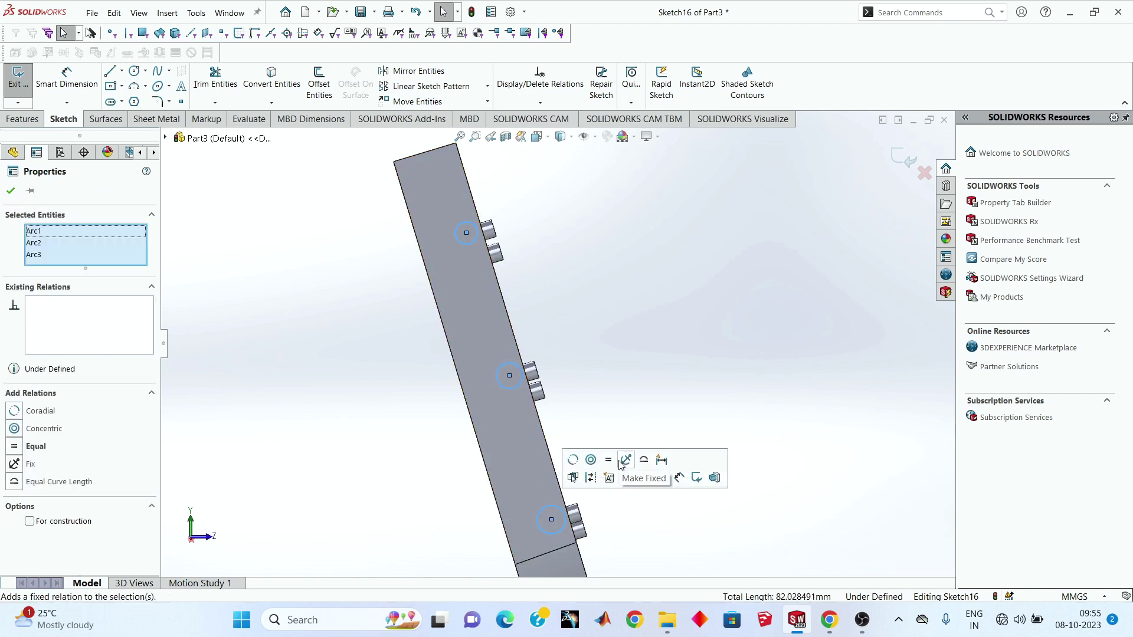
pyautogui.click(610, 461)
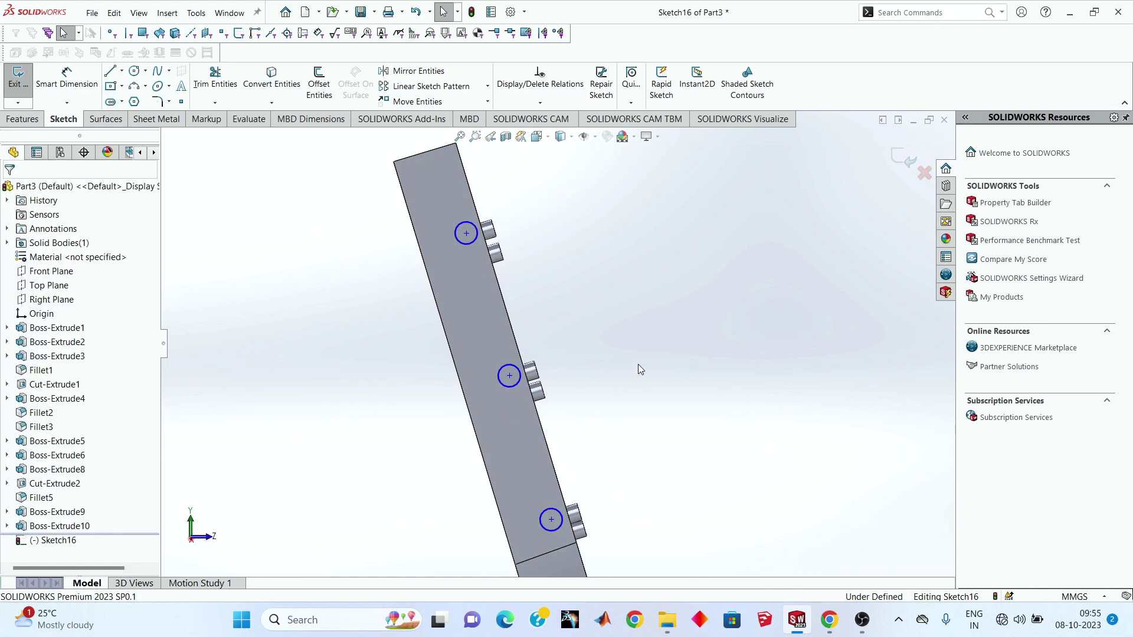
pyautogui.click(66, 78)
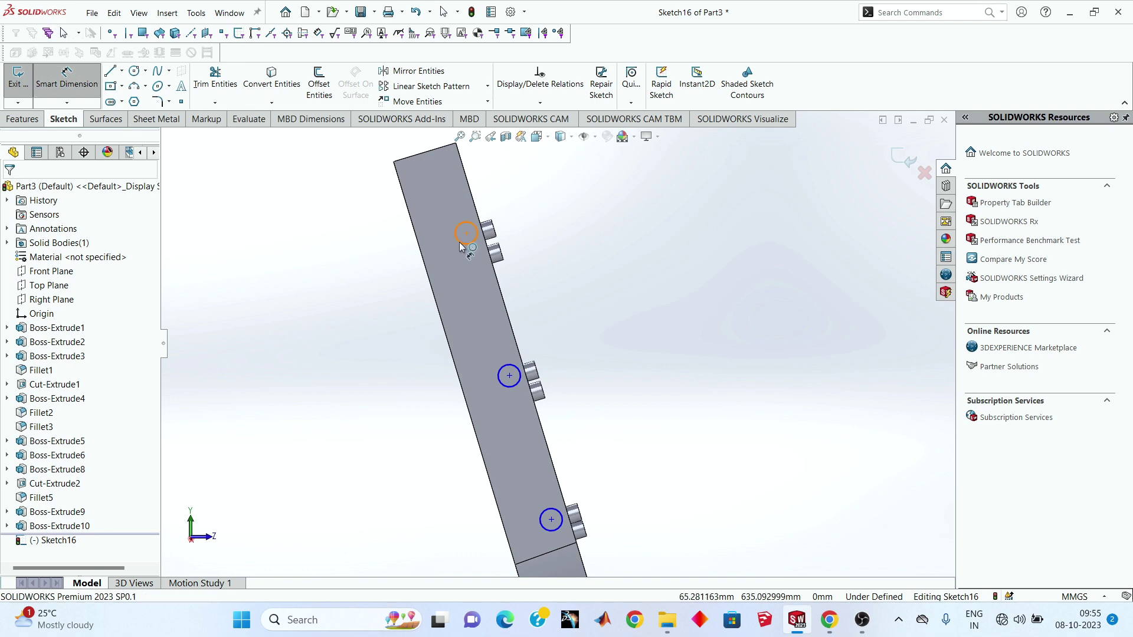
pyautogui.click(461, 244)
pyautogui.click(455, 263)
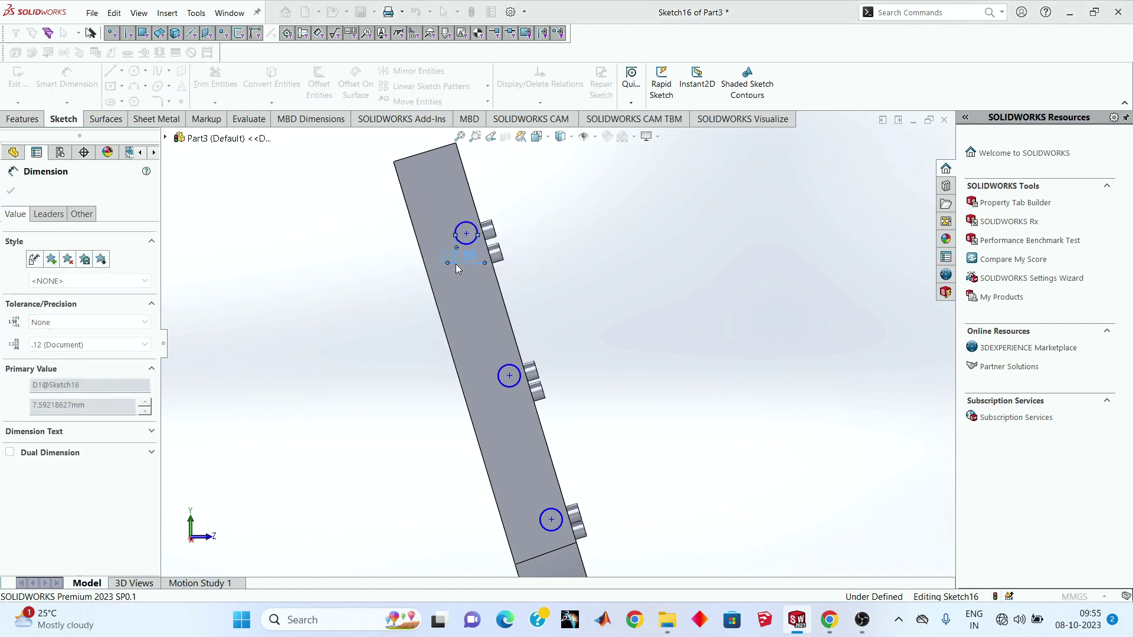
pyautogui.write('10.00mm')
pyautogui.press('Return')
# Step: Place the top circle's centre 8 mm from the headstock edge
pyautogui.scroll(-2, 472, 247)
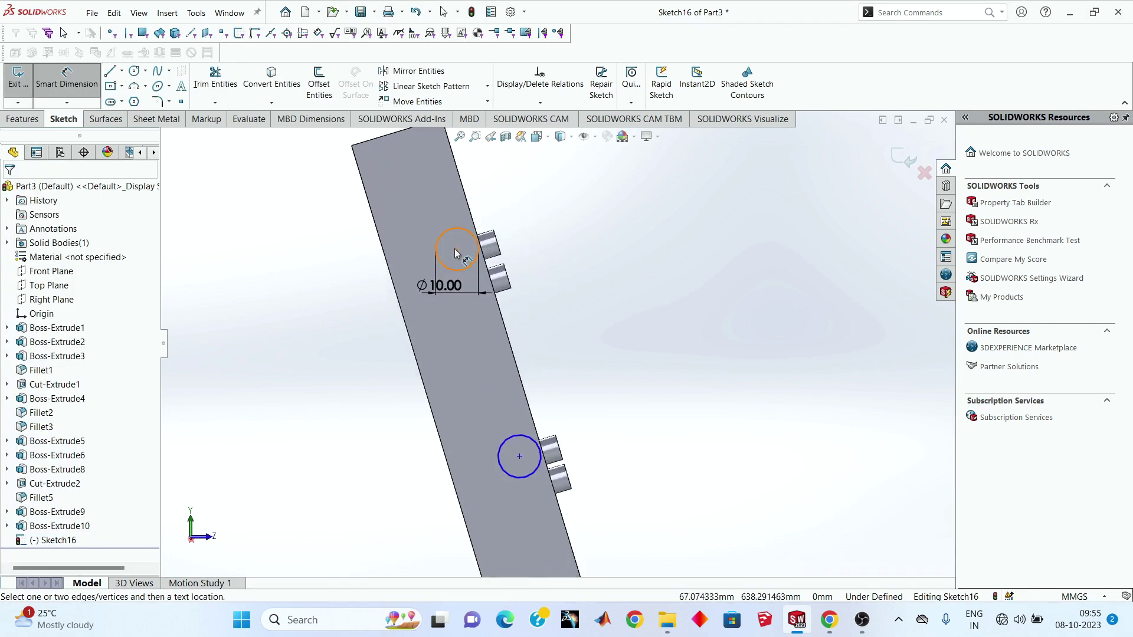
pyautogui.click(457, 250)
pyautogui.click(472, 213)
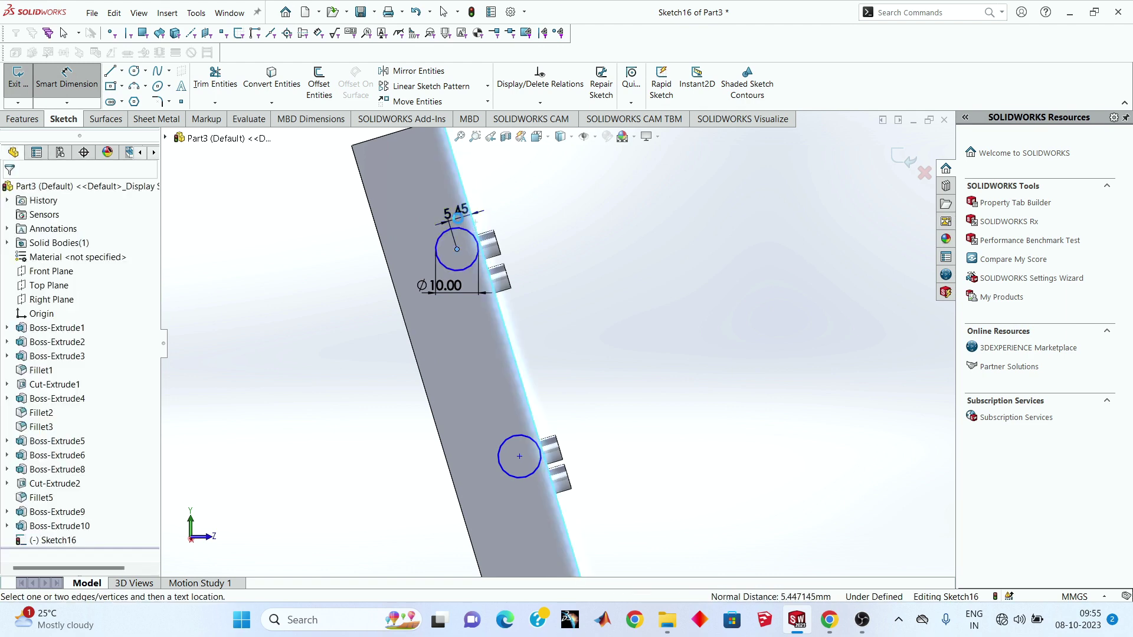
pyautogui.click(460, 222)
pyautogui.write('8')
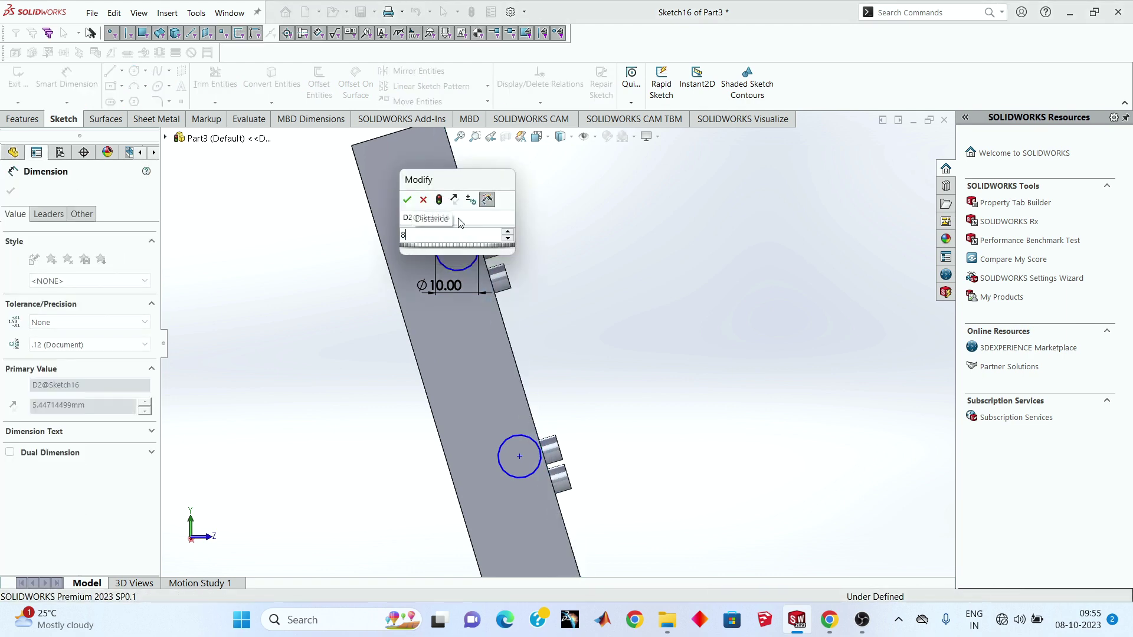
pyautogui.press('Return')
# Step: Set the other two circle centres 8 mm from the edge as well
pyautogui.click(520, 456)
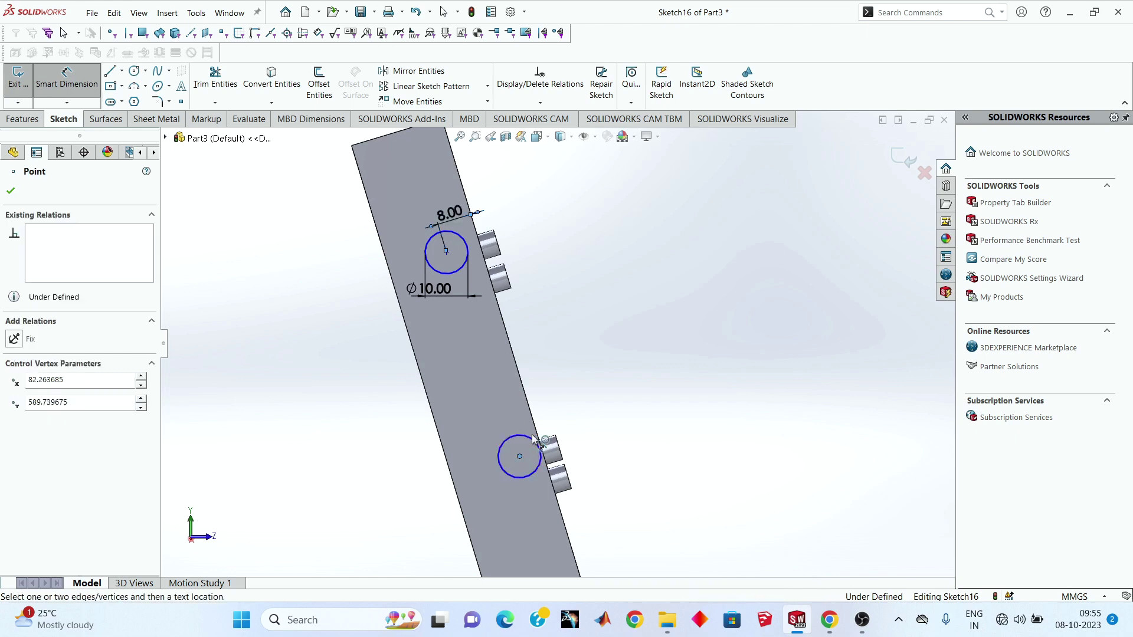
pyautogui.click(537, 426)
pyautogui.click(522, 413)
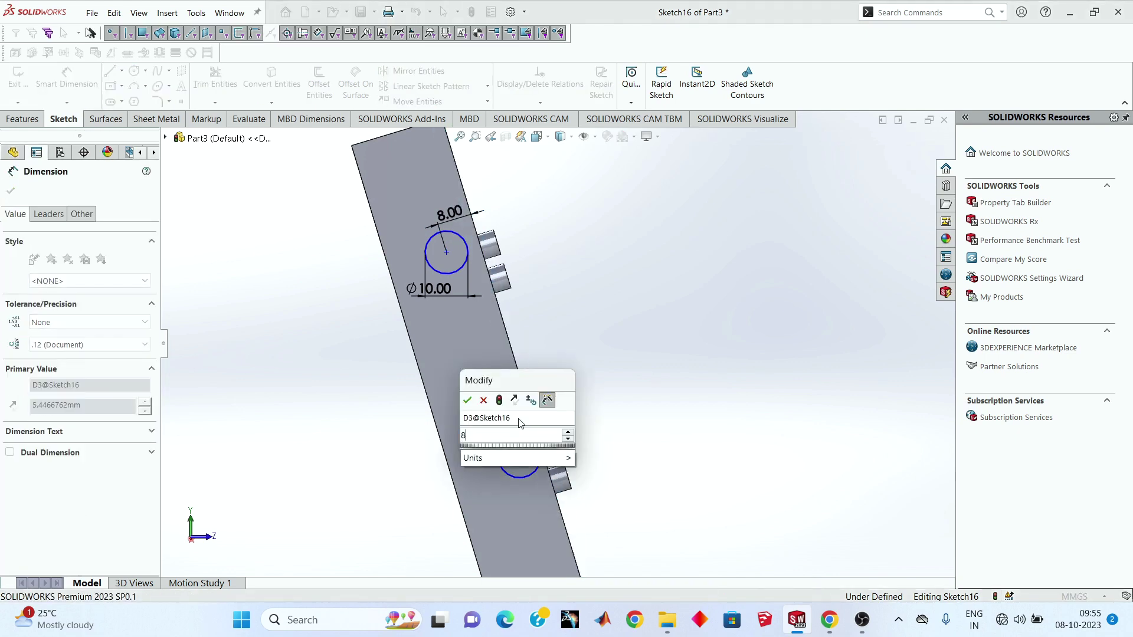
pyautogui.write('8')
pyautogui.press('Return')
pyautogui.scroll(3, 588, 396)
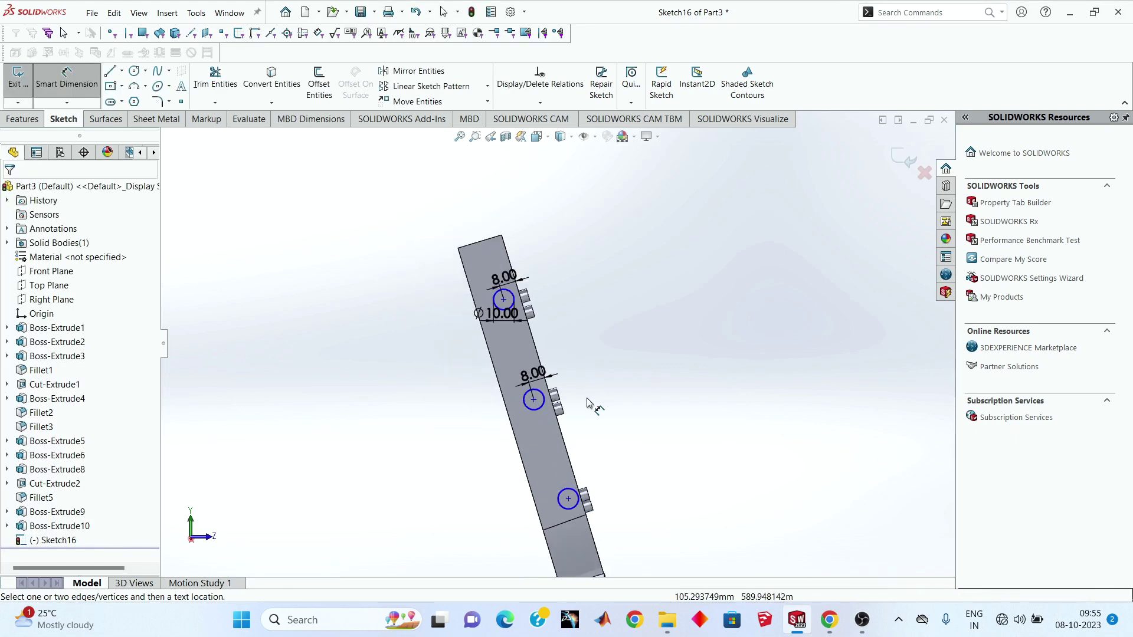
pyautogui.click(569, 500)
pyautogui.click(575, 472)
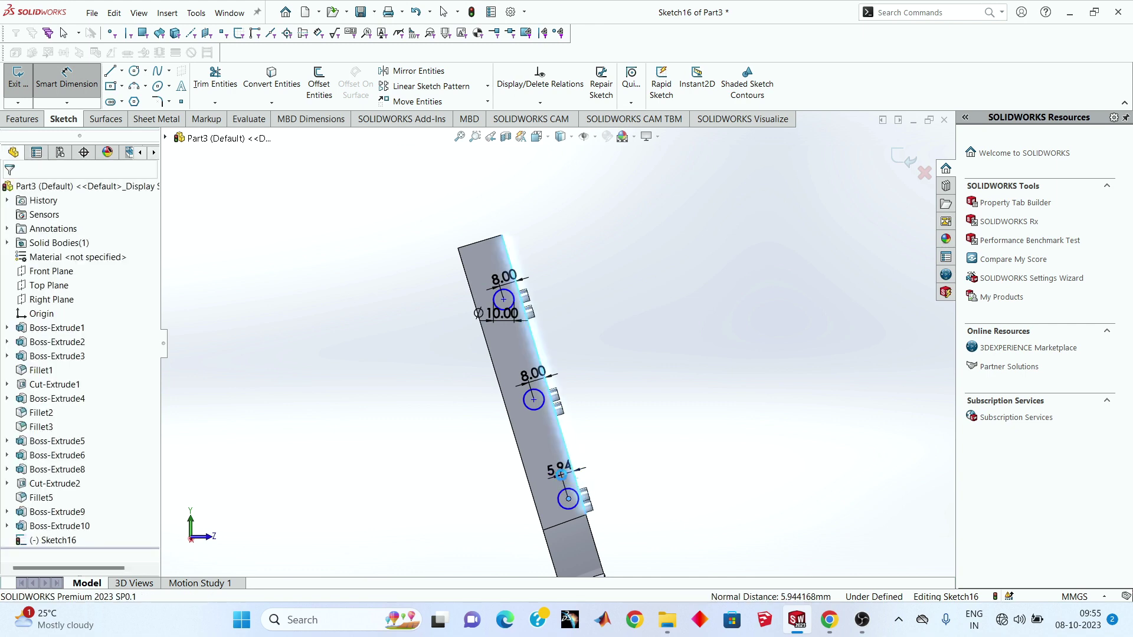
pyautogui.click(581, 467)
pyautogui.write('8')
pyautogui.press('Return')
# Step: Space the circles 50 mm apart, top-to-middle and middle-to-bottom
pyautogui.scroll(-2, 527, 419)
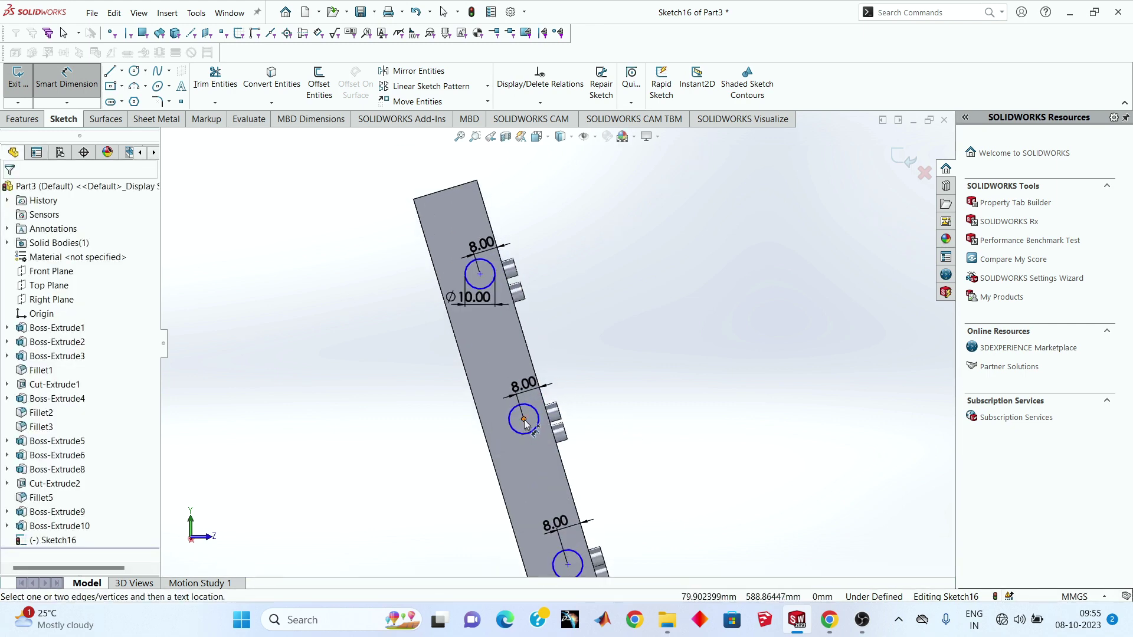
pyautogui.click(524, 420)
pyautogui.click(480, 275)
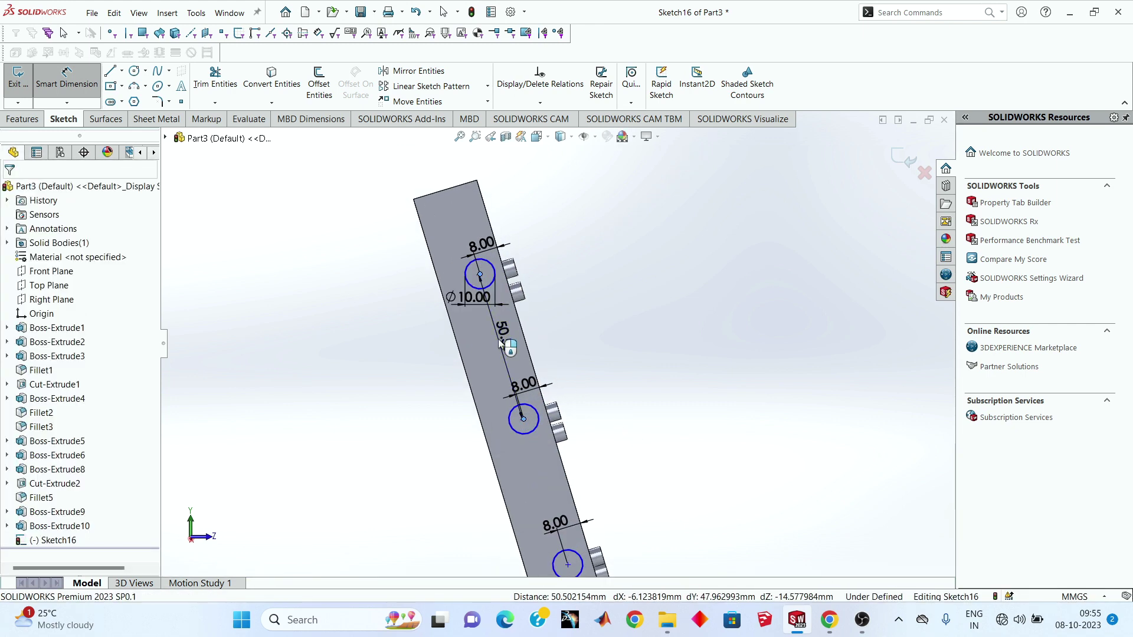
pyautogui.click(498, 339)
pyautogui.click(498, 339)
pyautogui.write('50')
pyautogui.press('Return')
pyautogui.scroll(1, 600, 359)
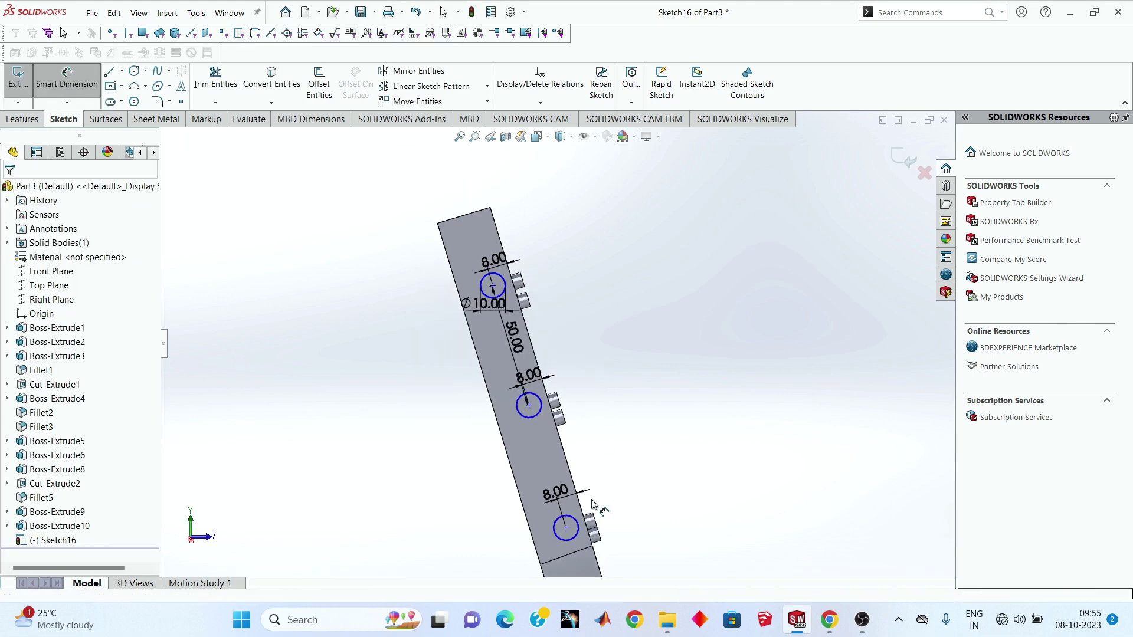
pyautogui.click(566, 529)
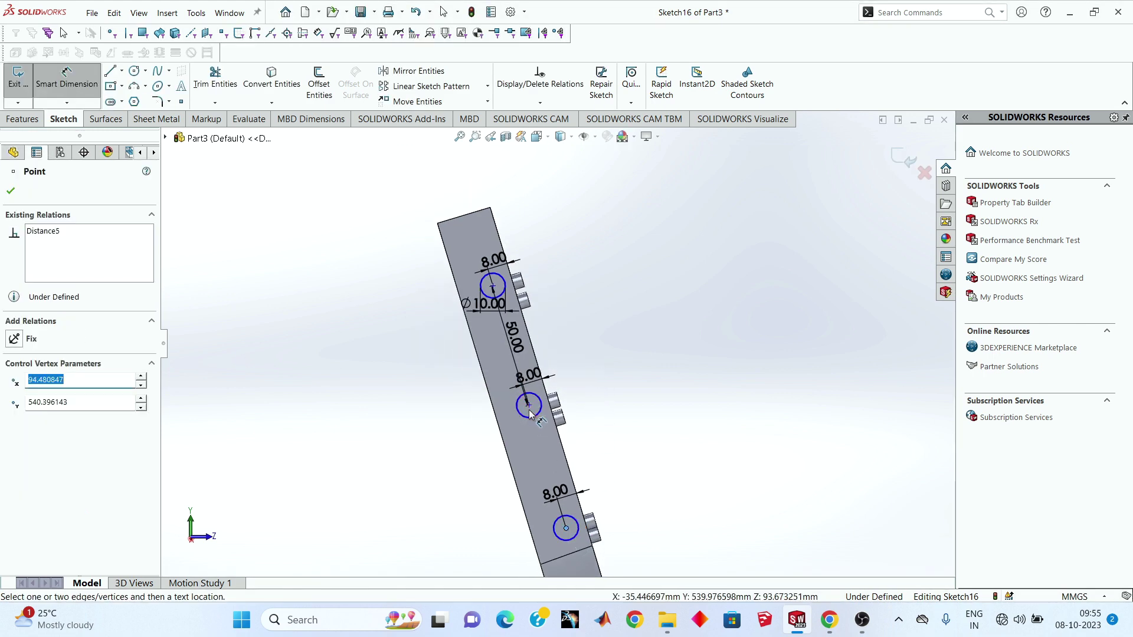
pyautogui.click(528, 406)
pyautogui.click(466, 450)
pyautogui.write('50')
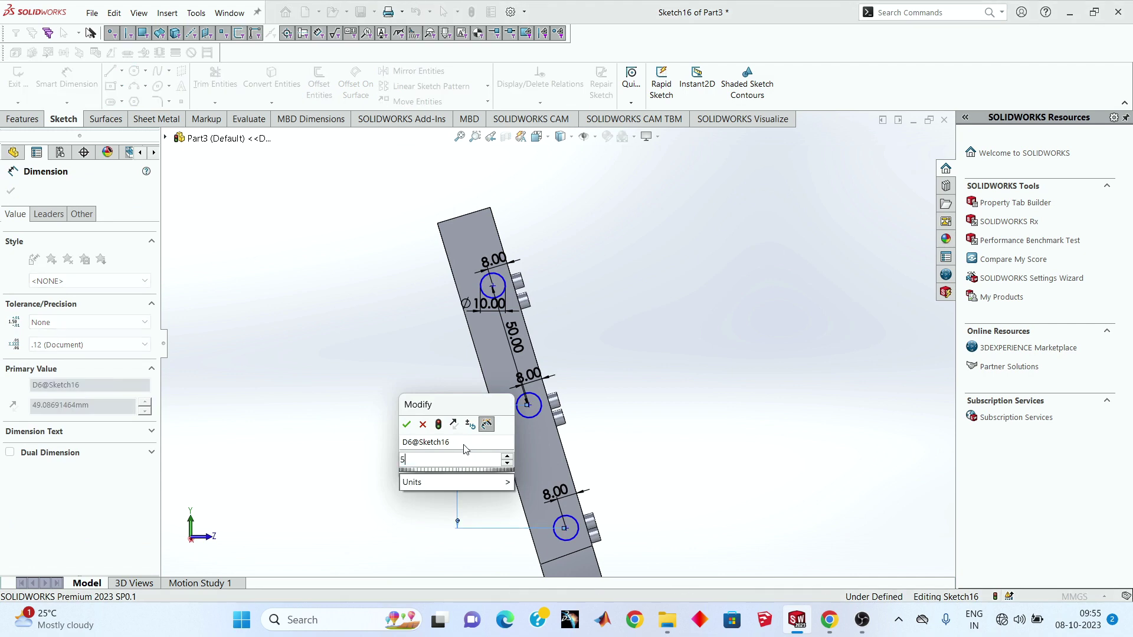
pyautogui.press('Return')
pyautogui.moveTo(639, 463)
pyautogui.mouseDown(button='middle')
pyautogui.moveTo(550, 488)
pyautogui.moveTo(642, 400)
pyautogui.mouseUp(button='middle')
# Step: Extrude the three side circles 10 mm into tuning pegs, then orbit to inspect them
pyautogui.click(904, 158)
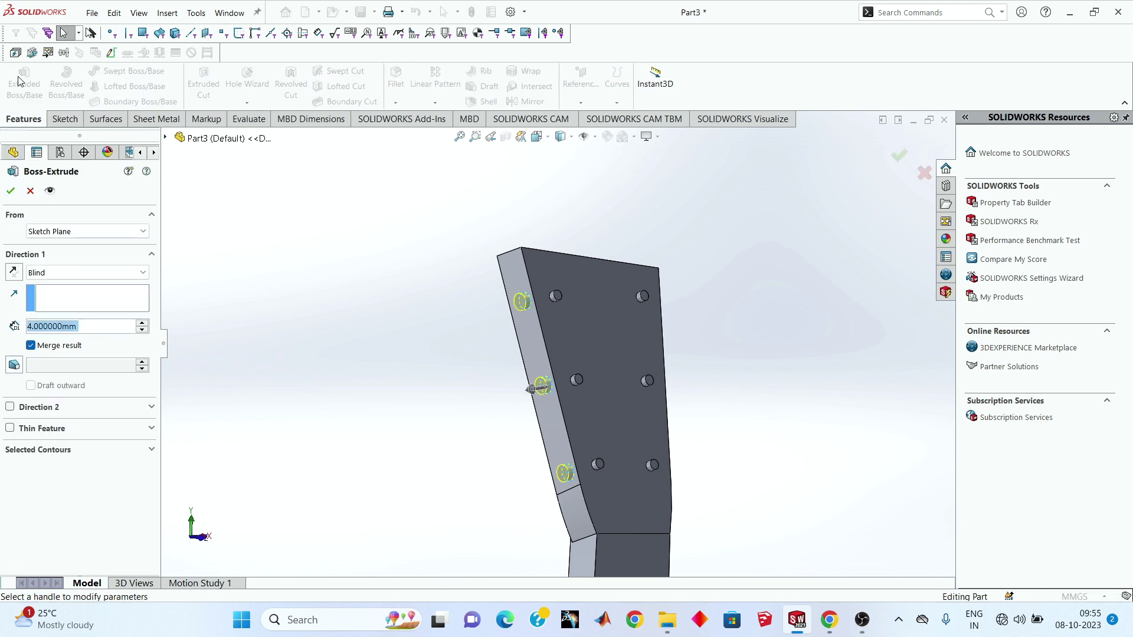
pyautogui.write('10')
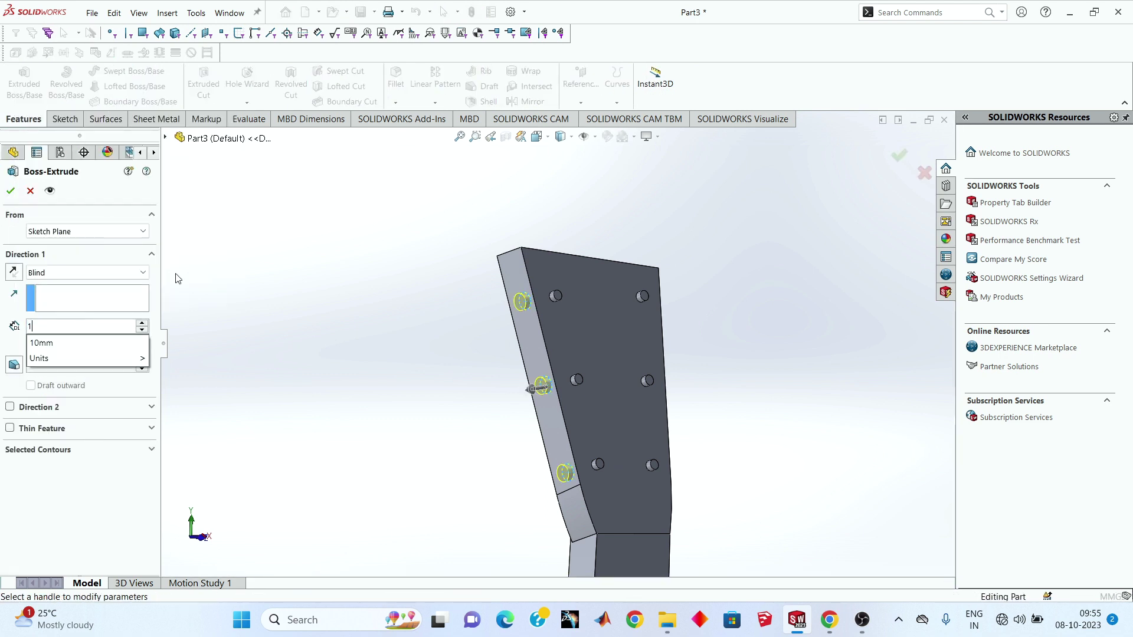
pyautogui.press('Return')
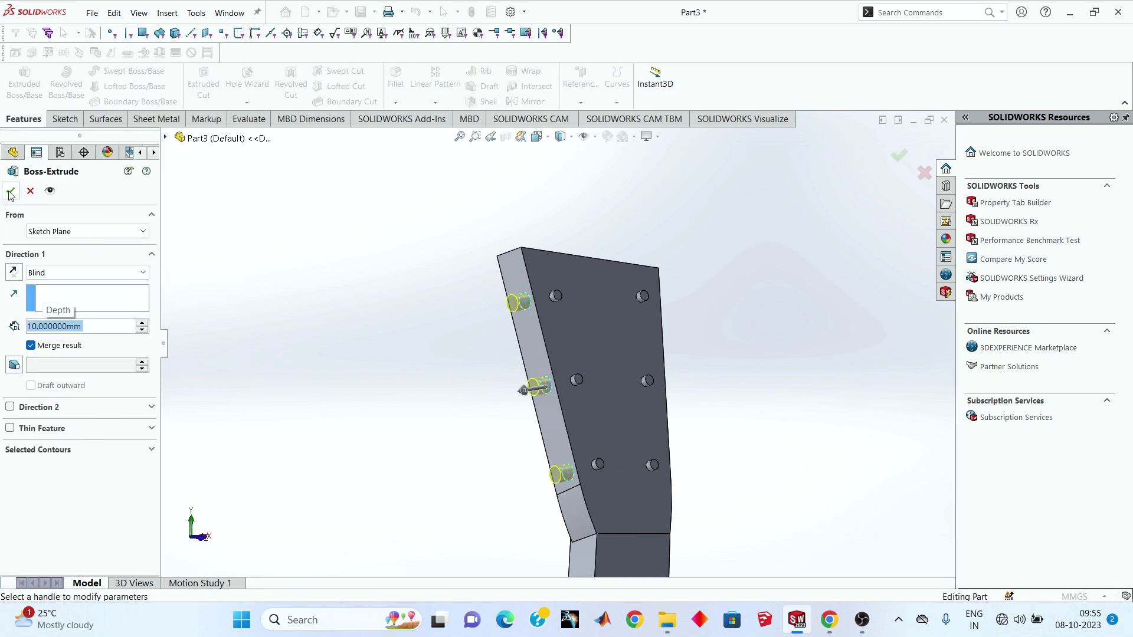
pyautogui.click(10, 190)
pyautogui.moveTo(452, 374); pyautogui.dragTo(833, 437, button='middle')
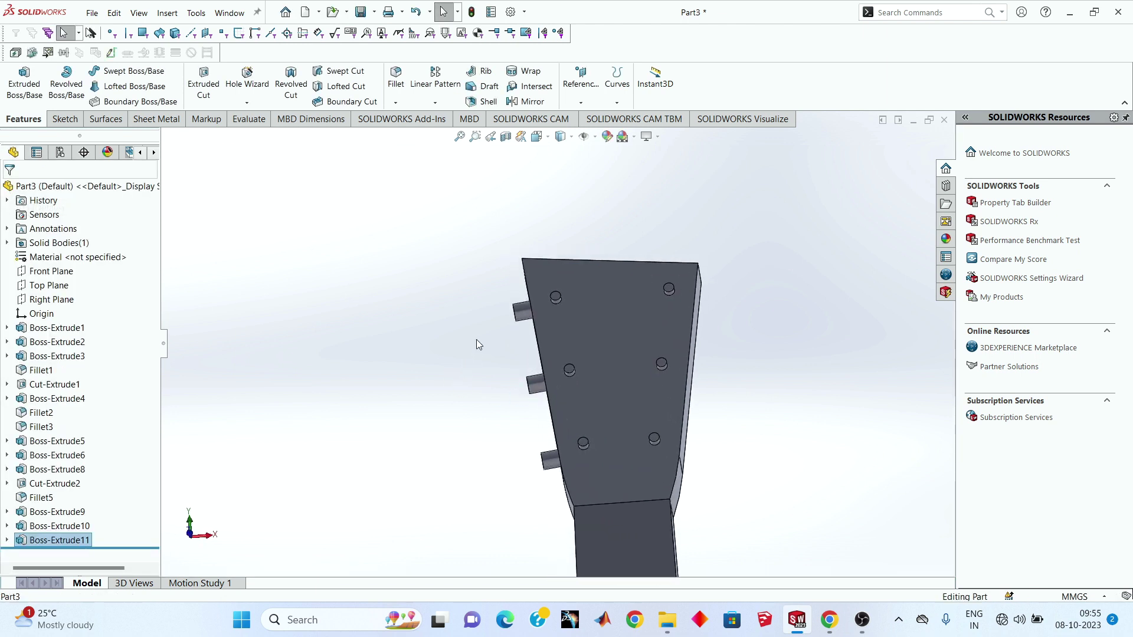
pyautogui.click(832, 437)
pyautogui.moveTo(558, 384)
pyautogui.mouseDown(button='middle')
pyautogui.moveTo(619, 384)
pyautogui.moveTo(585, 330)
pyautogui.moveTo(625, 343)
pyautogui.mouseUp(button='middle')
pyautogui.click(619, 386)
pyautogui.scroll(5, 626, 341)
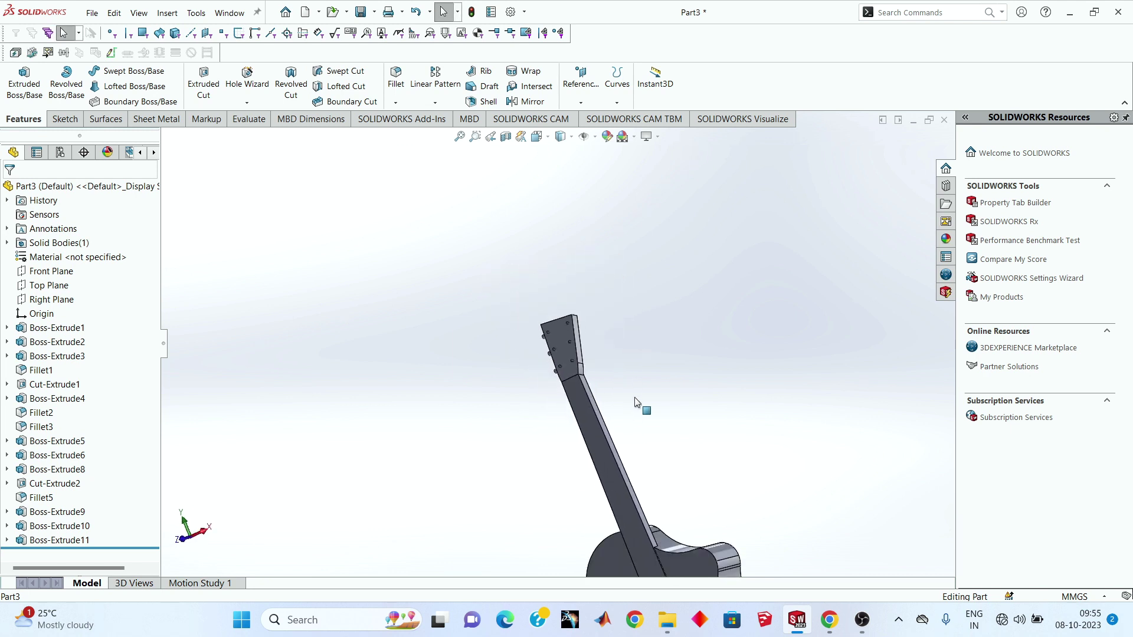
# Step: Mirror Boss-Extrude11 across the Right Plane to add pegs on the headstock's other side
pyautogui.click(435, 104)
pyautogui.click(437, 147)
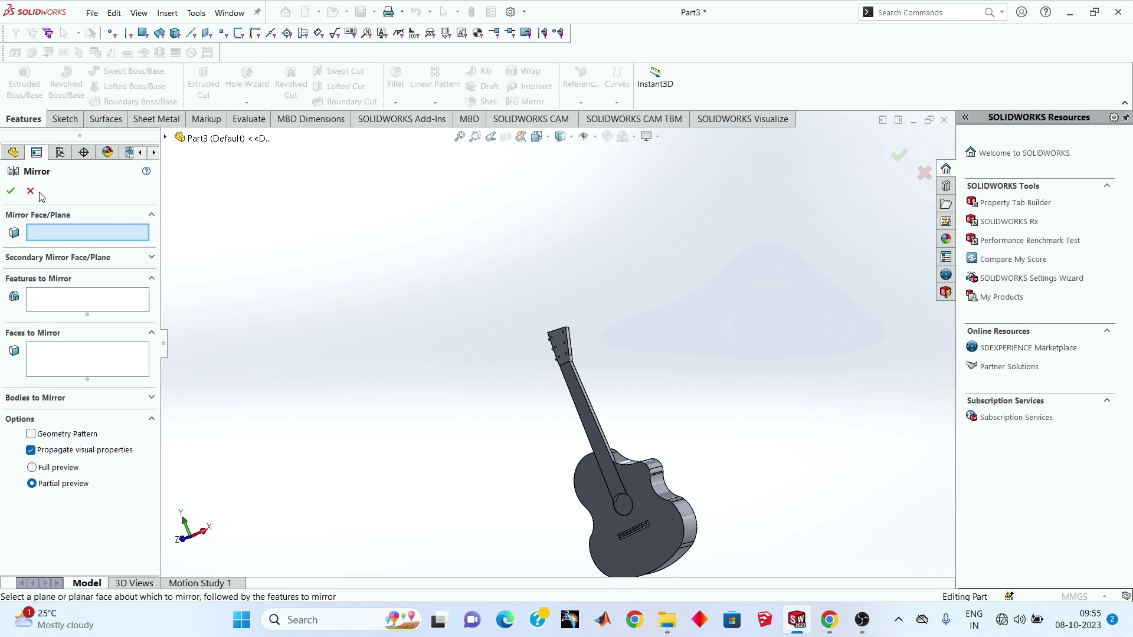
pyautogui.moveTo(201, 271); pyautogui.dragTo(381, 299, button='middle')
pyautogui.click(201, 139)
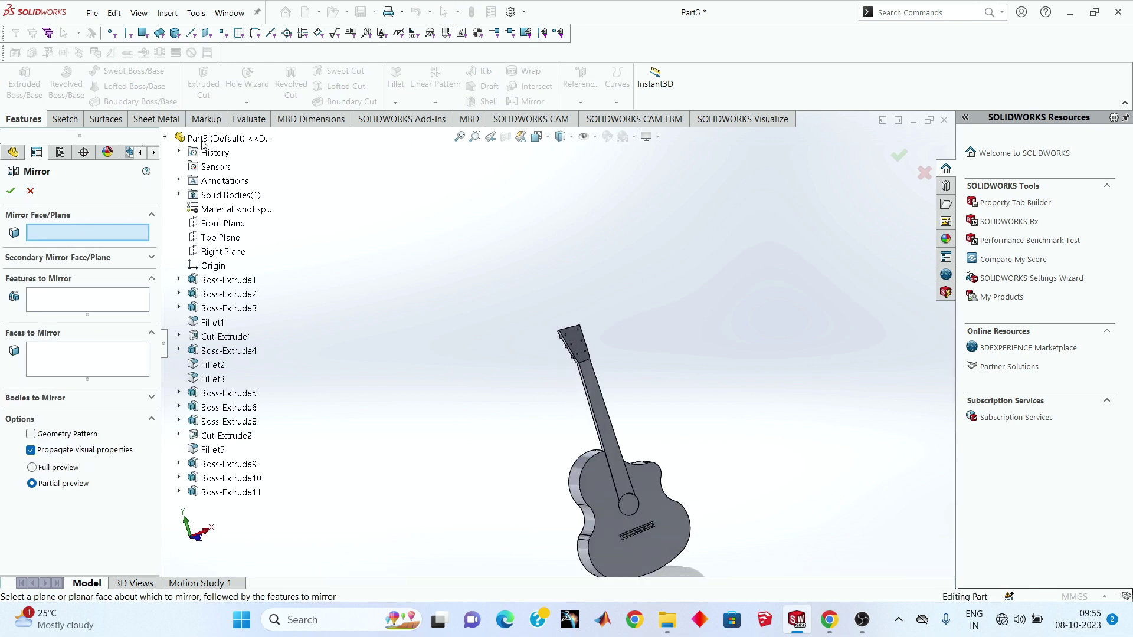
pyautogui.click(222, 251)
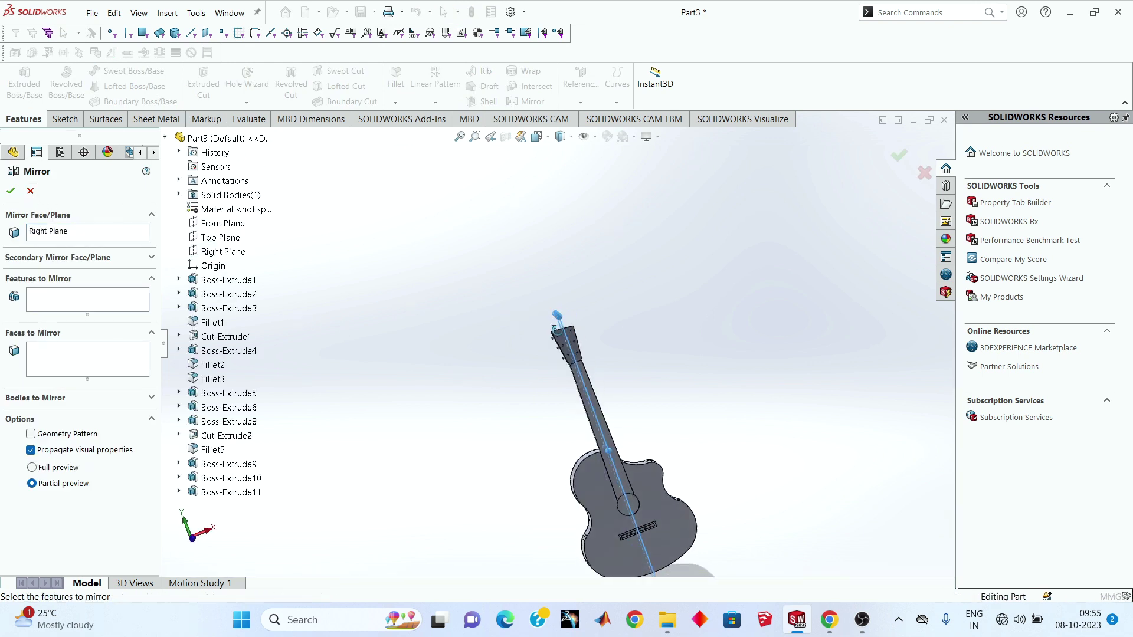
pyautogui.scroll(-3, 571, 343)
pyautogui.moveTo(571, 342); pyautogui.dragTo(547, 313, button='middle')
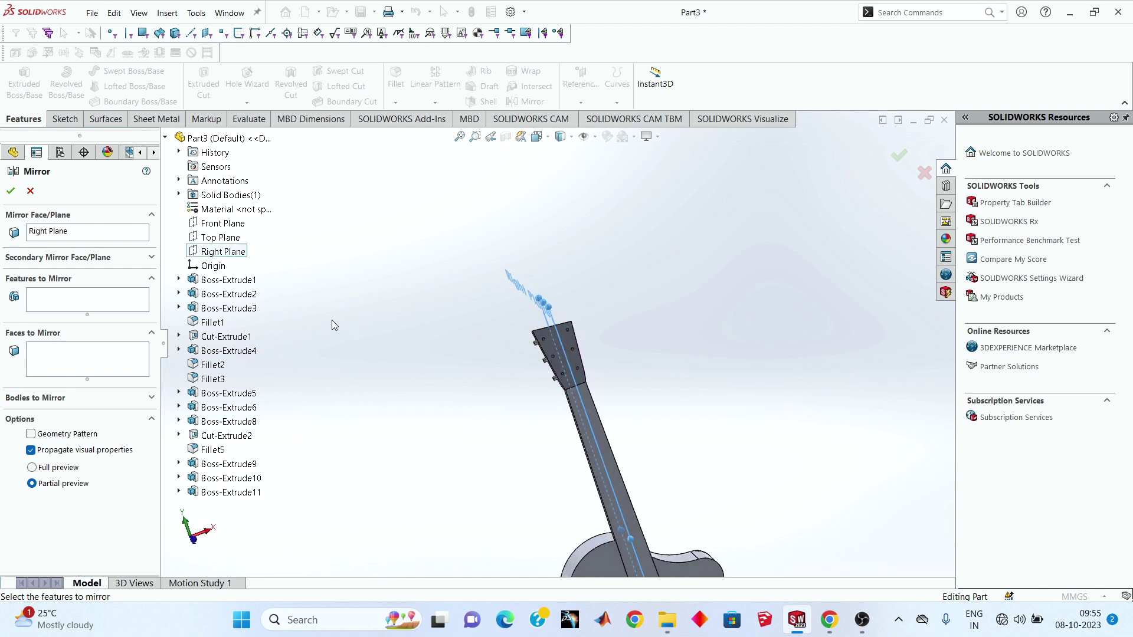
pyautogui.click(55, 302)
pyautogui.click(226, 493)
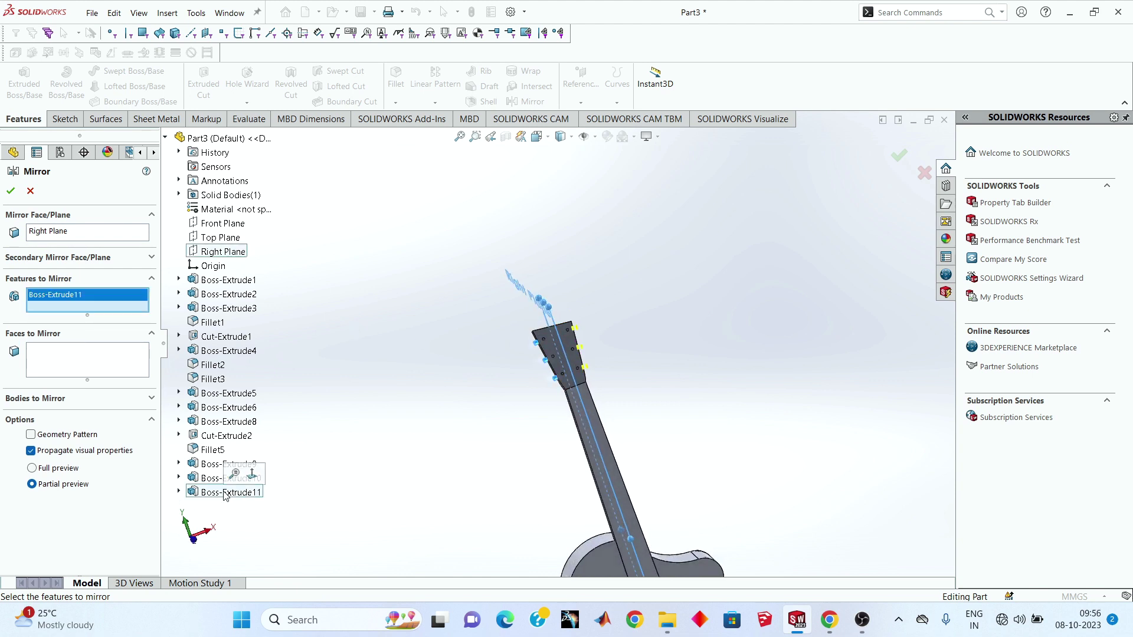
pyautogui.click(11, 191)
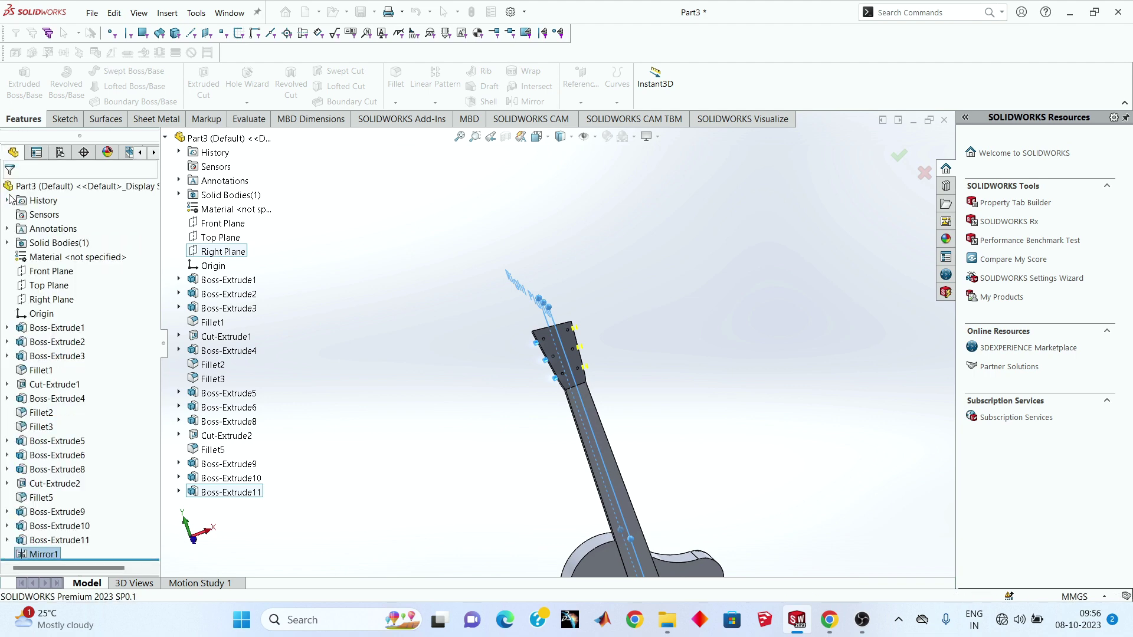
pyautogui.scroll(-3, 657, 303)
pyautogui.scroll(-3, 656, 304)
pyautogui.moveTo(657, 303)
pyautogui.mouseDown(button='middle')
pyautogui.moveTo(615, 281)
pyautogui.moveTo(597, 317)
pyautogui.moveTo(640, 207)
pyautogui.moveTo(571, 293)
pyautogui.mouseUp(button='middle')
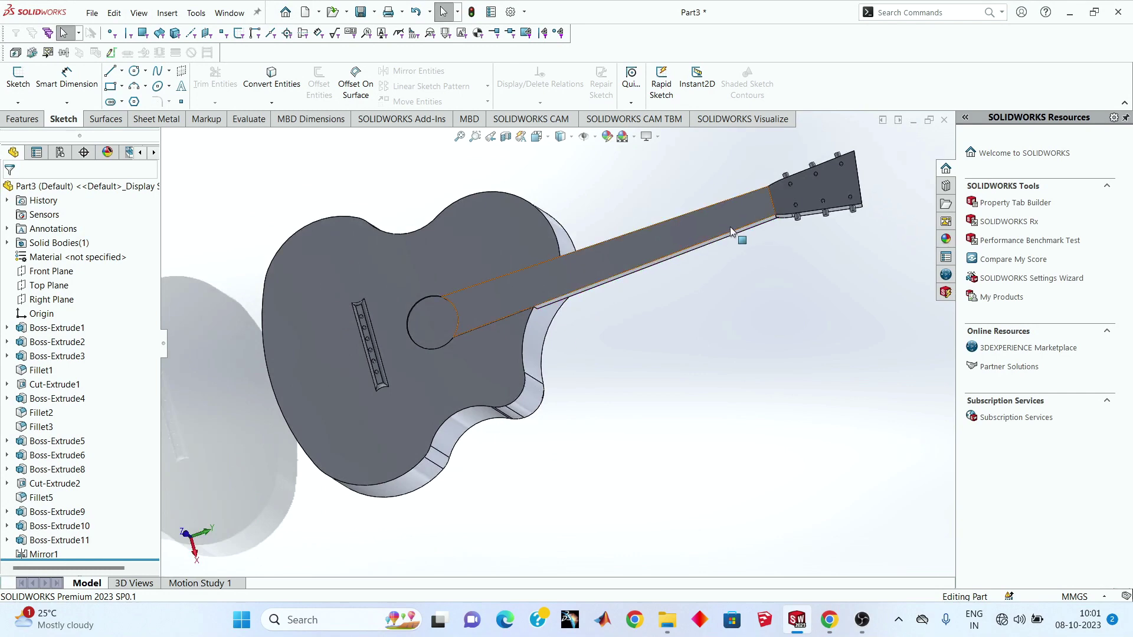
# Step: Start a new sketch on the neck's top face, viewed normal to it
pyautogui.moveTo(653, 273); pyautogui.dragTo(696, 164, button='middle')
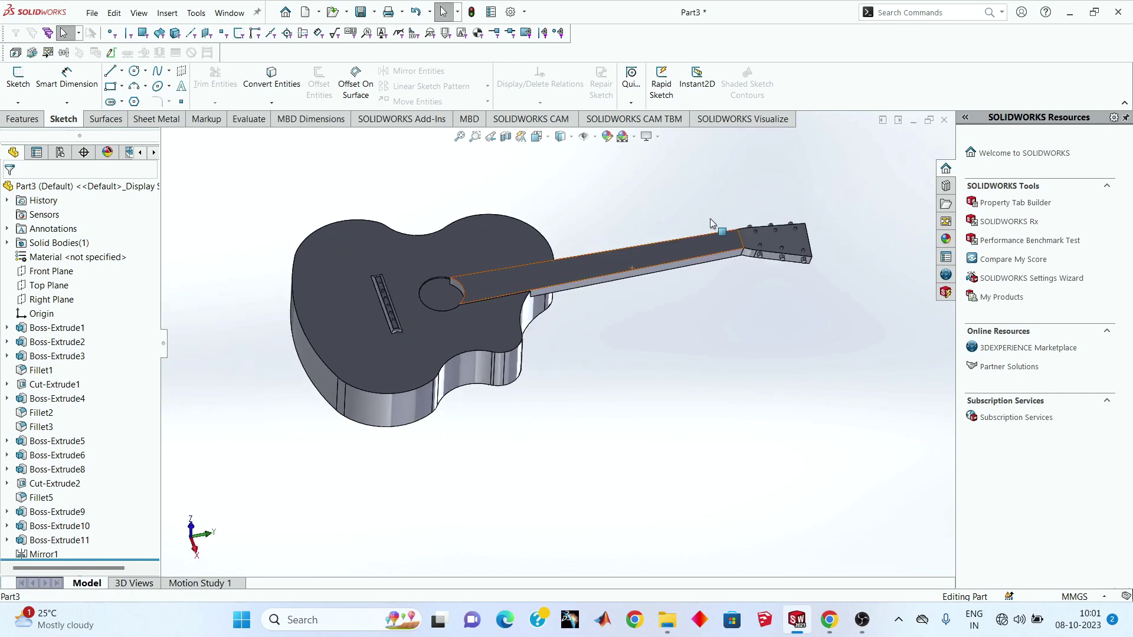
pyautogui.scroll(-3, 504, 237)
pyautogui.moveTo(525, 263)
pyautogui.mouseDown(button='middle')
pyautogui.moveTo(566, 277)
pyautogui.moveTo(581, 351)
pyautogui.mouseUp(button='middle')
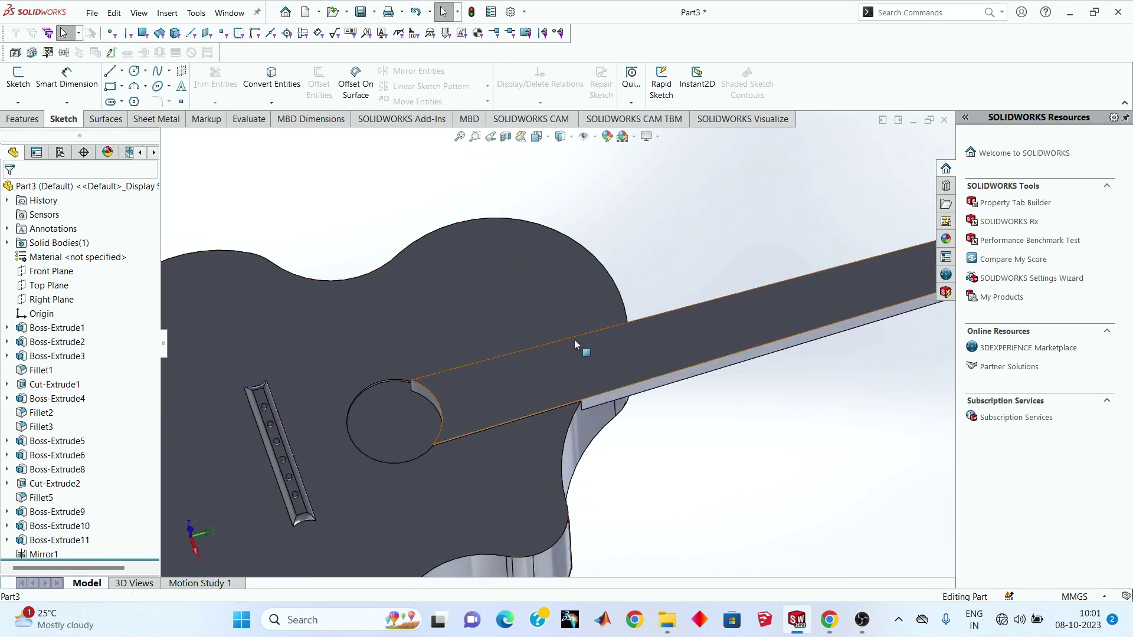
pyautogui.click(578, 364)
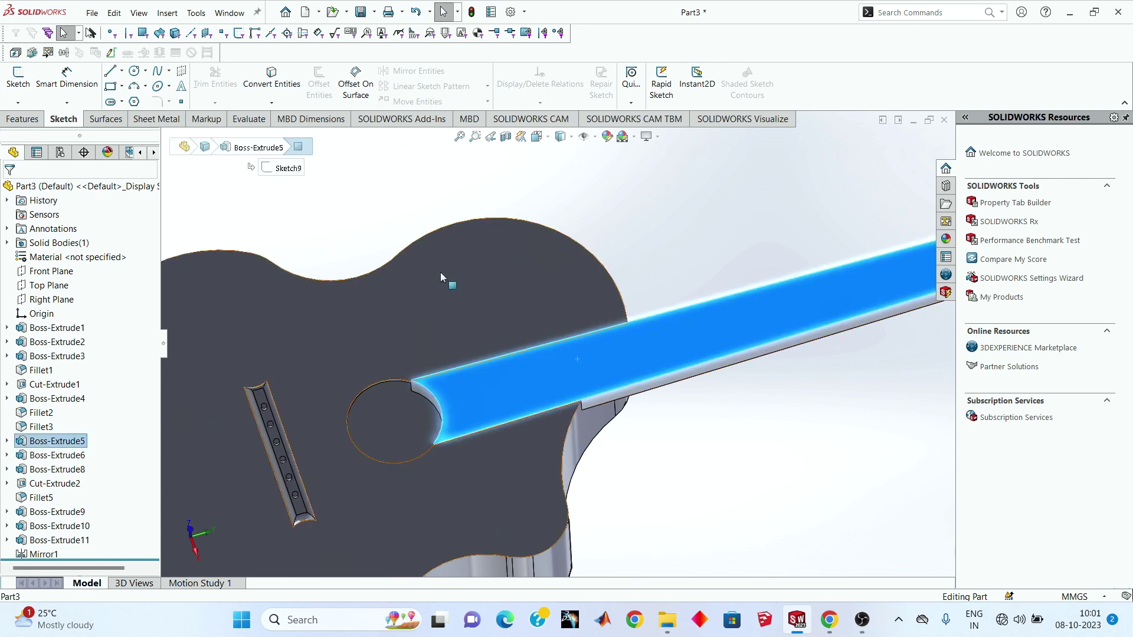
pyautogui.click(18, 77)
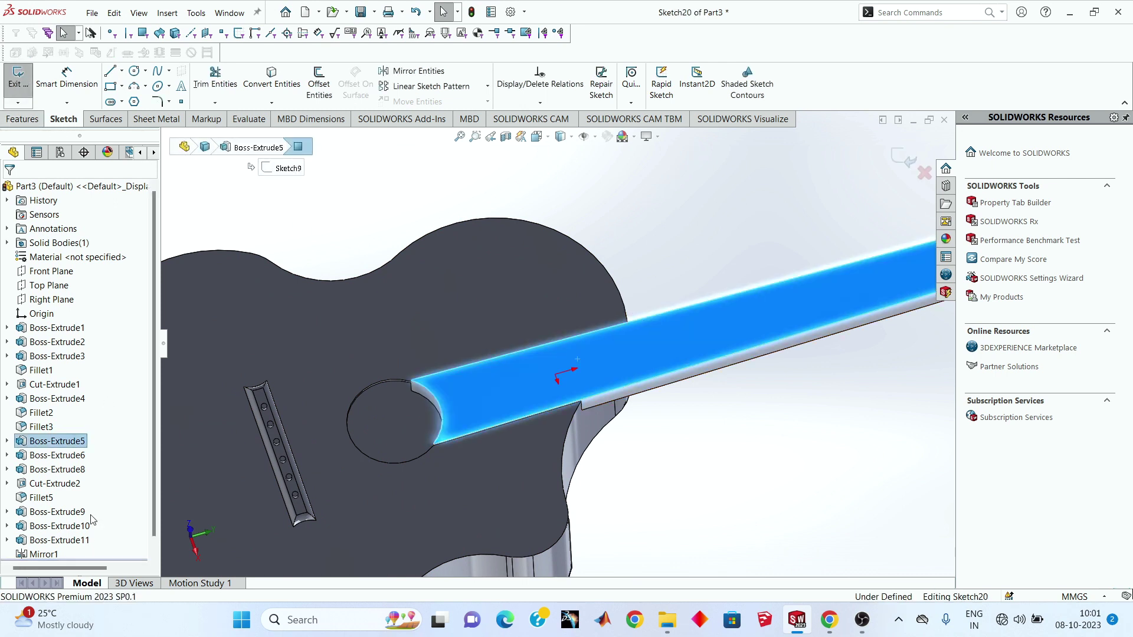
pyautogui.rightClick(65, 555)
pyautogui.click(92, 435)
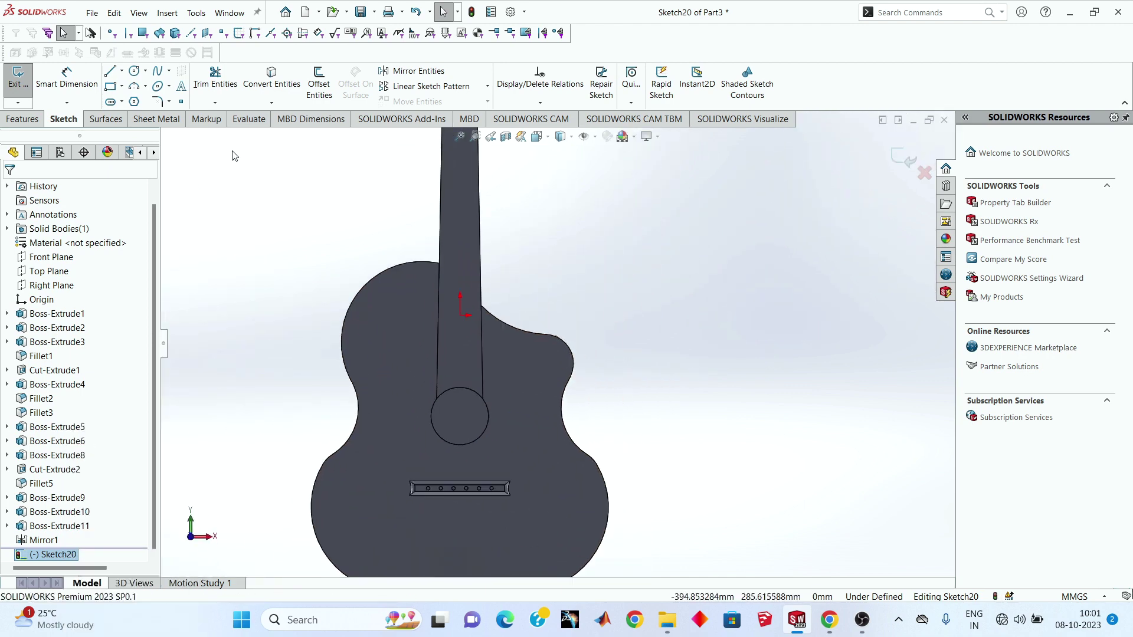
# Step: Convert the neck's right and left side edges into sketch lines
pyautogui.click(272, 86)
pyautogui.scroll(-3, 484, 378)
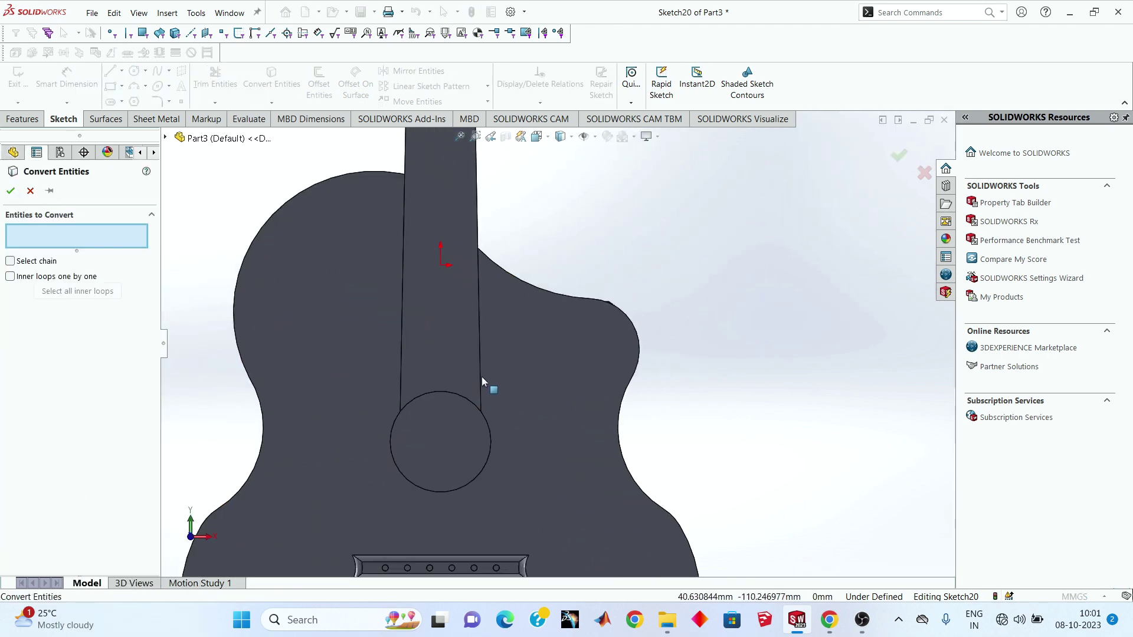
pyautogui.click(481, 376)
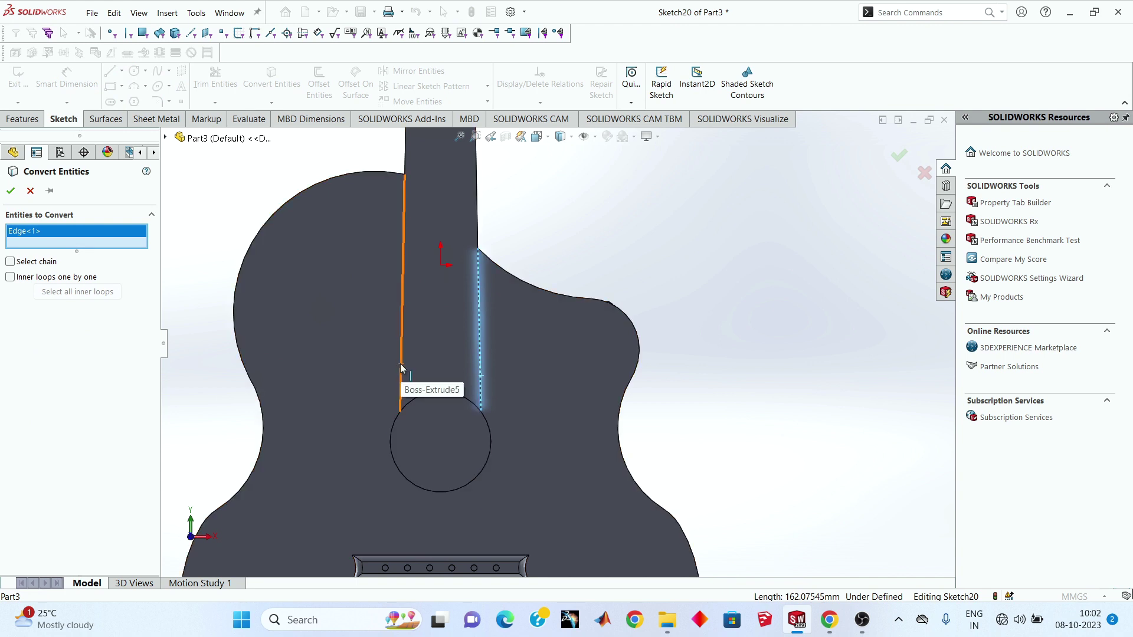
pyautogui.click(400, 367)
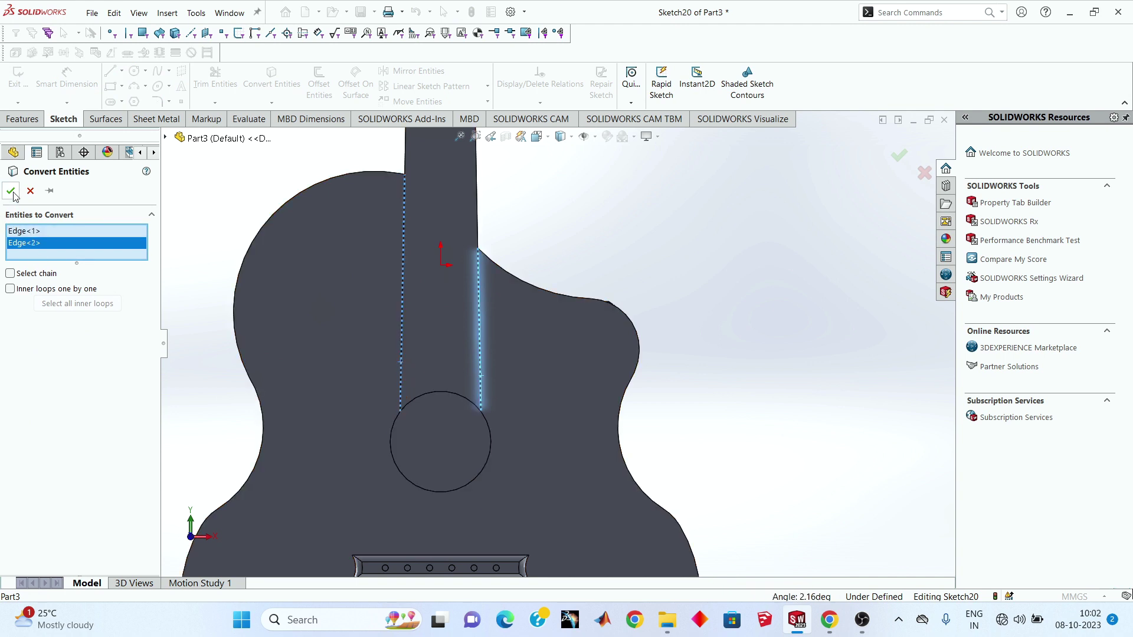
pyautogui.click(10, 191)
# Step: Draw two parallel lines across the neck between its side edges
pyautogui.click(110, 72)
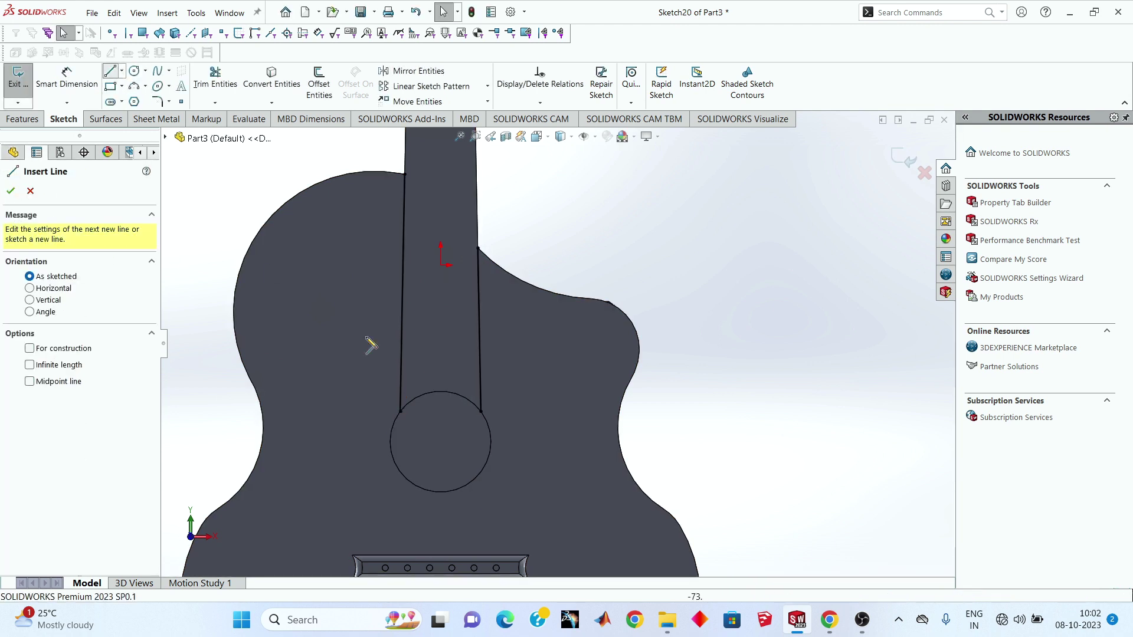
pyautogui.scroll(-3, 421, 360)
pyautogui.click(416, 364)
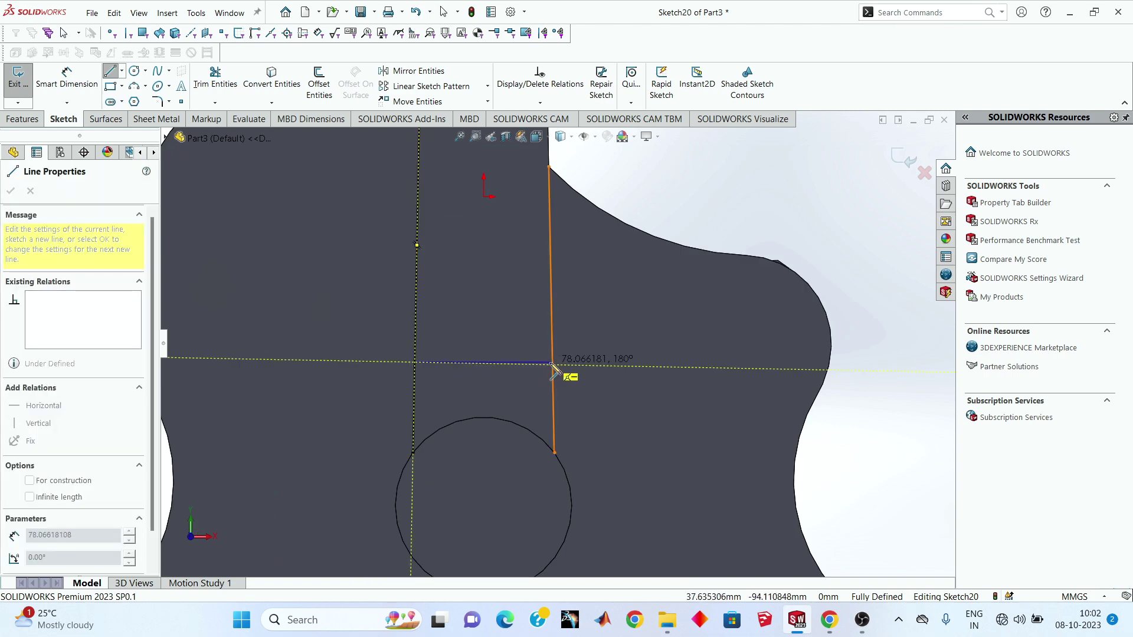
pyautogui.click(553, 360)
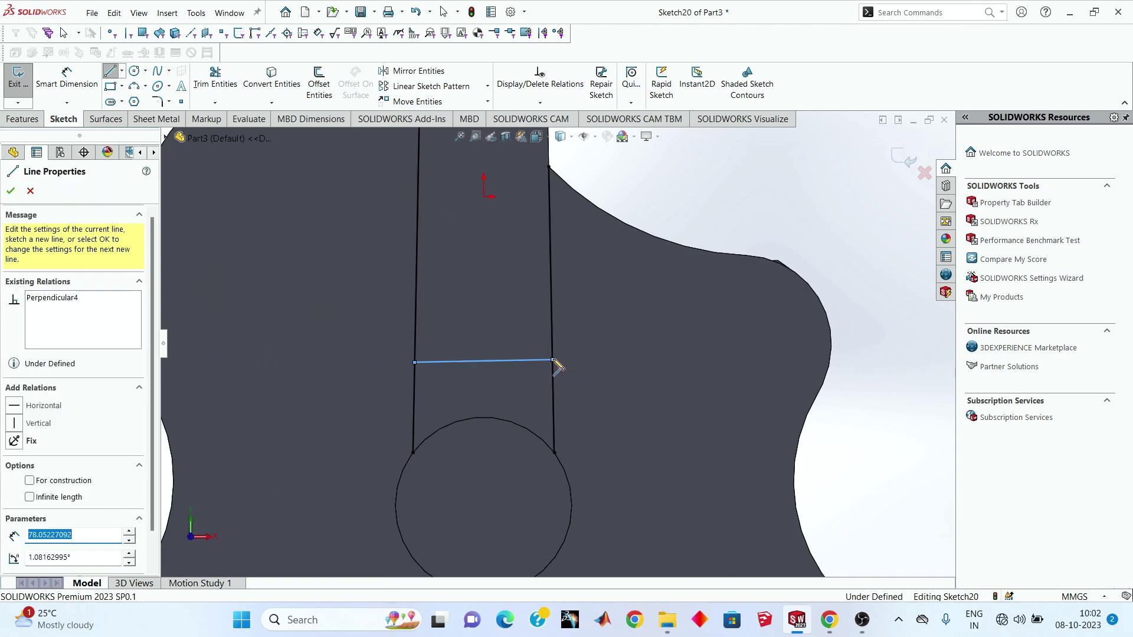
pyautogui.press('Escape')
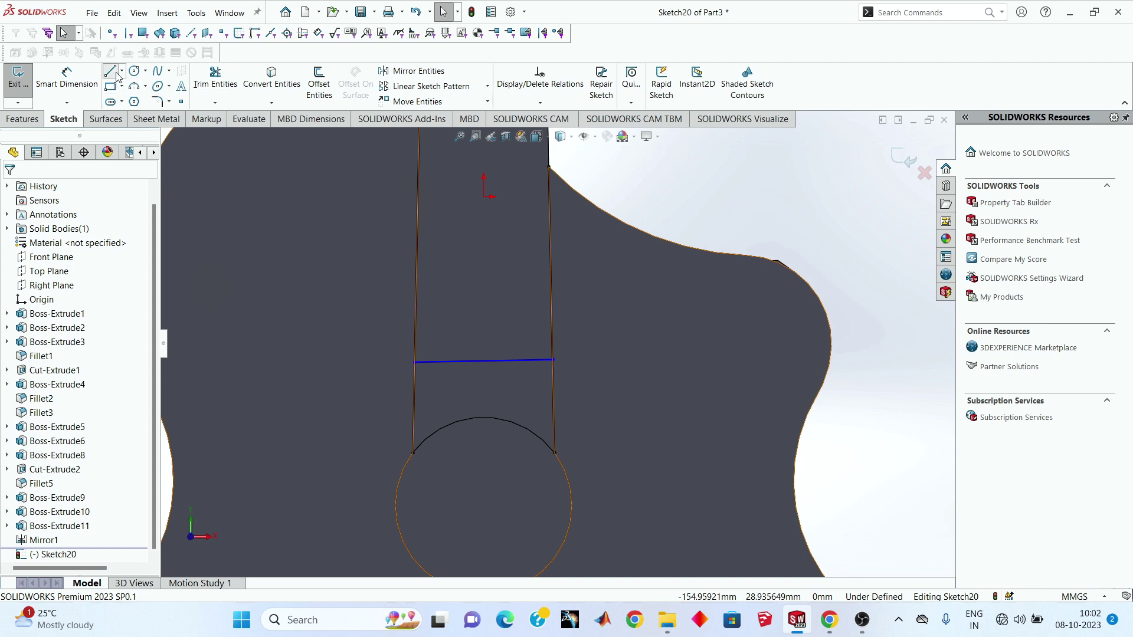
pyautogui.click(115, 73)
pyautogui.click(414, 382)
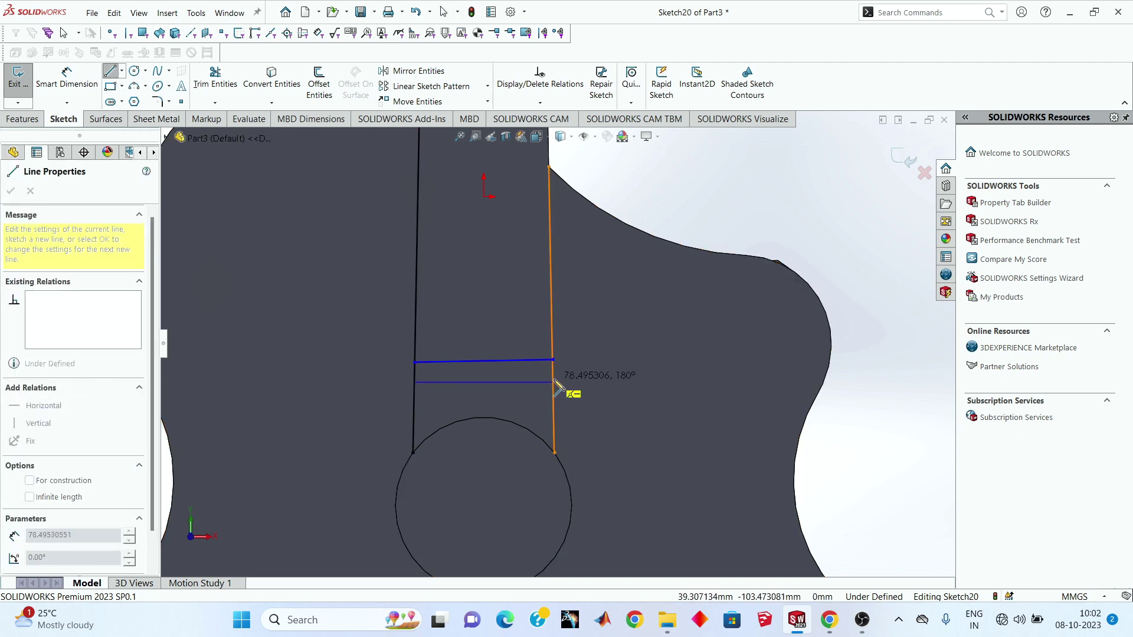
pyautogui.click(554, 380)
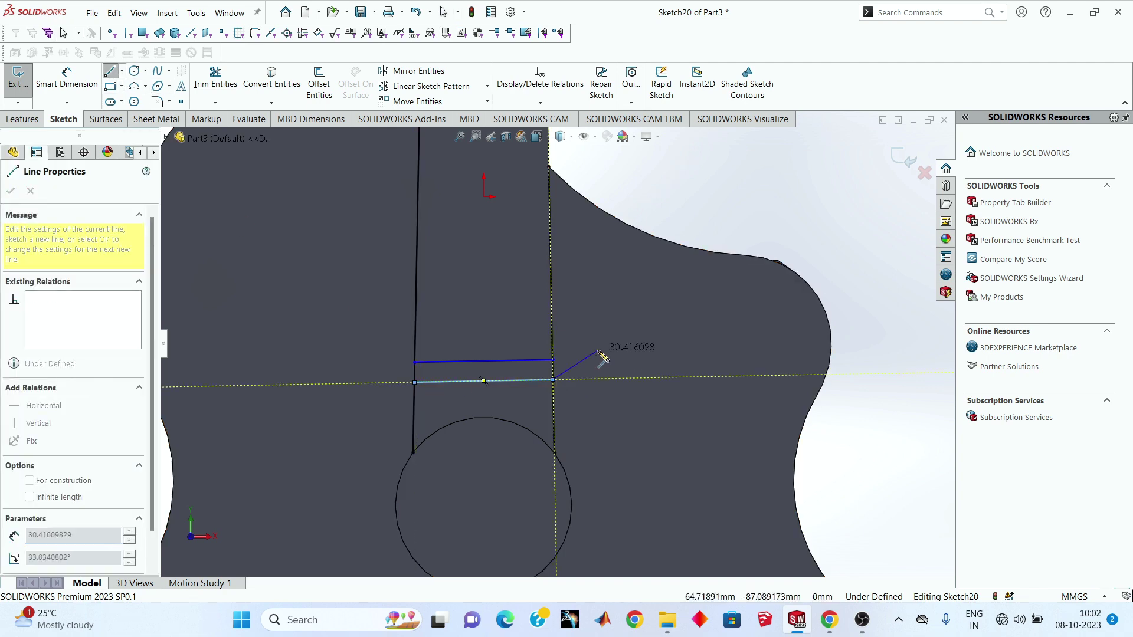
pyautogui.press('Escape')
# Step: Dimension the gap between the two lines to 2.5 mm
pyautogui.click(67, 76)
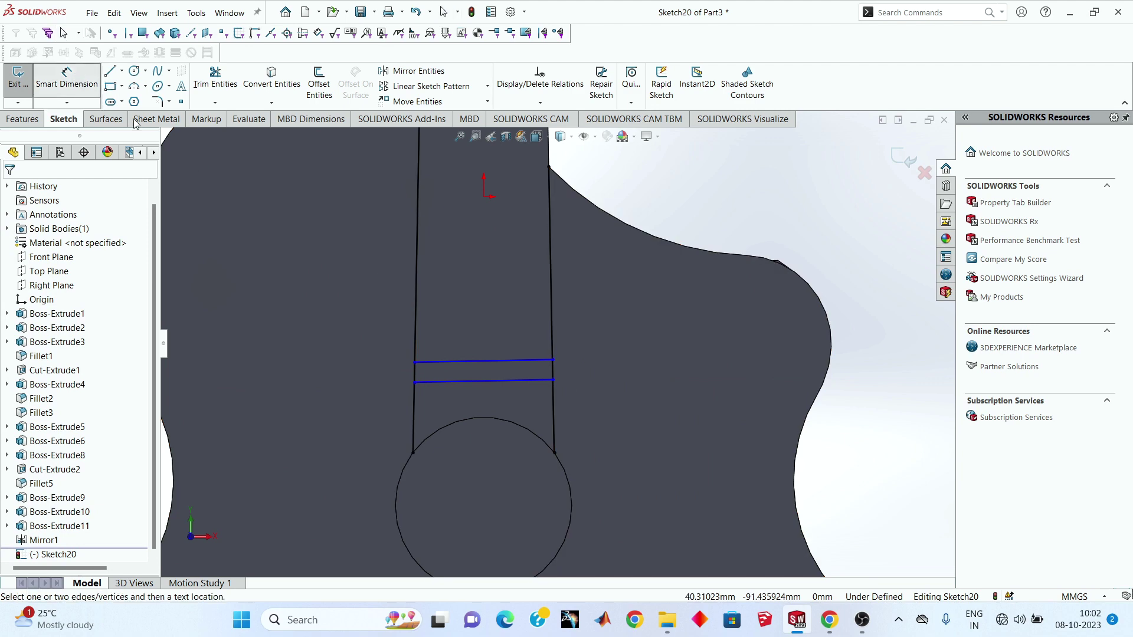
pyautogui.click(494, 361)
pyautogui.click(494, 380)
pyautogui.click(397, 365)
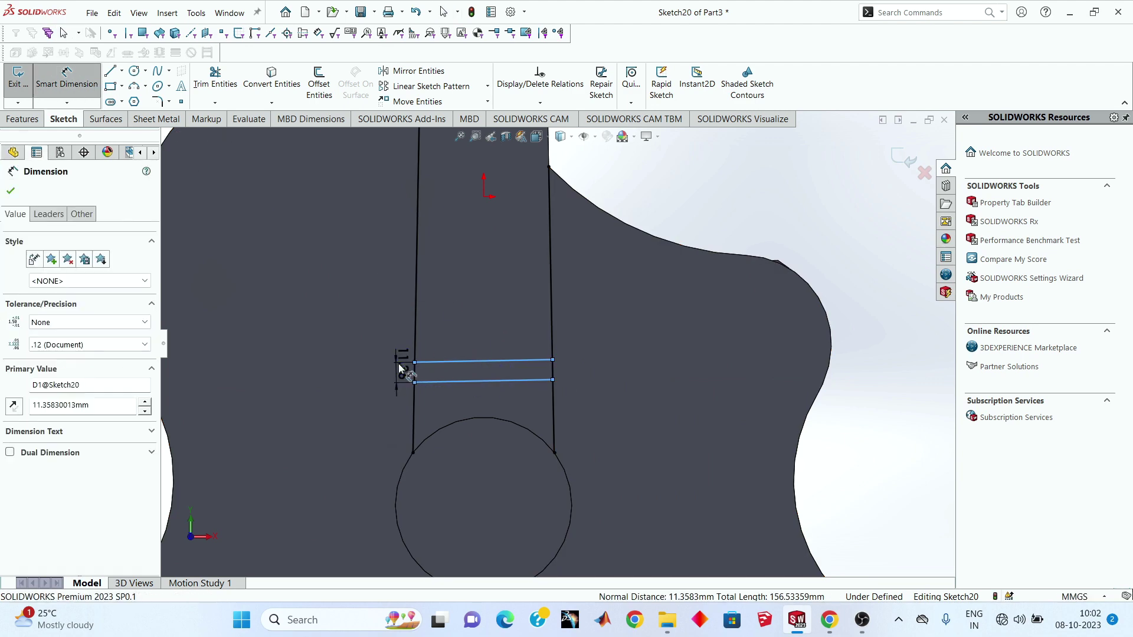
pyautogui.write('2.5')
pyautogui.press('Return')
pyautogui.press('Escape')
# Step: Set the strip 30 mm from where the neck meets the sound hole
pyautogui.scroll(-4, 572, 393)
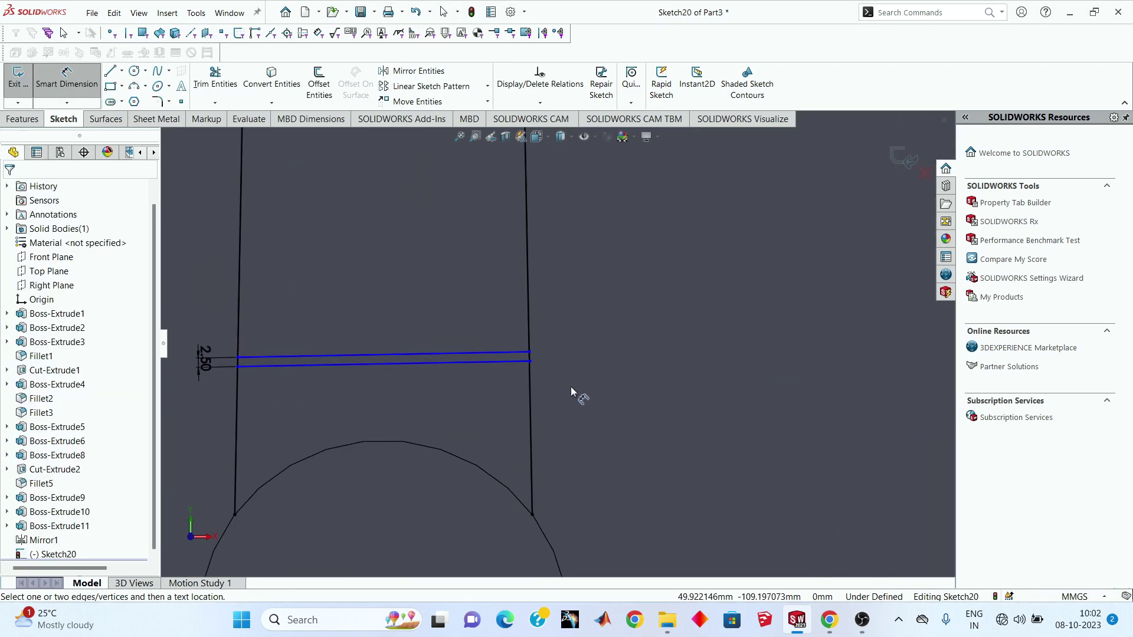
pyautogui.scroll(1, 569, 378)
pyautogui.scroll(1, 569, 387)
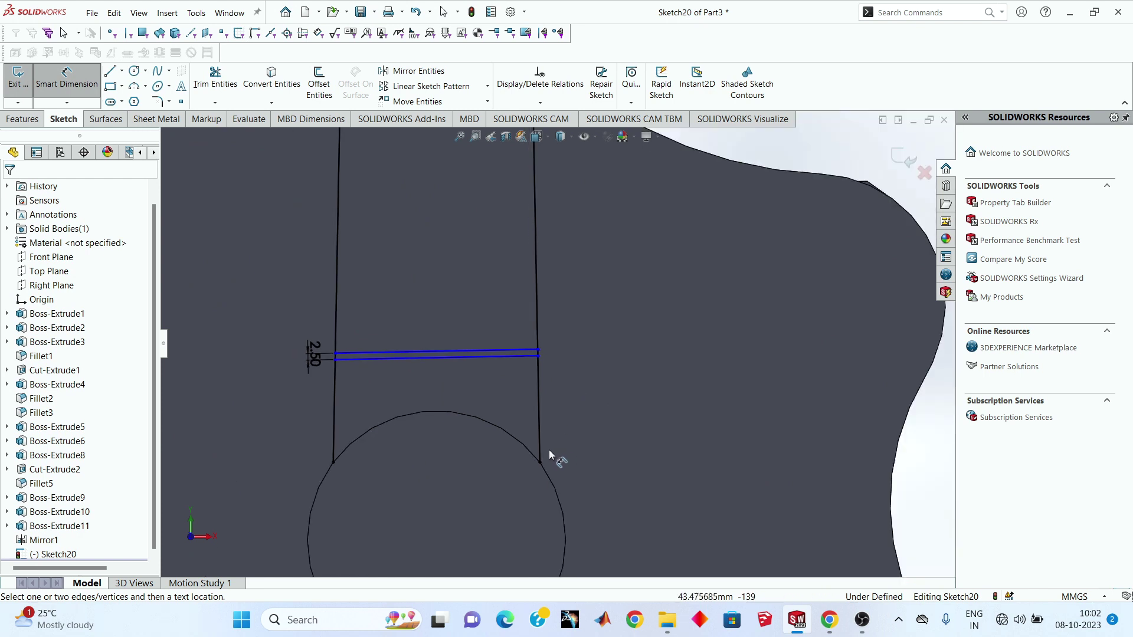
pyautogui.click(540, 463)
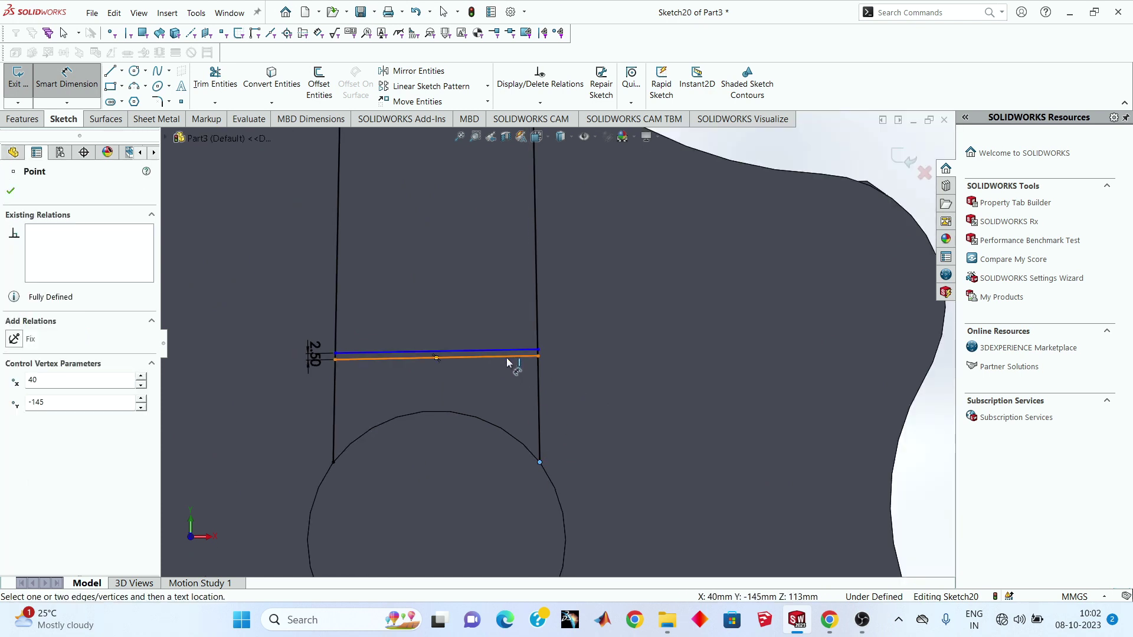
pyautogui.click(507, 357)
pyautogui.click(506, 380)
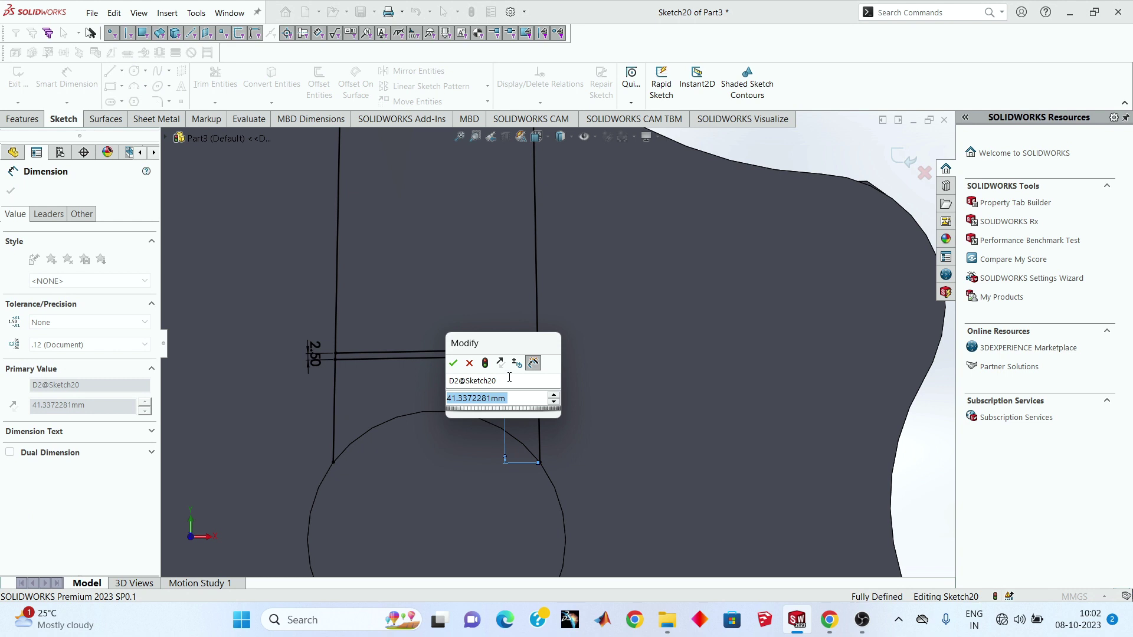
pyautogui.write('30')
pyautogui.press('Return')
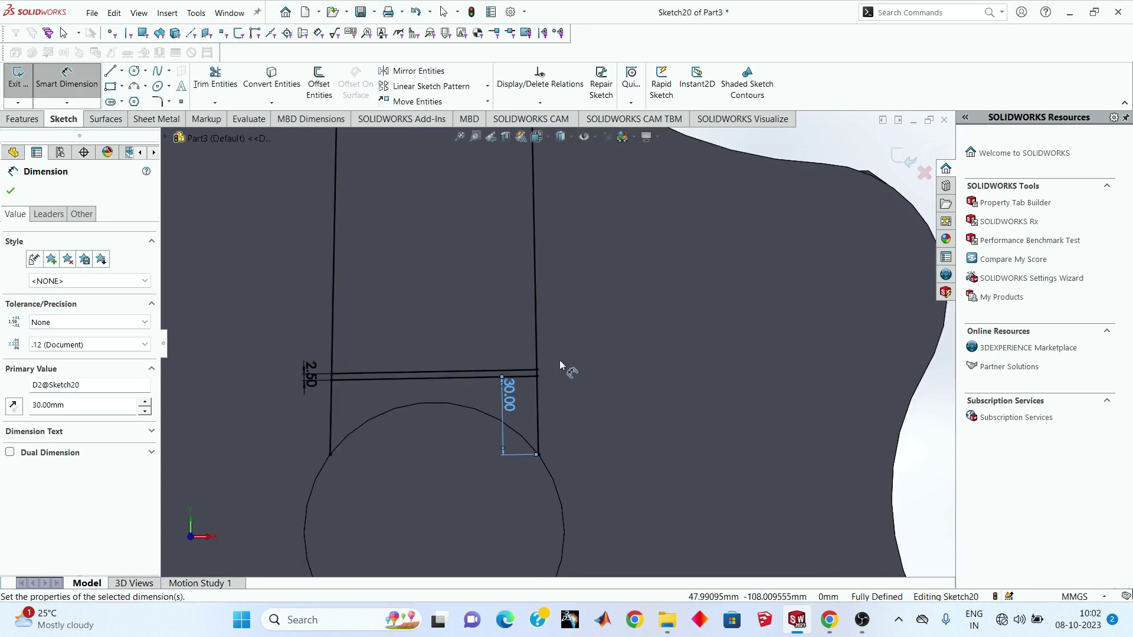
# Step: Trim the strip lines and exit the sketch
pyautogui.click(215, 80)
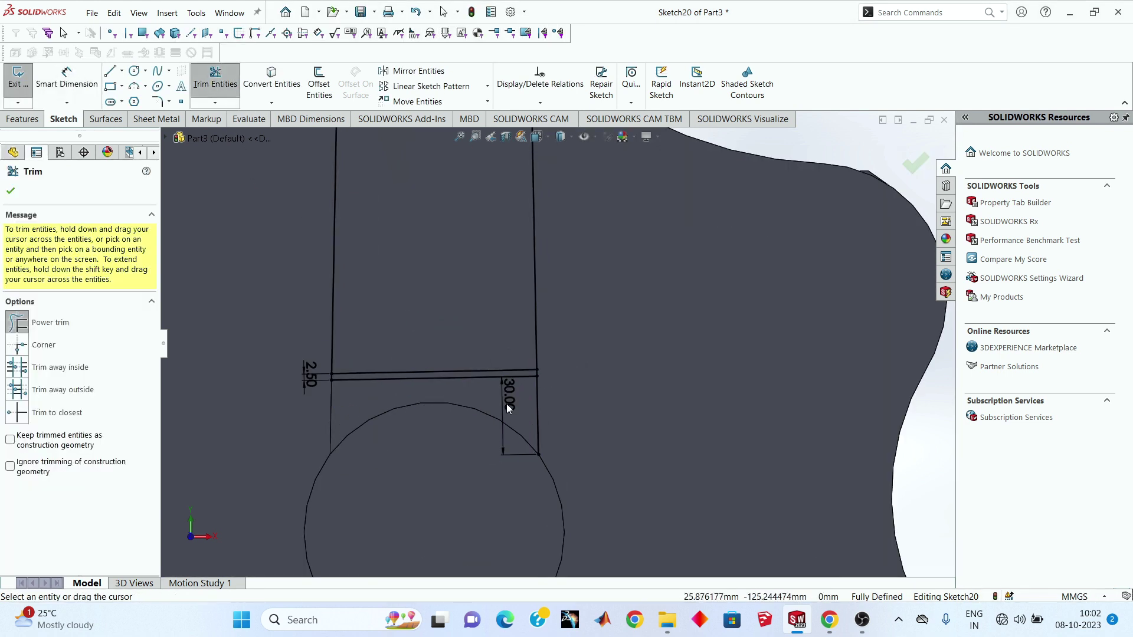
pyautogui.scroll(3, 521, 341)
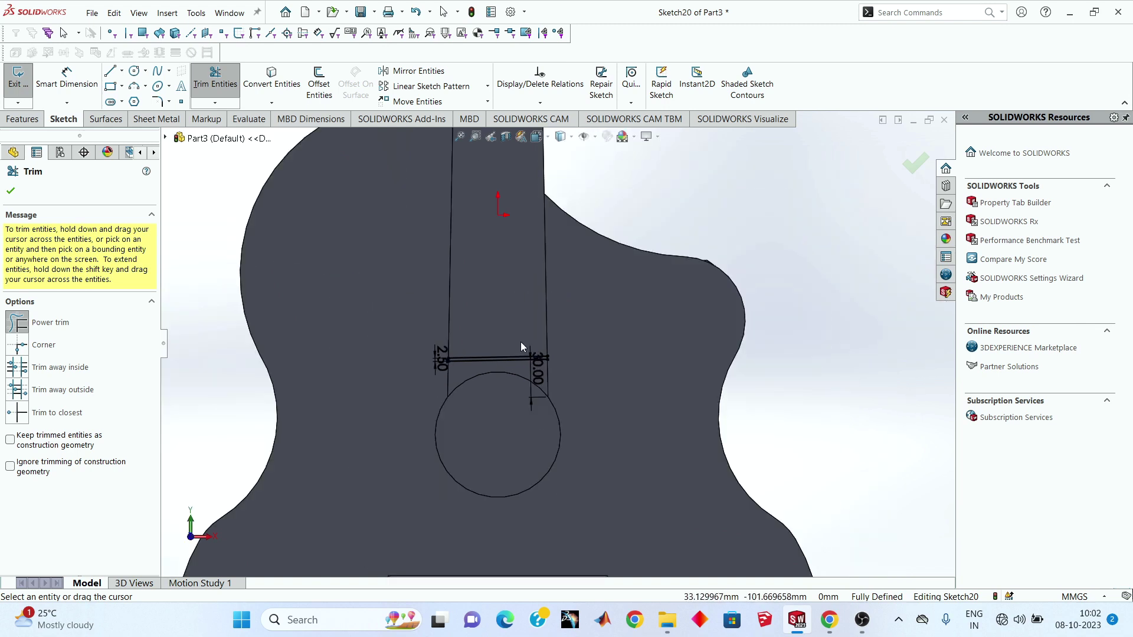
pyautogui.scroll(3, 525, 342)
pyautogui.click(916, 165)
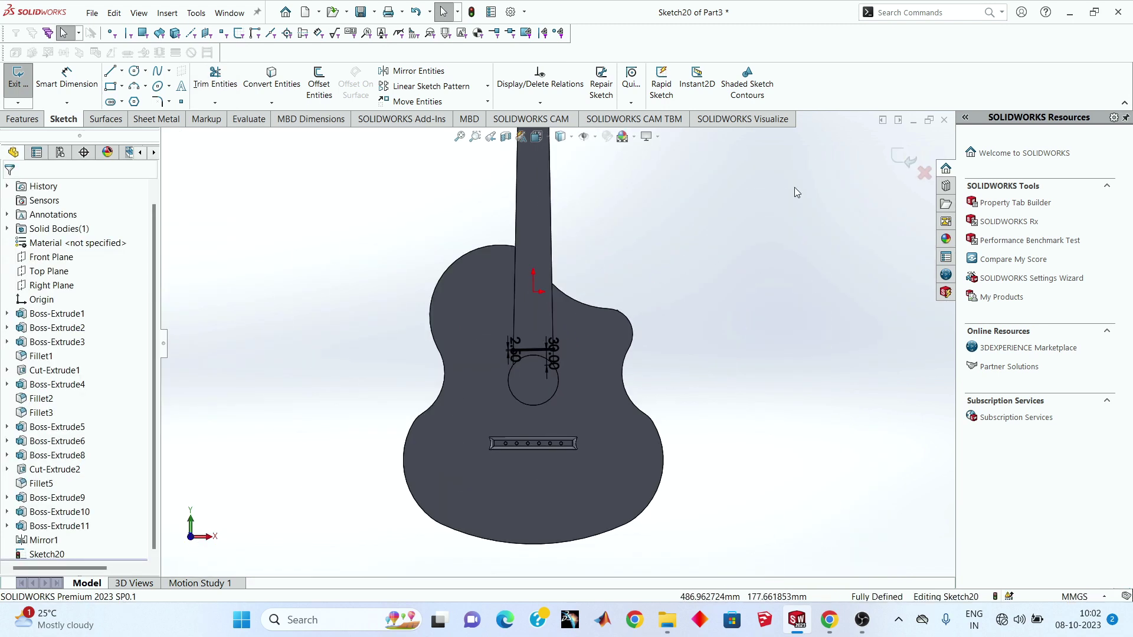
pyautogui.click(897, 161)
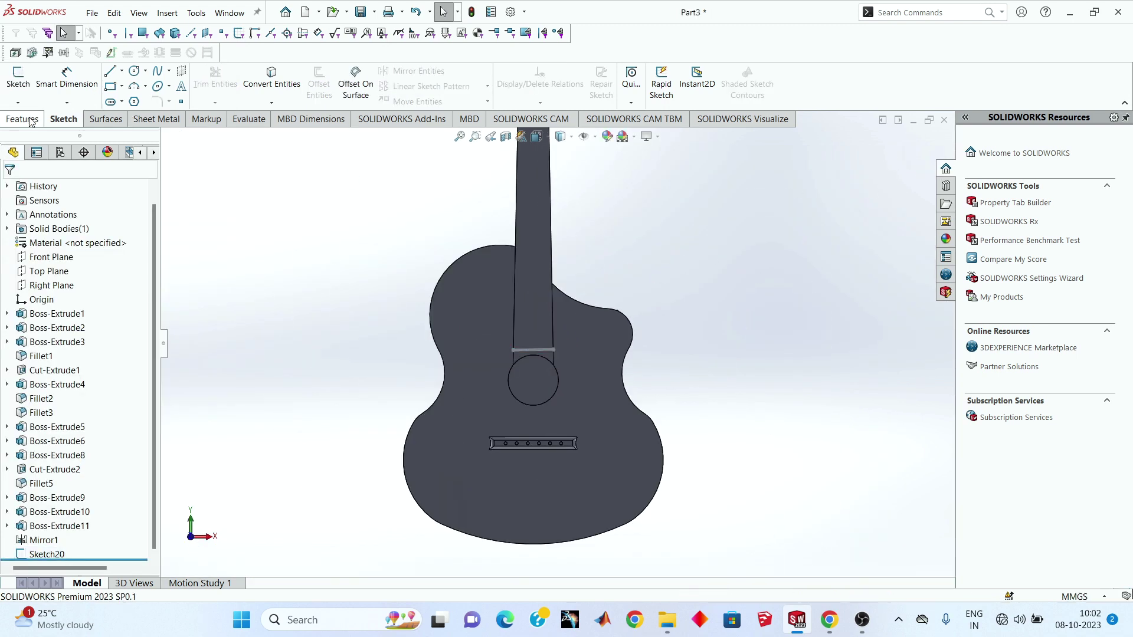
pyautogui.click(17, 75)
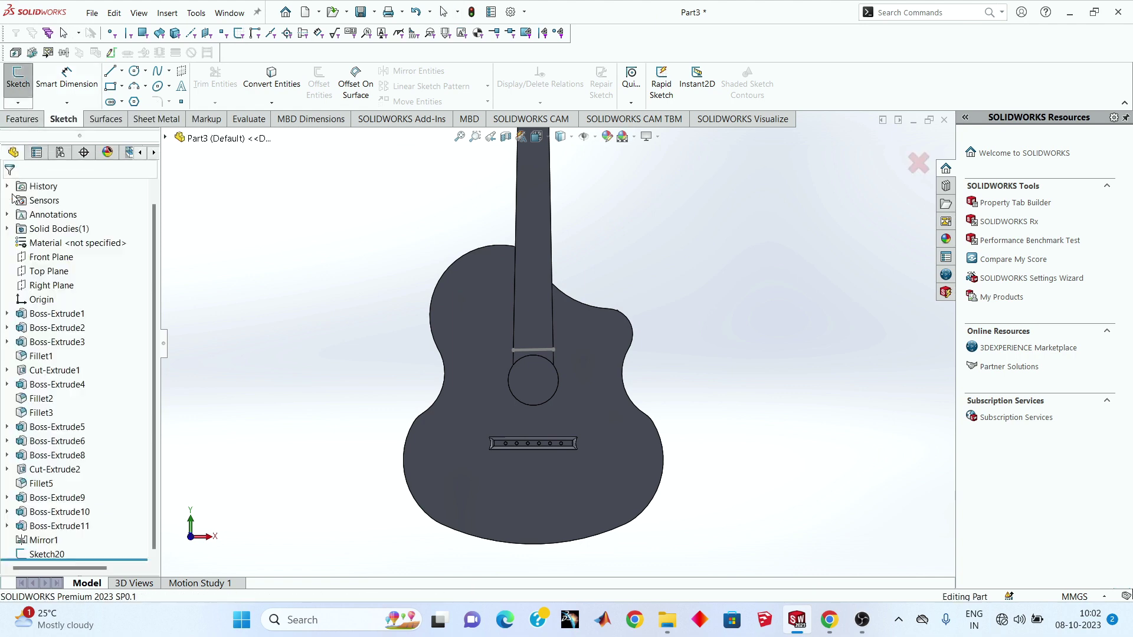
# Step: Extrude the Sketch20 strip 2 mm blind into a fret bar across the neck
pyautogui.click(23, 119)
pyautogui.click(24, 82)
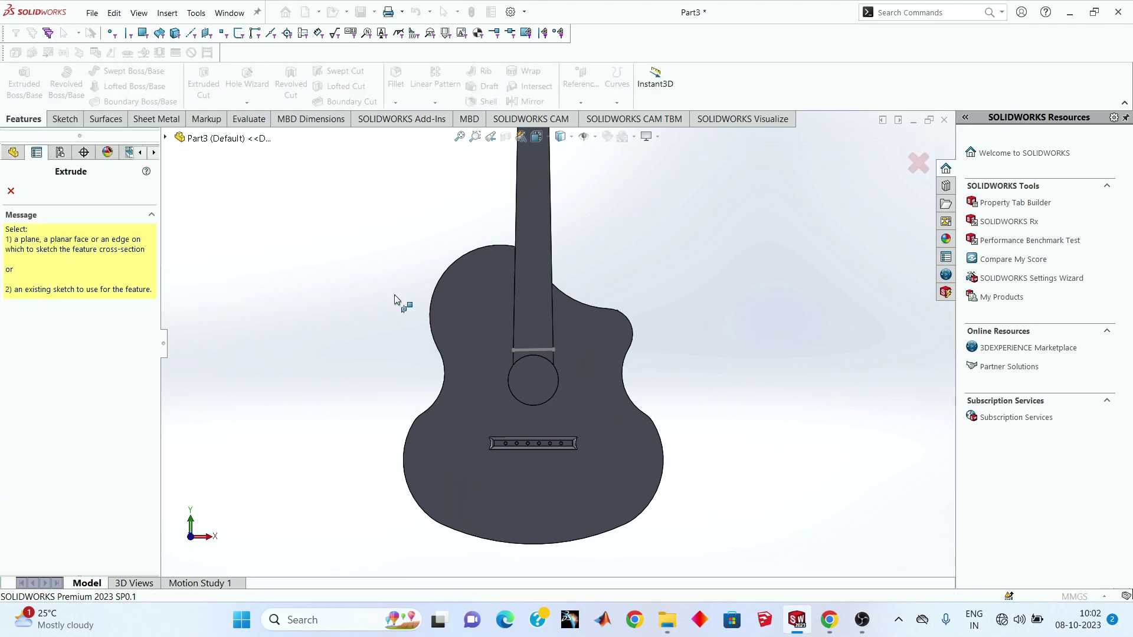
pyautogui.scroll(-5, 546, 350)
pyautogui.scroll(-3, 550, 359)
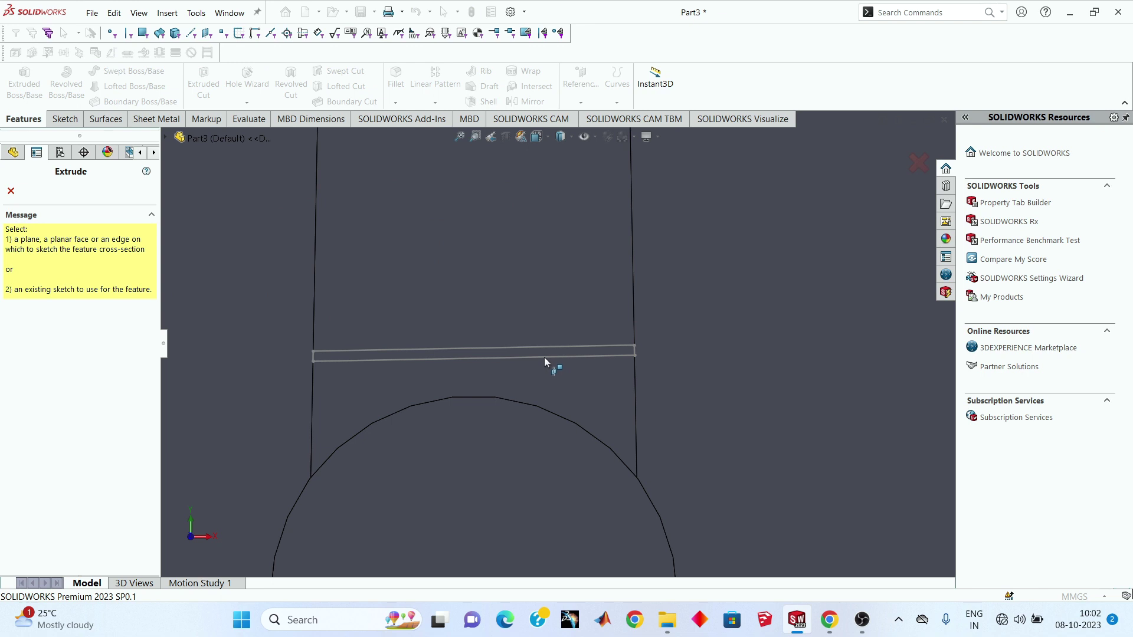
pyautogui.click(544, 357)
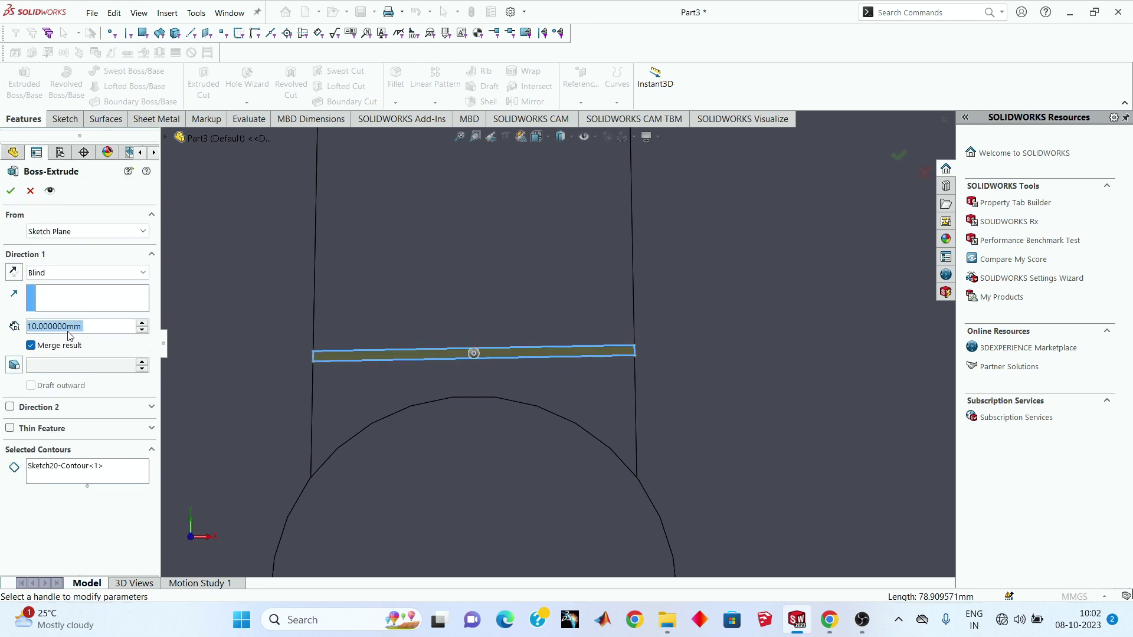
pyautogui.write('2')
pyautogui.press('Return')
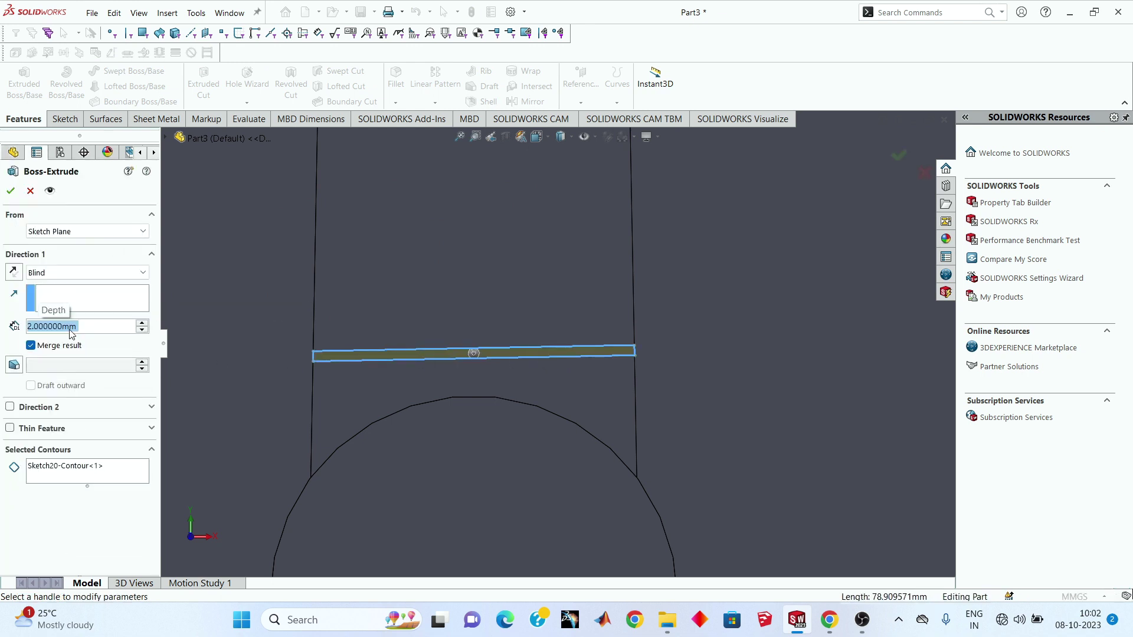
pyautogui.click(11, 191)
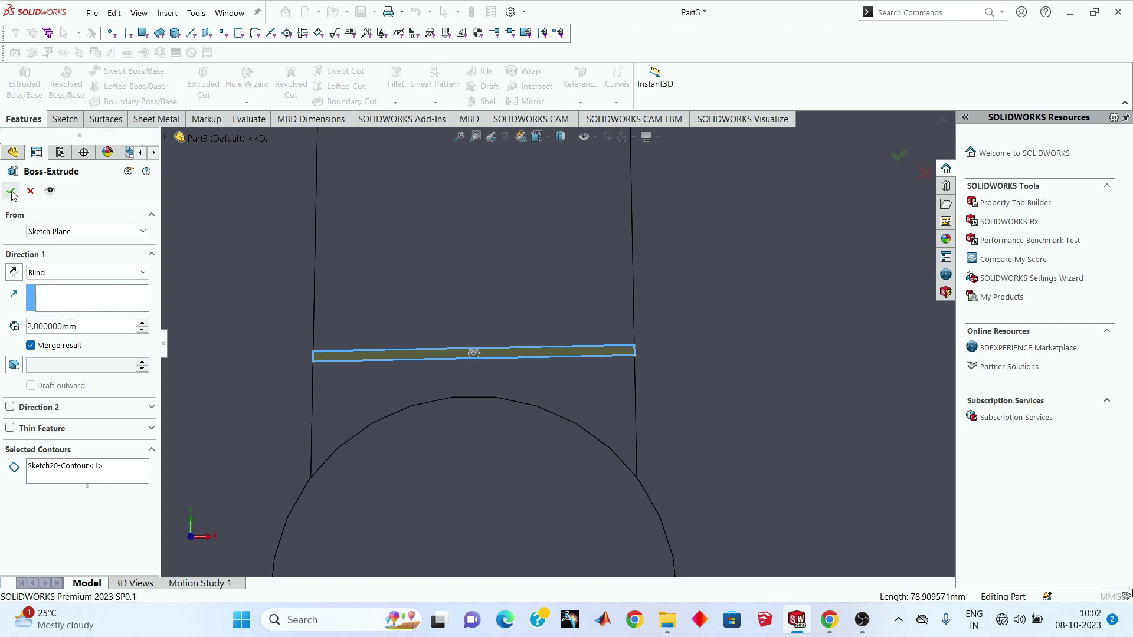
pyautogui.moveTo(439, 308)
pyautogui.mouseDown(button='middle')
pyautogui.moveTo(538, 320)
pyautogui.moveTo(427, 333)
pyautogui.moveTo(521, 389)
pyautogui.mouseUp(button='middle')
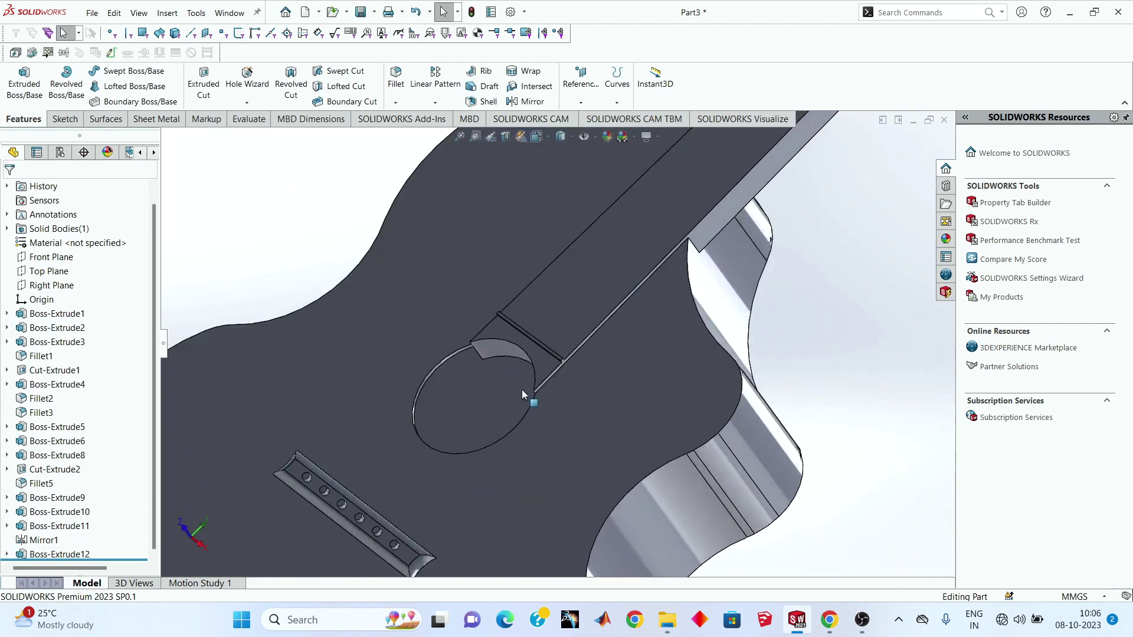
pyautogui.scroll(-2, 540, 338)
pyautogui.scroll(-3, 543, 339)
pyautogui.moveTo(569, 342); pyautogui.dragTo(523, 325, button='middle')
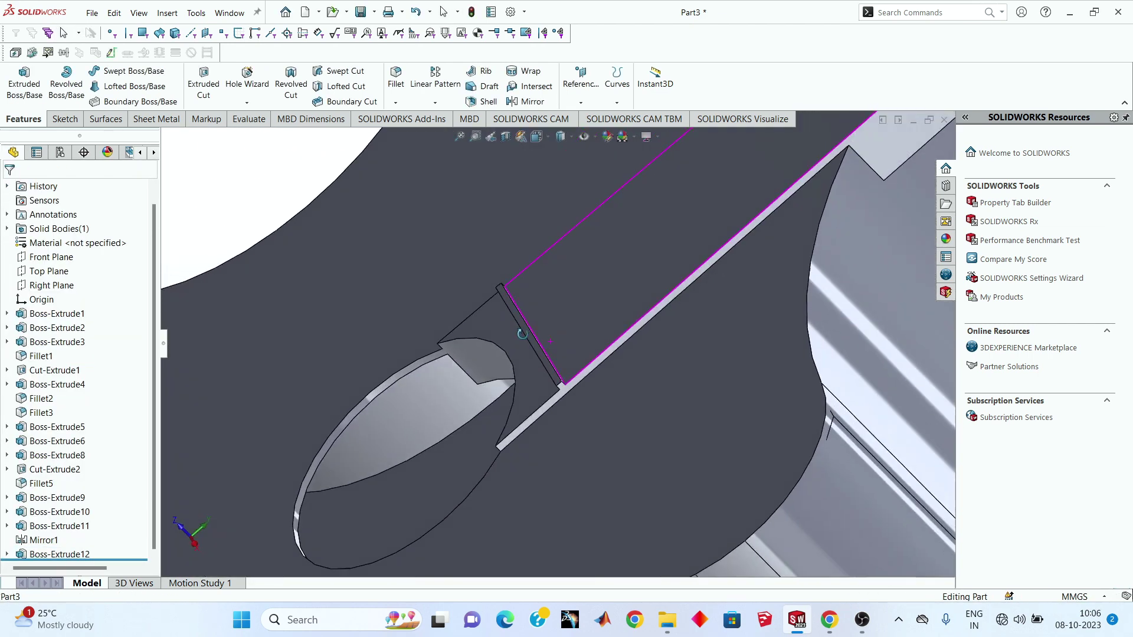
pyautogui.scroll(-2, 523, 325)
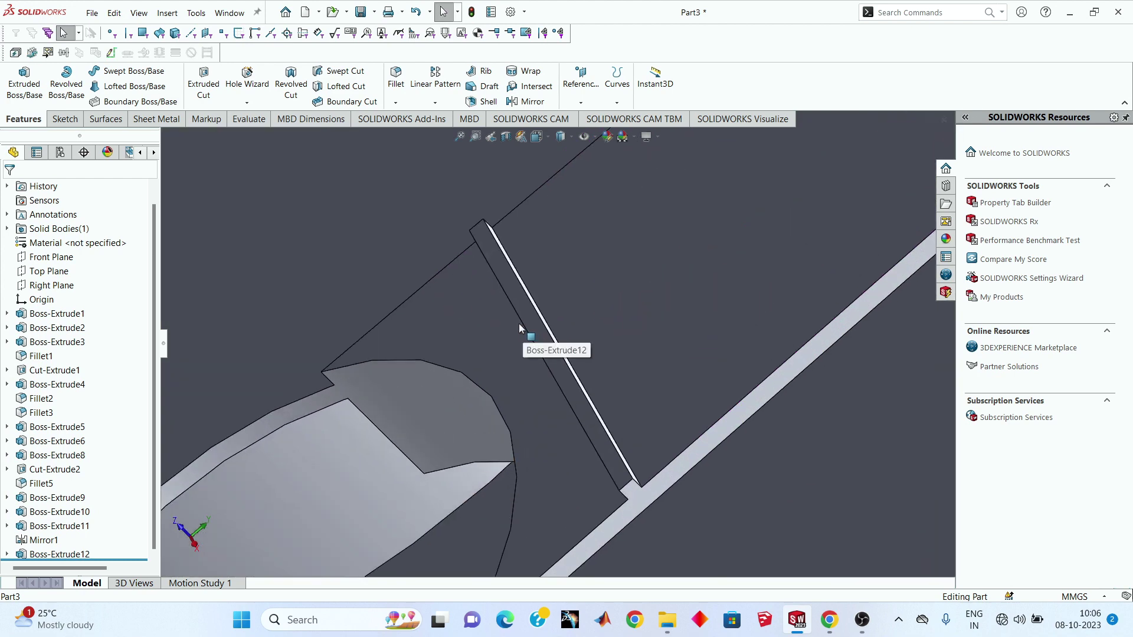
# Step: Round the fret bar's two long top edges with a 1 mm fillet
pyautogui.click(398, 80)
pyautogui.scroll(-3, 524, 329)
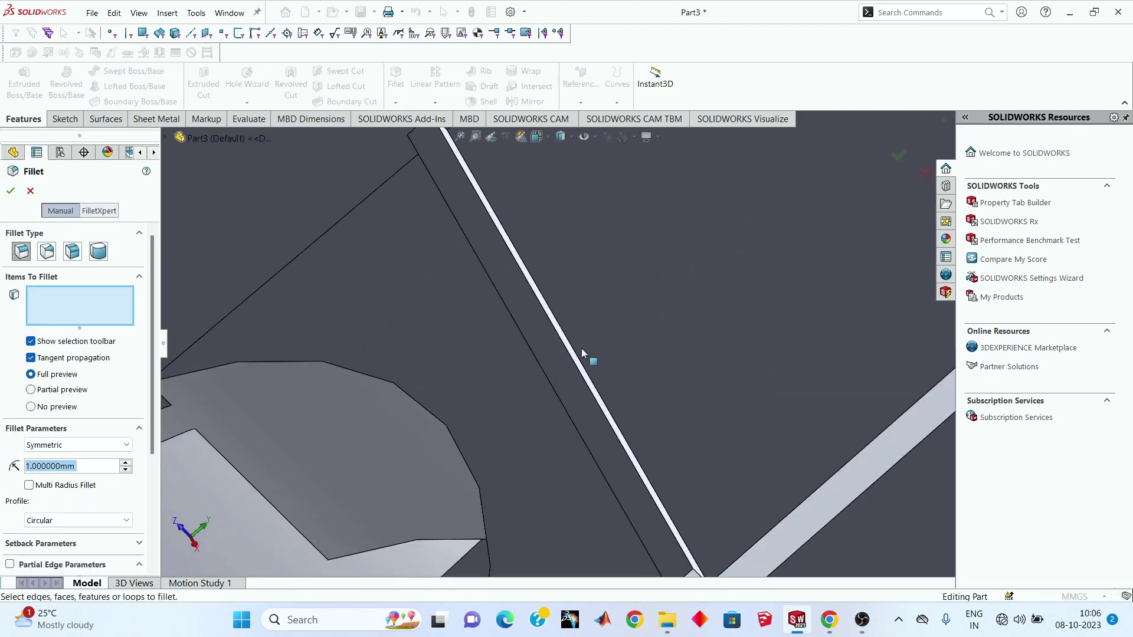
pyautogui.click(565, 350)
pyautogui.moveTo(565, 349)
pyautogui.mouseDown(button='middle')
pyautogui.moveTo(567, 378)
pyautogui.moveTo(30, 515)
pyautogui.mouseUp(button='middle')
pyautogui.click(568, 379)
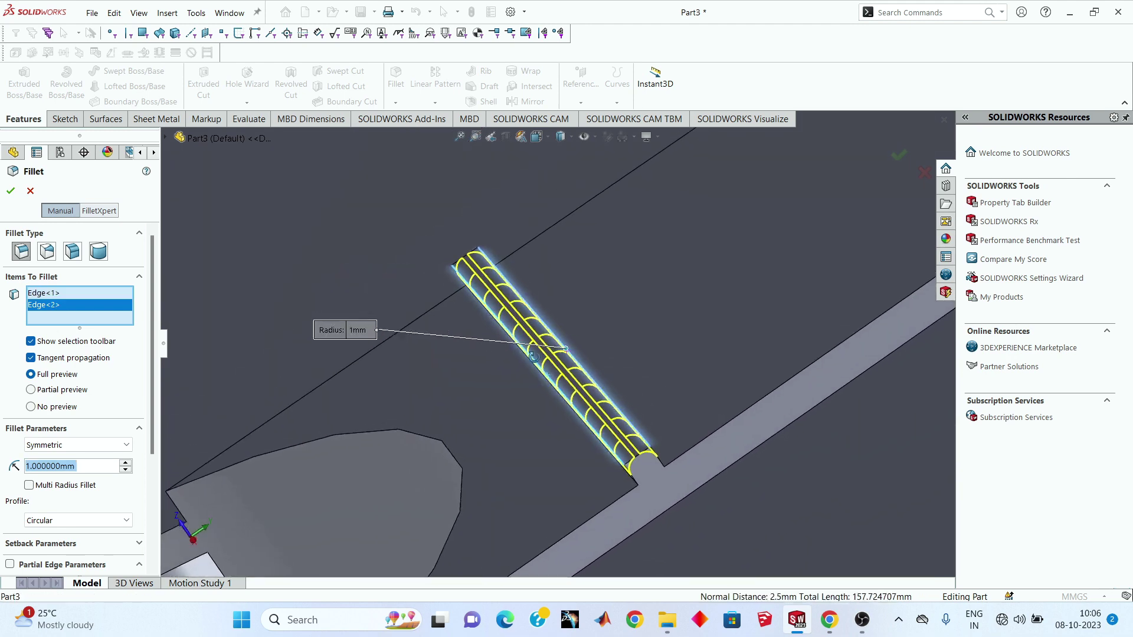
pyautogui.click(10, 193)
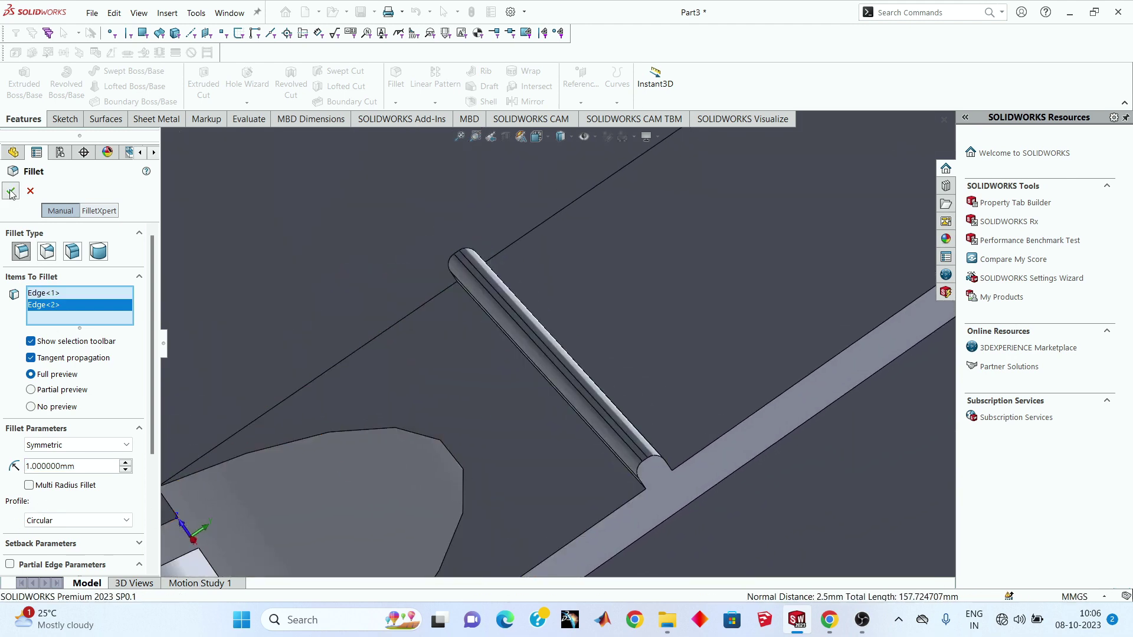
# Step: Zoom to fit and look over the filleted fret bar on the whole guitar
pyautogui.moveTo(657, 456); pyautogui.dragTo(581, 391, button='middle')
pyautogui.press('f')
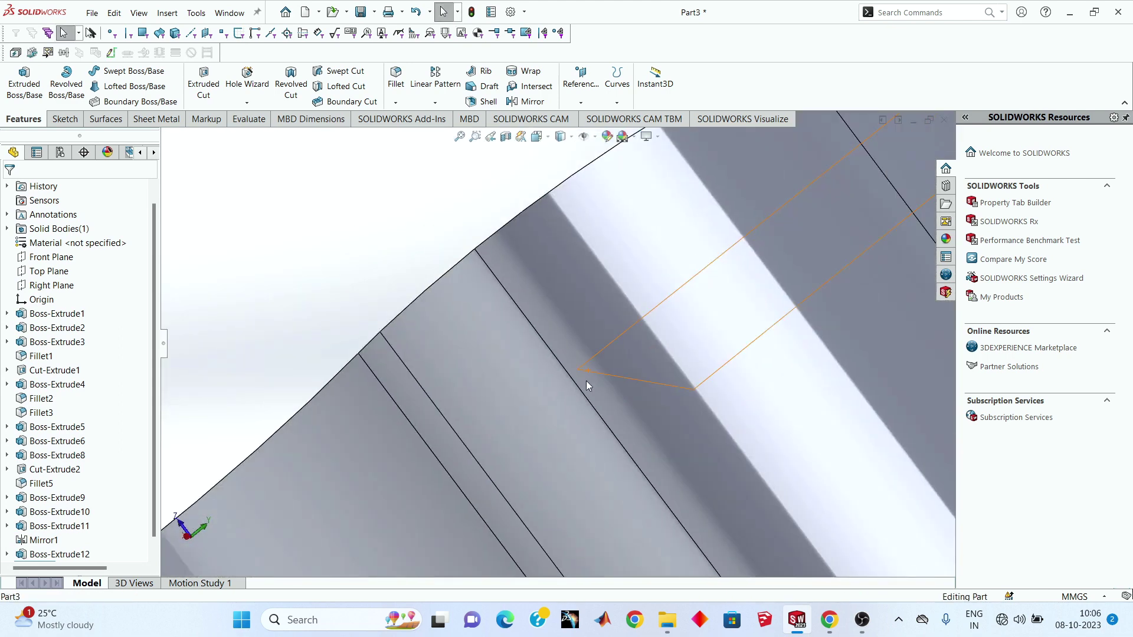
pyautogui.scroll(-5, 526, 316)
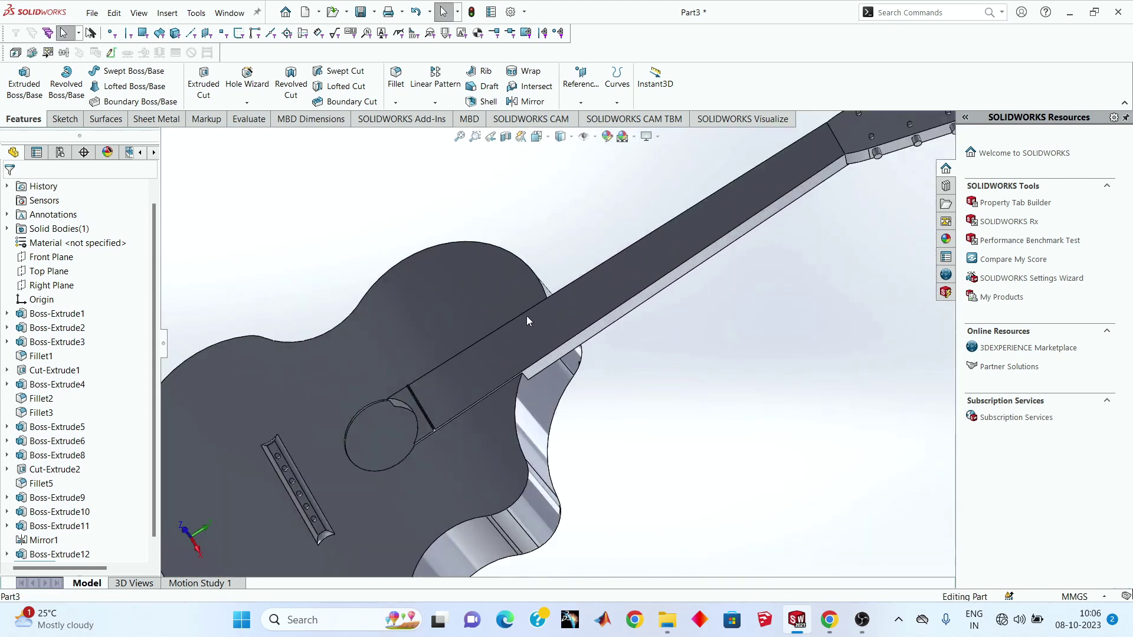
pyautogui.scroll(-3, 408, 398)
pyautogui.scroll(5, 393, 430)
pyautogui.scroll(-4, 570, 354)
pyautogui.scroll(-3, 570, 354)
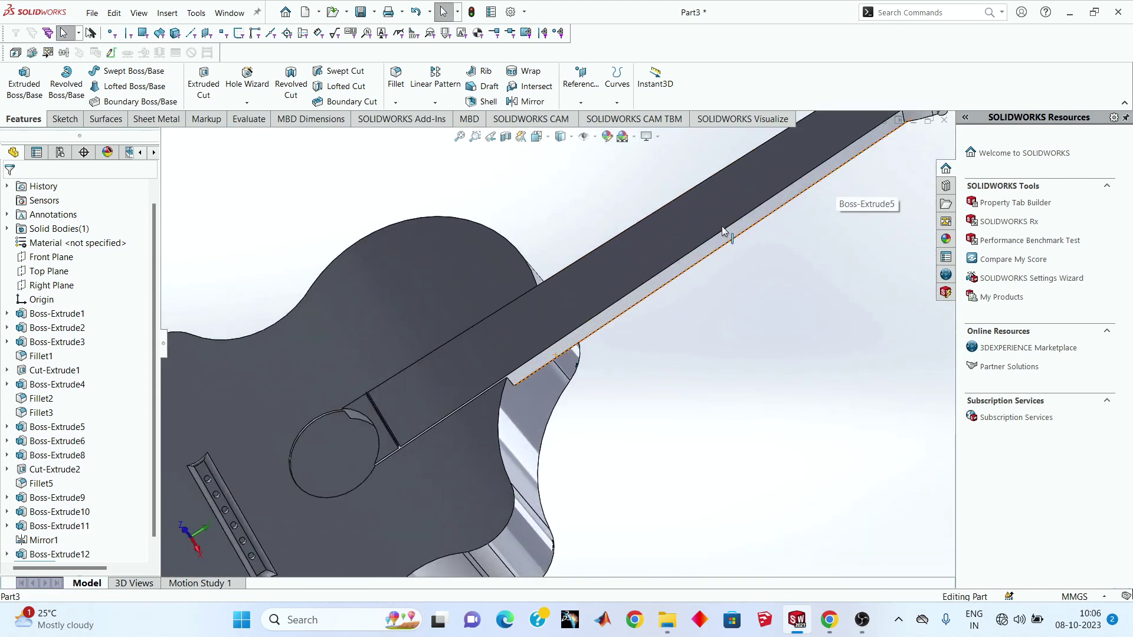
pyautogui.scroll(3, 657, 311)
# Step: Linear-pattern Fillet7 and Boss-Extrude12 along the neck edge, 30 mm spacing, 20 instances
pyautogui.click(446, 81)
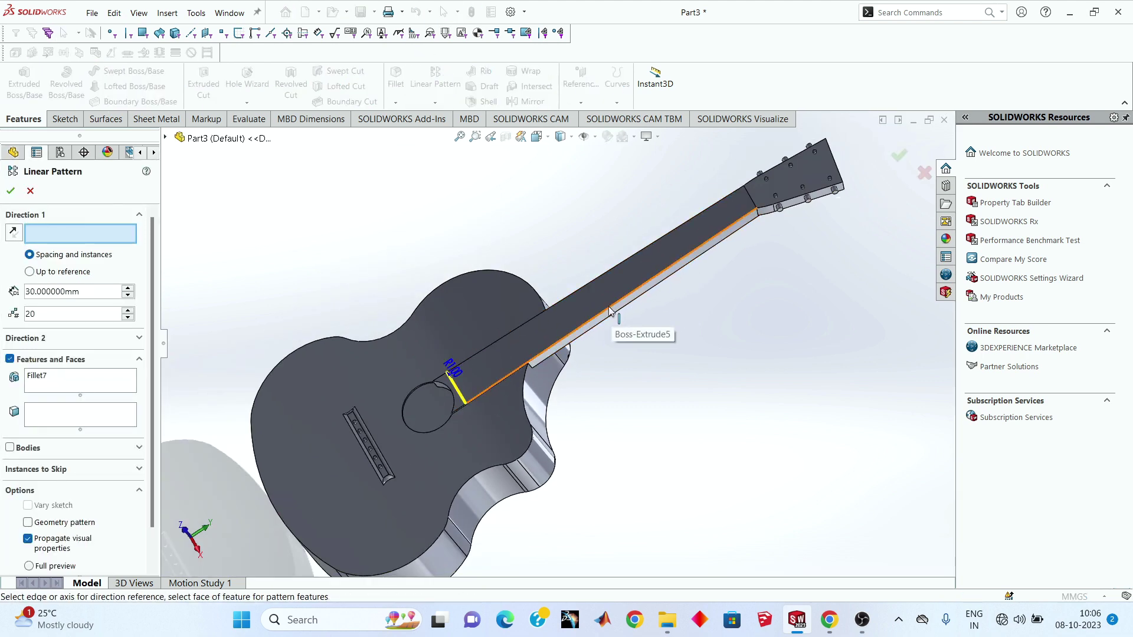
pyautogui.click(612, 313)
pyautogui.click(57, 386)
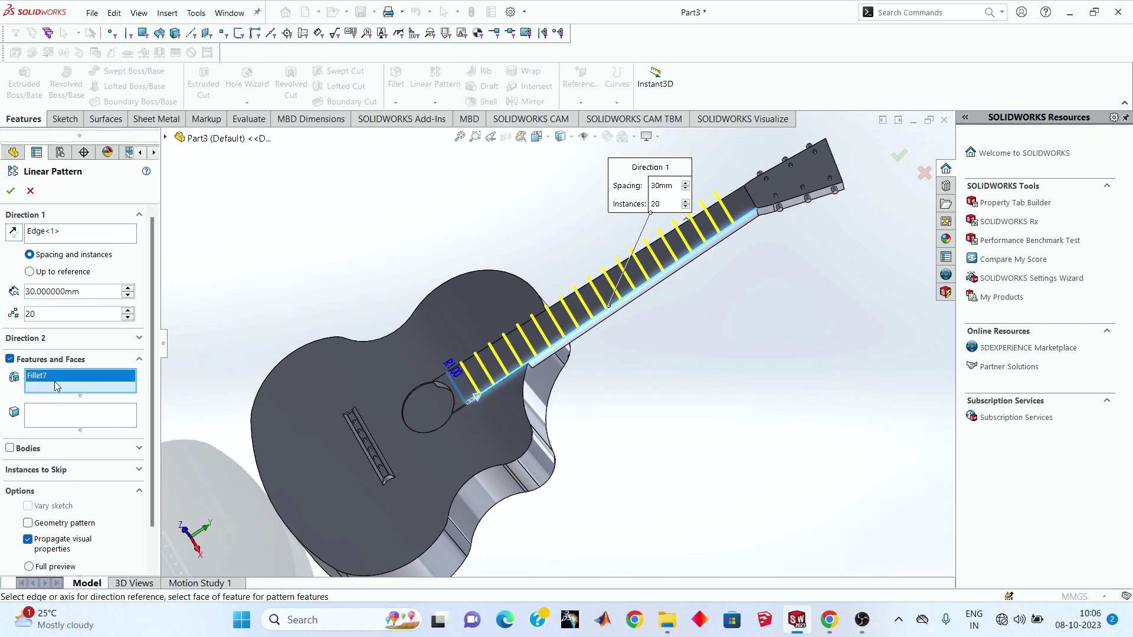
pyautogui.click(194, 142)
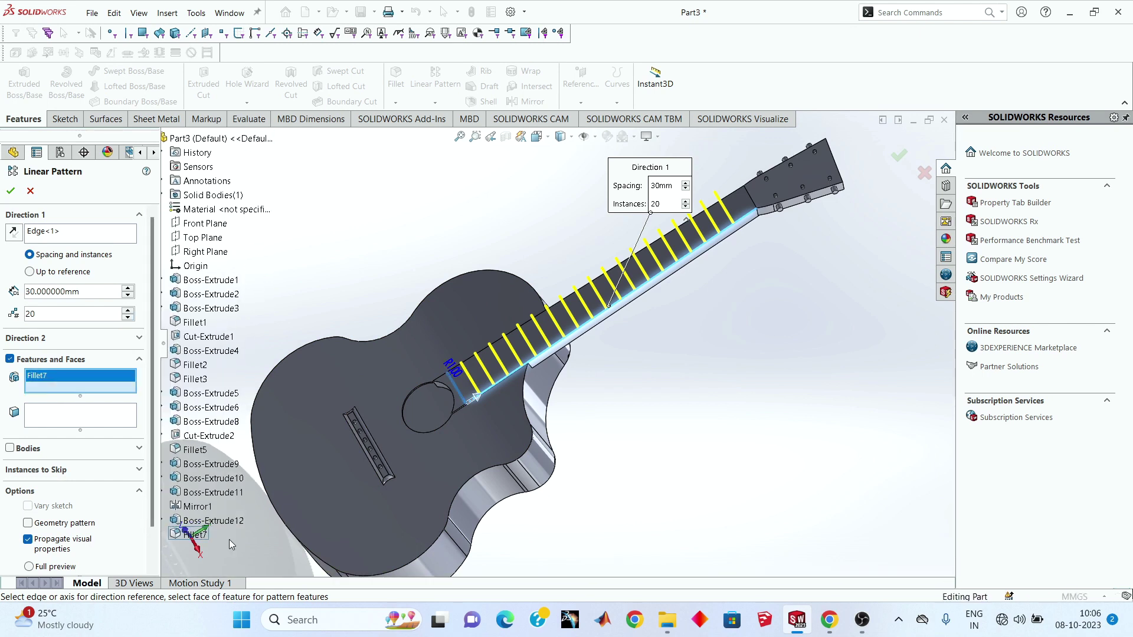
pyautogui.click(231, 524)
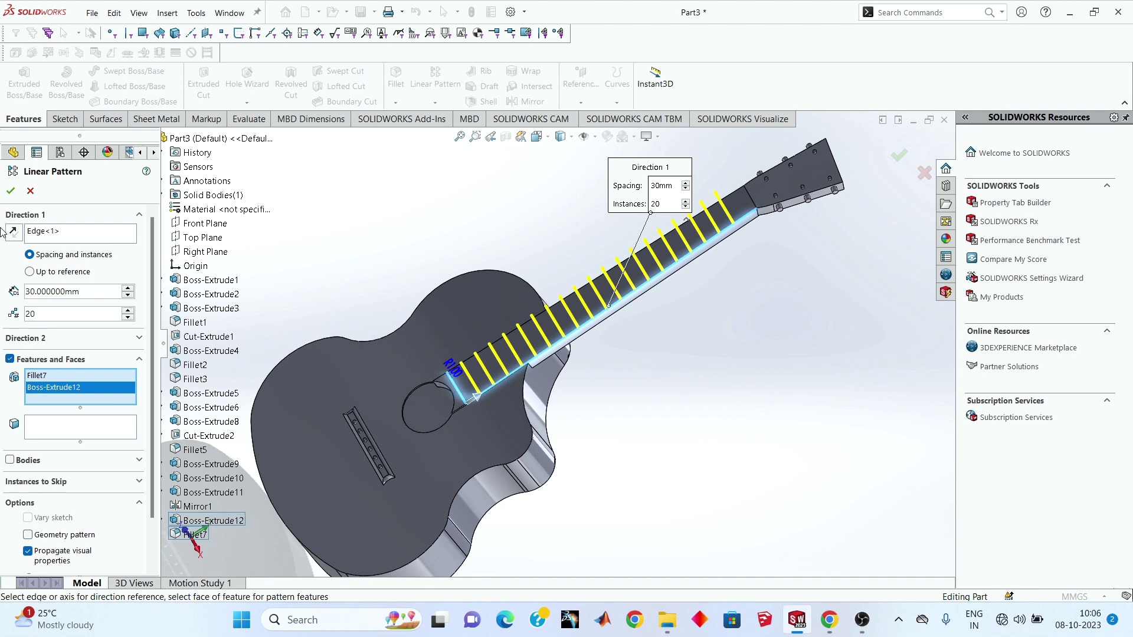
pyautogui.press('Return')
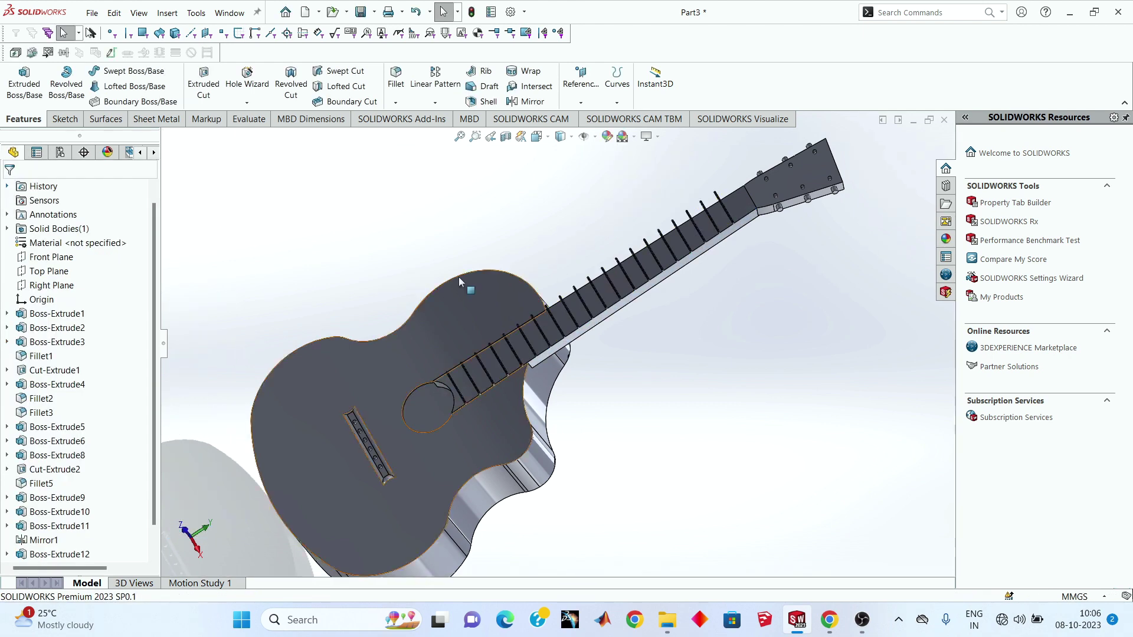
# Step: Orbit to a close side view of the new frets and select one fret wire
pyautogui.scroll(-6, 579, 434)
pyautogui.scroll(5, 783, 489)
pyautogui.moveTo(733, 435); pyautogui.dragTo(802, 301, button='middle')
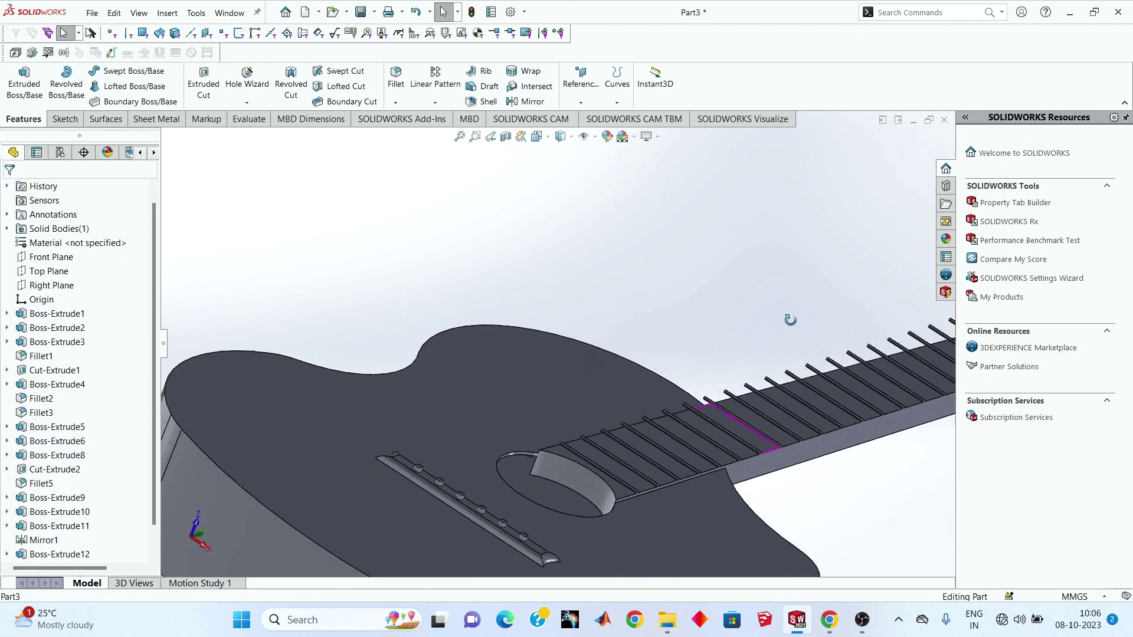
pyautogui.scroll(-5, 821, 421)
pyautogui.moveTo(821, 421)
pyautogui.mouseDown(button='middle')
pyautogui.moveTo(794, 461)
pyautogui.moveTo(610, 521)
pyautogui.moveTo(645, 455)
pyautogui.moveTo(662, 465)
pyautogui.moveTo(604, 346)
pyautogui.moveTo(652, 310)
pyautogui.moveTo(529, 233)
pyautogui.mouseUp(button='middle')
pyautogui.scroll(5, 604, 346)
pyautogui.scroll(-5, 652, 310)
pyautogui.scroll(-3, 529, 232)
pyautogui.scroll(-4, 529, 237)
pyautogui.click(493, 216)
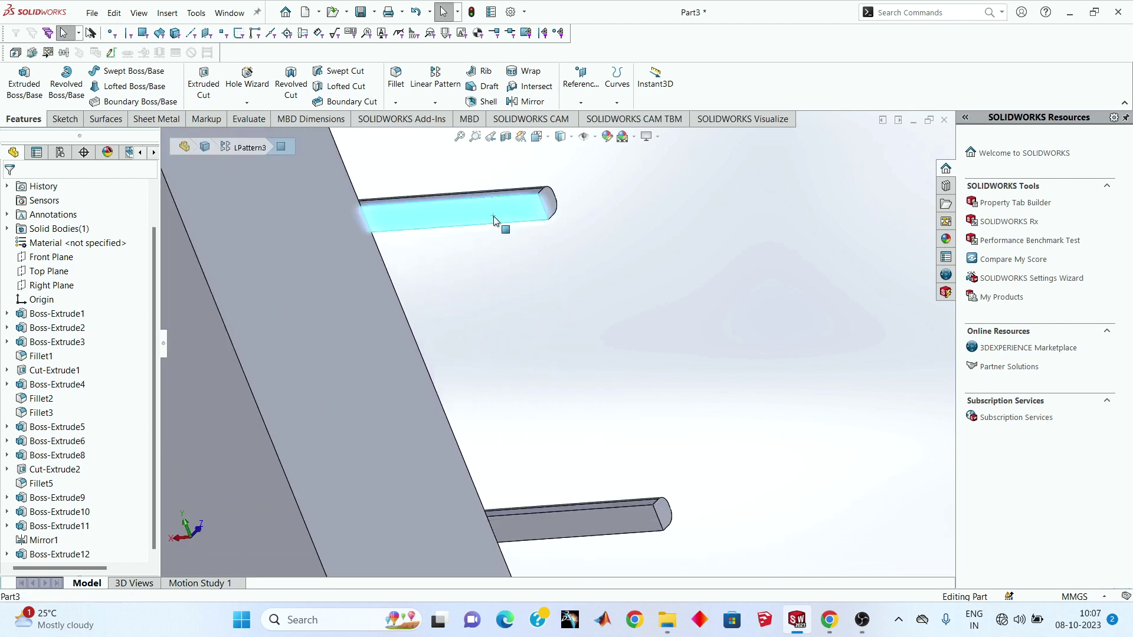
# Step: Start a new sketch on the neck face and view it Normal To
pyautogui.click(67, 120)
pyautogui.click(18, 80)
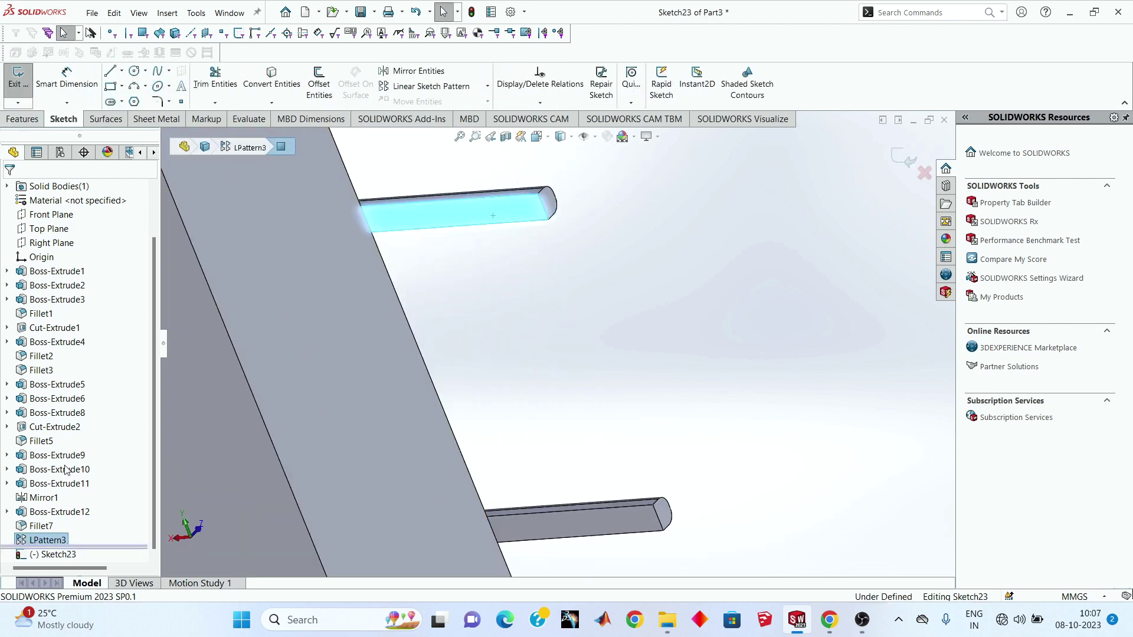
pyautogui.rightClick(69, 545)
pyautogui.click(65, 555)
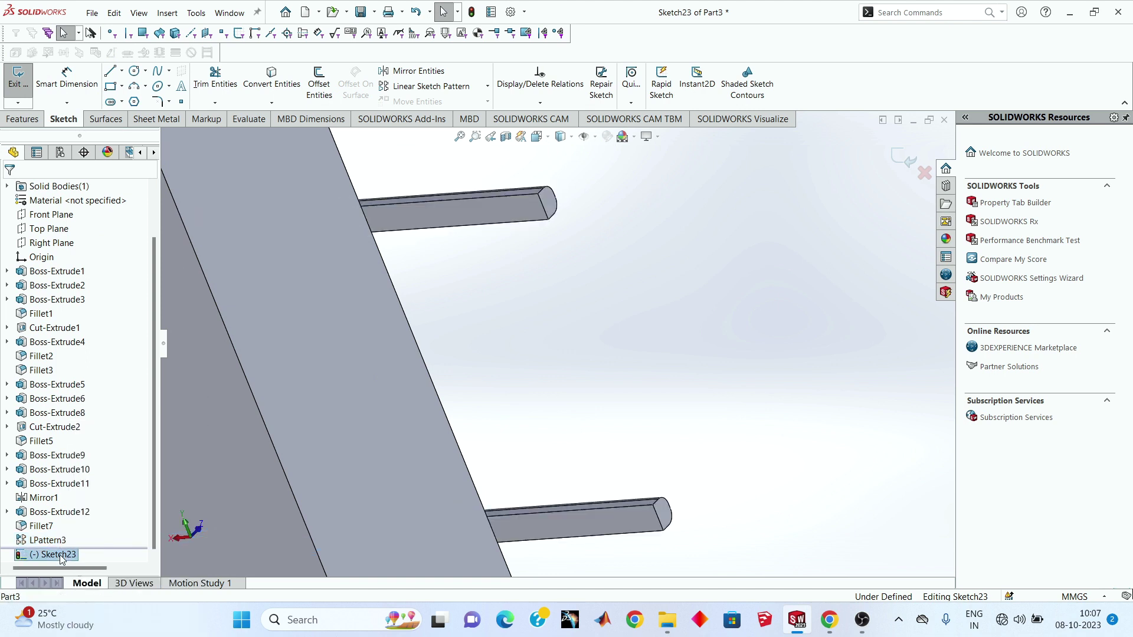
pyautogui.rightClick(65, 555)
pyautogui.click(88, 436)
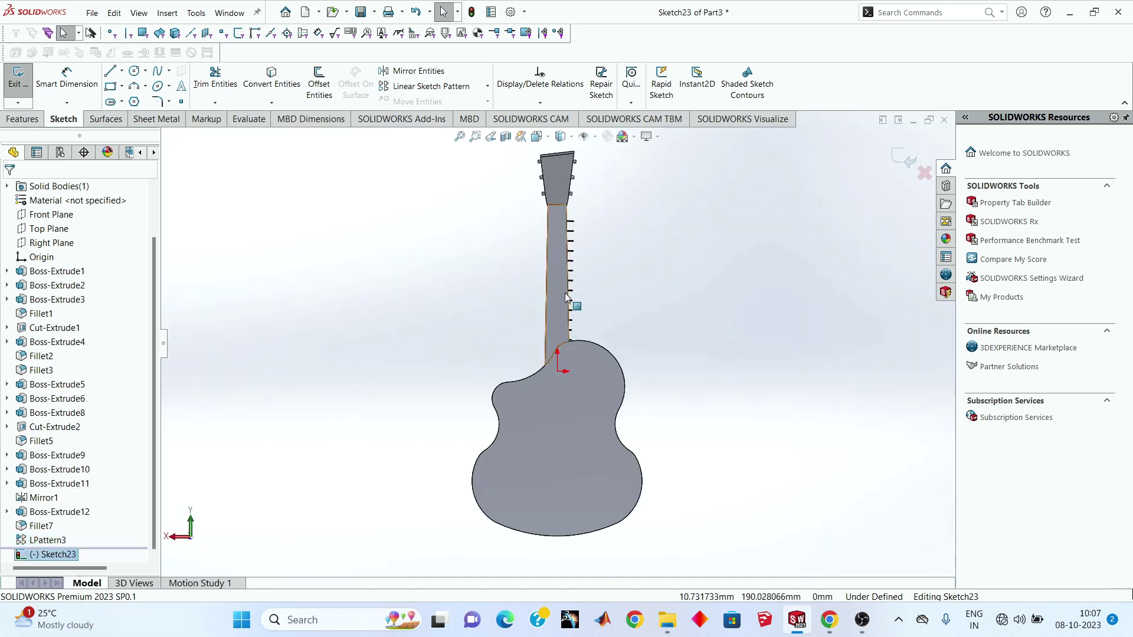
pyautogui.scroll(-3, 565, 210)
pyautogui.scroll(-2, 583, 291)
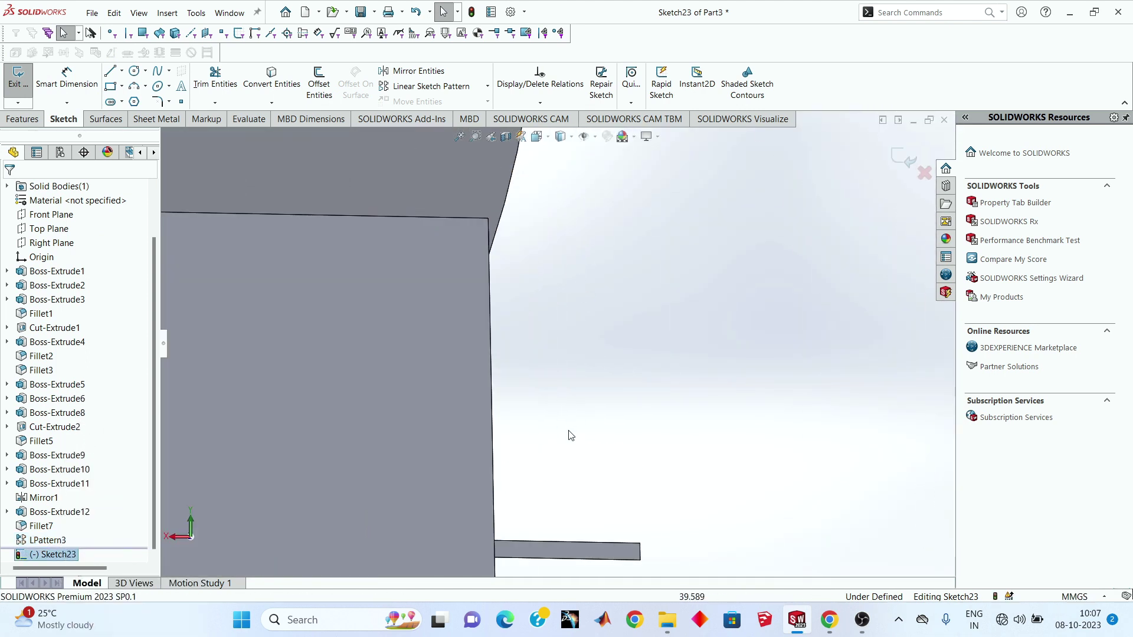
pyautogui.scroll(2, 549, 408)
pyautogui.scroll(1, 528, 394)
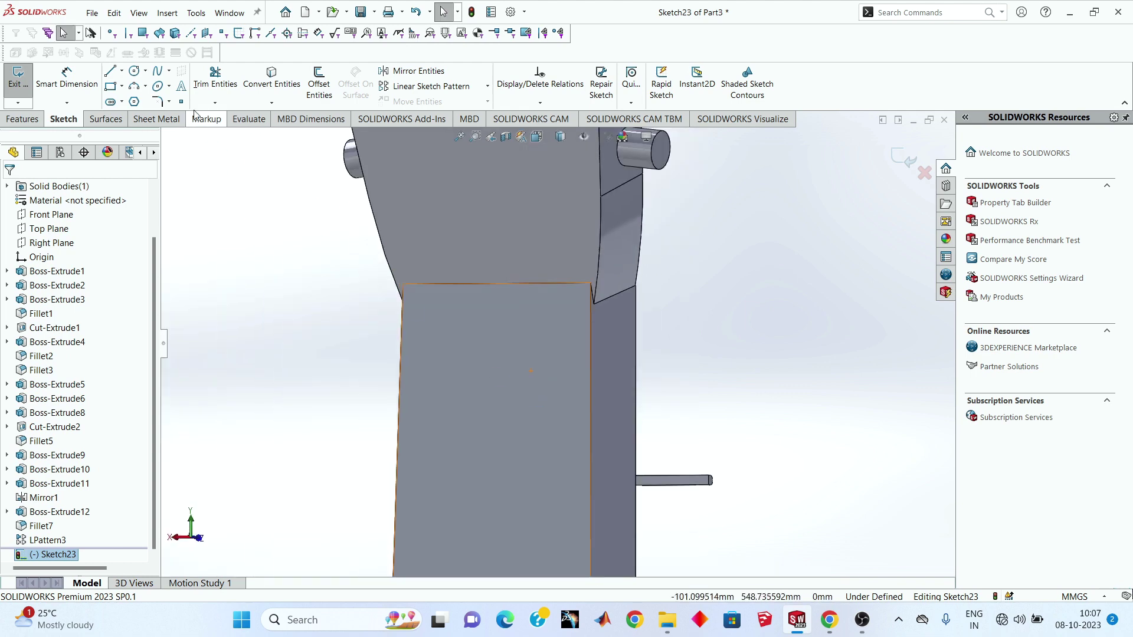
# Step: Draw a line along the neck edge beside the frets, about 631.6 mm long
pyautogui.click(117, 75)
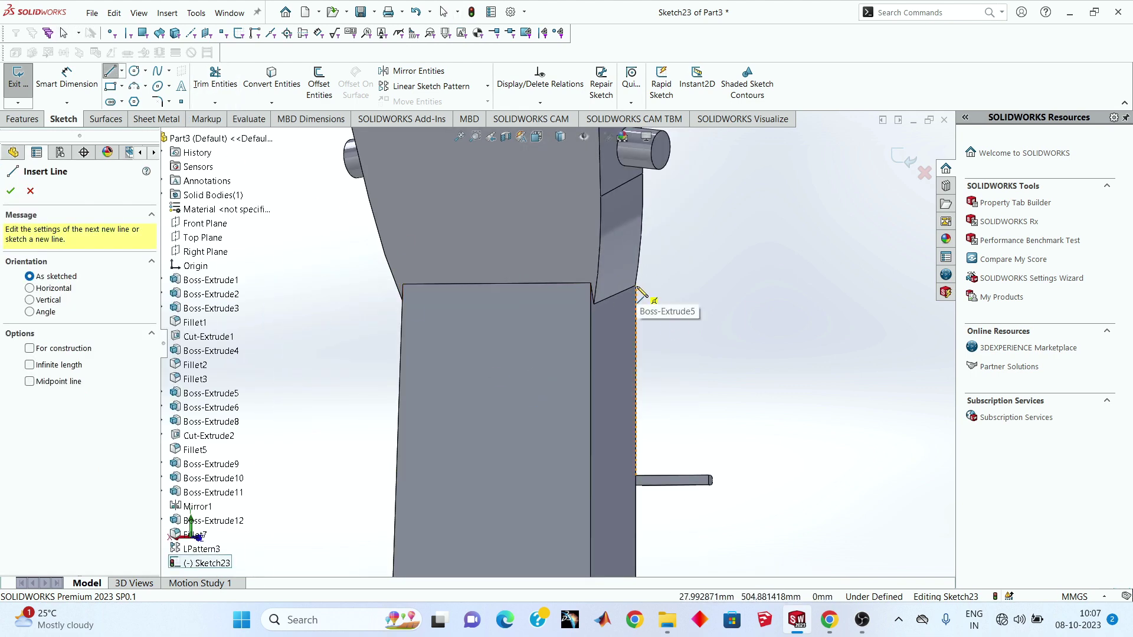
pyautogui.scroll(-2, 661, 442)
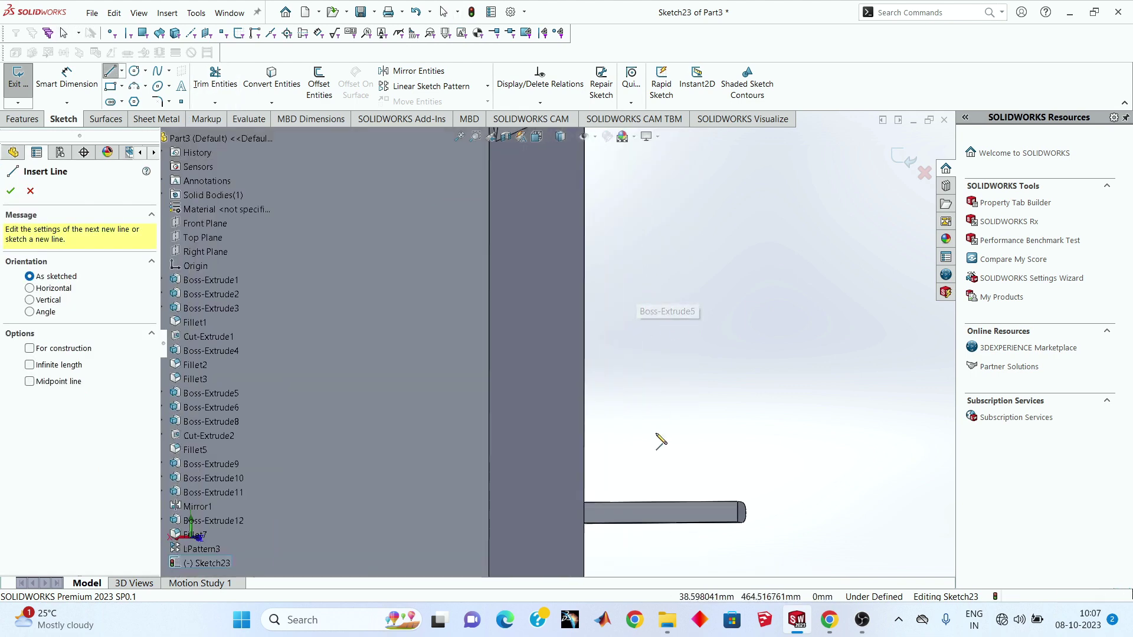
pyautogui.click(586, 258)
pyautogui.scroll(1, 614, 368)
pyautogui.scroll(2, 599, 430)
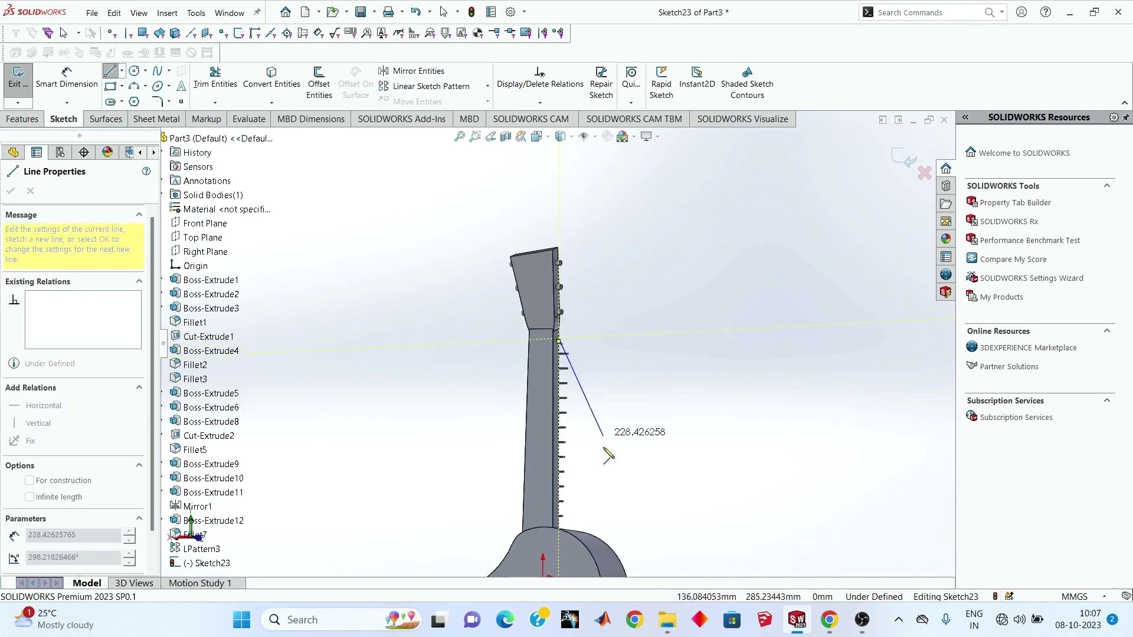
pyautogui.scroll(1, 596, 448)
pyautogui.moveTo(597, 450)
pyautogui.mouseDown(button='middle')
pyautogui.moveTo(582, 440)
pyautogui.moveTo(420, 468)
pyautogui.moveTo(356, 383)
pyautogui.moveTo(451, 490)
pyautogui.moveTo(489, 473)
pyautogui.mouseUp(button='middle')
pyautogui.scroll(-3, 566, 435)
pyautogui.scroll(-2, 496, 472)
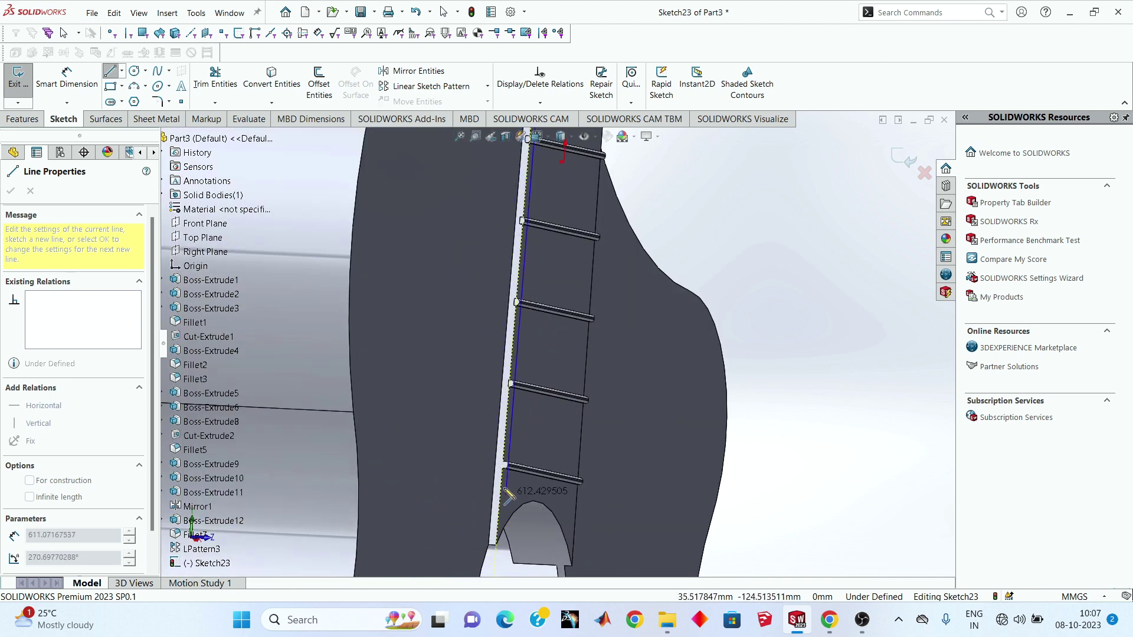
pyautogui.scroll(-2, 507, 549)
pyautogui.scroll(2, 513, 543)
pyautogui.scroll(1, 528, 507)
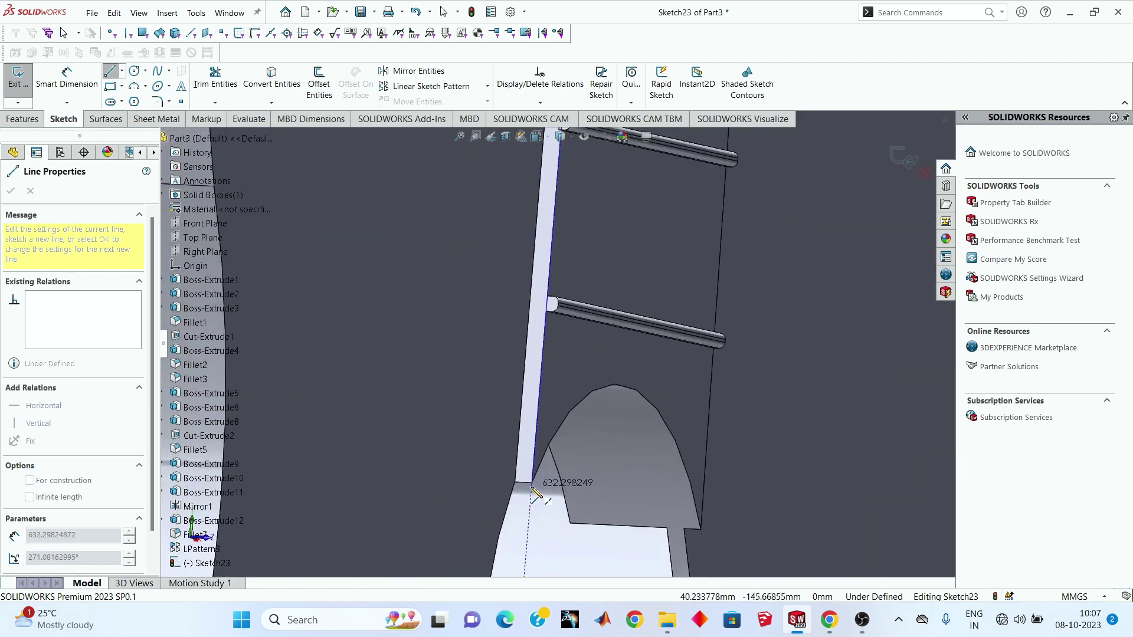
pyautogui.click(536, 485)
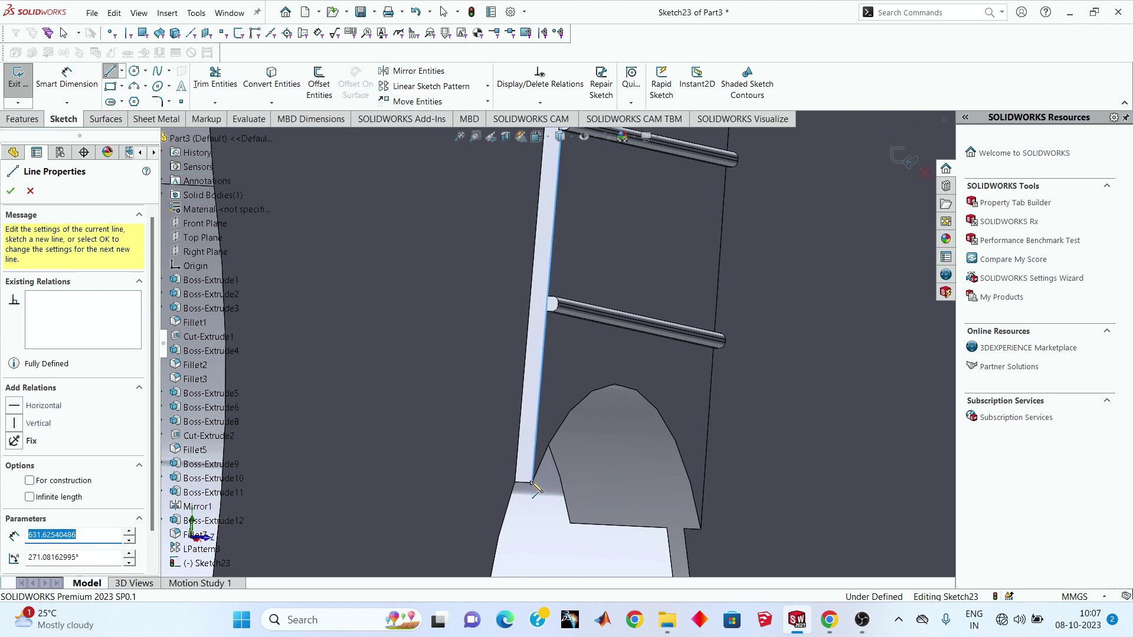
# Step: Extend the line chain to the headstock end, end the chain, and exit the sketch
pyautogui.scroll(-2, 537, 481)
pyautogui.moveTo(537, 481)
pyautogui.mouseDown(button='middle')
pyautogui.moveTo(679, 491)
pyautogui.moveTo(515, 413)
pyautogui.mouseUp(button='middle')
pyautogui.scroll(5, 679, 491)
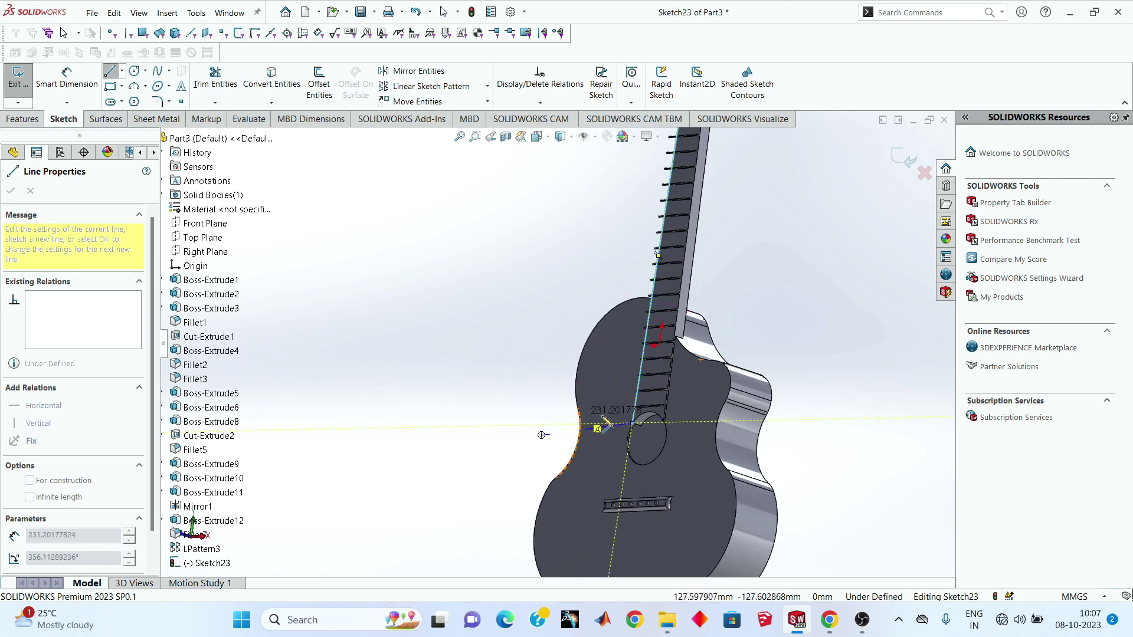
pyautogui.scroll(-4, 616, 425)
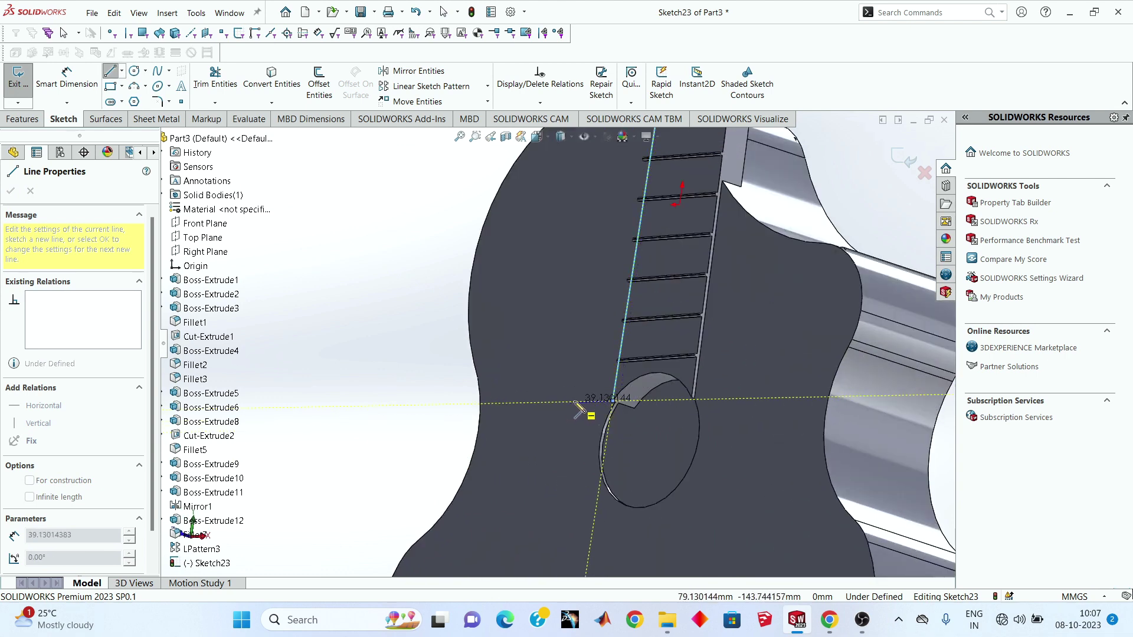
pyautogui.scroll(5, 577, 407)
pyautogui.moveTo(577, 407); pyautogui.dragTo(743, 289, button='middle')
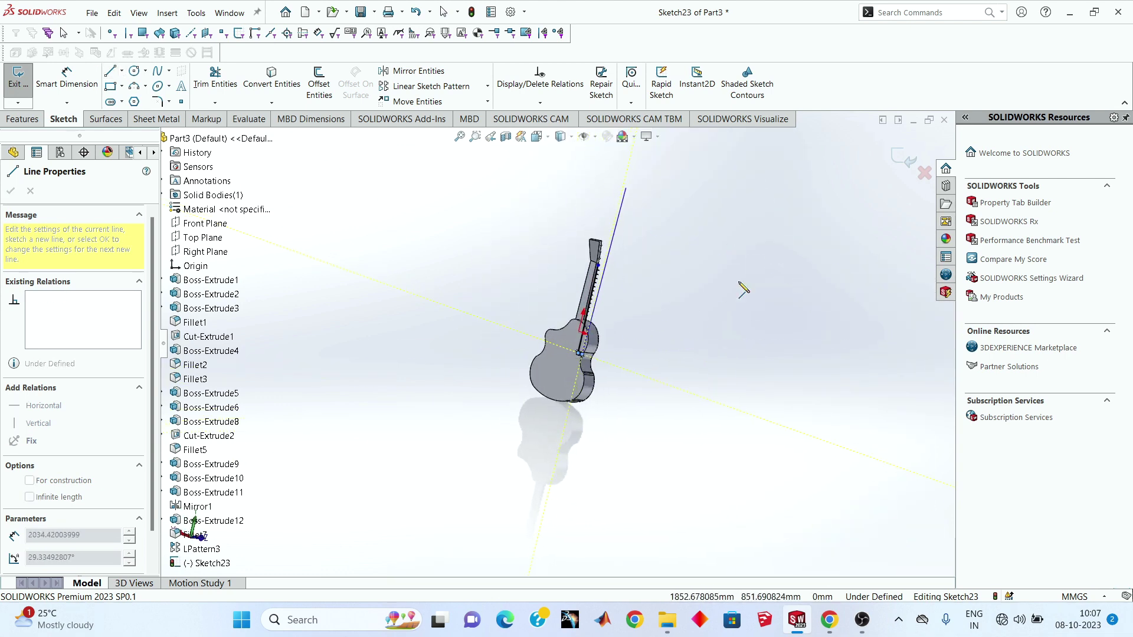
pyautogui.scroll(-4, 575, 274)
pyautogui.scroll(-4, 578, 251)
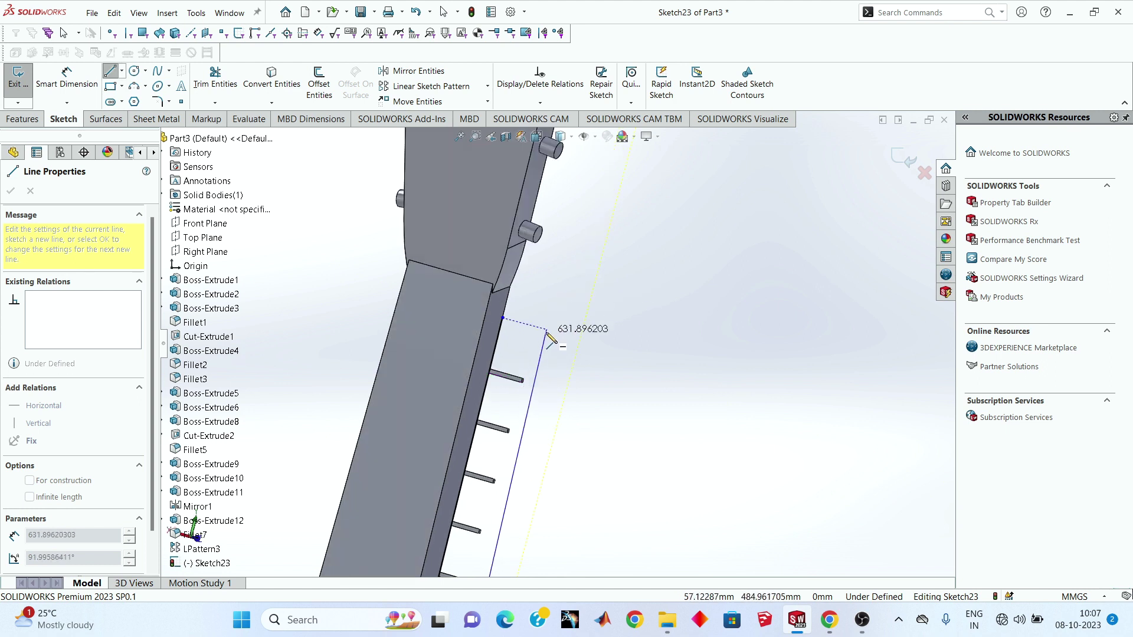
pyautogui.click(544, 331)
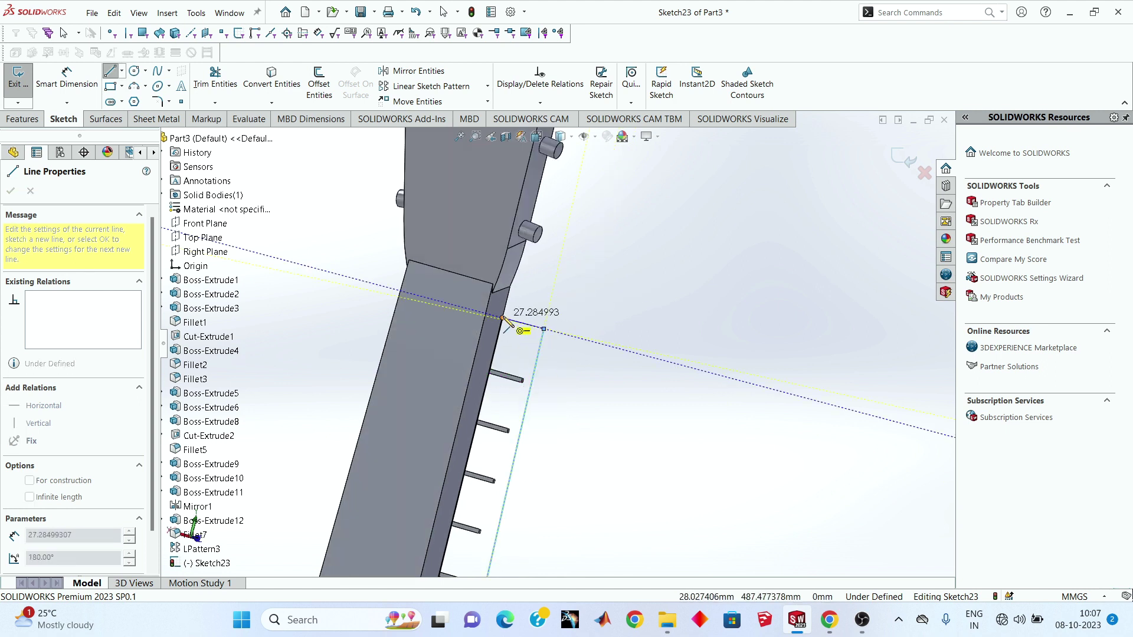
pyautogui.rightClick(599, 323)
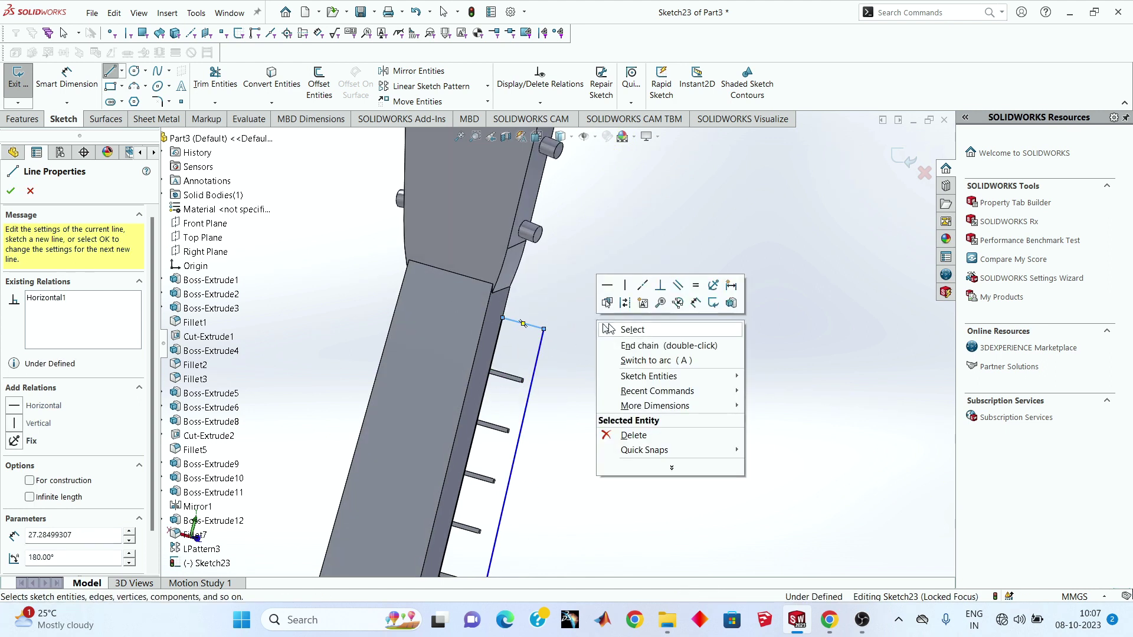
pyautogui.click(608, 328)
pyautogui.click(910, 161)
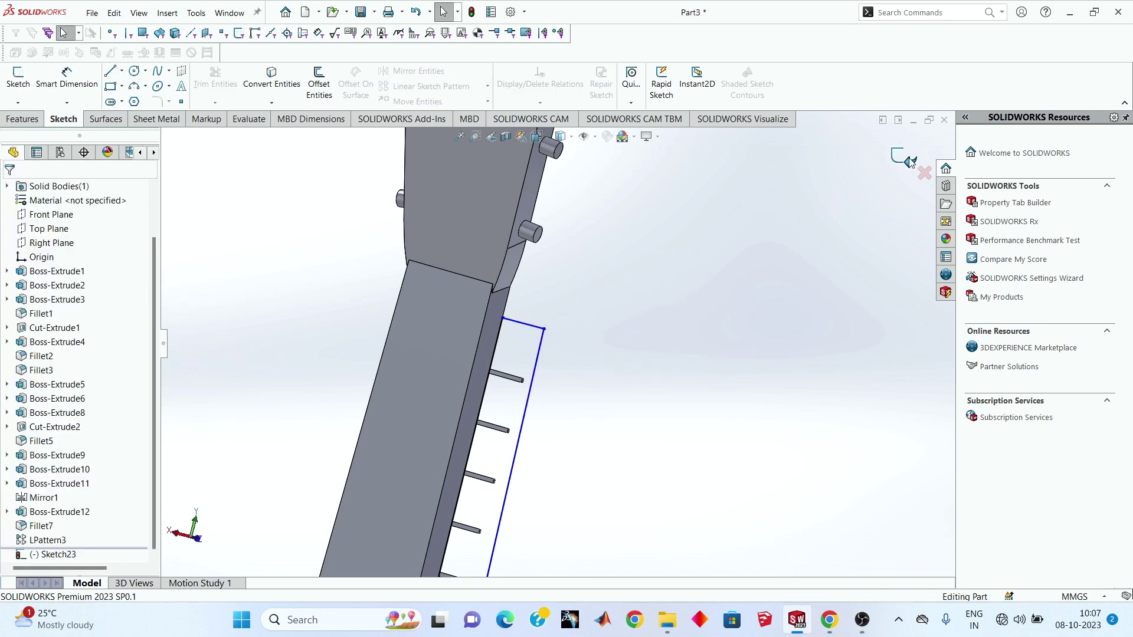
# Step: Cut-extrude the neck-strip sketch to a fixed 5 mm depth
pyautogui.click(18, 121)
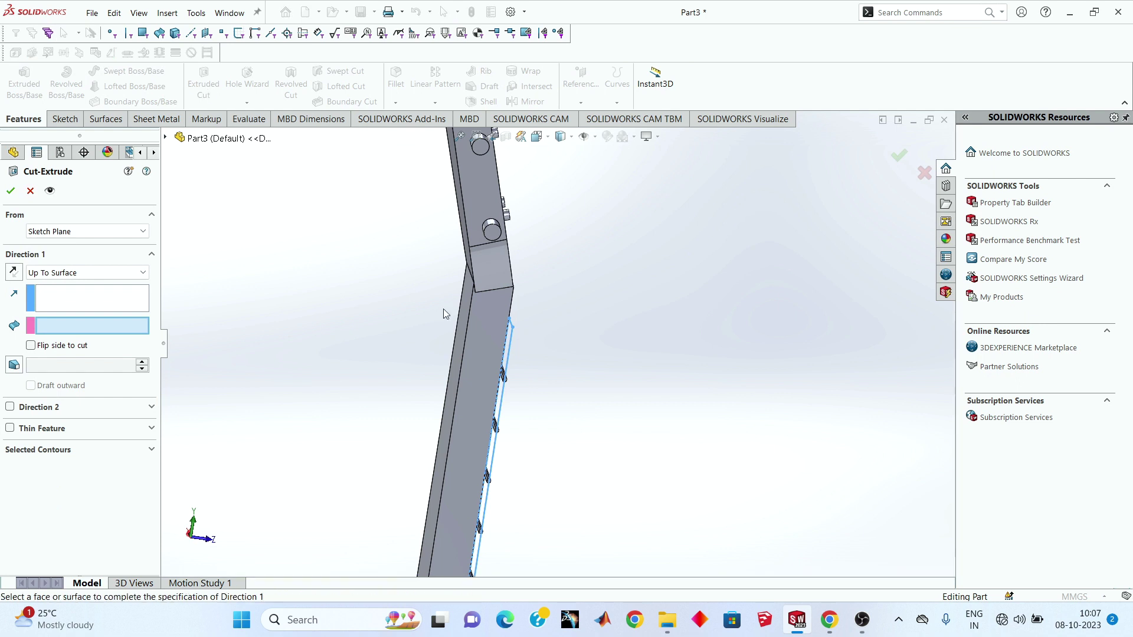
pyautogui.click(116, 273)
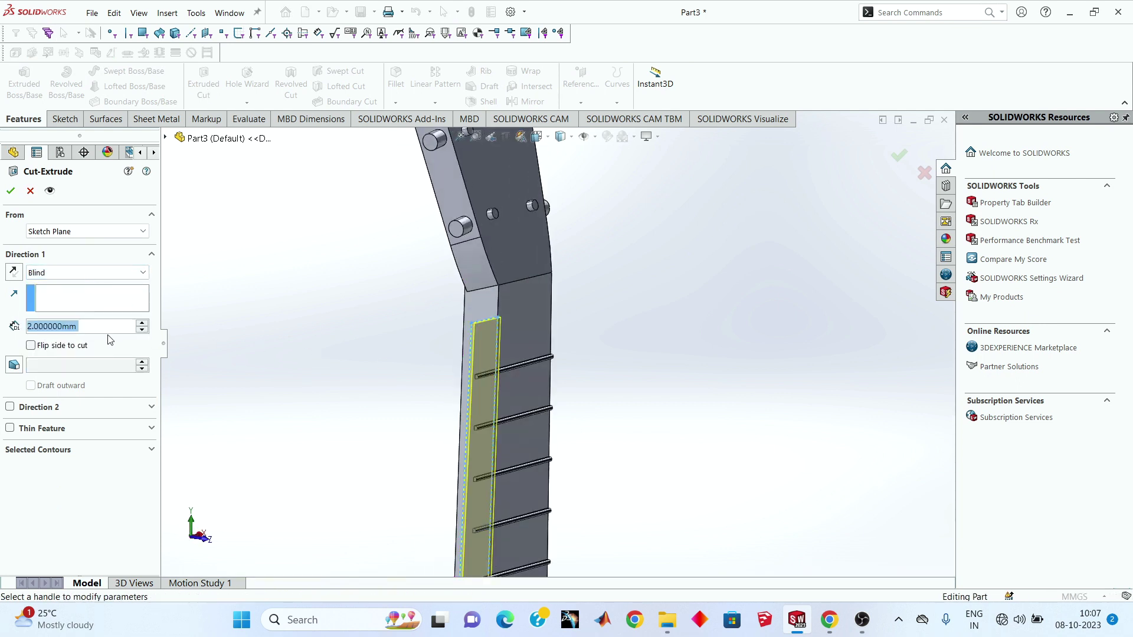
pyautogui.write('5')
pyautogui.press('Return')
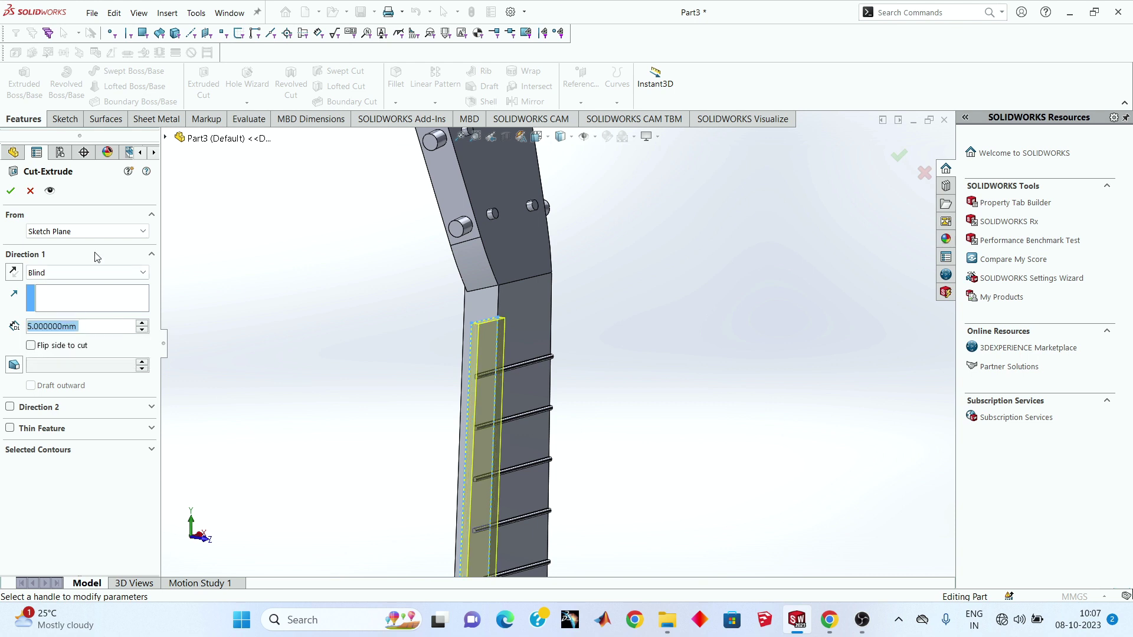
pyautogui.click(10, 191)
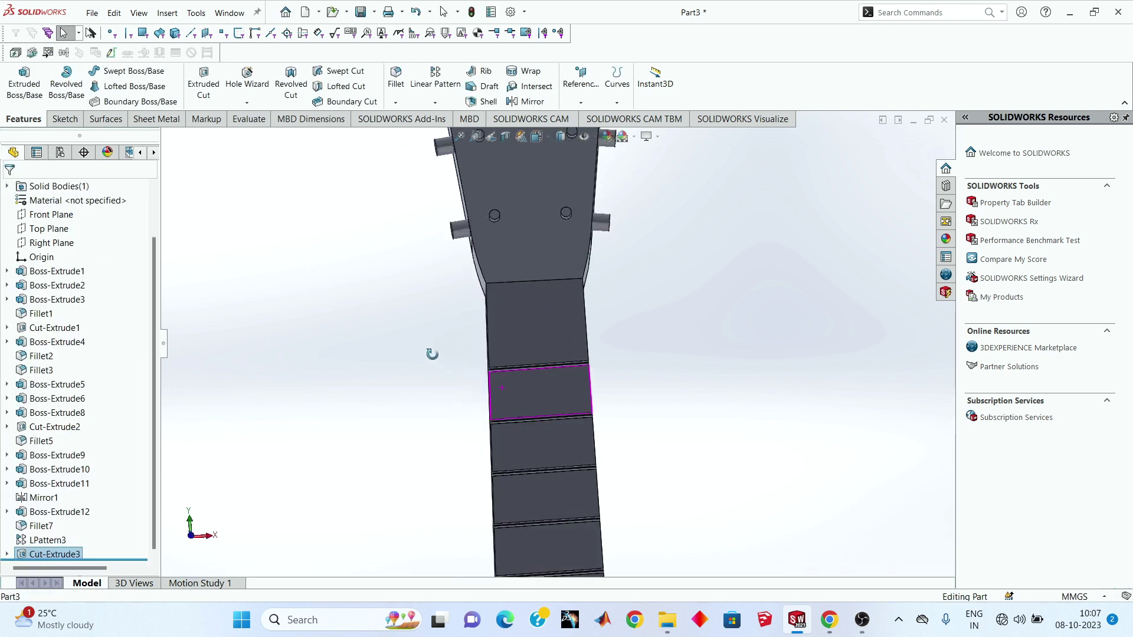
# Step: Orbit the guitar upright and open the Appearances, Scenes, and Decals library
pyautogui.moveTo(431, 332)
pyautogui.mouseDown(button='middle')
pyautogui.moveTo(569, 416)
pyautogui.moveTo(544, 278)
pyautogui.moveTo(671, 271)
pyautogui.moveTo(745, 356)
pyautogui.moveTo(709, 518)
pyautogui.mouseUp(button='middle')
pyautogui.scroll(-5, 576, 420)
pyautogui.scroll(-3, 573, 401)
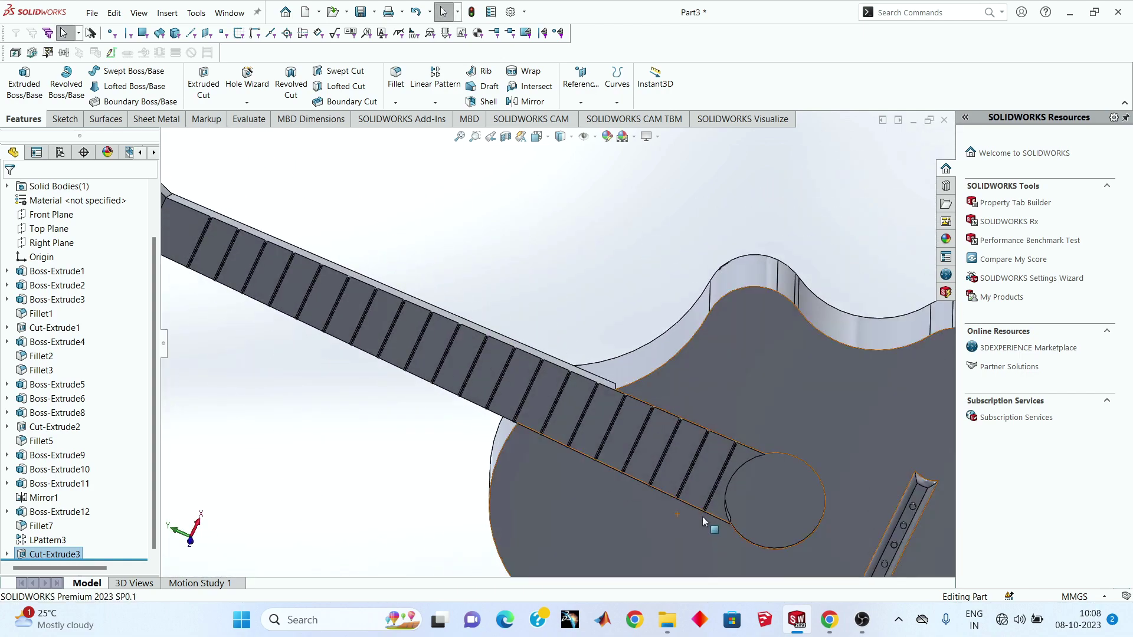
pyautogui.scroll(3, 631, 385)
pyautogui.moveTo(630, 385); pyautogui.dragTo(682, 403, button='middle')
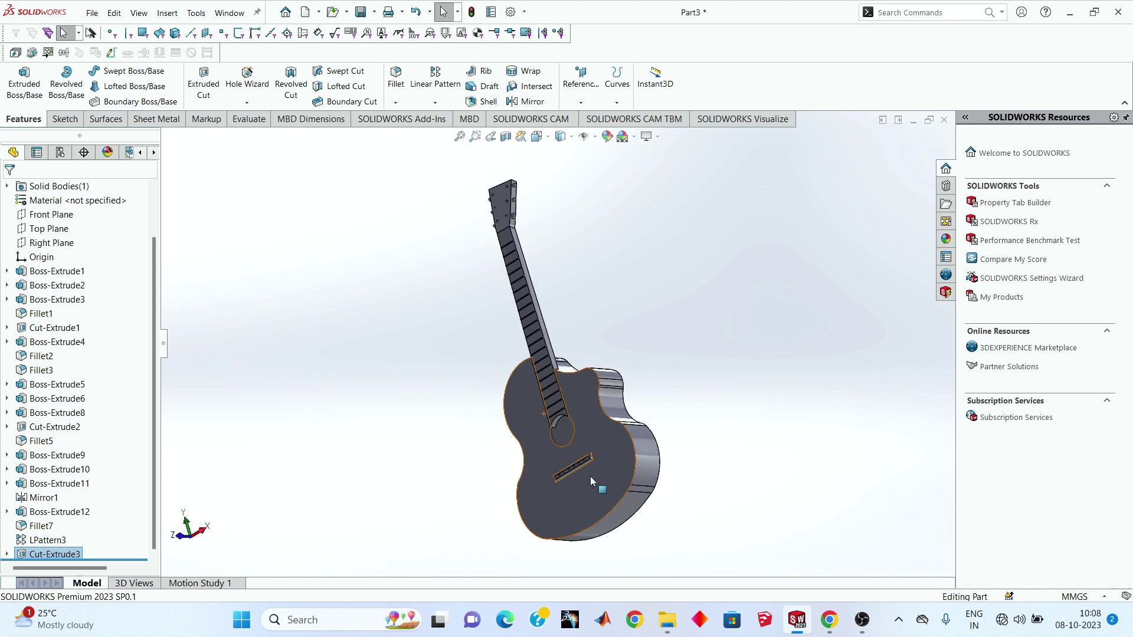
pyautogui.click(946, 239)
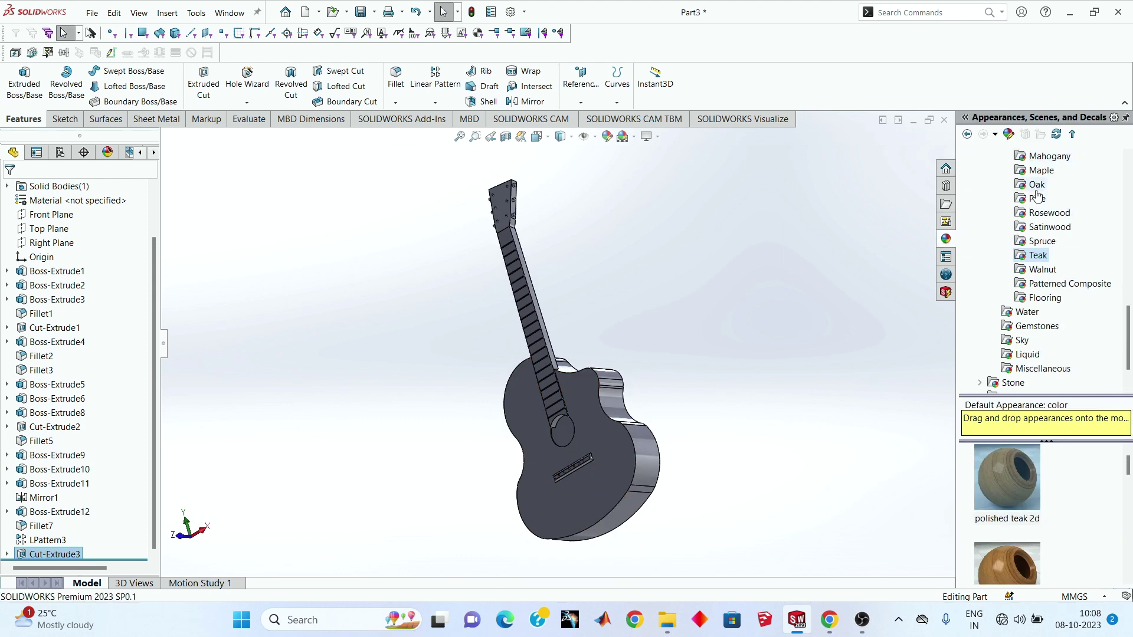
# Step: Expand Organic > Wood in the appearance tree to list the wood species
pyautogui.scroll(6, 1036, 197)
pyautogui.click(1030, 343)
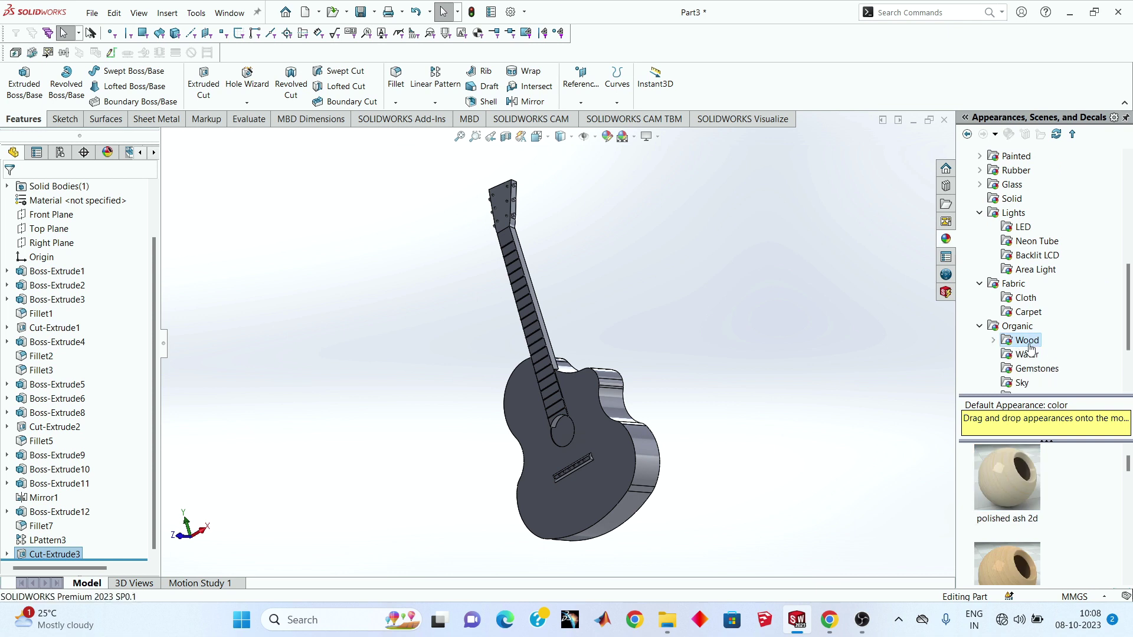
pyautogui.scroll(-2, 1033, 341)
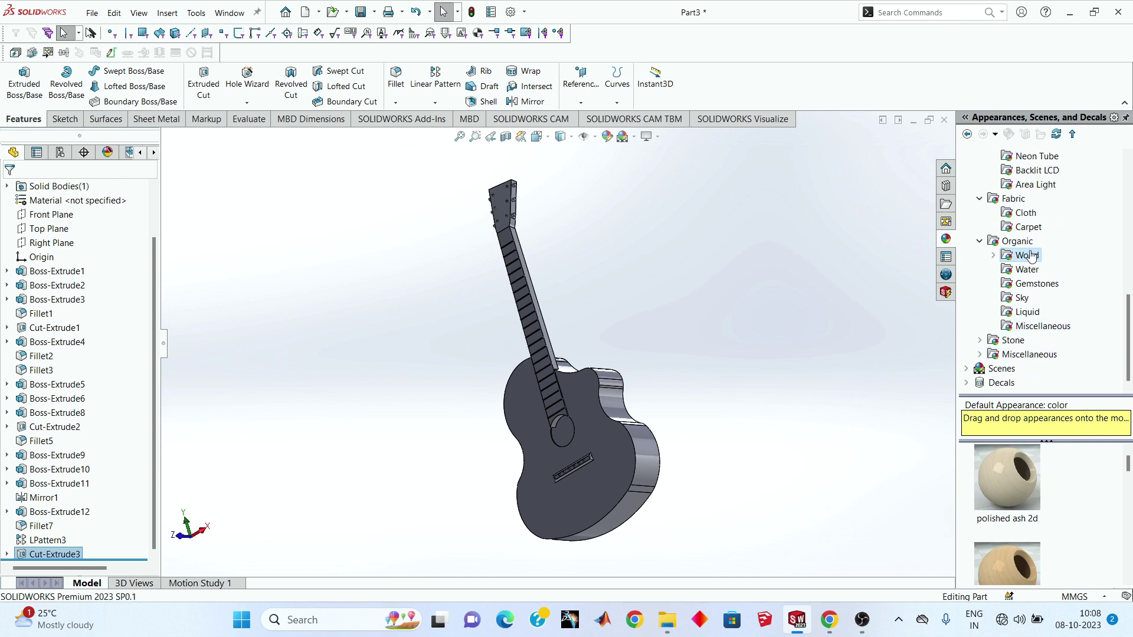
pyautogui.click(1027, 270)
pyautogui.scroll(-1, 1015, 527)
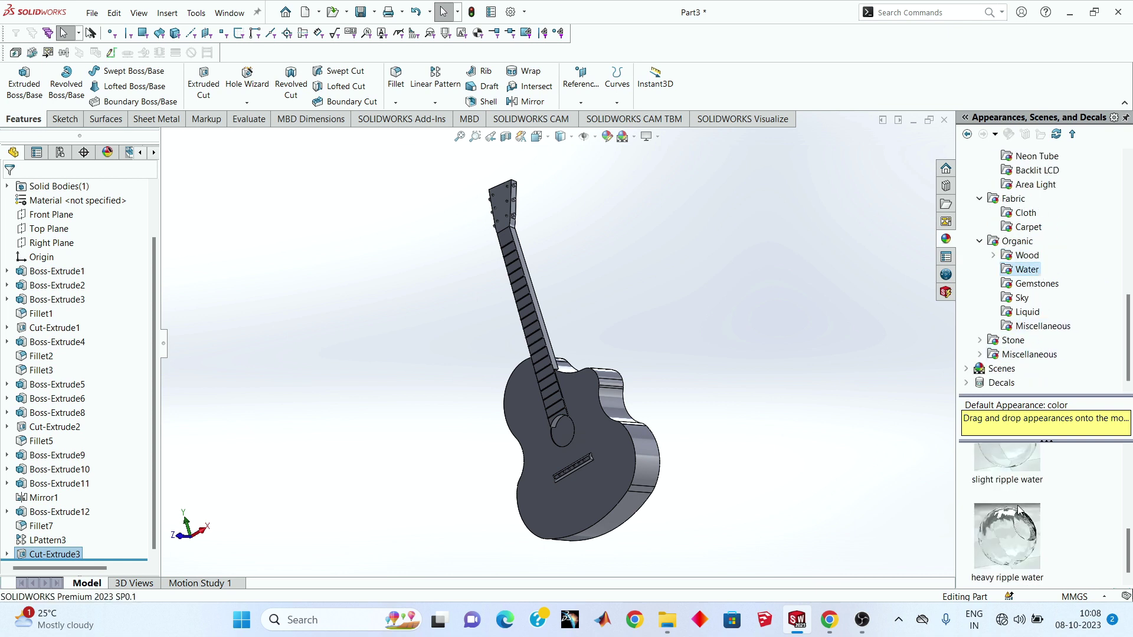
pyautogui.doubleClick(1015, 258)
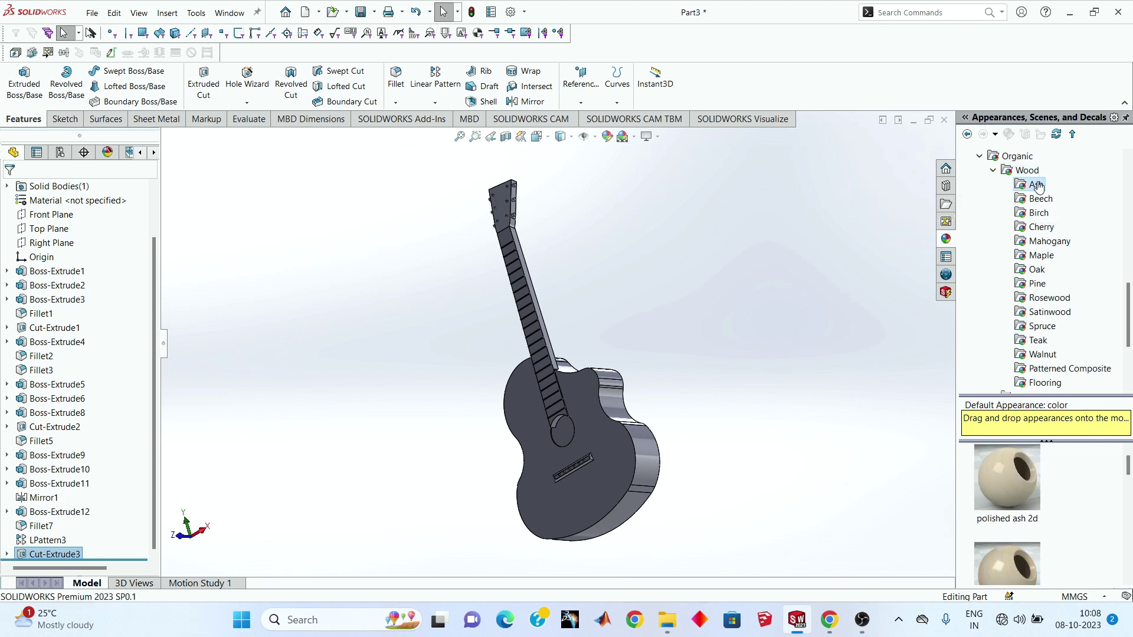
# Step: Preview the Beech and Birch finishes, then scroll through the Mahogany swatches
pyautogui.click(1039, 201)
pyautogui.click(1043, 216)
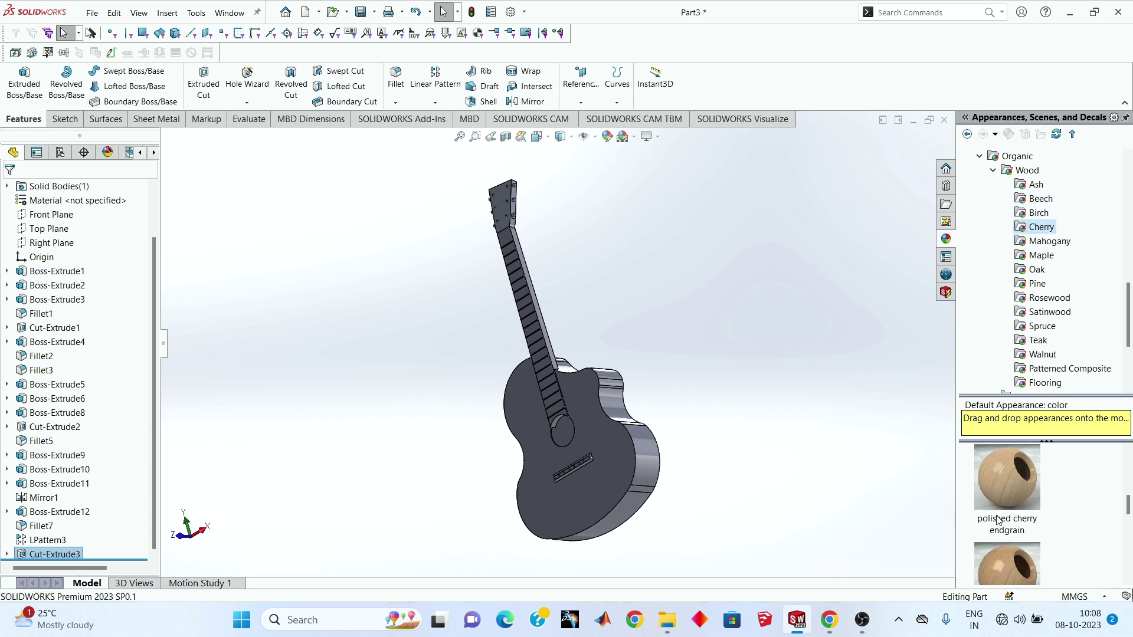
pyautogui.scroll(-3, 1003, 508)
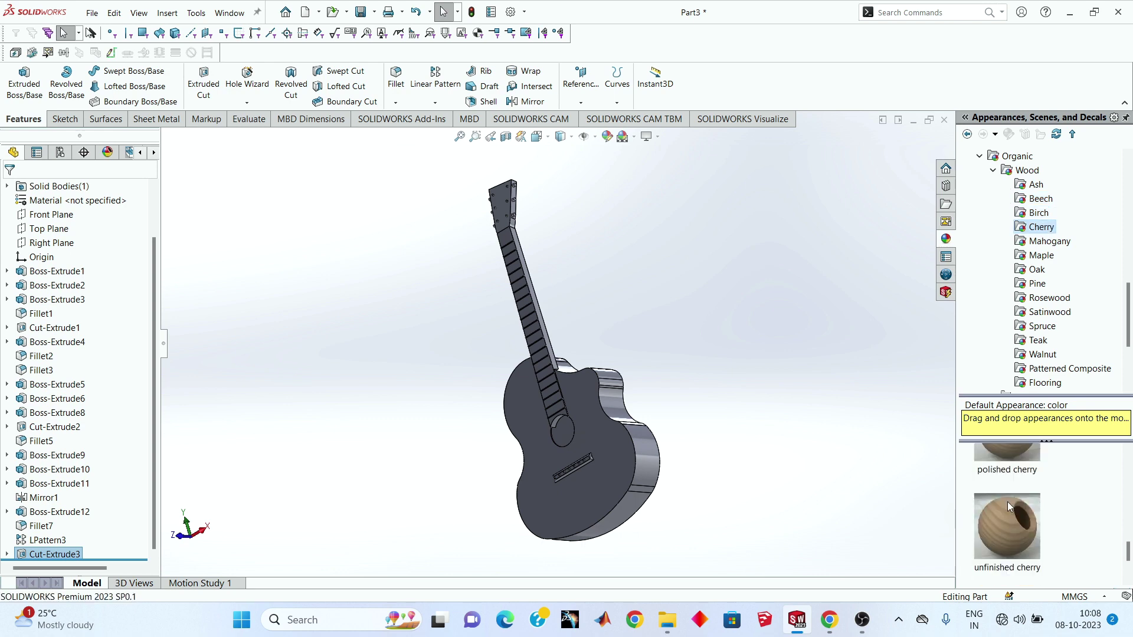
pyautogui.click(1042, 242)
pyautogui.scroll(-2, 1037, 560)
pyautogui.scroll(-2, 1038, 561)
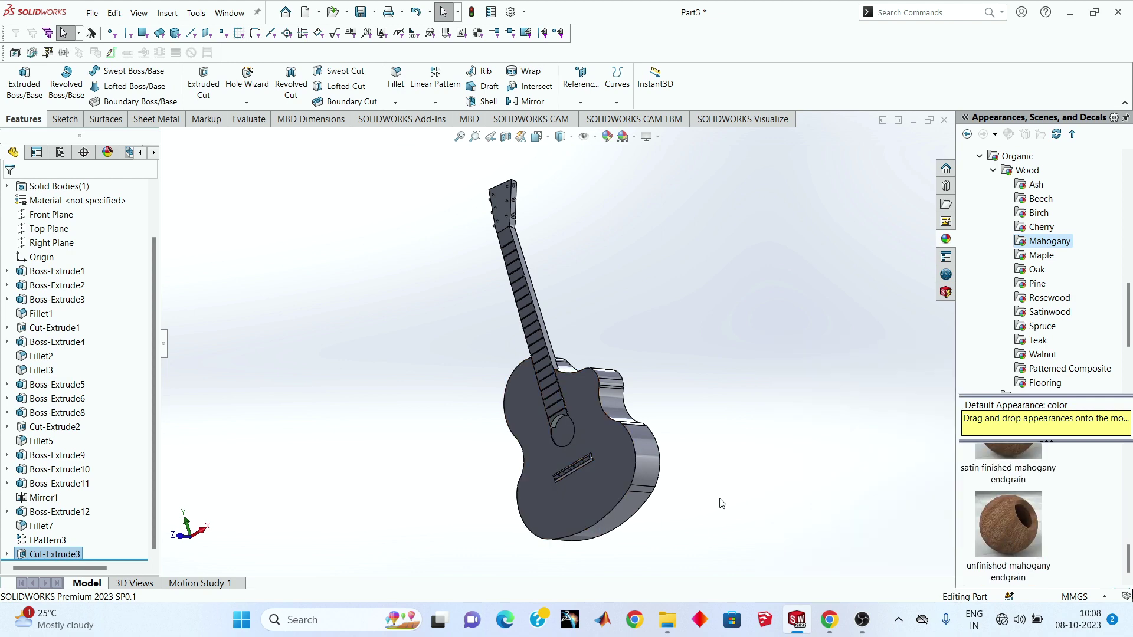
pyautogui.scroll(-2, 708, 458)
pyautogui.scroll(-2, 614, 463)
# Step: Apply the unfinished mahogany endgrain appearance to the guitar's top face
pyautogui.click(614, 452)
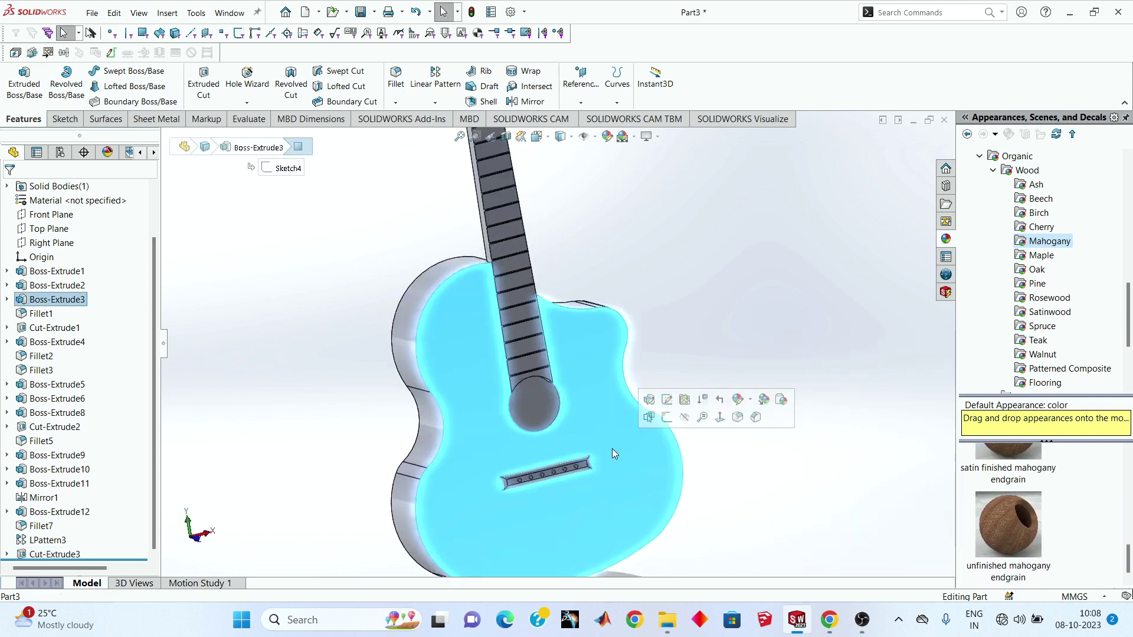
pyautogui.rightClick(999, 523)
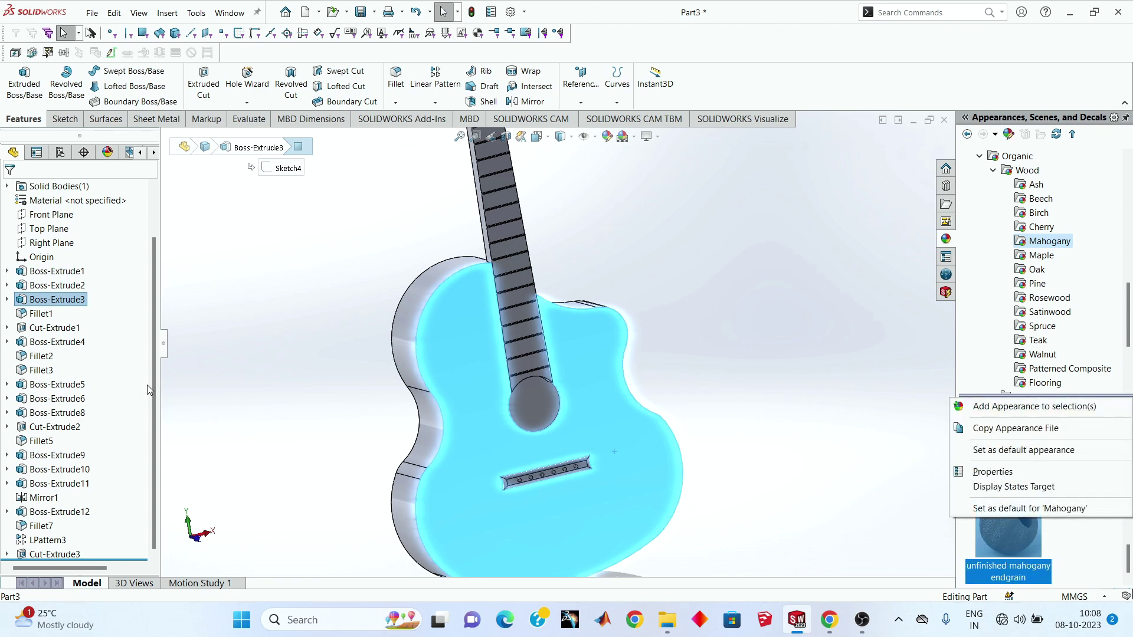
pyautogui.click(90, 309)
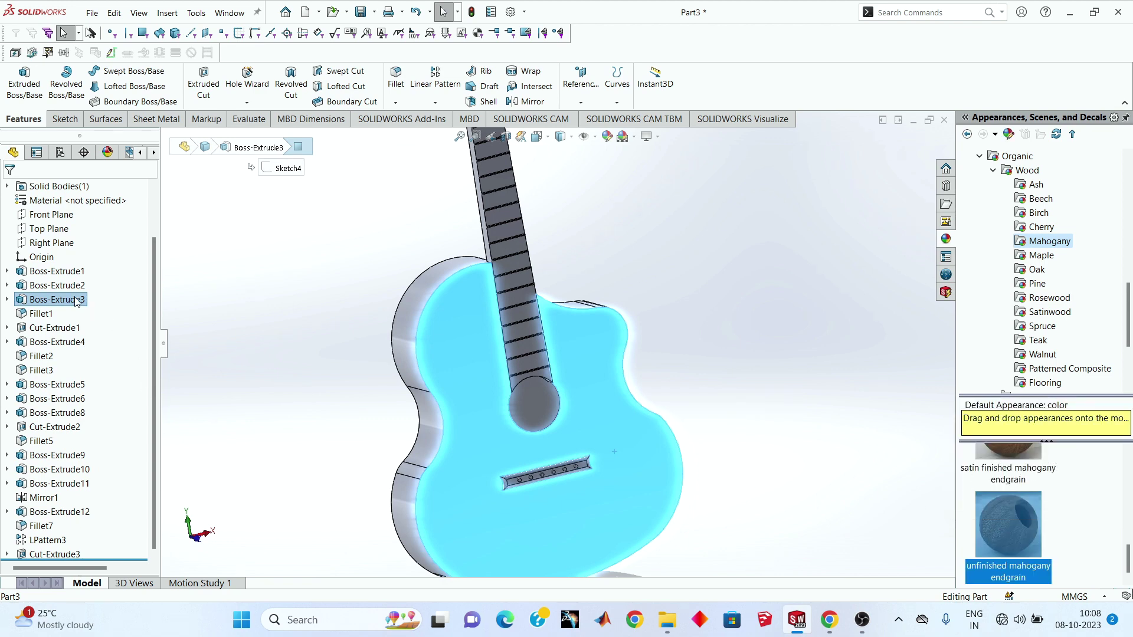
pyautogui.rightClick(1023, 534)
pyautogui.click(1015, 418)
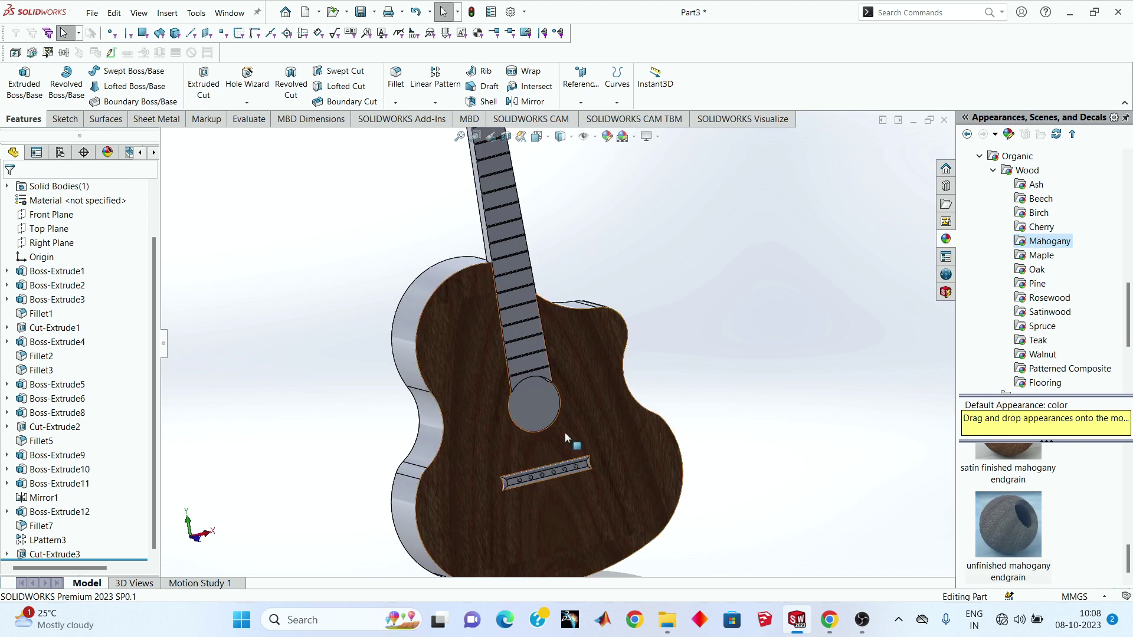
# Step: Apply polished cherry 2d to the Boss-Extrude1 body sides
pyautogui.moveTo(565, 432); pyautogui.dragTo(516, 364, button='middle')
pyautogui.scroll(-3, 516, 363)
pyautogui.moveTo(596, 365); pyautogui.dragTo(640, 426, button='middle')
pyautogui.click(670, 429)
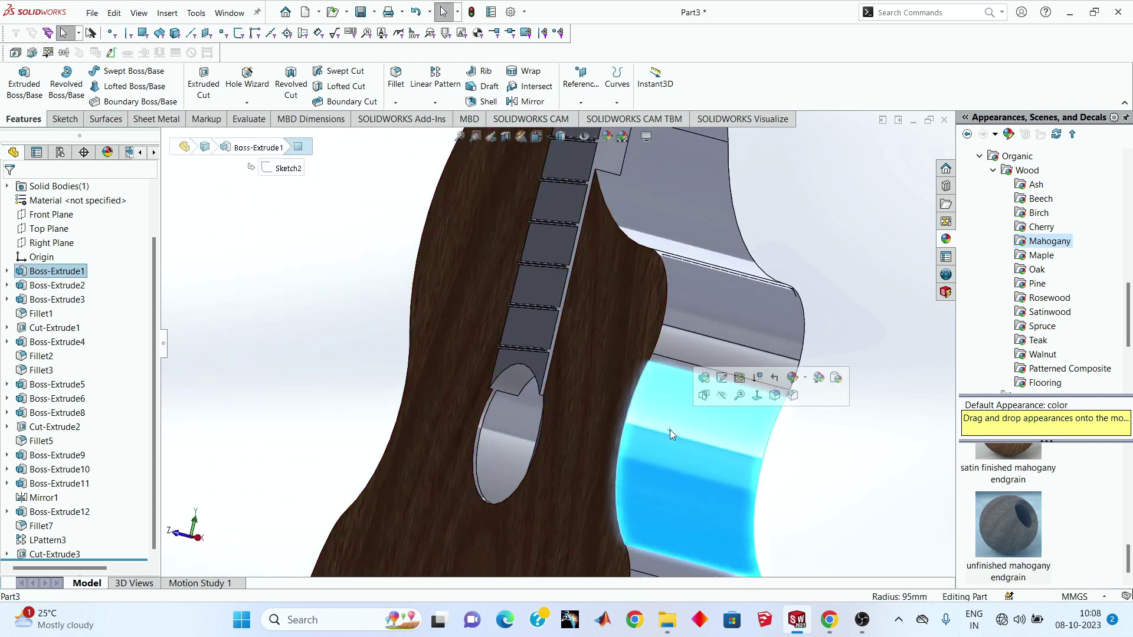
pyautogui.click(60, 270)
pyautogui.moveTo(838, 425); pyautogui.dragTo(874, 442, button='middle')
pyautogui.scroll(-3, 885, 448)
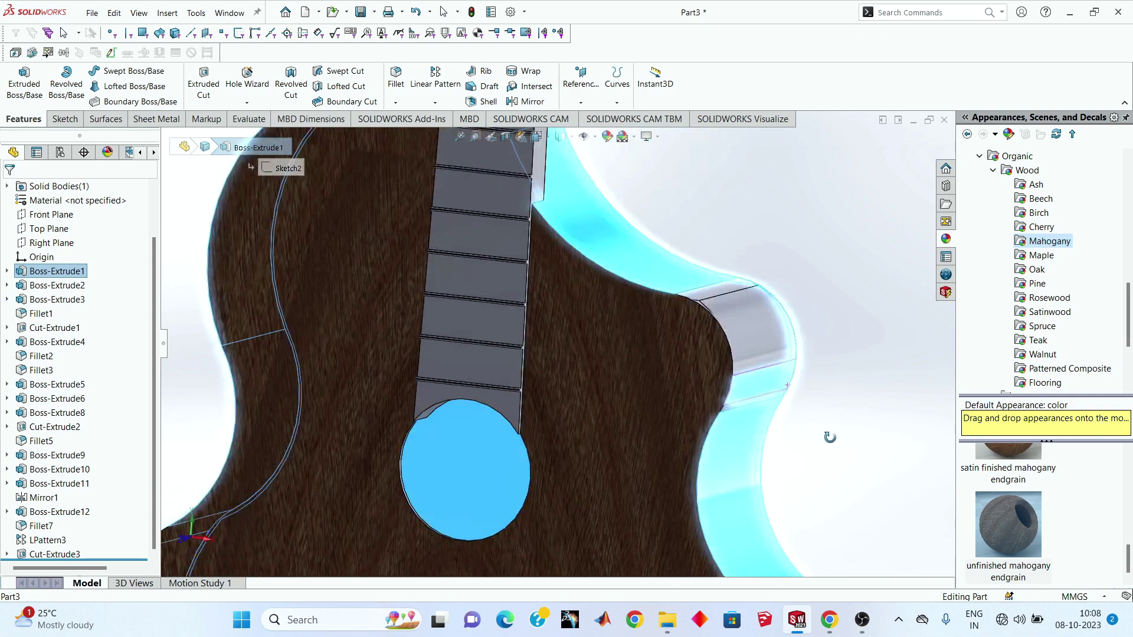
pyautogui.scroll(-3, 925, 474)
pyautogui.scroll(3, 991, 508)
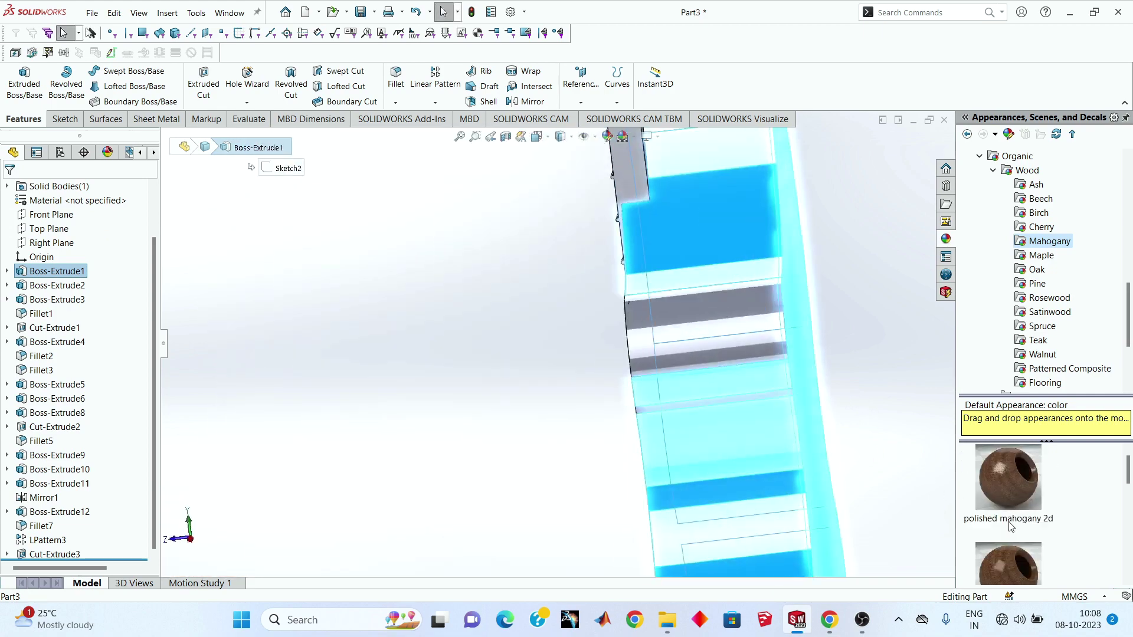
pyautogui.click(1041, 227)
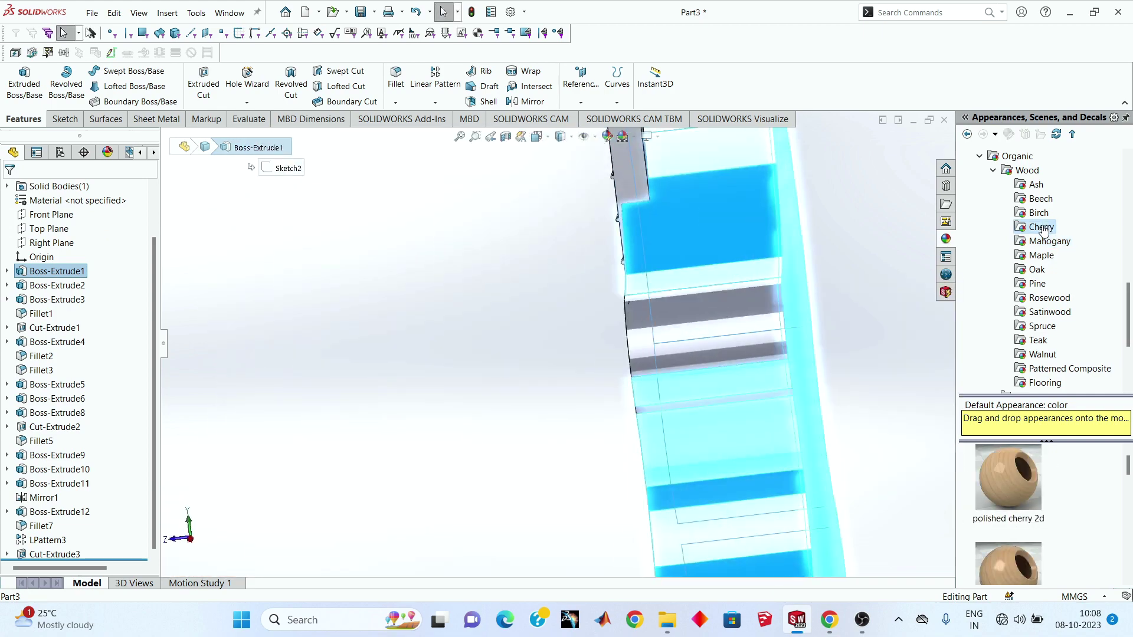
pyautogui.click(1021, 468)
pyautogui.rightClick(1021, 468)
pyautogui.click(1010, 478)
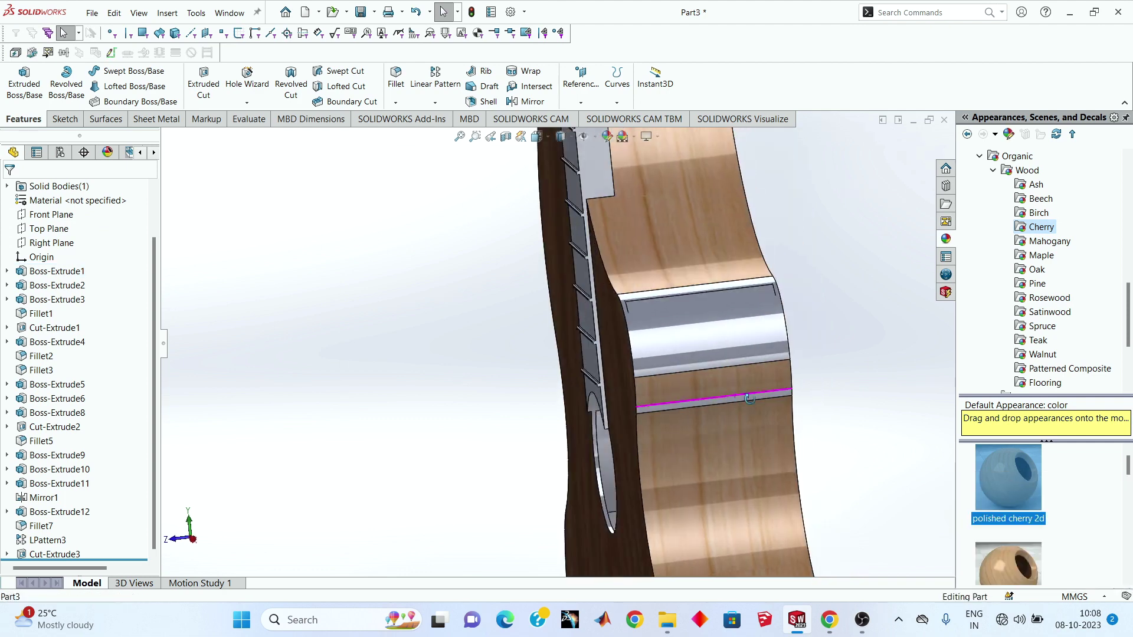
# Step: Apply polished cherry 2d to the Fillet1 rounded bands along the body side
pyautogui.scroll(2, 744, 407)
pyautogui.scroll(2, 732, 419)
pyautogui.scroll(2, 720, 389)
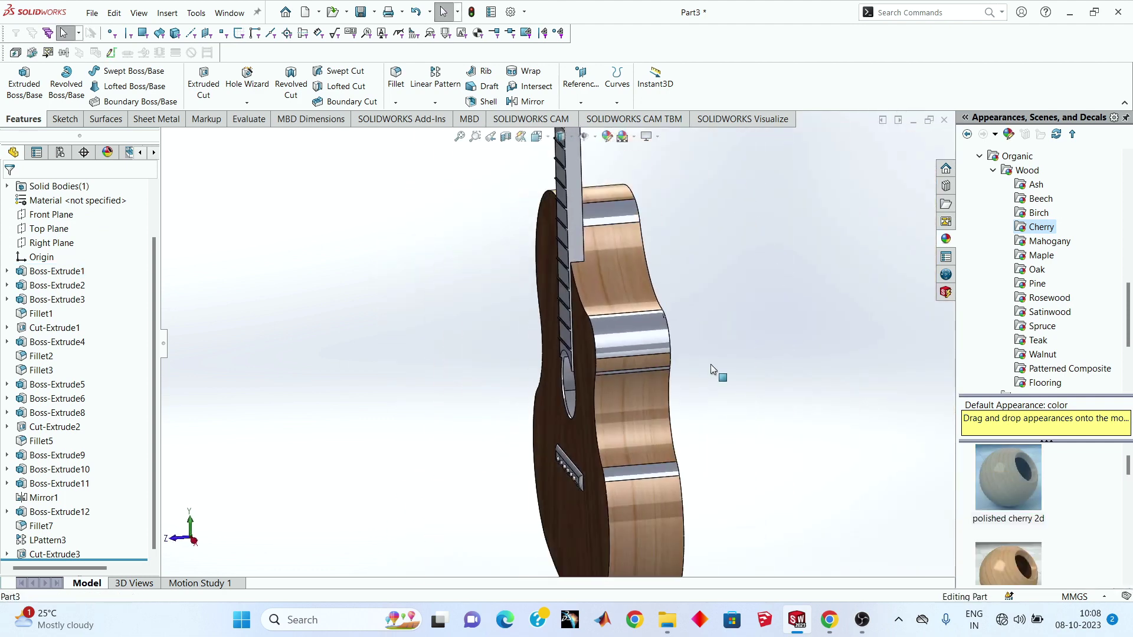
pyautogui.moveTo(711, 365); pyautogui.dragTo(649, 409, button='middle')
pyautogui.click(637, 329)
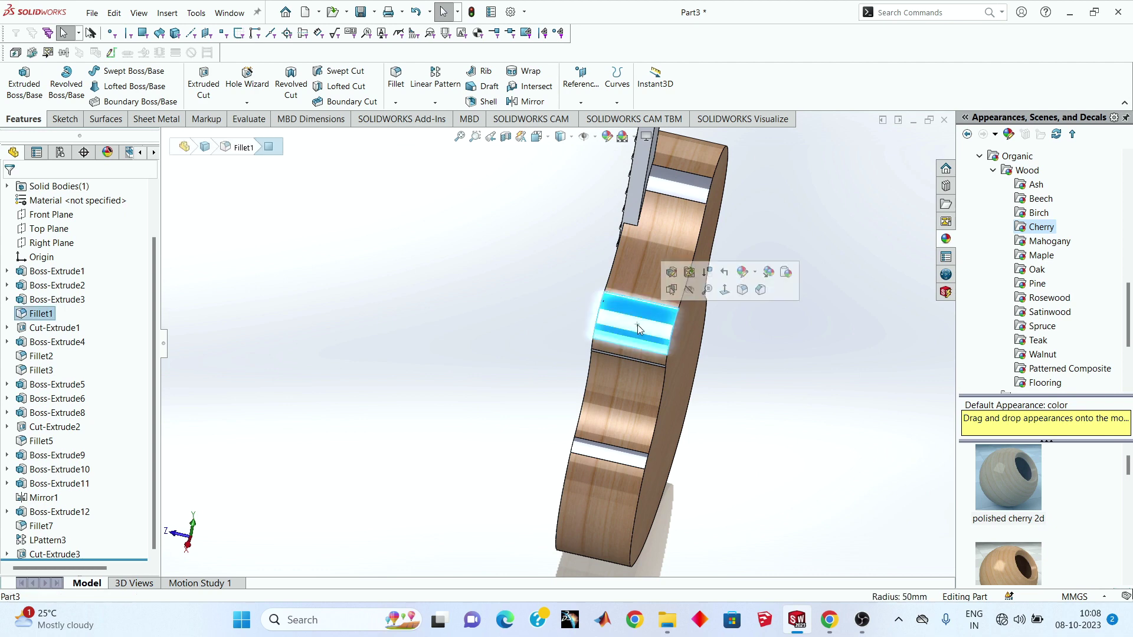
pyautogui.click(37, 314)
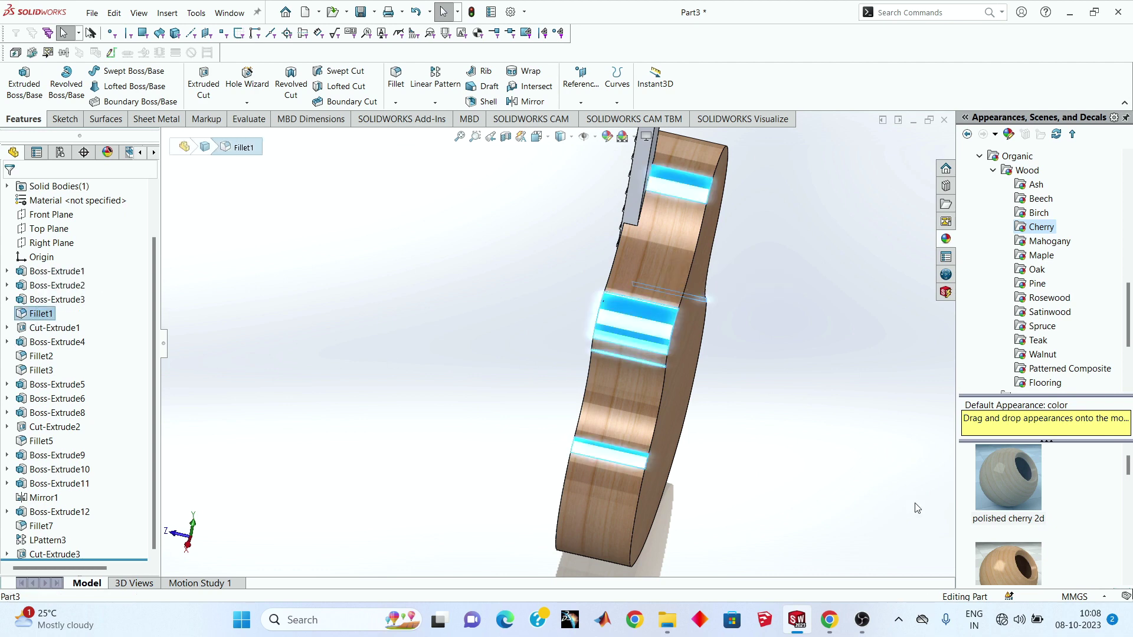
pyautogui.rightClick(1007, 482)
pyautogui.click(1010, 489)
pyautogui.moveTo(712, 407)
pyautogui.mouseDown(button='middle')
pyautogui.moveTo(695, 329)
pyautogui.moveTo(747, 195)
pyautogui.moveTo(791, 414)
pyautogui.moveTo(794, 278)
pyautogui.moveTo(609, 287)
pyautogui.moveTo(725, 245)
pyautogui.moveTo(693, 397)
pyautogui.mouseUp(button='middle')
# Step: Select the Boss-Extrude5 neck feature and preview the Birch and Maple wood finishes
pyautogui.scroll(-5, 578, 300)
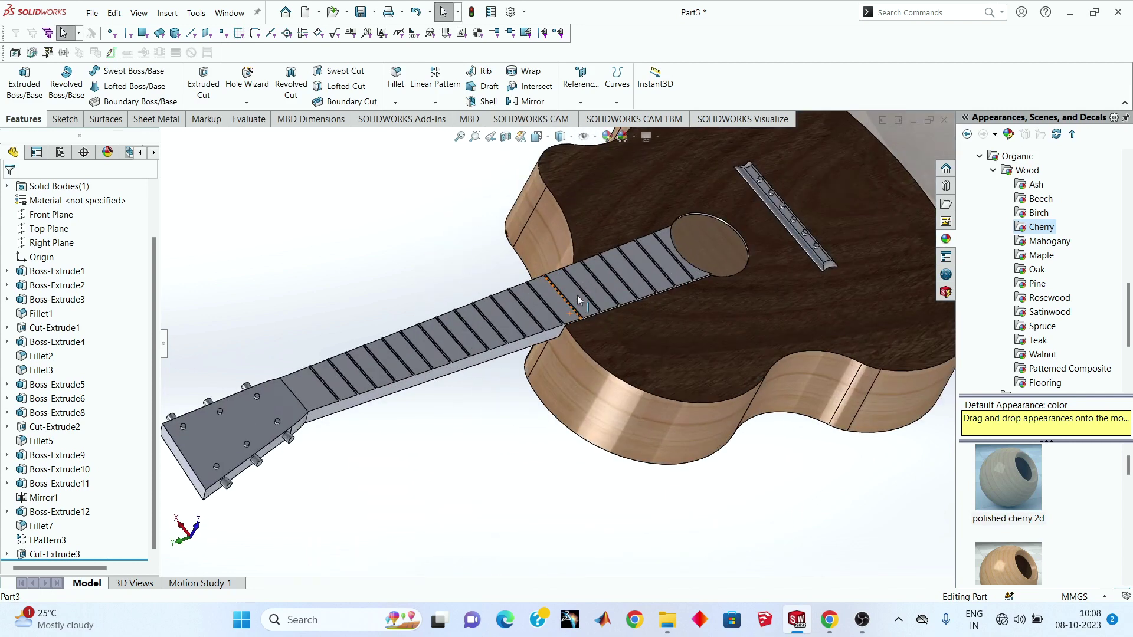
pyautogui.click(396, 393)
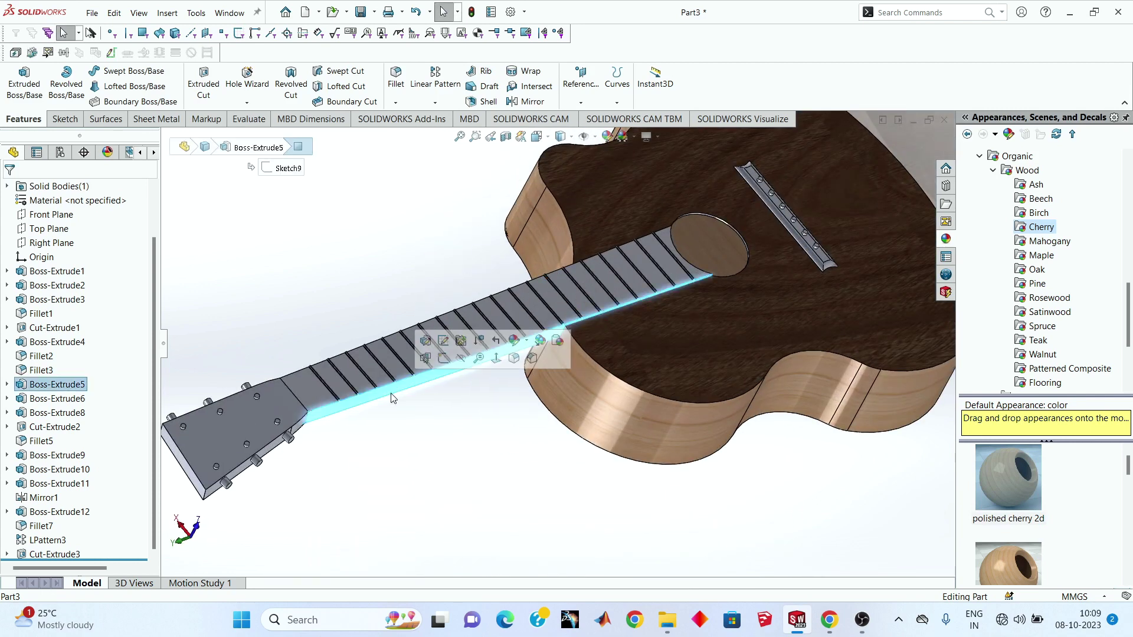
pyautogui.click(48, 387)
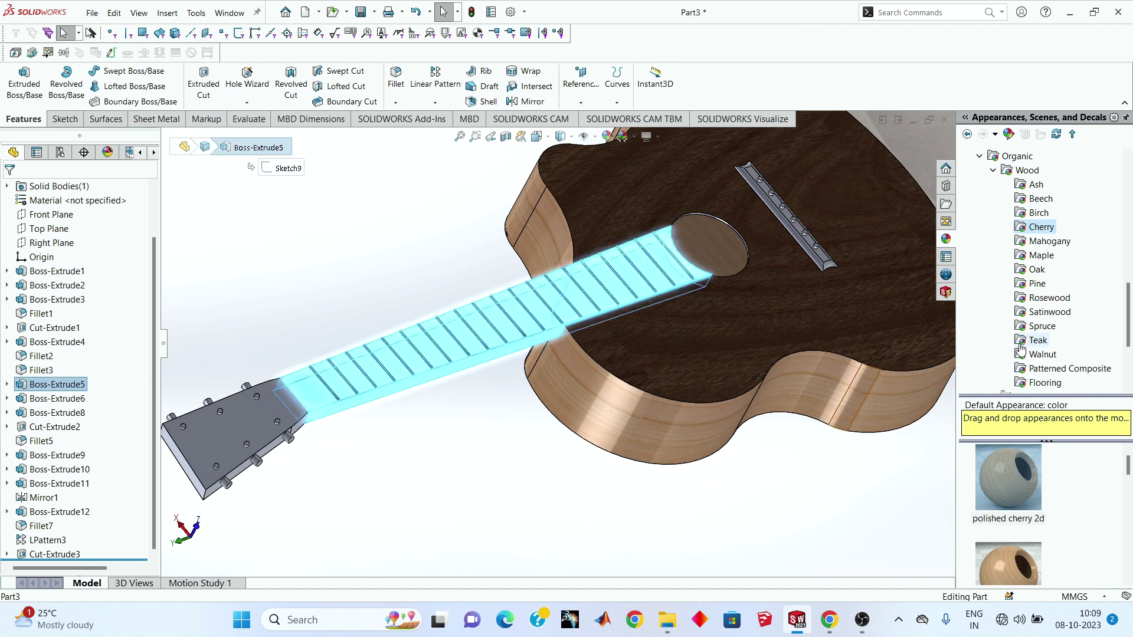
pyautogui.scroll(-3, 1032, 502)
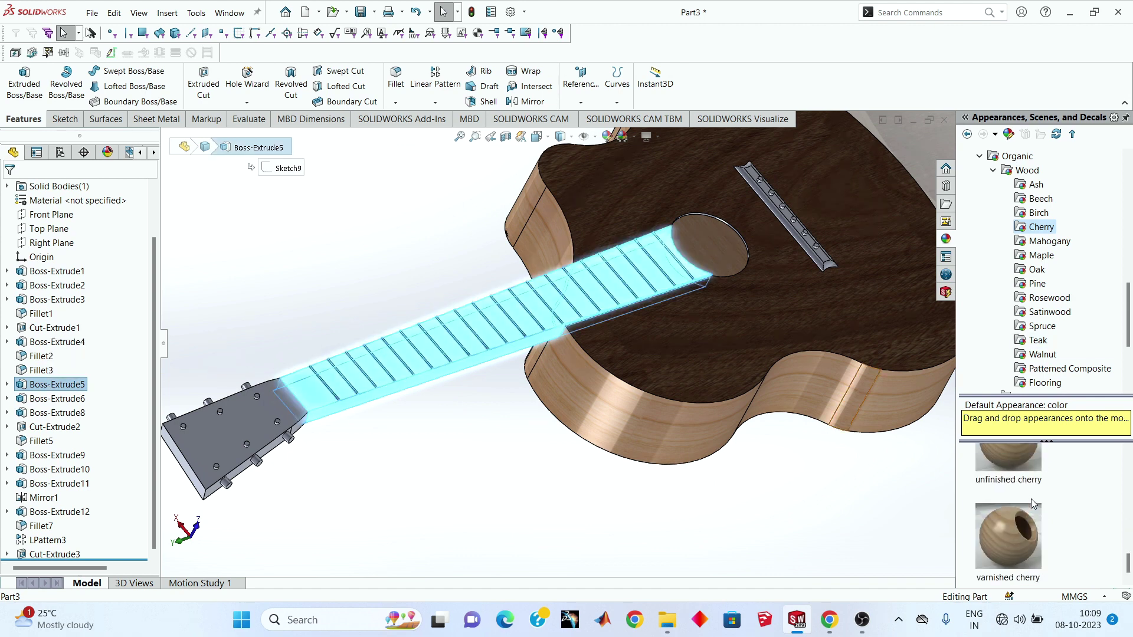
pyautogui.scroll(3, 1032, 502)
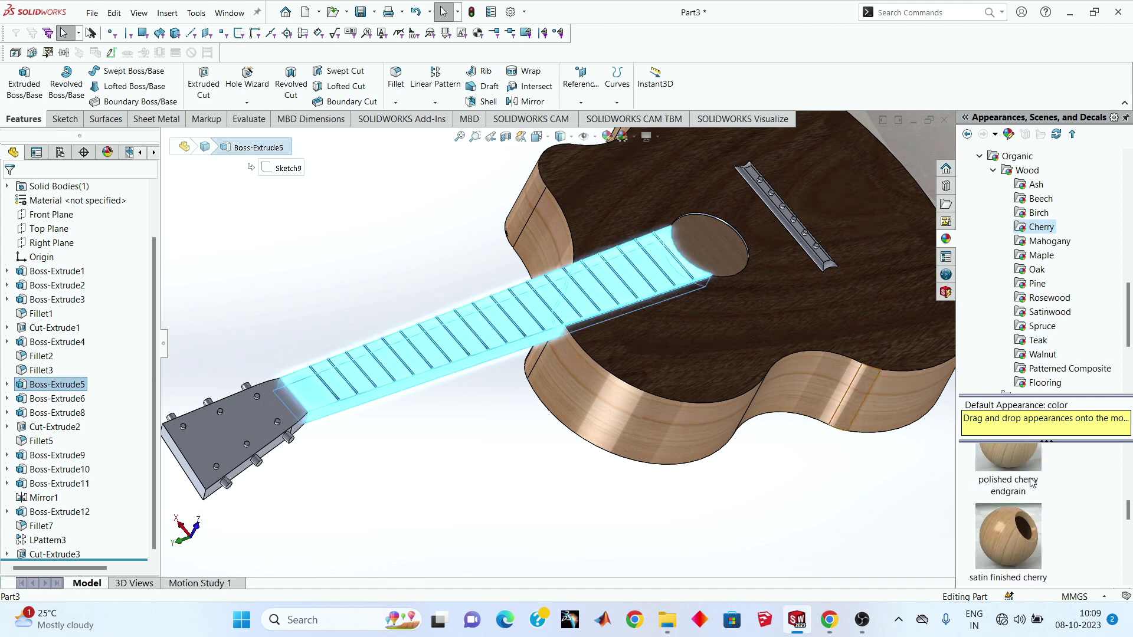
pyautogui.click(1039, 214)
pyautogui.click(1042, 255)
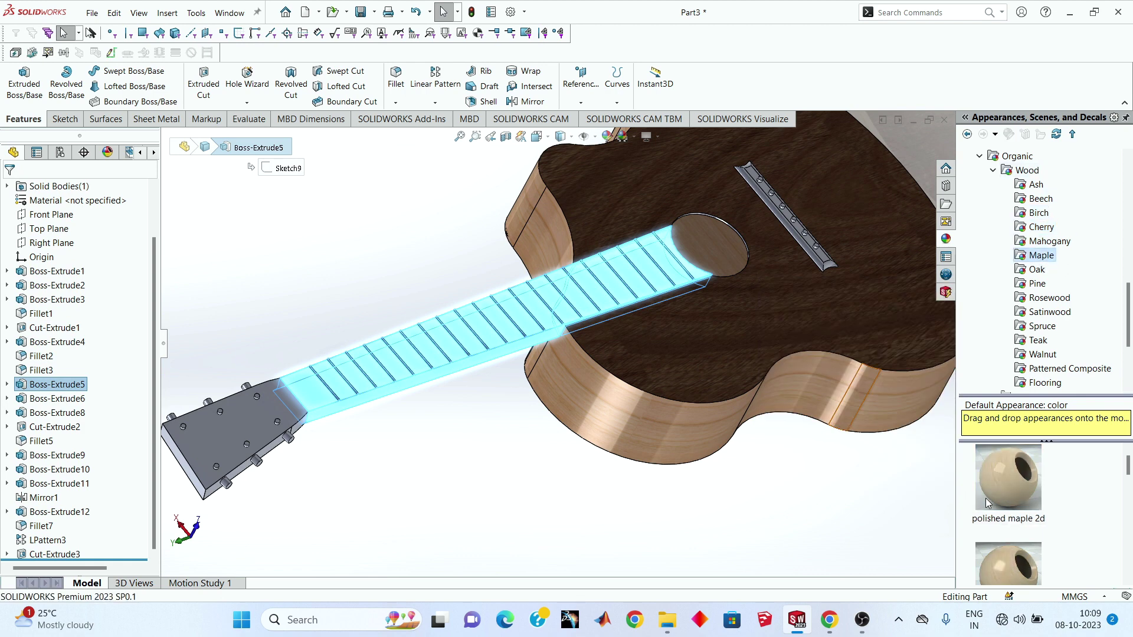
pyautogui.scroll(-3, 987, 502)
pyautogui.scroll(-2, 997, 499)
# Step: Apply unfinished japanese oak from the Oak finishes to the neck
pyautogui.click(1038, 270)
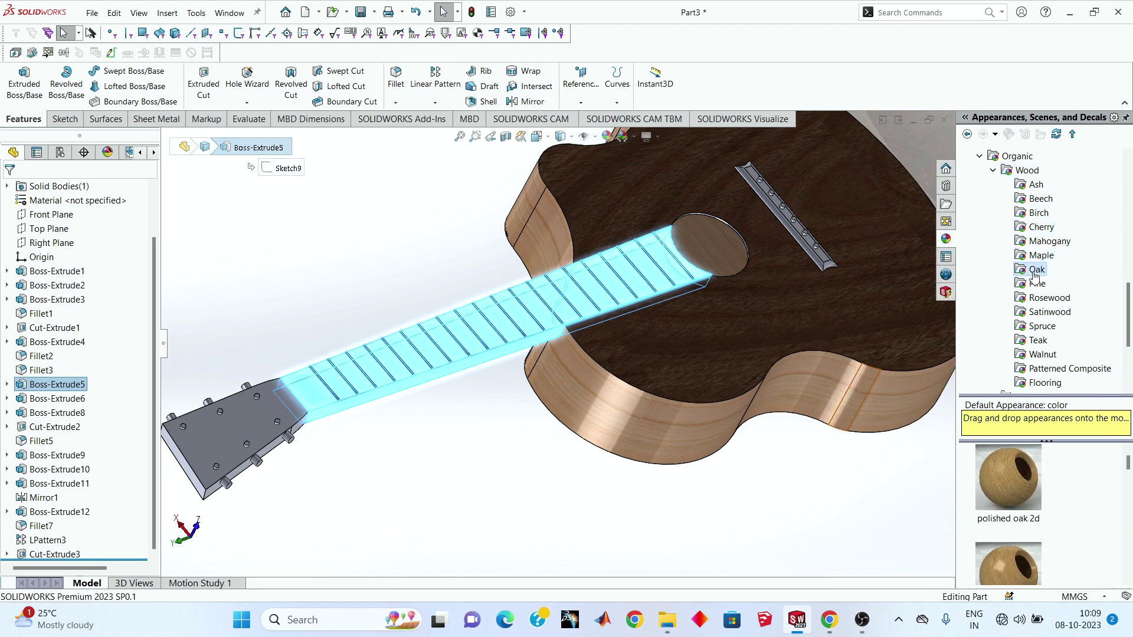
pyautogui.scroll(-1, 1021, 502)
pyautogui.scroll(-1, 1024, 503)
pyautogui.scroll(-1, 1029, 505)
pyautogui.scroll(-1, 1029, 505)
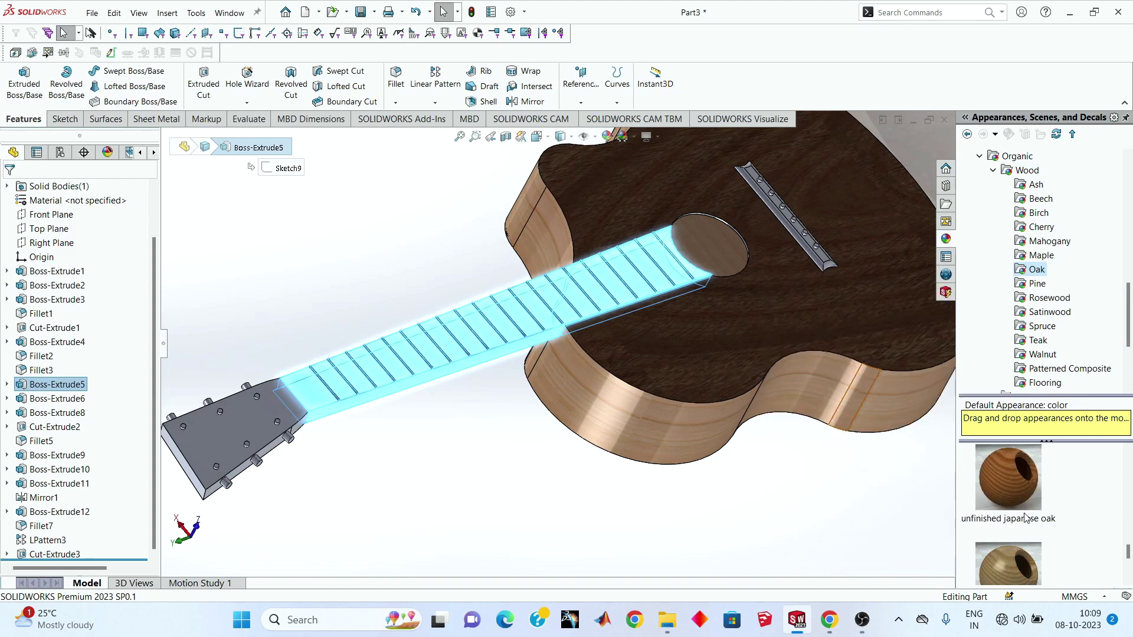
pyautogui.click(1010, 484)
pyautogui.rightClick(1009, 495)
pyautogui.click(1009, 380)
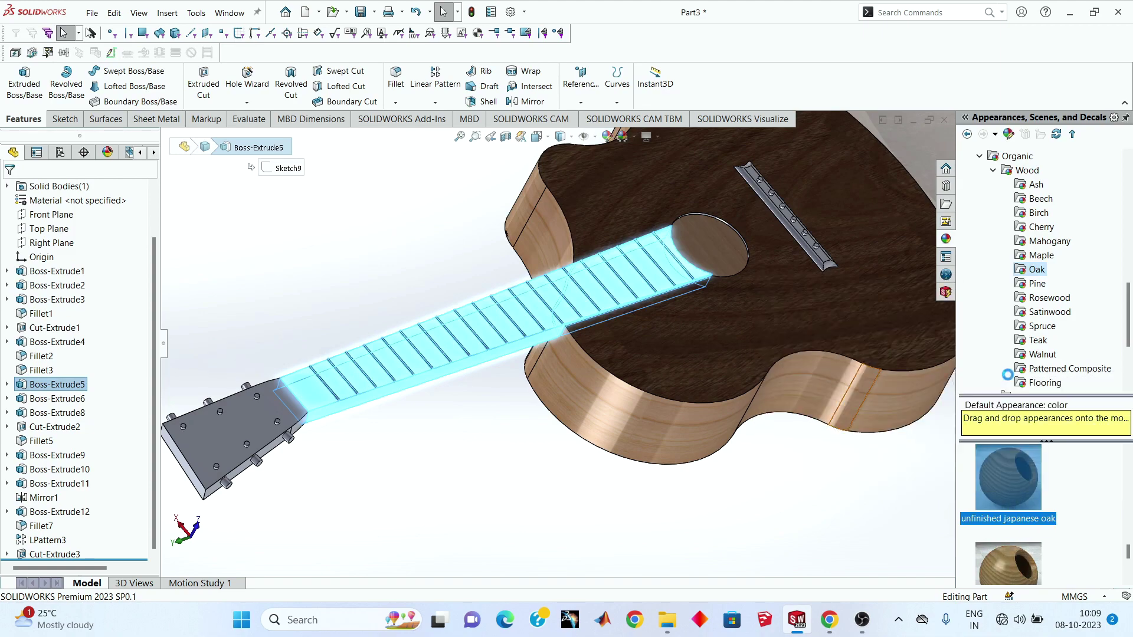
# Step: Apply unfinished japanese oak to the grey headstock face, then select a headstock underside face
pyautogui.moveTo(510, 365)
pyautogui.mouseDown(button='middle')
pyautogui.moveTo(399, 462)
pyautogui.moveTo(493, 480)
pyautogui.moveTo(488, 539)
pyautogui.mouseUp(button='middle')
pyautogui.press('Escape')
pyautogui.scroll(3, 449, 435)
pyautogui.scroll(-5, 447, 313)
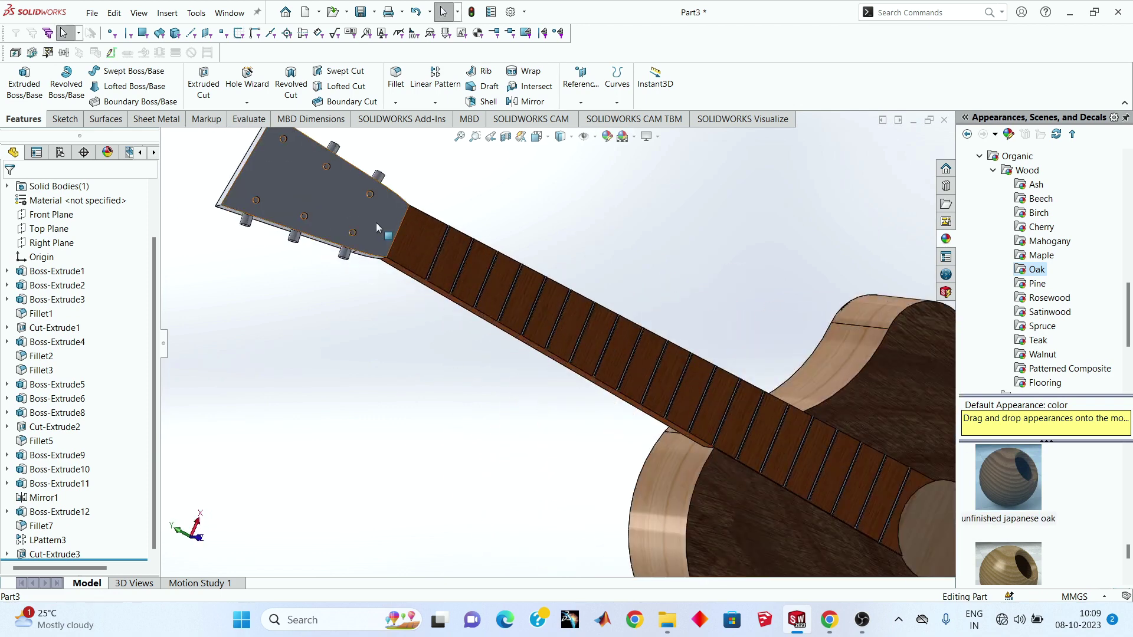
pyautogui.click(377, 226)
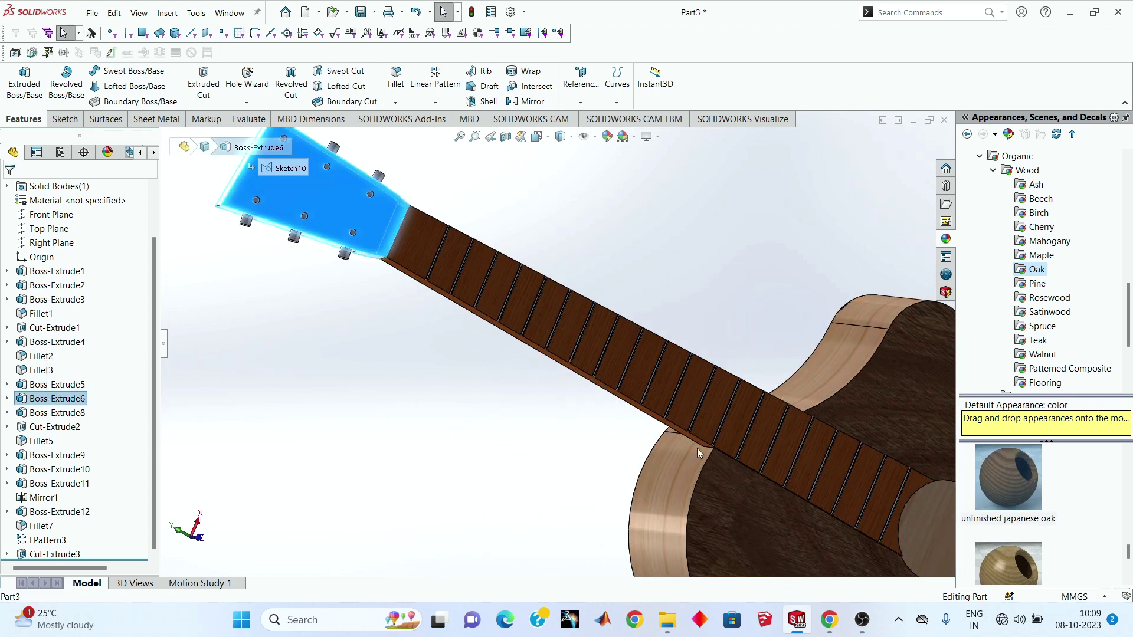
pyautogui.rightClick(998, 485)
pyautogui.click(1027, 489)
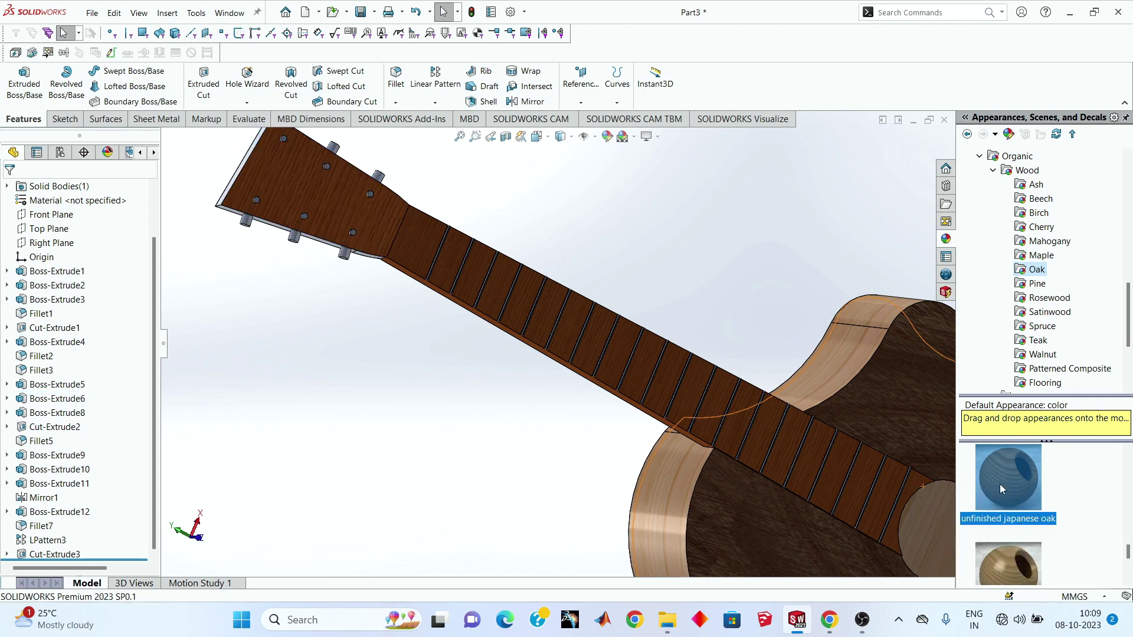
pyautogui.moveTo(362, 260)
pyautogui.mouseDown(button='middle')
pyautogui.moveTo(336, 155)
pyautogui.moveTo(299, 217)
pyautogui.mouseUp(button='middle')
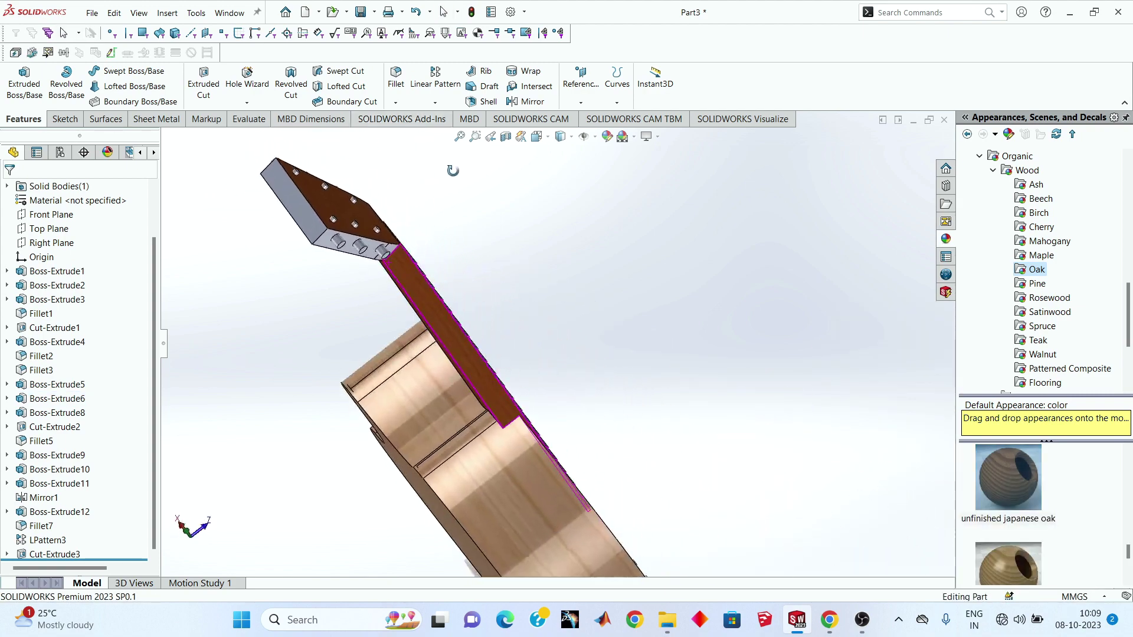
pyautogui.click(299, 217)
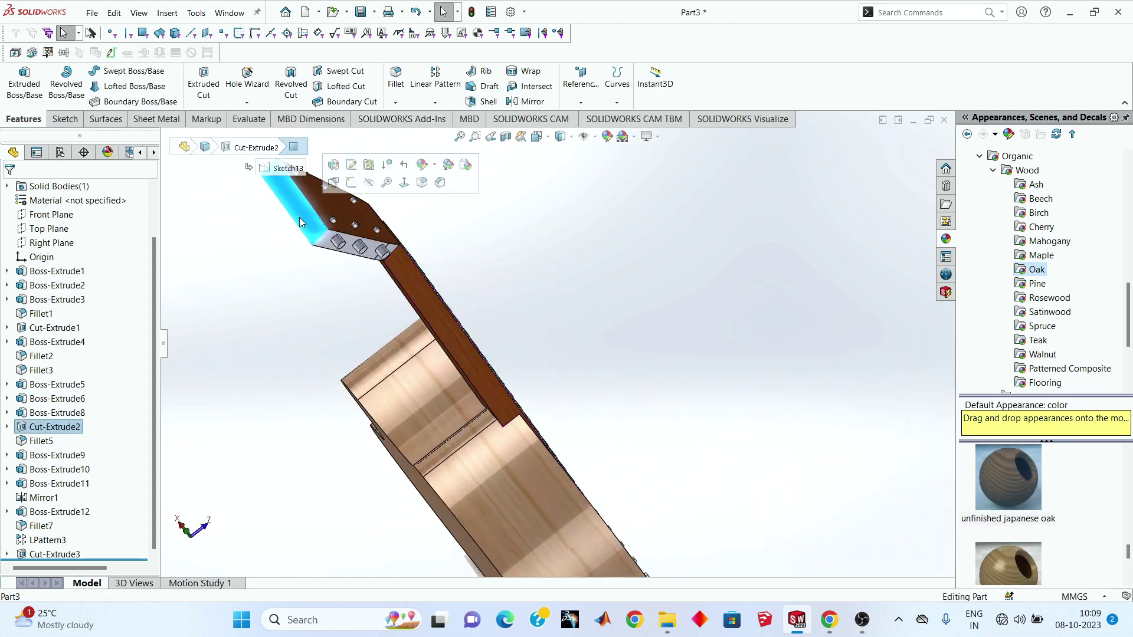
# Step: Apply unfinished japanese oak to the Cut-Extrude2 headstock faces
pyautogui.click(63, 430)
pyautogui.rightClick(1005, 479)
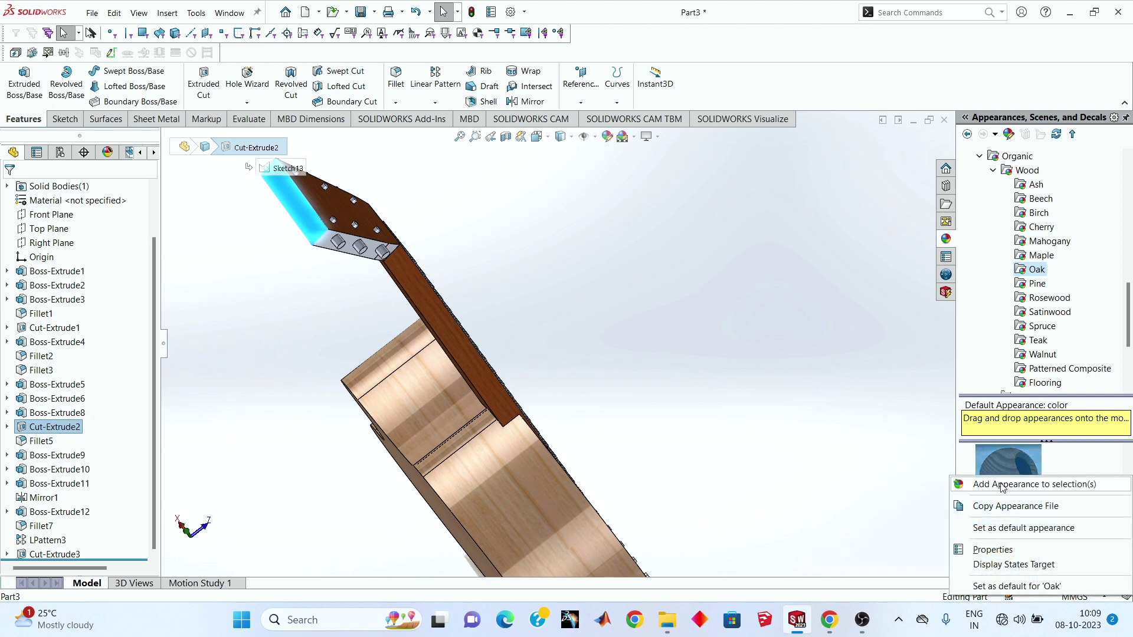
pyautogui.click(1002, 485)
pyautogui.moveTo(334, 255); pyautogui.dragTo(337, 245, button='middle')
pyautogui.click(337, 245)
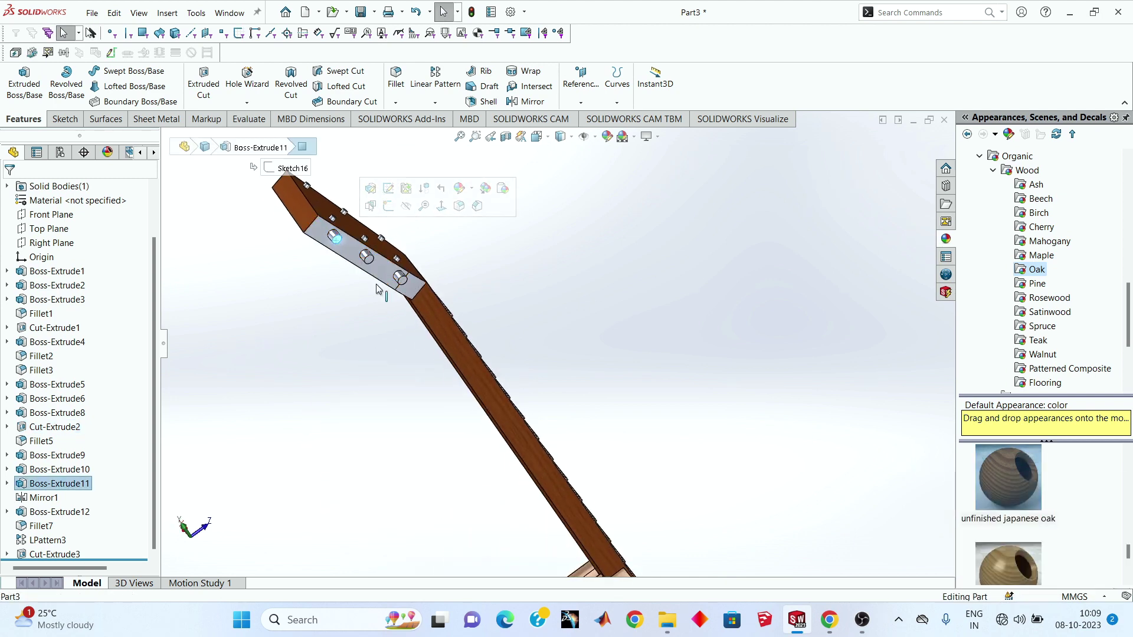
pyautogui.click(432, 273)
# Step: Apply oak to the Boss-Extrude8 headstock sides and the Fillet5 neck-joint fillet
pyautogui.click(349, 258)
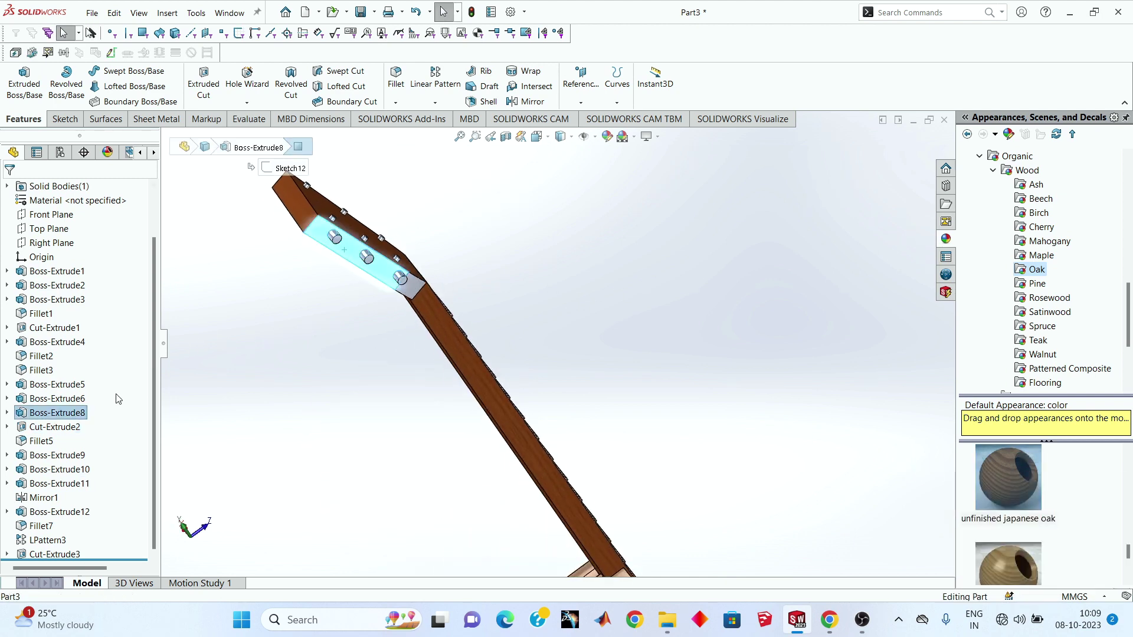
pyautogui.click(75, 413)
pyautogui.moveTo(331, 354); pyautogui.dragTo(295, 401, button='middle')
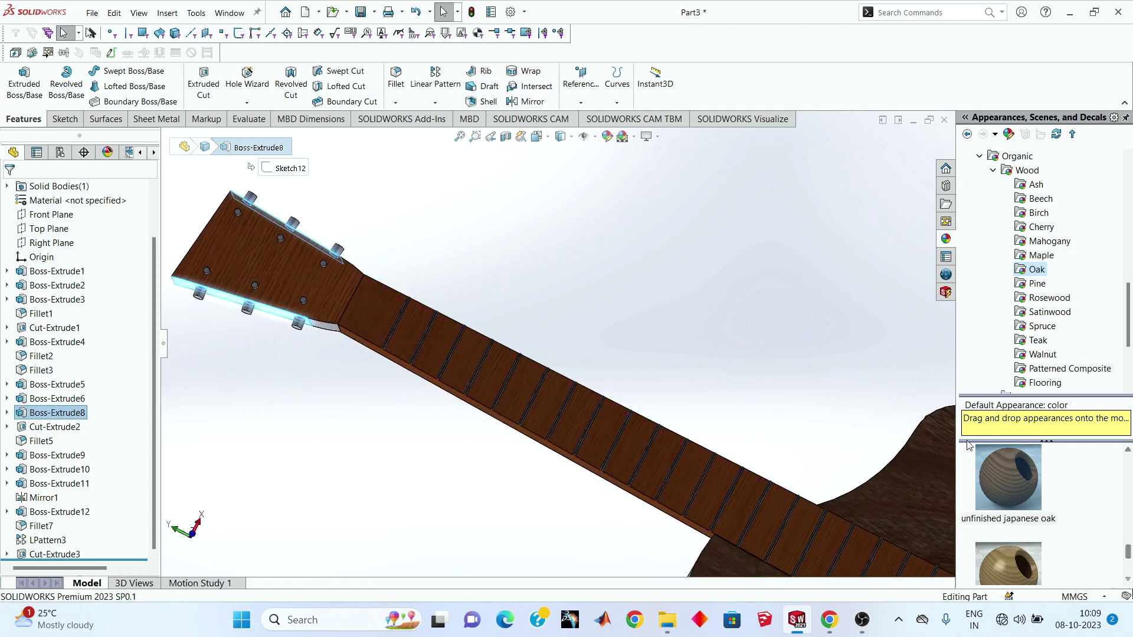
pyautogui.rightClick(1005, 479)
pyautogui.click(317, 445)
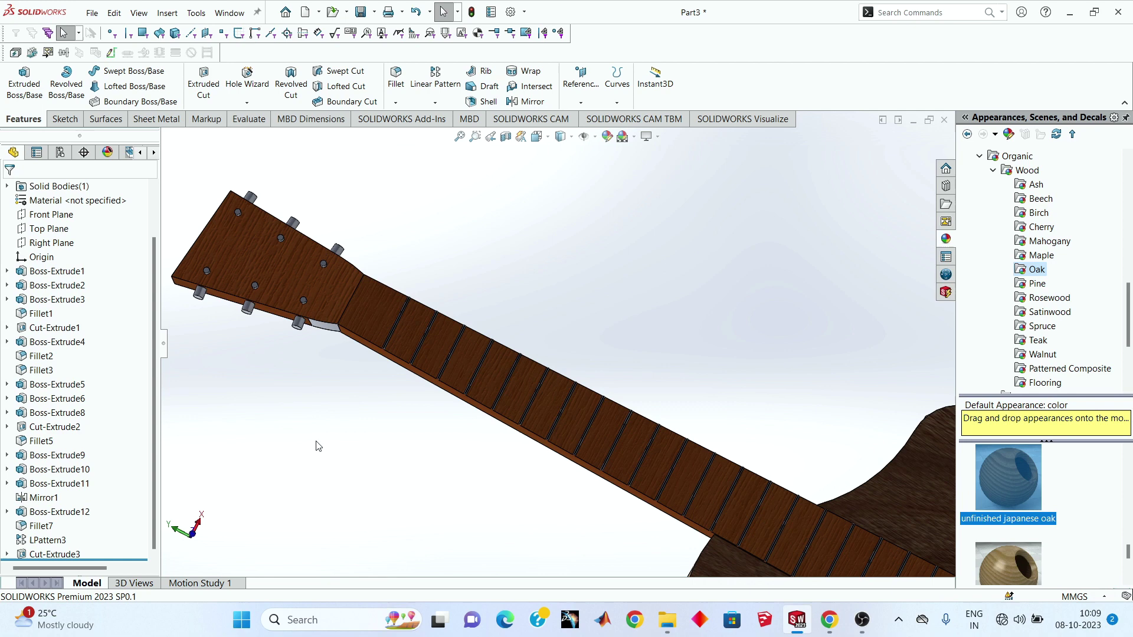
pyautogui.click(63, 441)
pyautogui.rightClick(1035, 491)
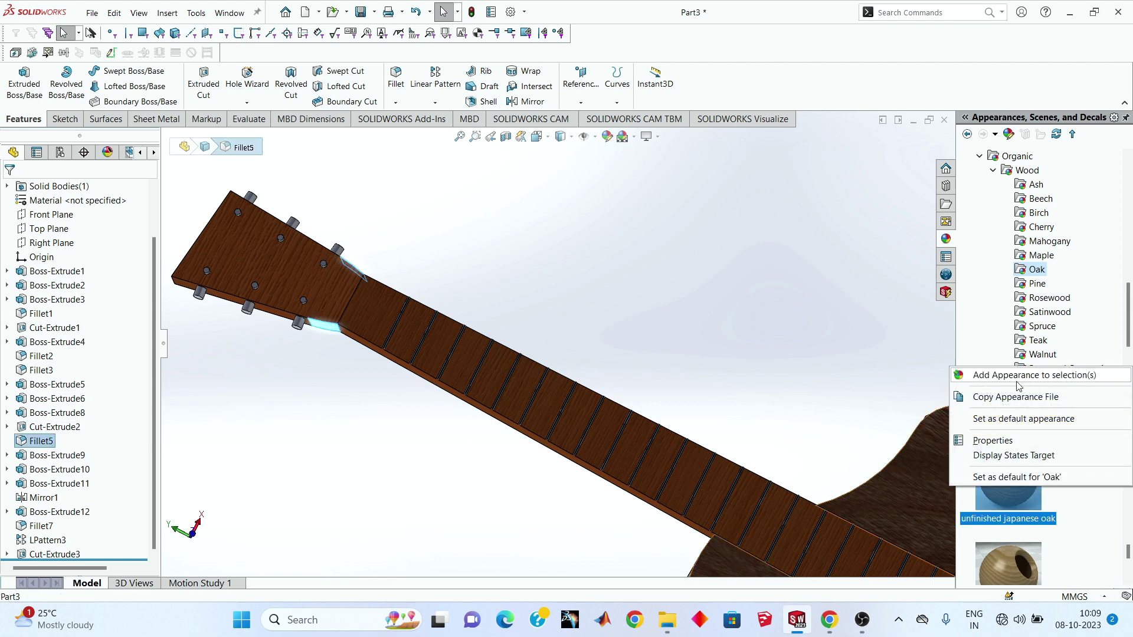
pyautogui.click(1012, 374)
# Step: Give the bridge's Fillet2 fillets the unfinished japanese oak appearance
pyautogui.moveTo(767, 307)
pyautogui.mouseDown(button='middle')
pyautogui.moveTo(648, 339)
pyautogui.moveTo(583, 466)
pyautogui.moveTo(822, 508)
pyautogui.mouseUp(button='middle')
pyautogui.scroll(-5, 639, 388)
pyautogui.click(511, 330)
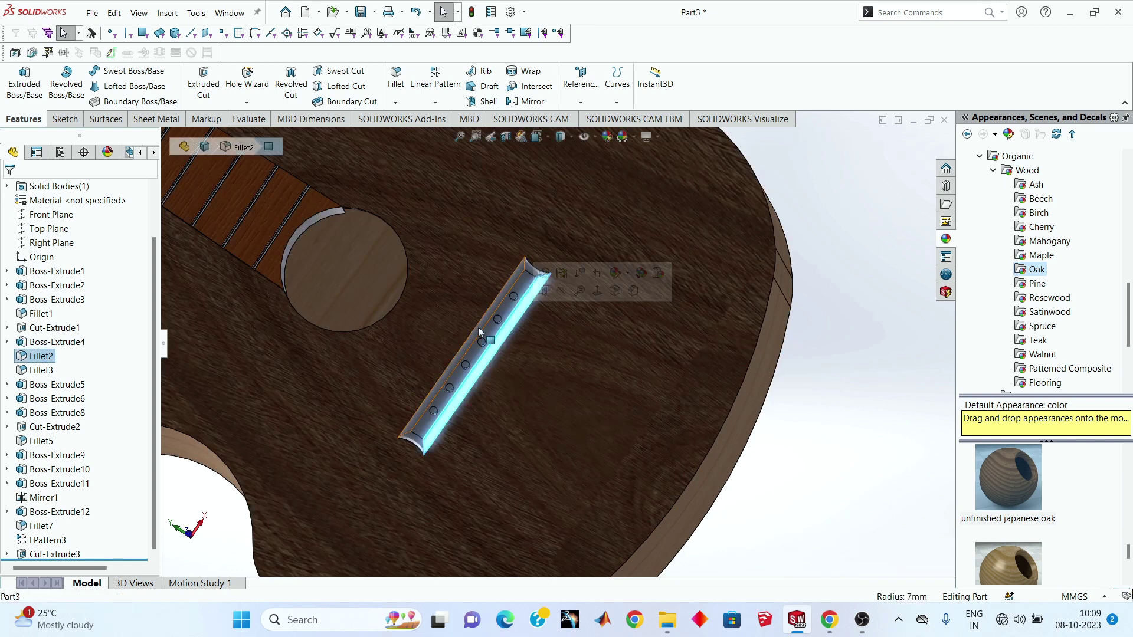
pyautogui.click(33, 358)
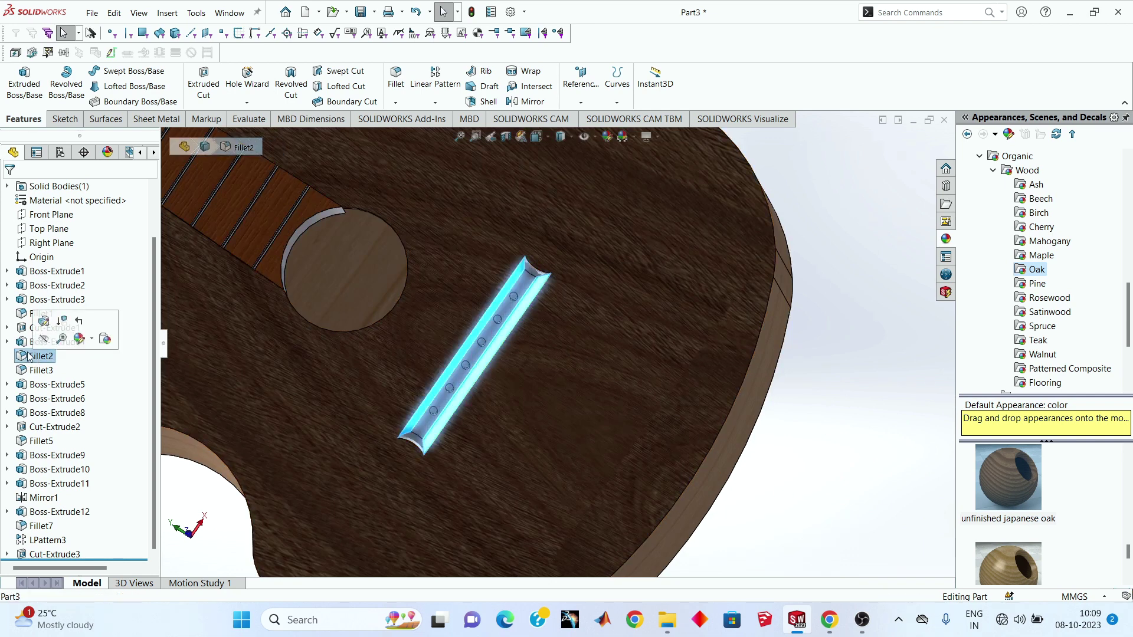
pyautogui.rightClick(1016, 481)
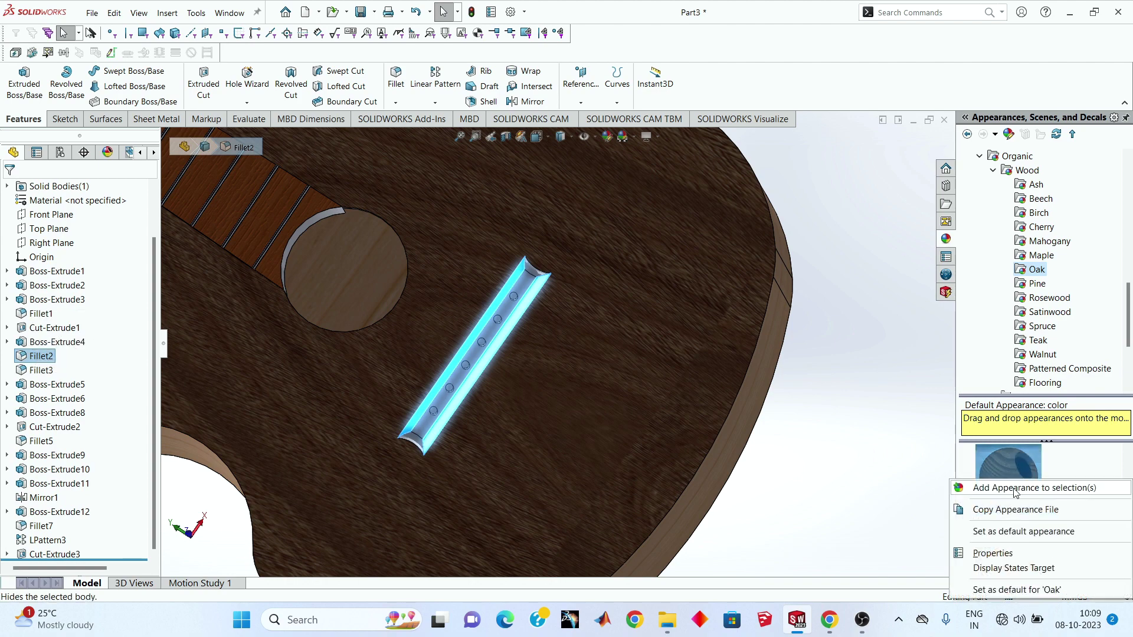
pyautogui.click(1016, 488)
# Step: Apply unfinished japanese oak to the bridge's grey top face
pyautogui.scroll(-5, 452, 398)
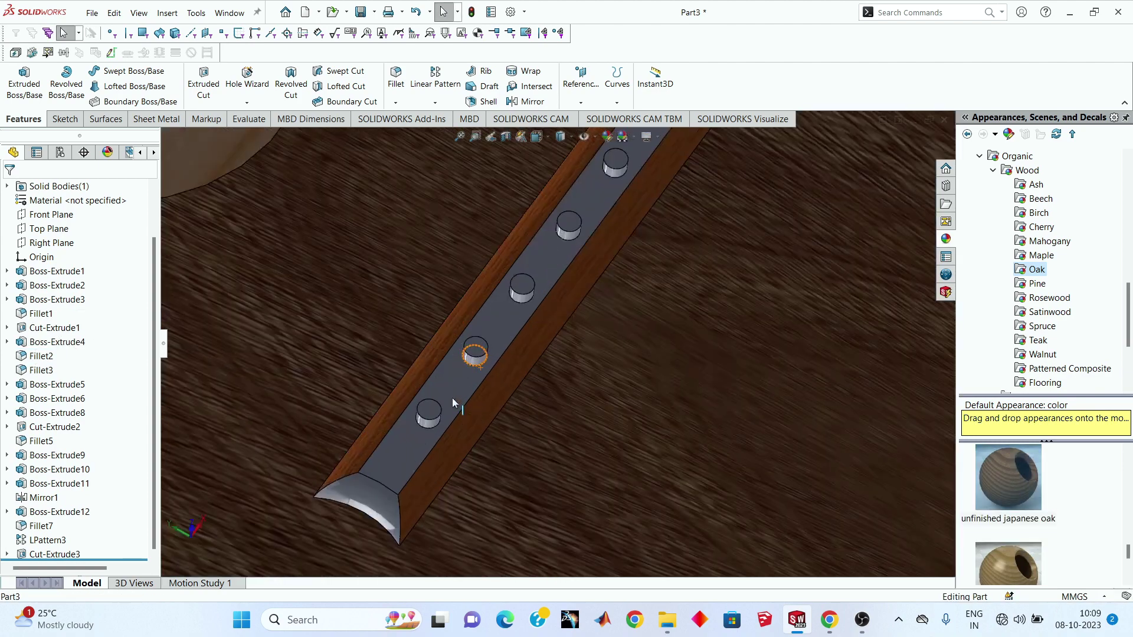
pyautogui.click(401, 468)
pyautogui.rightClick(1006, 479)
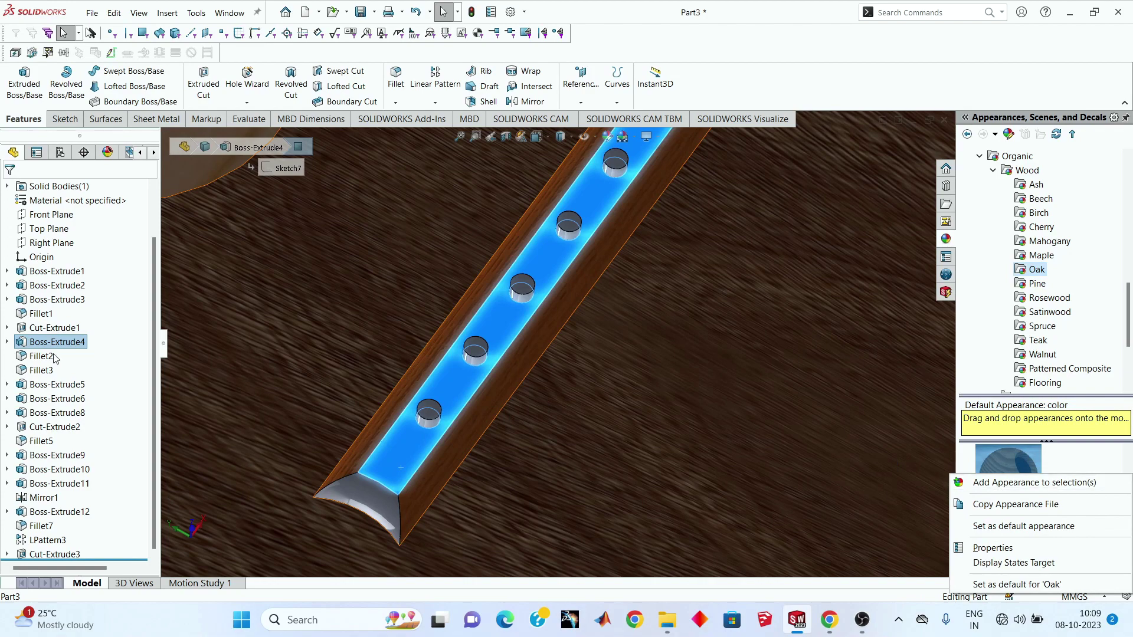
pyautogui.click(74, 342)
pyautogui.rightClick(1010, 494)
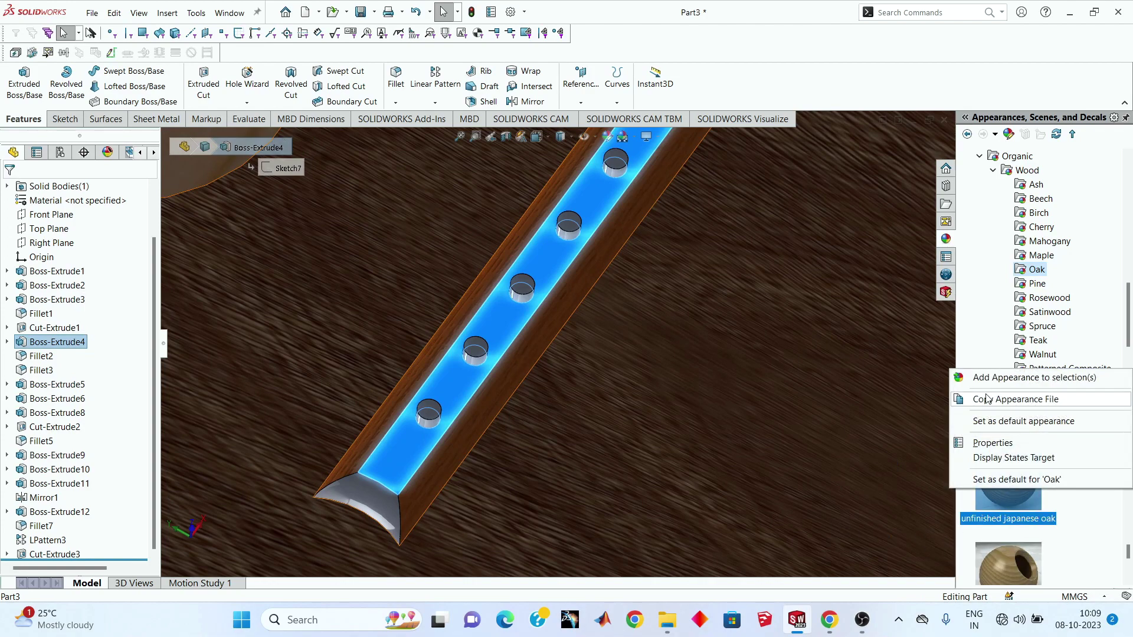
pyautogui.click(987, 377)
# Step: Apply oak to the bridge's Fillet3 end fillets, leaving the bridge pins grey
pyautogui.click(384, 493)
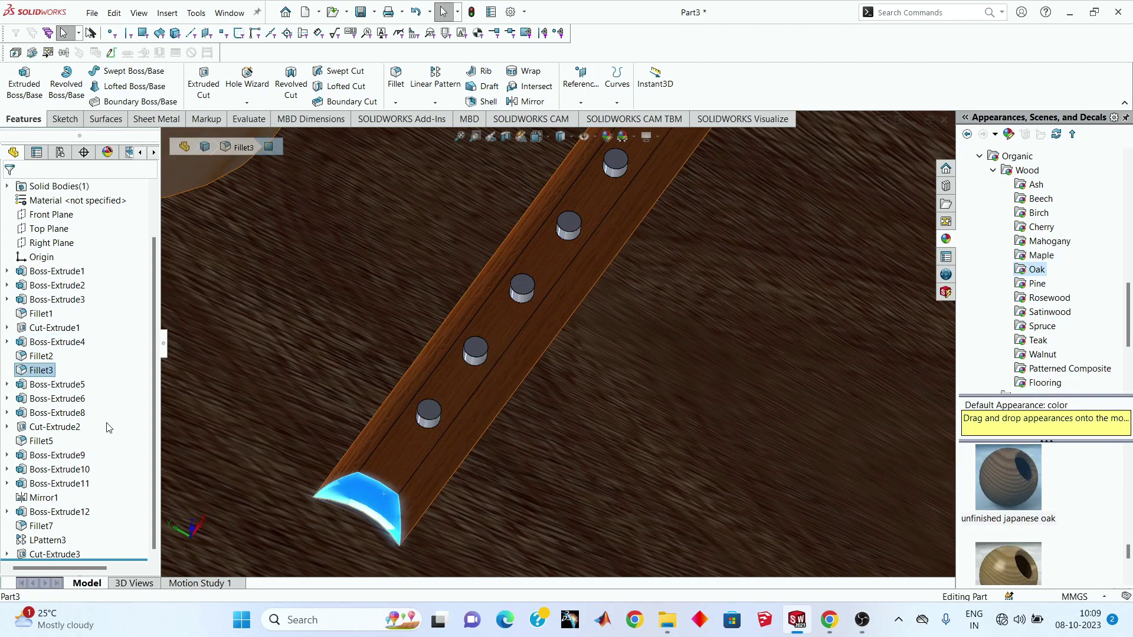
pyautogui.click(39, 370)
pyautogui.rightClick(984, 501)
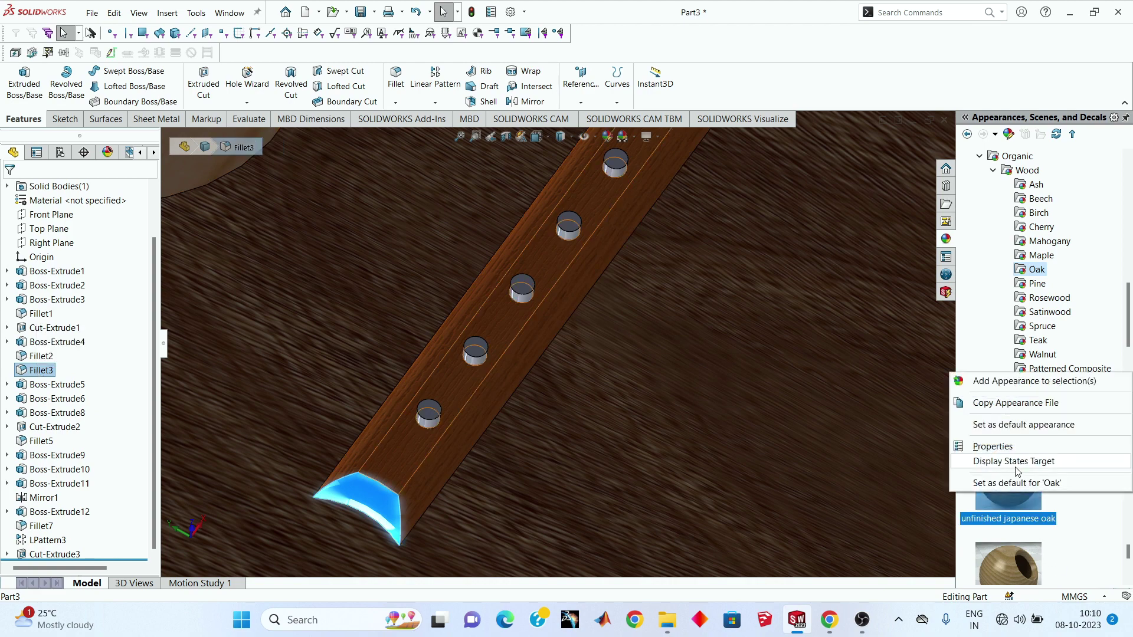
pyautogui.click(1014, 381)
pyautogui.scroll(5, 569, 434)
pyautogui.scroll(-3, 485, 296)
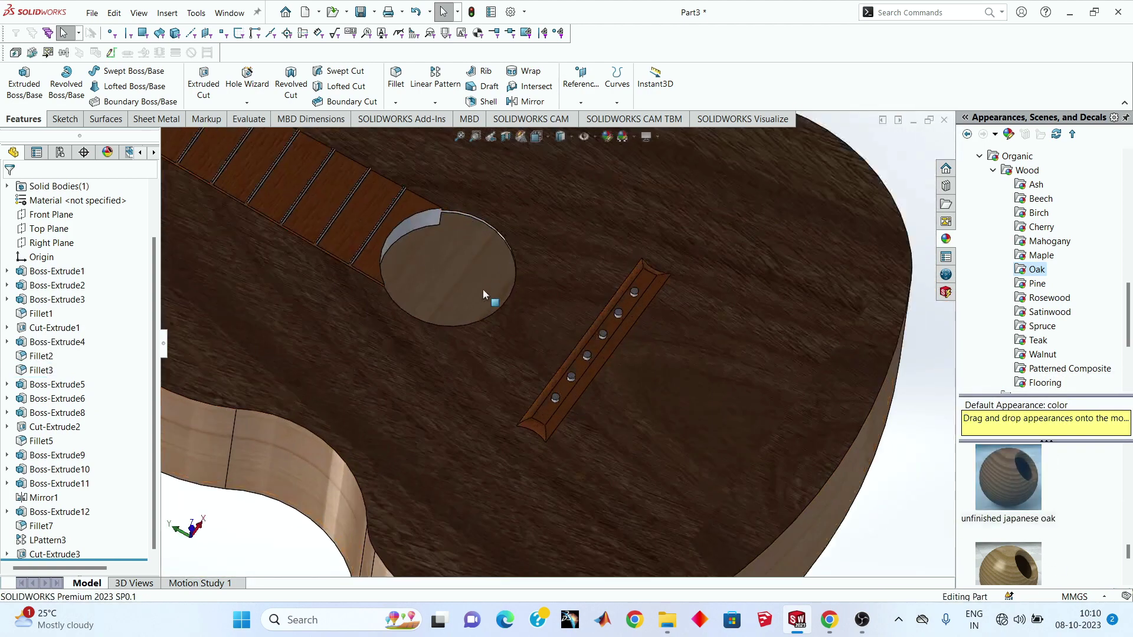
pyautogui.scroll(-3, 486, 295)
pyautogui.scroll(-2, 640, 301)
pyautogui.scroll(-2, 742, 366)
pyautogui.scroll(3, 742, 366)
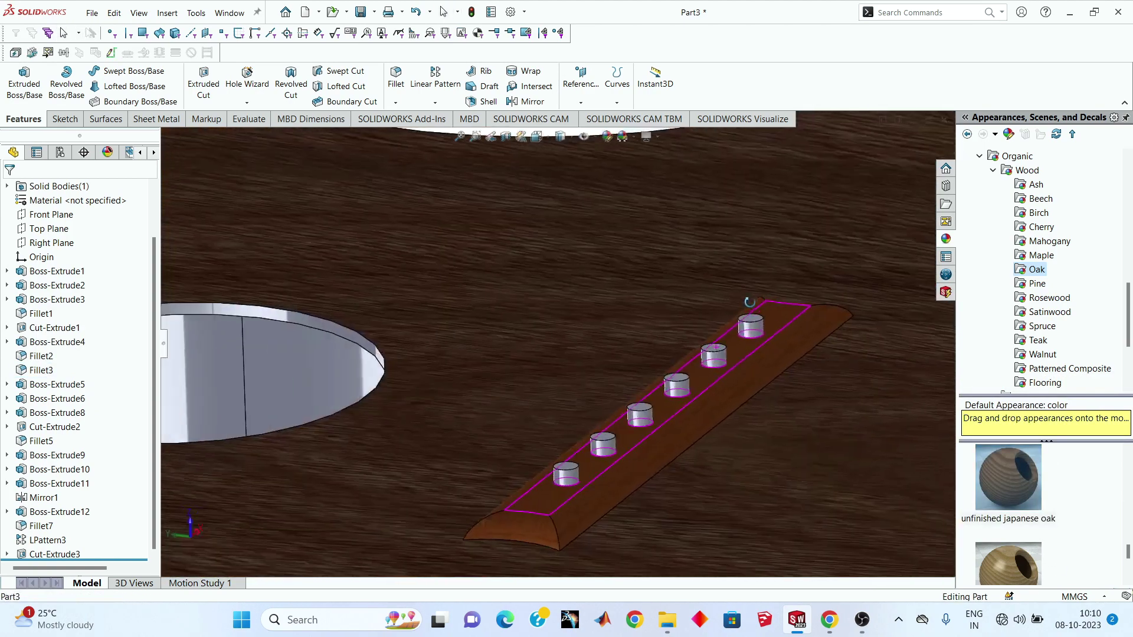
pyautogui.scroll(3, 1022, 258)
pyautogui.scroll(10, 1022, 258)
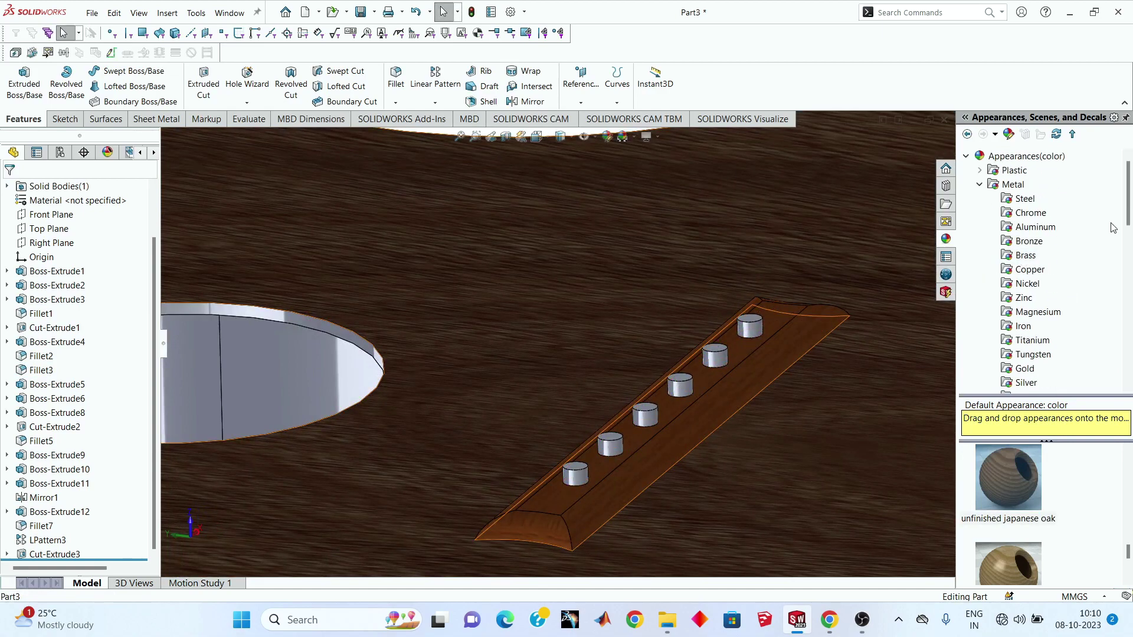
# Step: Give all the bridge pins the polished steel appearance
pyautogui.click(1032, 200)
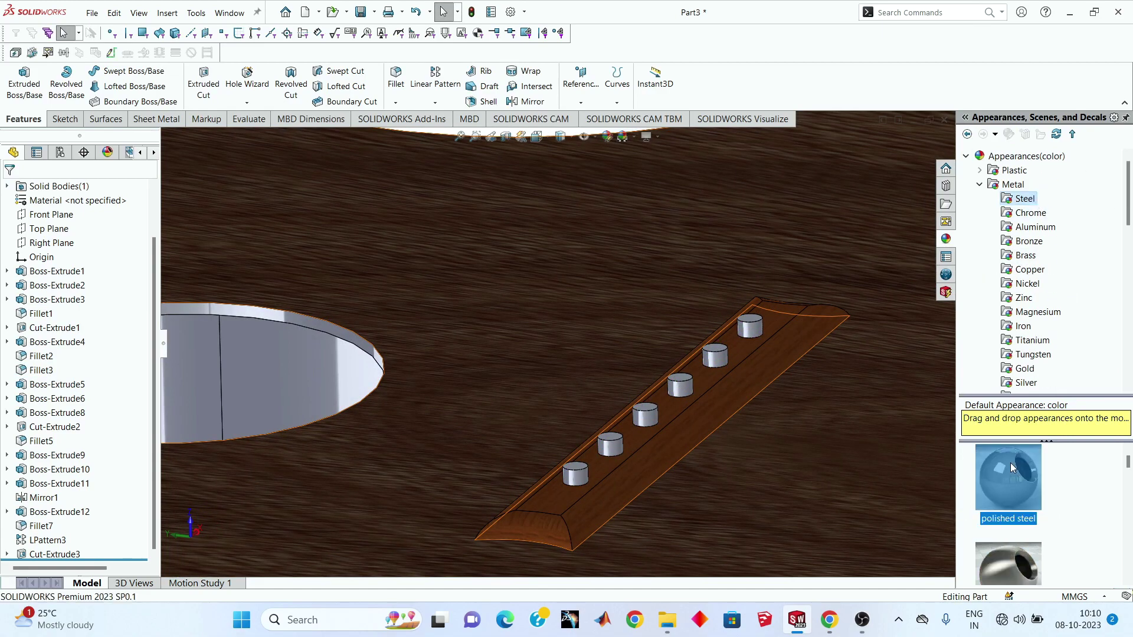
pyautogui.moveTo(1011, 463); pyautogui.dragTo(715, 356)
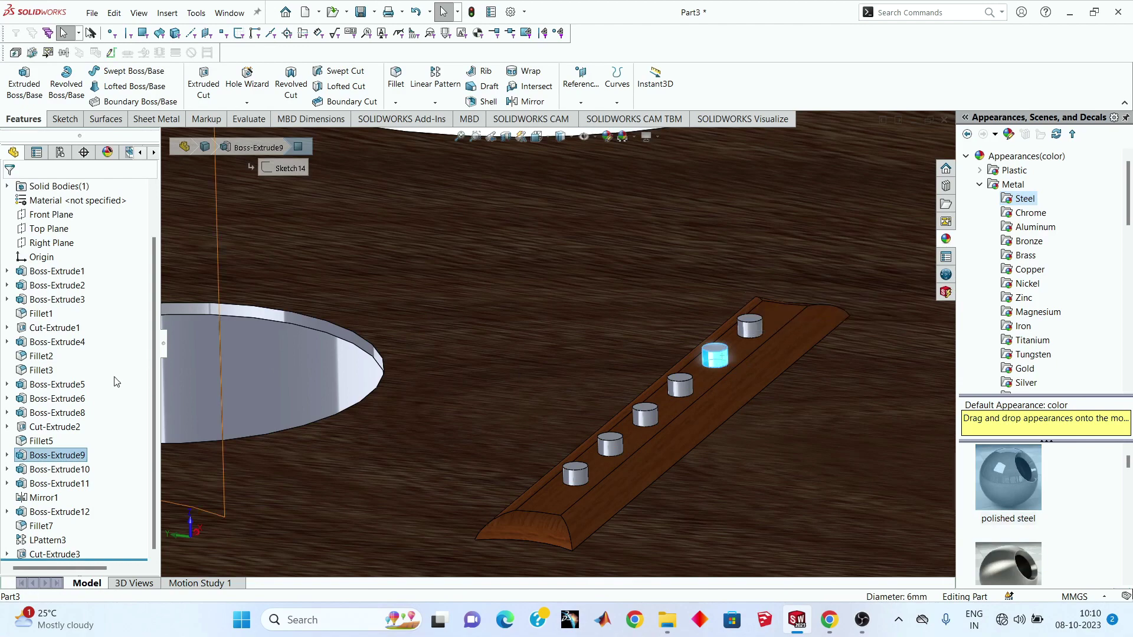
pyautogui.click(66, 455)
pyautogui.rightClick(987, 479)
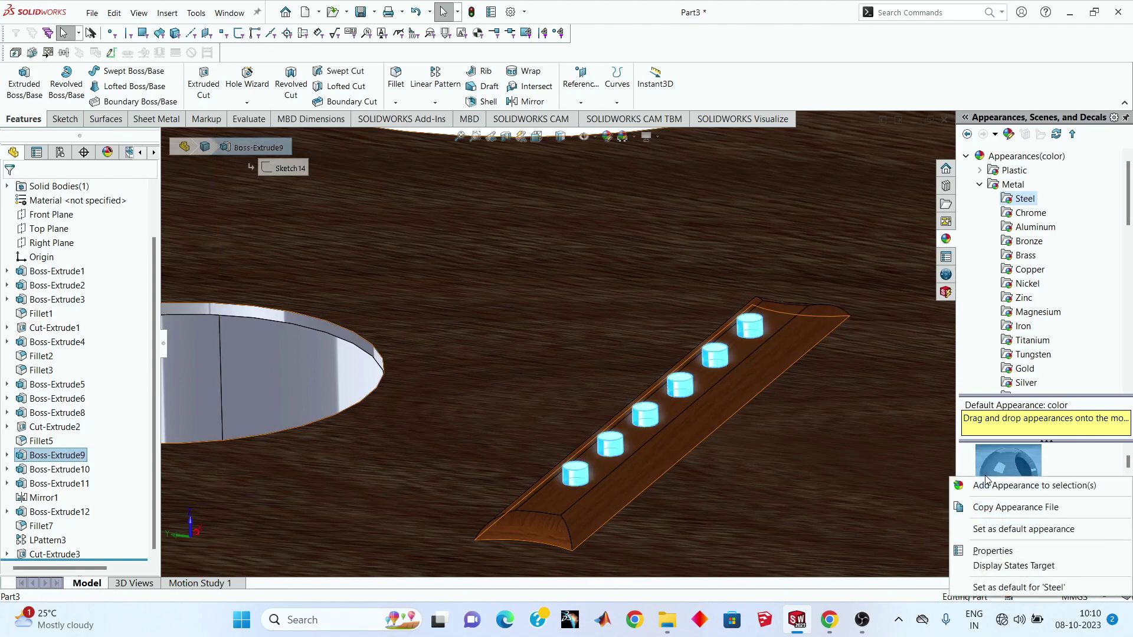
pyautogui.click(988, 486)
# Step: Apply polished steel to the Boss-Extrude11 headstock pegs
pyautogui.moveTo(987, 486); pyautogui.dragTo(578, 404)
pyautogui.scroll(5, 557, 376)
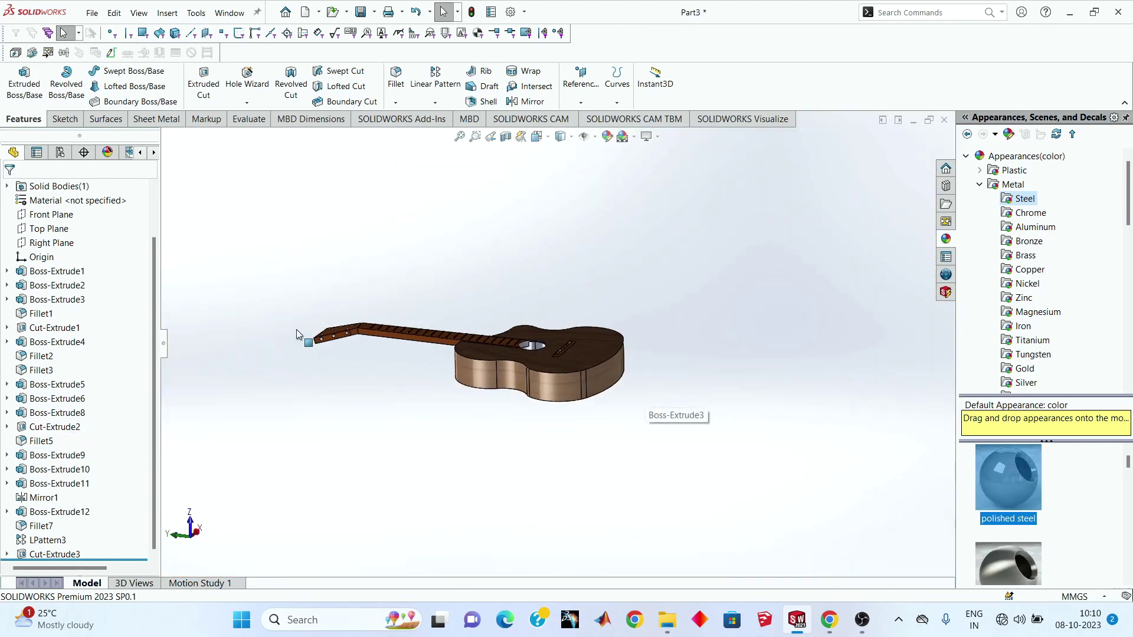
pyautogui.scroll(-3, 578, 405)
pyautogui.scroll(-5, 578, 405)
pyautogui.moveTo(286, 235); pyautogui.dragTo(286, 235)
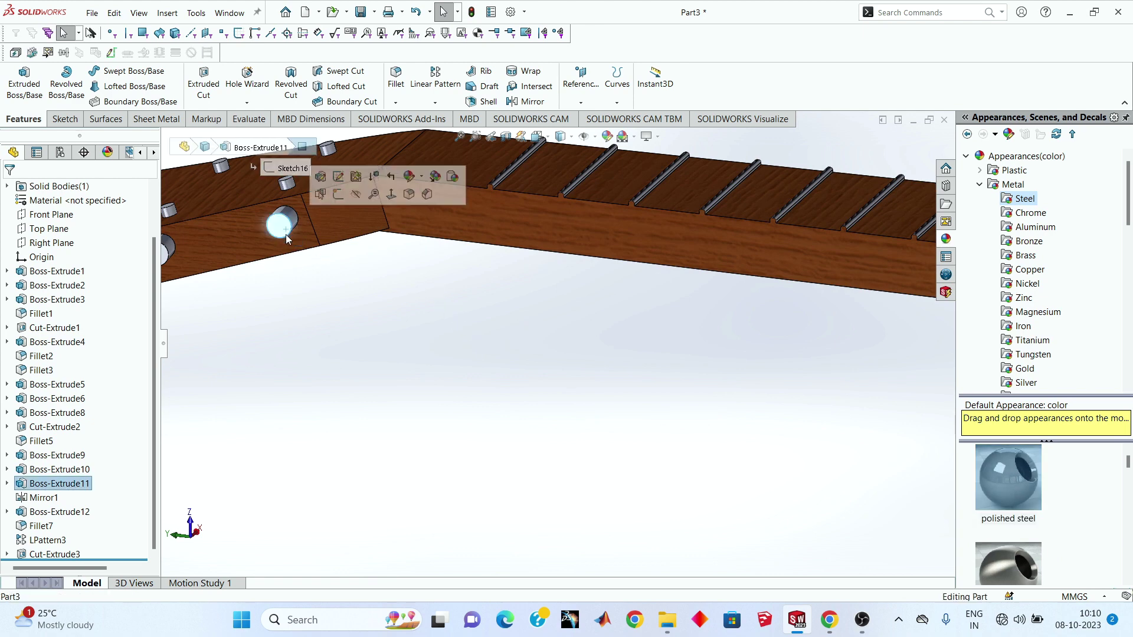
pyautogui.click(295, 177)
pyautogui.rightClick(1012, 493)
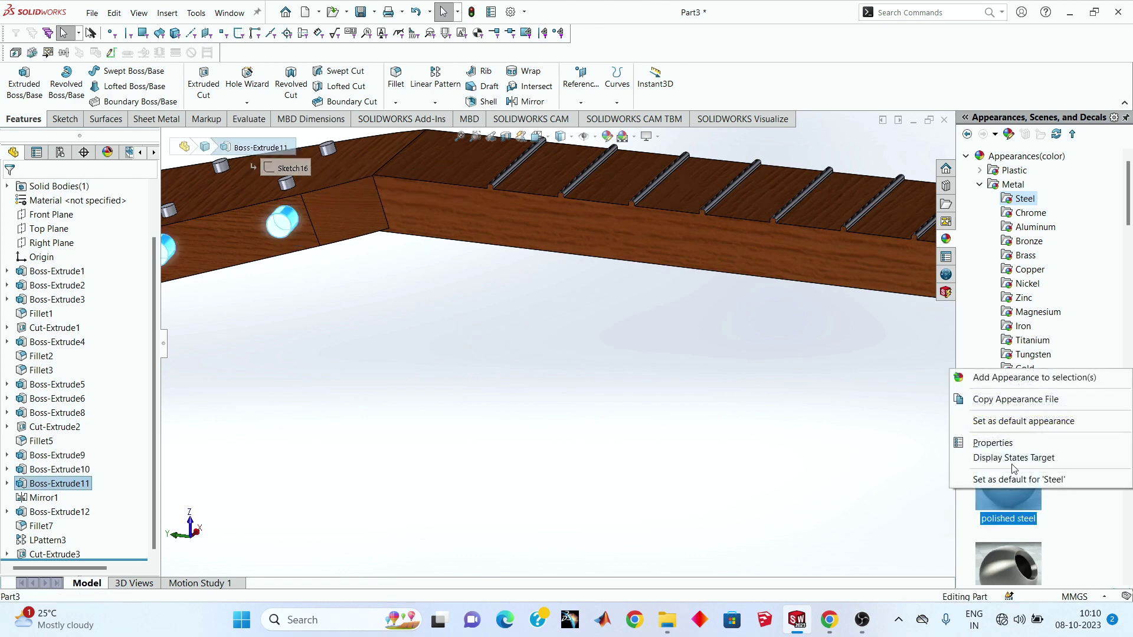
pyautogui.click(999, 383)
# Step: Apply polished steel to the two Boss-Extrude10 pins on the headstock
pyautogui.scroll(3, 456, 320)
pyautogui.moveTo(413, 296); pyautogui.dragTo(419, 319, button='middle')
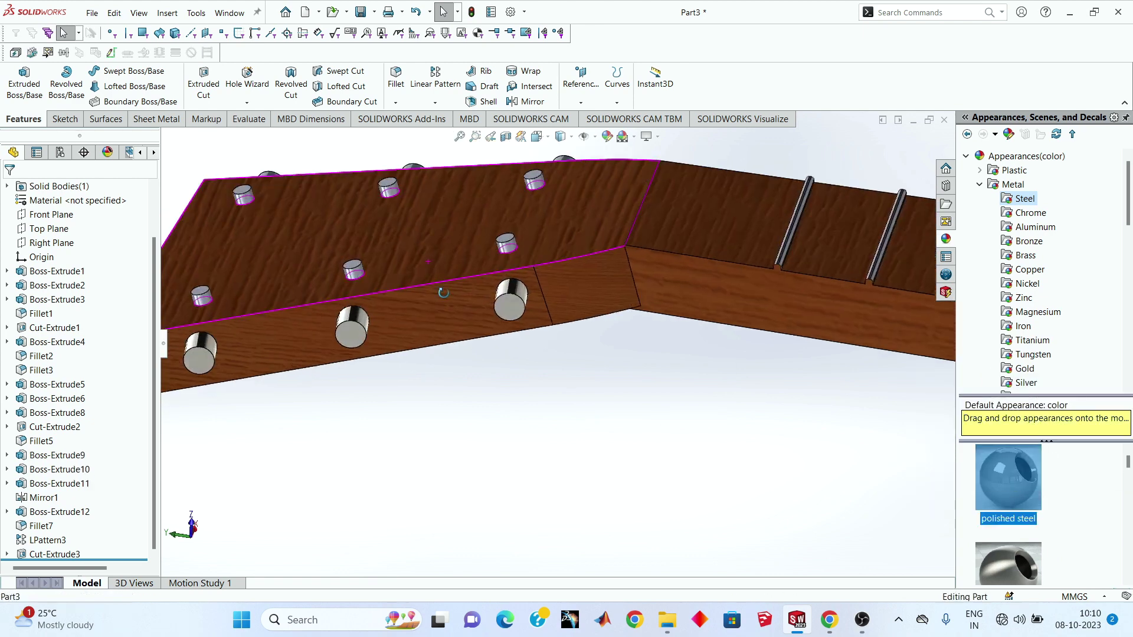
pyautogui.scroll(-4, 419, 330)
pyautogui.scroll(-2, 312, 276)
pyautogui.click(382, 264)
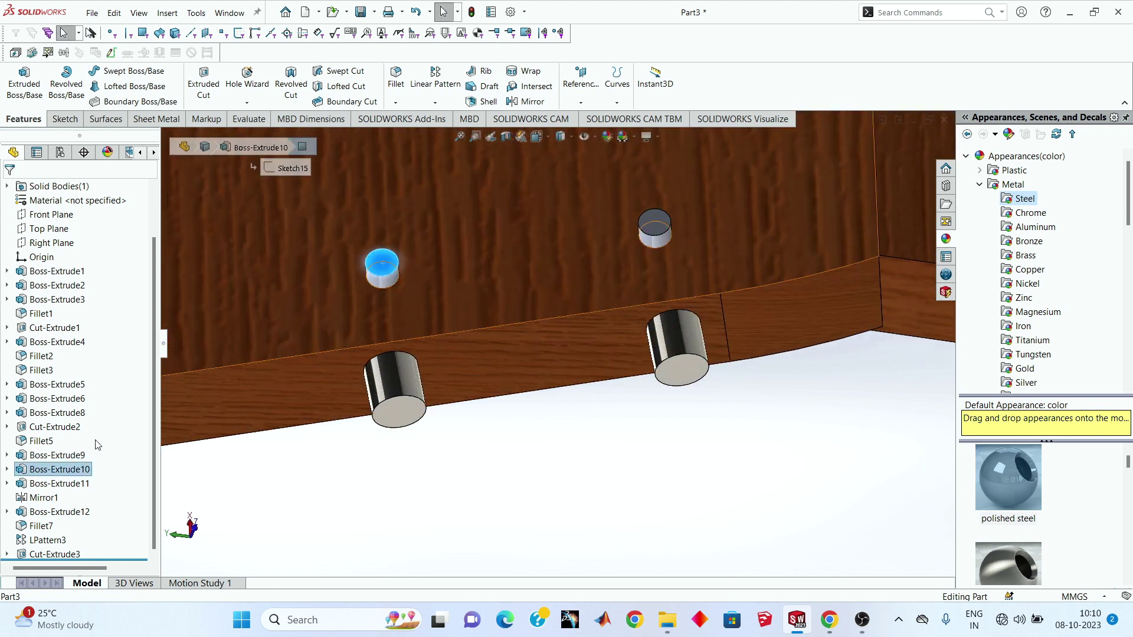
pyautogui.click(68, 472)
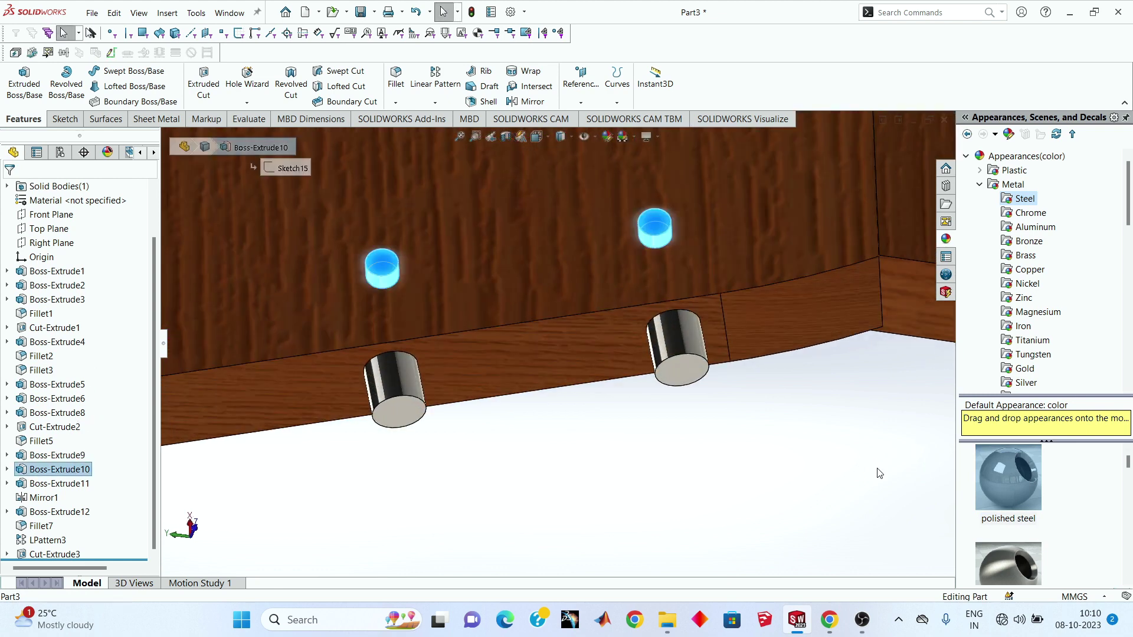
pyautogui.rightClick(1018, 487)
pyautogui.click(1015, 371)
pyautogui.scroll(5, 599, 407)
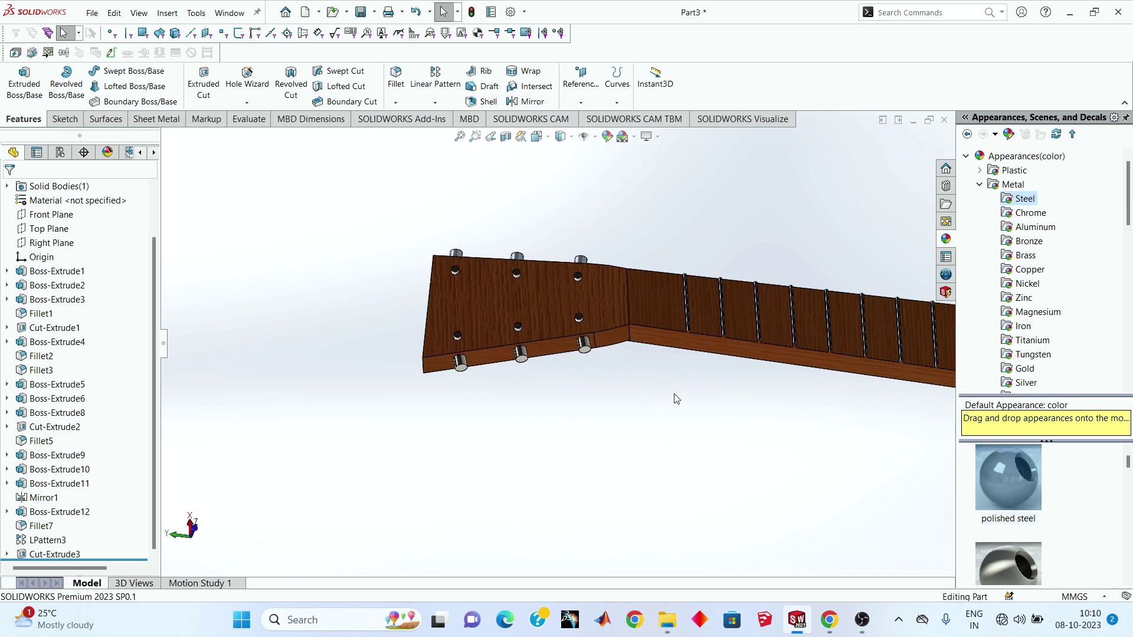
pyautogui.moveTo(672, 395)
pyautogui.mouseDown(button='middle')
pyautogui.moveTo(485, 412)
pyautogui.moveTo(607, 515)
pyautogui.mouseUp(button='middle')
# Step: Select the fret faces along the fretboard
pyautogui.scroll(3, 755, 471)
pyautogui.scroll(-3, 754, 466)
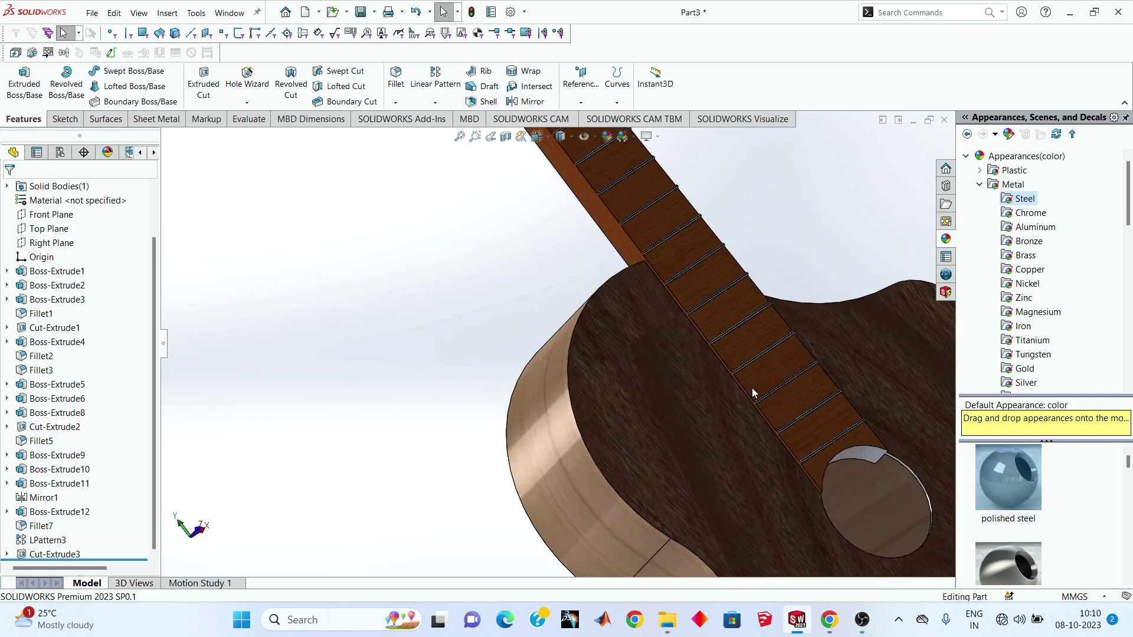
pyautogui.scroll(-5, 753, 392)
pyautogui.click(787, 451)
pyautogui.scroll(-2, 786, 452)
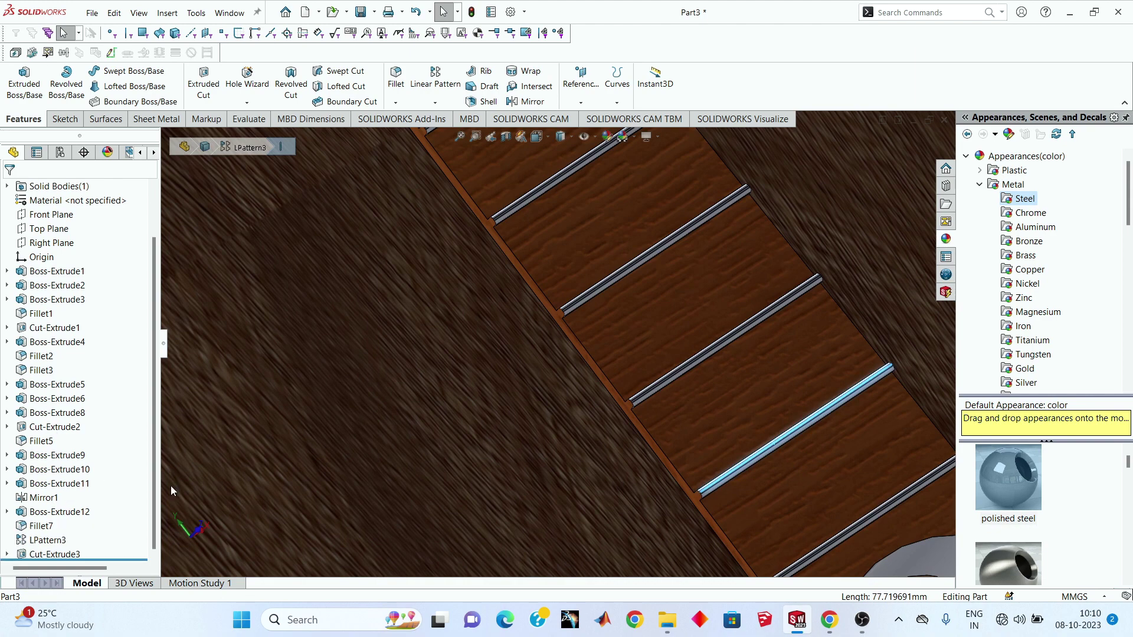
pyautogui.scroll(-3, 725, 484)
pyautogui.scroll(-3, 572, 462)
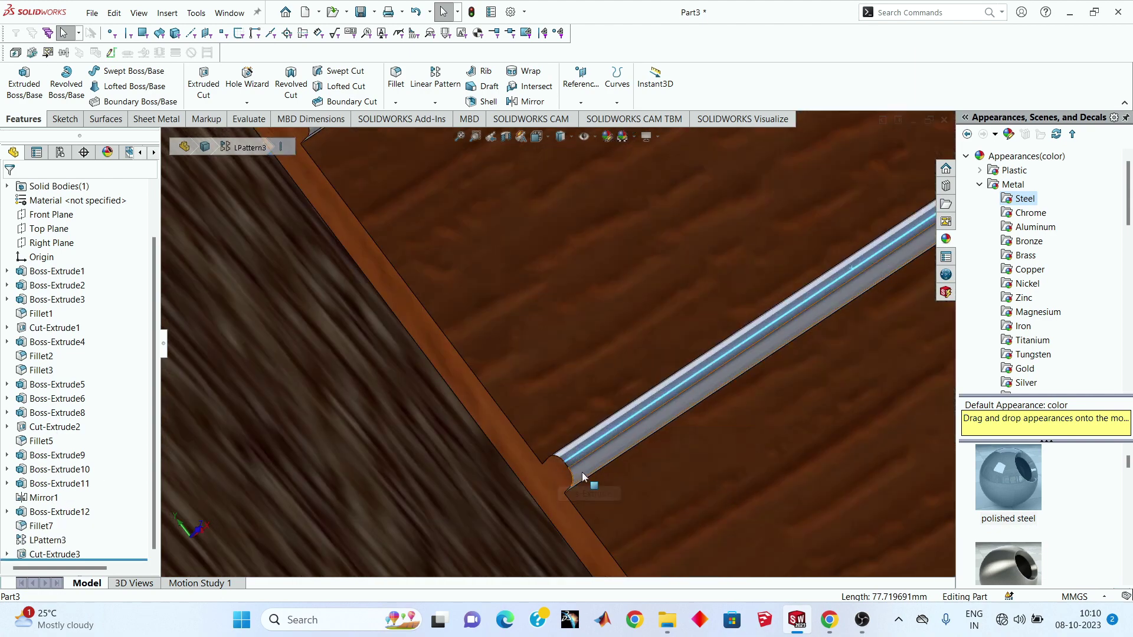
pyautogui.click(583, 477)
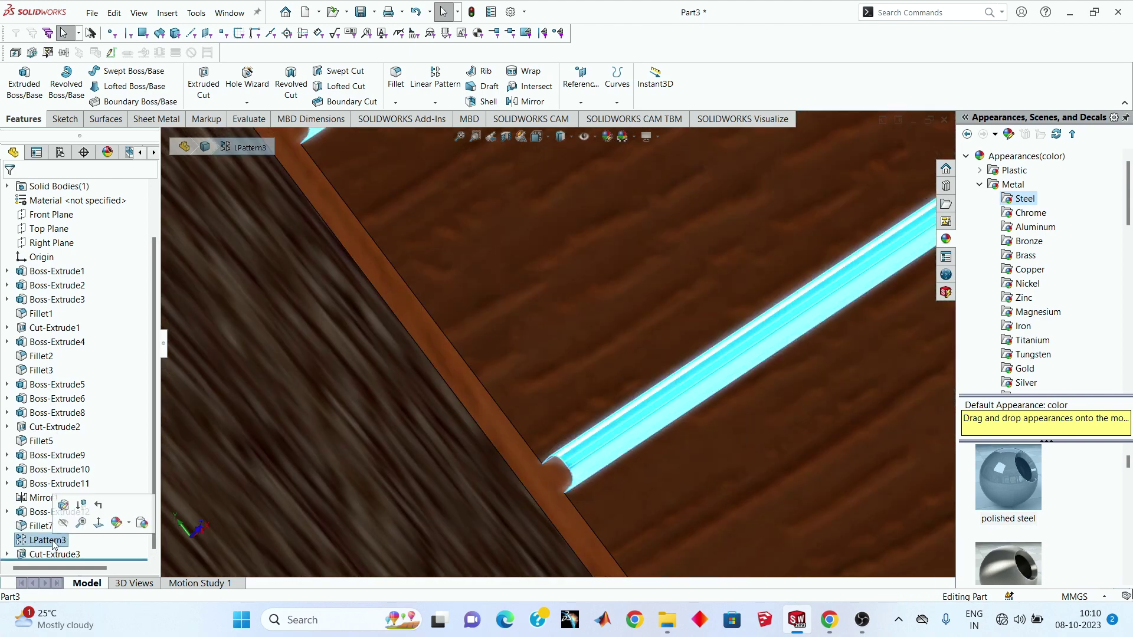
# Step: Apply matte iron from the Iron appearances to the selected frets
pyautogui.scroll(4, 352, 447)
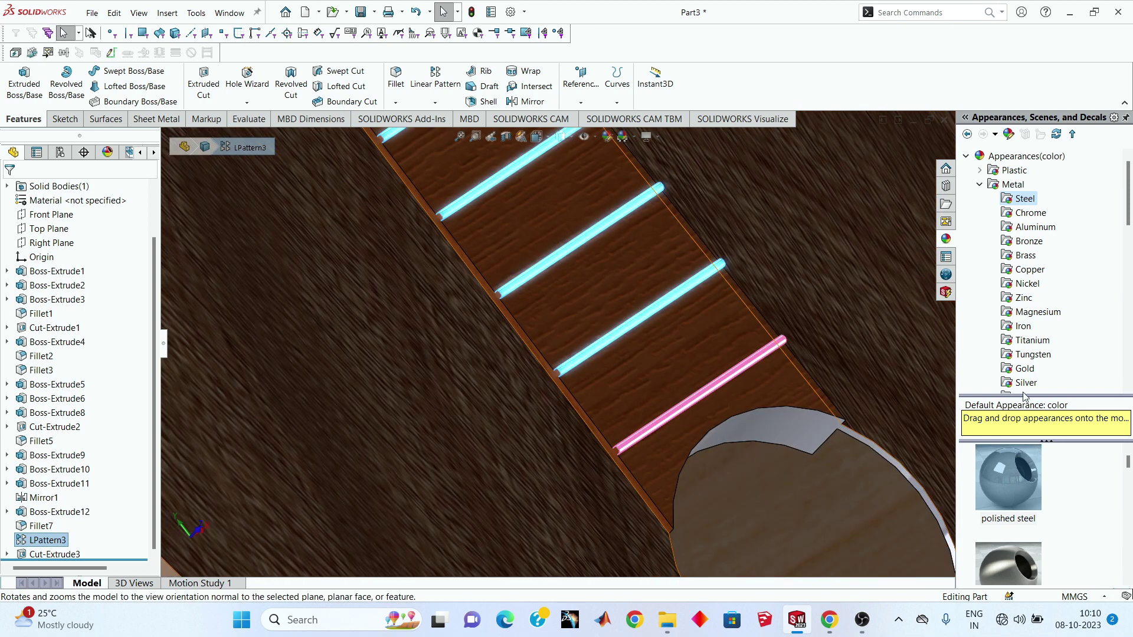
pyautogui.scroll(-5, 1031, 255)
pyautogui.scroll(5, 1034, 260)
pyautogui.click(1022, 329)
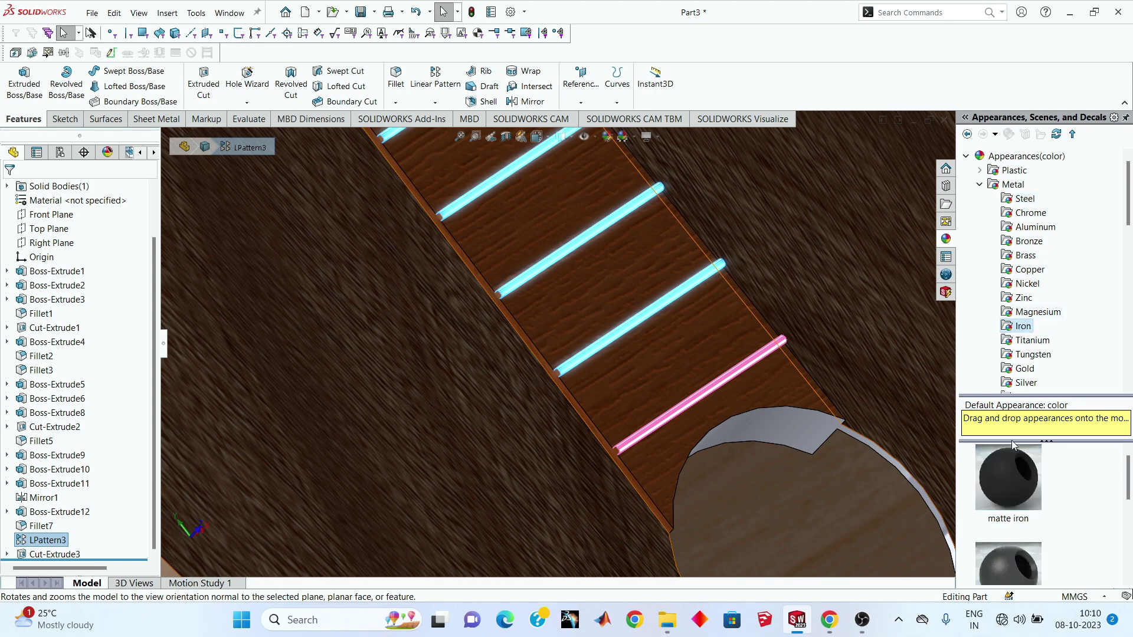
pyautogui.rightClick(1009, 490)
pyautogui.click(998, 375)
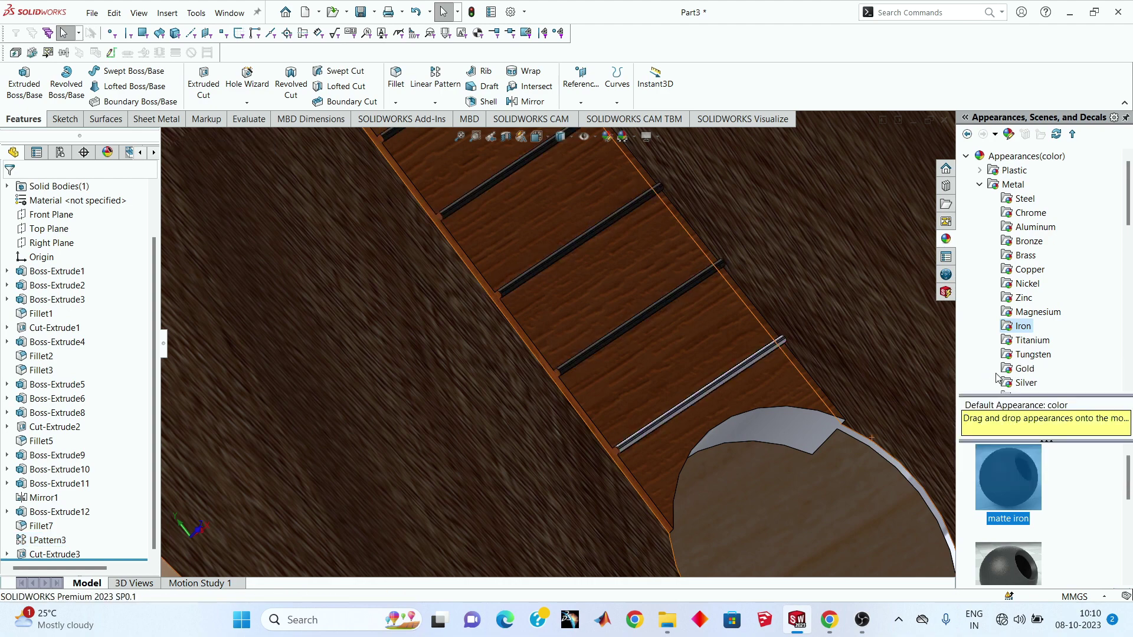
# Step: Give the last fret bar (Fillet7 feature) the matte iron appearance too
pyautogui.scroll(-5, 721, 409)
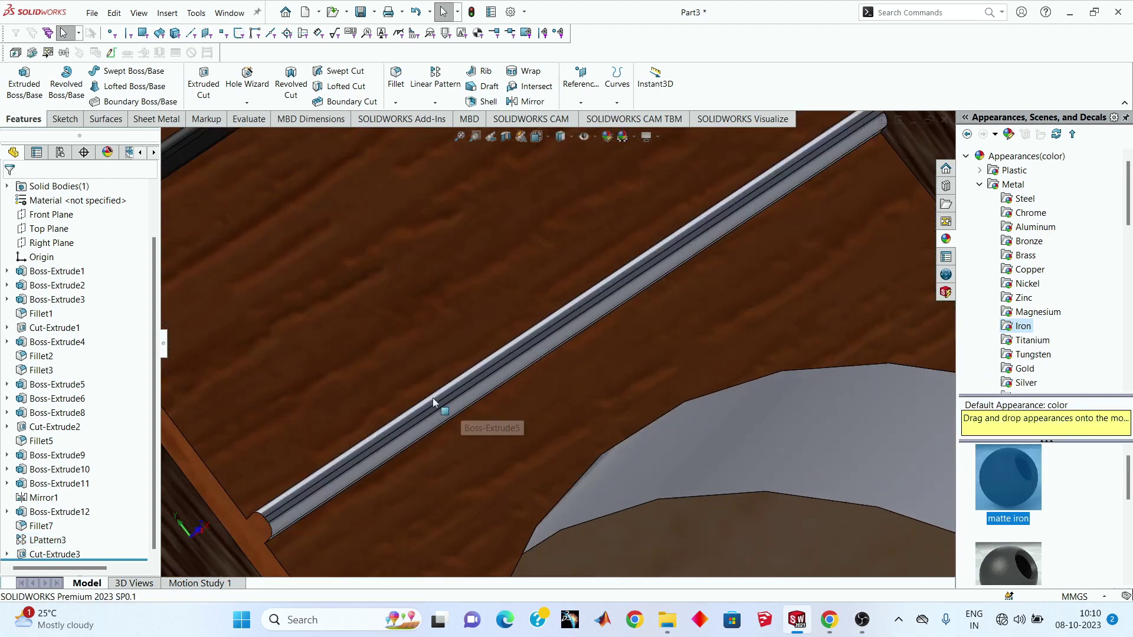
pyautogui.click(416, 420)
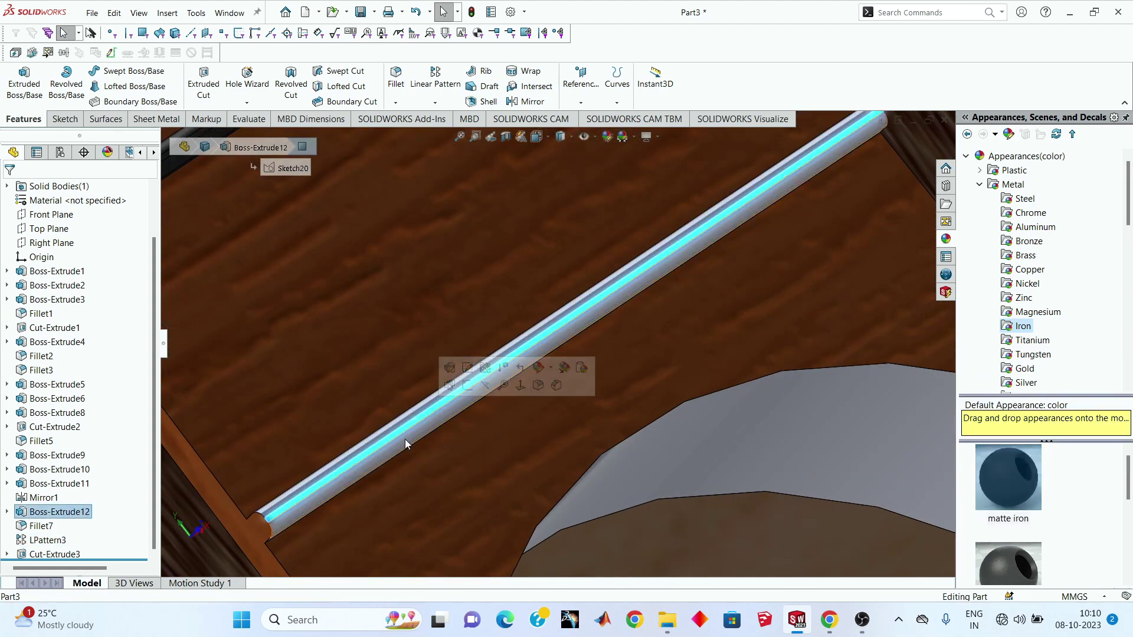
pyautogui.click(40, 526)
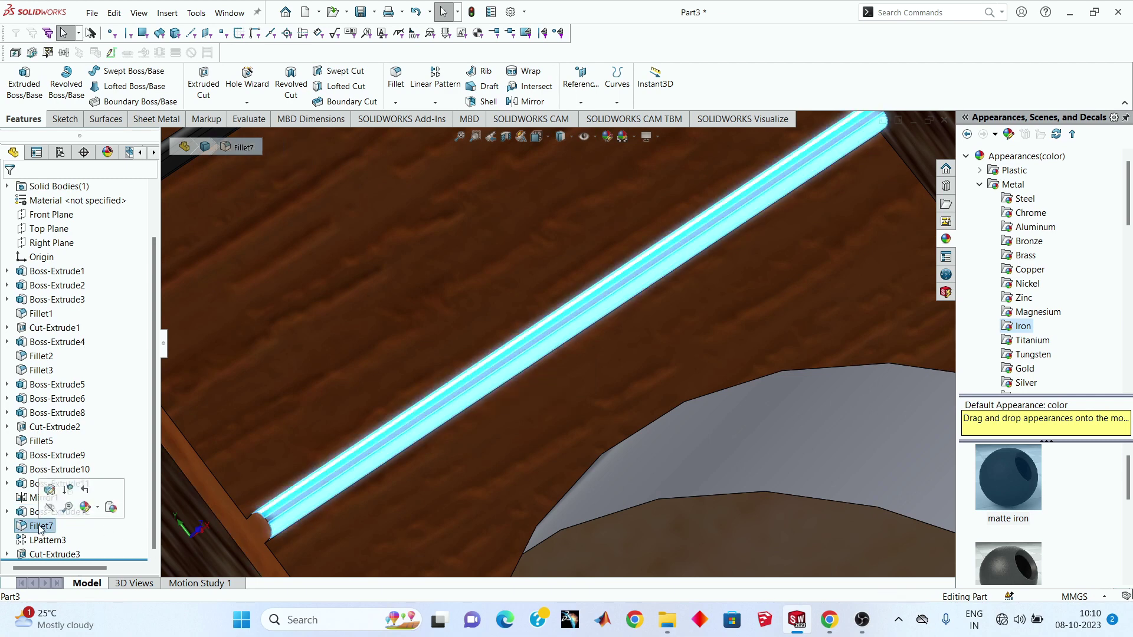
pyautogui.keyDown('ctrl'); pyautogui.click(44, 542); pyautogui.keyUp('ctrl')
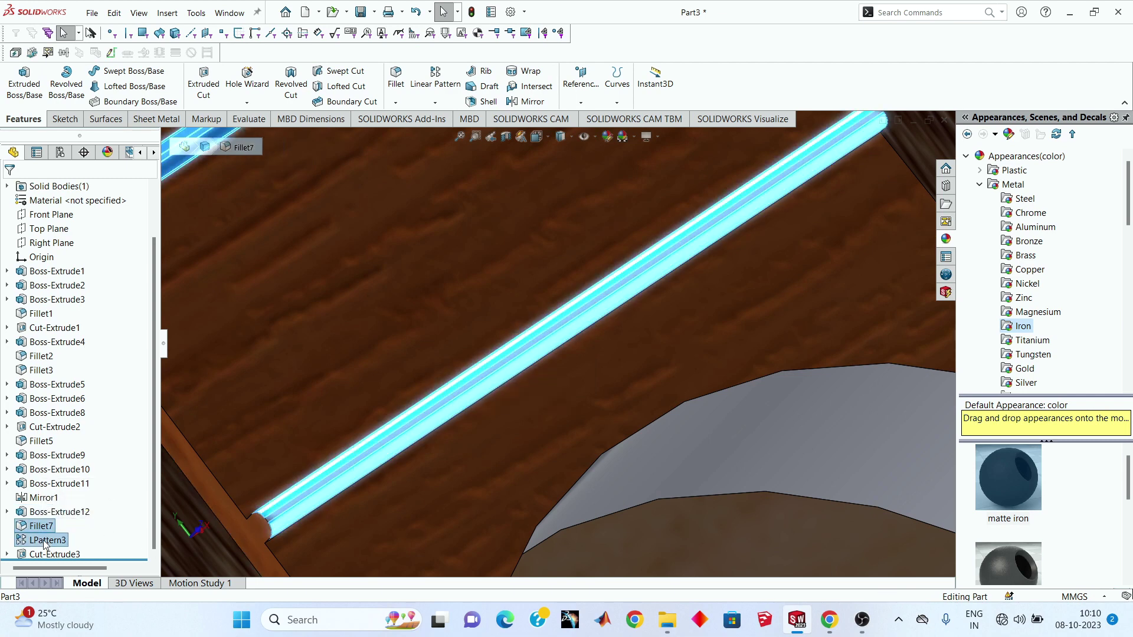
pyautogui.keyDown('ctrl'); pyautogui.click(59, 513); pyautogui.keyUp('ctrl')
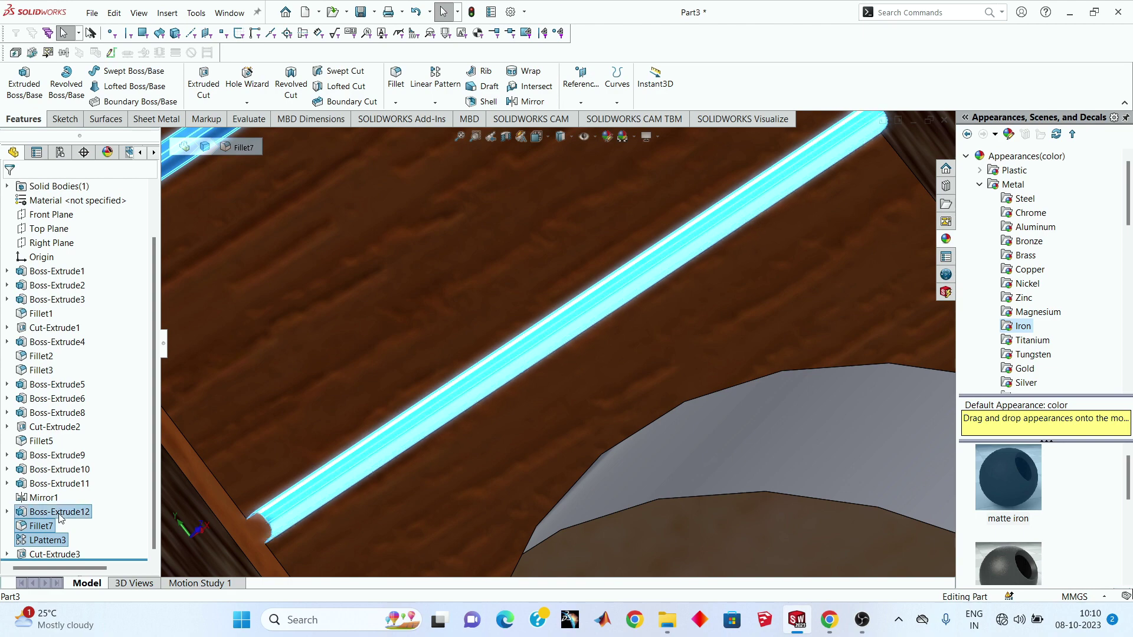
pyautogui.keyDown('ctrl'); pyautogui.click(45, 541); pyautogui.keyUp('ctrl')
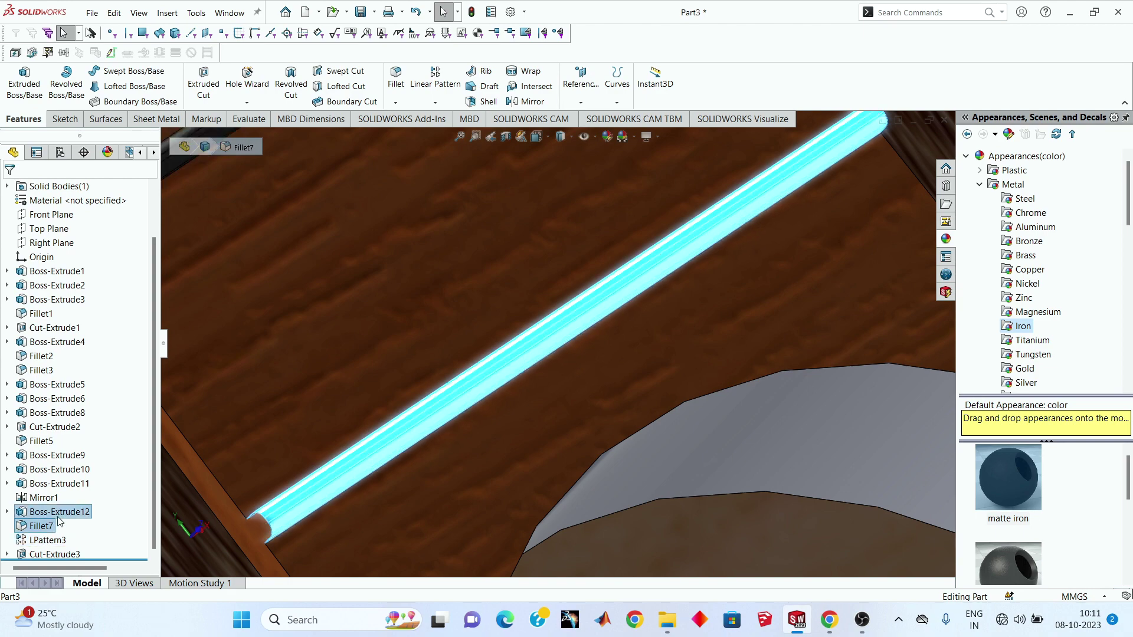
pyautogui.rightClick(1015, 491)
pyautogui.click(1014, 378)
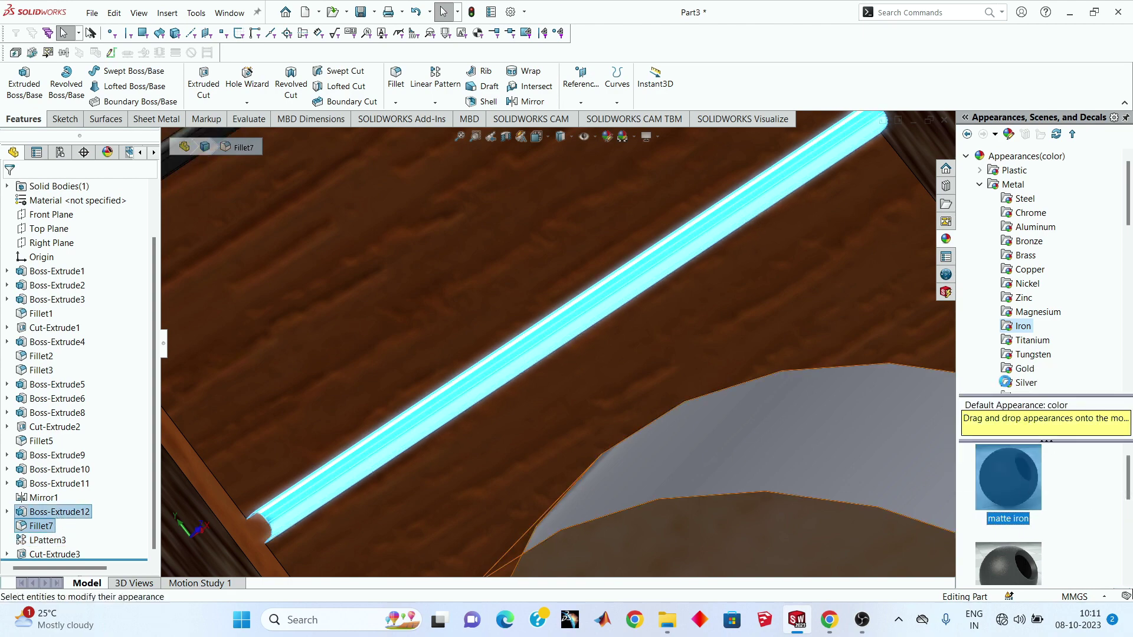
pyautogui.scroll(5, 444, 393)
pyautogui.moveTo(763, 315); pyautogui.dragTo(588, 328, button='middle')
pyautogui.scroll(3, 614, 296)
pyautogui.scroll(-3, 564, 269)
pyautogui.moveTo(563, 269)
pyautogui.mouseDown(button='middle')
pyautogui.moveTo(559, 411)
pyautogui.moveTo(531, 458)
pyautogui.moveTo(533, 331)
pyautogui.moveTo(514, 213)
pyautogui.moveTo(476, 215)
pyautogui.moveTo(552, 238)
pyautogui.mouseUp(button='middle')
# Step: Turn on RealView and apply the Reflective Floor Black scene
pyautogui.click(658, 136)
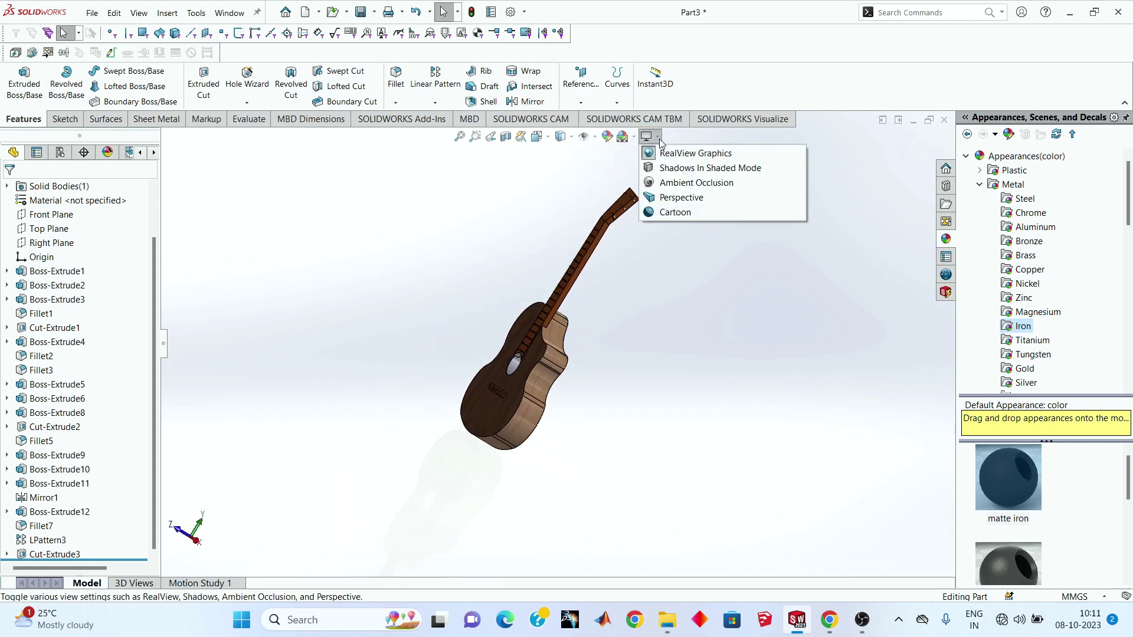
pyautogui.click(664, 150)
pyautogui.click(636, 139)
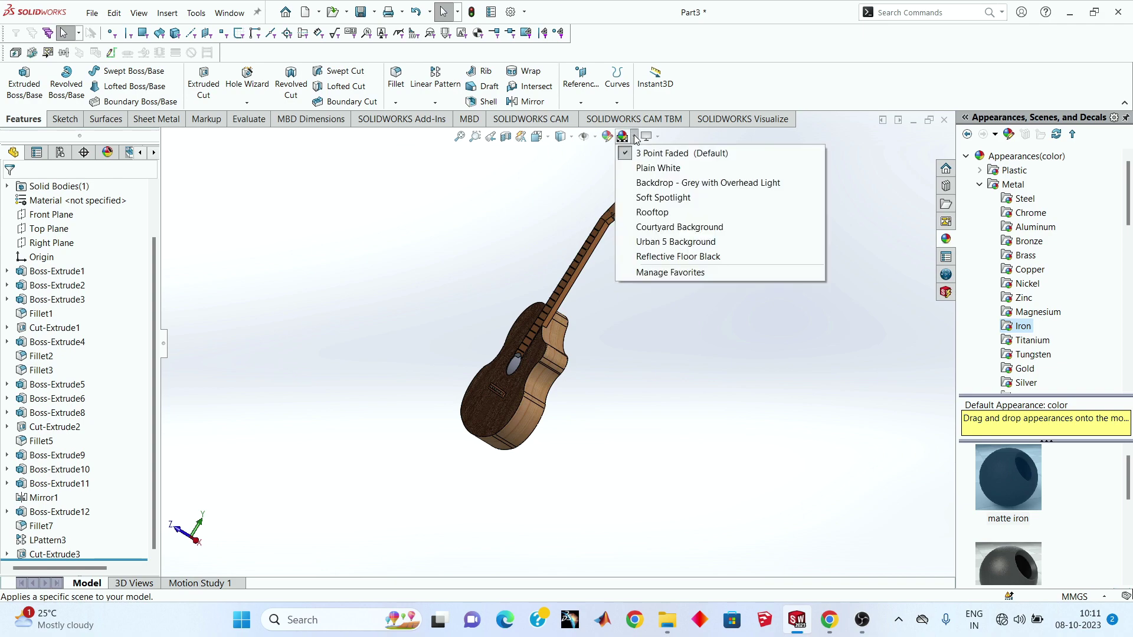
pyautogui.click(655, 255)
pyautogui.scroll(-3, 584, 380)
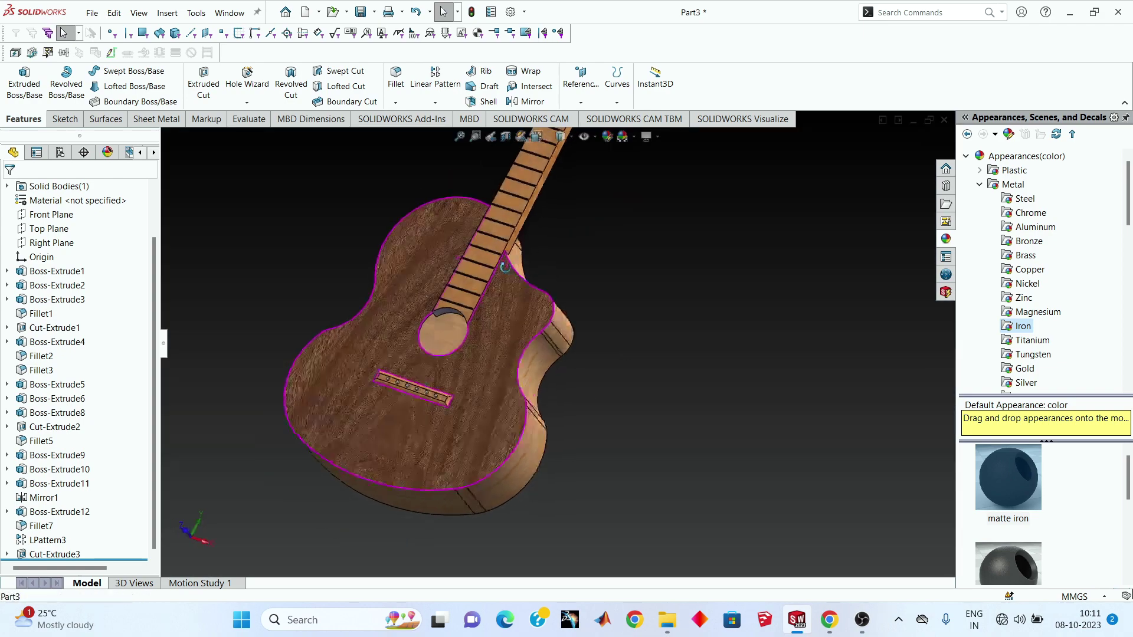
pyautogui.hotkey('ctrl', '1')
pyautogui.scroll(-5, 578, 362)
pyautogui.moveTo(579, 365)
pyautogui.mouseDown(button='middle')
pyautogui.moveTo(517, 472)
pyautogui.moveTo(557, 340)
pyautogui.mouseUp(button='middle')
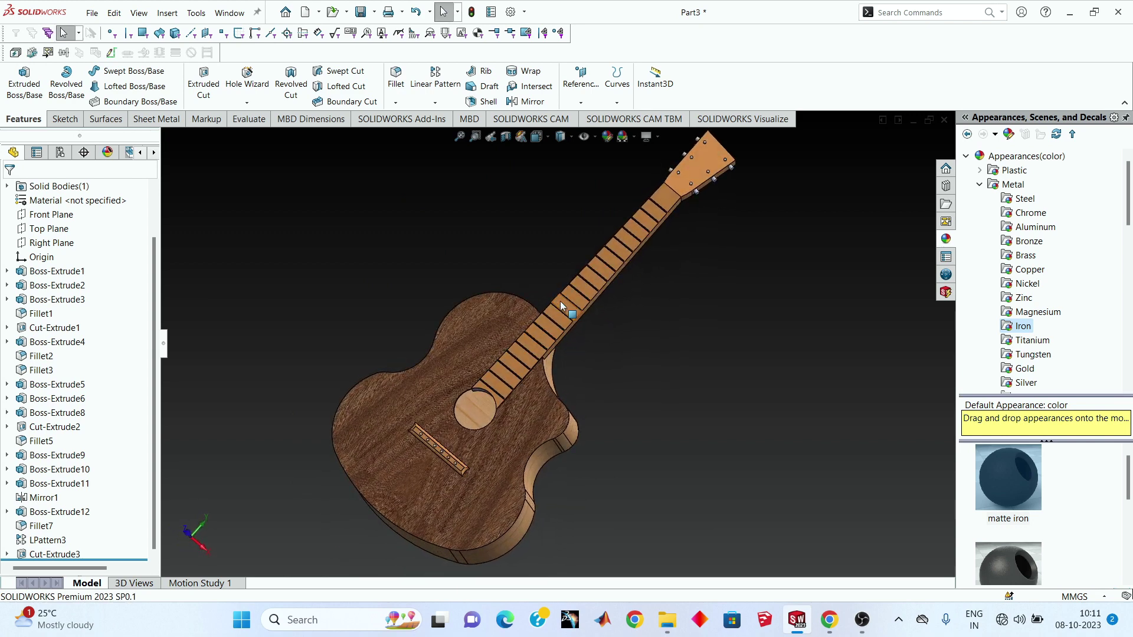
# Step: Try Soft Spotlight, toggle RealView and shadows, then return to Reflective Floor Black
pyautogui.click(635, 137)
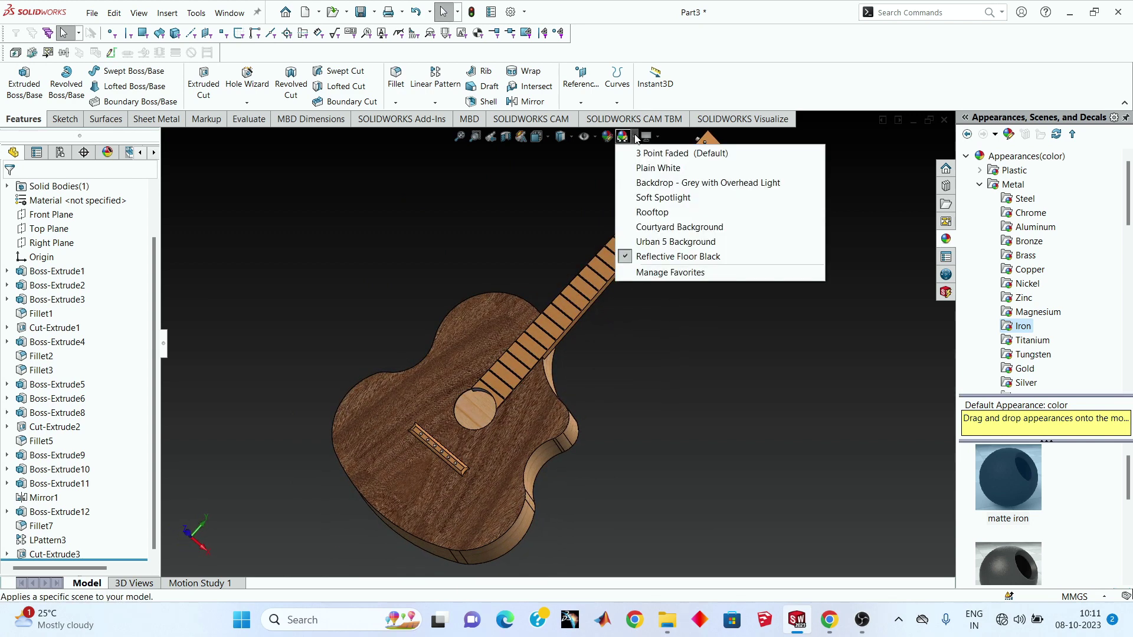
pyautogui.click(652, 197)
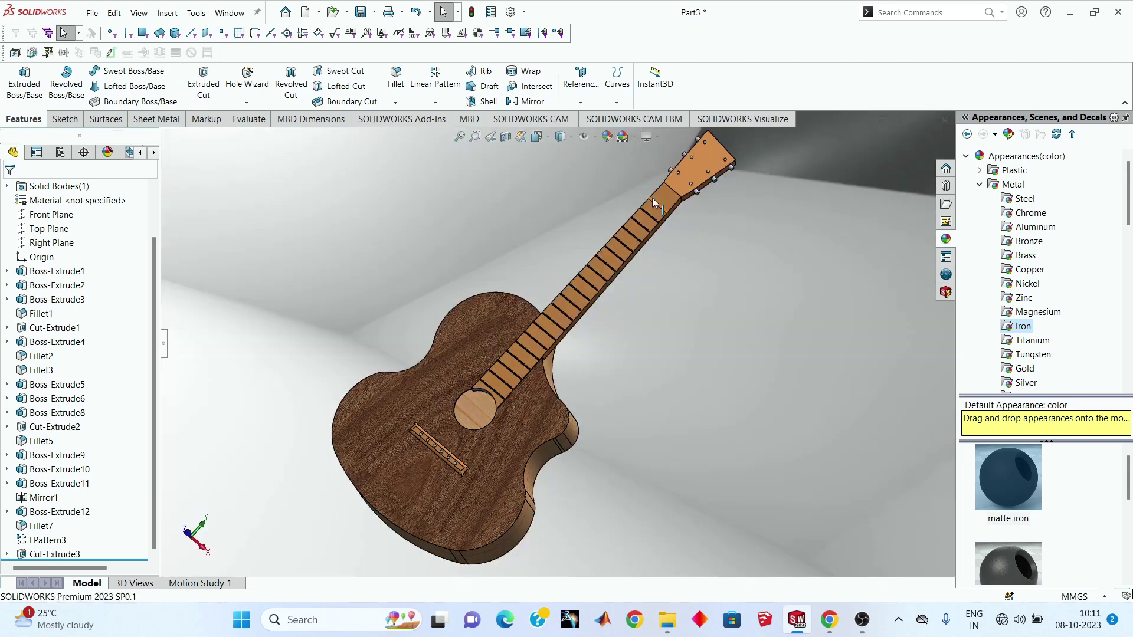
pyautogui.click(657, 140)
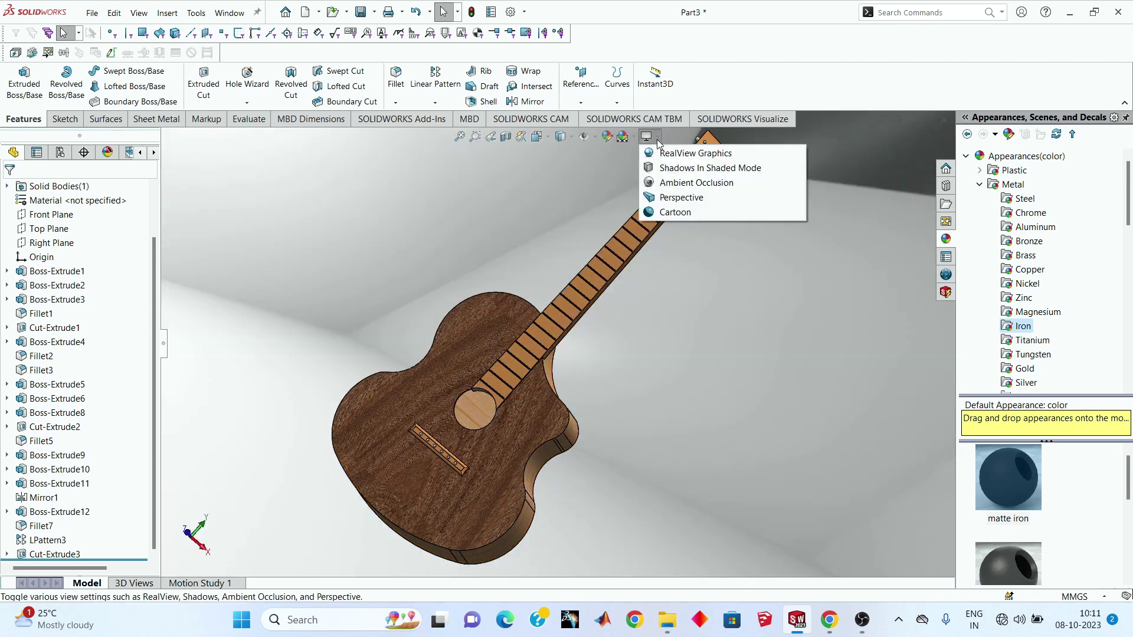
pyautogui.click(658, 137)
pyautogui.click(672, 153)
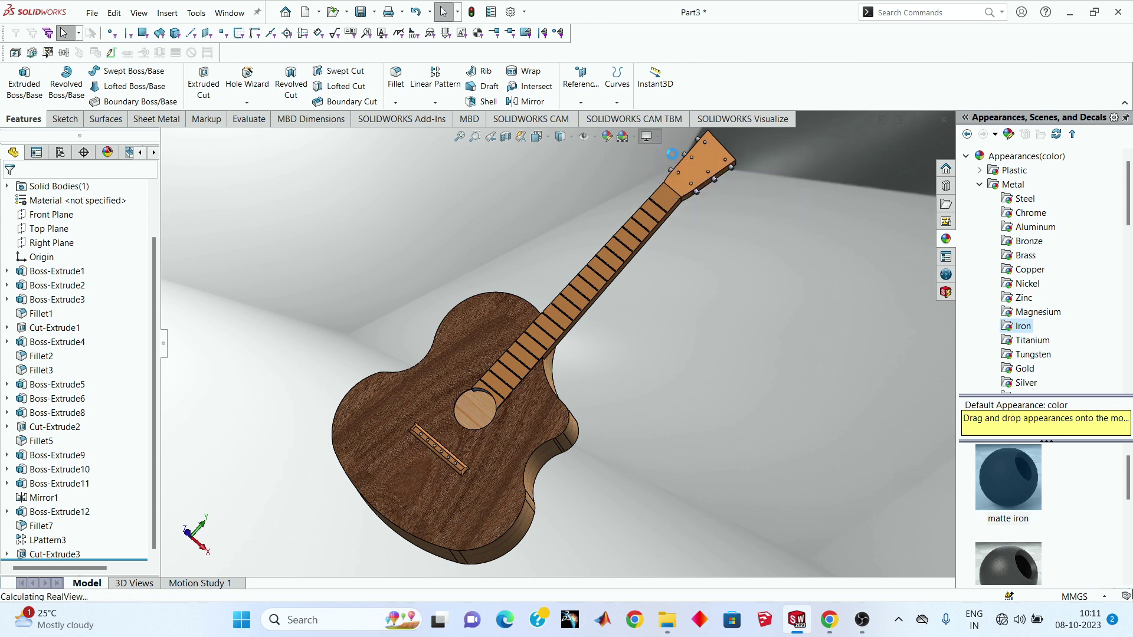
pyautogui.click(656, 136)
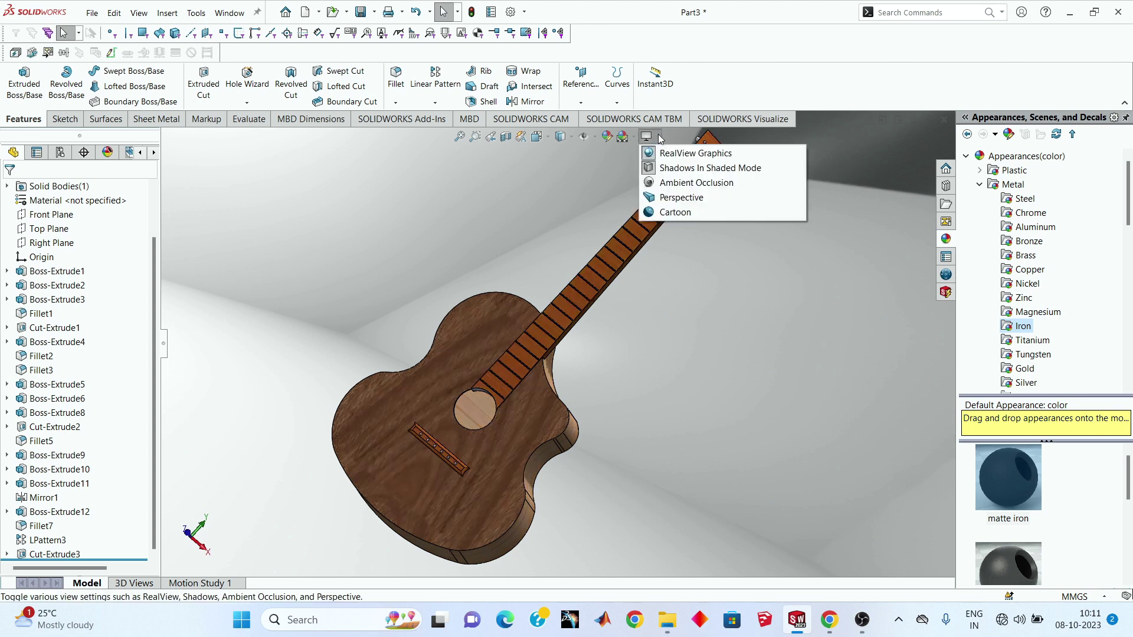
pyautogui.click(670, 171)
pyautogui.click(634, 137)
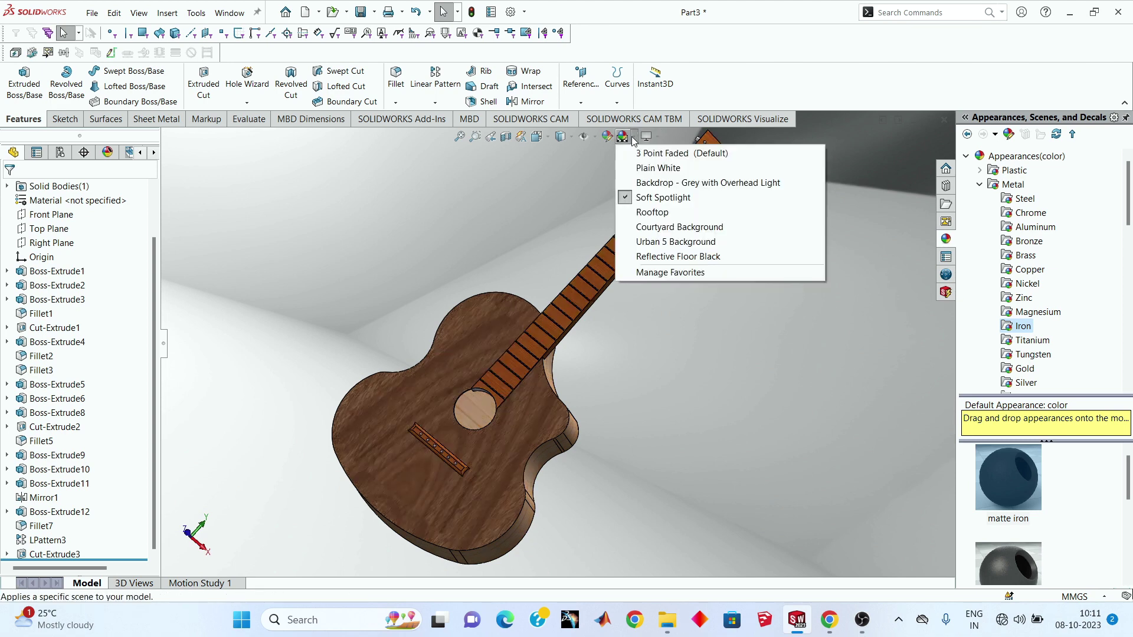
pyautogui.click(659, 255)
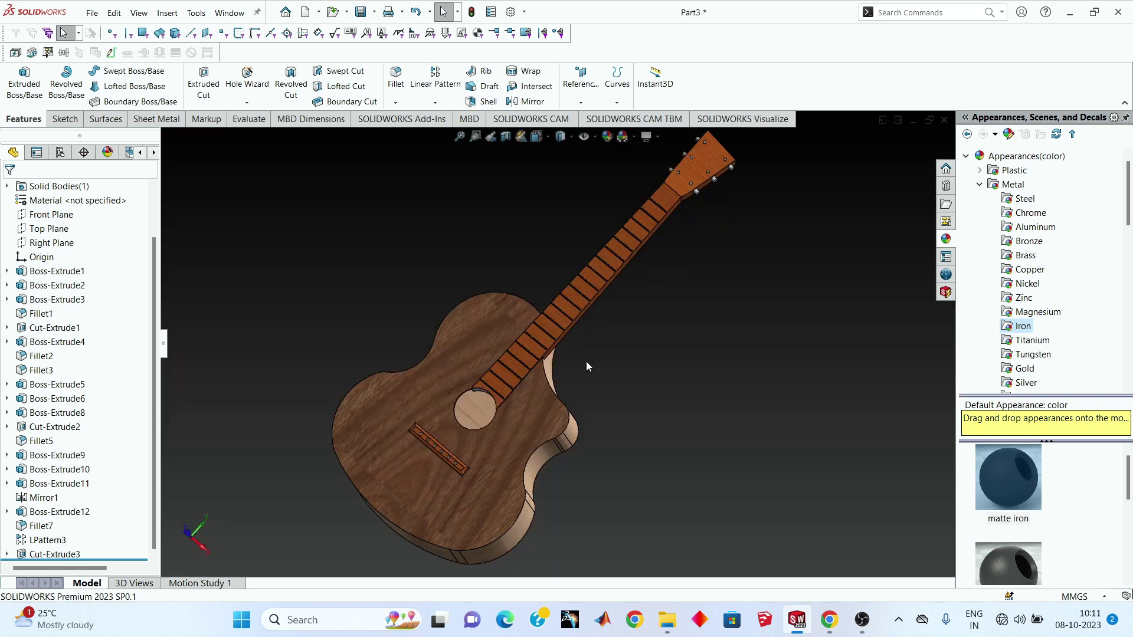
# Step: Orbit and zoom to inspect the guitar body's side above the reflective floor
pyautogui.scroll(-2, 587, 363)
pyautogui.scroll(-2, 581, 337)
pyautogui.moveTo(469, 340)
pyautogui.mouseDown(button='middle')
pyautogui.moveTo(437, 357)
pyautogui.moveTo(528, 371)
pyautogui.mouseUp(button='middle')
pyautogui.scroll(3, 423, 365)
pyautogui.scroll(2, 481, 366)
pyautogui.scroll(-2, 486, 380)
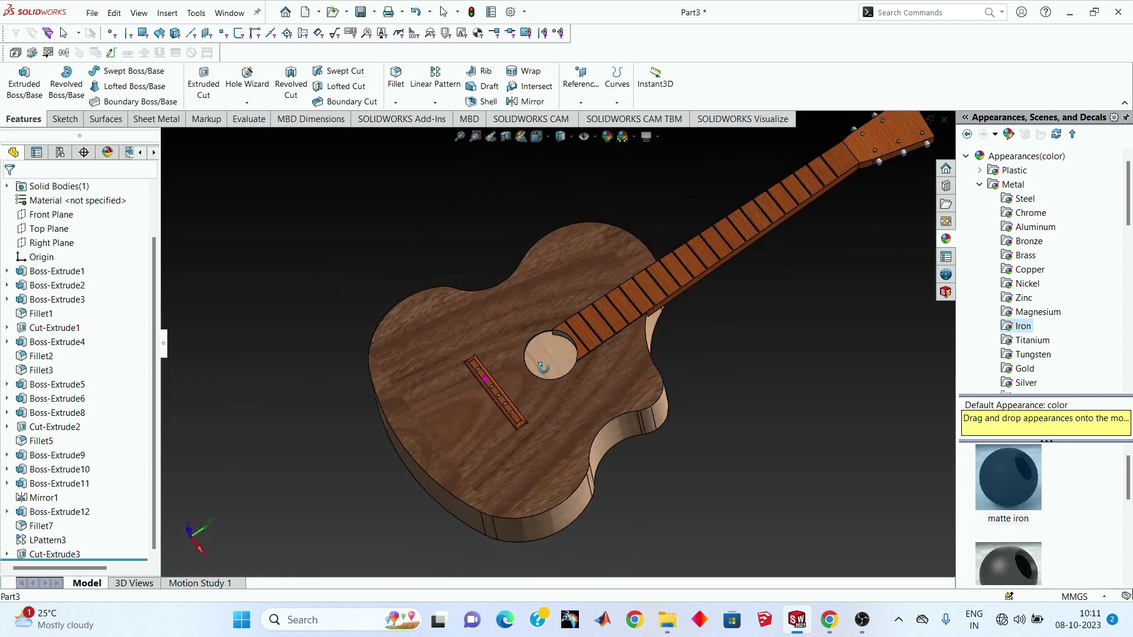
pyautogui.scroll(-1, 546, 362)
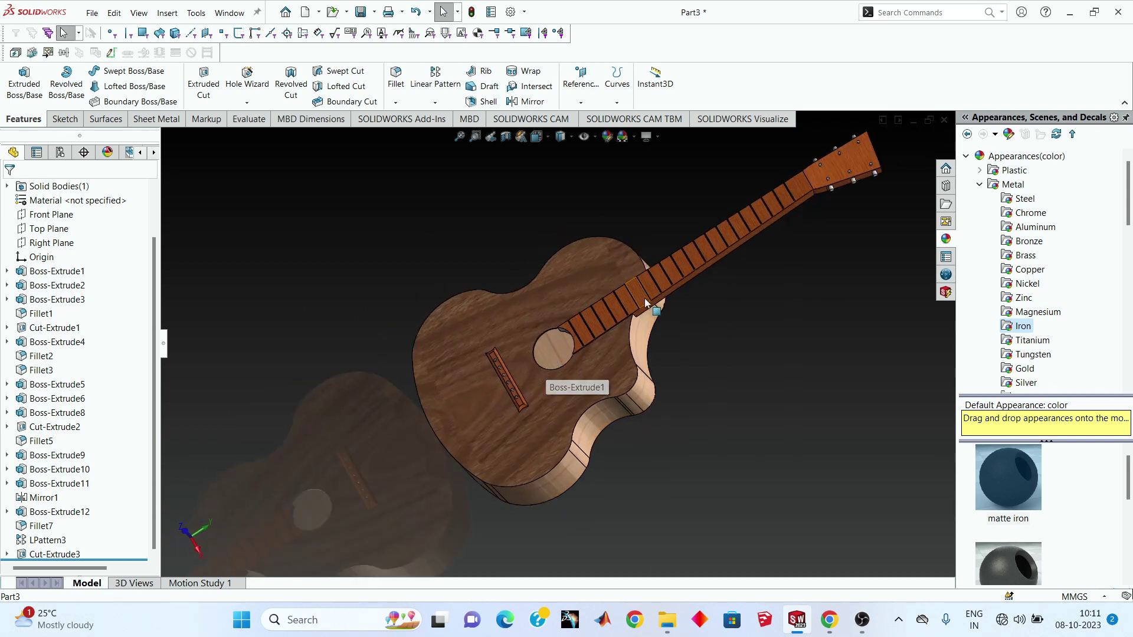
pyautogui.scroll(-1, 658, 285)
pyautogui.scroll(-1, 674, 268)
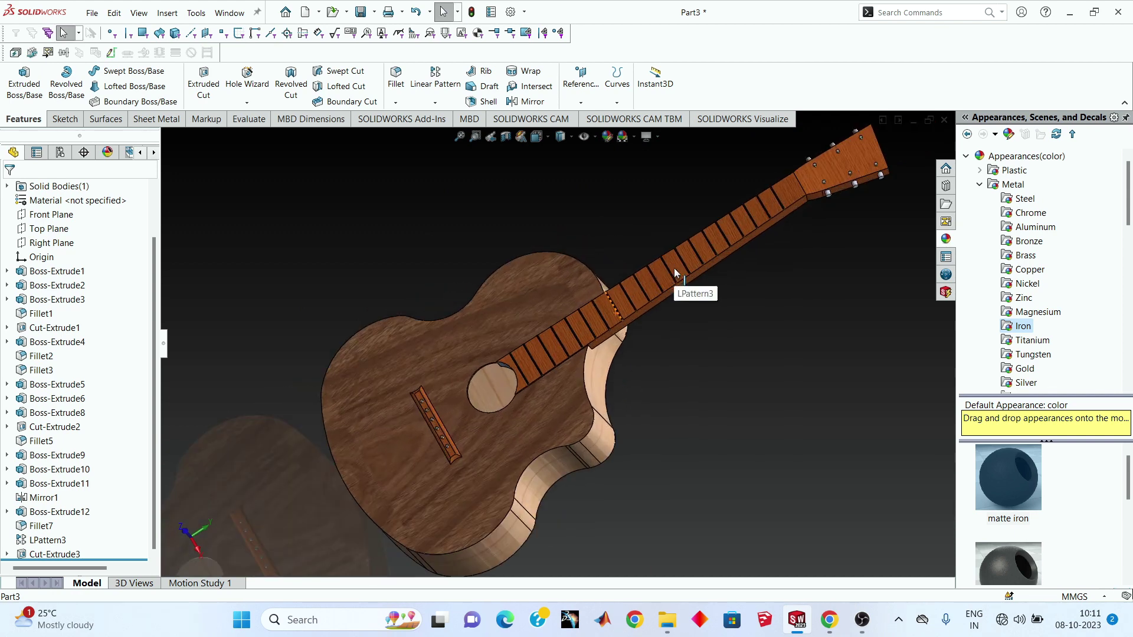